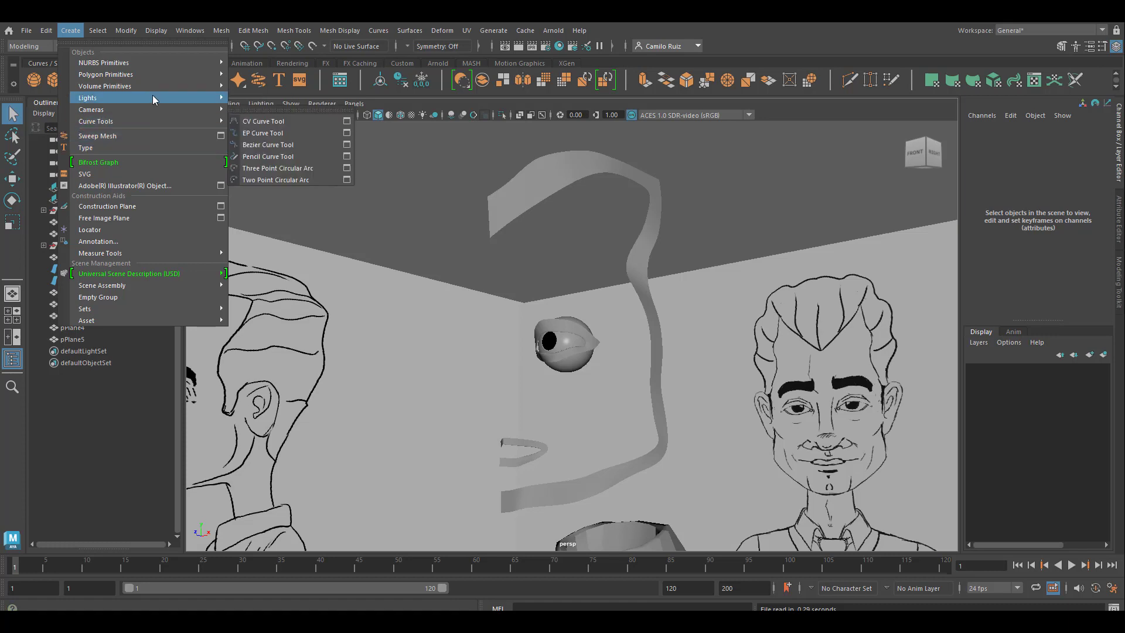
# Step: With the CV Curve tool in the side view, trace the face profile from the hairline down over the brow and nose
pyautogui.moveTo(224, 125)
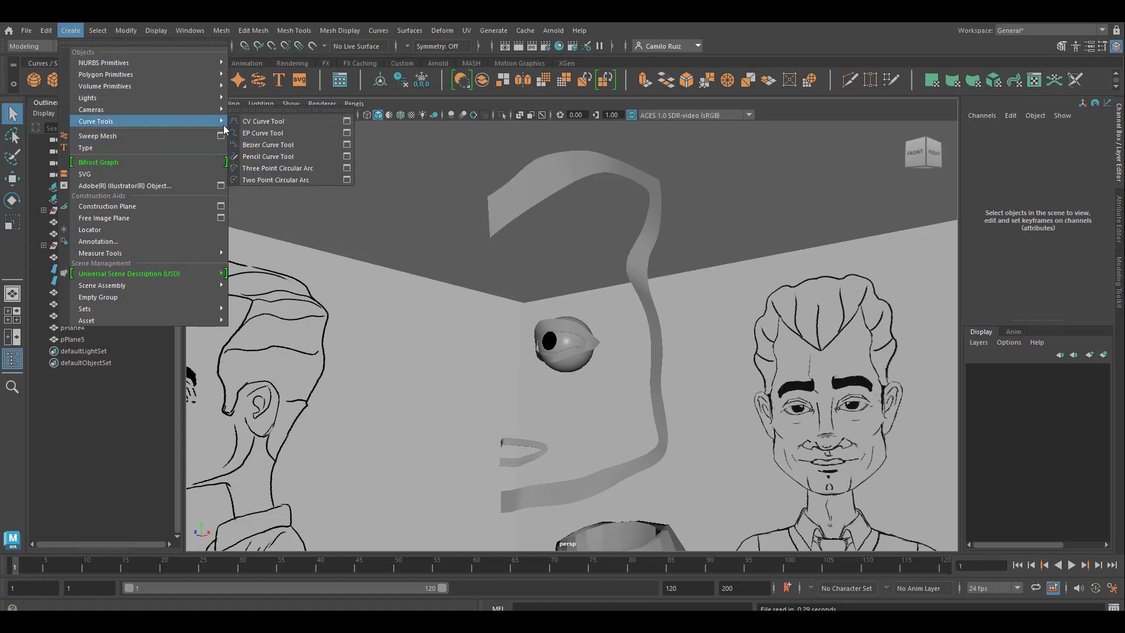
pyautogui.click(263, 121)
pyautogui.press('space')
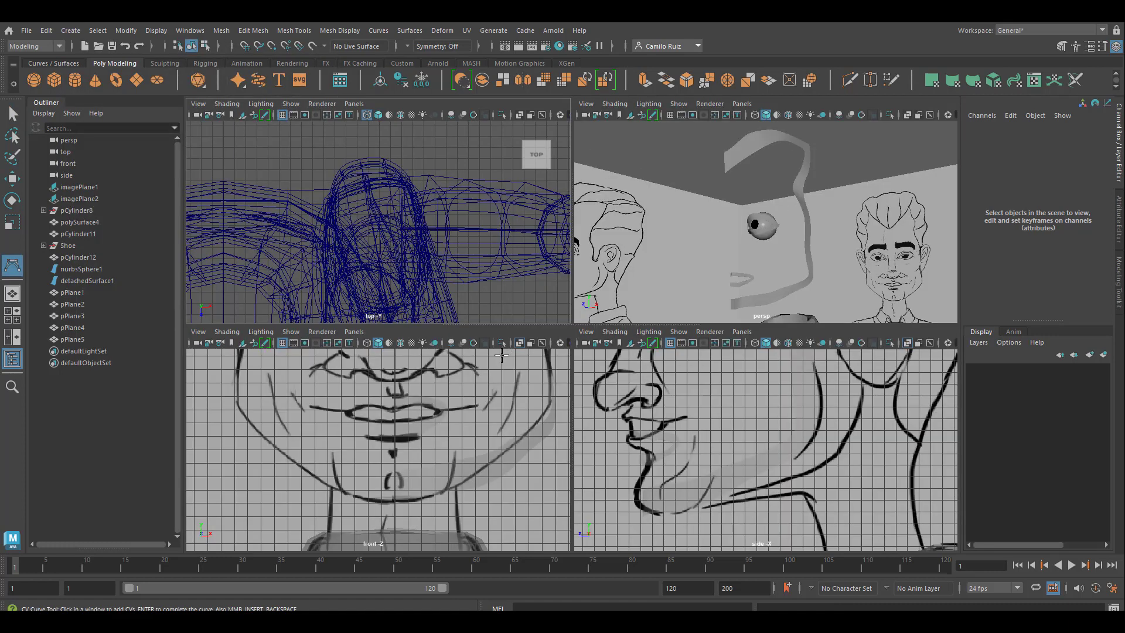
pyautogui.press('space')
pyautogui.scroll(-3, 470, 169)
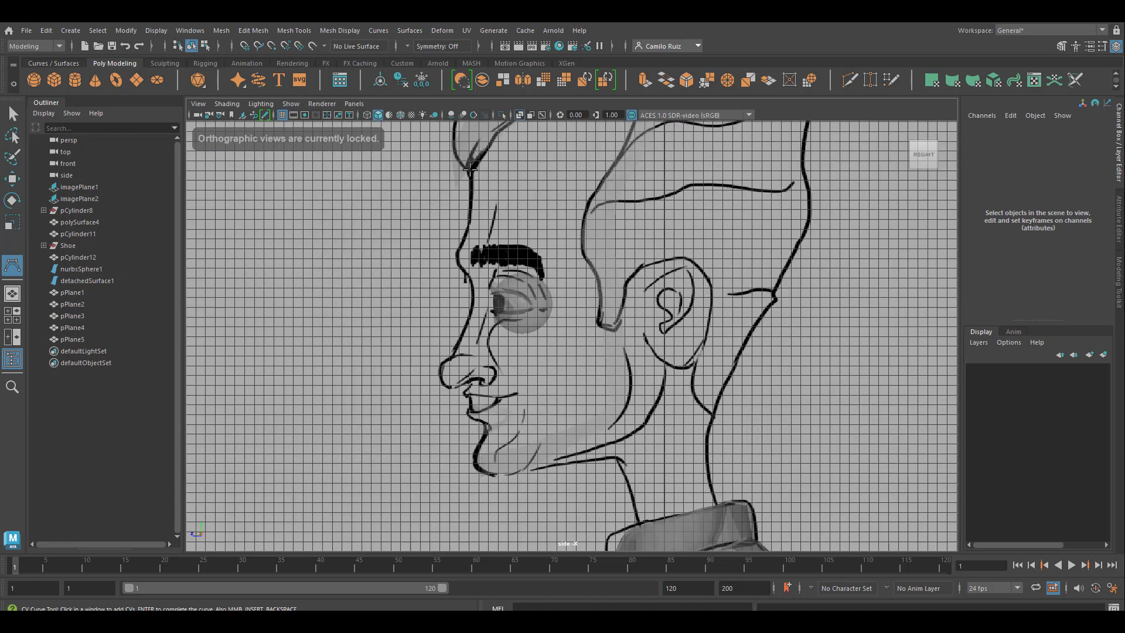
pyautogui.click(470, 170)
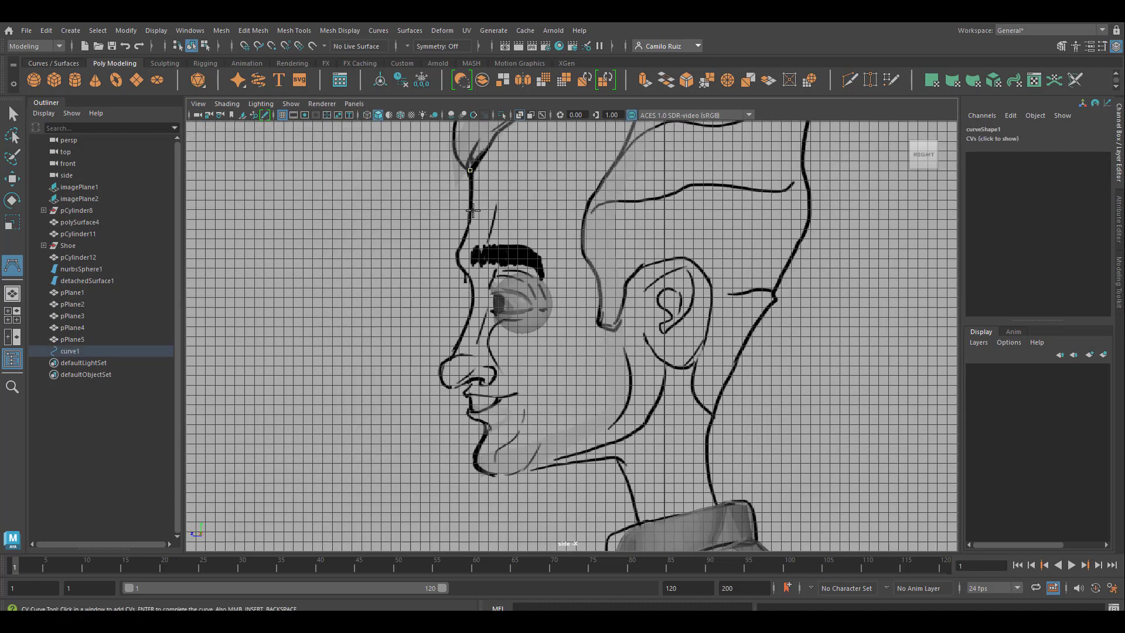
pyautogui.click(460, 269)
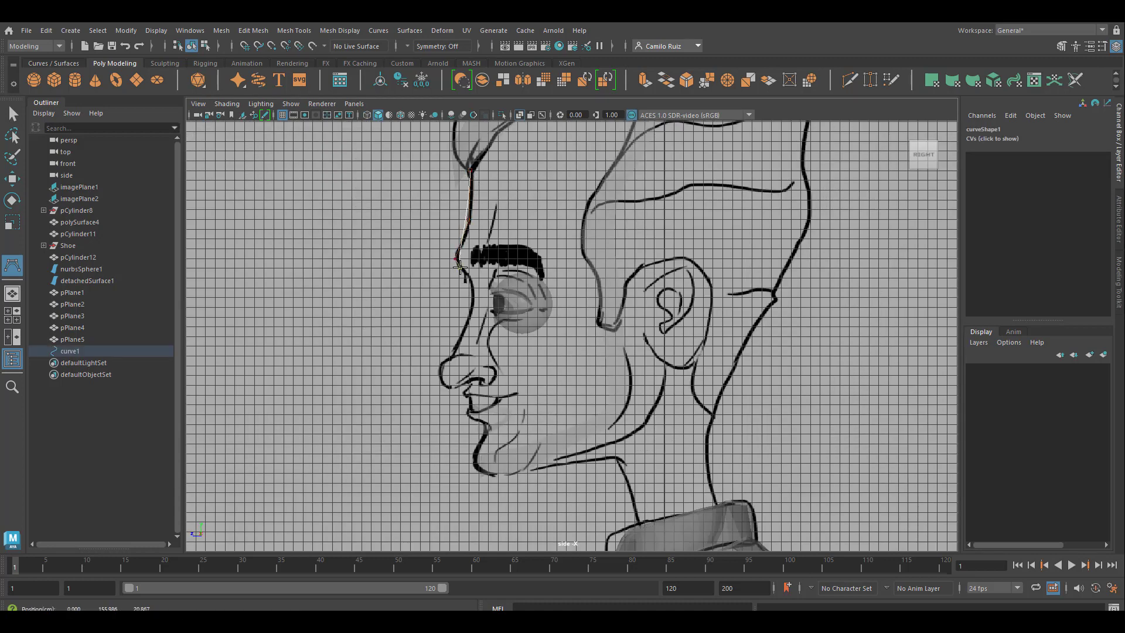
pyautogui.click(471, 283)
pyautogui.click(471, 306)
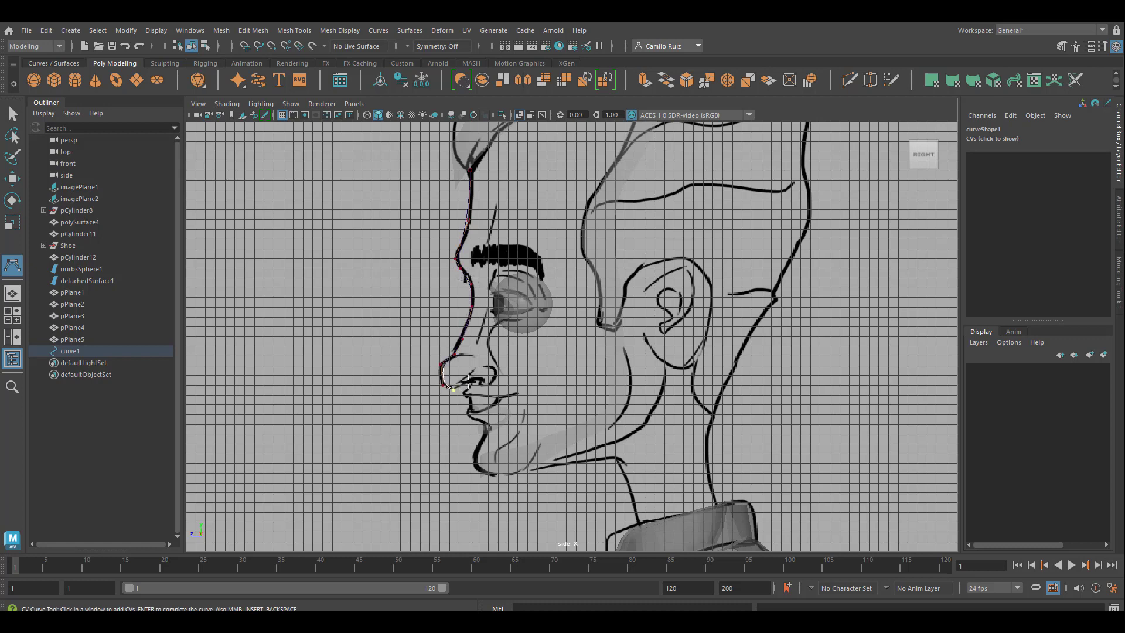
# Step: Continue the profile curve under the nose and along the upper lip into the mouth, undoing the last misplaced point
pyautogui.scroll(4, 468, 382)
pyautogui.keyDown('alt'); pyautogui.moveTo(421, 429); pyautogui.dragTo(697, 363, button='middle'); pyautogui.keyUp('alt')
pyautogui.click(664, 353)
pyautogui.click(655, 373)
pyautogui.click(661, 381)
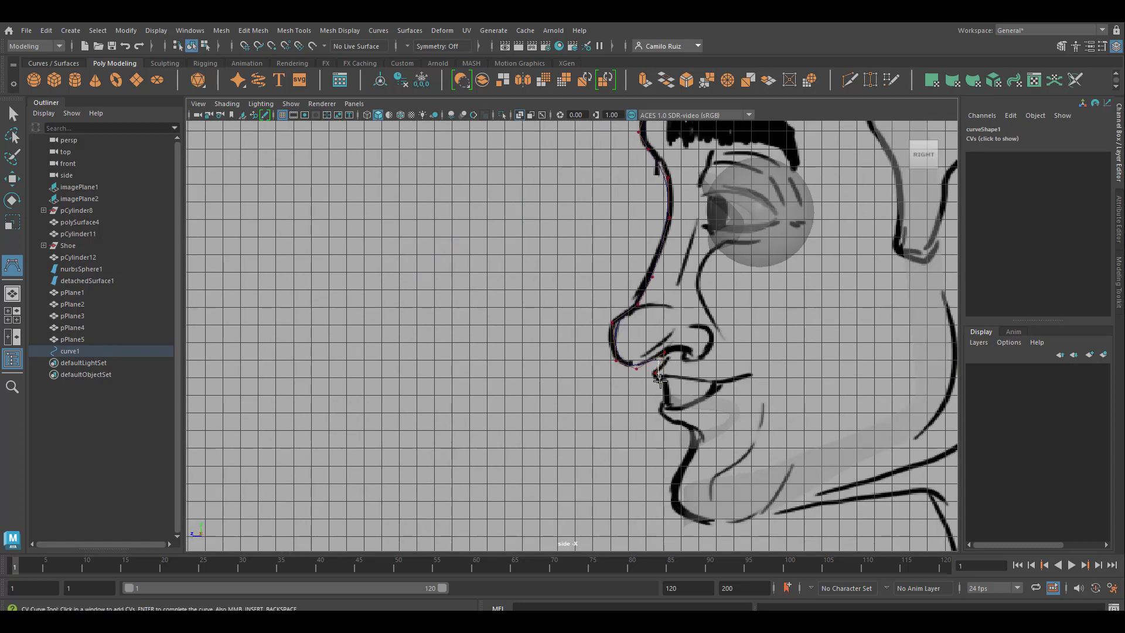
pyautogui.click(657, 381)
pyautogui.click(715, 385)
pyautogui.click(685, 408)
pyautogui.hotkey('ctrl', 'z')
# Step: Trace the lower lip and chin down to the underside of the jaw and finish the profile curve
pyautogui.click(655, 409)
pyautogui.click(674, 427)
pyautogui.click(696, 429)
pyautogui.click(687, 459)
pyautogui.click(667, 486)
pyautogui.click(678, 516)
pyautogui.click(732, 521)
pyautogui.press('q')
# Step: In the perspective view, move the mouth strip (pPlane3) up and forward towards the profile curve
pyautogui.press('space')
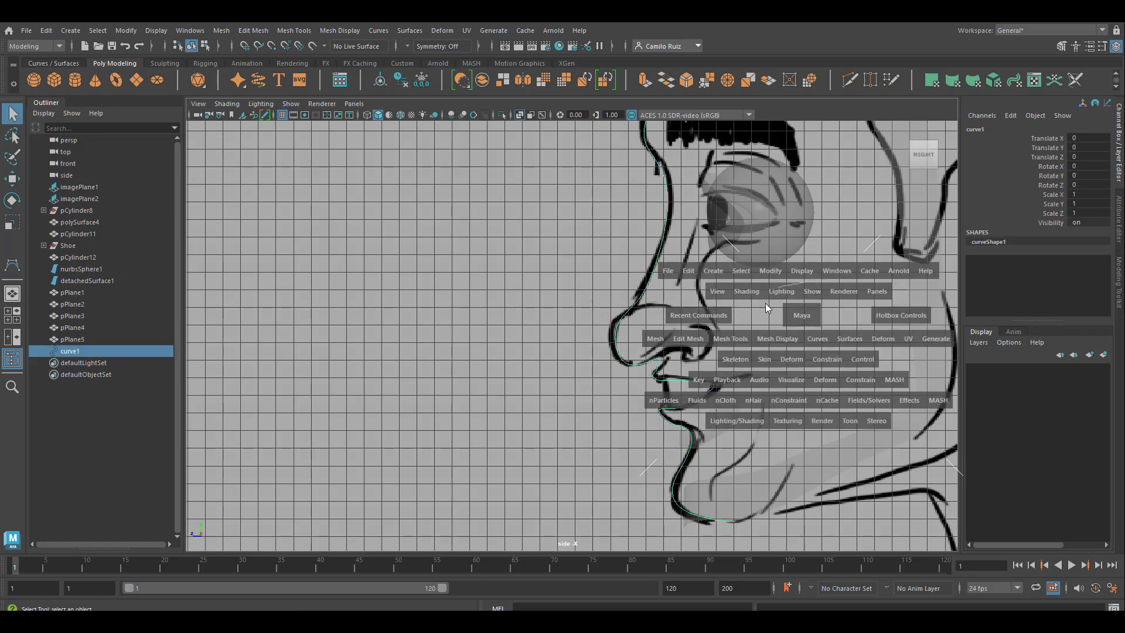
pyautogui.moveTo(828, 280)
pyautogui.mouseDown()
pyautogui.moveTo(799, 303)
pyautogui.moveTo(824, 272)
pyautogui.mouseUp()
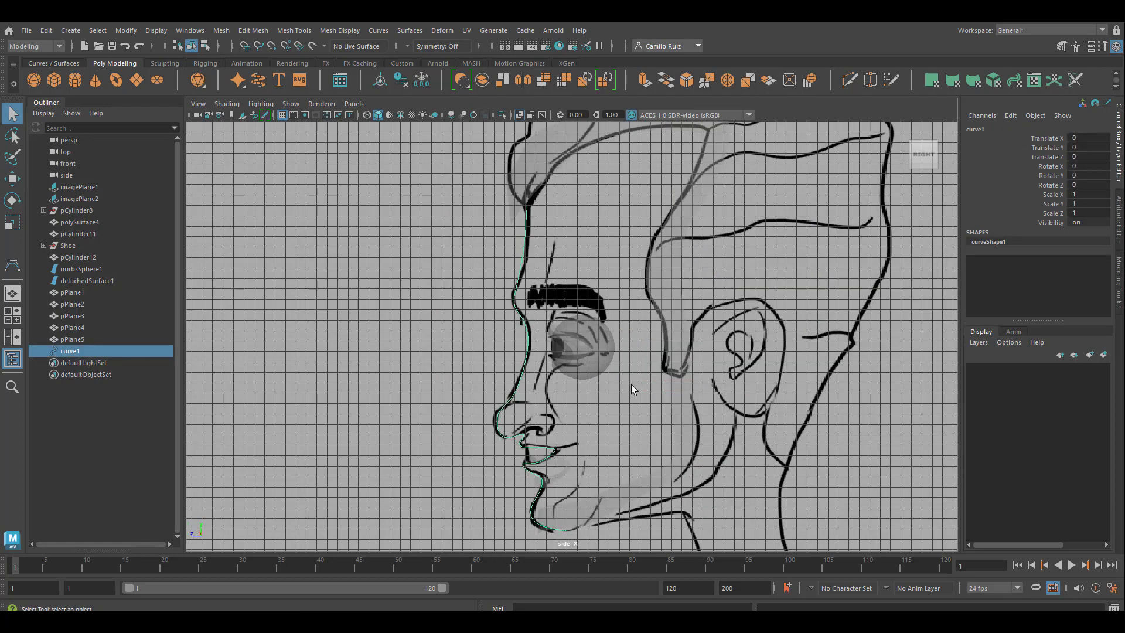
pyautogui.press('space')
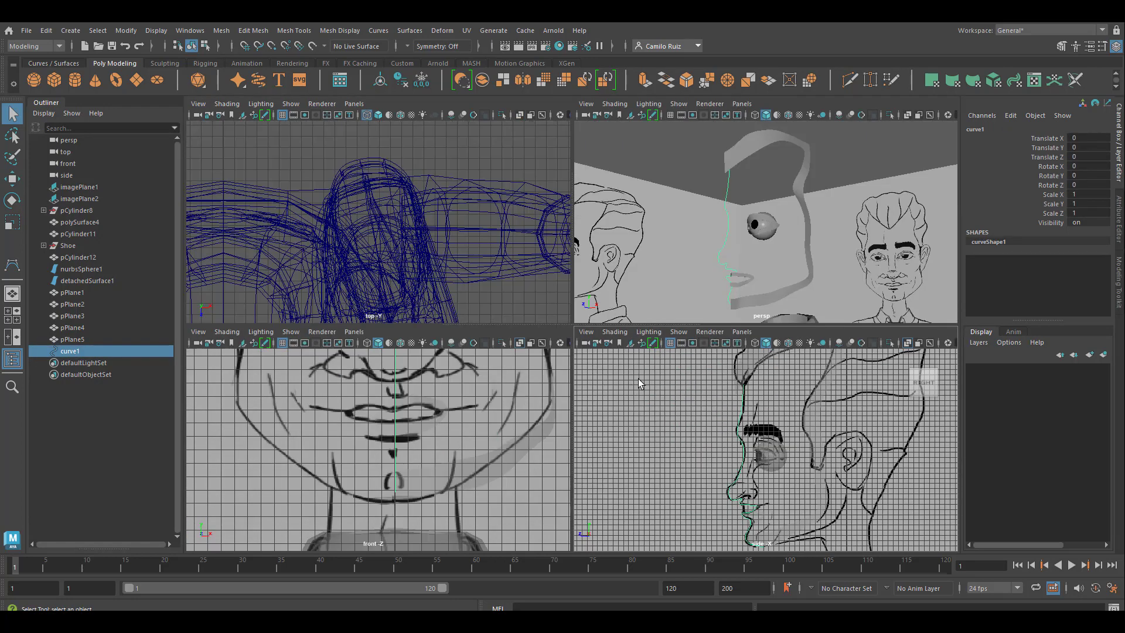
pyautogui.press('space')
pyautogui.moveTo(574, 413)
pyautogui.keyDown('alt'); pyautogui.mouseDown()
pyautogui.moveTo(610, 415)
pyautogui.moveTo(530, 410)
pyautogui.mouseUp(); pyautogui.keyUp('alt')
pyautogui.click(15, 139)
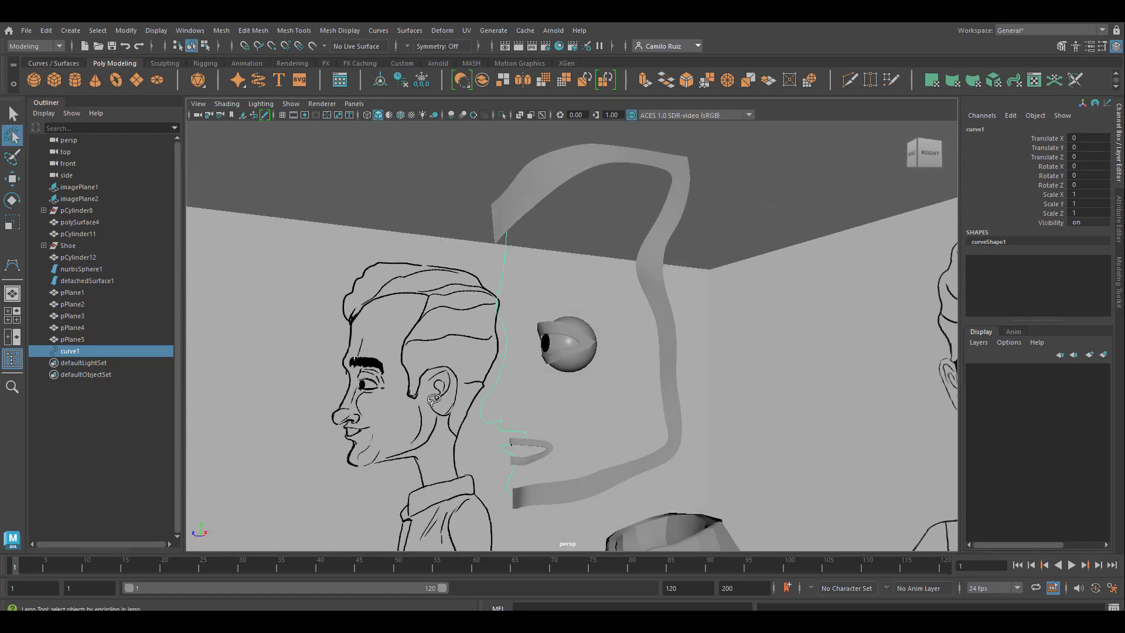
pyautogui.click(11, 178)
pyautogui.click(527, 447)
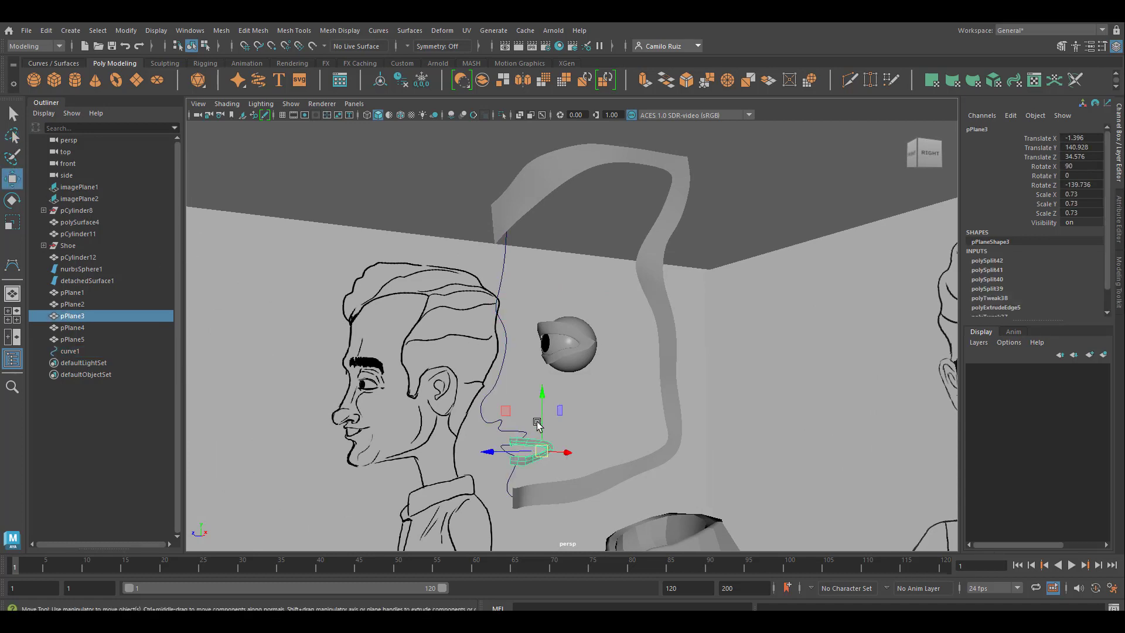
pyautogui.moveTo(547, 393); pyautogui.dragTo(702, 391)
# Step: Select the face outline strip pPlane5, frame it in the side view and turn off X-Ray shading
pyautogui.press('space')
pyautogui.press('space')
pyautogui.click(73, 340)
pyautogui.press('f')
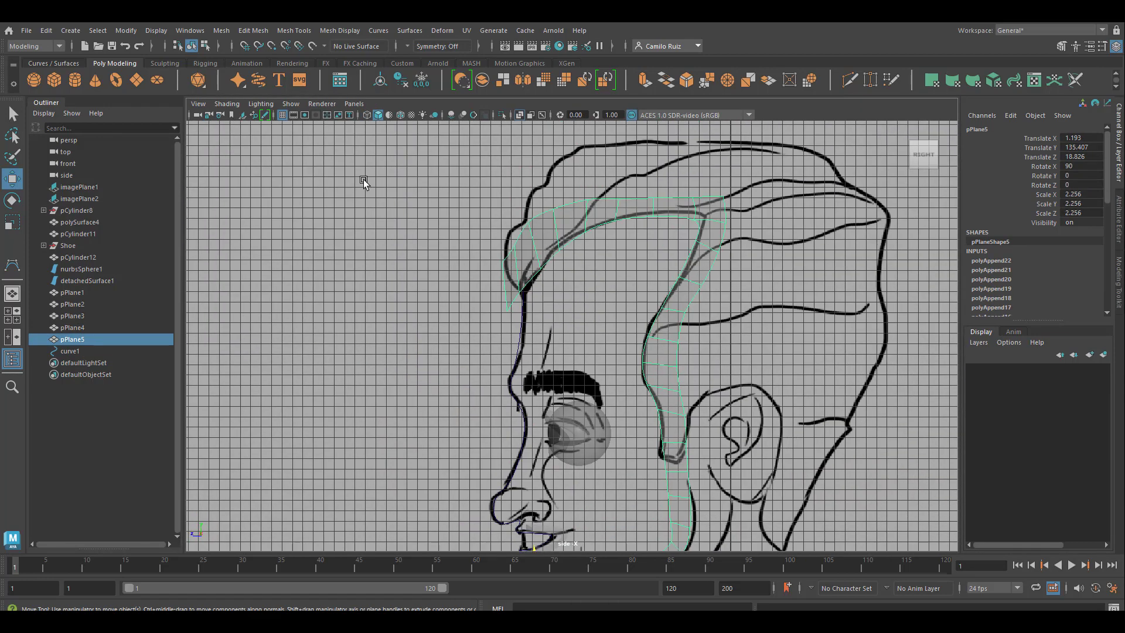
pyautogui.click(205, 103)
pyautogui.moveTo(227, 105)
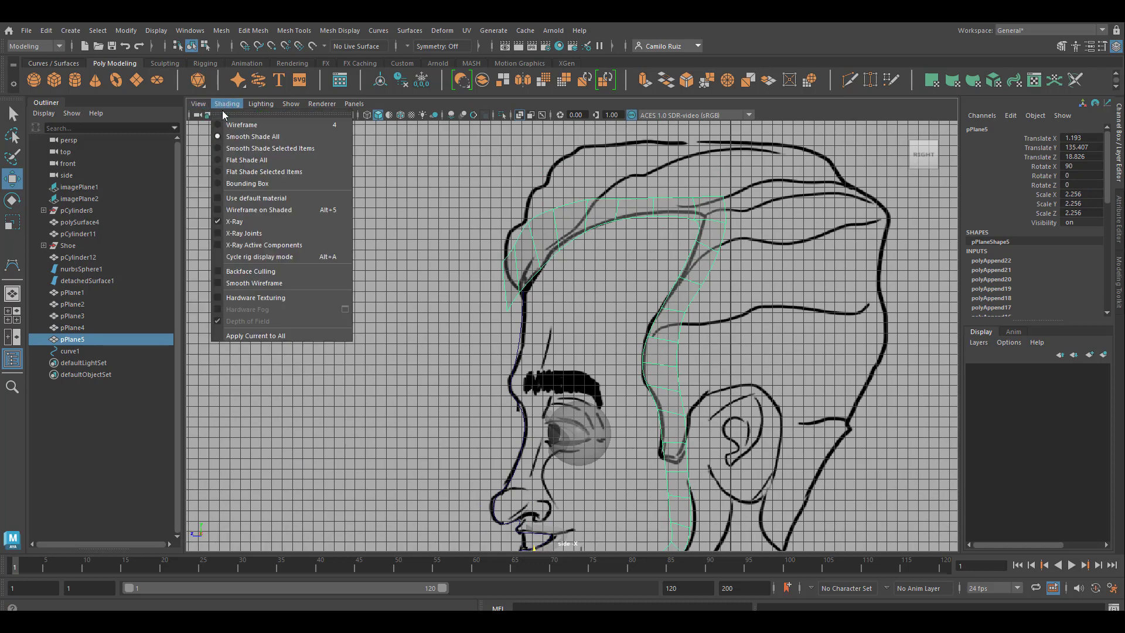
pyautogui.click(220, 222)
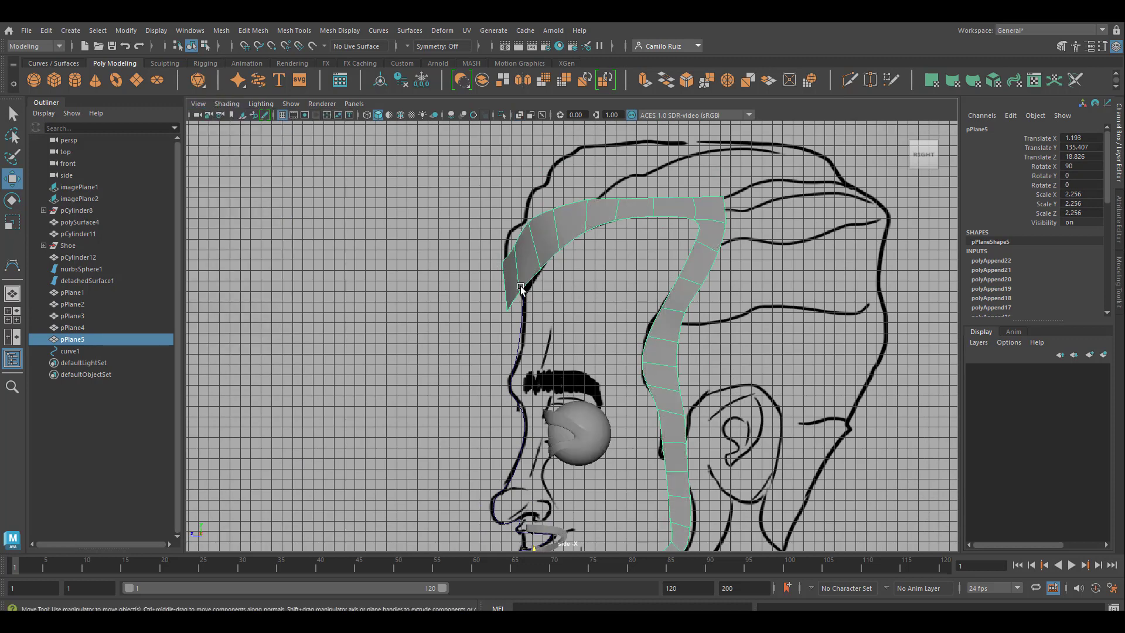
# Step: Move the outline strip's forehead vertices backward so its front end meets the top of the profile curve
pyautogui.keyDown('alt'); pyautogui.moveTo(504, 297); pyautogui.dragTo(537, 360, button='middle'); pyautogui.keyUp('alt')
pyautogui.moveTo(550, 284); pyautogui.dragTo(505, 280, button='right')
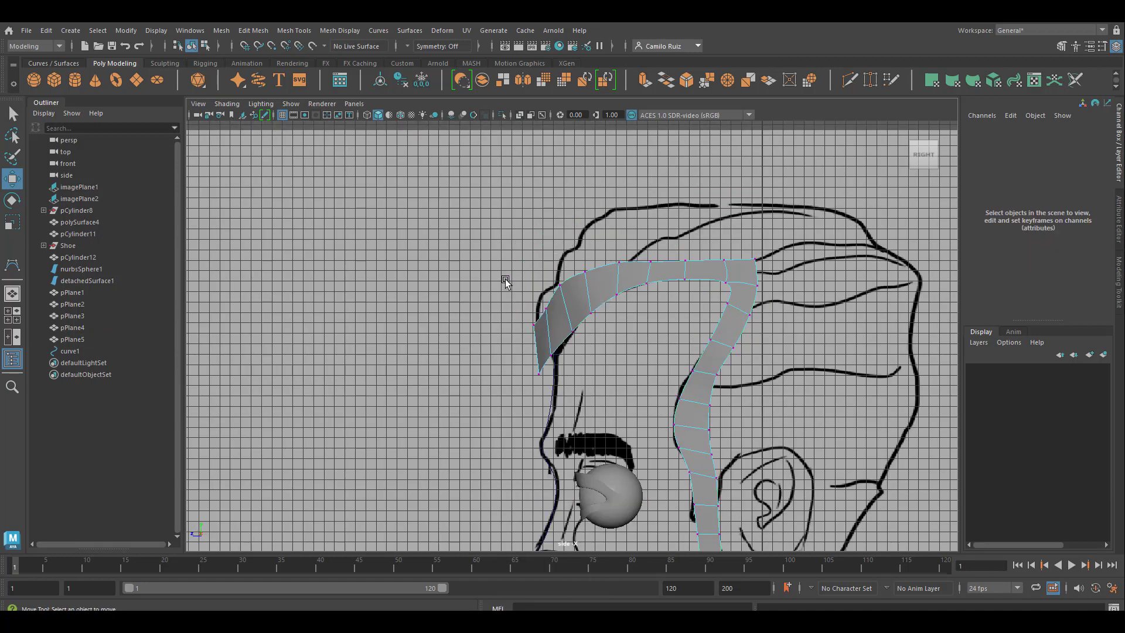
pyautogui.moveTo(598, 378); pyautogui.dragTo(598, 377)
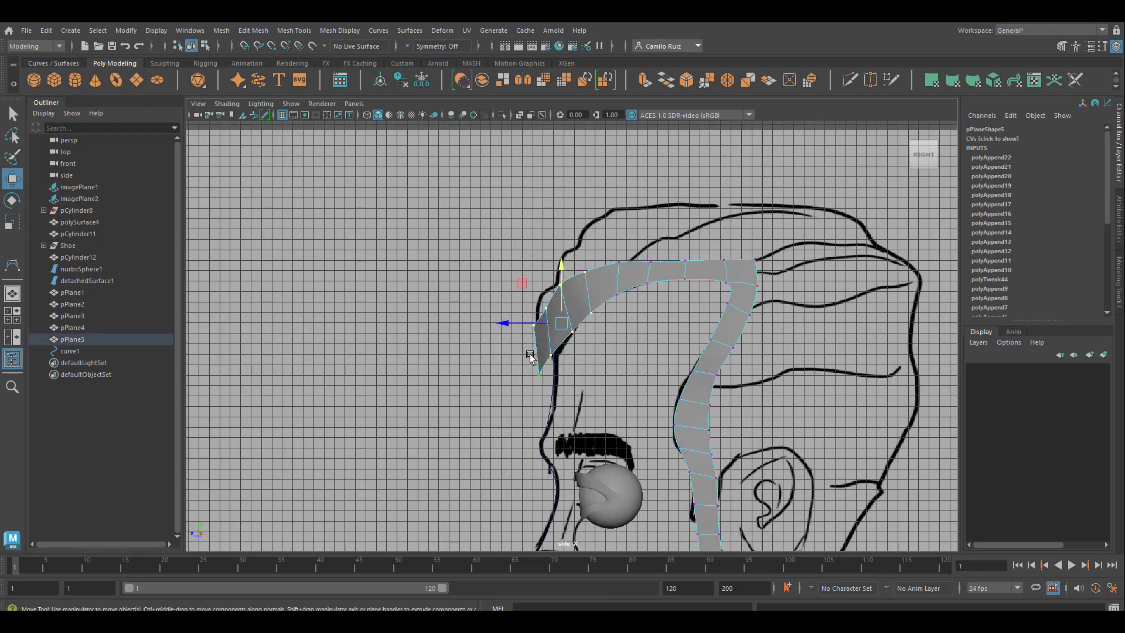
pyautogui.moveTo(500, 320); pyautogui.dragTo(516, 321)
pyautogui.moveTo(610, 250); pyautogui.dragTo(665, 308)
pyautogui.moveTo(576, 275); pyautogui.dragTo(587, 276)
pyautogui.moveTo(695, 248); pyautogui.dragTo(673, 291)
pyautogui.moveTo(630, 270); pyautogui.dragTo(636, 270)
pyautogui.scroll(3, 666, 307)
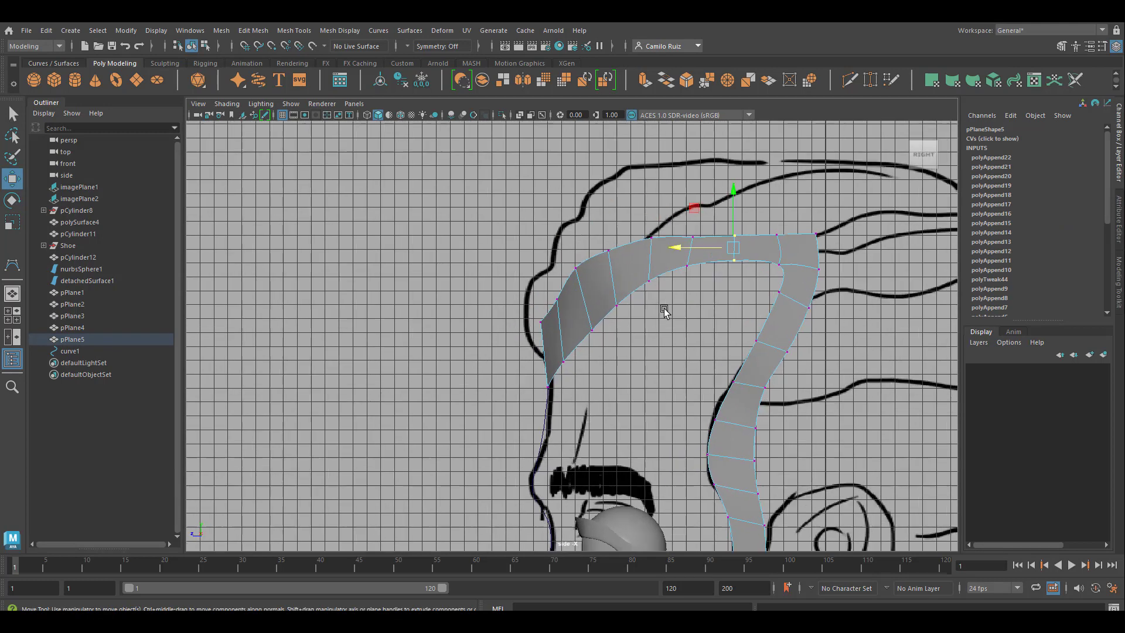
# Step: Lower the upper-edge vertices of the outline strip along the hairline to narrow its forehead section
pyautogui.moveTo(527, 288); pyautogui.dragTo(563, 326)
pyautogui.moveTo(552, 255); pyautogui.dragTo(552, 284)
pyautogui.moveTo(566, 237); pyautogui.dragTo(619, 278)
pyautogui.moveTo(592, 206); pyautogui.dragTo(623, 293)
pyautogui.moveTo(608, 225); pyautogui.dragTo(706, 253)
pyautogui.moveTo(673, 181); pyautogui.dragTo(674, 189)
pyautogui.moveTo(637, 234); pyautogui.dragTo(662, 264)
pyautogui.moveTo(637, 244); pyautogui.dragTo(631, 246)
# Step: In the four-view layout's side view, edit the outline strip's vertices and shift the third column from the chin end backward
pyautogui.press('space')
pyautogui.press('space')
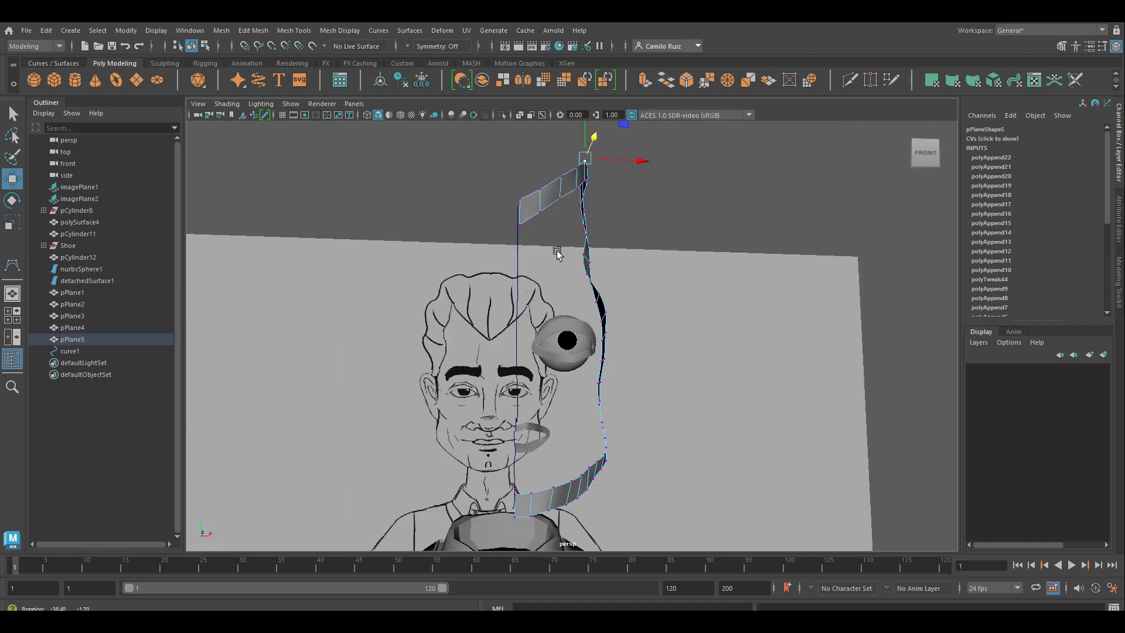
pyautogui.scroll(4, 558, 253)
pyautogui.keyDown('alt'); pyautogui.moveTo(577, 313); pyautogui.dragTo(745, 404); pyautogui.keyUp('alt')
pyautogui.click(571, 450)
pyautogui.press('space')
pyautogui.keyDown('alt'); pyautogui.moveTo(707, 488); pyautogui.dragTo(679, 380, button='middle'); pyautogui.keyUp('alt')
pyautogui.scroll(6, 685, 525)
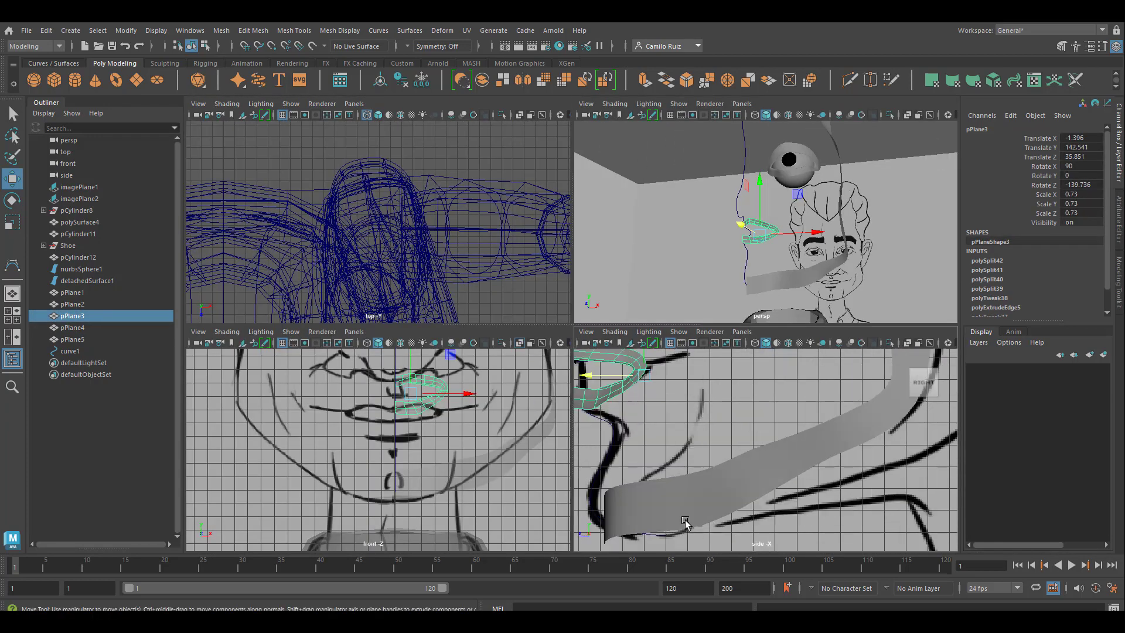
pyautogui.scroll(-2, 686, 525)
pyautogui.moveTo(669, 496); pyautogui.dragTo(618, 294, button='right')
pyautogui.moveTo(672, 526); pyautogui.dragTo(650, 466)
pyautogui.press('F8')
pyautogui.moveTo(685, 497); pyautogui.dragTo(632, 283, button='right')
pyautogui.moveTo(707, 516); pyautogui.dragTo(690, 466)
pyautogui.moveTo(692, 492); pyautogui.dragTo(696, 494, button='middle')
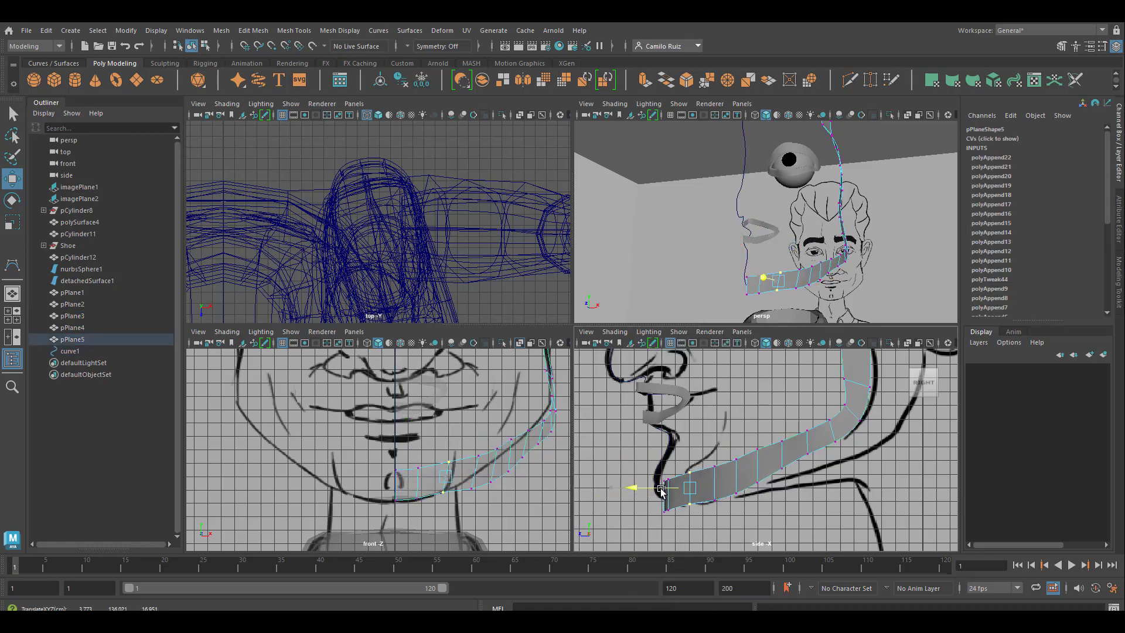
# Step: Shift the two frontmost vertex columns of the outline strip at the chin slightly backward
pyautogui.moveTo(690, 520); pyautogui.dragTo(672, 470)
pyautogui.moveTo(661, 493); pyautogui.dragTo(668, 494, button='middle')
pyautogui.moveTo(672, 522); pyautogui.dragTo(653, 471)
pyautogui.moveTo(663, 494); pyautogui.dragTo(669, 497, button='middle')
# Step: Adjust the heights of the outline strip's vertices from the chin along the jaw, lowering the upper edge to narrow the strip
pyautogui.moveTo(694, 525); pyautogui.dragTo(659, 501)
pyautogui.moveTo(675, 453); pyautogui.dragTo(675, 451)
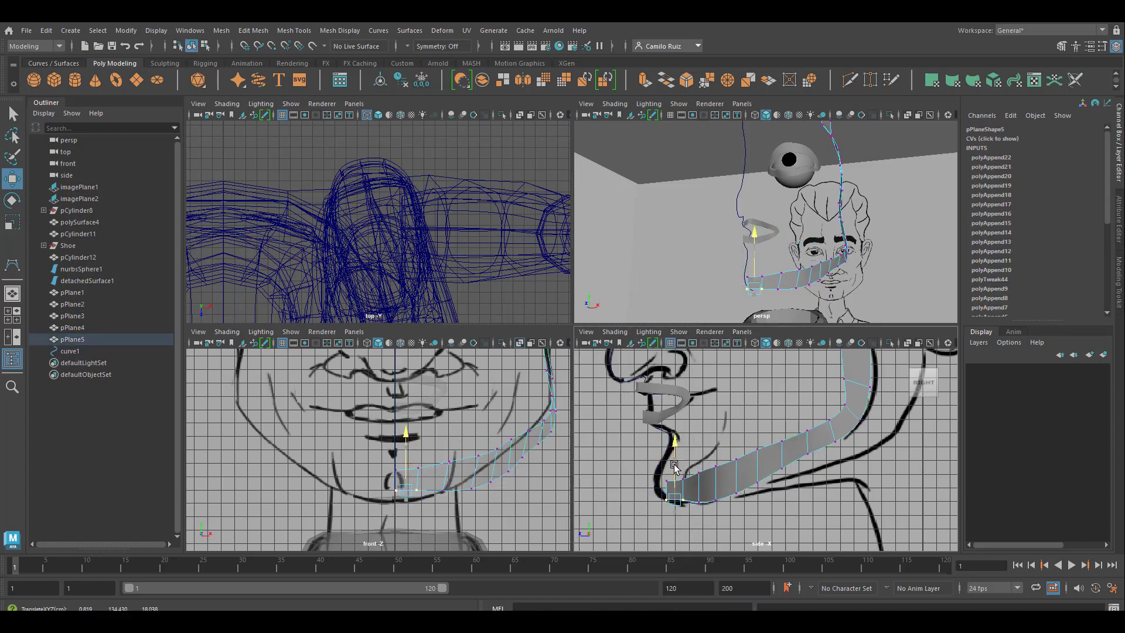
pyautogui.moveTo(724, 509); pyautogui.dragTo(657, 490)
pyautogui.moveTo(685, 429); pyautogui.dragTo(685, 438)
pyautogui.moveTo(708, 479); pyautogui.dragTo(743, 450)
pyautogui.moveTo(728, 416); pyautogui.dragTo(729, 427)
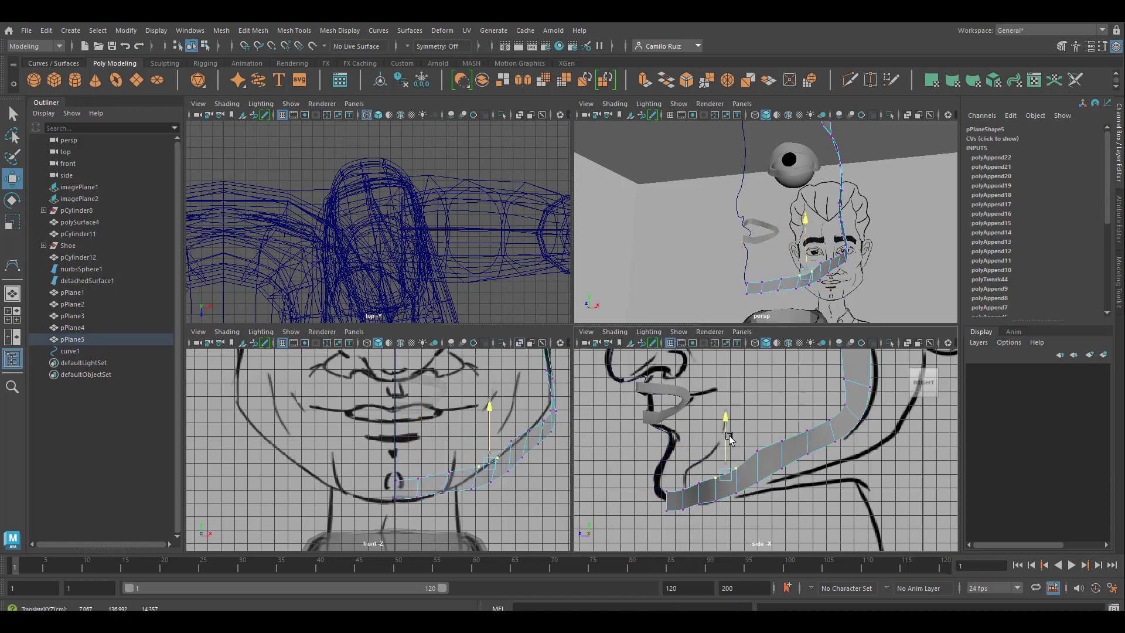
pyautogui.moveTo(711, 493); pyautogui.dragTo(690, 467)
pyautogui.moveTo(701, 435); pyautogui.dragTo(702, 441)
pyautogui.moveTo(767, 462); pyautogui.dragTo(747, 437)
pyautogui.moveTo(760, 399); pyautogui.dragTo(760, 410)
pyautogui.moveTo(498, 507); pyautogui.dragTo(463, 480)
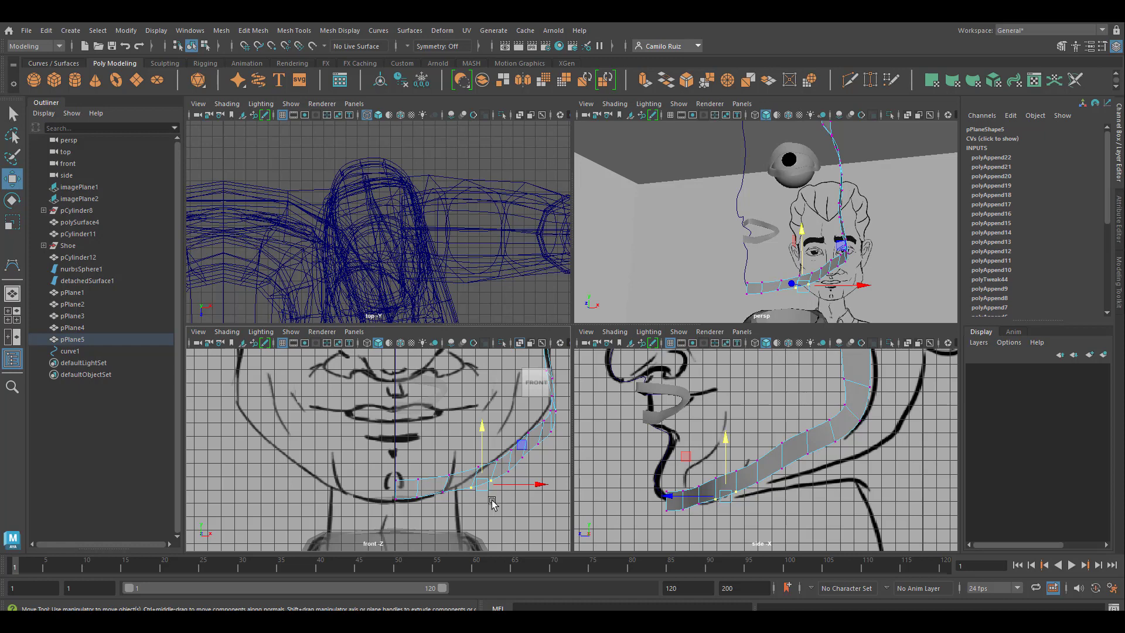
# Step: Edit the profile curve's control vertices in the side view and move its chin end onto the front of the jaw strip
pyautogui.click(661, 481)
pyautogui.click(662, 478)
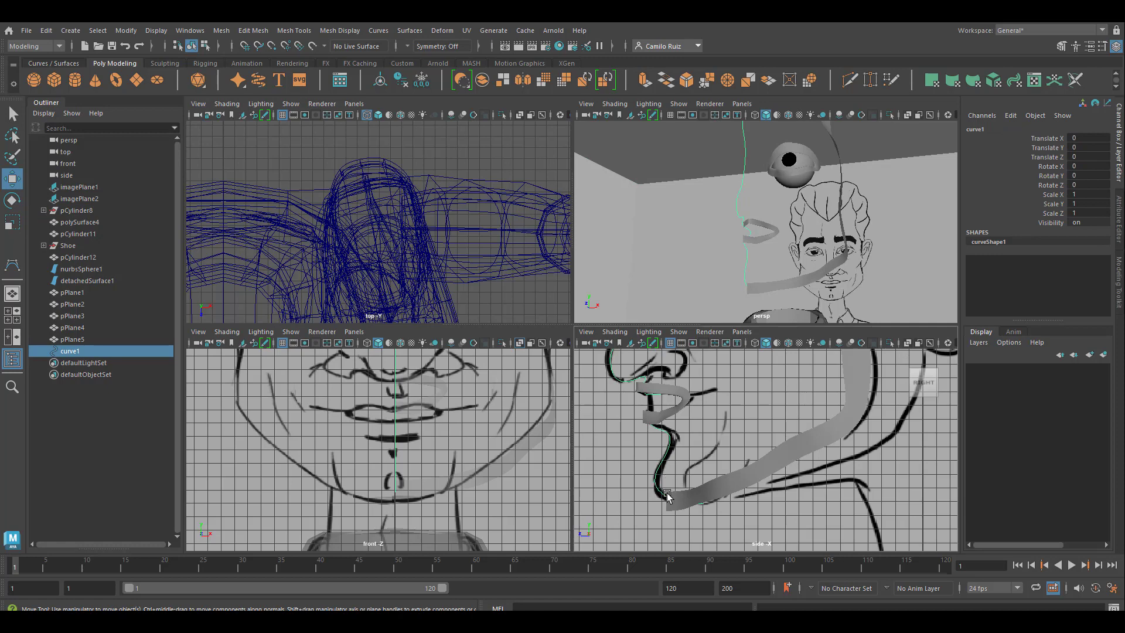
pyautogui.press('space')
pyautogui.rightClick(354, 412)
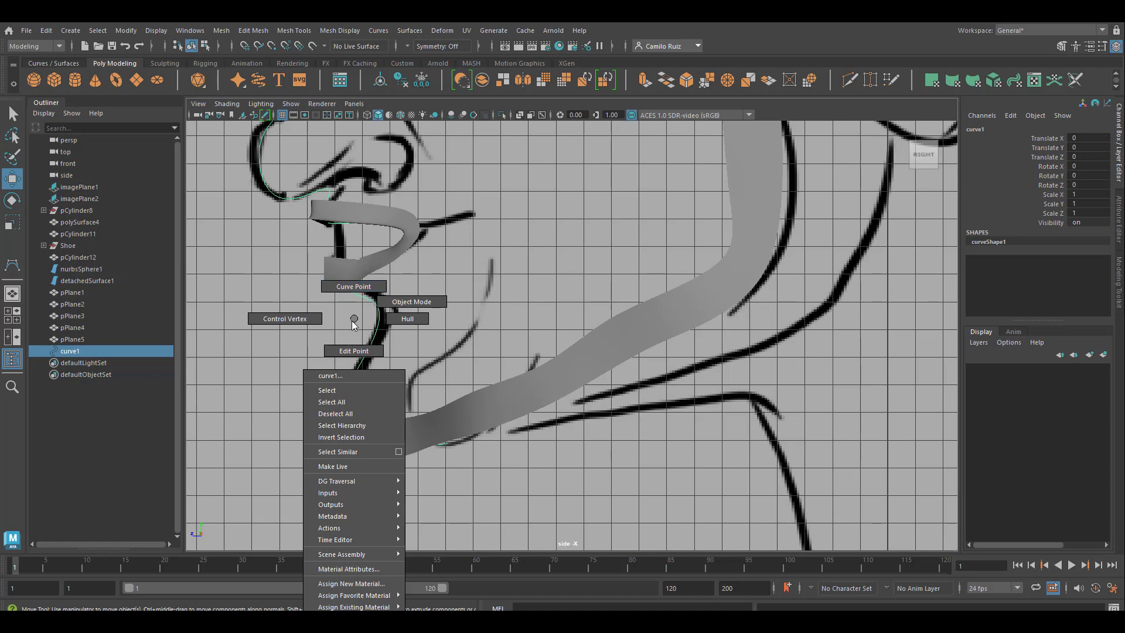
pyautogui.click(284, 319)
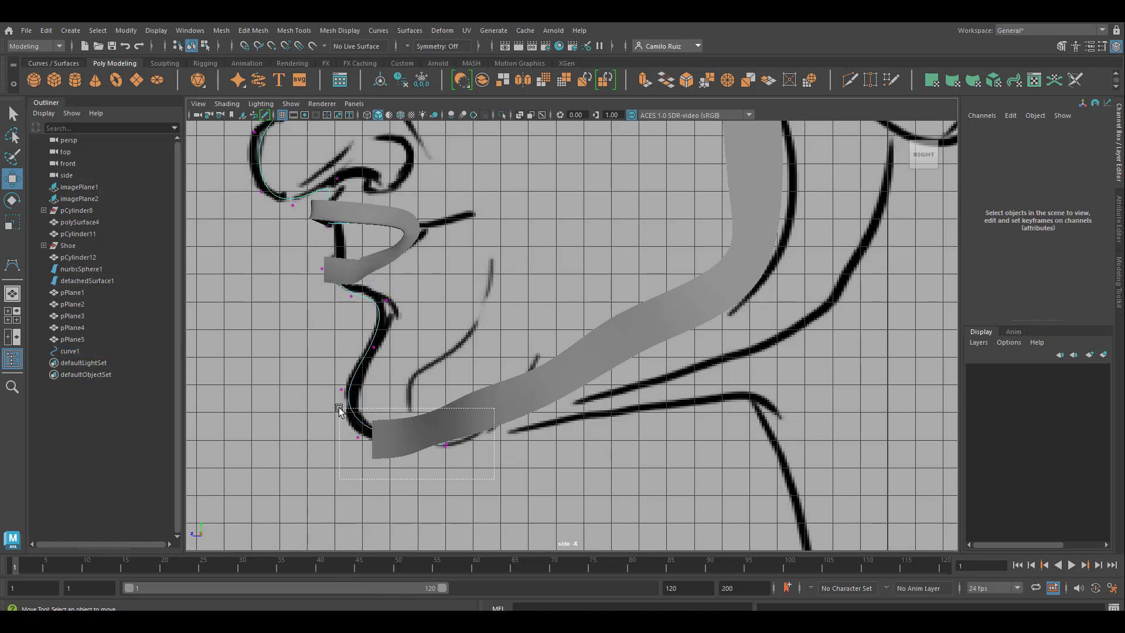
pyautogui.moveTo(339, 408); pyautogui.dragTo(333, 441)
pyautogui.moveTo(447, 482); pyautogui.dragTo(370, 439)
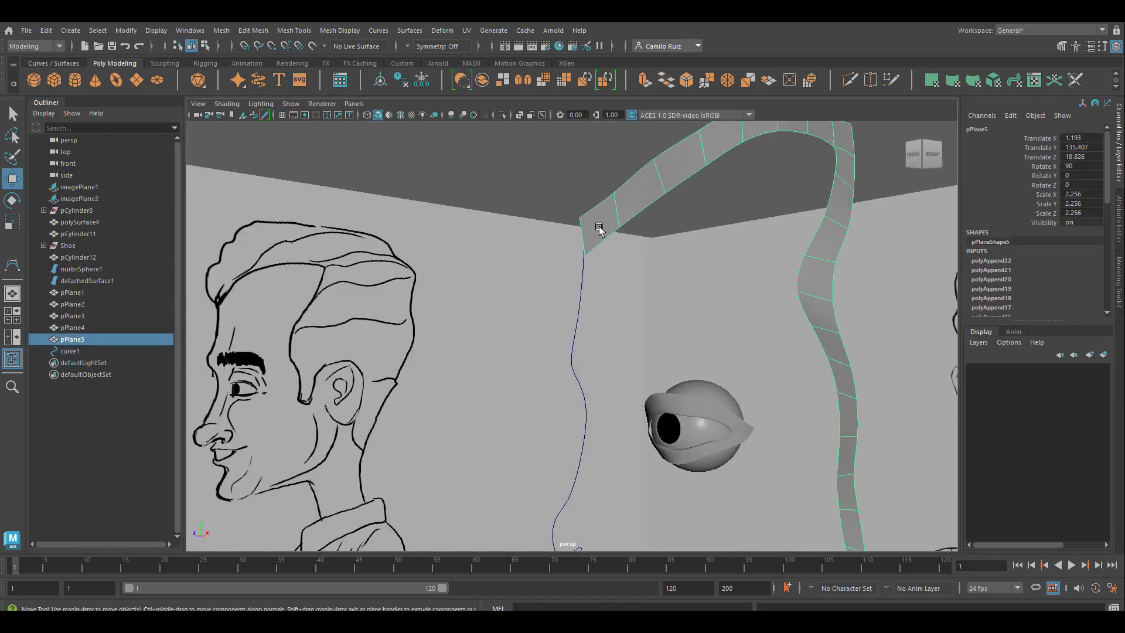
# Step: Select the outline strip's front end edge at the forehead together with the profile curve
pyautogui.rightClick(598, 228)
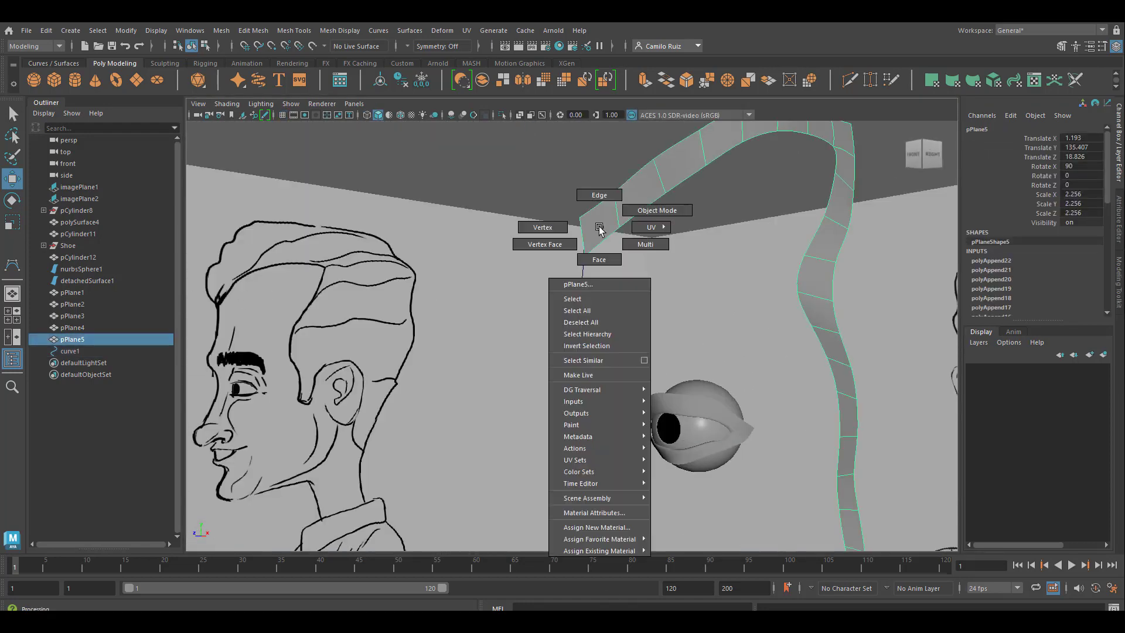
pyautogui.click(597, 195)
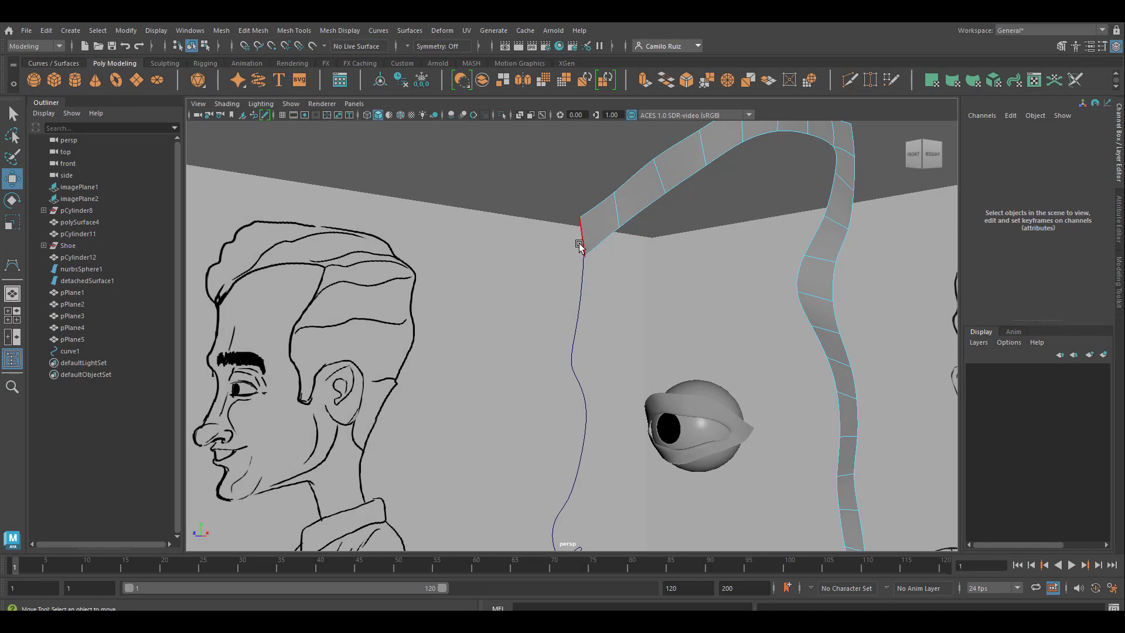
pyautogui.click(583, 242)
pyautogui.click(582, 282)
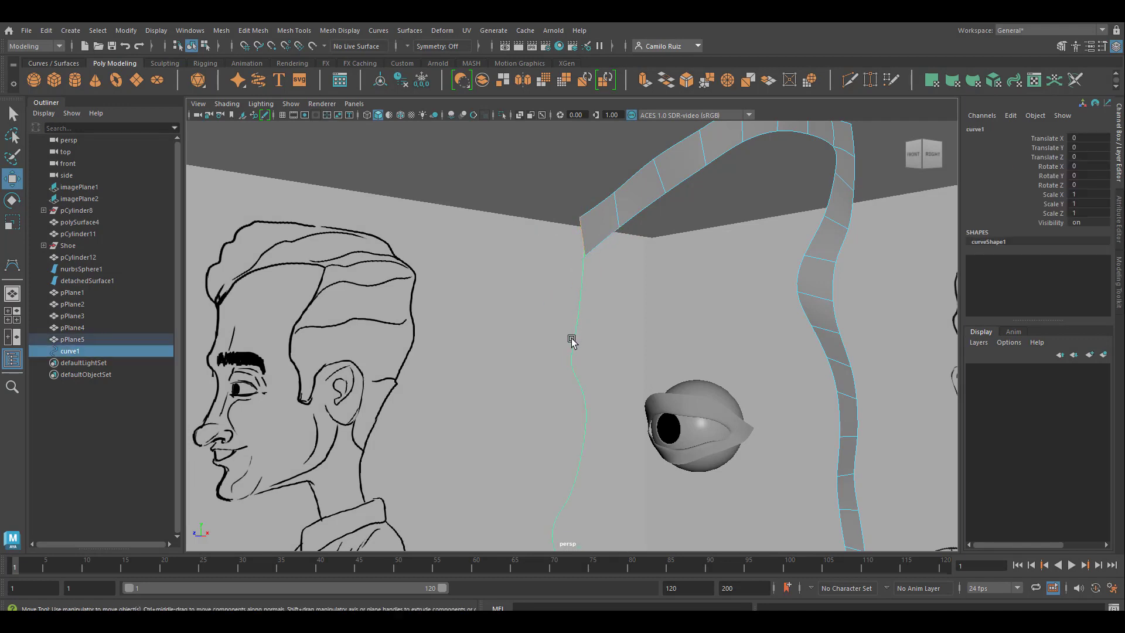
# Step: Extrude the forehead edge along the selected profile curve with 14 divisions
pyautogui.hotkey('ctrl', 'e')
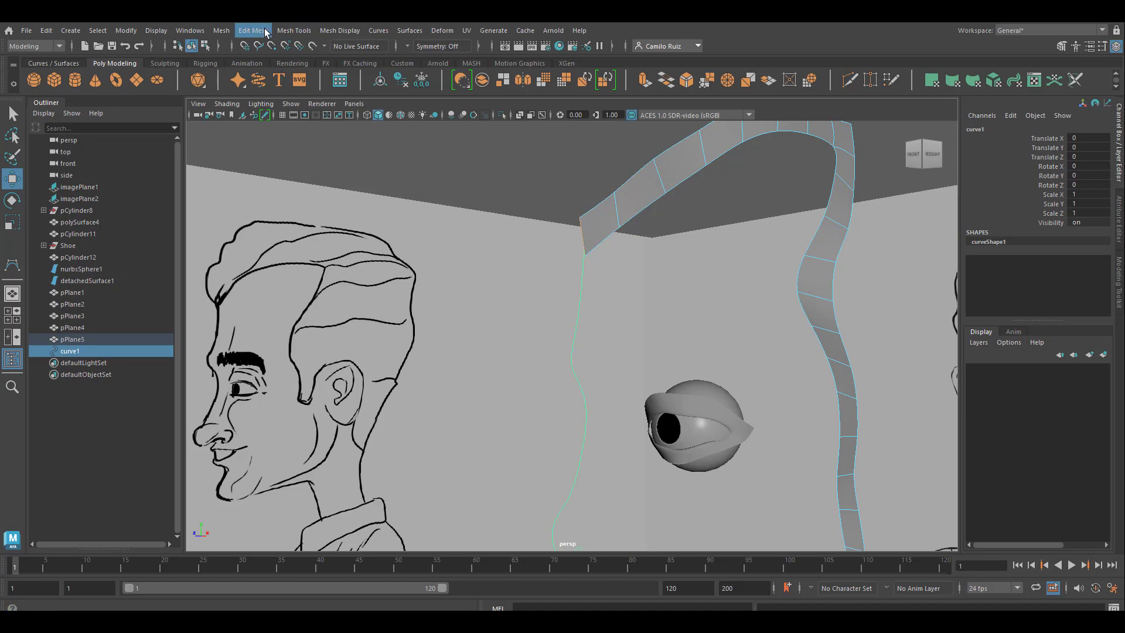
pyautogui.click(265, 31)
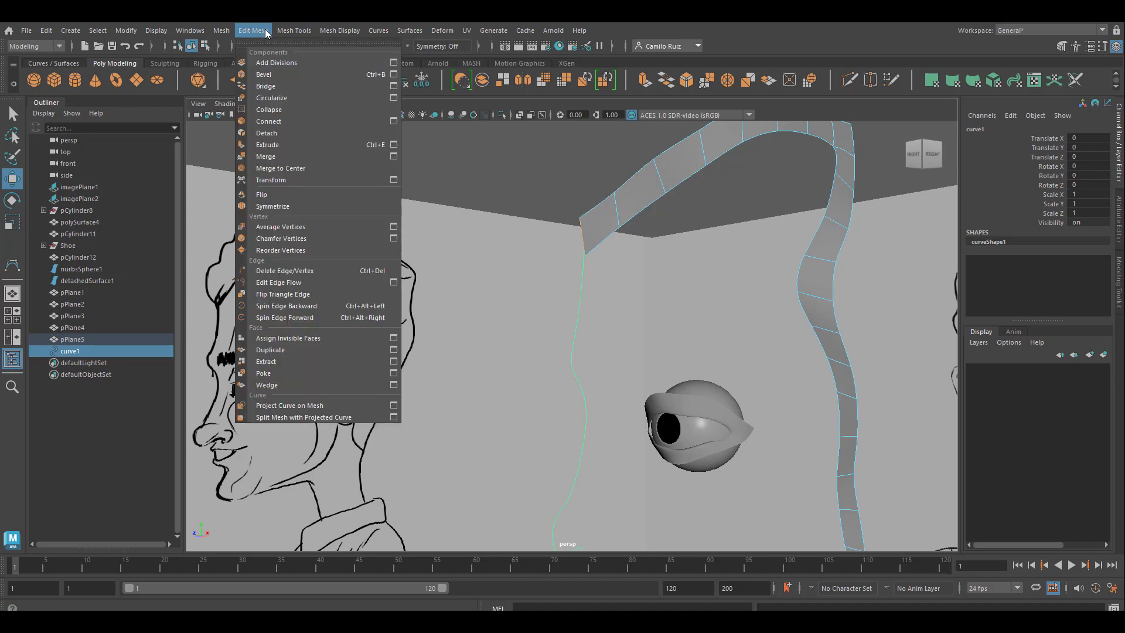
pyautogui.click(394, 144)
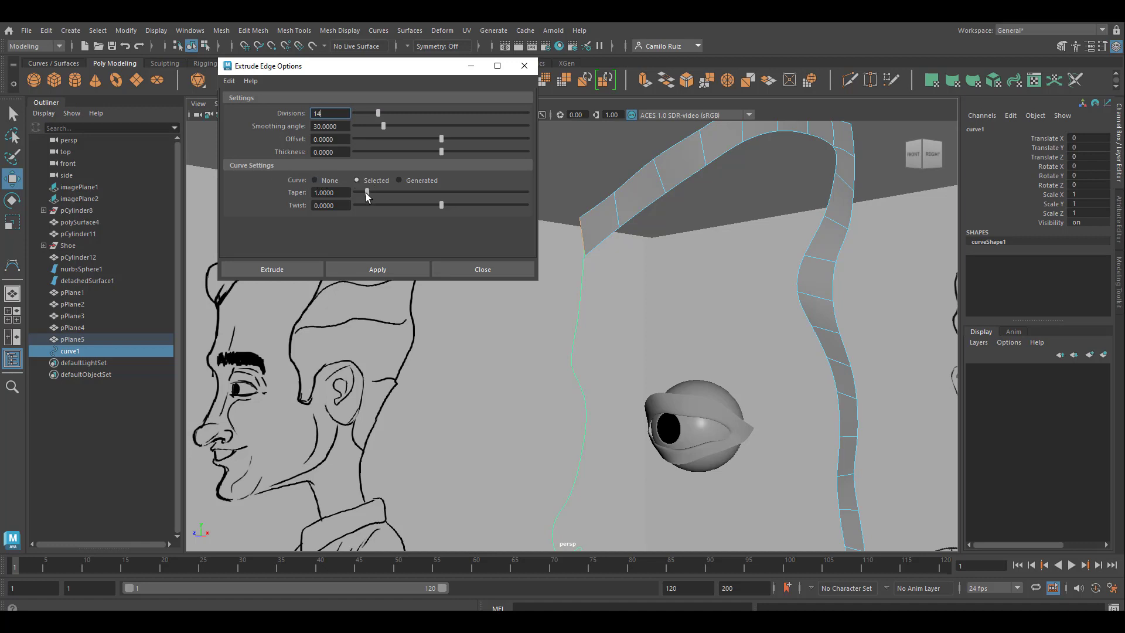
pyautogui.click(395, 266)
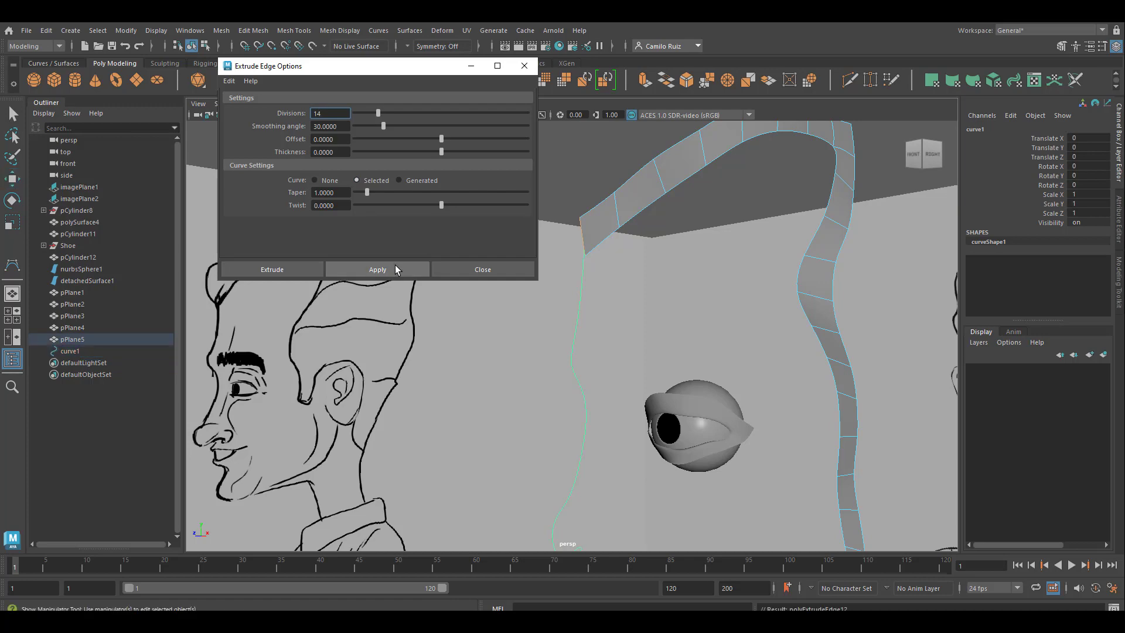
pyautogui.keyDown('alt'); pyautogui.moveTo(579, 362); pyautogui.dragTo(521, 325); pyautogui.keyUp('alt')
pyautogui.keyDown('alt'); pyautogui.moveTo(605, 220); pyautogui.dragTo(619, 275, button='middle'); pyautogui.keyUp('alt')
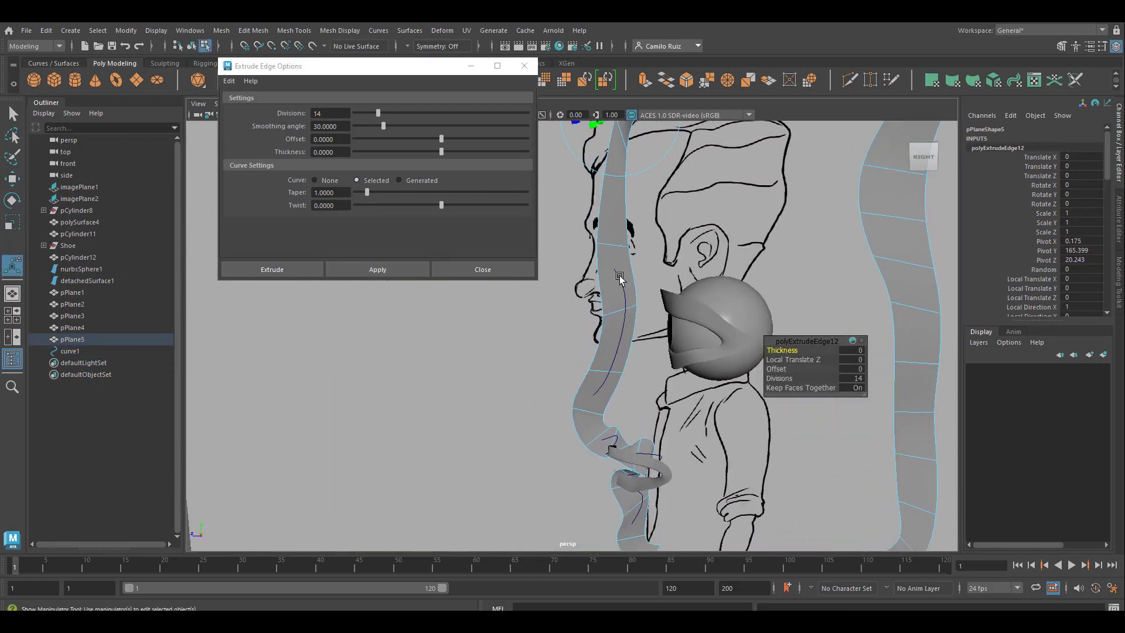
# Step: Change the strip extrusion's divisions to 15
pyautogui.moveTo(633, 466)
pyautogui.keyDown('alt'); pyautogui.mouseDown()
pyautogui.moveTo(644, 467)
pyautogui.moveTo(610, 464)
pyautogui.moveTo(673, 414)
pyautogui.moveTo(577, 417)
pyautogui.mouseUp(); pyautogui.keyUp('alt')
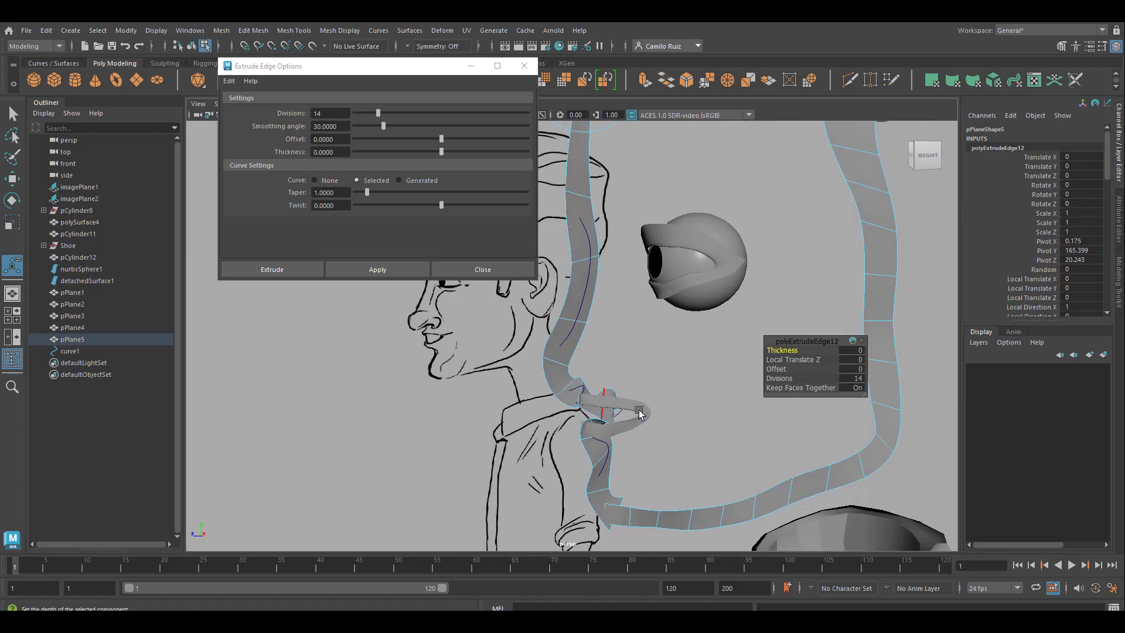
pyautogui.moveTo(776, 379); pyautogui.dragTo(857, 389)
pyautogui.keyDown('alt'); pyautogui.moveTo(550, 330); pyautogui.dragTo(565, 334); pyautogui.keyUp('alt')
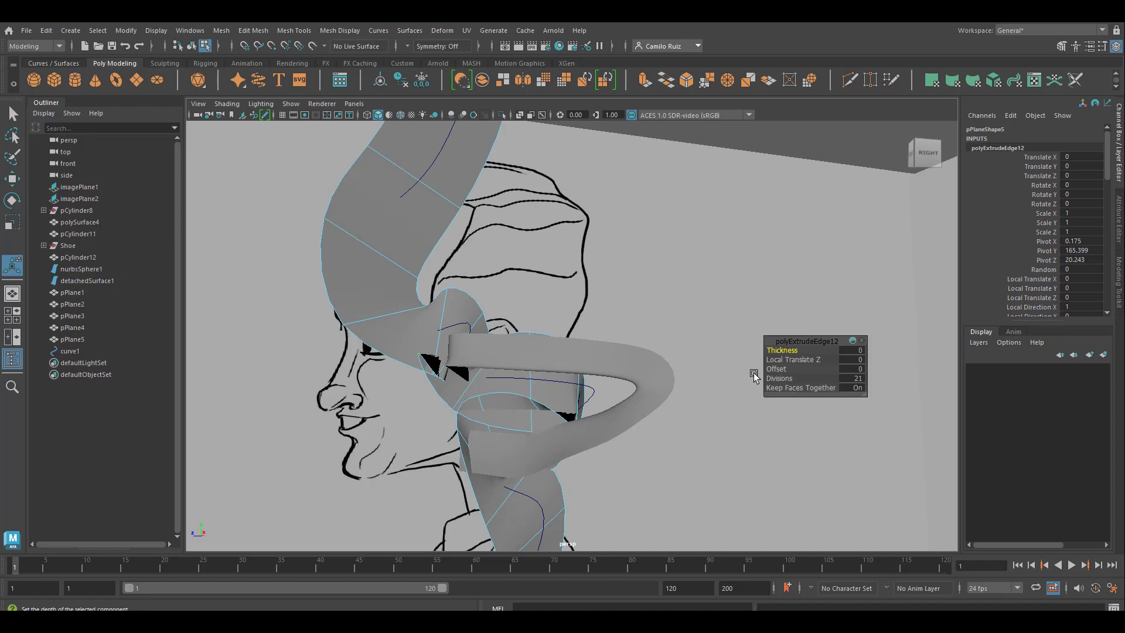
pyautogui.moveTo(769, 349); pyautogui.dragTo(752, 349)
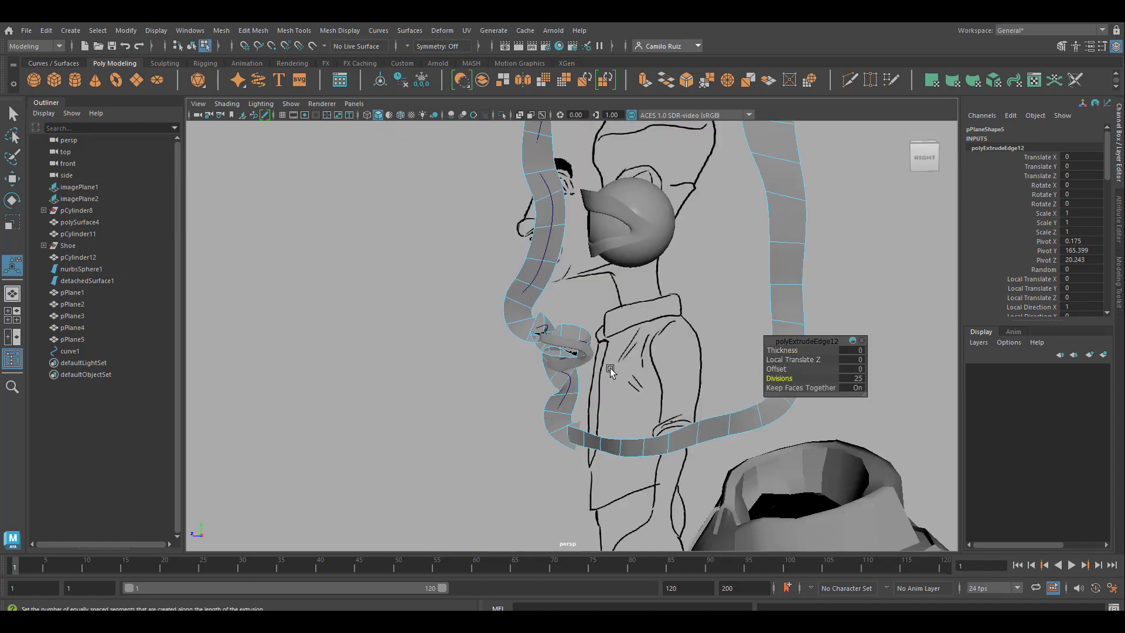
pyautogui.keyDown('alt'); pyautogui.moveTo(610, 370); pyautogui.dragTo(621, 319); pyautogui.keyUp('alt')
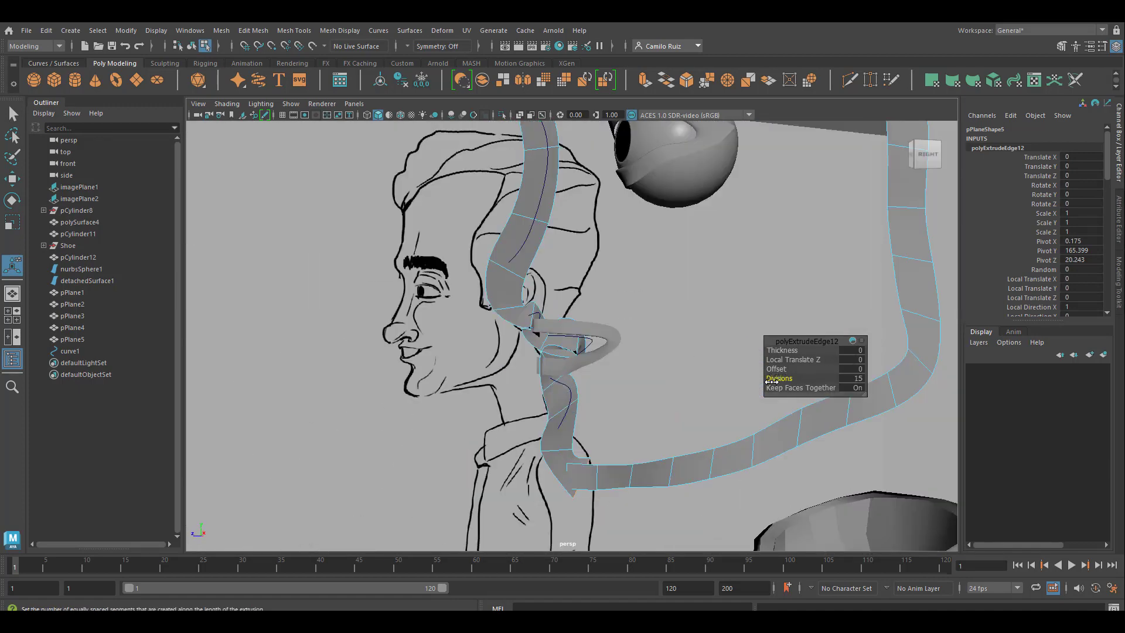
pyautogui.keyDown('alt'); pyautogui.moveTo(642, 469); pyautogui.dragTo(464, 400); pyautogui.keyUp('alt')
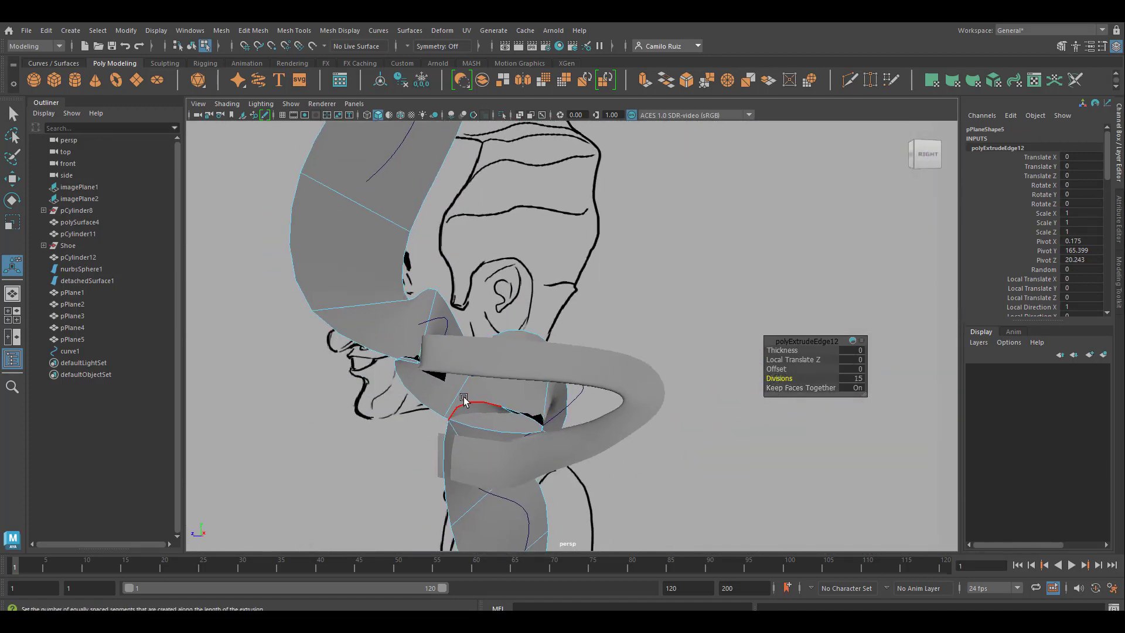
# Step: Move the profile strip's face at the mouth backward and its face under the nose tip forward
pyautogui.keyDown('alt'); pyautogui.moveTo(504, 477); pyautogui.dragTo(545, 362, button='middle'); pyautogui.keyUp('alt')
pyautogui.moveTo(565, 284); pyautogui.dragTo(553, 319, button='right')
pyautogui.click(512, 351)
pyautogui.click(14, 225)
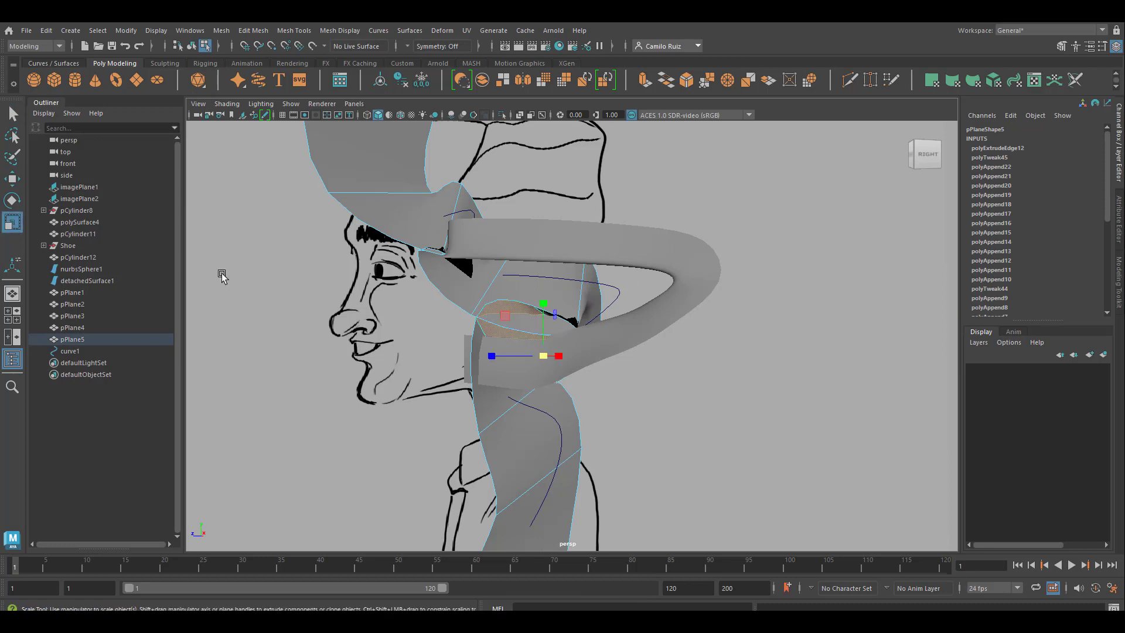
pyautogui.click(13, 179)
pyautogui.moveTo(544, 303); pyautogui.dragTo(575, 306)
pyautogui.click(595, 297)
pyautogui.moveTo(634, 250); pyautogui.dragTo(632, 226)
pyautogui.click(390, 212)
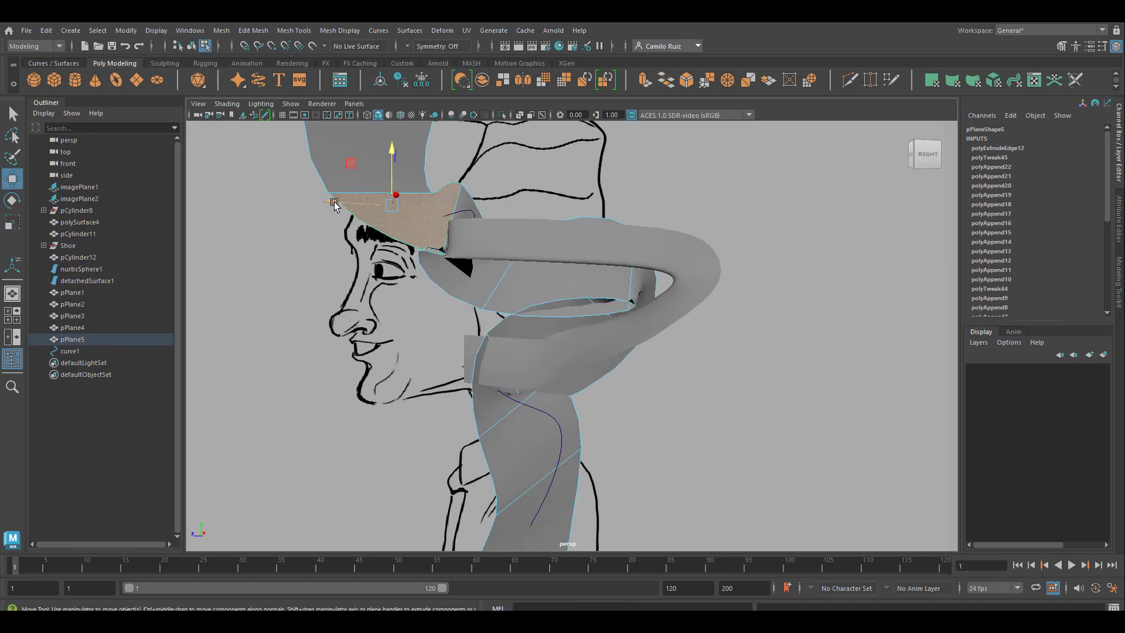
pyautogui.moveTo(334, 202); pyautogui.dragTo(307, 201)
# Step: Scale down the small strip faces between the base of the nose and the upper lip
pyautogui.click(460, 272)
pyautogui.moveTo(457, 229); pyautogui.dragTo(455, 221)
pyautogui.press('r')
pyautogui.moveTo(457, 276); pyautogui.dragTo(423, 276)
pyautogui.click(443, 226)
pyautogui.moveTo(454, 213); pyautogui.dragTo(429, 220)
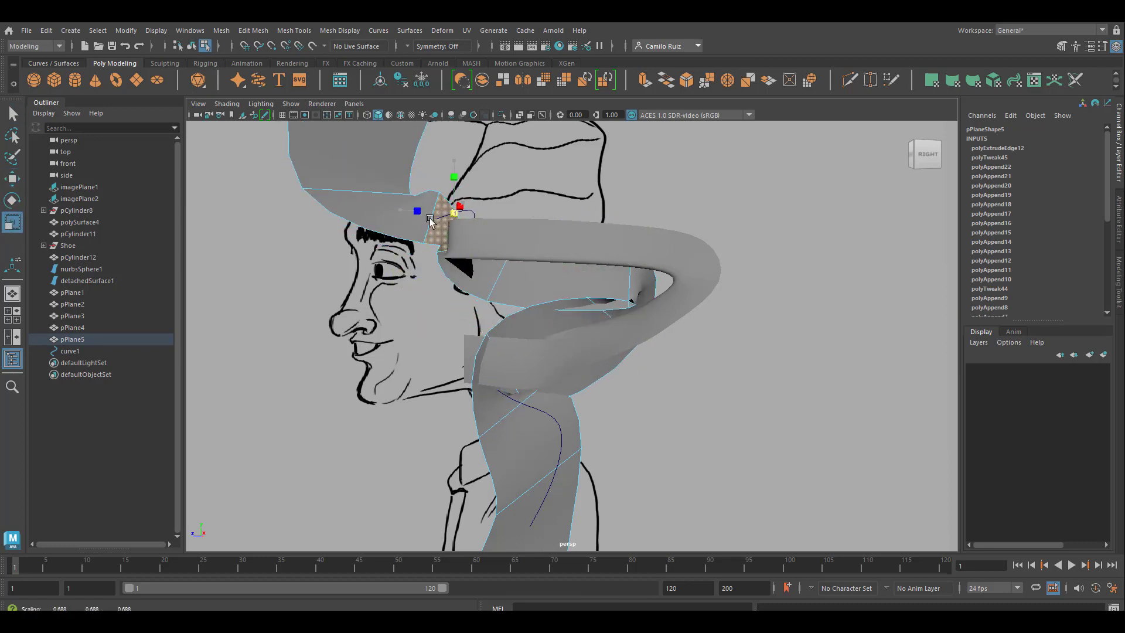
# Step: Scale down the profile strip's faces along the lips, at the mouth corner and toward the chin
pyautogui.click(558, 283)
pyautogui.moveTo(560, 252); pyautogui.dragTo(533, 263)
pyautogui.click(565, 330)
pyautogui.moveTo(575, 364); pyautogui.dragTo(487, 396)
pyautogui.click(506, 411)
pyautogui.click(611, 304)
pyautogui.moveTo(619, 285); pyautogui.dragTo(545, 202)
pyautogui.click(514, 460)
pyautogui.moveTo(510, 463); pyautogui.dragTo(457, 473)
pyautogui.keyDown('alt'); pyautogui.moveTo(476, 240); pyautogui.dragTo(459, 307); pyautogui.keyUp('alt')
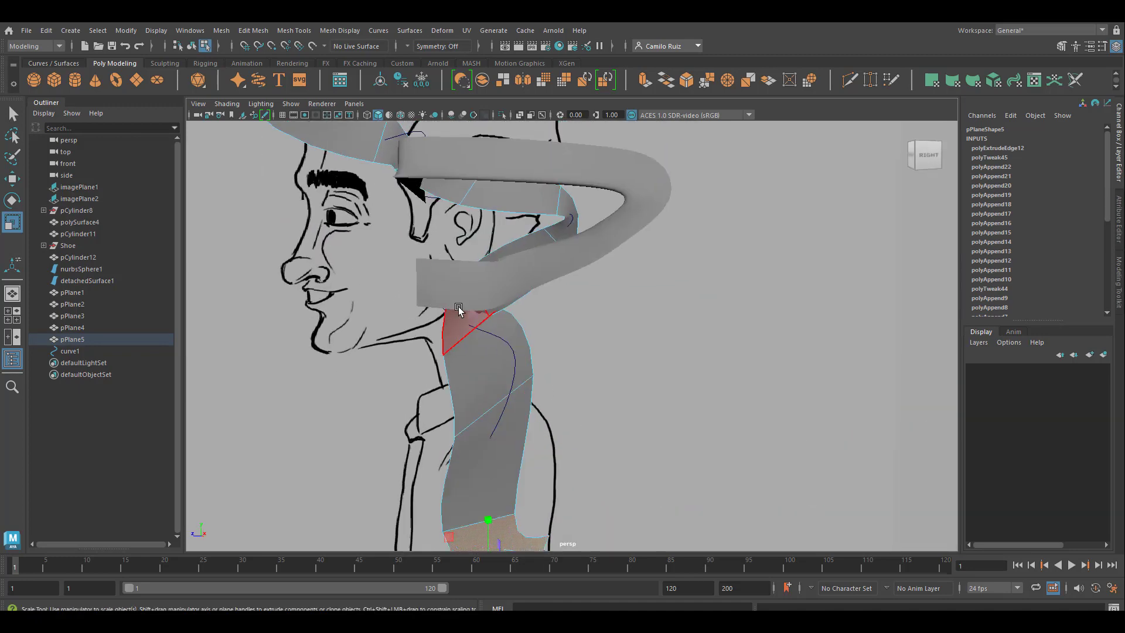
# Step: In the side view, move the separate lip strip back off the profile to Translate Z 28.408
pyautogui.click(458, 311)
pyautogui.press('space')
pyautogui.press('space')
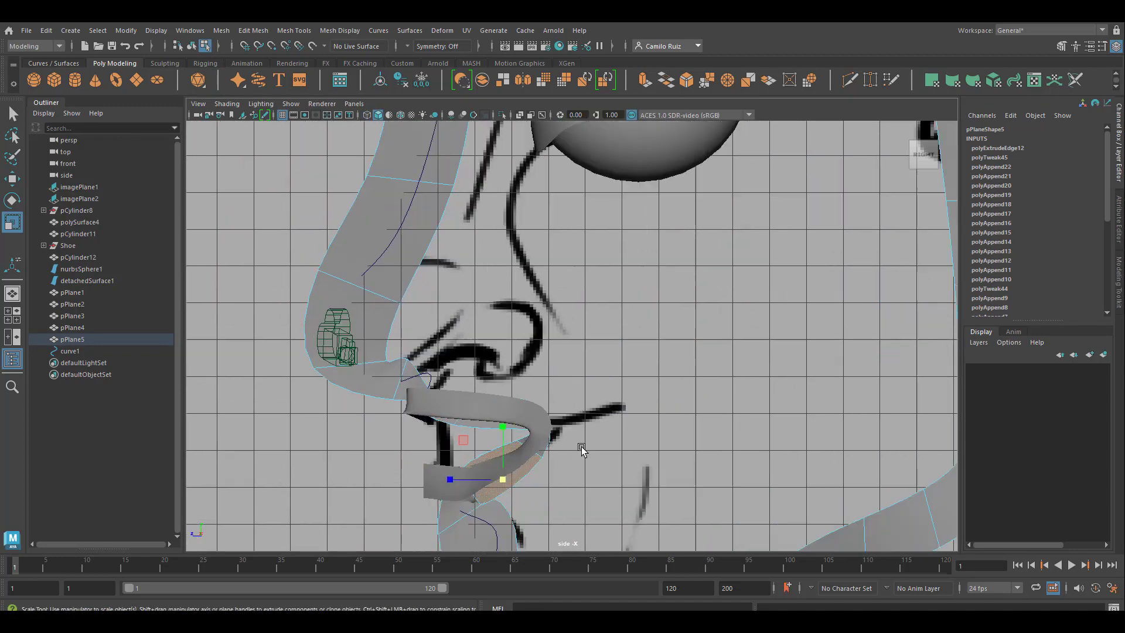
pyautogui.keyDown('alt'); pyautogui.moveTo(582, 450); pyautogui.dragTo(704, 427, button='middle'); pyautogui.keyUp('alt')
pyautogui.moveTo(609, 320); pyautogui.dragTo(672, 298, button='right')
pyautogui.click(624, 384)
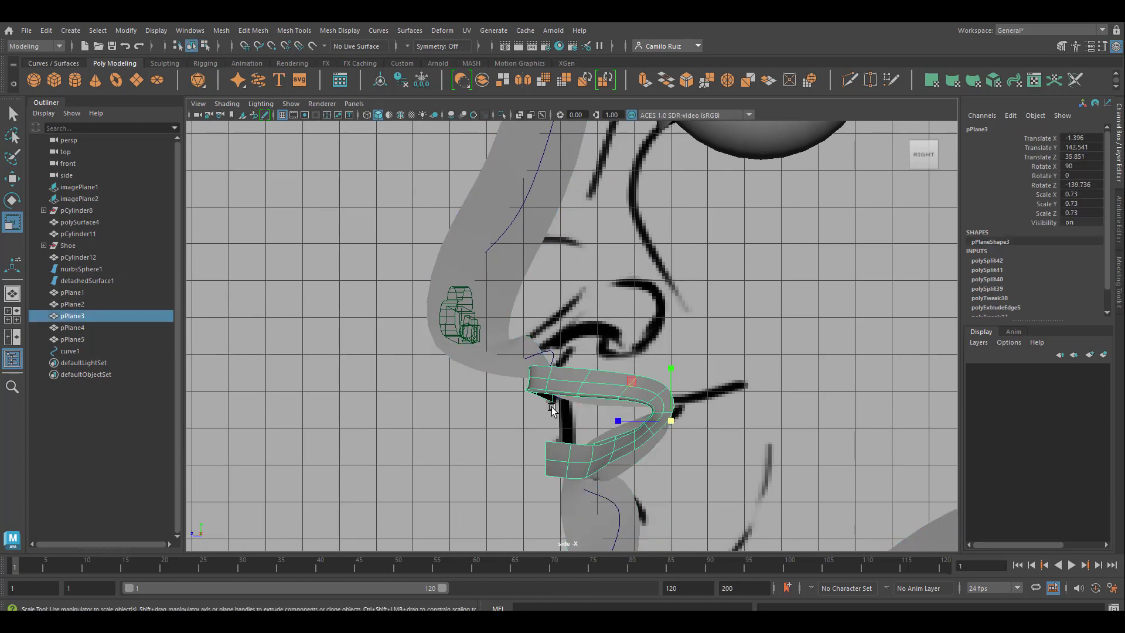
pyautogui.click(12, 180)
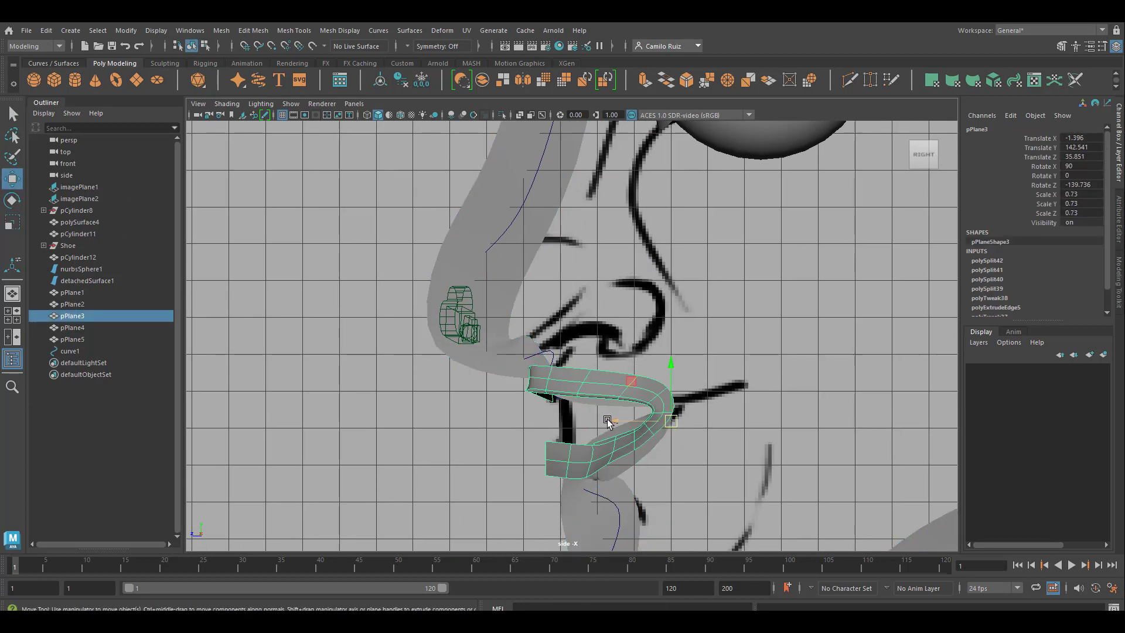
pyautogui.moveTo(607, 420); pyautogui.dragTo(883, 411)
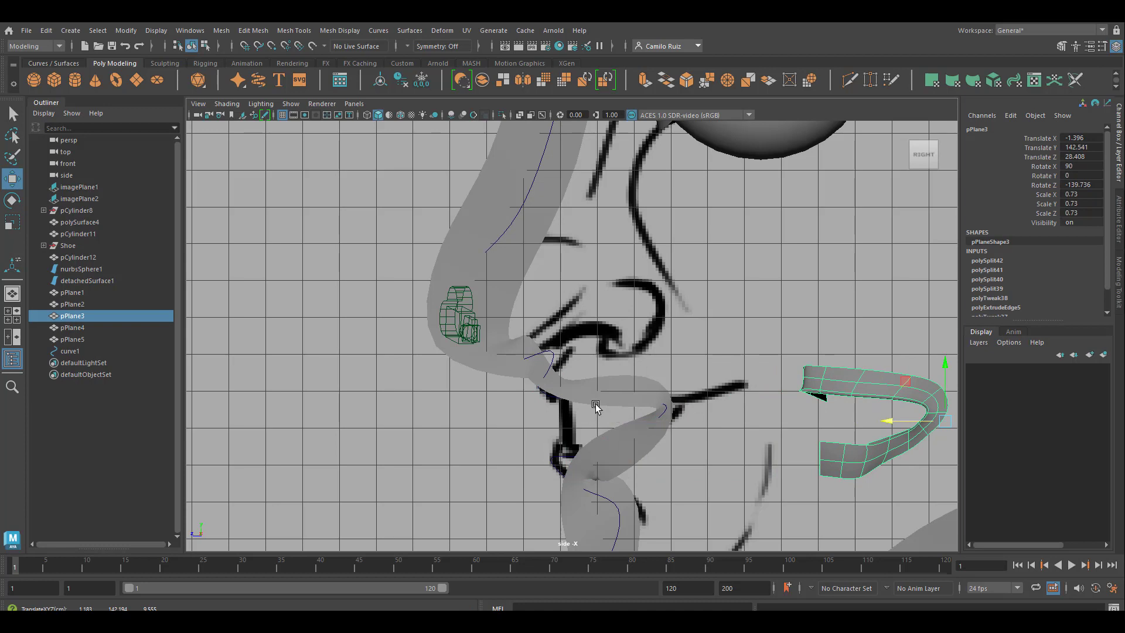
# Step: Scale down the profile strip's faces at the nose tip and nose bridge to narrow the strip
pyautogui.click(530, 378)
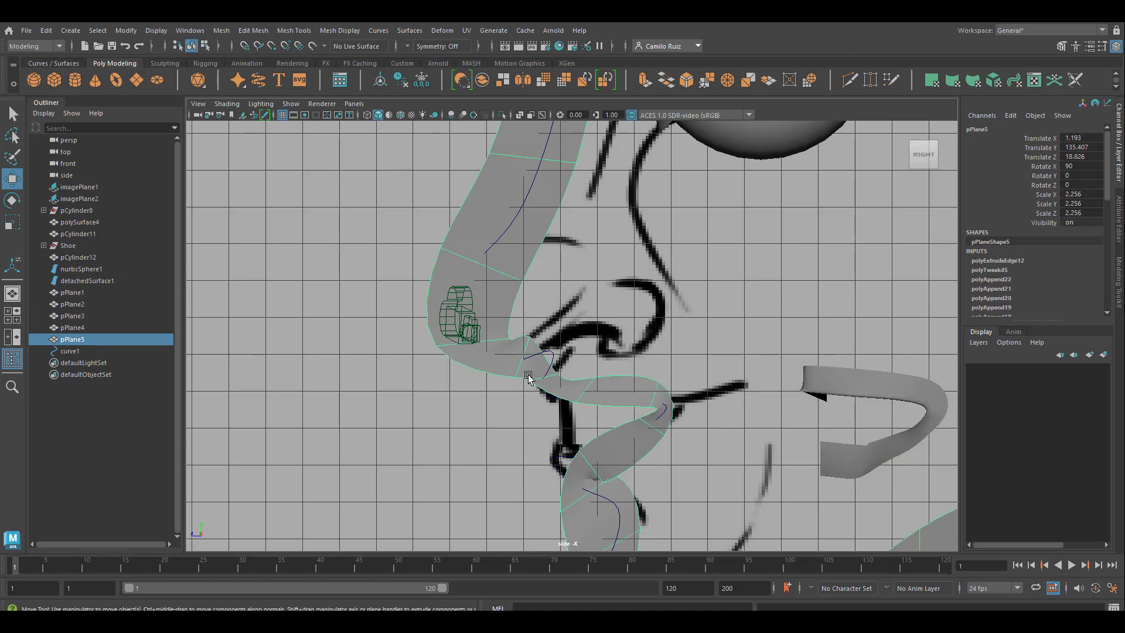
pyautogui.moveTo(477, 284); pyautogui.dragTo(476, 318, button='right')
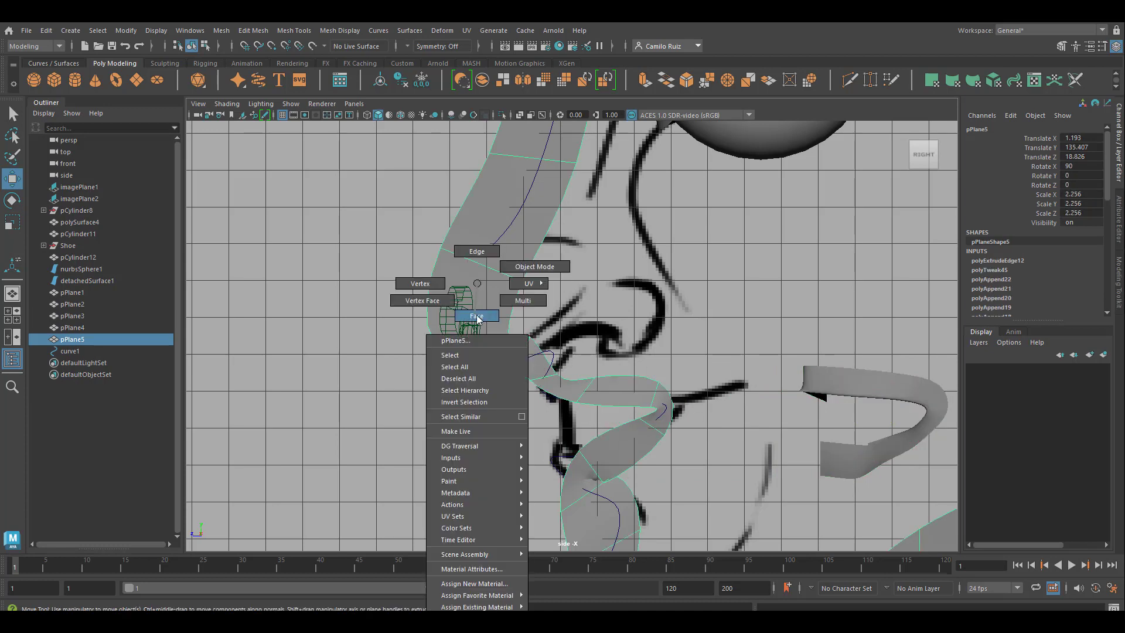
pyautogui.click(469, 306)
pyautogui.press('r')
pyautogui.moveTo(463, 302); pyautogui.dragTo(433, 304)
pyautogui.click(513, 219)
pyautogui.moveTo(514, 228); pyautogui.dragTo(465, 233)
pyautogui.moveTo(489, 352); pyautogui.dragTo(463, 354)
# Step: Scale down the strip face along the upper lip and adjust the face under the nose
pyautogui.click(537, 366)
pyautogui.click(619, 391)
pyautogui.moveTo(620, 389); pyautogui.dragTo(605, 391)
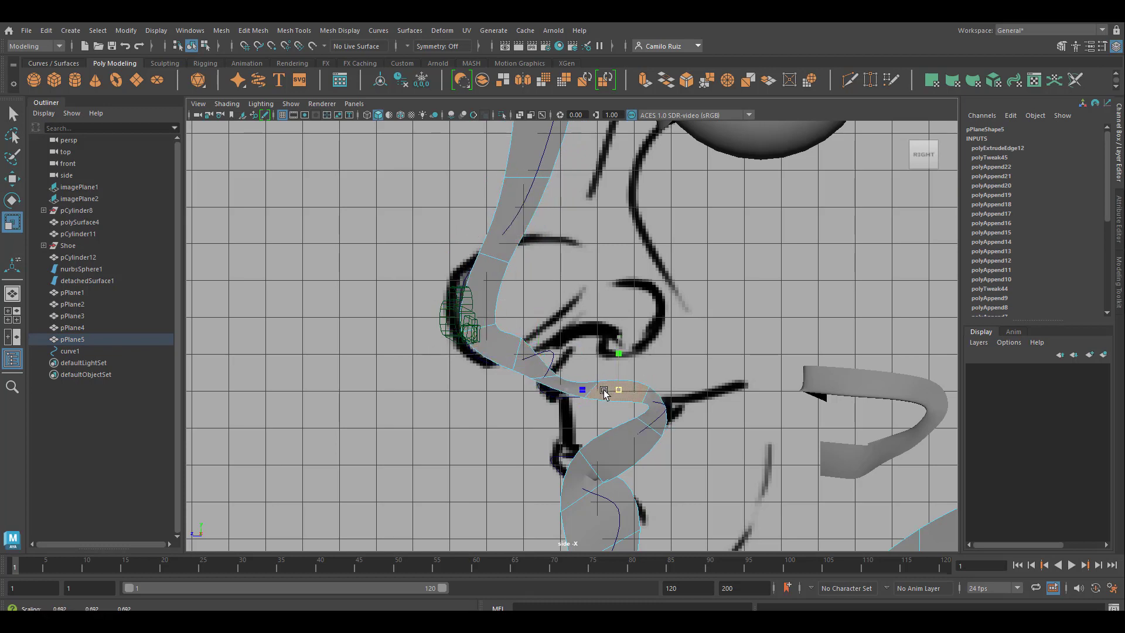
pyautogui.moveTo(534, 351); pyautogui.dragTo(490, 320, button='right')
pyautogui.click(523, 352)
# Step: Move the strip's lower lip faces up and forward toward the lip outline in the side reference
pyautogui.moveTo(624, 456); pyautogui.dragTo(623, 317, button='right')
pyautogui.click(622, 458)
pyautogui.press('w')
pyautogui.click(617, 390)
pyautogui.click(630, 447)
pyautogui.moveTo(623, 417); pyautogui.dragTo(623, 400)
pyautogui.moveTo(551, 470); pyautogui.dragTo(526, 469)
# Step: Narrow the strip faces on and below the lower lip and shift the lip's front face forward
pyautogui.click(597, 508)
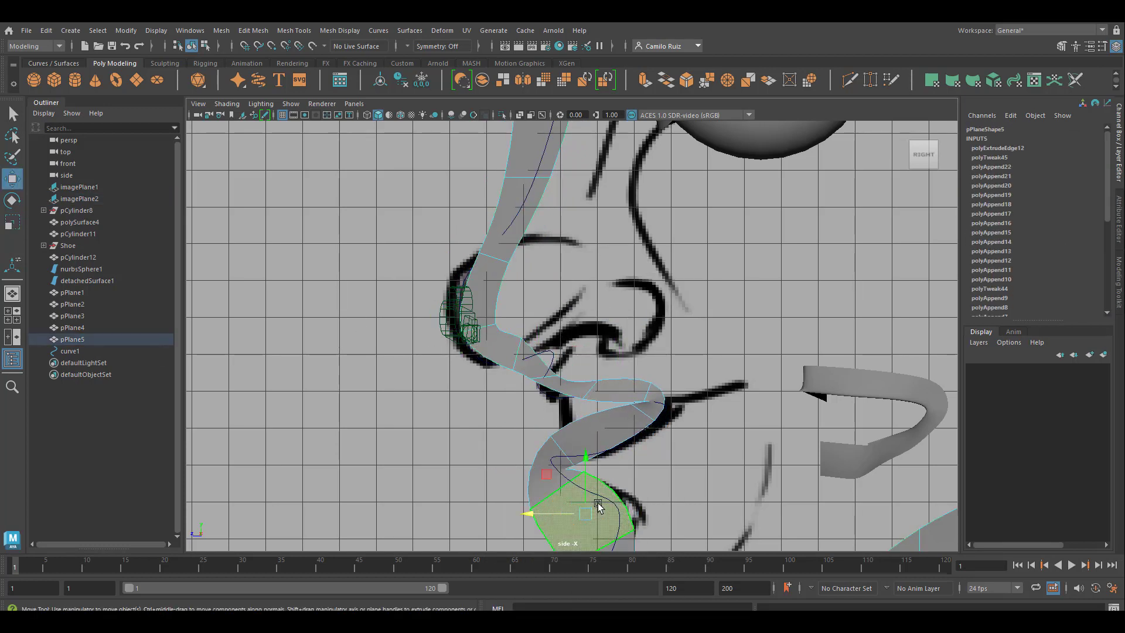
pyautogui.press('r')
pyautogui.moveTo(587, 513); pyautogui.dragTo(545, 514)
pyautogui.press('w')
pyautogui.click(559, 462)
pyautogui.moveTo(553, 470); pyautogui.dragTo(545, 471)
pyautogui.click(608, 433)
pyautogui.press('r')
pyautogui.moveTo(602, 387); pyautogui.dragTo(602, 423)
# Step: Fit the nose faces to the side reference, moving the nose tip face forward onto the outline
pyautogui.click(544, 373)
pyautogui.moveTo(485, 358); pyautogui.dragTo(502, 364)
pyautogui.click(500, 356)
pyautogui.moveTo(434, 352); pyautogui.dragTo(458, 354)
pyautogui.press('w')
pyautogui.click(483, 294)
pyautogui.moveTo(434, 289); pyautogui.dragTo(410, 286)
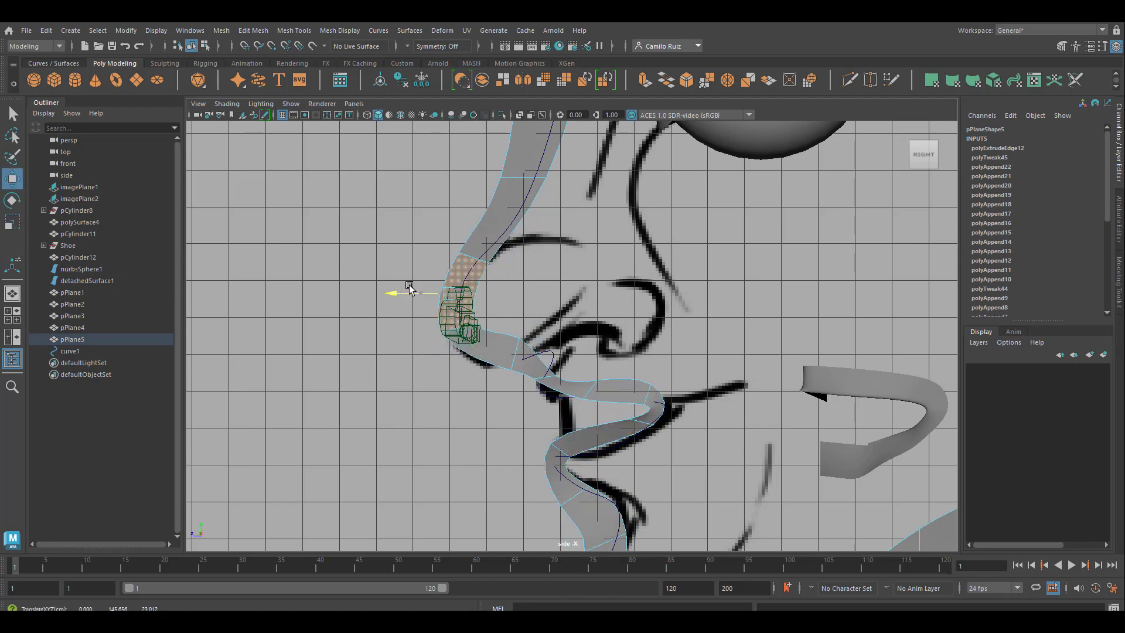
# Step: Reposition the strip faces under the nose and above the upper lip to follow the drawn nose base
pyautogui.click(537, 371)
pyautogui.click(492, 345)
pyautogui.moveTo(537, 319); pyautogui.dragTo(472, 321)
pyautogui.click(527, 359)
pyautogui.moveTo(498, 359); pyautogui.dragTo(506, 359)
pyautogui.click(565, 368)
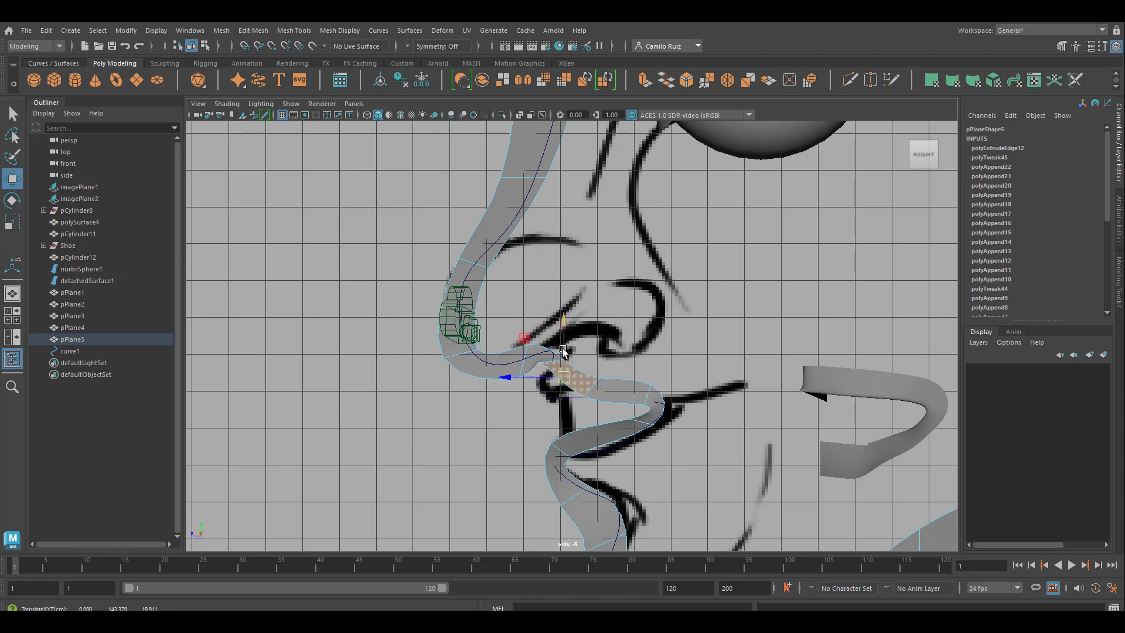
pyautogui.press('r')
pyautogui.press('w')
pyautogui.click(532, 360)
pyautogui.moveTo(548, 310); pyautogui.dragTo(547, 302)
# Step: Shape the upper lip faces and move the mouth corner face back to the drawn corner
pyautogui.click(615, 389)
pyautogui.moveTo(569, 391); pyautogui.dragTo(605, 406)
pyautogui.click(642, 406)
pyautogui.click(569, 385)
pyautogui.moveTo(499, 372); pyautogui.dragTo(525, 391)
pyautogui.click(594, 391)
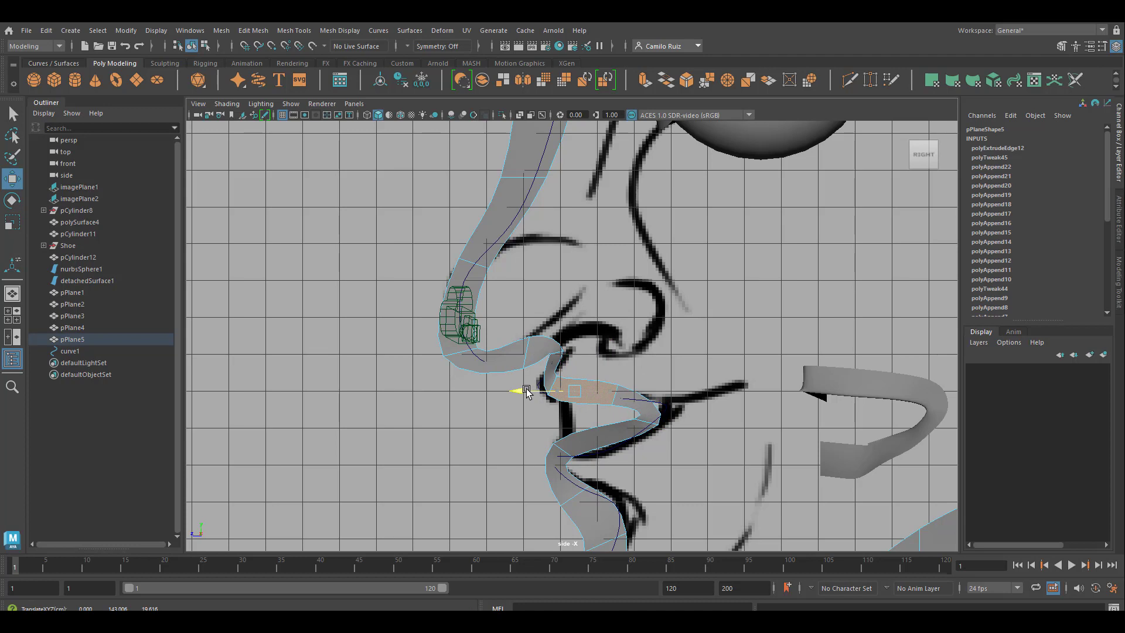
pyautogui.click(644, 411)
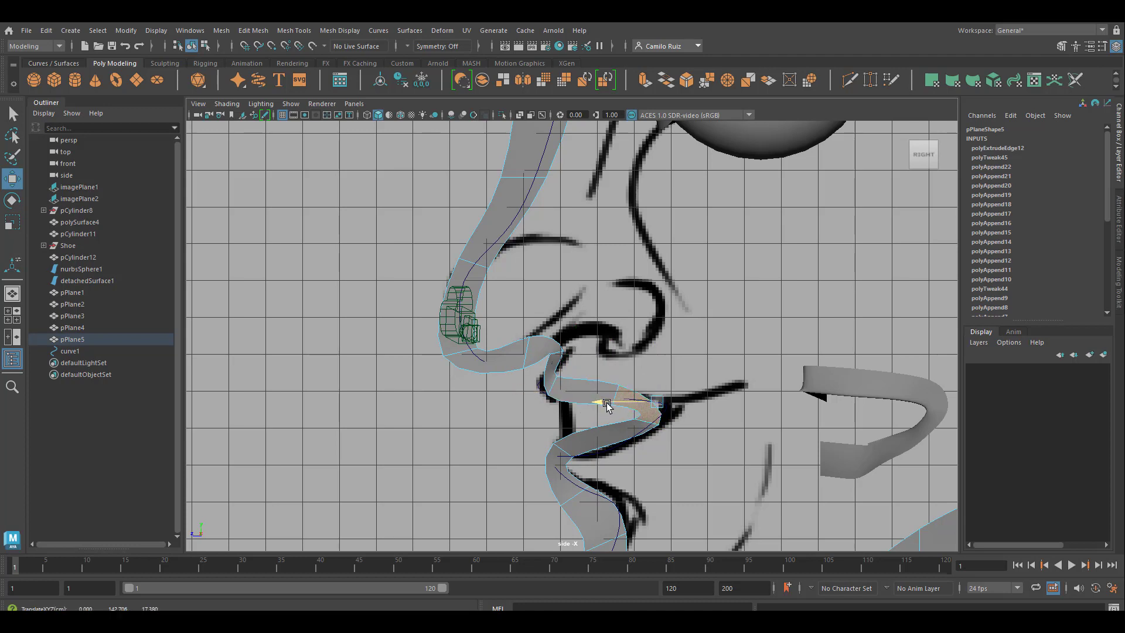
pyautogui.moveTo(603, 403); pyautogui.dragTo(632, 404)
# Step: Move the face between nose and upper lip slightly back and raise the face under the nose tip
pyautogui.click(553, 387)
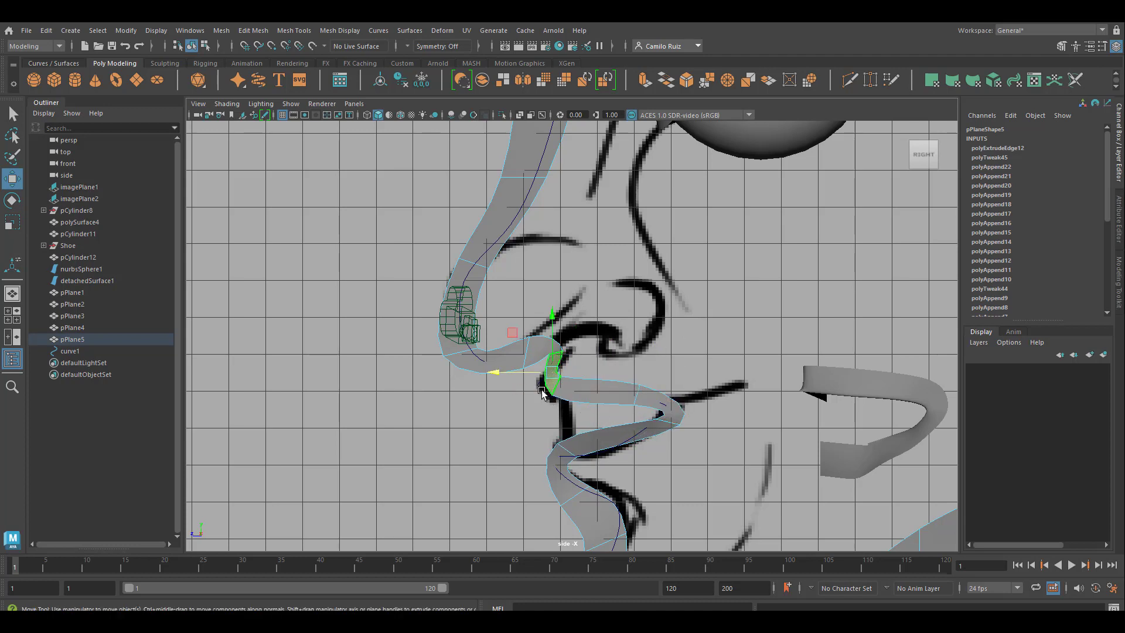
pyautogui.moveTo(522, 373); pyautogui.dragTo(534, 374)
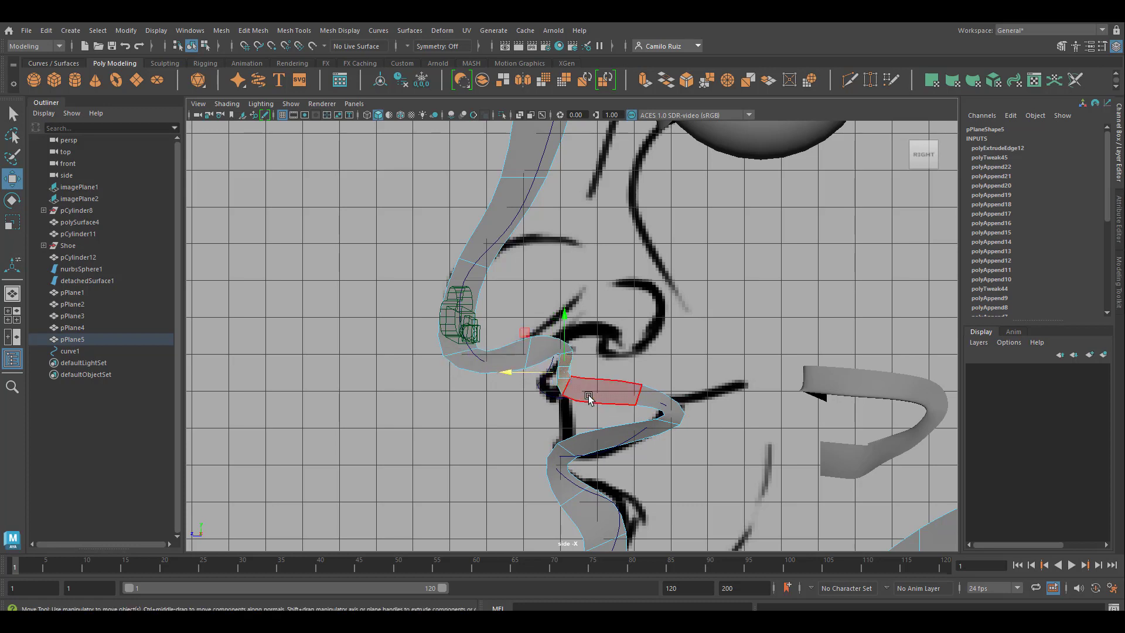
pyautogui.click(589, 398)
pyautogui.click(494, 360)
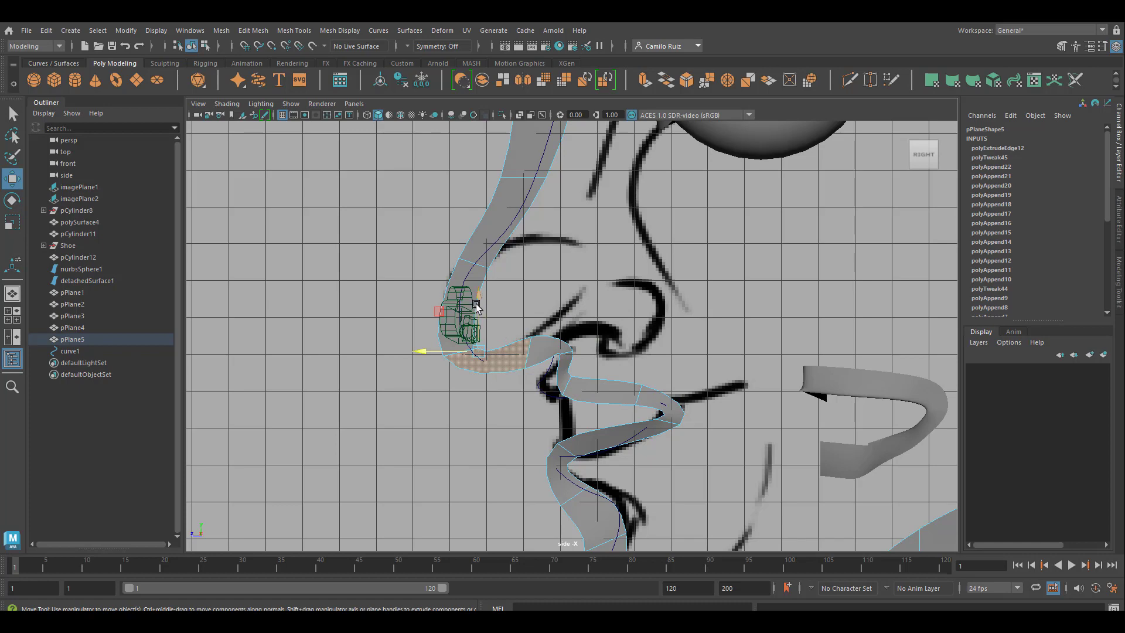
pyautogui.moveTo(476, 307); pyautogui.dragTo(479, 305)
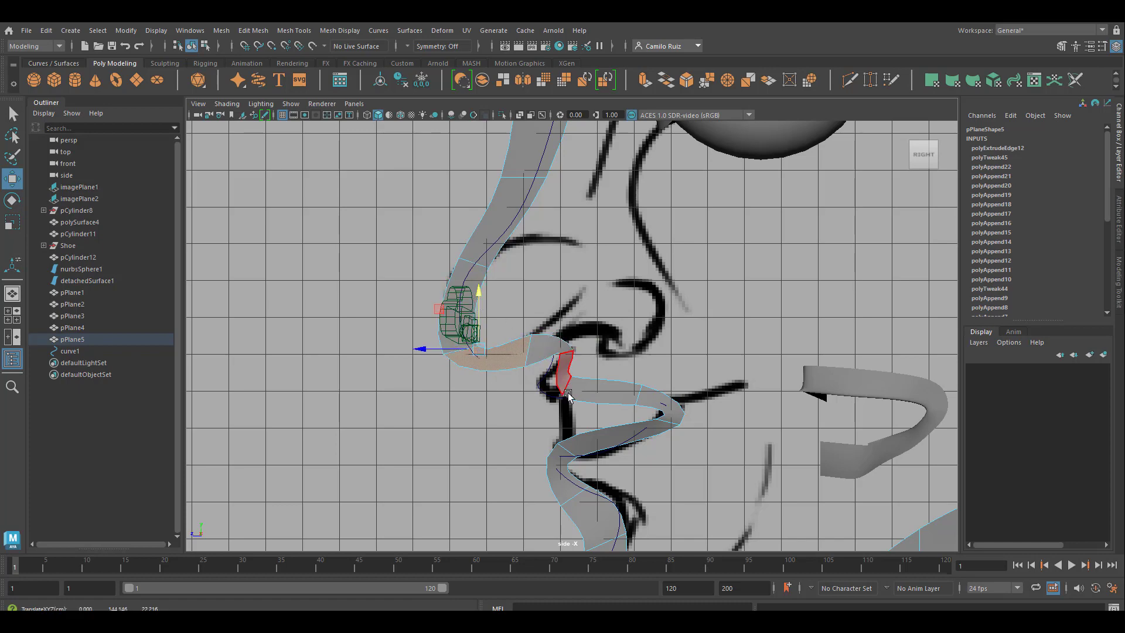
# Step: Examine the profile strip's fit from chin to forehead in the side view and in perspective
pyautogui.scroll(-2, 636, 448)
pyautogui.scroll(-3, 635, 462)
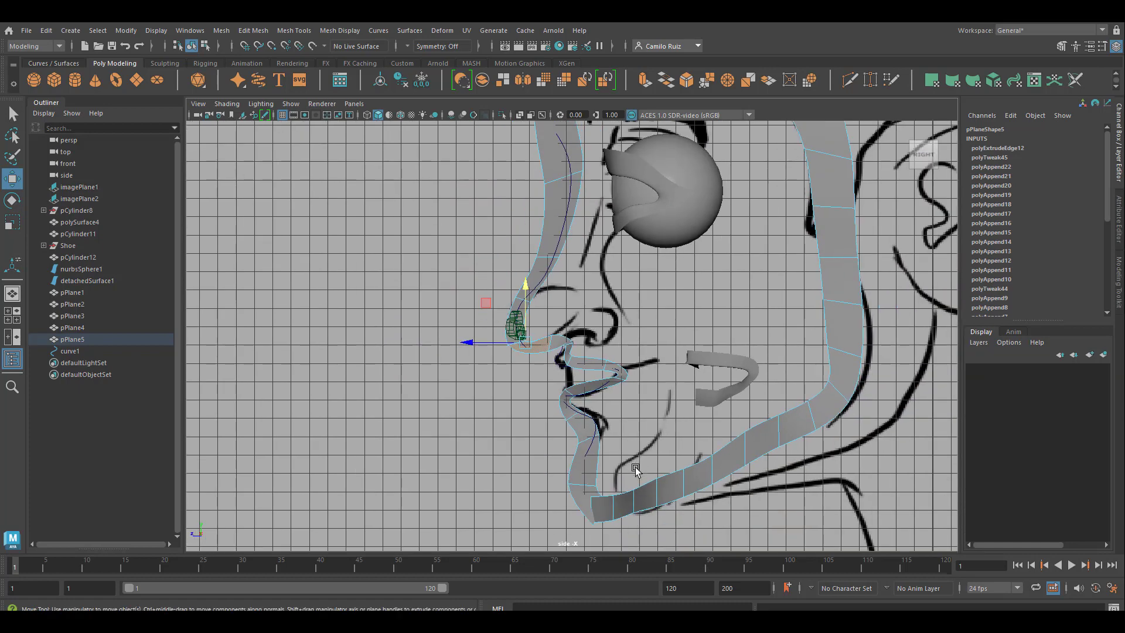
pyautogui.scroll(3, 604, 498)
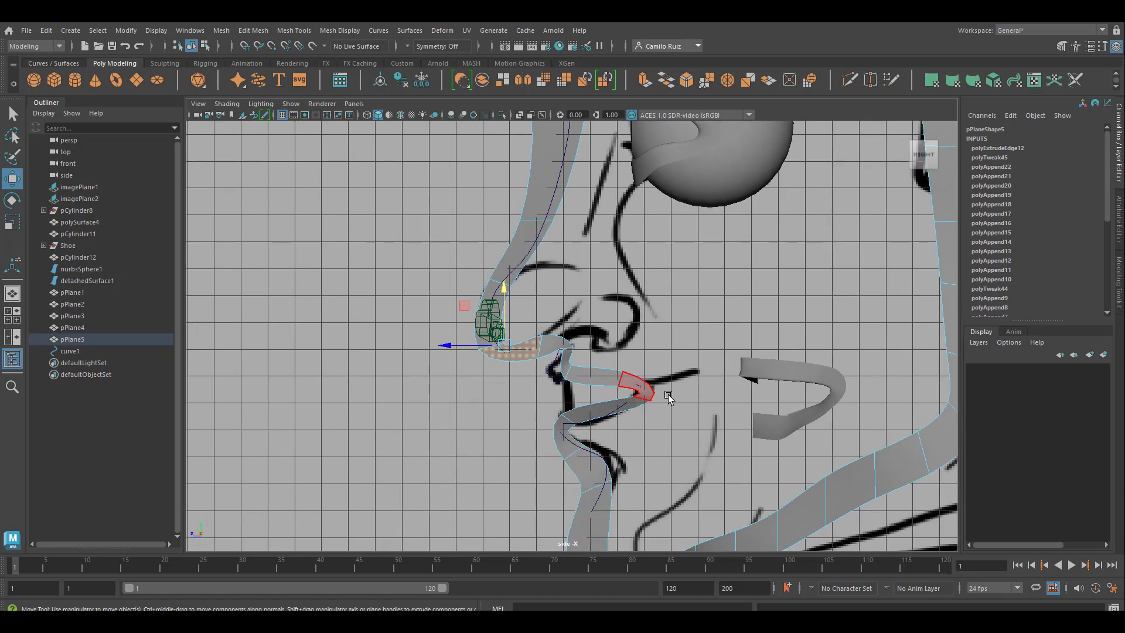
pyautogui.scroll(-1, 574, 246)
pyautogui.scroll(-3, 575, 252)
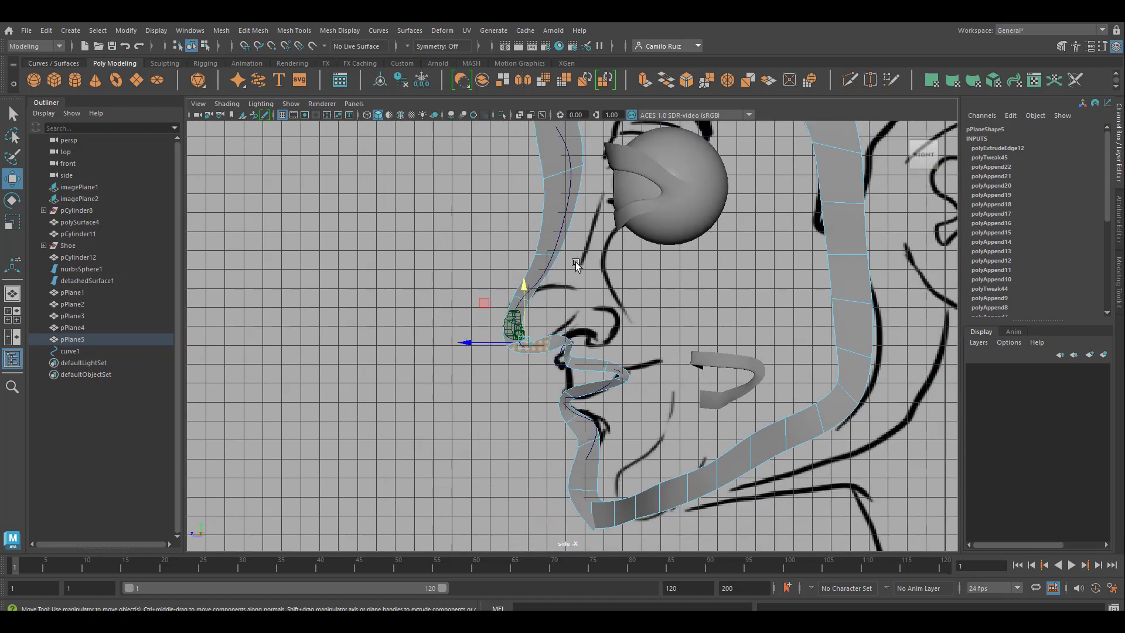
pyautogui.scroll(1, 575, 229)
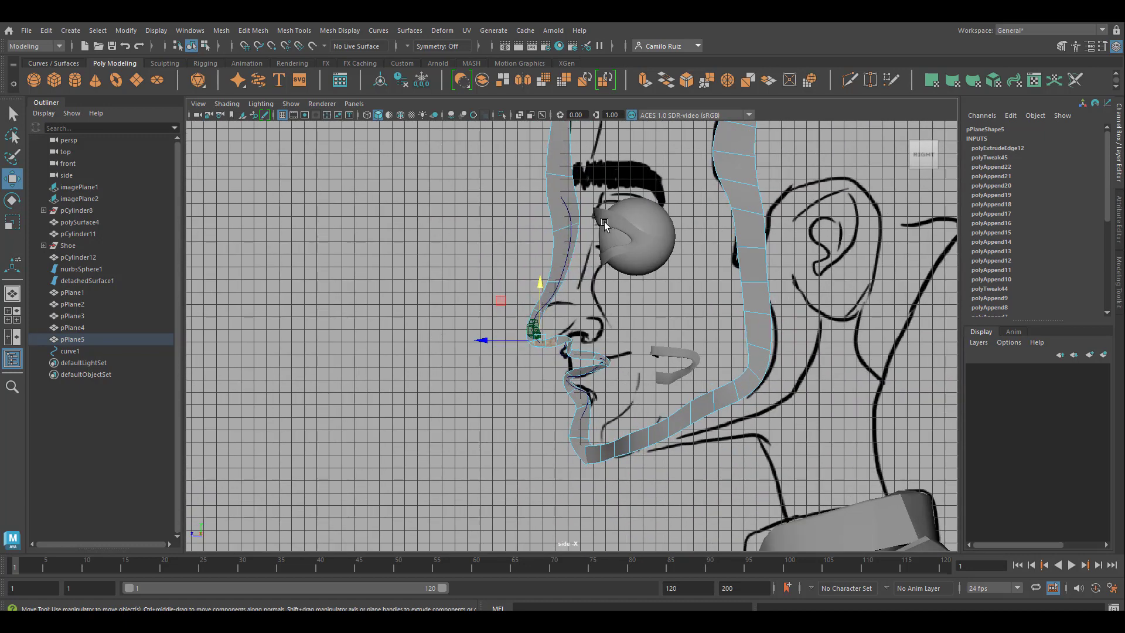
pyautogui.keyDown('alt'); pyautogui.moveTo(639, 238); pyautogui.dragTo(684, 500, button='middle'); pyautogui.keyUp('alt')
pyautogui.keyDown('alt'); pyautogui.moveTo(659, 387); pyautogui.dragTo(629, 278, button='middle'); pyautogui.keyUp('alt')
pyautogui.scroll(3, 613, 269)
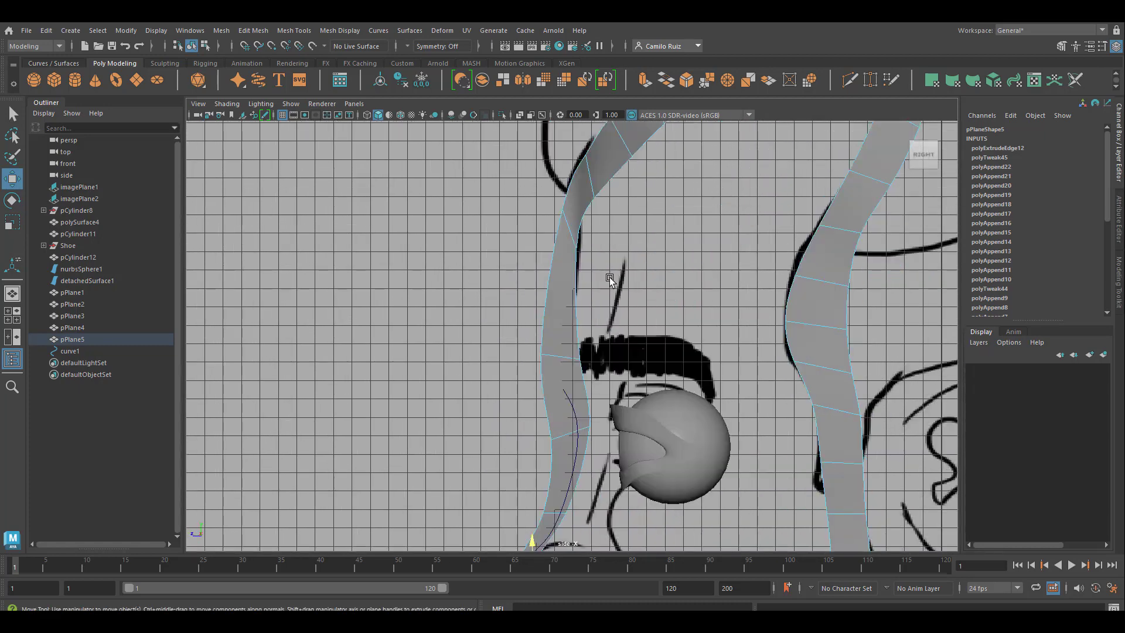
pyautogui.keyDown('alt'); pyautogui.moveTo(639, 378); pyautogui.dragTo(689, 232, button='middle'); pyautogui.keyUp('alt')
pyautogui.press('space')
pyautogui.press('space')
pyautogui.scroll(-4, 534, 353)
pyautogui.keyDown('alt'); pyautogui.moveTo(449, 369); pyautogui.dragTo(507, 256); pyautogui.keyUp('alt')
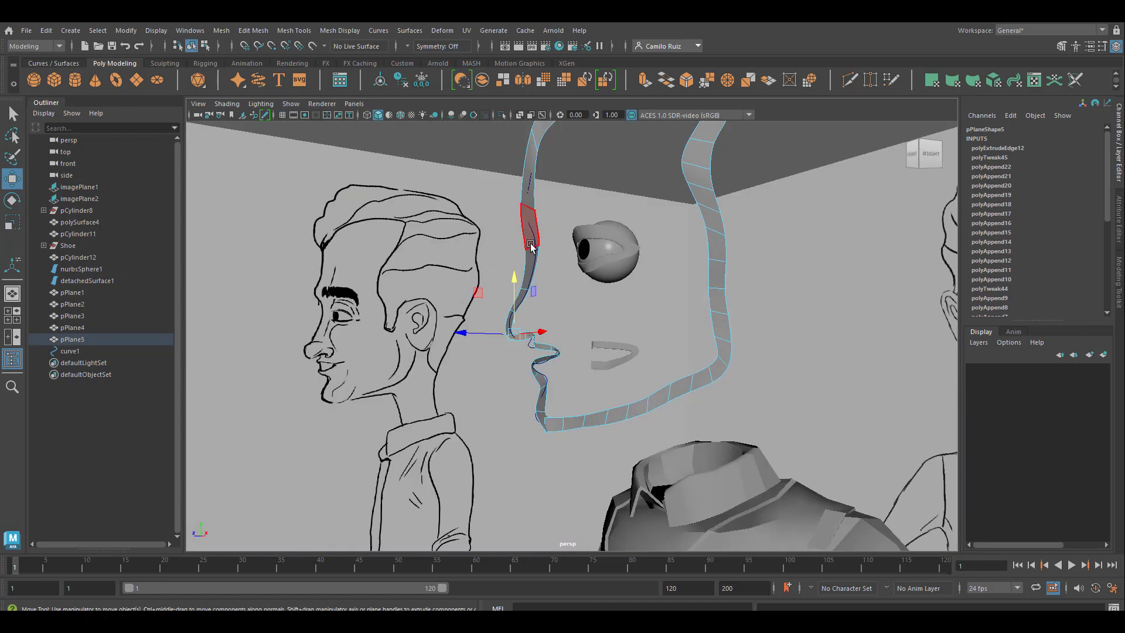
pyautogui.keyDown('alt'); pyautogui.moveTo(586, 170); pyautogui.dragTo(580, 423, button='middle'); pyautogui.keyUp('alt')
pyautogui.click(575, 438)
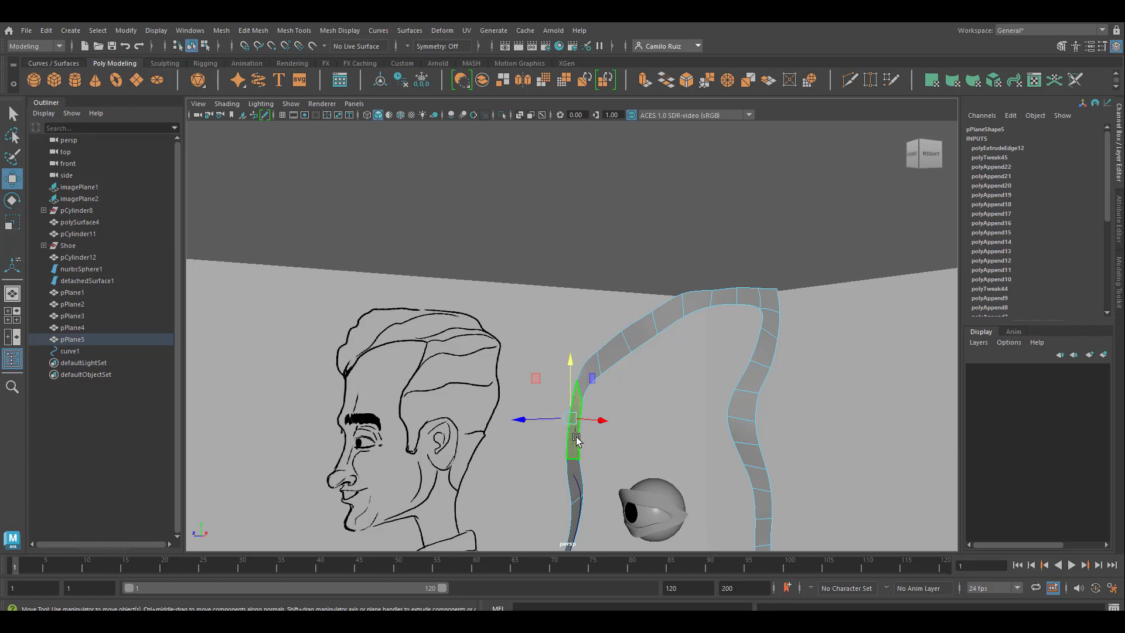
pyautogui.keyDown('alt'); pyautogui.moveTo(586, 471); pyautogui.dragTo(567, 398, button='right'); pyautogui.keyUp('alt')
# Step: Delete the construction history of the face outline strip
pyautogui.moveTo(568, 290); pyautogui.dragTo(608, 272, button='right')
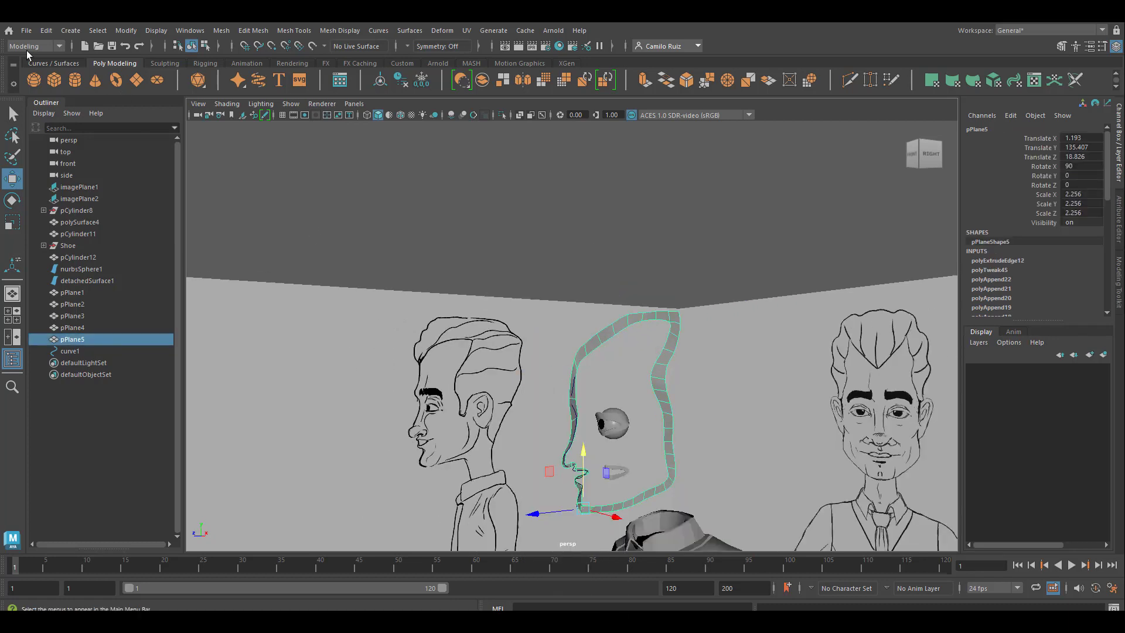
pyautogui.click(46, 31)
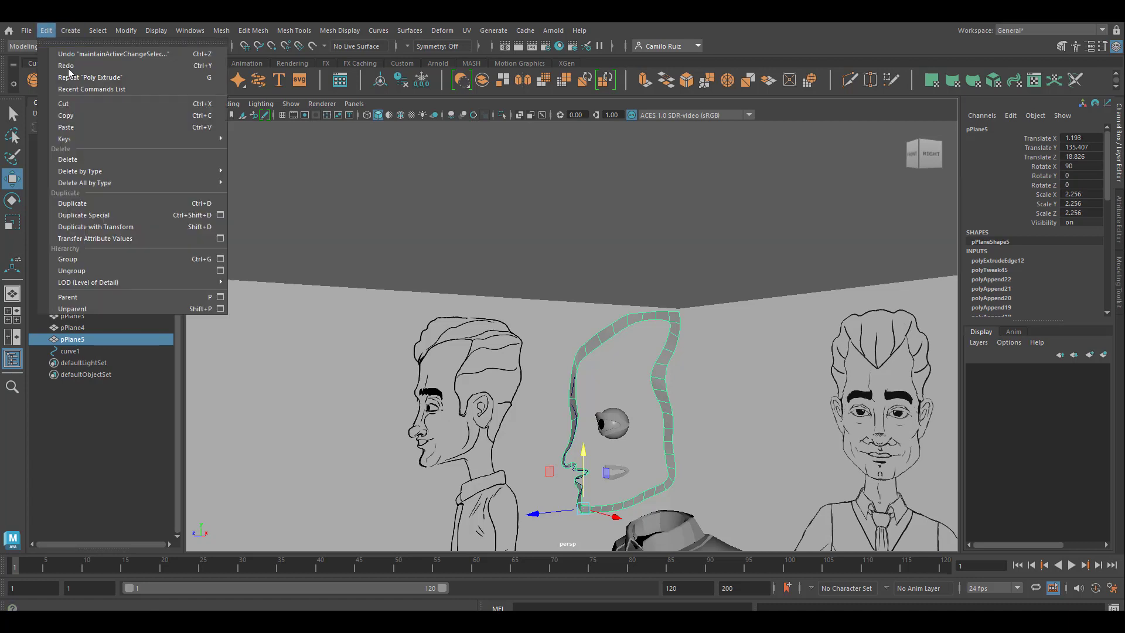
pyautogui.moveTo(153, 170)
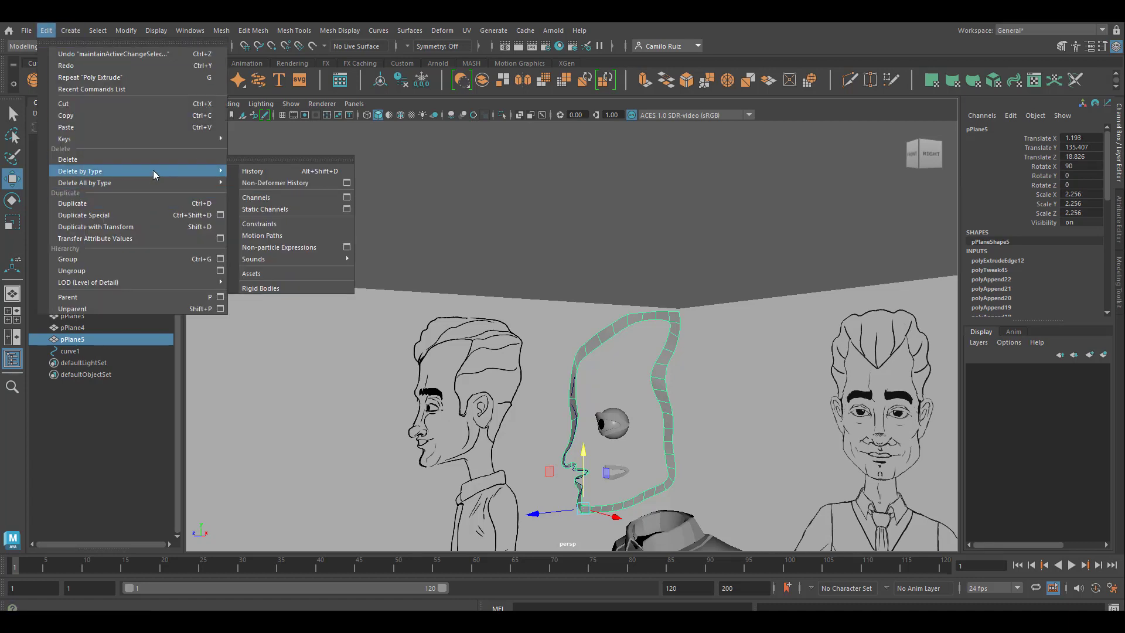
pyautogui.click(268, 173)
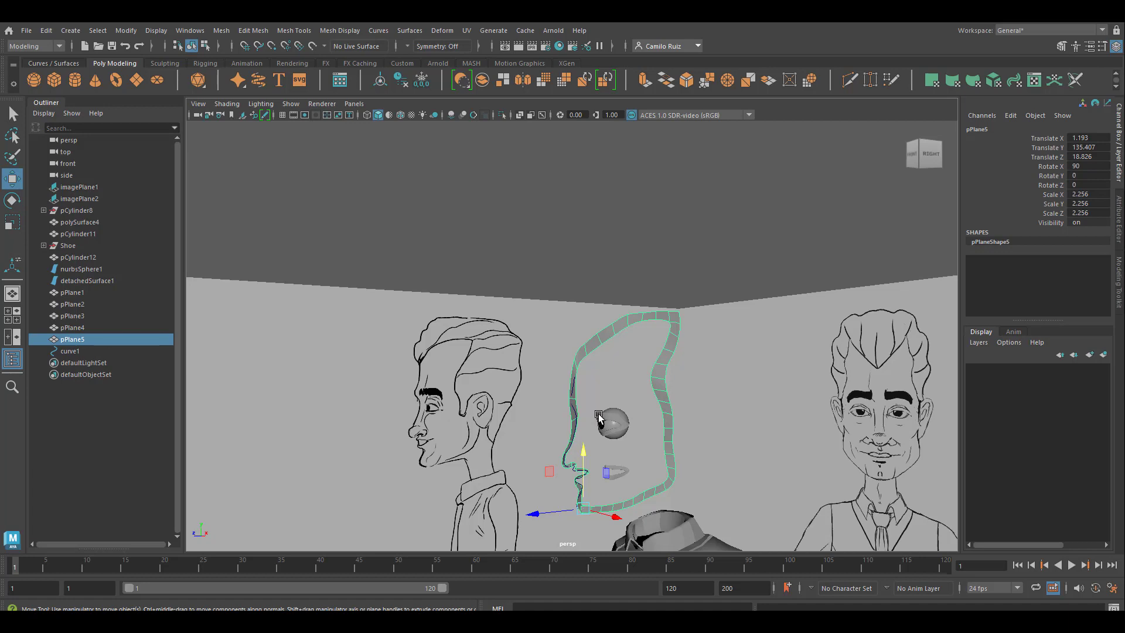
# Step: Delete the guide curve that runs along the face profile
pyautogui.scroll(3, 599, 417)
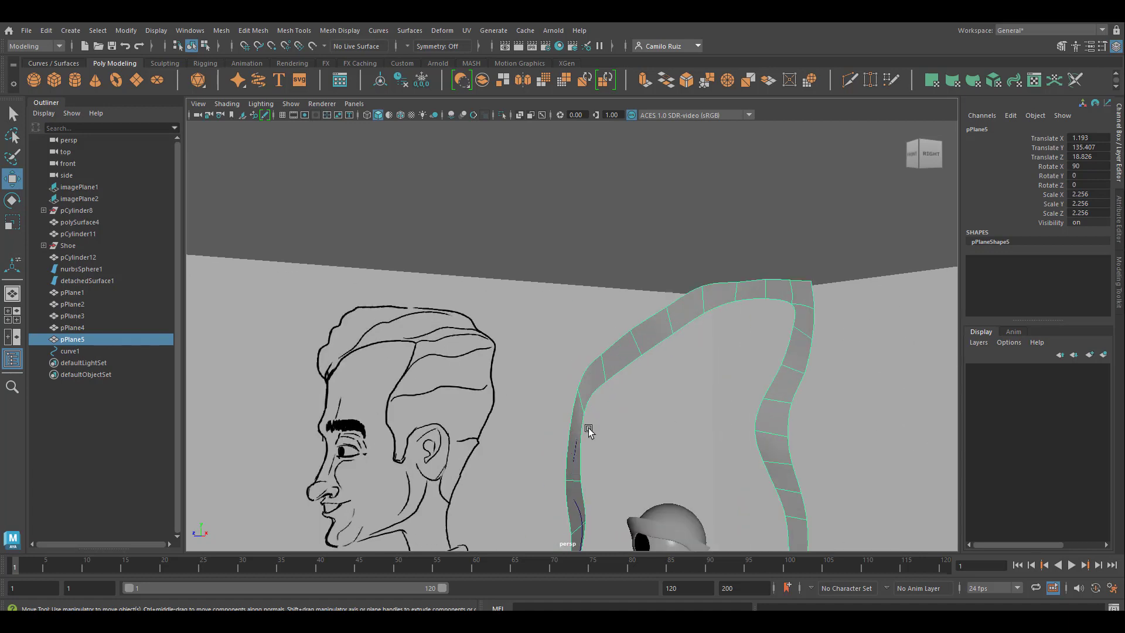
pyautogui.click(580, 519)
pyautogui.scroll(-4, 617, 505)
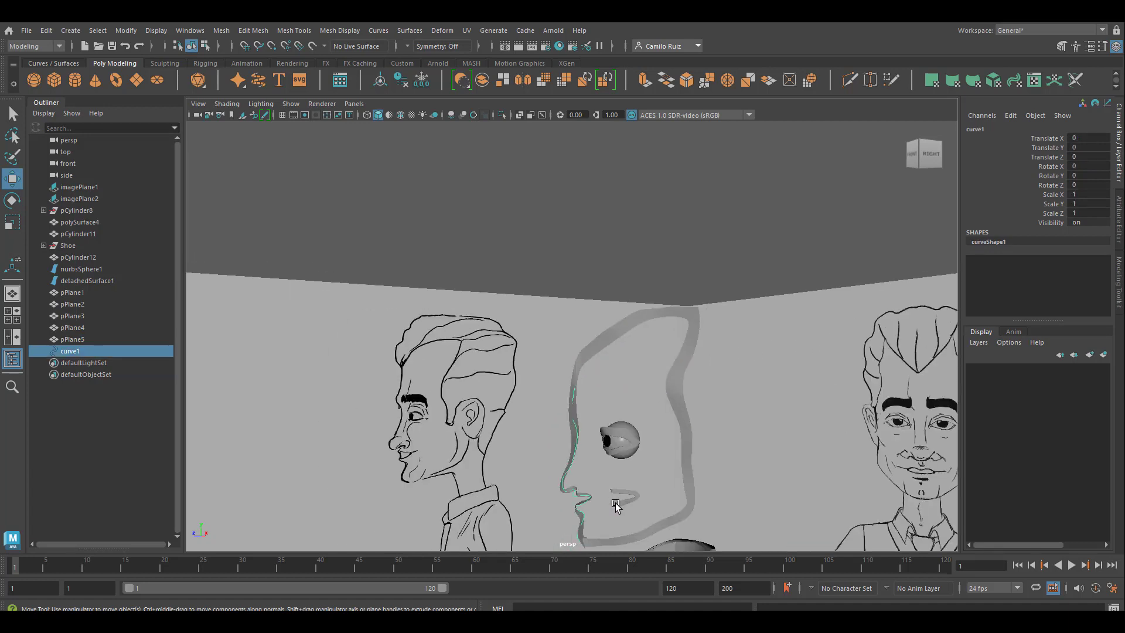
pyautogui.press('Delete')
# Step: Move the mouth loop forward until it meets the lips of the profile strip
pyautogui.scroll(8, 610, 422)
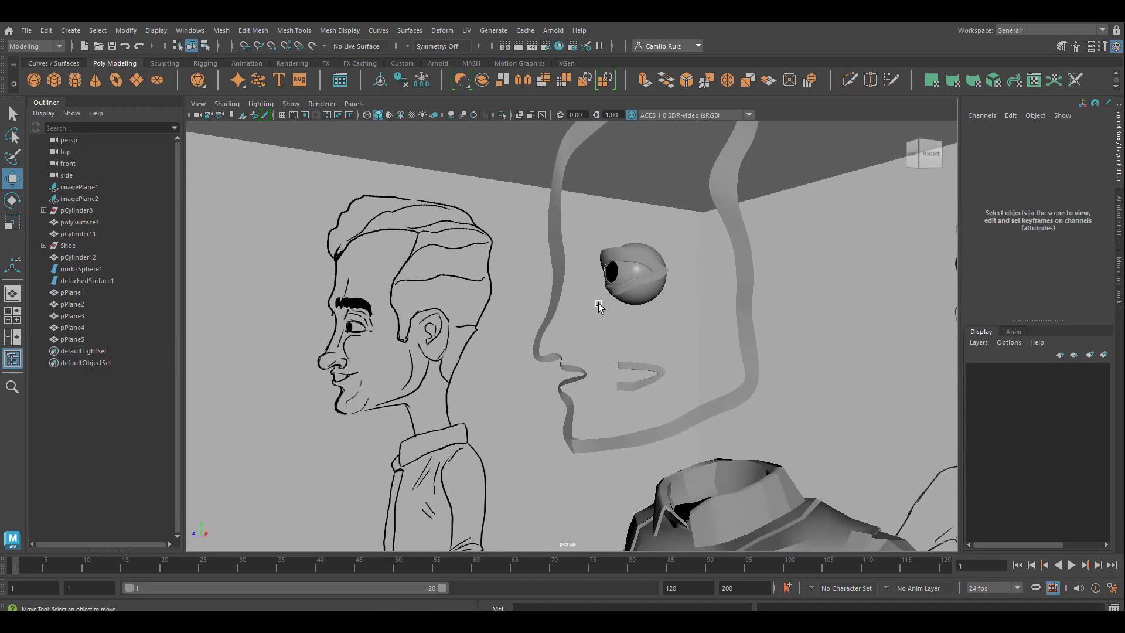
pyautogui.click(639, 366)
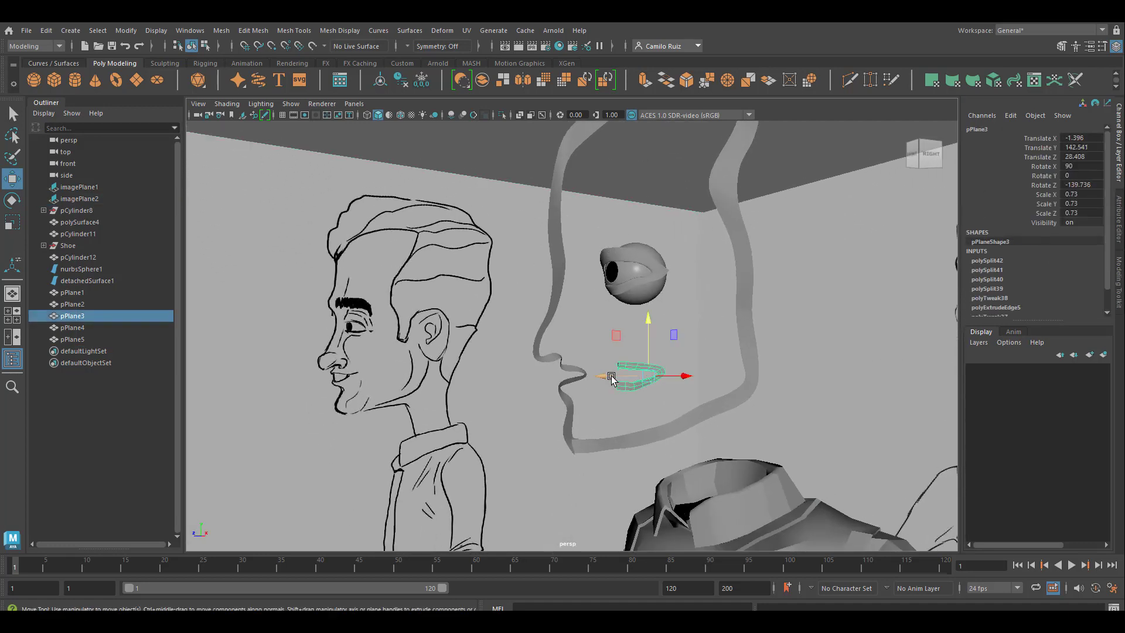
pyautogui.moveTo(611, 378); pyautogui.dragTo(553, 384)
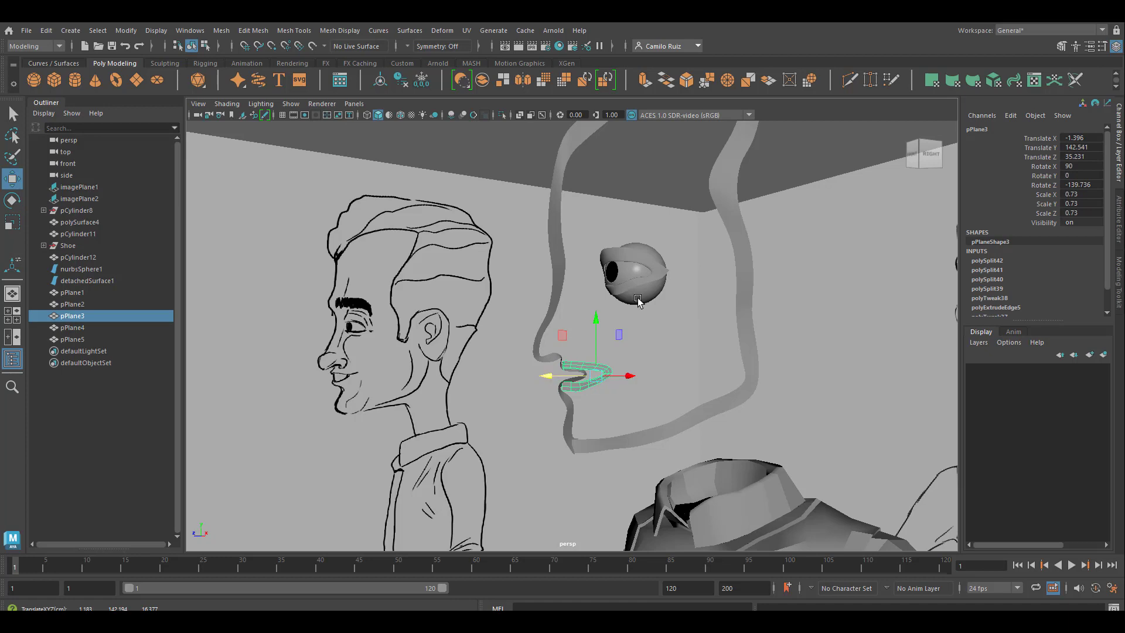
# Step: Cut extra edges across the front of the face outline strip with the Multi-Cut tool
pyautogui.click(557, 220)
pyautogui.keyDown('alt'); pyautogui.moveTo(594, 217); pyautogui.dragTo(560, 357, button='middle'); pyautogui.keyUp('alt')
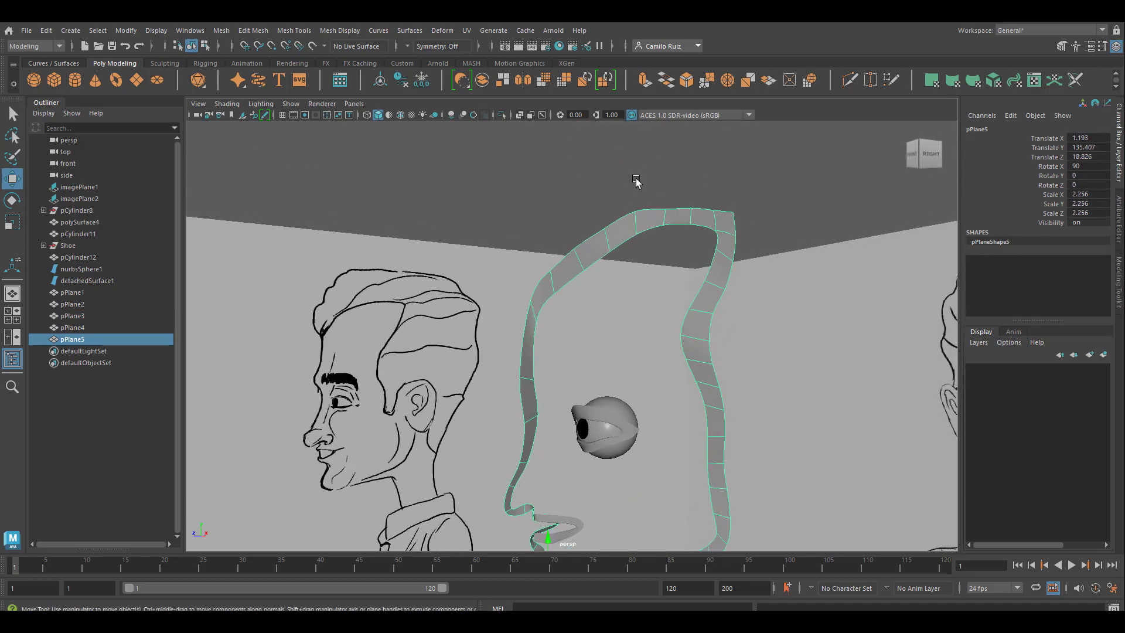
pyautogui.click(849, 81)
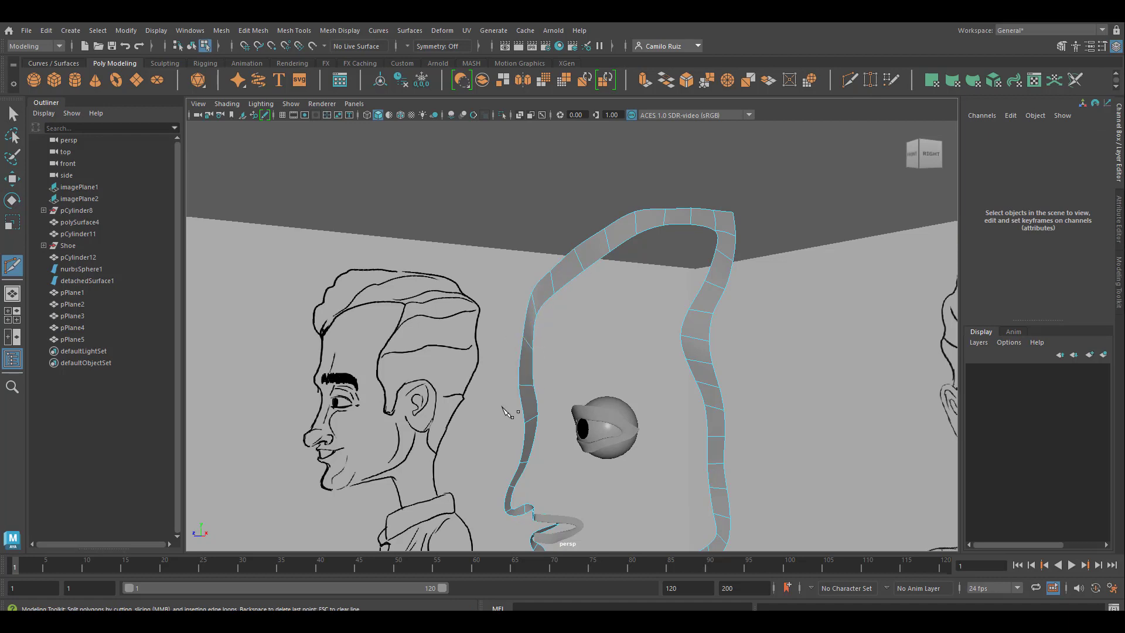
pyautogui.keyDown('alt'); pyautogui.moveTo(612, 504); pyautogui.dragTo(592, 288, button='middle'); pyautogui.keyUp('alt')
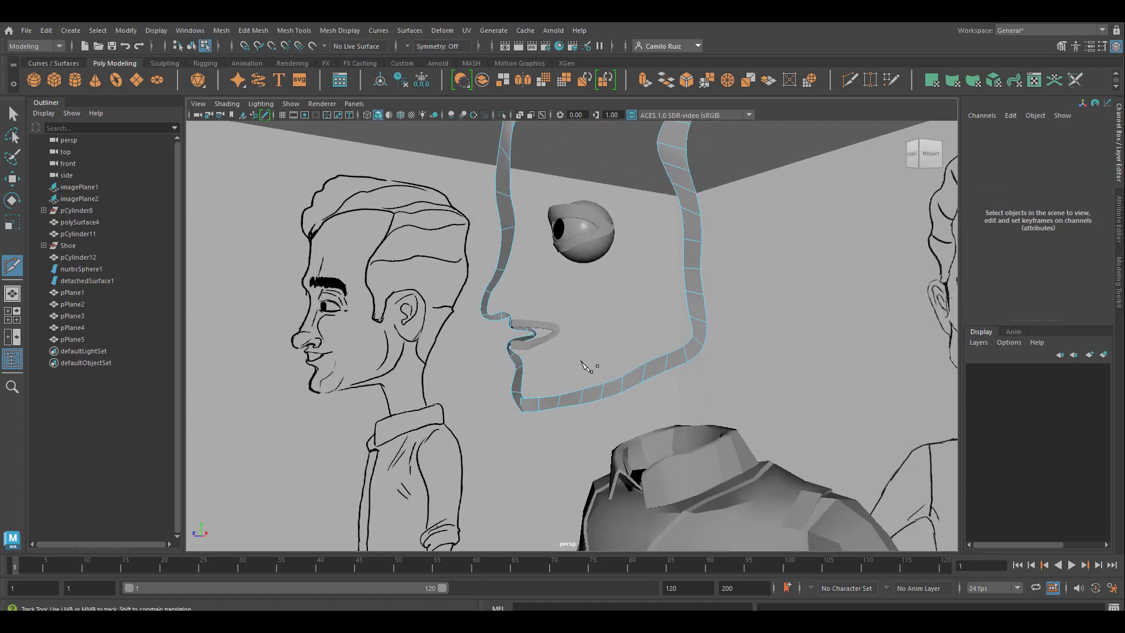
pyautogui.keyDown('alt'); pyautogui.moveTo(581, 362); pyautogui.dragTo(606, 389, button='right'); pyautogui.keyUp('alt')
pyautogui.keyDown('alt'); pyautogui.moveTo(557, 434); pyautogui.dragTo(554, 369); pyautogui.keyUp('alt')
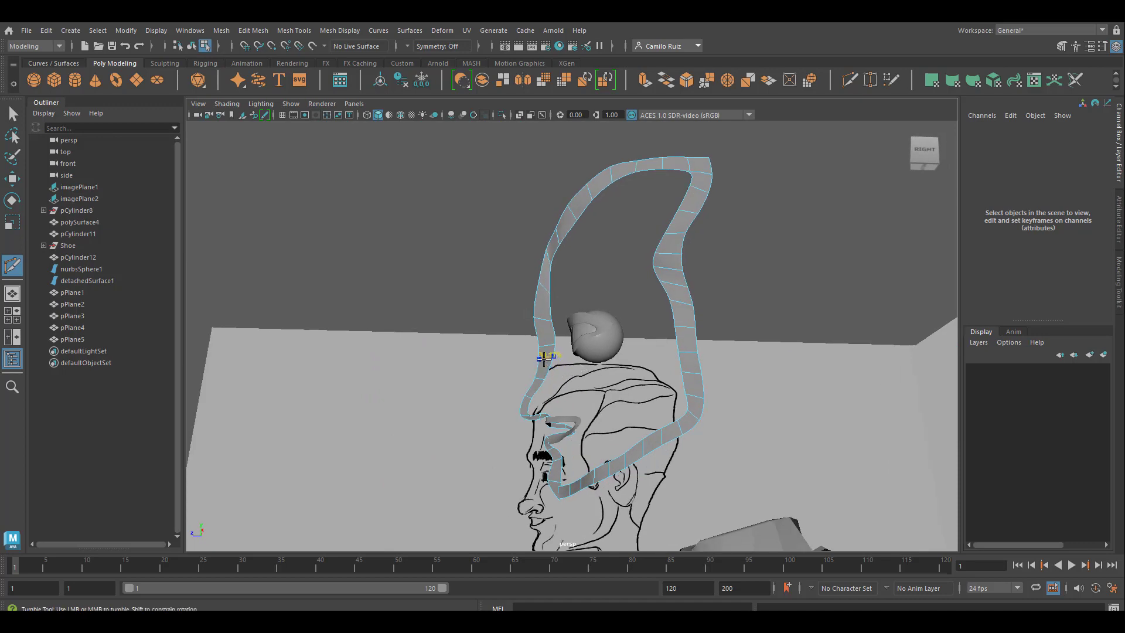
pyautogui.keyDown('alt'); pyautogui.moveTo(542, 360); pyautogui.dragTo(645, 426); pyautogui.keyUp('alt')
# Step: In the front view, move the strip's inner vertex at the hairline peak sideways onto the face's centre line
pyautogui.press('q')
pyautogui.press('space')
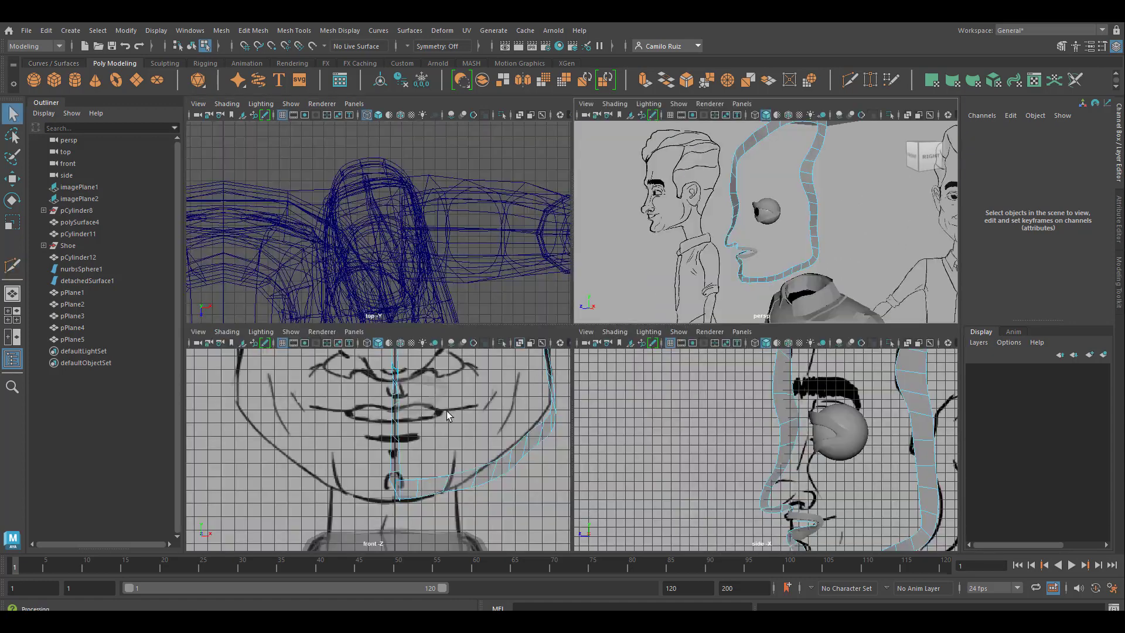
pyautogui.press('space')
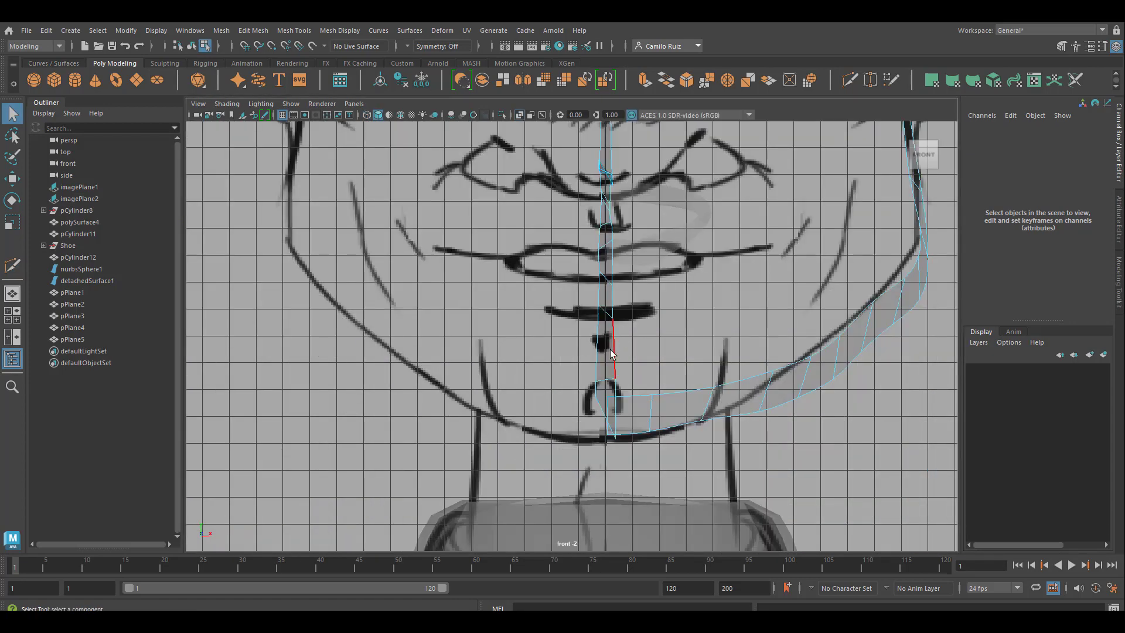
pyautogui.press('alt')
pyautogui.scroll(-7, 579, 277)
pyautogui.keyDown('alt'); pyautogui.moveTo(604, 256); pyautogui.dragTo(622, 516, button='middle'); pyautogui.keyUp('alt')
pyautogui.scroll(10, 631, 364)
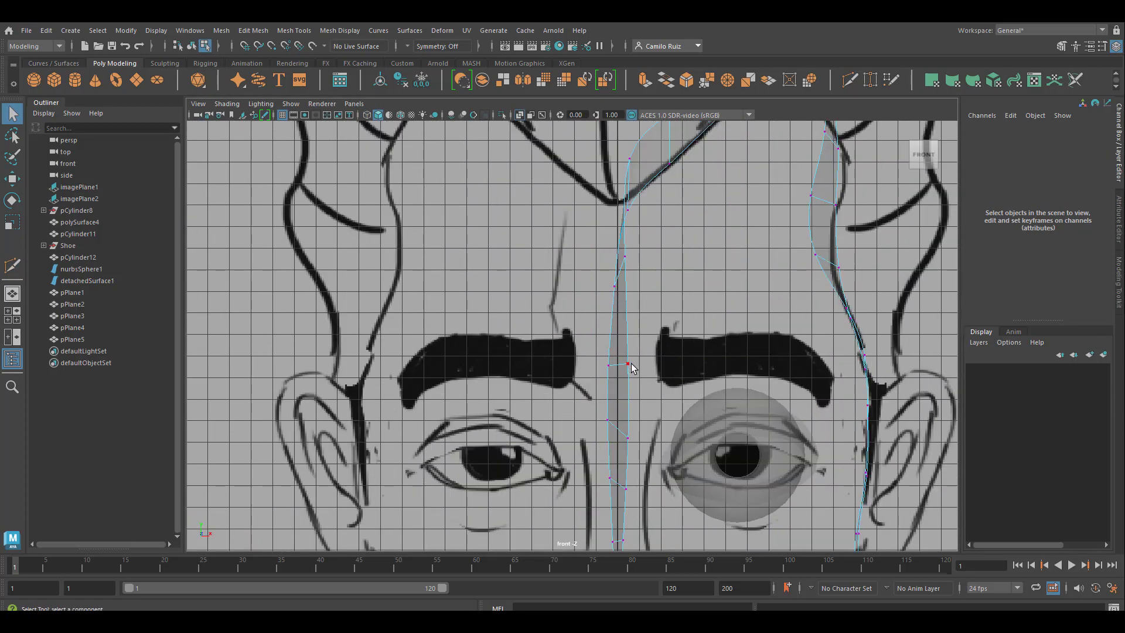
pyautogui.keyDown('alt'); pyautogui.moveTo(667, 309); pyautogui.dragTo(558, 491, button='middle'); pyautogui.keyUp('alt')
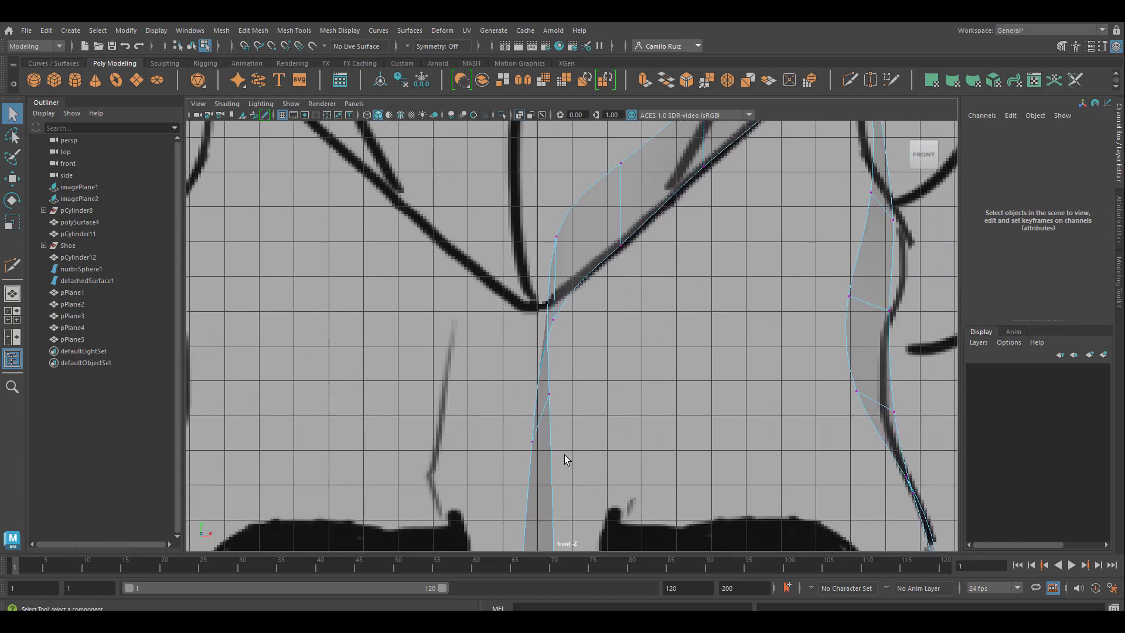
pyautogui.click(556, 237)
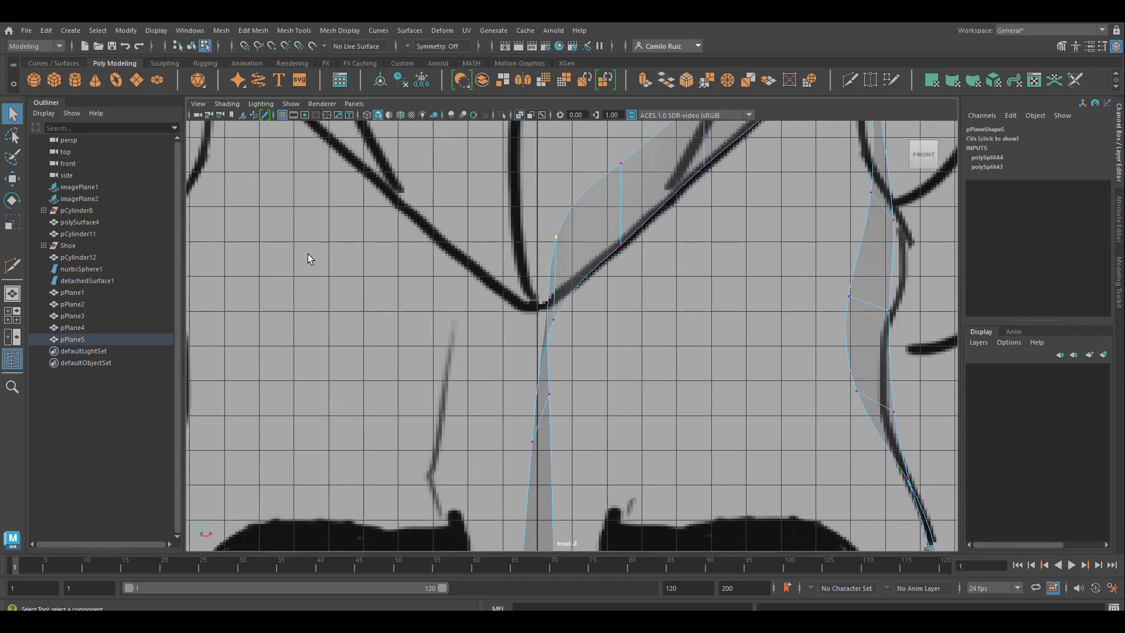
pyautogui.press('w')
pyautogui.moveTo(592, 218); pyautogui.dragTo(573, 219)
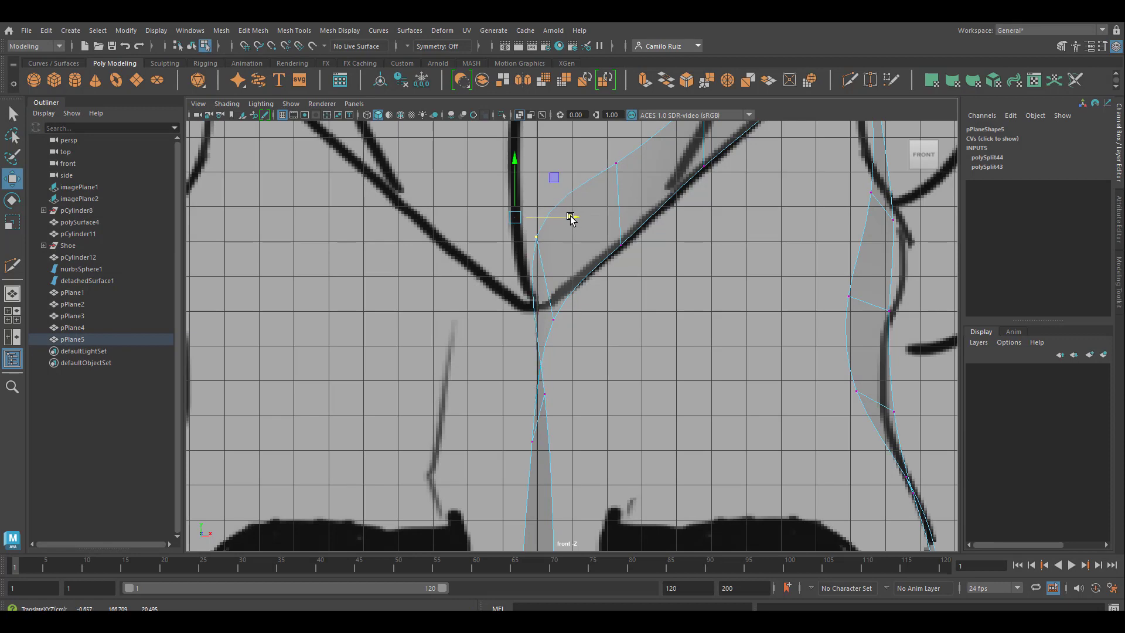
# Step: Shift the outer mid-forehead vertex away from the centre line and grid-snap its neighbouring inner vertex onto it
pyautogui.moveTo(520, 429); pyautogui.dragTo(542, 467)
pyautogui.moveTo(591, 440); pyautogui.dragTo(621, 441)
pyautogui.click(543, 396)
pyautogui.moveTo(608, 392); pyautogui.dragTo(528, 387)
pyautogui.press('x')
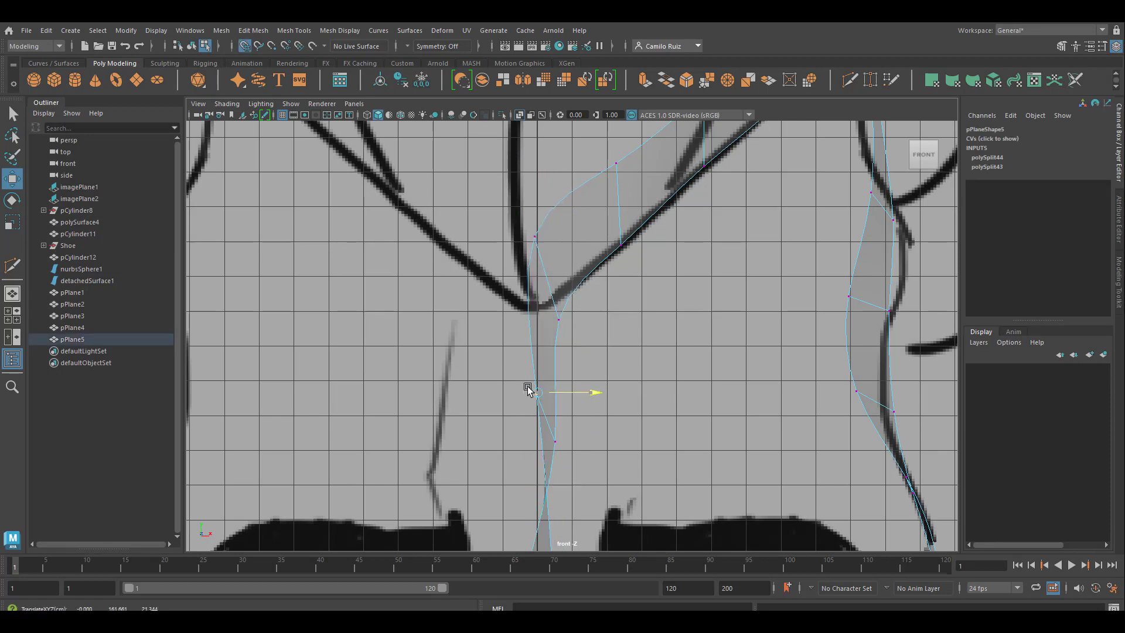
# Step: Move the crossed-over strip vertex between the eyebrows to the outer side, checking the strip in the other views
pyautogui.click(534, 237)
pyautogui.scroll(-5, 649, 363)
pyautogui.keyDown('alt'); pyautogui.moveTo(651, 375); pyautogui.dragTo(662, 328, button='middle'); pyautogui.keyUp('alt')
pyautogui.scroll(4, 577, 352)
pyautogui.click(553, 464)
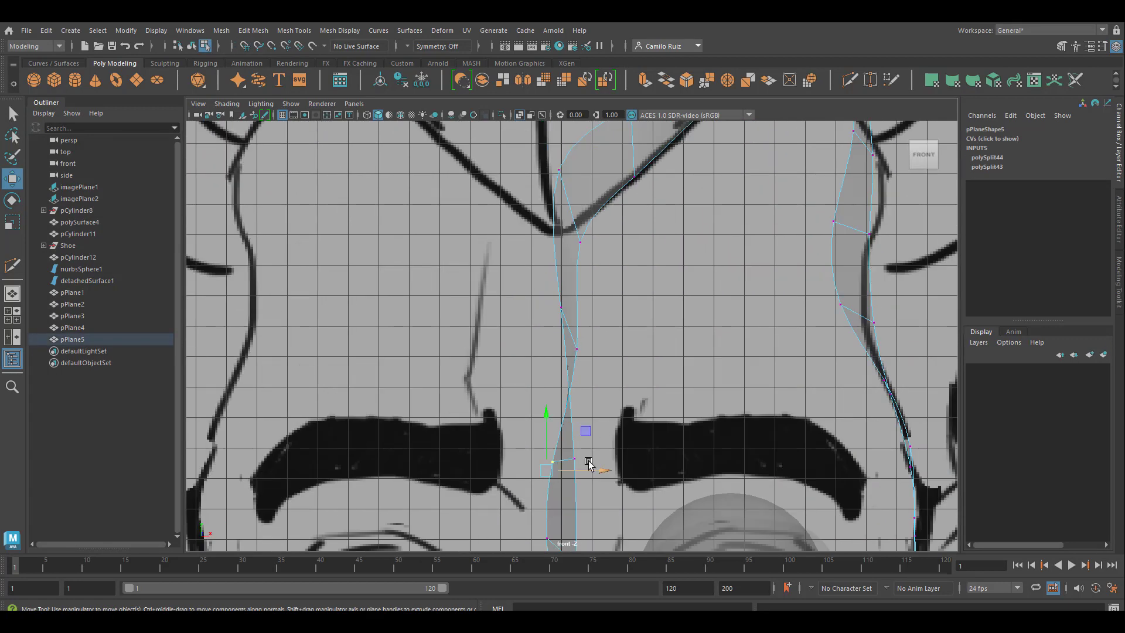
pyautogui.moveTo(589, 465); pyautogui.dragTo(625, 466)
pyautogui.press('space')
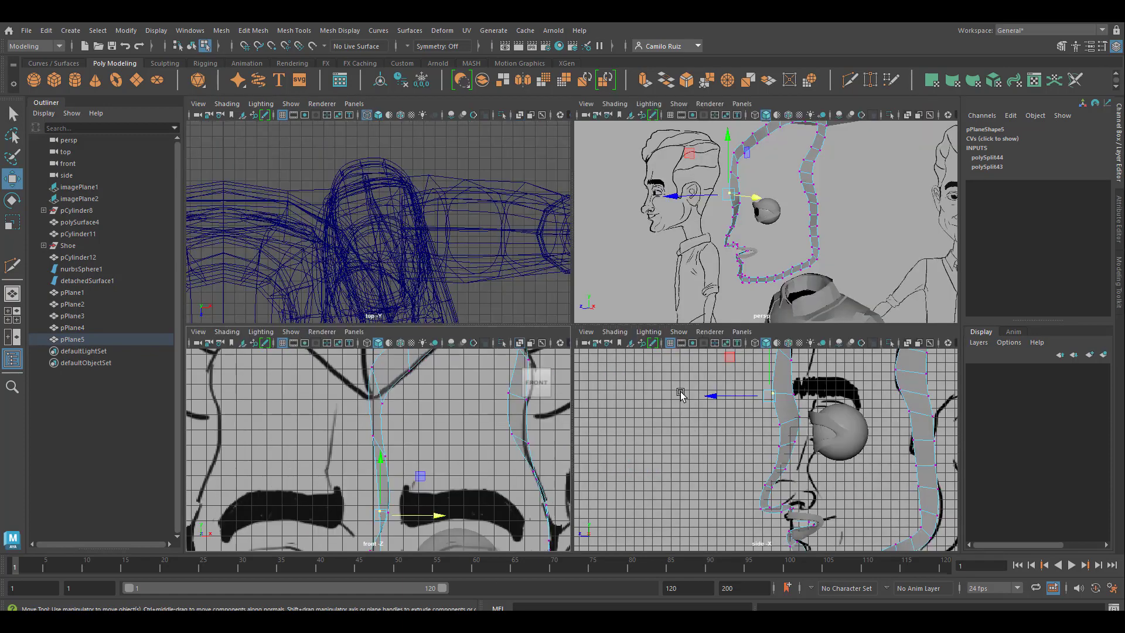
pyautogui.press('space')
pyautogui.scroll(4, 592, 317)
pyautogui.keyDown('alt'); pyautogui.moveTo(585, 364); pyautogui.dragTo(610, 346); pyautogui.keyUp('alt')
pyautogui.press('space')
pyautogui.press('space')
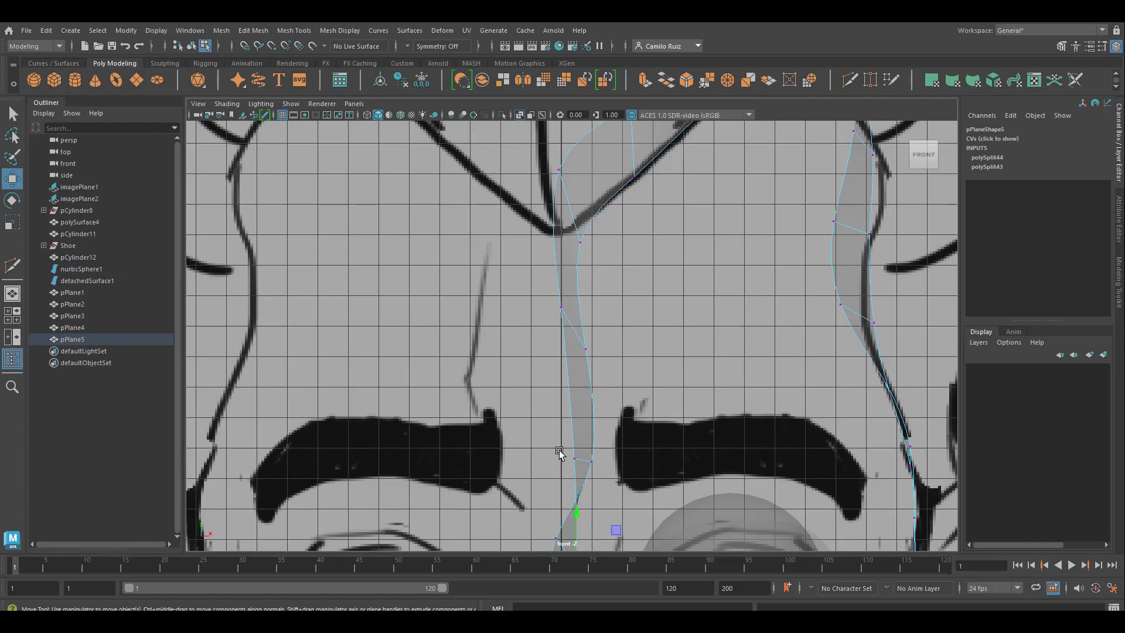
# Step: Reposition the strip vertices from the brows to the upper nose bridge to untwist the strip beside the centre line
pyautogui.scroll(-2, 559, 451)
pyautogui.moveTo(628, 522); pyautogui.dragTo(640, 498)
pyautogui.click(559, 497)
pyautogui.click(522, 520)
pyautogui.moveTo(575, 522); pyautogui.dragTo(612, 525)
pyautogui.click(570, 434)
pyautogui.moveTo(619, 437); pyautogui.dragTo(613, 436)
pyautogui.click(562, 314)
pyautogui.moveTo(619, 314); pyautogui.dragTo(623, 314)
# Step: Adjust the paired strip vertices on the nose bridge at eye level so the outer edge stays off the centre line
pyautogui.scroll(4, 558, 294)
pyautogui.keyDown('alt'); pyautogui.moveTo(573, 516); pyautogui.dragTo(604, 367, button='middle'); pyautogui.keyUp('alt')
pyautogui.click(570, 418)
pyautogui.moveTo(616, 406); pyautogui.dragTo(633, 429)
pyautogui.click(588, 441)
pyautogui.click(573, 335)
pyautogui.keyDown('alt'); pyautogui.moveTo(635, 341); pyautogui.dragTo(635, 195, button='middle'); pyautogui.keyUp('alt')
# Step: Rearrange the paired strip vertices along the lower nose bridge and above the nose tip, placing the outer ones off centre
pyautogui.click(575, 403)
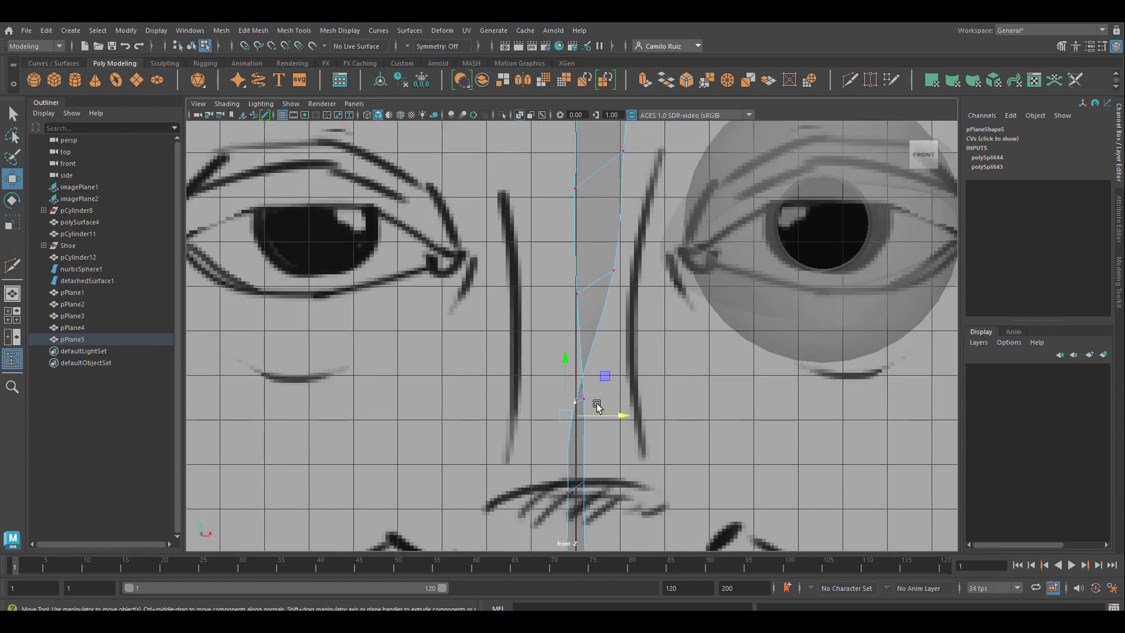
pyautogui.click(583, 399)
pyautogui.moveTo(623, 416)
pyautogui.mouseDown()
pyautogui.moveTo(654, 415)
pyautogui.moveTo(631, 410)
pyautogui.mouseUp()
pyautogui.keyDown('alt'); pyautogui.moveTo(633, 410); pyautogui.dragTo(640, 253, button='middle'); pyautogui.keyUp('alt')
pyautogui.click(575, 336)
pyautogui.moveTo(635, 327); pyautogui.dragTo(673, 327)
pyautogui.click(590, 324)
pyautogui.moveTo(646, 310); pyautogui.dragTo(631, 311)
# Step: Shift the outer-edge vertices from the nose base to the lips sideways to widen the strip there
pyautogui.keyDown('alt'); pyautogui.moveTo(628, 493); pyautogui.dragTo(638, 365, button='middle'); pyautogui.keyUp('alt')
pyautogui.moveTo(633, 304); pyautogui.dragTo(596, 505)
pyautogui.moveTo(646, 399); pyautogui.dragTo(596, 384)
pyautogui.moveTo(615, 281); pyautogui.dragTo(570, 502)
pyautogui.moveTo(627, 379); pyautogui.dragTo(667, 379)
# Step: Align the inner-edge vertices from the nose base to the lower lip on the centre line with grid snapping
pyautogui.moveTo(588, 293); pyautogui.dragTo(542, 508)
pyautogui.press('x')
pyautogui.click(615, 398)
pyautogui.hotkey('ctrl', 'z')
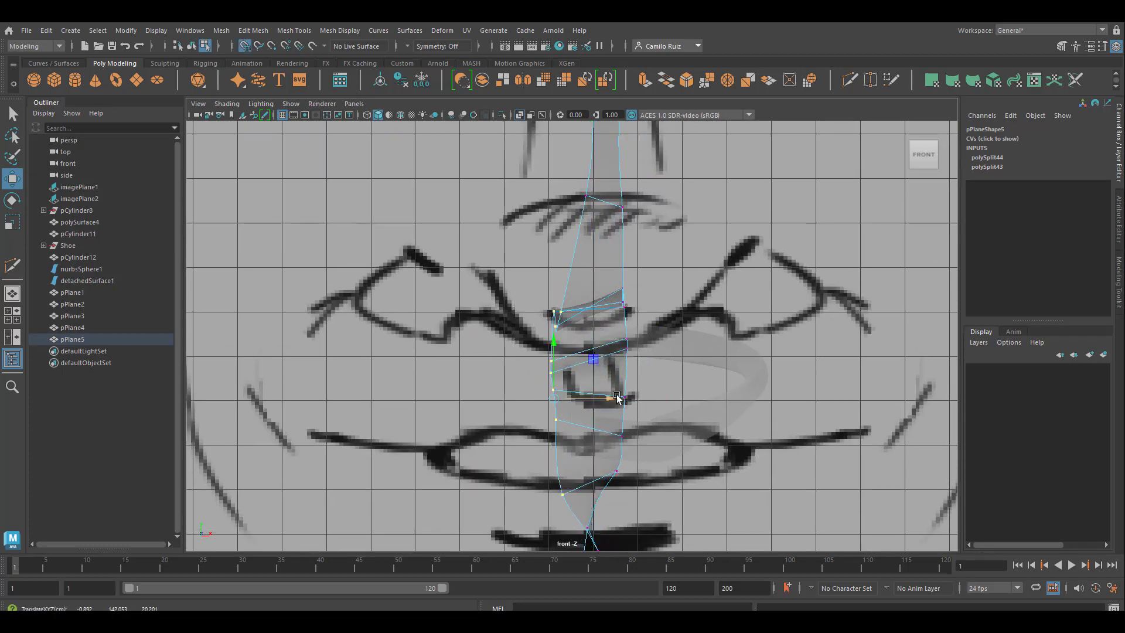
pyautogui.moveTo(617, 398)
pyautogui.mouseDown()
pyautogui.moveTo(654, 398)
pyautogui.moveTo(599, 398)
pyautogui.mouseUp()
pyautogui.press('r')
pyautogui.scroll(-2, 620, 369)
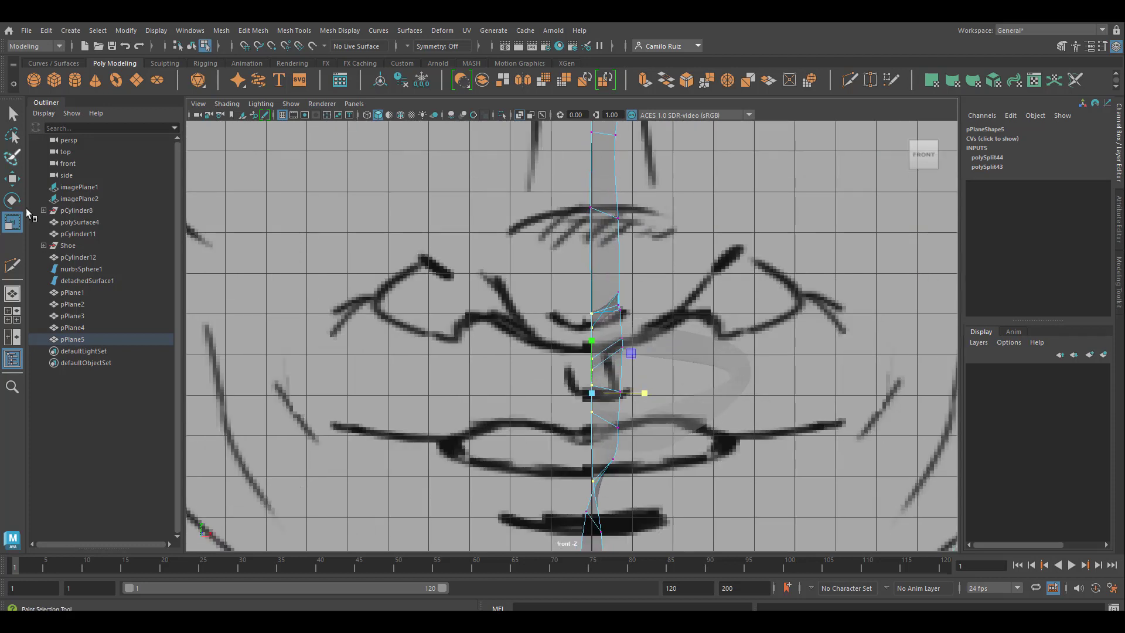
# Step: Reposition the strip vertices between lower lip and chin, moving the outer edge away from the centre line
pyautogui.click(12, 179)
pyautogui.keyDown('alt'); pyautogui.moveTo(652, 479); pyautogui.dragTo(668, 319, button='middle'); pyautogui.keyUp('alt')
pyautogui.click(616, 372)
pyautogui.moveTo(673, 361); pyautogui.dragTo(616, 361)
pyautogui.click(612, 463)
pyautogui.moveTo(667, 464); pyautogui.dragTo(598, 464)
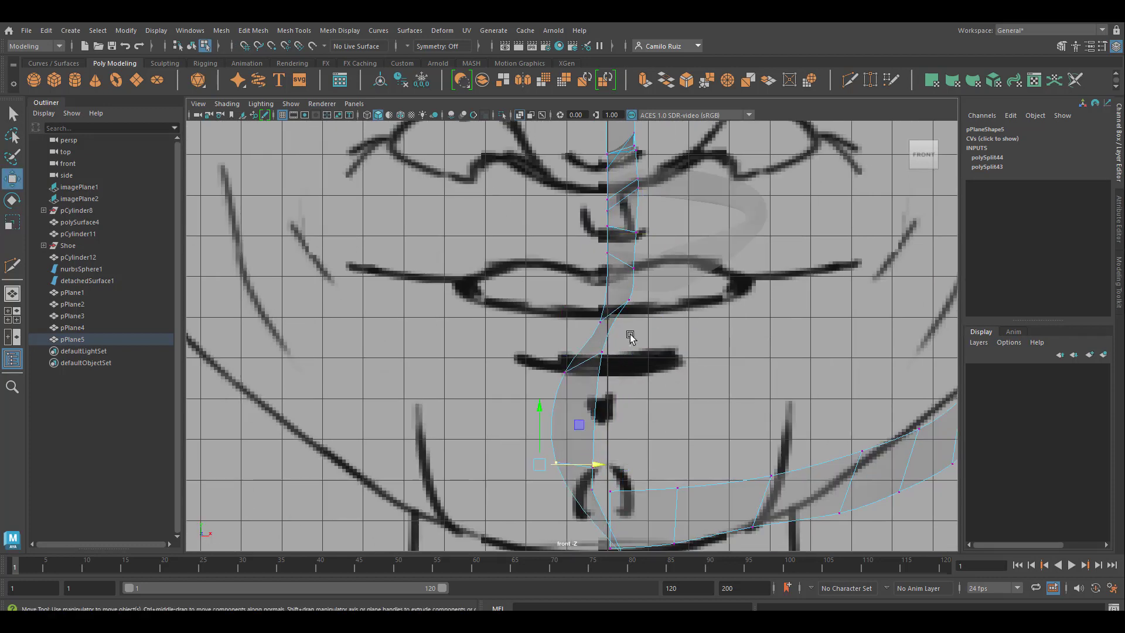
pyautogui.moveTo(630, 337); pyautogui.dragTo(581, 479)
pyautogui.moveTo(652, 414); pyautogui.dragTo(685, 418)
# Step: Grid-snap the inner-edge vertices between the lower lip and chin onto the centre line
pyautogui.moveTo(530, 348); pyautogui.dragTo(589, 506)
pyautogui.press('x')
pyautogui.moveTo(603, 412)
pyautogui.mouseDown()
pyautogui.moveTo(628, 417)
pyautogui.moveTo(608, 413)
pyautogui.mouseUp()
pyautogui.press('e')
pyautogui.press('r')
pyautogui.press('w')
# Step: Move the lowest chin vertex onto the centre line and check the untwisted strip in perspective
pyautogui.moveTo(567, 475); pyautogui.dragTo(663, 462)
pyautogui.scroll(-2, 663, 470)
pyautogui.click(611, 502)
pyautogui.moveTo(666, 502); pyautogui.dragTo(578, 448)
pyautogui.scroll(2, 647, 388)
pyautogui.press('space')
pyautogui.press('space')
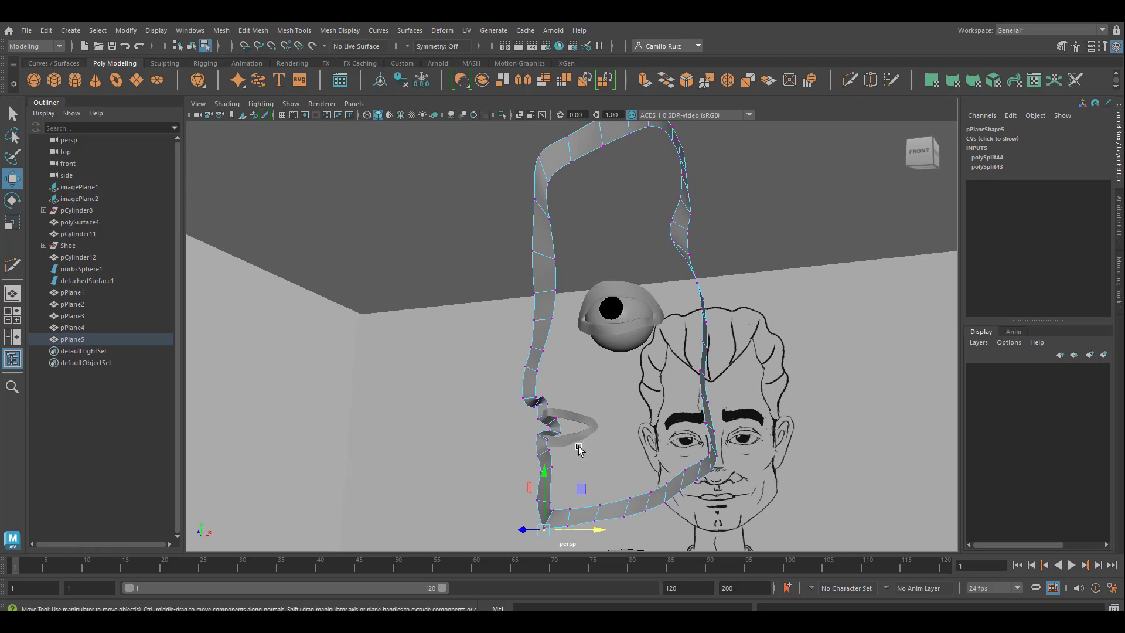
pyautogui.press('space')
pyautogui.press('space')
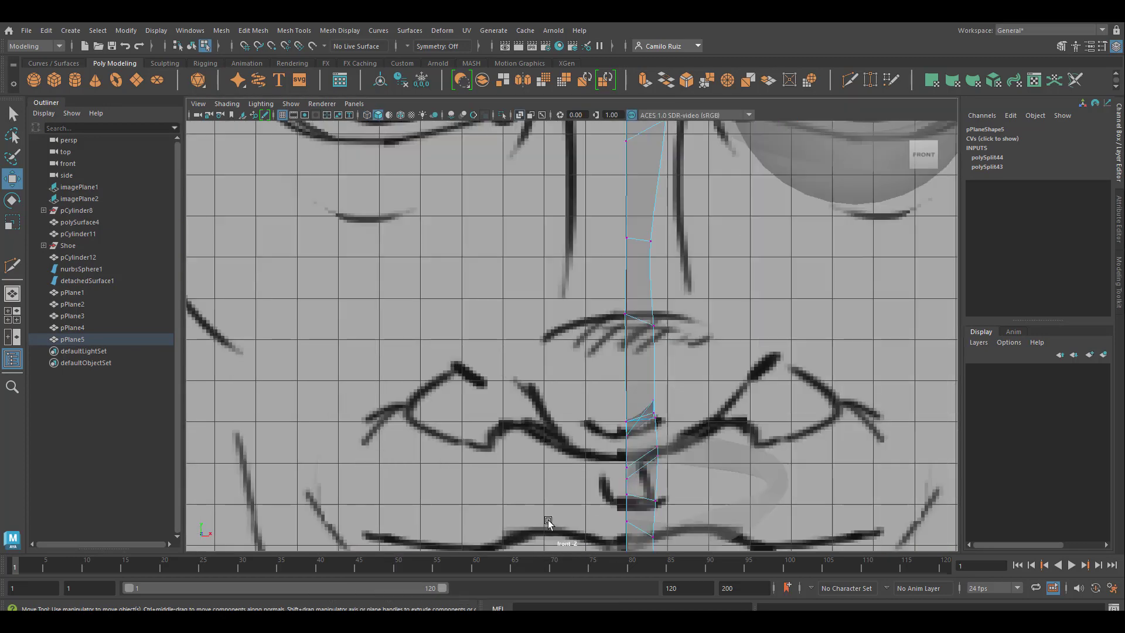
# Step: Weld the separate strip vertices at the chin together with the Target Weld tool
pyautogui.keyDown('alt'); pyautogui.moveTo(674, 431); pyautogui.dragTo(593, 76, button='middle'); pyautogui.keyUp('alt')
pyautogui.scroll(2, 565, 370)
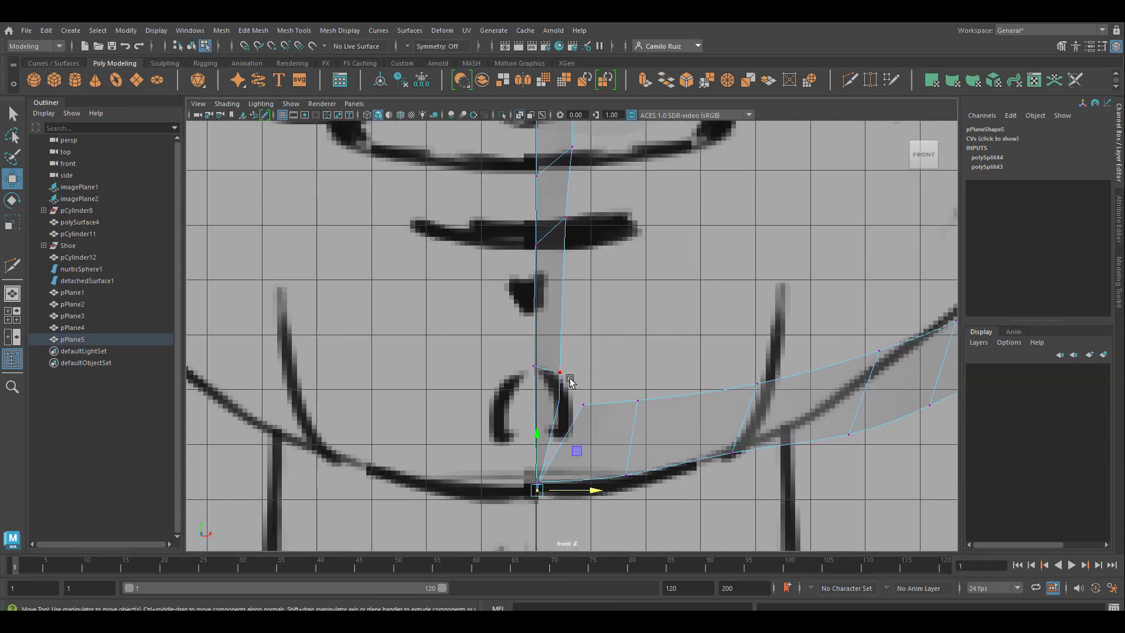
pyautogui.moveTo(599, 415); pyautogui.dragTo(599, 414)
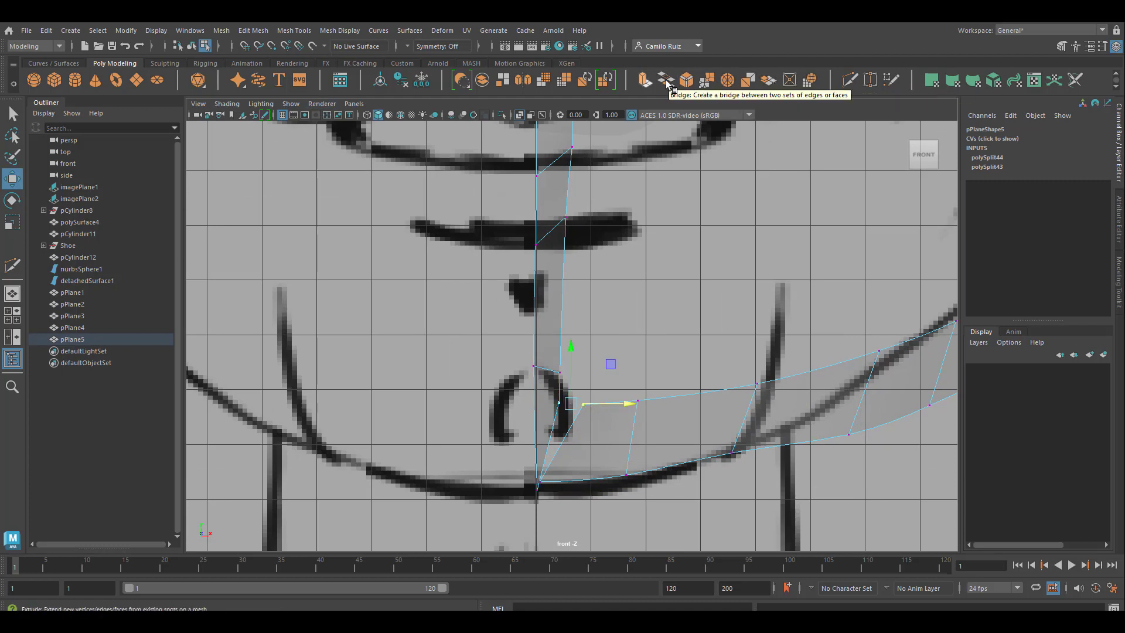
pyautogui.click(870, 80)
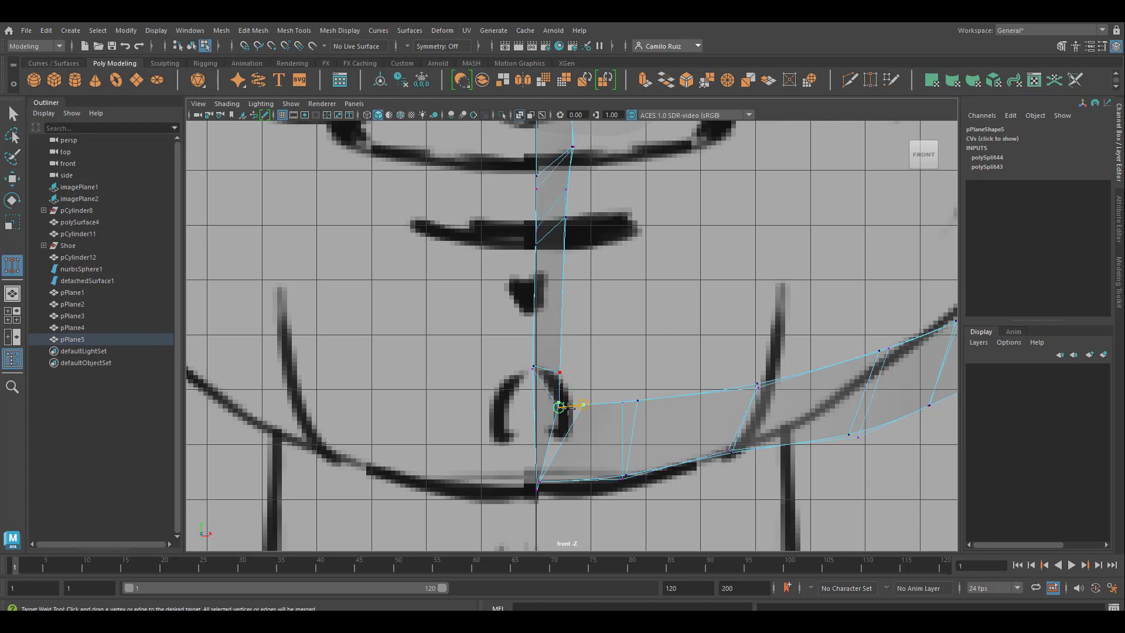
pyautogui.moveTo(568, 409); pyautogui.dragTo(583, 404)
# Step: Grid-snap the inner forehead vertex above the eyebrows onto the centre line in the front view
pyautogui.press('space')
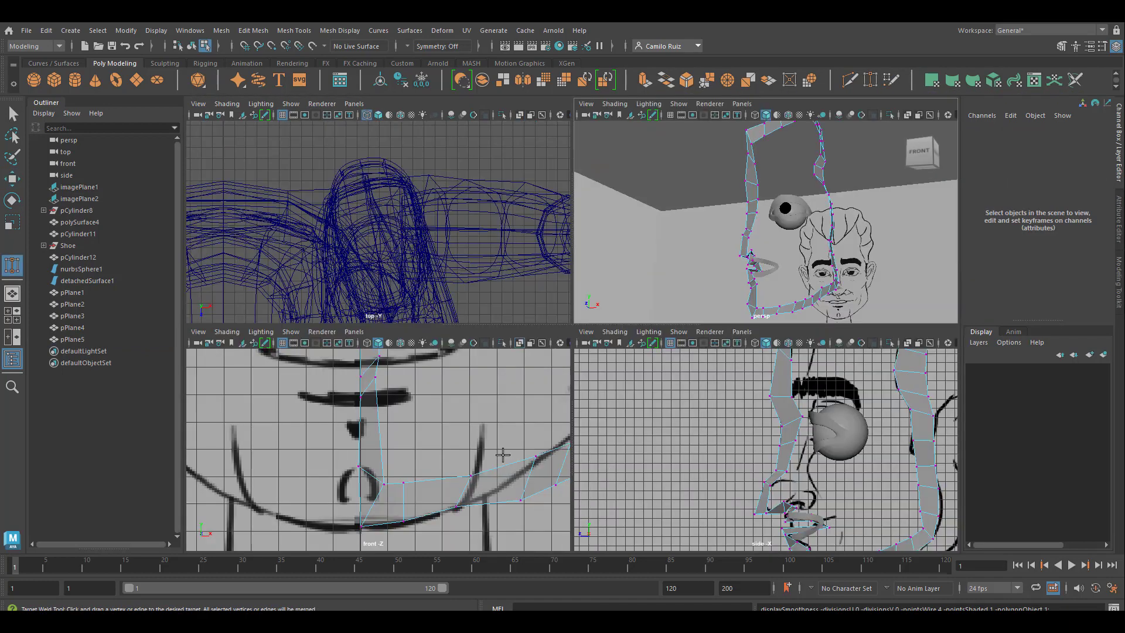
pyautogui.press('space')
pyautogui.keyDown('alt'); pyautogui.moveTo(617, 209); pyautogui.dragTo(590, 289, button='middle'); pyautogui.keyUp('alt')
pyautogui.keyDown('alt'); pyautogui.moveTo(579, 154); pyautogui.dragTo(650, 322, button='middle'); pyautogui.keyUp('alt')
pyautogui.press('q')
pyautogui.click(607, 203)
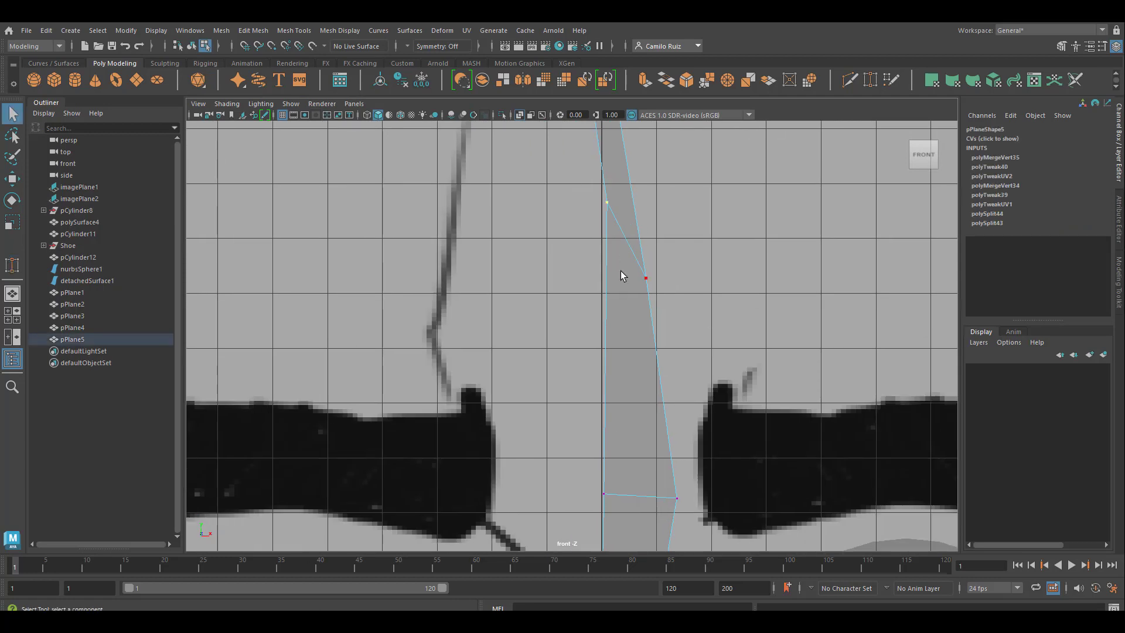
pyautogui.press('w')
pyautogui.press('x')
pyautogui.moveTo(664, 204); pyautogui.dragTo(595, 204)
# Step: Grid-snap the inner-edge vertices from the eyebrows down to the nose bridge onto the centre line in the front view
pyautogui.scroll(-4, 595, 205)
pyautogui.click(588, 420)
pyautogui.moveTo(645, 421); pyautogui.dragTo(593, 423)
pyautogui.keyDown('alt'); pyautogui.moveTo(588, 518); pyautogui.dragTo(624, 367, button='middle'); pyautogui.keyUp('alt')
pyautogui.click(624, 369)
pyautogui.moveTo(674, 370); pyautogui.dragTo(622, 380)
pyautogui.click(624, 429)
pyautogui.moveTo(676, 430); pyautogui.dragTo(625, 441)
# Step: Grid-snap the inner-edge vertices along the lower nose onto the centre line
pyautogui.click(624, 509)
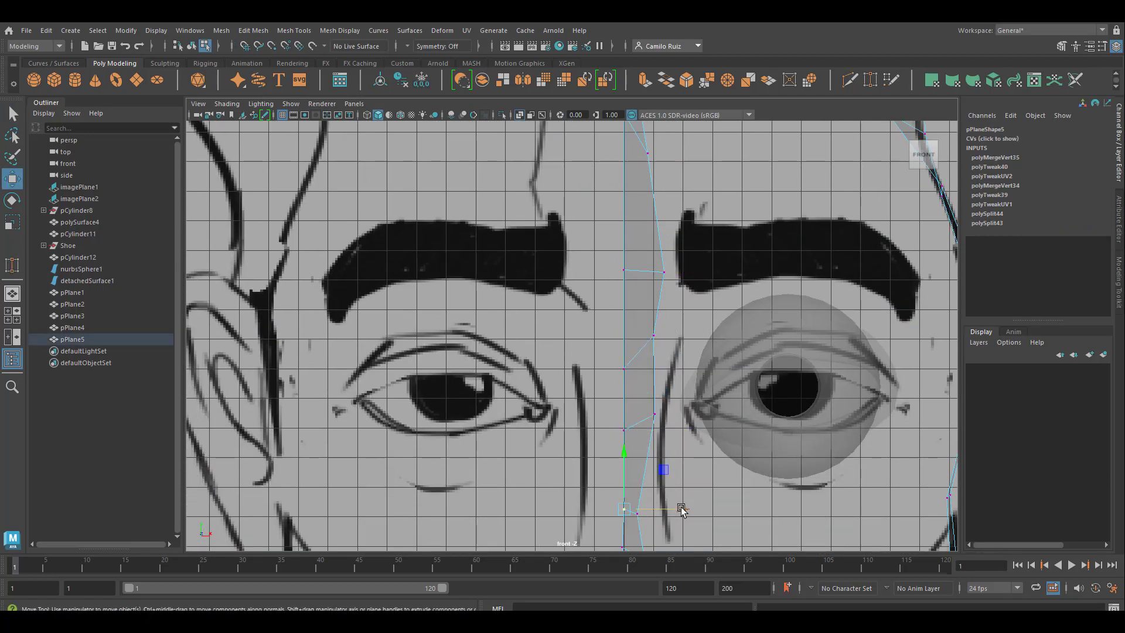
pyautogui.keyDown('alt'); pyautogui.moveTo(620, 507); pyautogui.dragTo(582, 293, button='middle'); pyautogui.keyUp('alt')
pyautogui.click(598, 287)
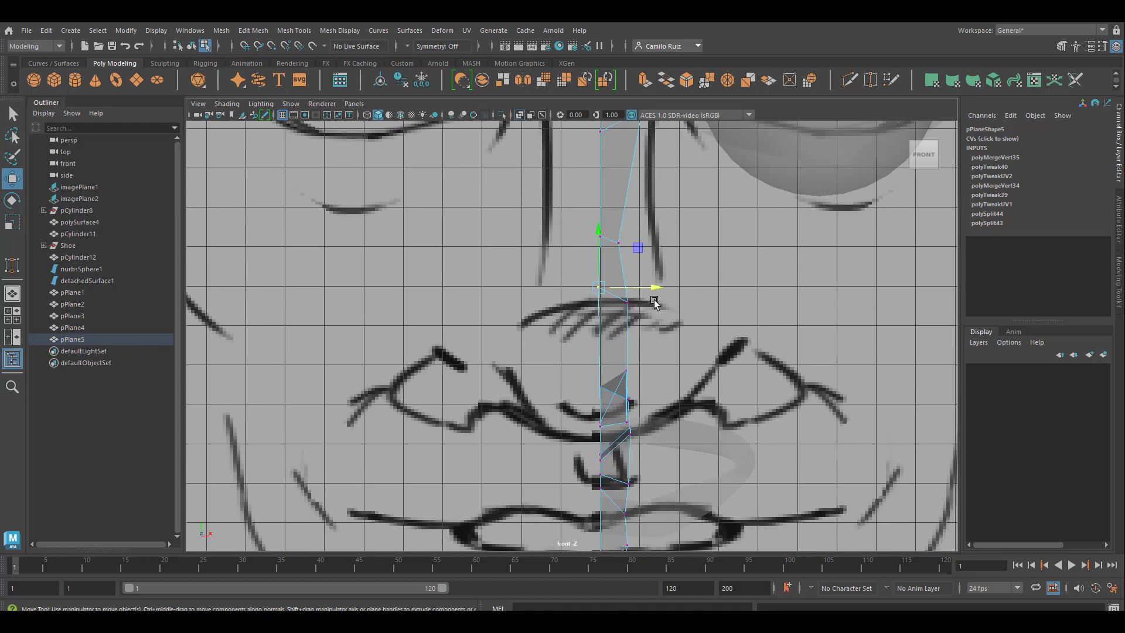
pyautogui.moveTo(662, 288)
pyautogui.mouseDown()
pyautogui.moveTo(695, 290)
pyautogui.moveTo(663, 288)
pyautogui.mouseUp()
# Step: Move the inner-edge vertices around the hairline onto the centre line and check the strip in perspective
pyautogui.moveTo(643, 468)
pyautogui.keyDown('alt'); pyautogui.mouseDown(button='middle')
pyautogui.moveTo(673, 451)
pyautogui.moveTo(720, 247)
pyautogui.moveTo(728, 459)
pyautogui.mouseUp(button='middle'); pyautogui.keyUp('alt')
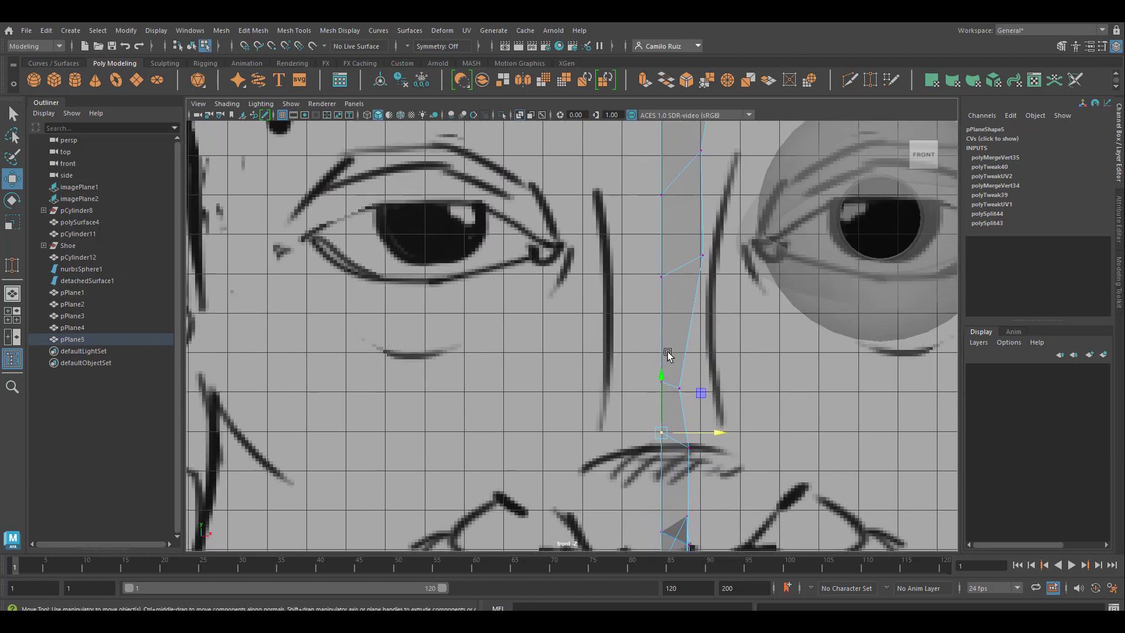
pyautogui.moveTo(692, 180)
pyautogui.keyDown('alt'); pyautogui.mouseDown(button='middle')
pyautogui.moveTo(711, 233)
pyautogui.moveTo(711, 491)
pyautogui.mouseUp(button='middle'); pyautogui.keyUp('alt')
pyautogui.keyDown('alt'); pyautogui.moveTo(707, 237); pyautogui.dragTo(693, 507, button='middle'); pyautogui.keyUp('alt')
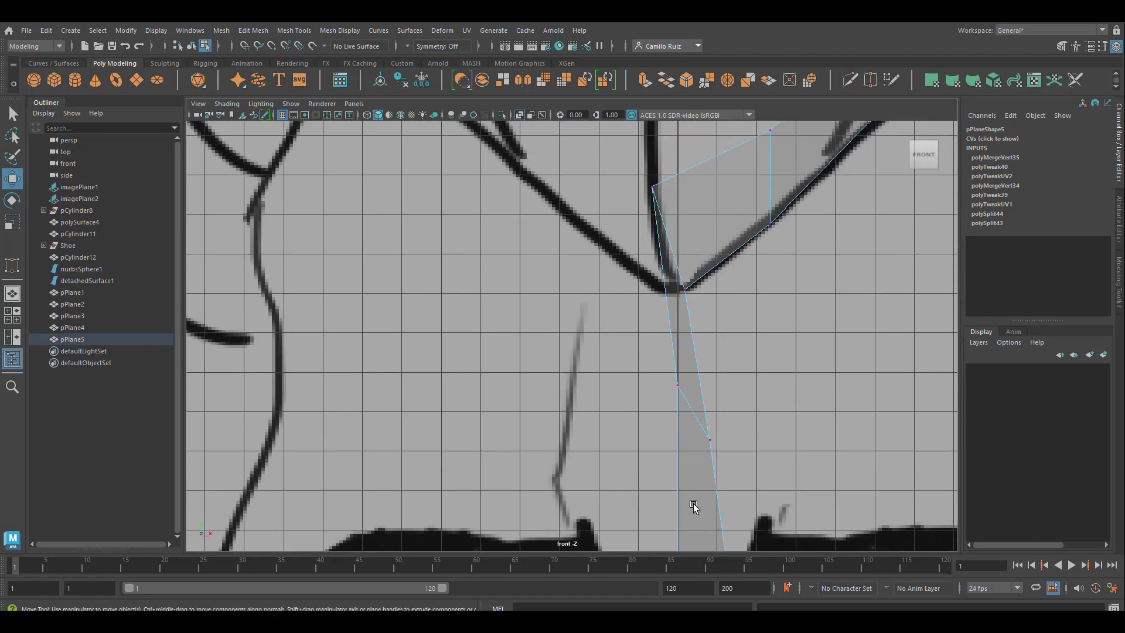
pyautogui.moveTo(638, 177); pyautogui.dragTo(717, 351)
pyautogui.moveTo(724, 239); pyautogui.dragTo(766, 239)
pyautogui.click(694, 186)
pyautogui.moveTo(748, 186); pyautogui.dragTo(733, 186)
pyautogui.keyDown('alt'); pyautogui.moveTo(735, 527); pyautogui.dragTo(703, 364, button='middle'); pyautogui.keyUp('alt')
pyautogui.press('space')
pyautogui.press('space')
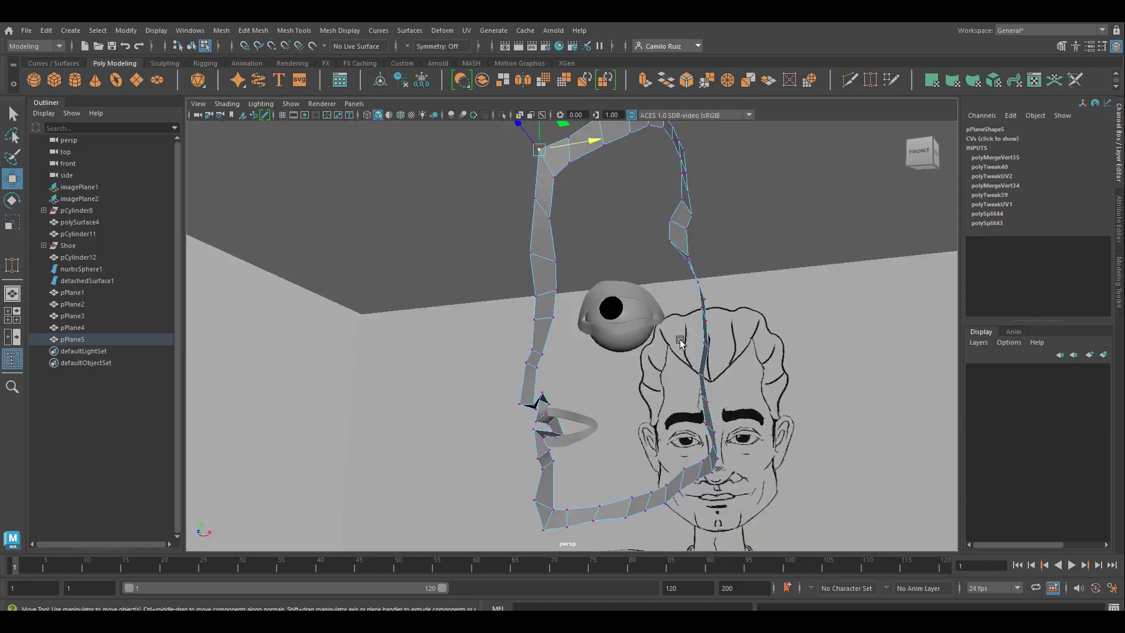
pyautogui.keyDown('alt'); pyautogui.moveTo(741, 381); pyautogui.dragTo(659, 363); pyautogui.keyUp('alt')
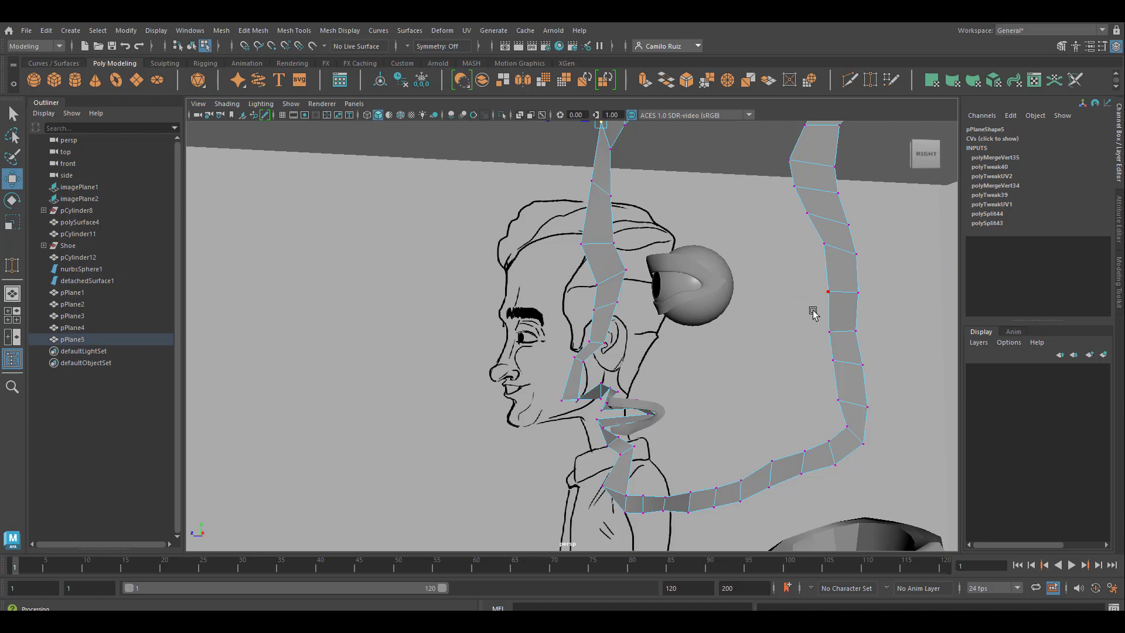
# Step: Switch the lip loop to object mode and move it sideways along X, away from the face strip, to about -0.065
pyautogui.keyDown('alt'); pyautogui.moveTo(606, 378); pyautogui.dragTo(590, 457); pyautogui.keyUp('alt')
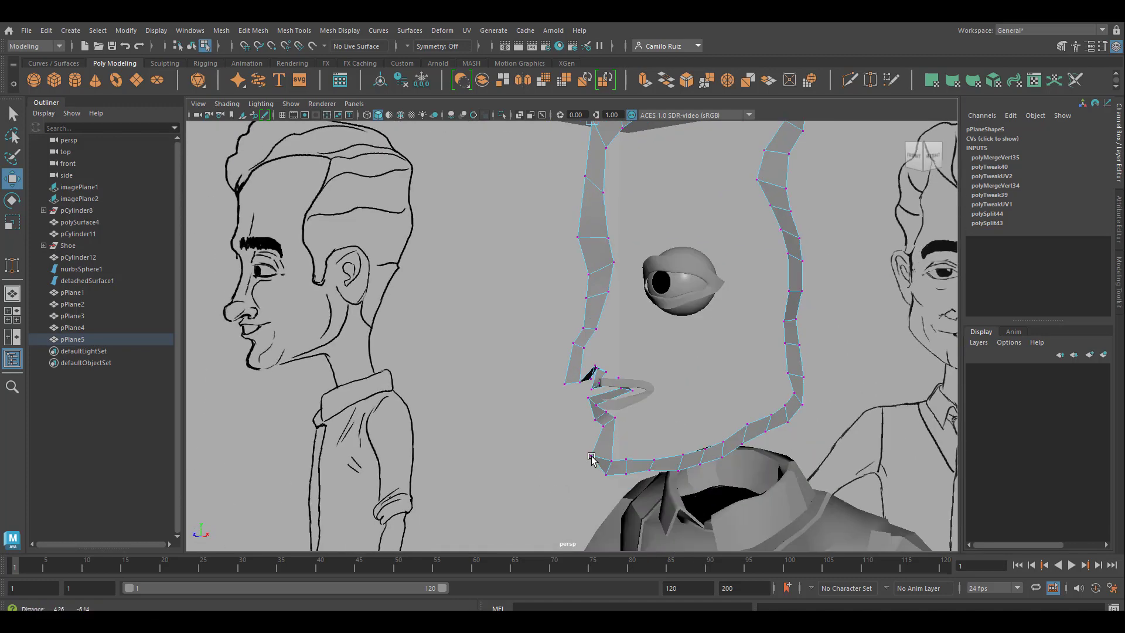
pyautogui.keyDown('alt'); pyautogui.moveTo(590, 457); pyautogui.dragTo(700, 434, button='right'); pyautogui.keyUp('alt')
pyautogui.keyDown('alt'); pyautogui.moveTo(700, 434); pyautogui.dragTo(575, 154, button='middle'); pyautogui.keyUp('alt')
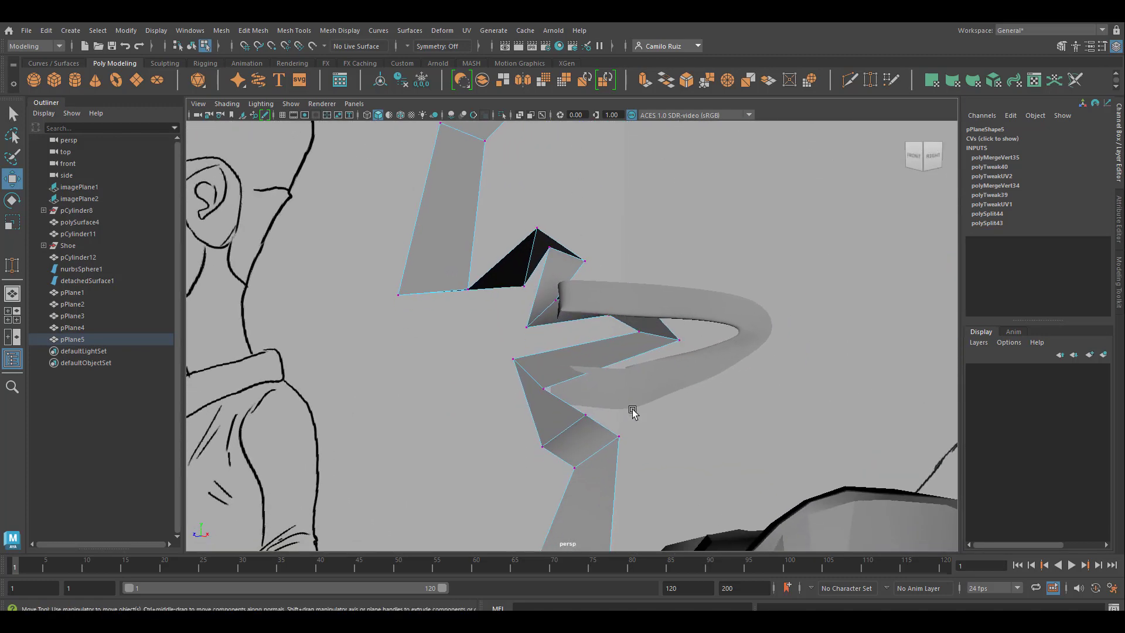
pyautogui.click(634, 390)
pyautogui.rightClick(657, 375)
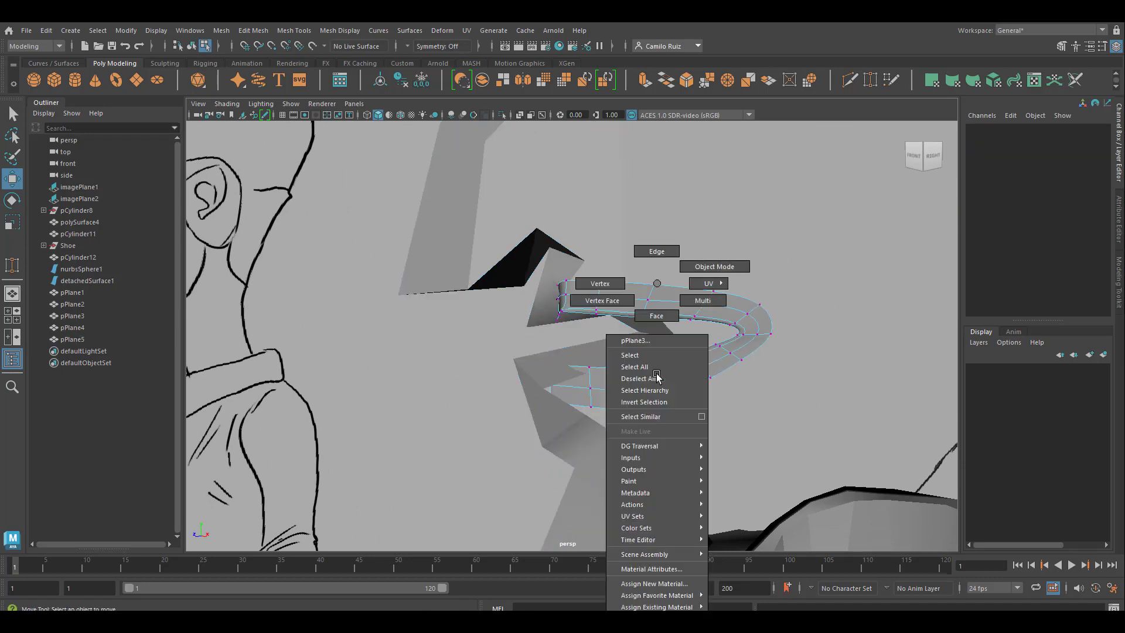
pyautogui.click(712, 268)
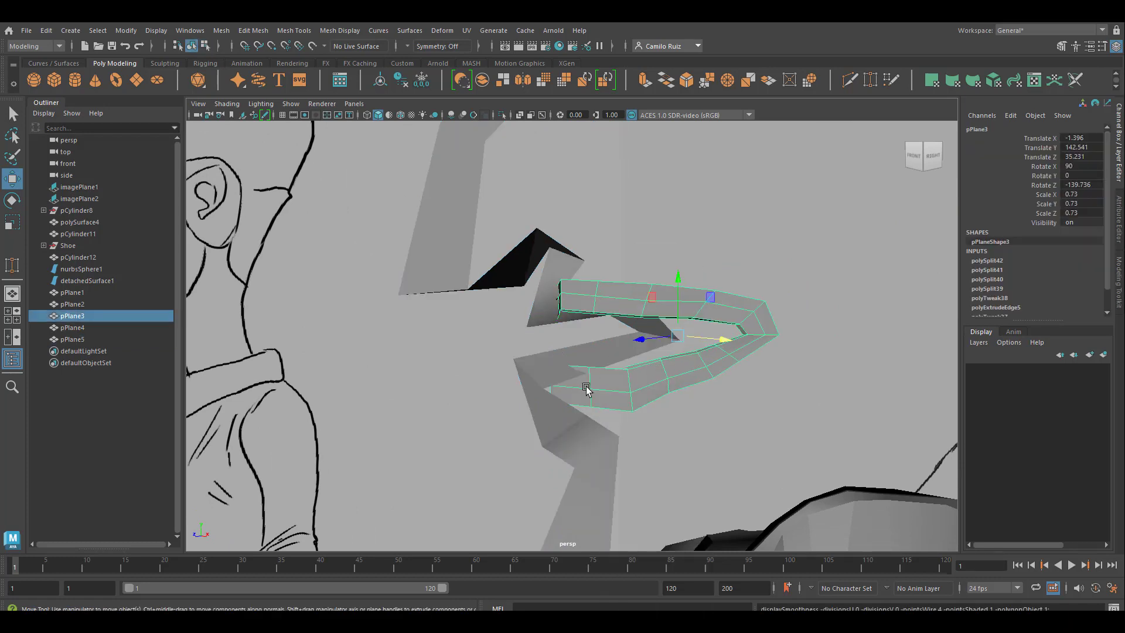
pyautogui.keyDown('shift'); pyautogui.click(544, 368); pyautogui.keyUp('shift')
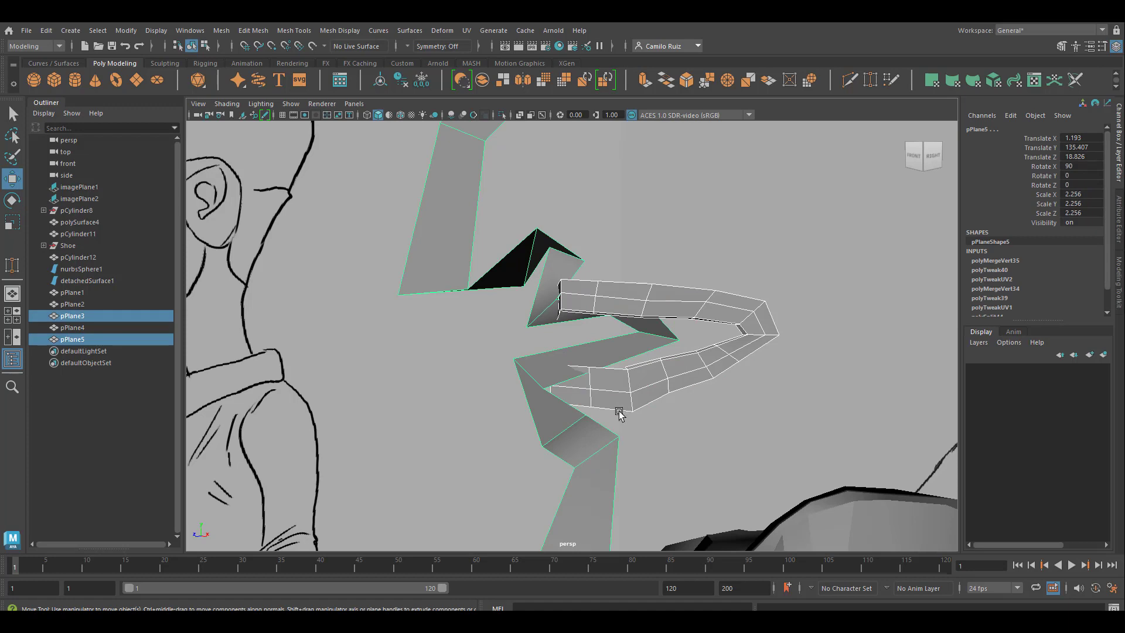
pyautogui.click(12, 179)
pyautogui.press('r')
pyautogui.click(715, 347)
pyautogui.press('w')
pyautogui.moveTo(729, 346); pyautogui.dragTo(772, 367)
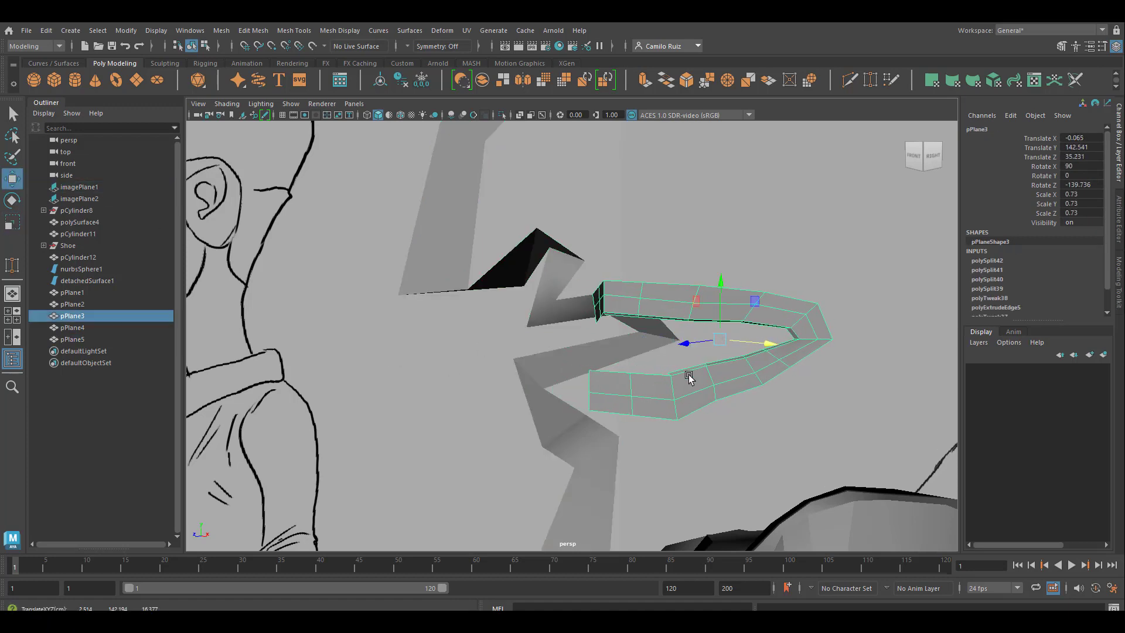
# Step: Combine the face outline strip and the lip loop into a single mesh
pyautogui.click(548, 313)
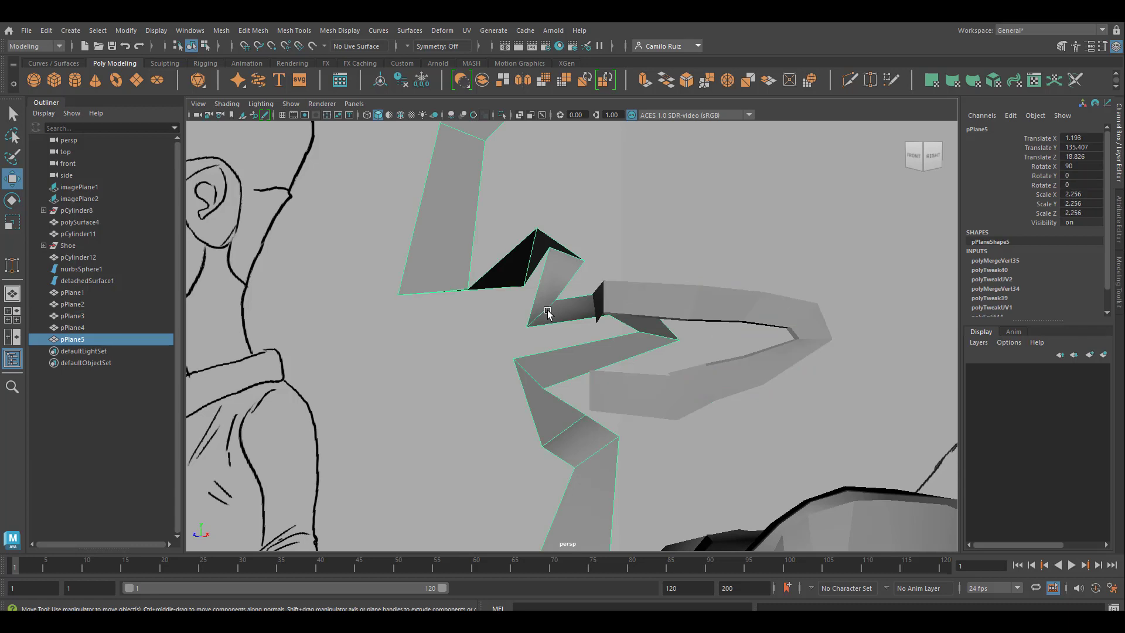
pyautogui.keyDown('shift'); pyautogui.click(615, 301); pyautogui.keyUp('shift')
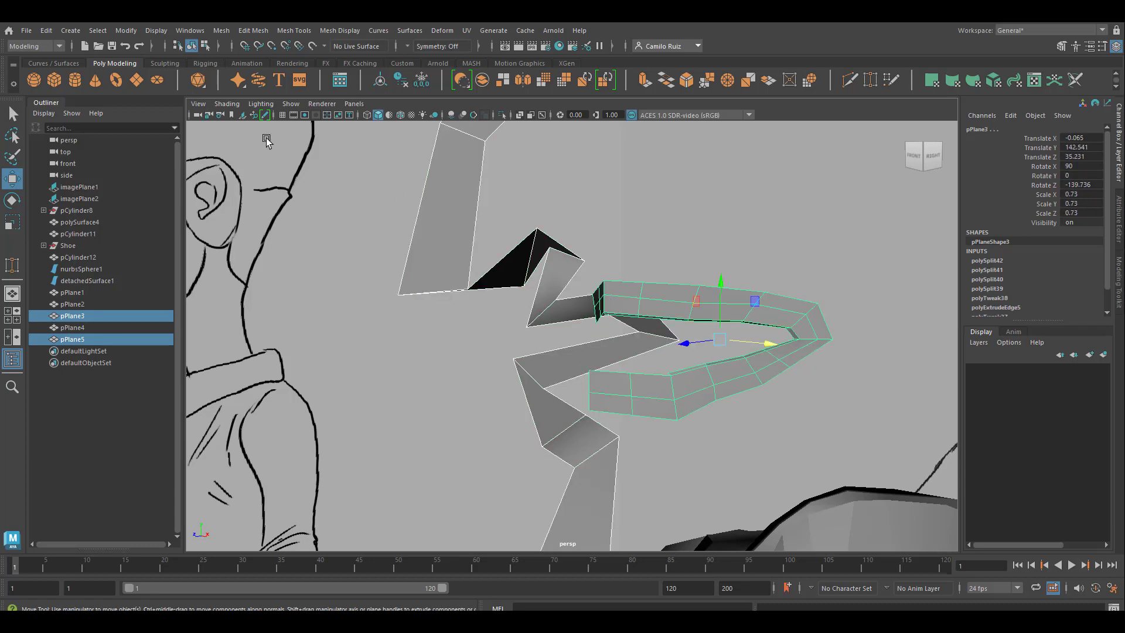
pyautogui.click(190, 30)
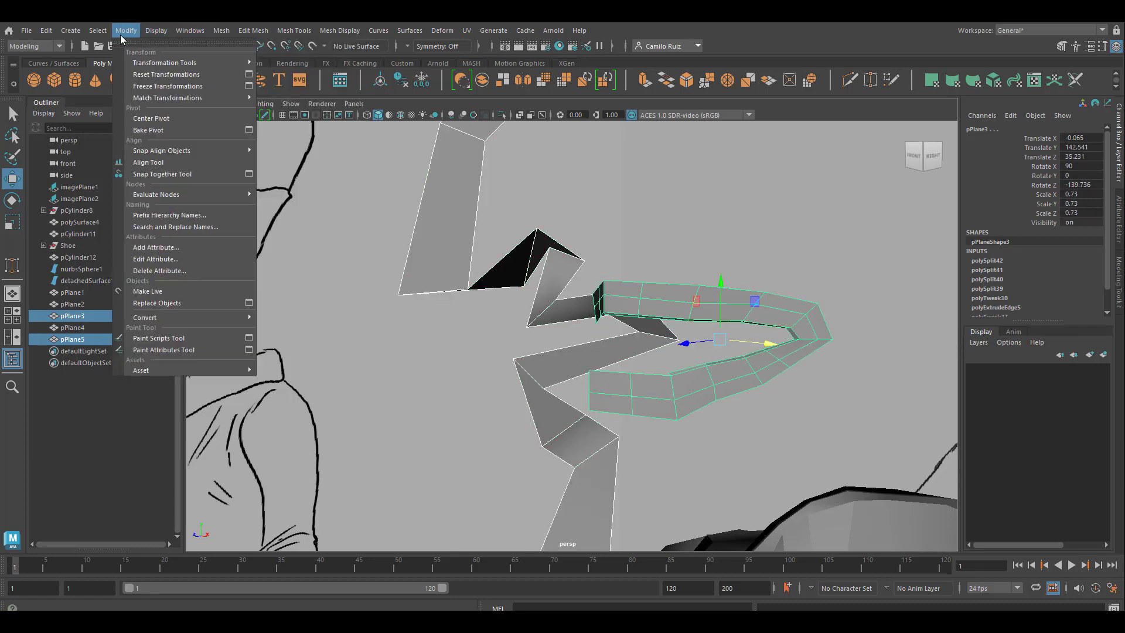
pyautogui.click(275, 74)
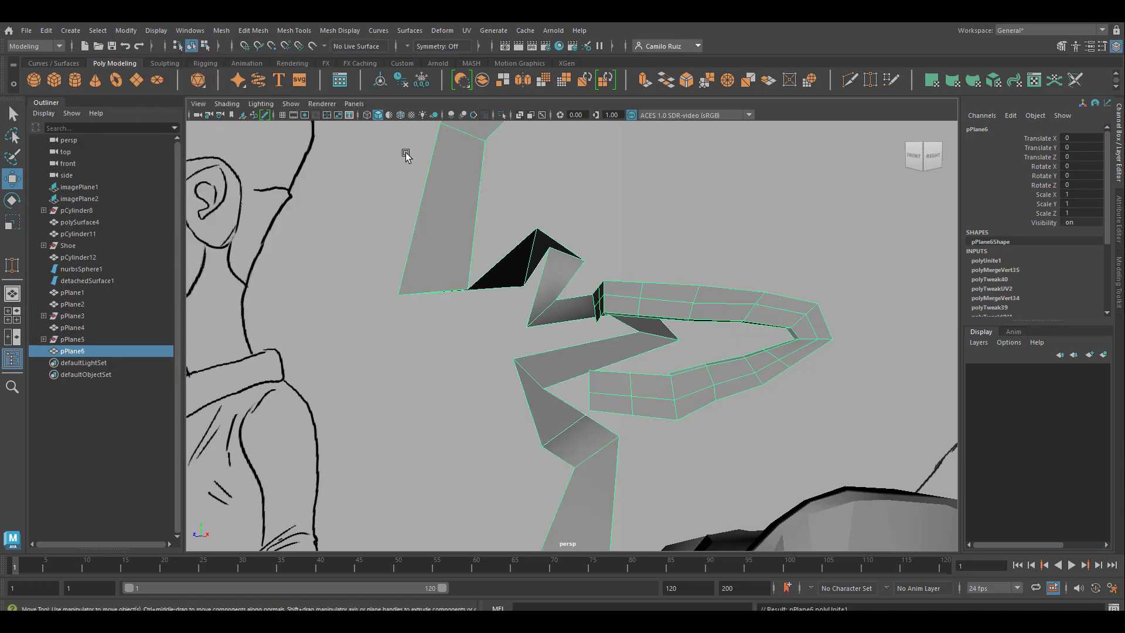
# Step: Cut a new edge across the face strip just below the lower lip with the Multi-Cut tool
pyautogui.scroll(-5, 613, 391)
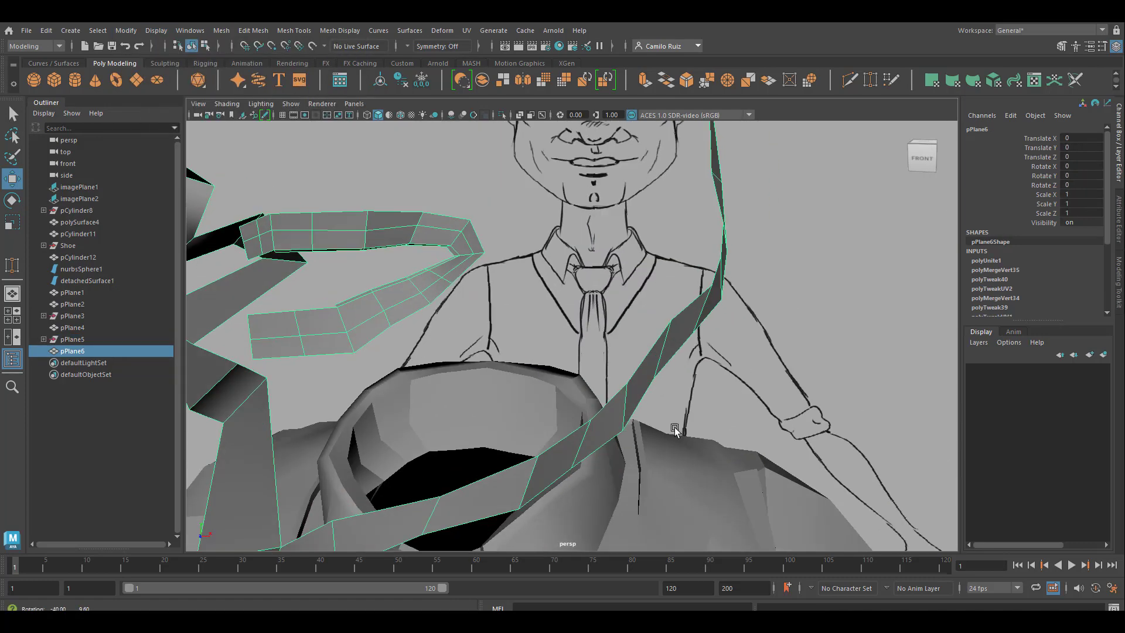
pyautogui.press('space')
pyautogui.keyDown('alt'); pyautogui.moveTo(565, 318); pyautogui.dragTo(483, 308); pyautogui.keyUp('alt')
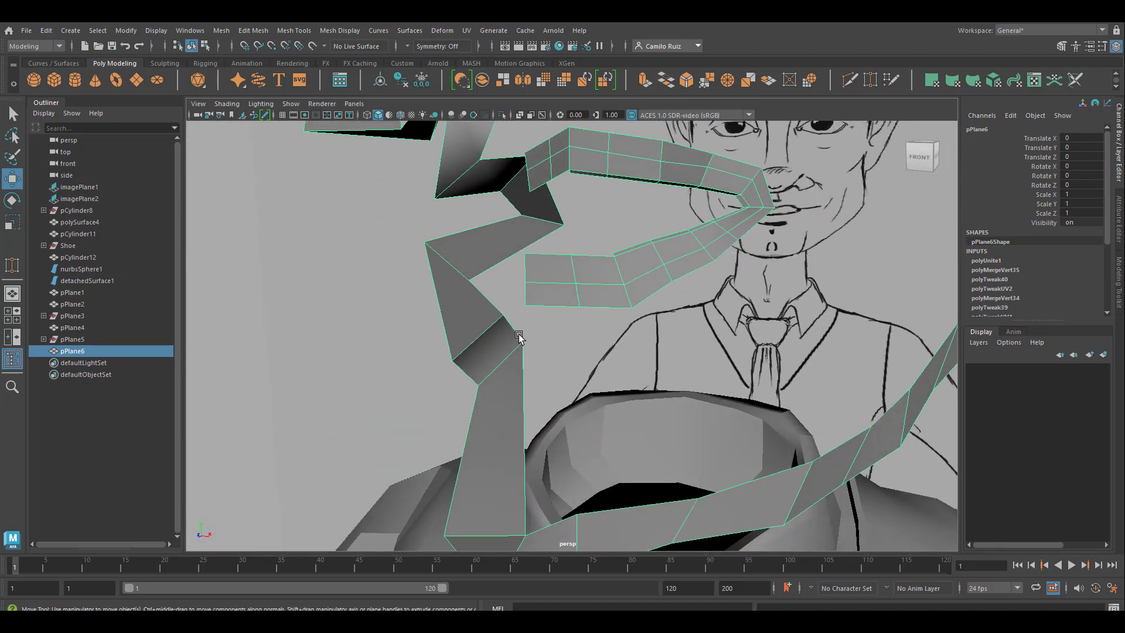
pyautogui.moveTo(511, 284); pyautogui.dragTo(457, 284, button='right')
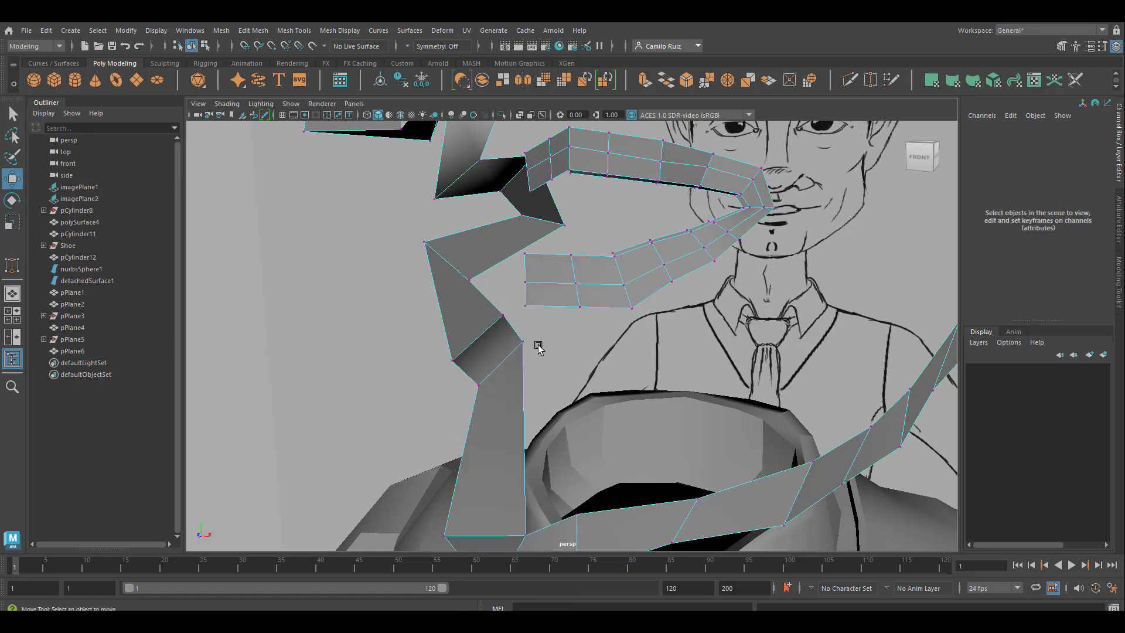
pyautogui.click(525, 339)
pyautogui.keyDown('alt'); pyautogui.moveTo(525, 339); pyautogui.dragTo(523, 374); pyautogui.keyUp('alt')
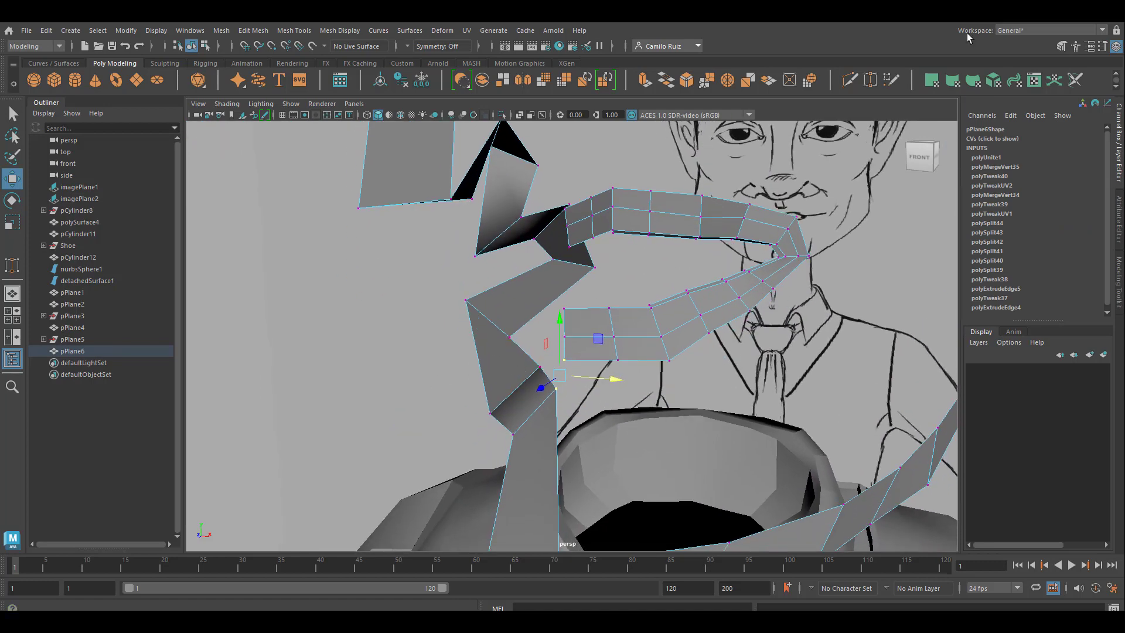
pyautogui.click(849, 80)
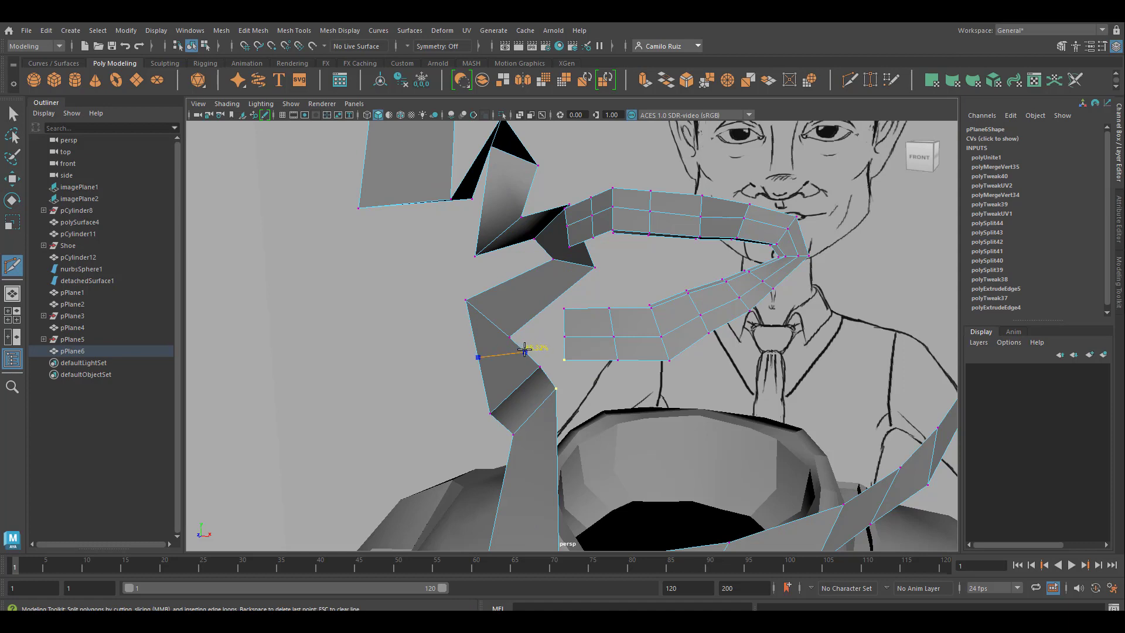
pyautogui.keyDown('ctrl'); pyautogui.click(523, 348); pyautogui.keyUp('ctrl')
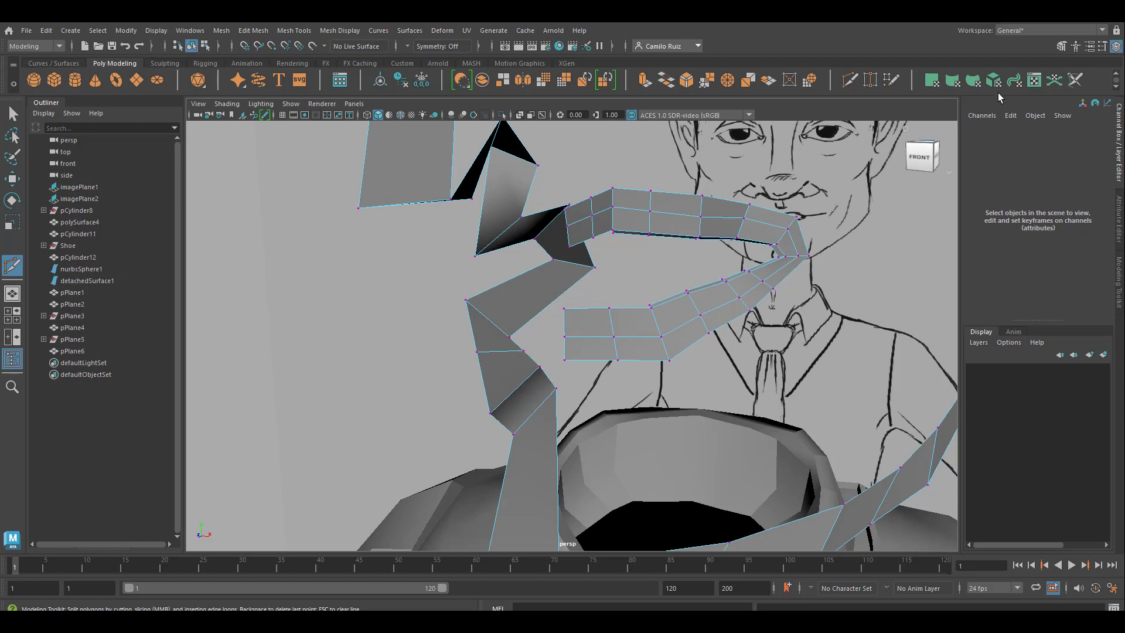
# Step: Target-weld the lip loop's lower end vertices to the face strip, adding a cut where a matching vertex is needed
pyautogui.click(870, 80)
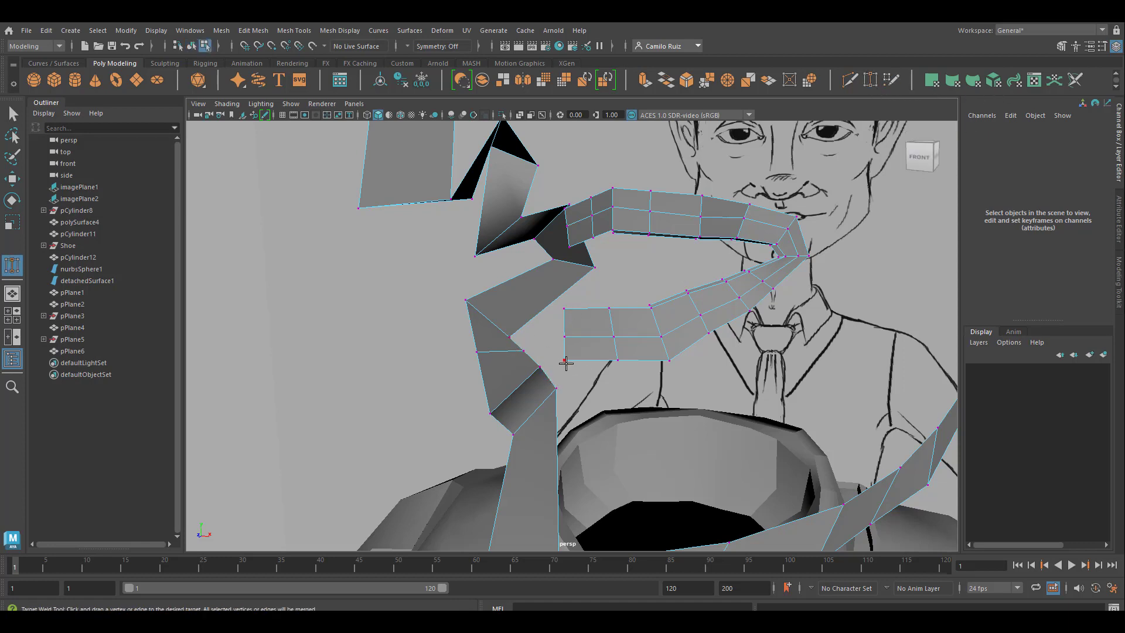
pyautogui.moveTo(564, 359); pyautogui.dragTo(524, 391)
pyautogui.hotkey('ctrl', 'shift', 'x')
pyautogui.keyDown('ctrl'); pyautogui.click(517, 365); pyautogui.keyUp('ctrl')
pyautogui.click(870, 81)
pyautogui.moveTo(523, 394)
pyautogui.mouseDown()
pyautogui.moveTo(487, 376)
pyautogui.moveTo(488, 352)
pyautogui.moveTo(520, 363)
pyautogui.moveTo(520, 333)
pyautogui.moveTo(572, 352)
pyautogui.moveTo(540, 359)
pyautogui.moveTo(542, 401)
pyautogui.mouseUp()
# Step: Examine the welded lip loop against the mouth drawing in the front and perspective views
pyautogui.press('4')
pyautogui.press('5')
pyautogui.press('space')
pyautogui.press('space')
pyautogui.scroll(5, 609, 396)
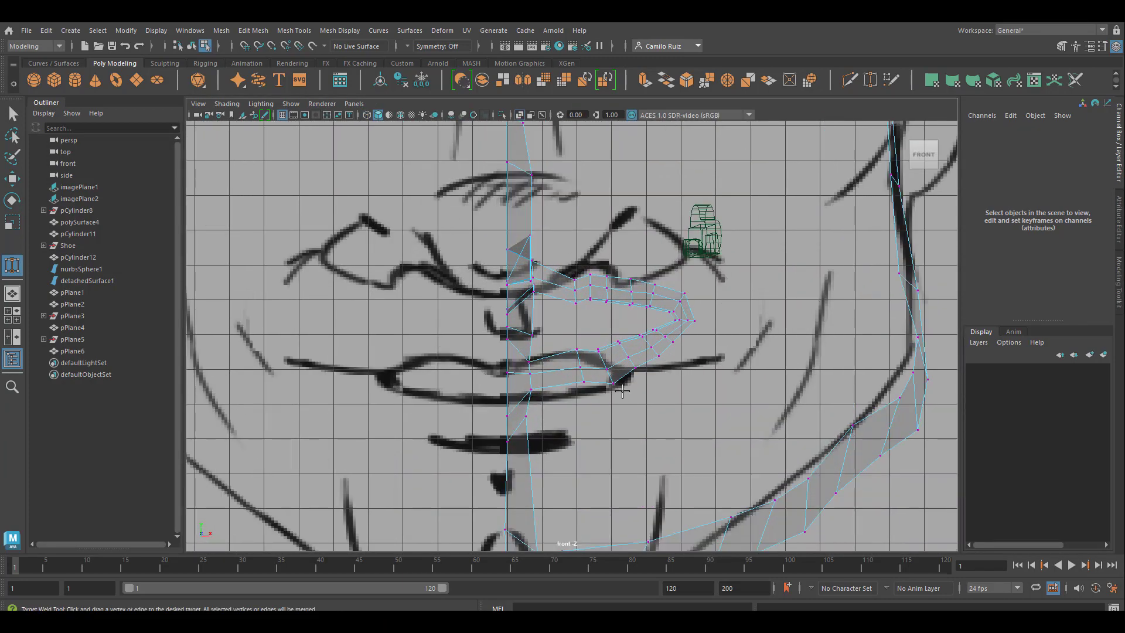
pyautogui.keyDown('alt'); pyautogui.moveTo(622, 391); pyautogui.dragTo(691, 293); pyautogui.keyUp('alt')
pyautogui.press('w')
pyautogui.moveTo(554, 218); pyautogui.dragTo(609, 205, button='right')
pyautogui.press('space')
pyautogui.press('space')
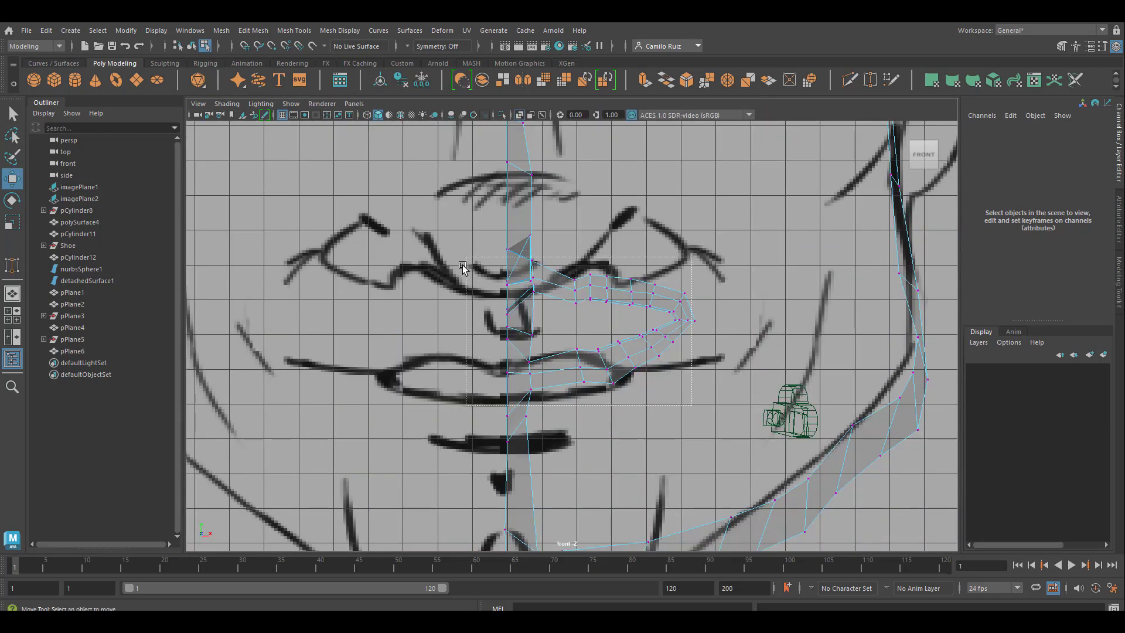
# Step: Select all the mouth vertices and lower them slightly to fit the lips in the side reference drawing
pyautogui.moveTo(461, 263); pyautogui.dragTo(727, 454)
pyautogui.click(474, 226)
pyautogui.moveTo(475, 224); pyautogui.dragTo(744, 456)
pyautogui.press('space')
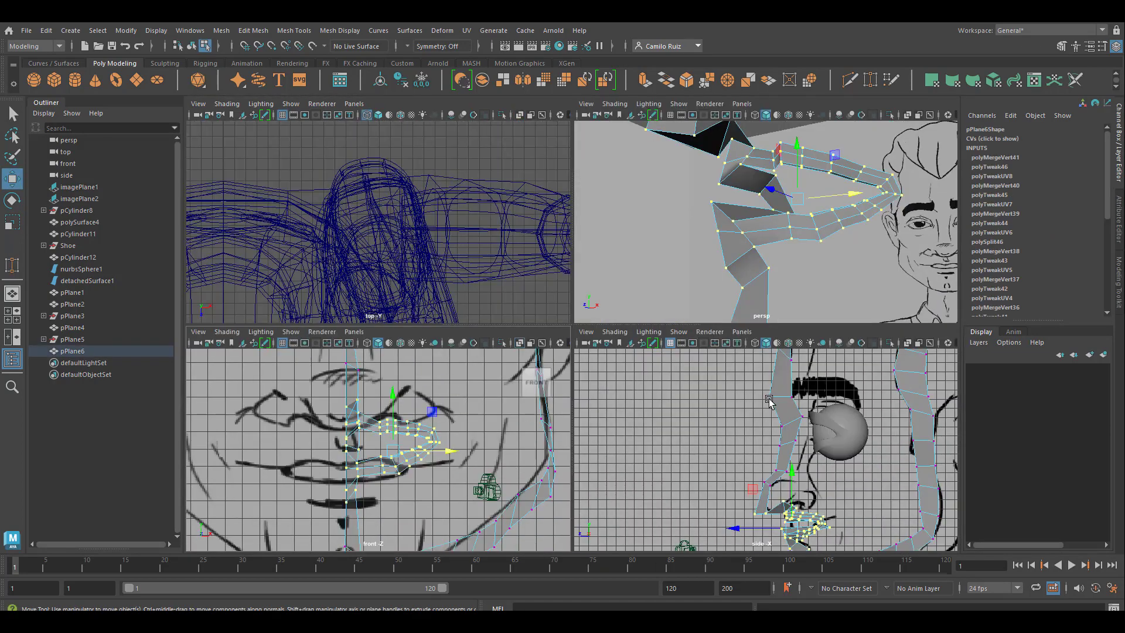
pyautogui.press('space')
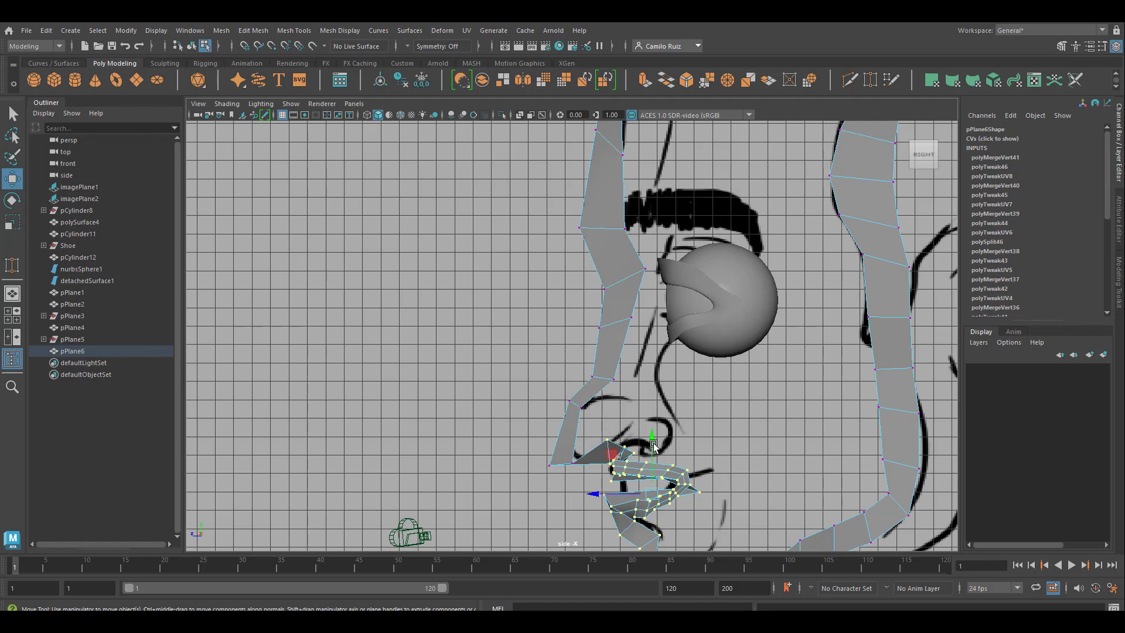
pyautogui.moveTo(653, 442)
pyautogui.mouseDown()
pyautogui.moveTo(659, 472)
pyautogui.moveTo(655, 451)
pyautogui.mouseUp()
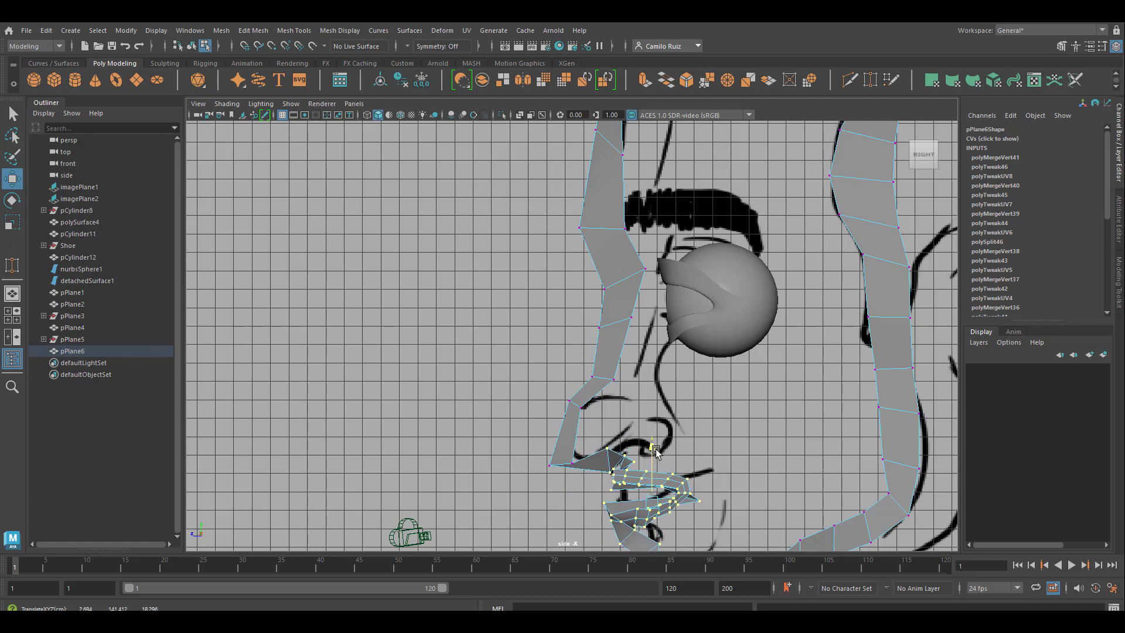
pyautogui.press('space')
pyautogui.moveTo(397, 408); pyautogui.dragTo(397, 420)
pyautogui.press('space')
# Step: Cut extra edges across the inner-mouth part of the strip between the lips with the Multi-Cut tool
pyautogui.keyDown('alt'); pyautogui.moveTo(508, 331); pyautogui.dragTo(612, 169); pyautogui.keyUp('alt')
pyautogui.hotkey('ctrl', 'shift', 'x')
pyautogui.keyDown('ctrl'); pyautogui.click(534, 207); pyautogui.keyUp('ctrl')
pyautogui.keyDown('alt'); pyautogui.moveTo(534, 211); pyautogui.dragTo(570, 389); pyautogui.keyUp('alt')
pyautogui.keyDown('ctrl'); pyautogui.click(547, 412); pyautogui.keyUp('ctrl')
pyautogui.keyDown('ctrl'); pyautogui.click(550, 350); pyautogui.keyUp('ctrl')
pyautogui.keyDown('ctrl'); pyautogui.click(570, 390); pyautogui.keyUp('ctrl')
pyautogui.keyDown('ctrl'); pyautogui.click(536, 353); pyautogui.keyUp('ctrl')
pyautogui.keyDown('alt'); pyautogui.moveTo(535, 353); pyautogui.dragTo(593, 395); pyautogui.keyUp('alt')
# Step: Select the border edges around the mouth opening and close it with Fill Hole
pyautogui.click(10, 118)
pyautogui.keyDown('alt'); pyautogui.moveTo(577, 331); pyautogui.dragTo(564, 358); pyautogui.keyUp('alt')
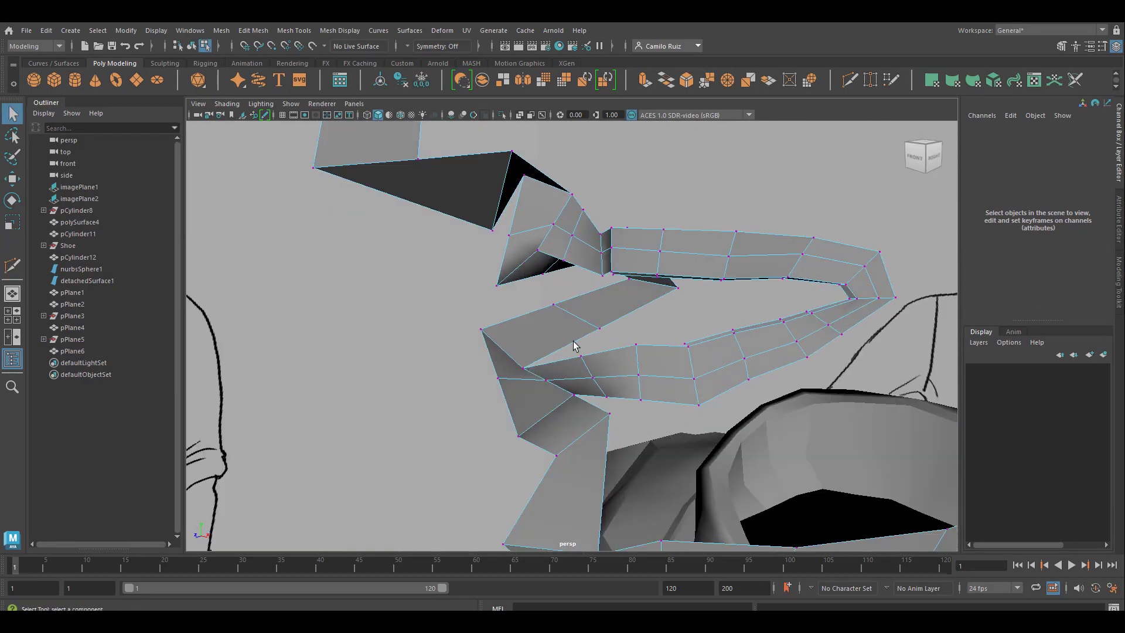
pyautogui.moveTo(573, 284); pyautogui.dragTo(573, 316, button='right')
pyautogui.moveTo(572, 267); pyautogui.dragTo(573, 316, button='right')
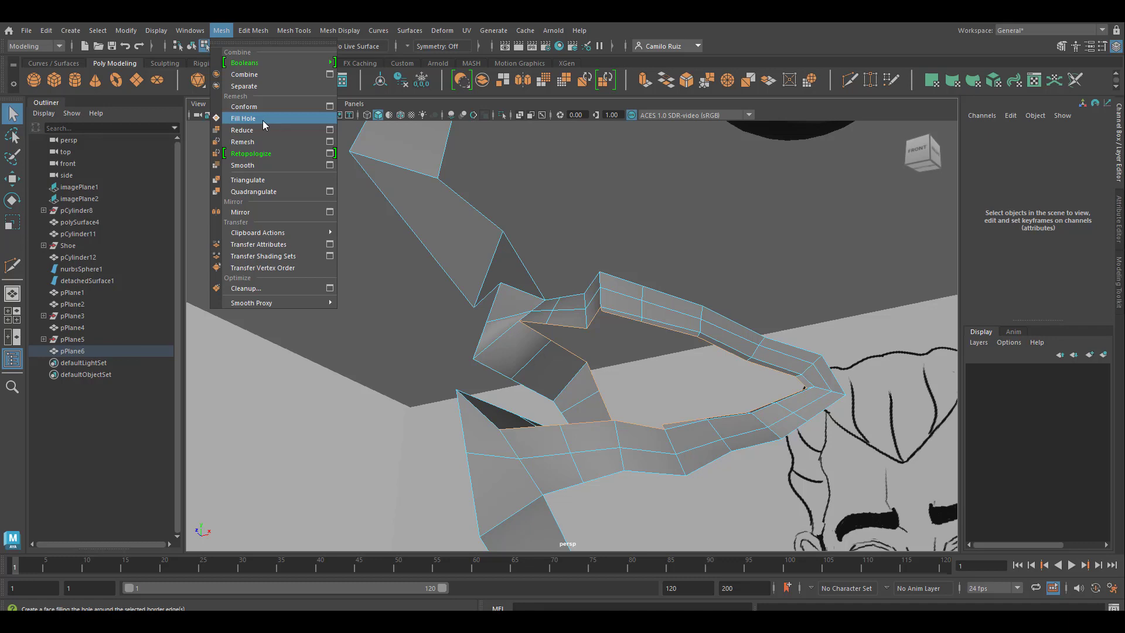
pyautogui.click(262, 121)
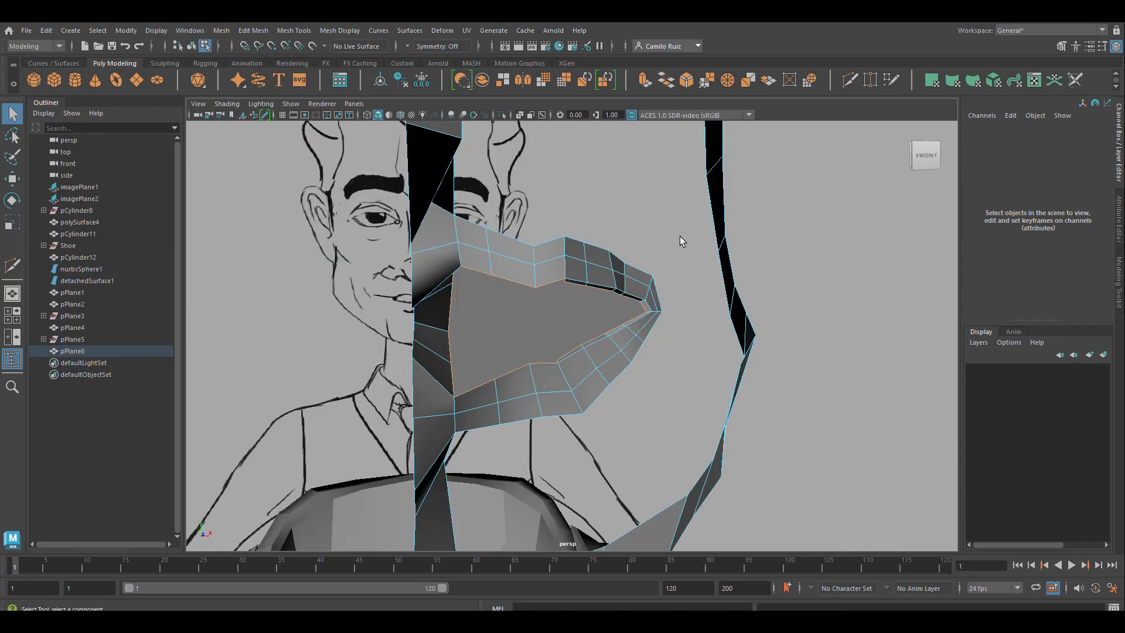
# Step: Cut two edges through the filled mouth face, joining opposite upper and lower lip vertices nearest the centre line
pyautogui.hotkey('ctrl', 'shift', 'x')
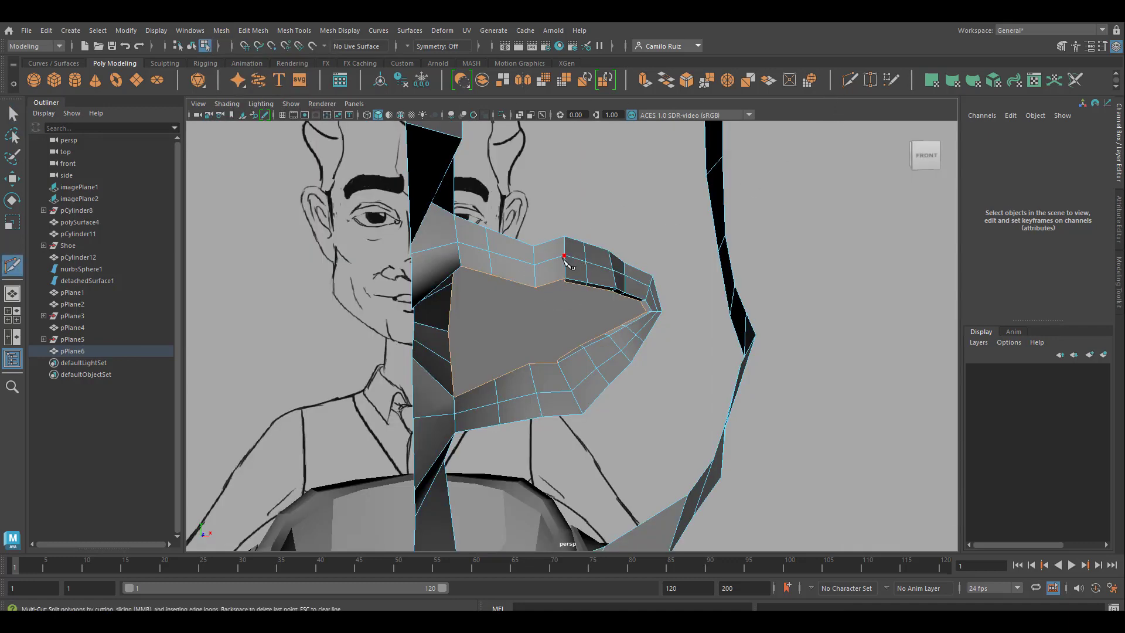
pyautogui.click(495, 278)
pyautogui.click(495, 379)
pyautogui.press('Return')
pyautogui.click(538, 288)
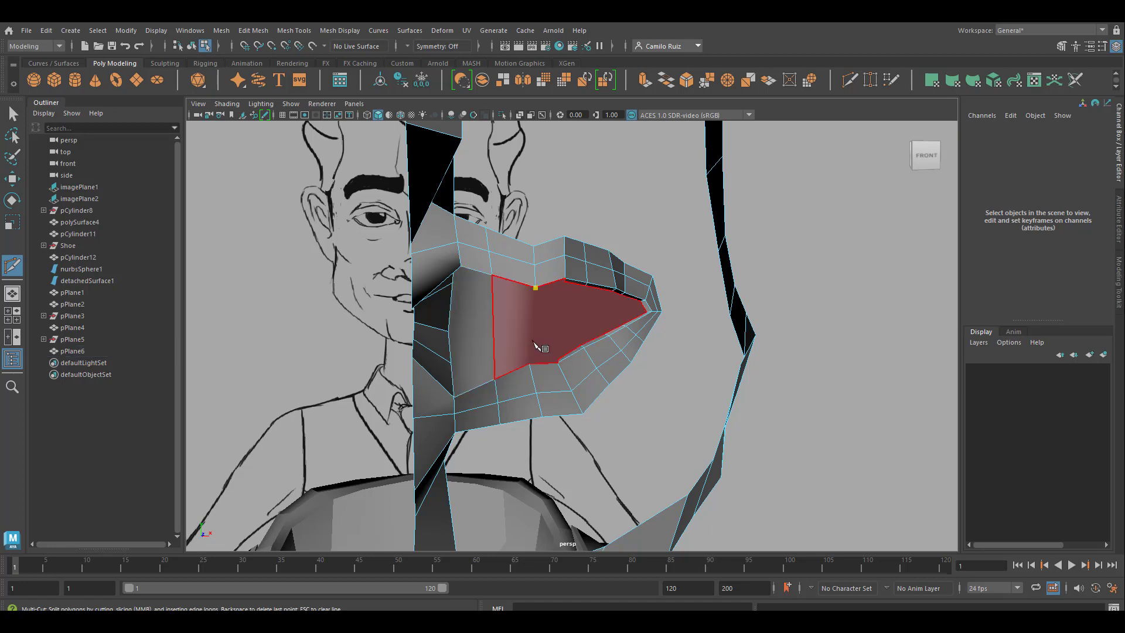
pyautogui.click(530, 364)
pyautogui.press('Return')
# Step: Cut a third edge through the filled mouth face between the next pair of upper and lower lip vertices
pyautogui.click(586, 286)
pyautogui.scroll(2, 556, 358)
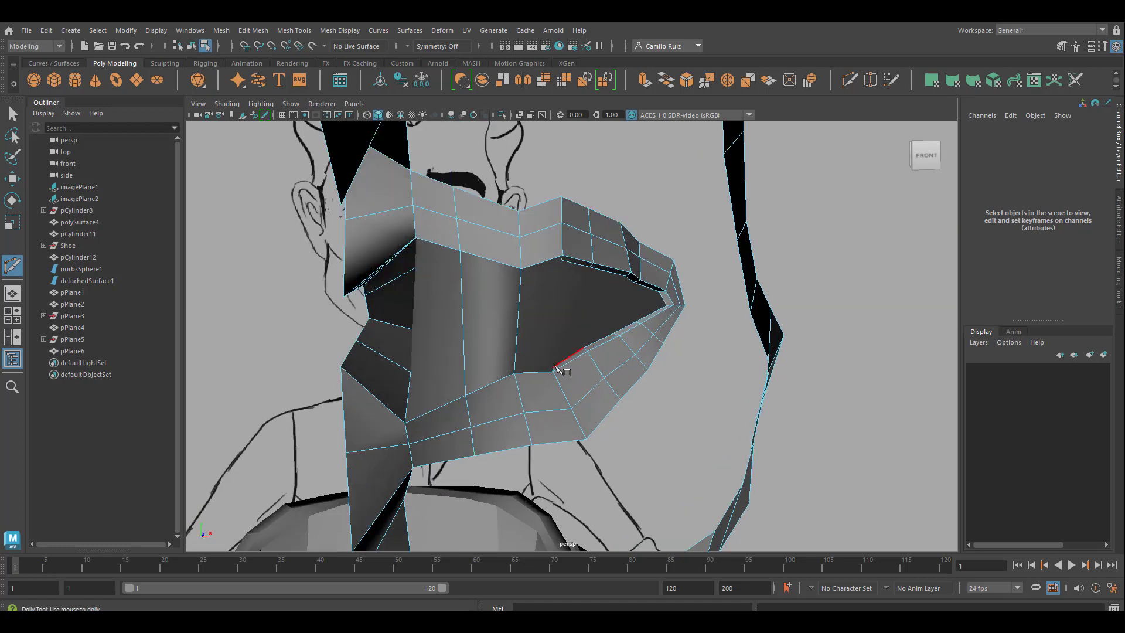
pyautogui.click(552, 368)
pyautogui.click(561, 262)
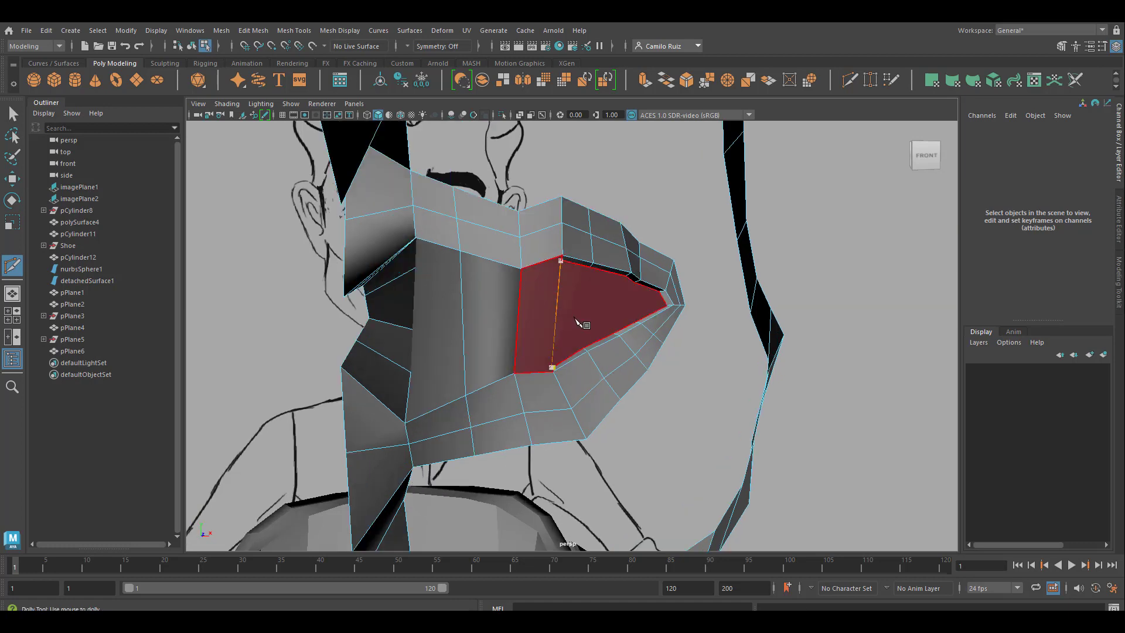
pyautogui.scroll(3, 580, 317)
pyautogui.press('Return')
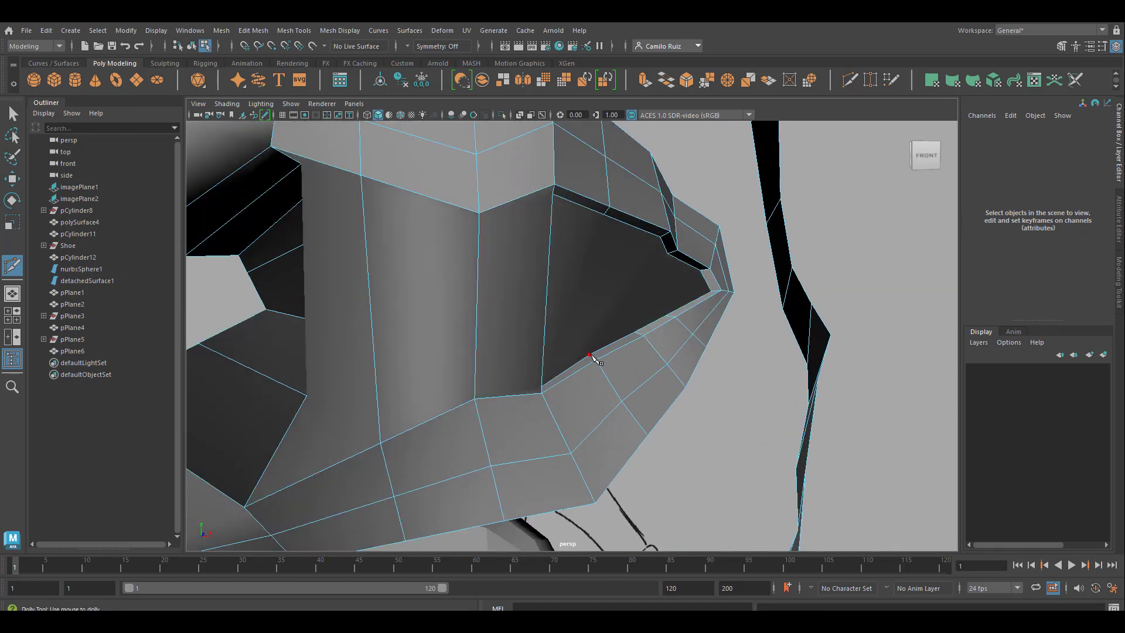
# Step: Cut three more edges across the filled mouth face, joining the remaining opposite upper and lower lip vertices towards the mouth's narrow end
pyautogui.click(603, 215)
pyautogui.press('Return')
pyautogui.click(635, 332)
pyautogui.click(661, 237)
pyautogui.press('Return')
pyautogui.click(666, 315)
pyautogui.click(667, 254)
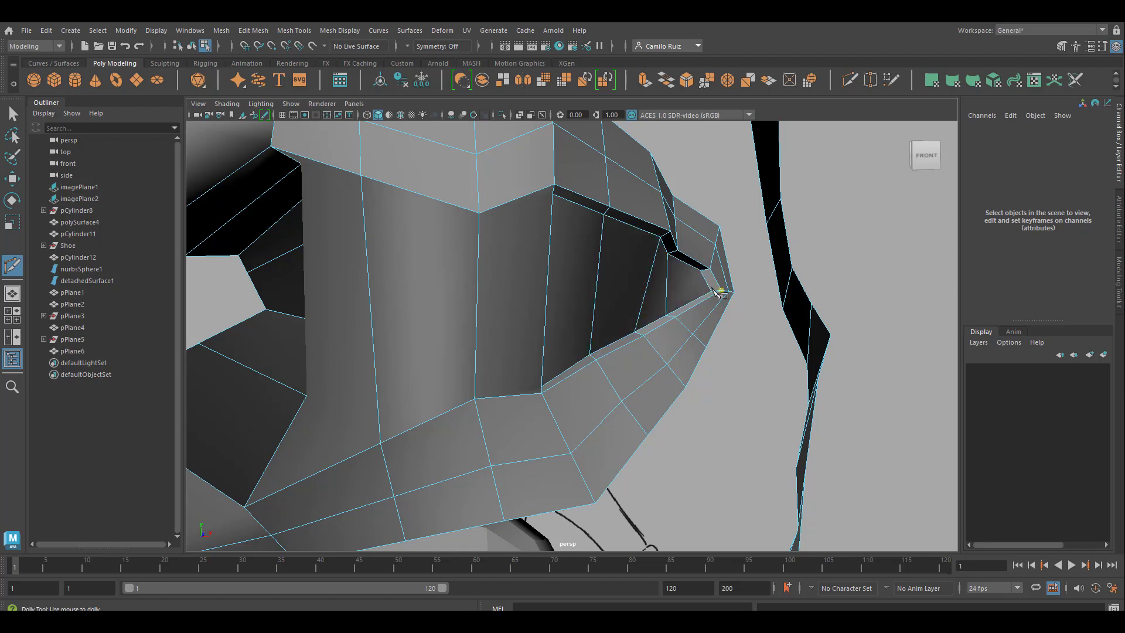
# Step: Cut two horizontal edge rows across the filled mouth face, from the inner lip vertices at its narrow end back to the strip's open border
pyautogui.click(380, 443)
pyautogui.hotkey('ctrl', 'z')
pyautogui.click(713, 291)
pyautogui.keyDown('alt'); pyautogui.moveTo(586, 310); pyautogui.dragTo(750, 332, button='middle'); pyautogui.keyUp('alt')
pyautogui.click(440, 339)
pyautogui.press('Return')
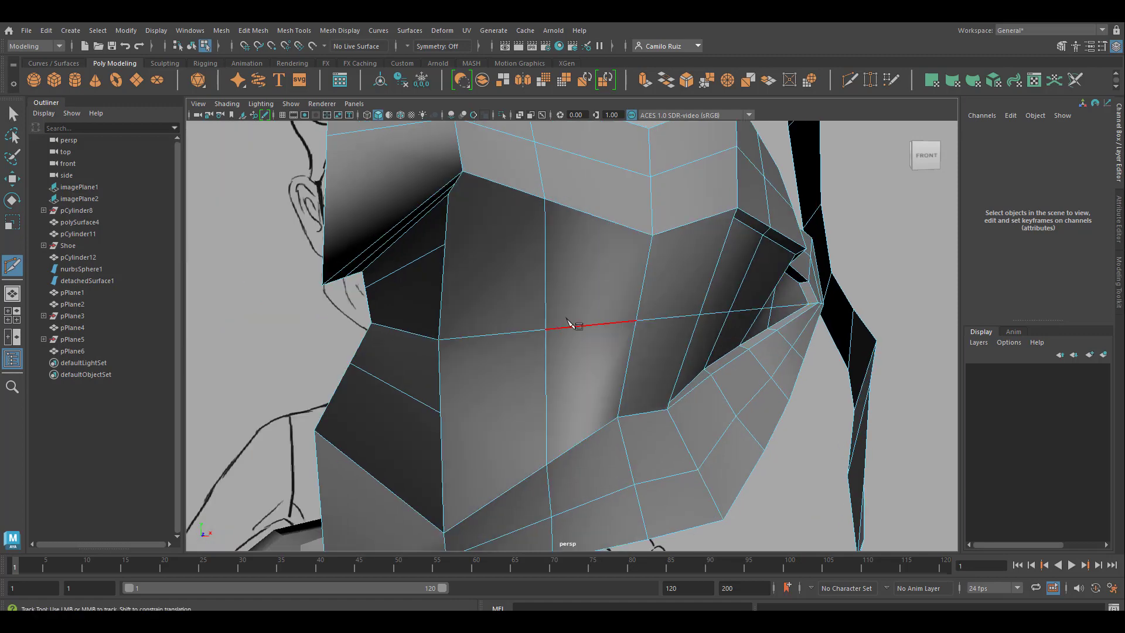
pyautogui.keyDown('alt'); pyautogui.moveTo(441, 413); pyautogui.dragTo(563, 369); pyautogui.keyUp('alt')
pyautogui.hotkey('ctrl', 'z')
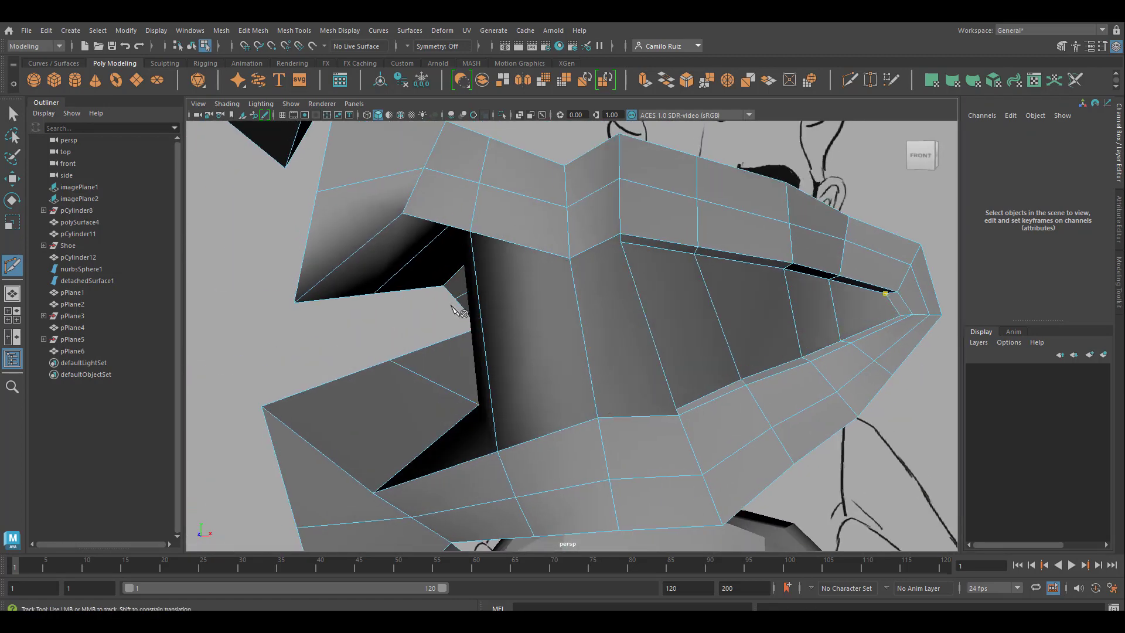
pyautogui.keyDown('alt'); pyautogui.moveTo(456, 309); pyautogui.dragTo(483, 475); pyautogui.keyUp('alt')
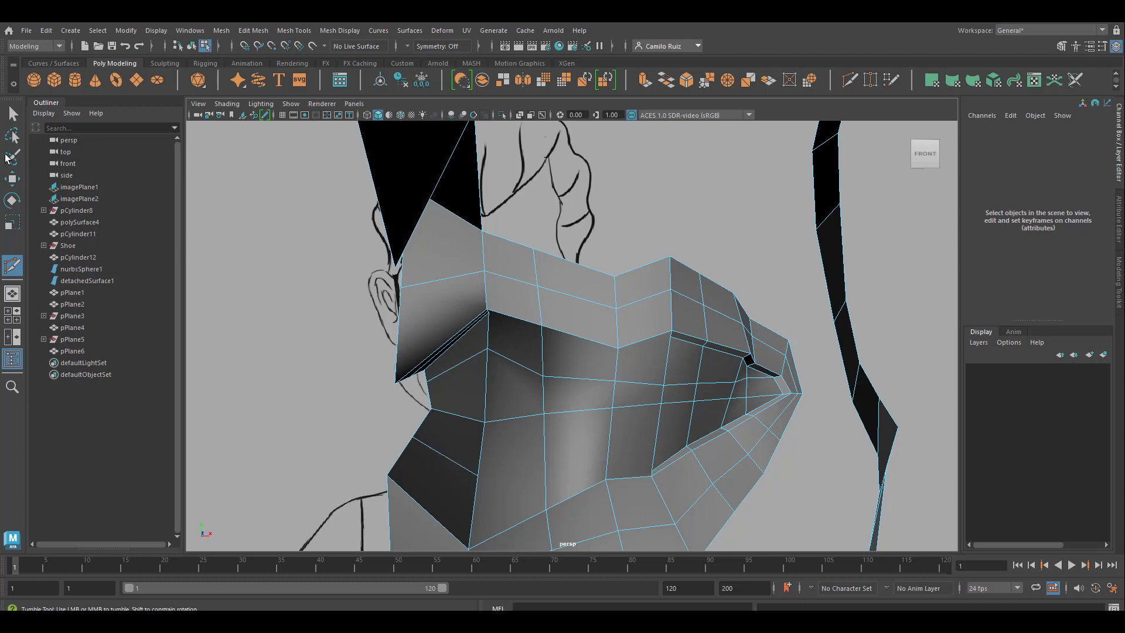
# Step: Delete the single crosswise edge on the dark lower part of the strip, along with its leftover vertex on the inner side
pyautogui.click(13, 113)
pyautogui.moveTo(450, 461); pyautogui.dragTo(450, 253, button='right')
pyautogui.click(464, 460)
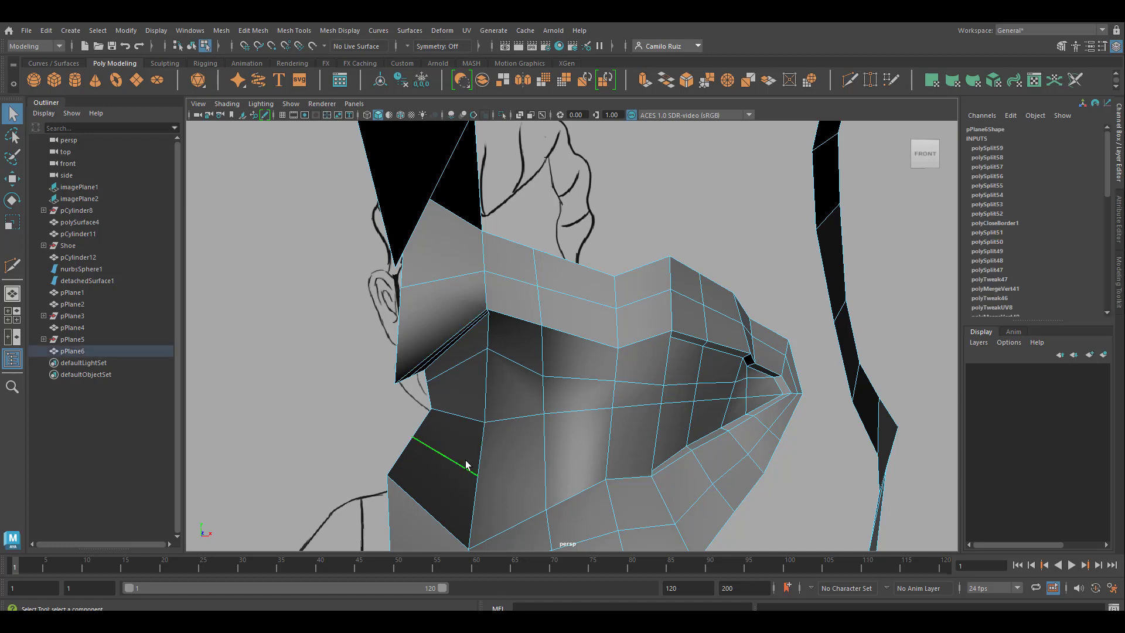
pyautogui.press('Delete')
pyautogui.moveTo(483, 459); pyautogui.dragTo(428, 284, button='right')
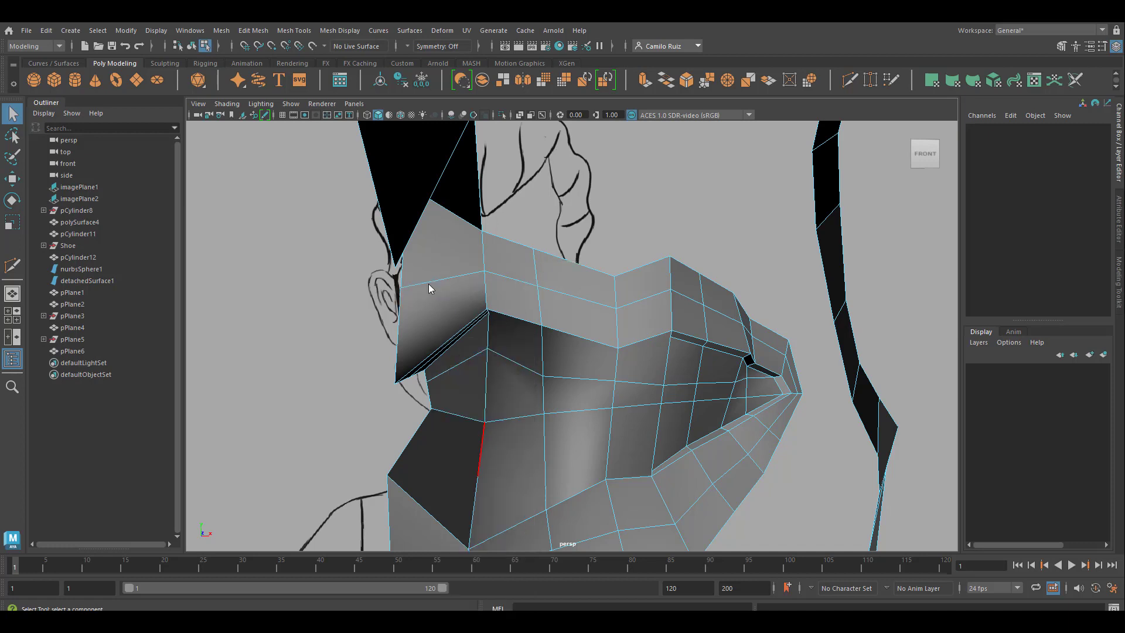
pyautogui.click(477, 475)
pyautogui.press('Delete')
pyautogui.click(850, 88)
pyautogui.click(610, 435)
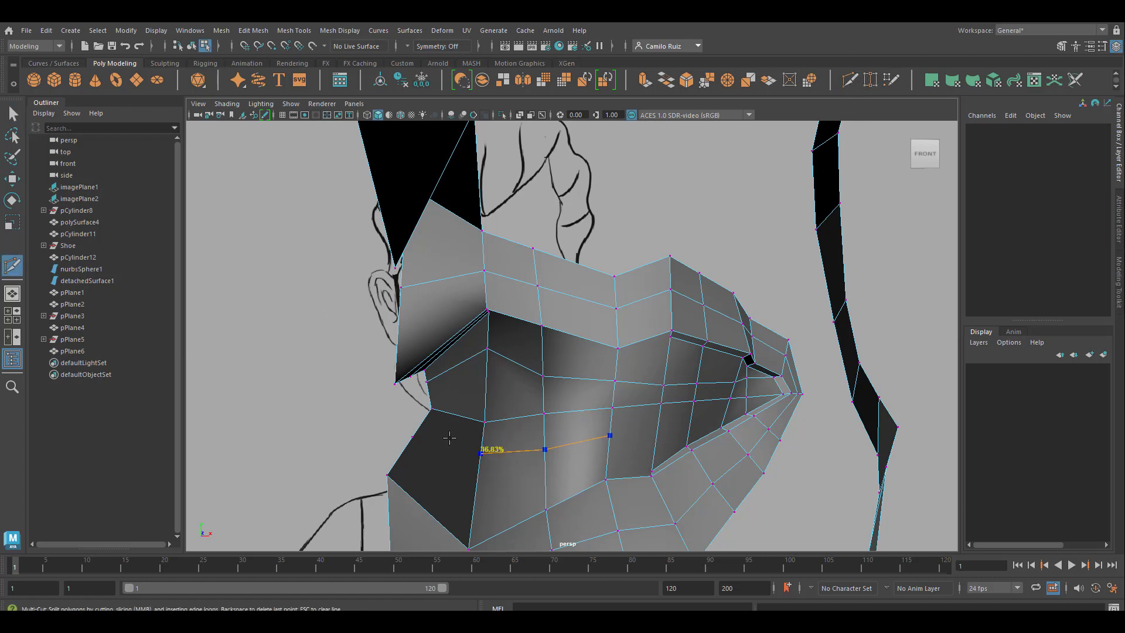
pyautogui.press('Escape')
pyautogui.press('q')
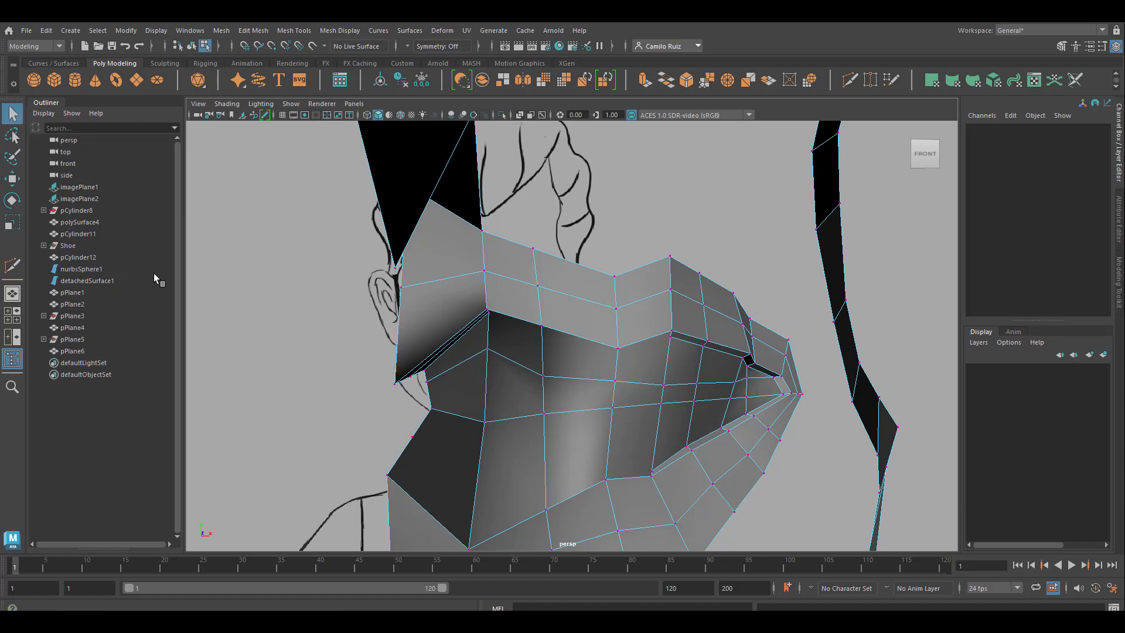
# Step: Remove the leftover vertex on the open border of the dark lower part of the strip
pyautogui.click(411, 437)
pyautogui.click(410, 439)
pyautogui.click(851, 79)
pyautogui.click(609, 443)
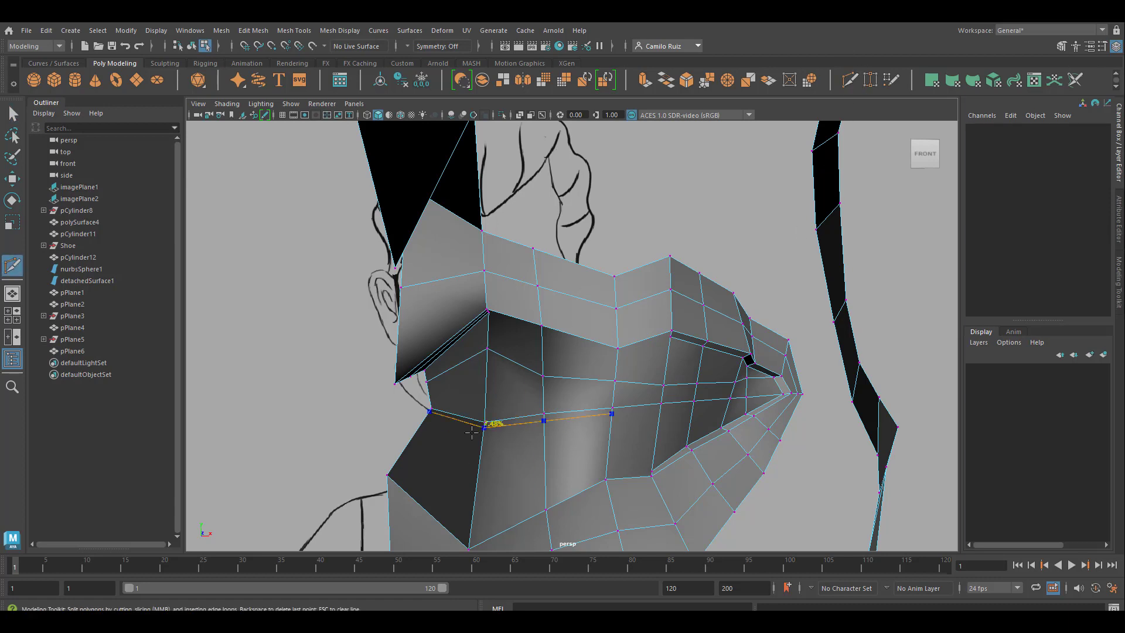
pyautogui.click(545, 460)
pyautogui.click(479, 465)
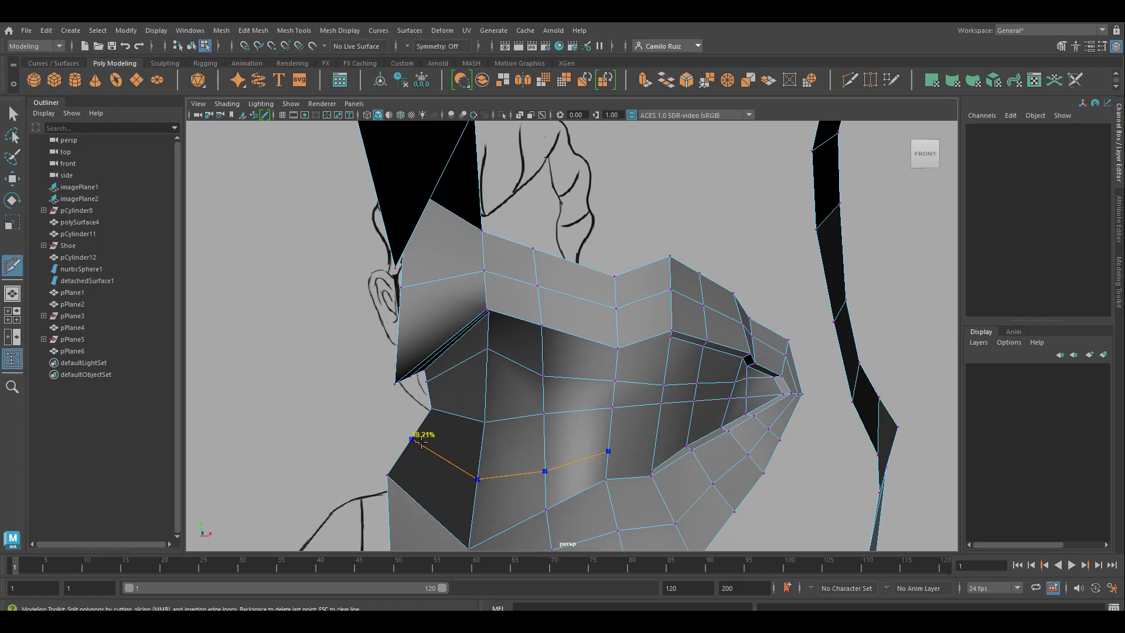
pyautogui.press('Escape')
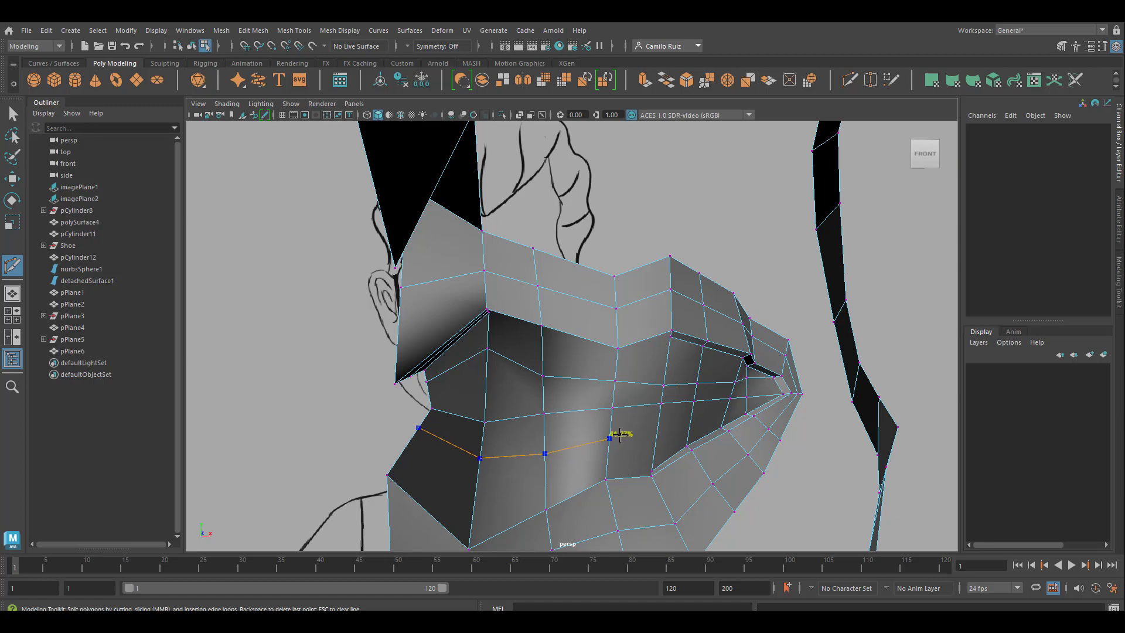
pyautogui.moveTo(645, 494)
pyautogui.keyDown('alt'); pyautogui.mouseDown()
pyautogui.moveTo(655, 510)
pyautogui.moveTo(628, 477)
pyautogui.moveTo(677, 457)
pyautogui.moveTo(683, 408)
pyautogui.moveTo(674, 448)
pyautogui.moveTo(671, 410)
pyautogui.mouseUp(); pyautogui.keyUp('alt')
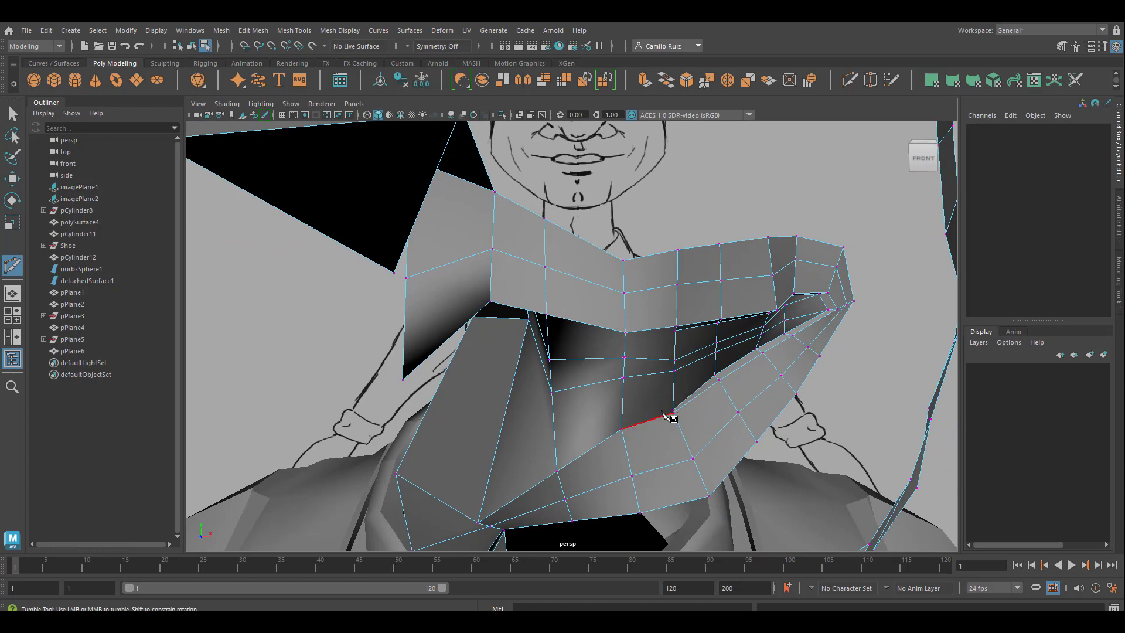
pyautogui.keyDown('ctrl'); pyautogui.moveTo(609, 411); pyautogui.dragTo(633, 407); pyautogui.keyUp('ctrl')
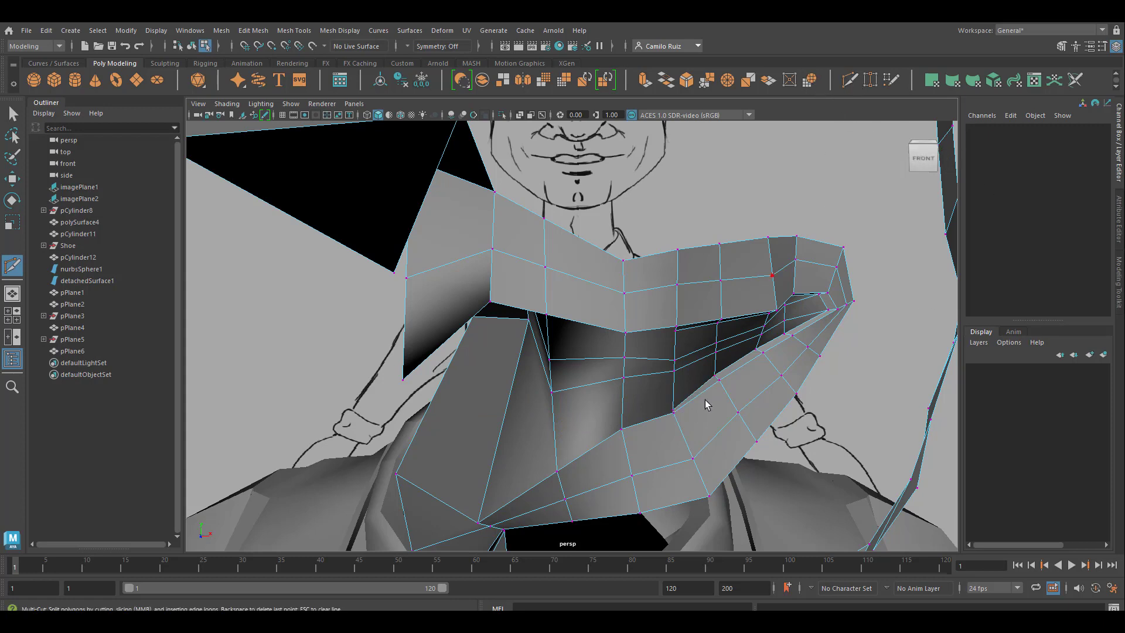
pyautogui.press('q')
# Step: Cut an edge row from the lower lip's inner vertex across the inner-mouth faces to the strip's open border with the Multi-Cut tool
pyautogui.scroll(3, 673, 418)
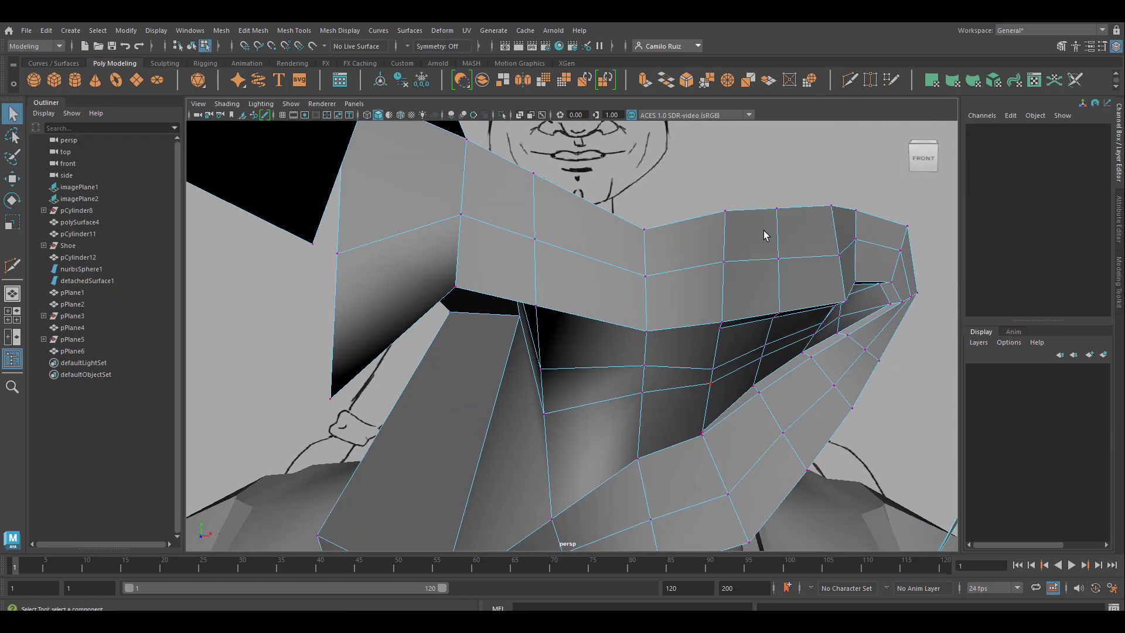
pyautogui.click(847, 80)
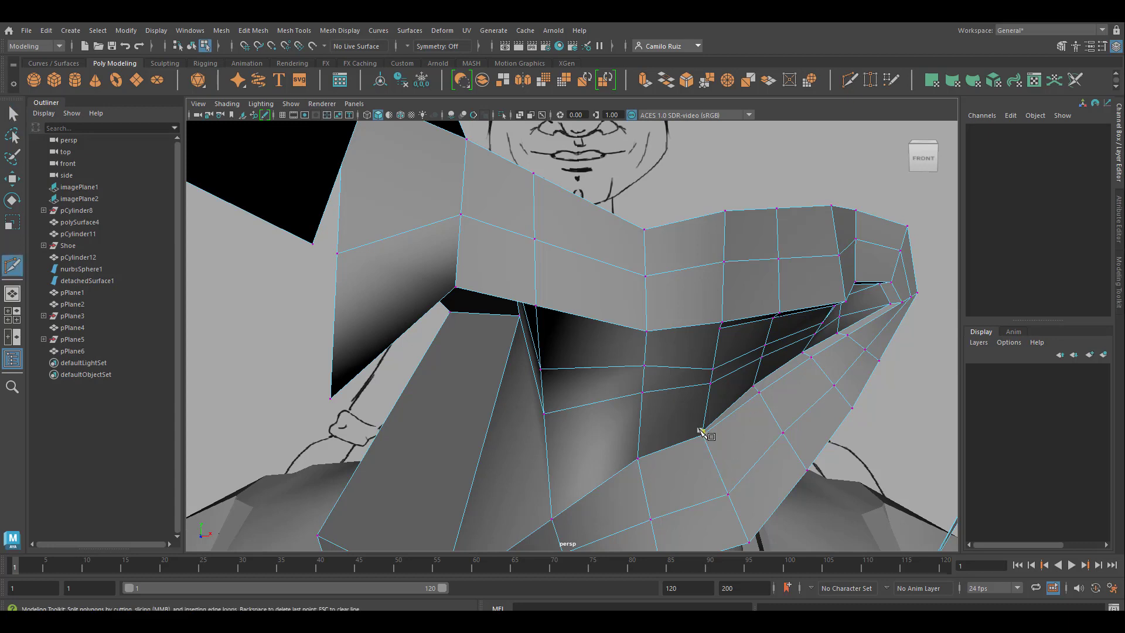
pyautogui.scroll(4, 712, 425)
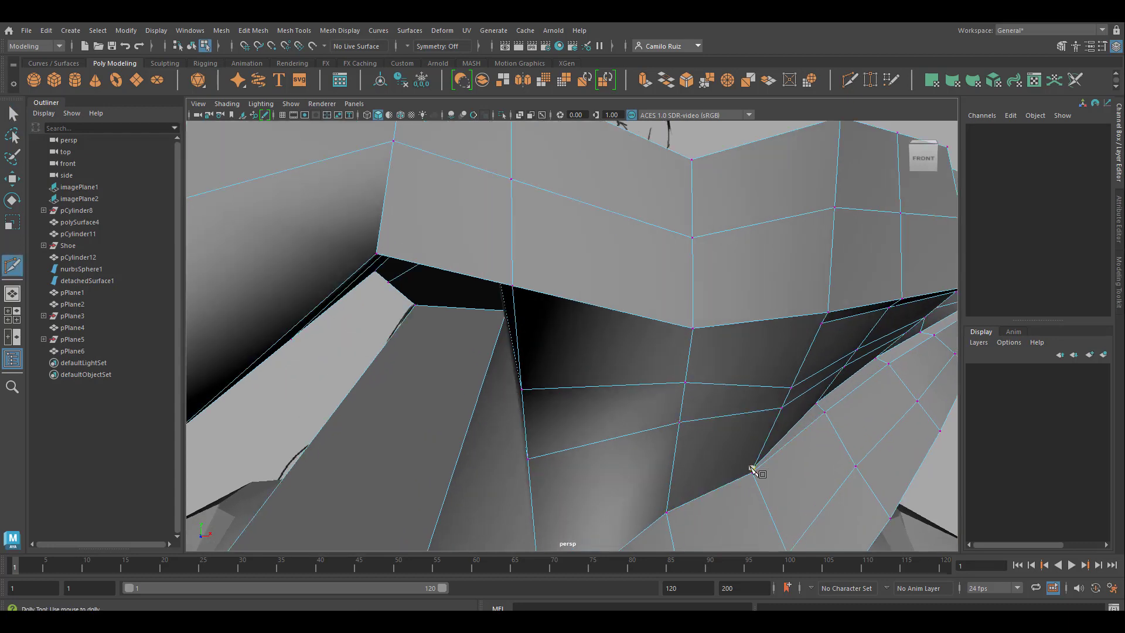
pyautogui.keyDown('alt'); pyautogui.moveTo(657, 484); pyautogui.dragTo(736, 273, button='middle'); pyautogui.keyUp('alt')
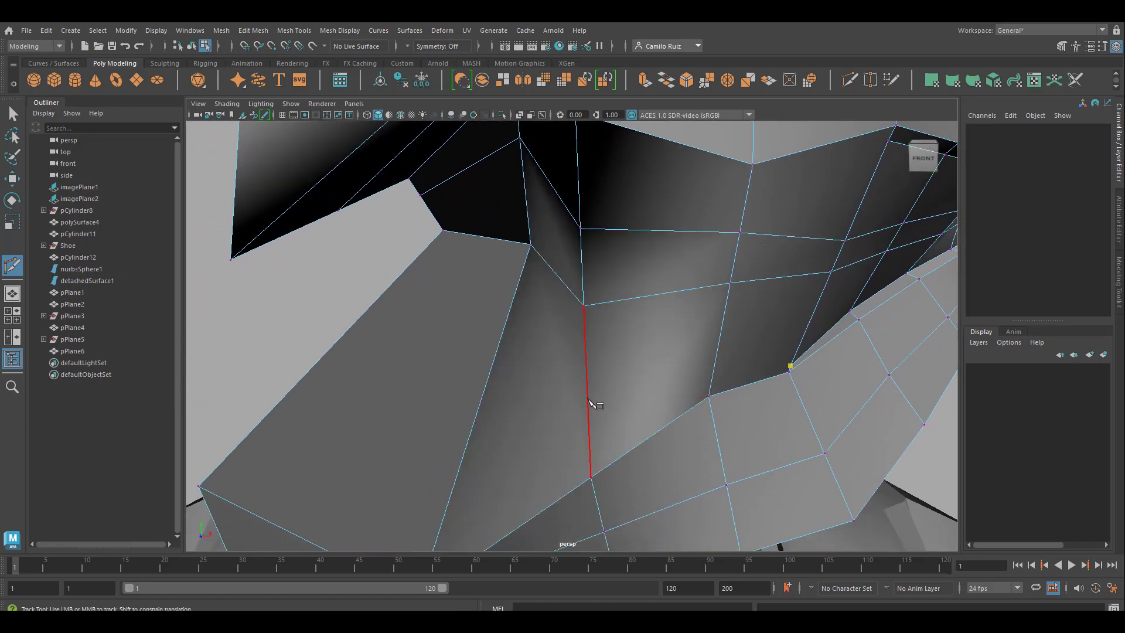
pyautogui.click(588, 399)
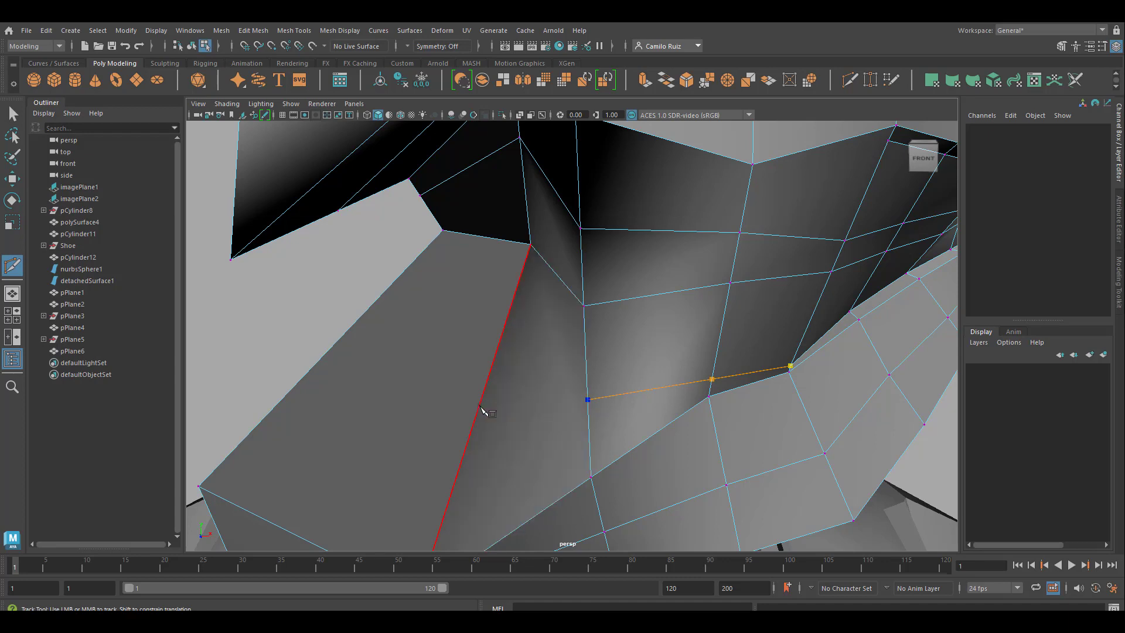
pyautogui.click(479, 408)
pyautogui.click(308, 370)
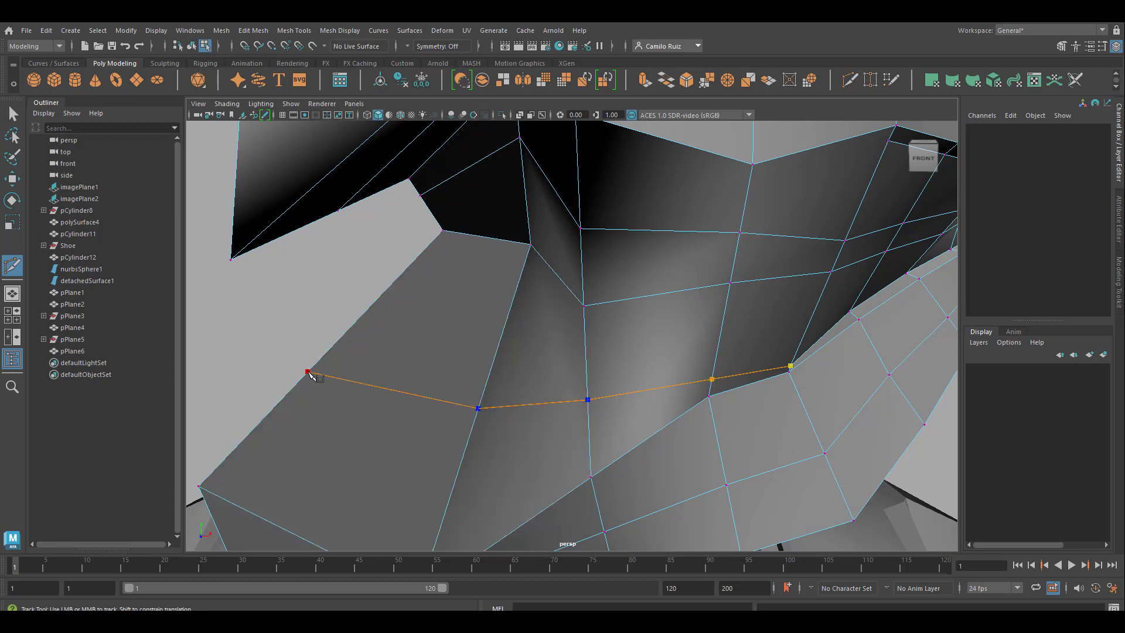
pyautogui.press('Return')
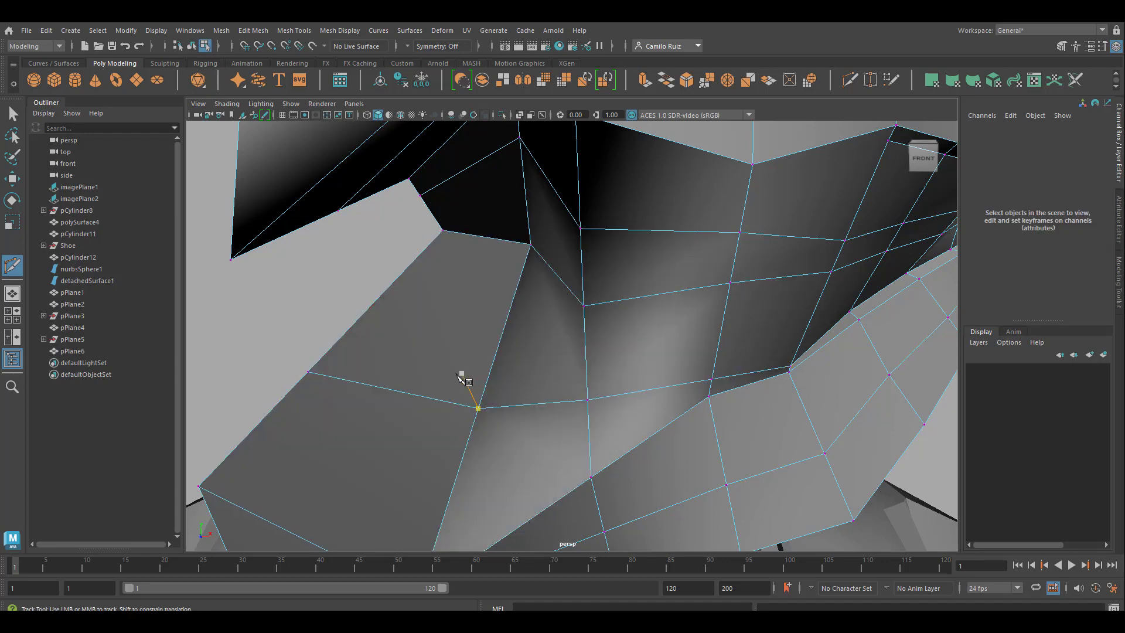
# Step: Cut a matching edge row inside the mouth just beneath the upper lip, ending at the existing vertex on the strip's inner side
pyautogui.scroll(-3, 684, 424)
pyautogui.scroll(1, 543, 404)
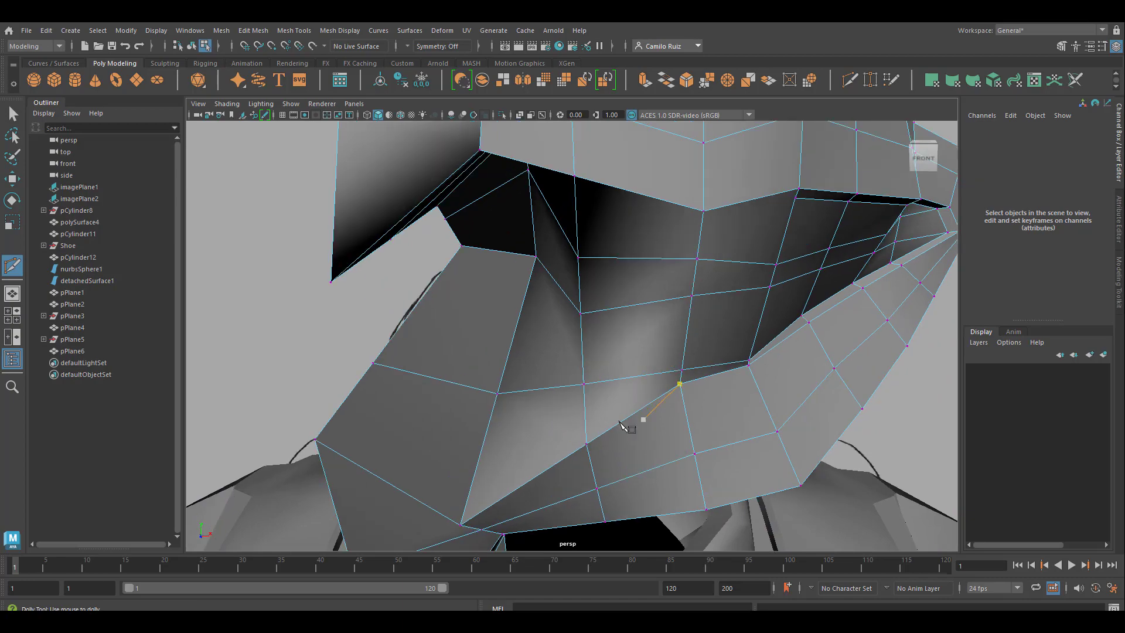
pyautogui.keyDown('alt'); pyautogui.moveTo(588, 439); pyautogui.dragTo(476, 451); pyautogui.keyUp('alt')
pyautogui.keyDown('alt'); pyautogui.moveTo(527, 333); pyautogui.dragTo(480, 423, button='middle'); pyautogui.keyUp('alt')
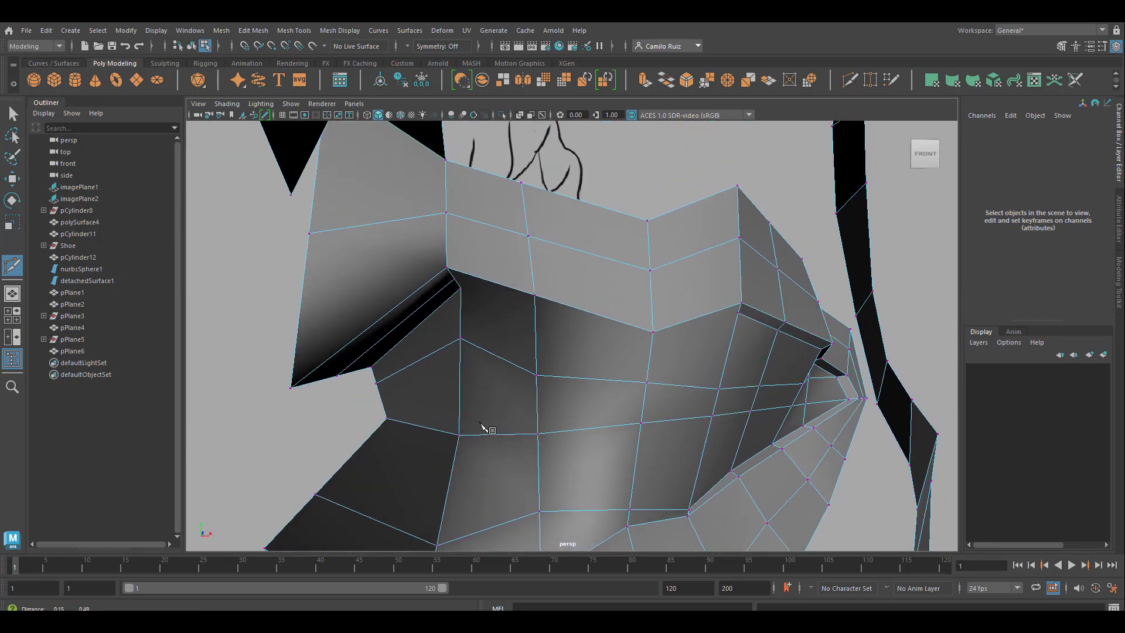
pyautogui.keyDown('alt'); pyautogui.moveTo(481, 423); pyautogui.dragTo(496, 331); pyautogui.keyUp('alt')
pyautogui.keyDown('alt'); pyautogui.moveTo(496, 402); pyautogui.dragTo(499, 378, button='middle'); pyautogui.keyUp('alt')
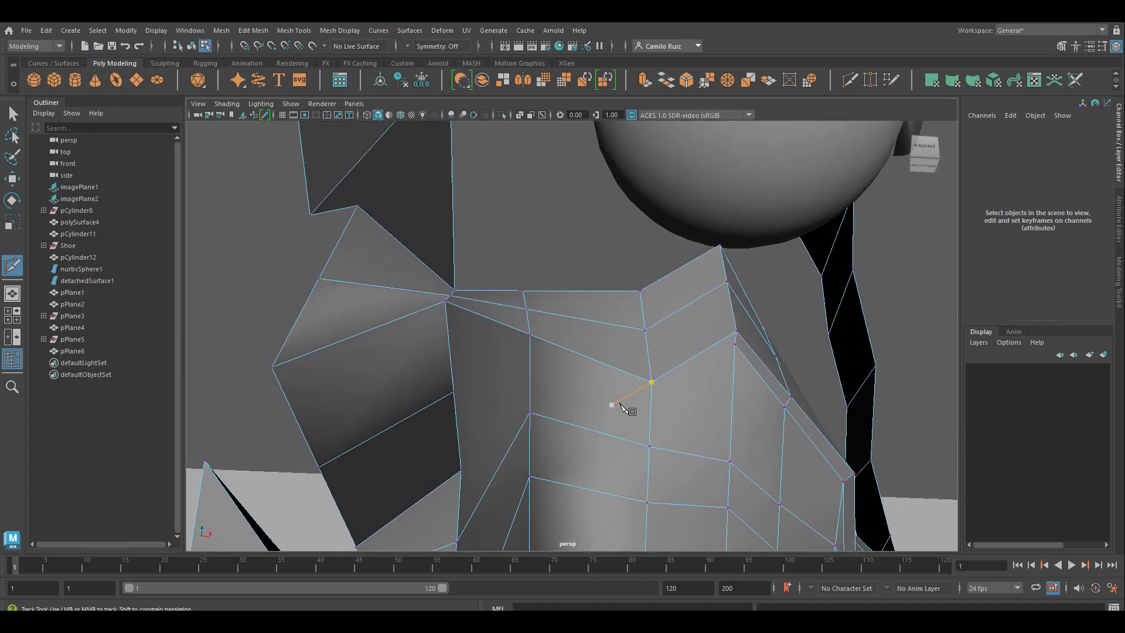
pyautogui.click(734, 346)
pyautogui.click(652, 401)
pyautogui.click(530, 352)
pyautogui.keyDown('alt'); pyautogui.moveTo(530, 352); pyautogui.dragTo(439, 351); pyautogui.keyUp('alt')
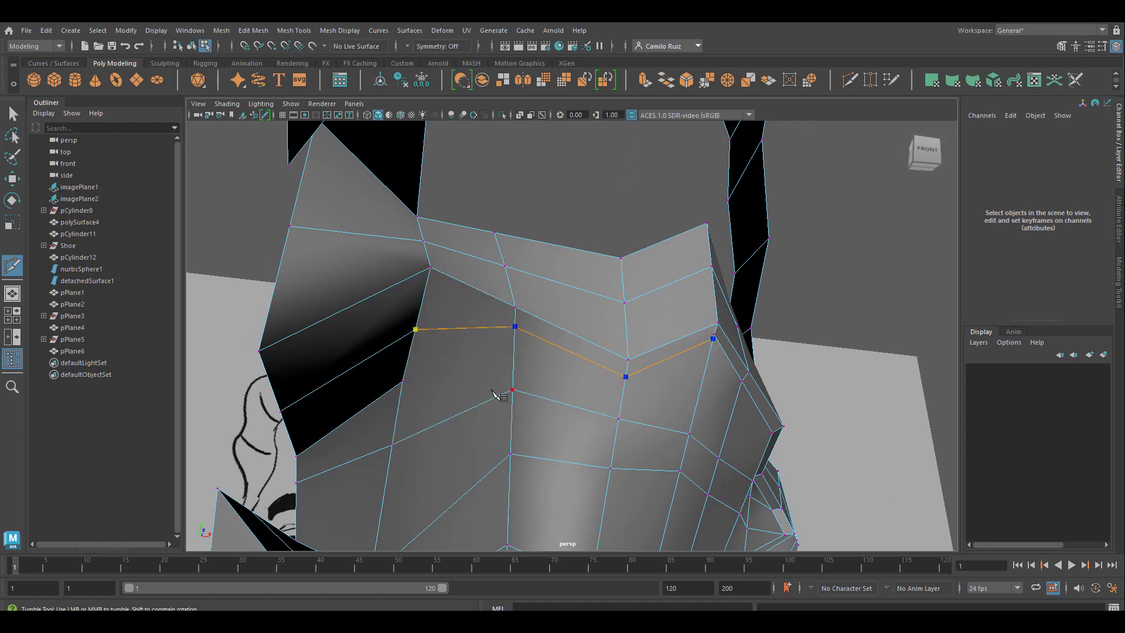
pyautogui.press('Return')
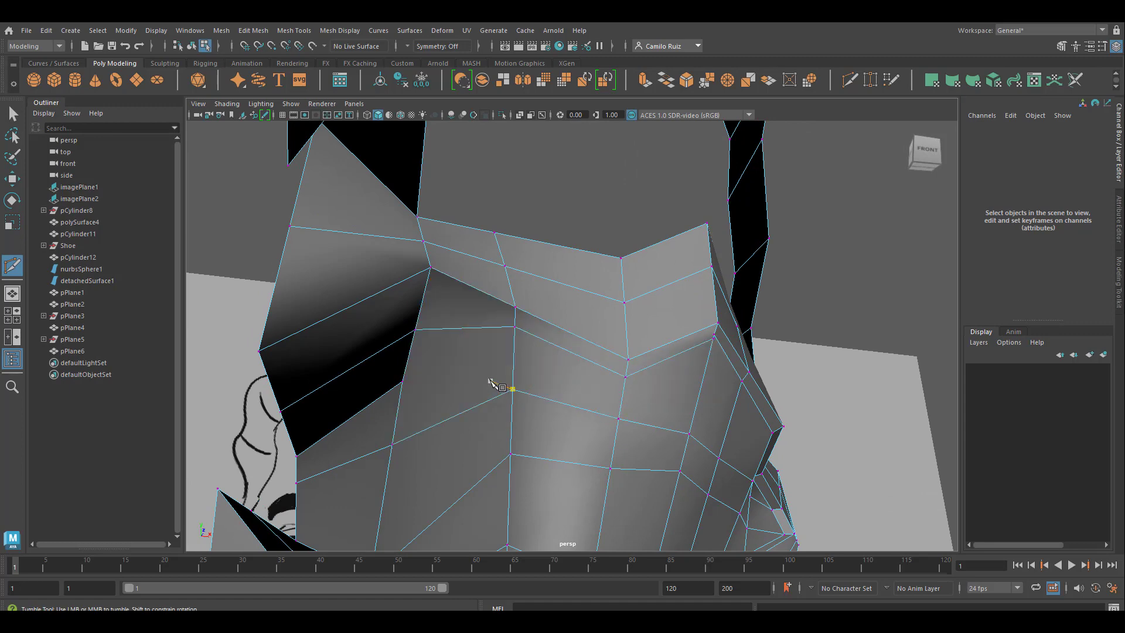
pyautogui.keyDown('alt'); pyautogui.moveTo(491, 382); pyautogui.dragTo(447, 420); pyautogui.keyUp('alt')
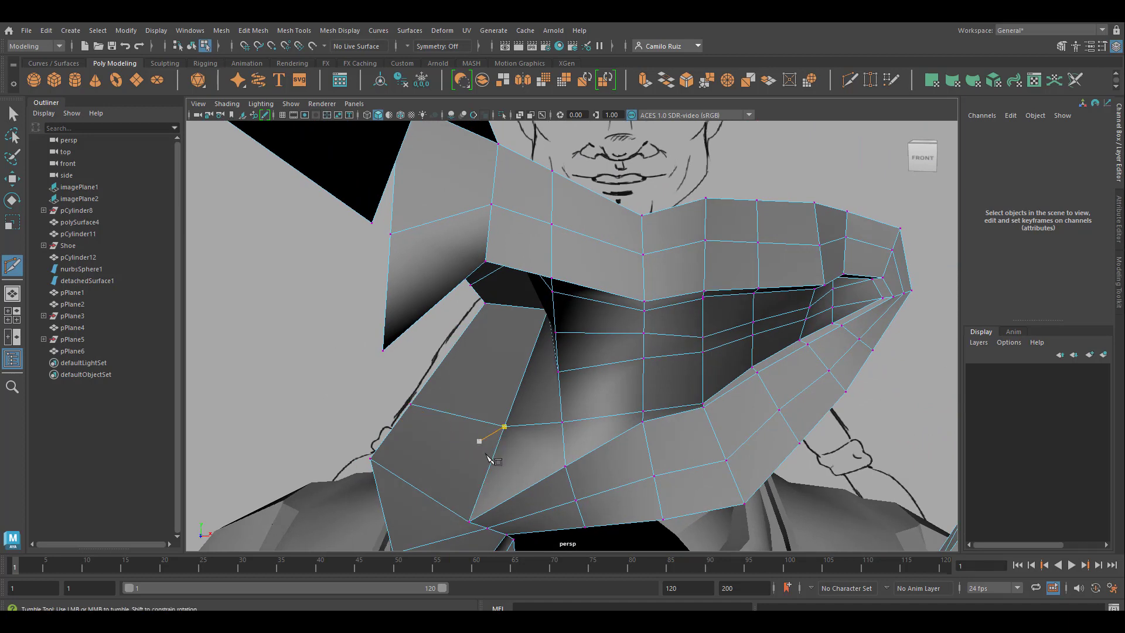
pyautogui.hotkey('ctrl', 'z')
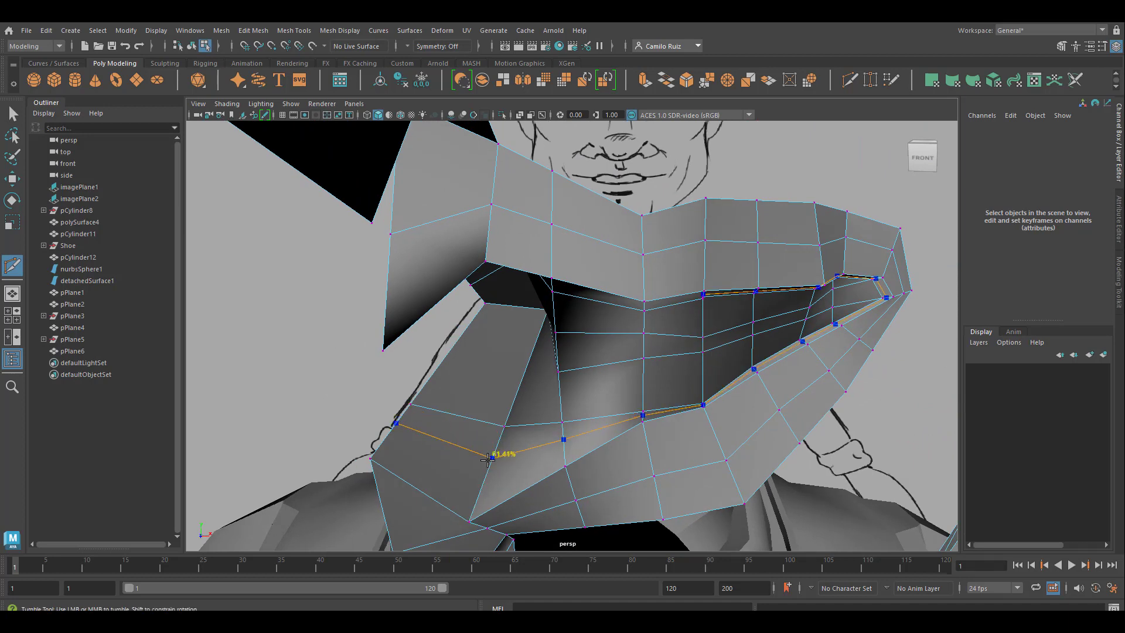
pyautogui.keyDown('alt'); pyautogui.moveTo(519, 280); pyautogui.dragTo(568, 233); pyautogui.keyUp('alt')
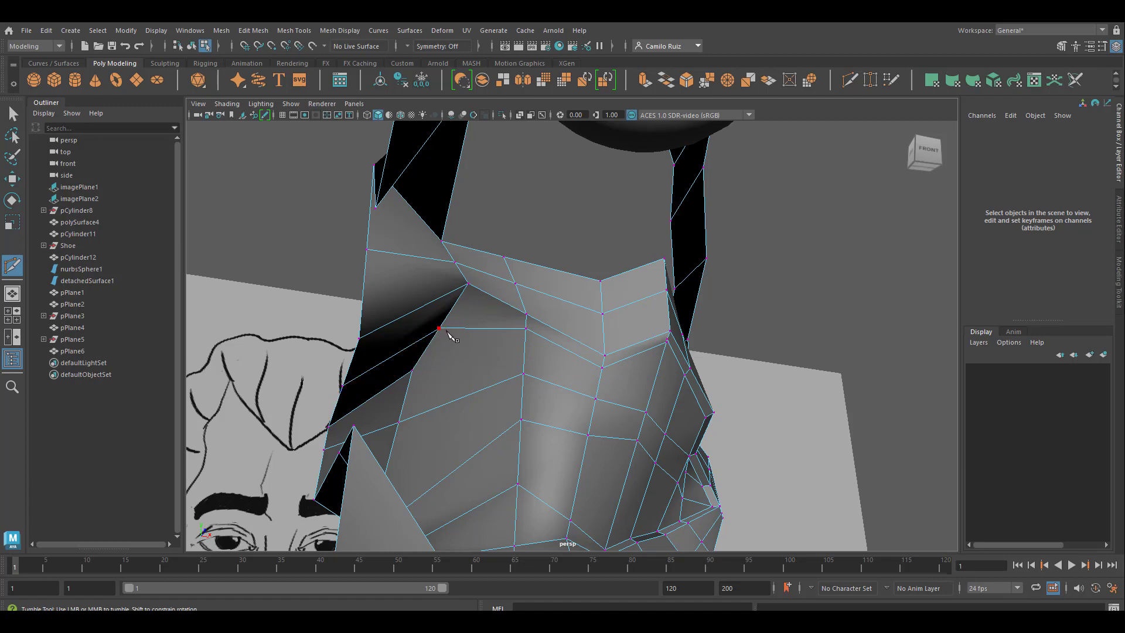
pyautogui.keyDown('alt'); pyautogui.moveTo(468, 346); pyautogui.dragTo(495, 357); pyautogui.keyUp('alt')
pyautogui.hotkey('ctrl', 'z')
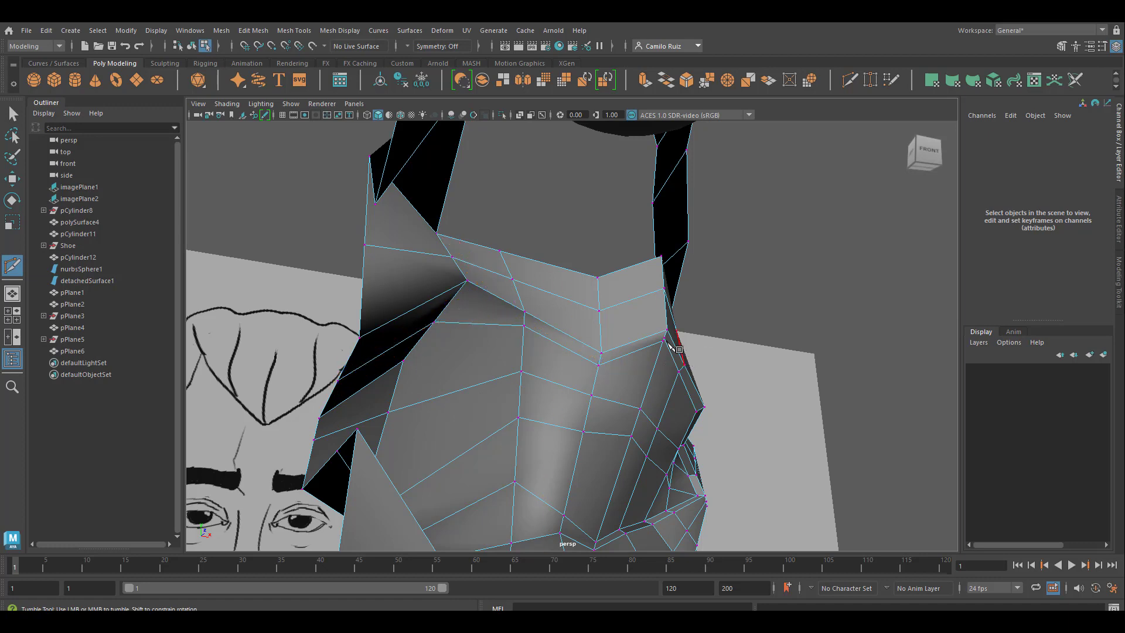
# Step: Weld the front end vertex of the new upper row to the adjacent inner lip vertex with the Target Weld tool
pyautogui.scroll(4, 682, 346)
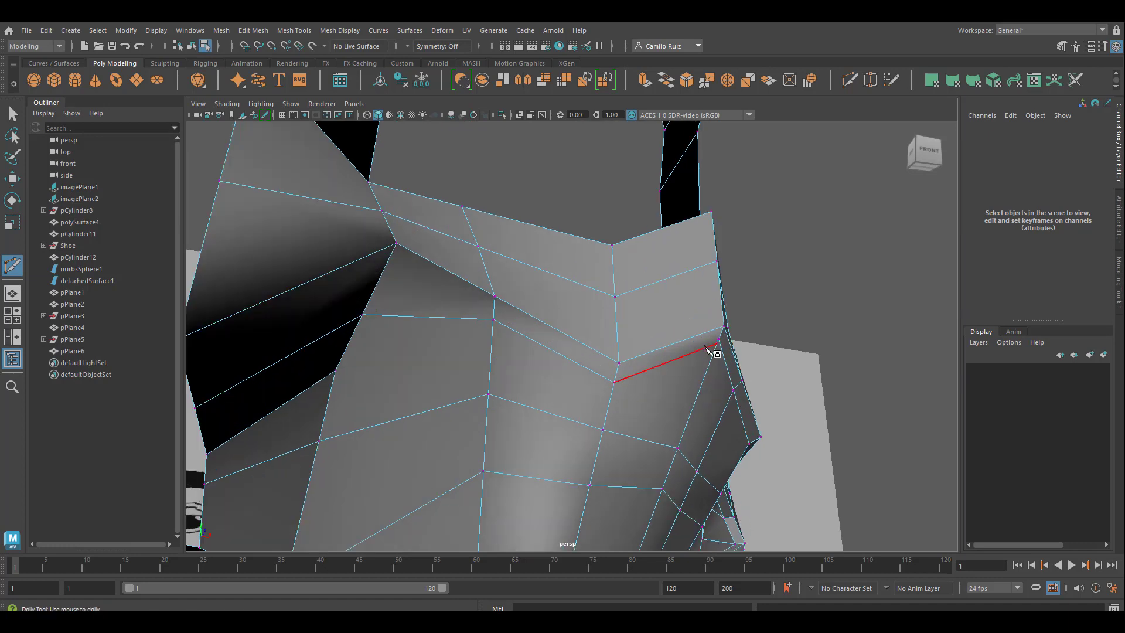
pyautogui.keyDown('alt'); pyautogui.moveTo(763, 348); pyautogui.dragTo(551, 377, button='middle'); pyautogui.keyUp('alt')
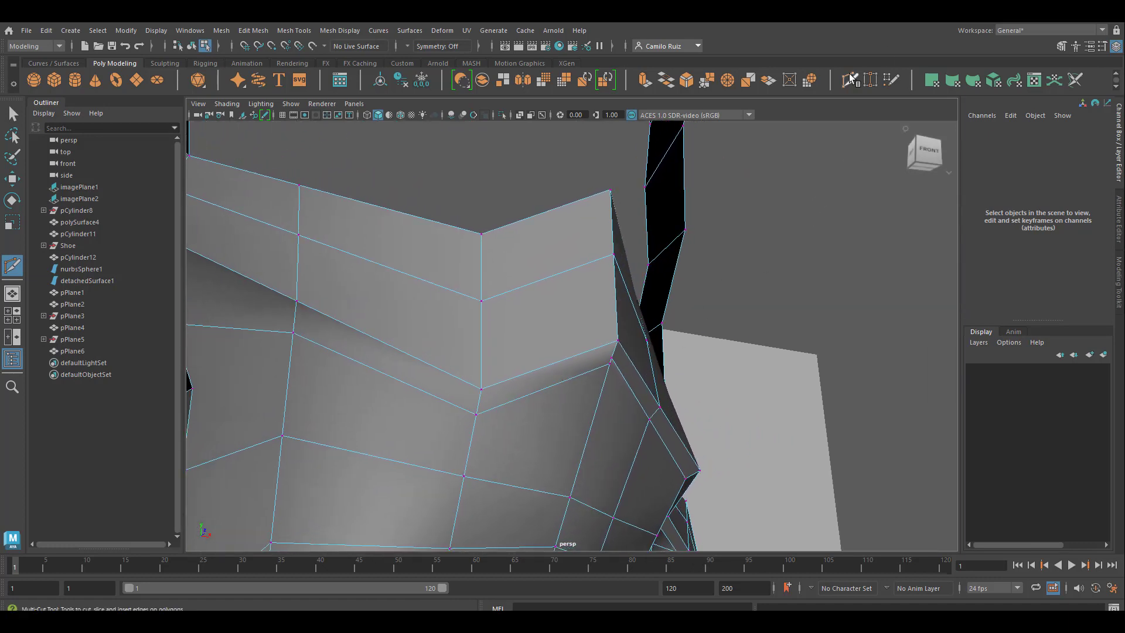
pyautogui.click(869, 79)
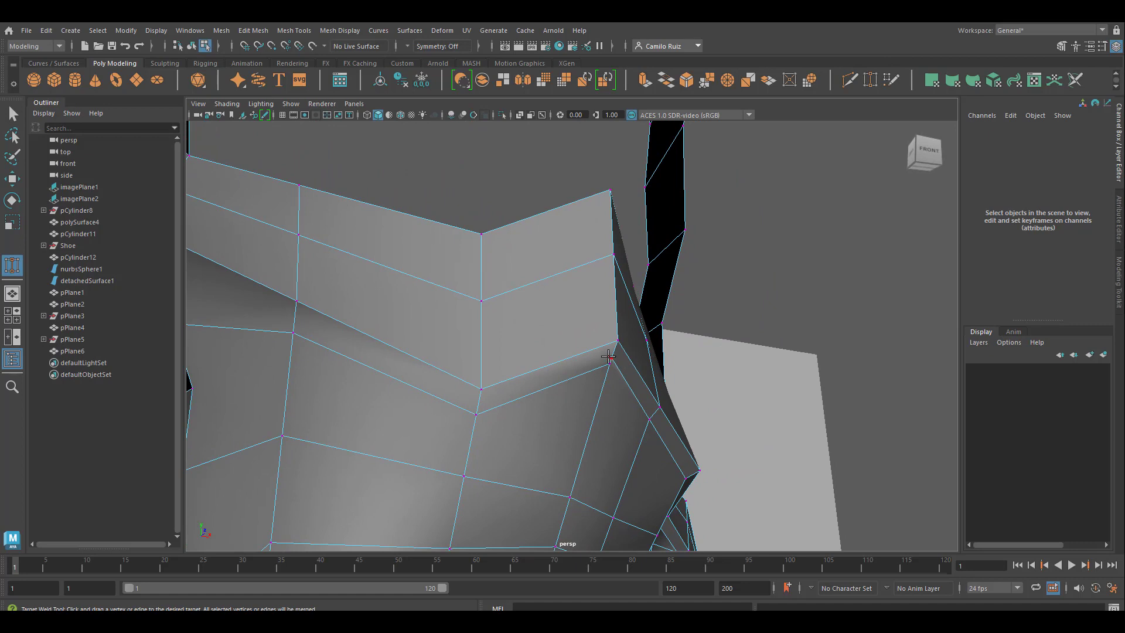
pyautogui.moveTo(610, 360); pyautogui.dragTo(609, 364)
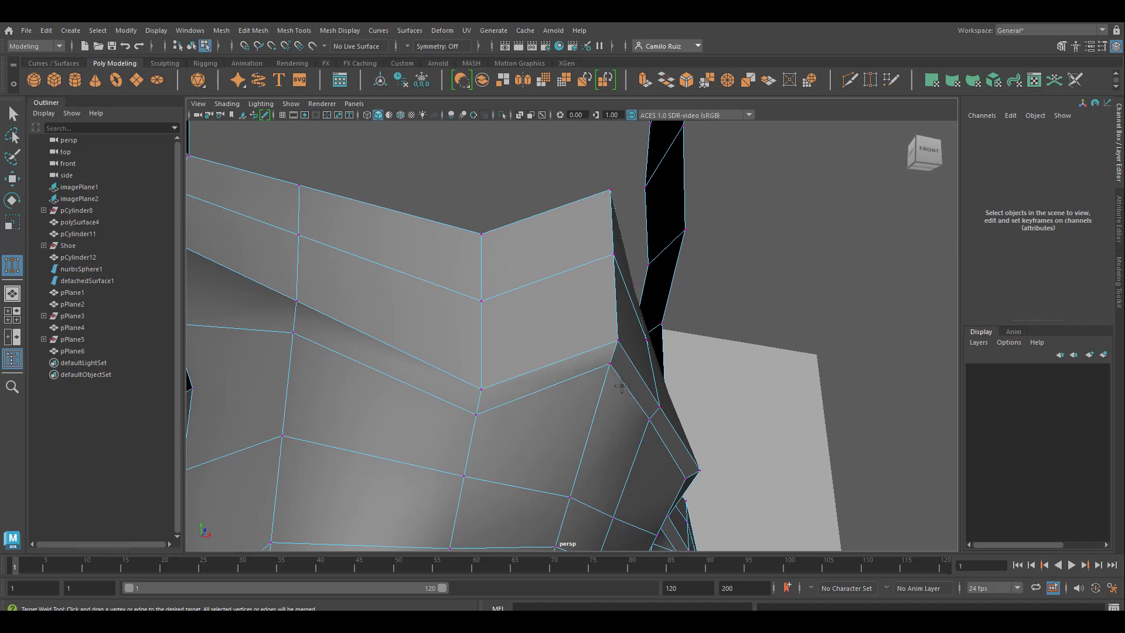
pyautogui.keyDown('alt'); pyautogui.moveTo(569, 461); pyautogui.dragTo(682, 343, button='middle'); pyautogui.keyUp('alt')
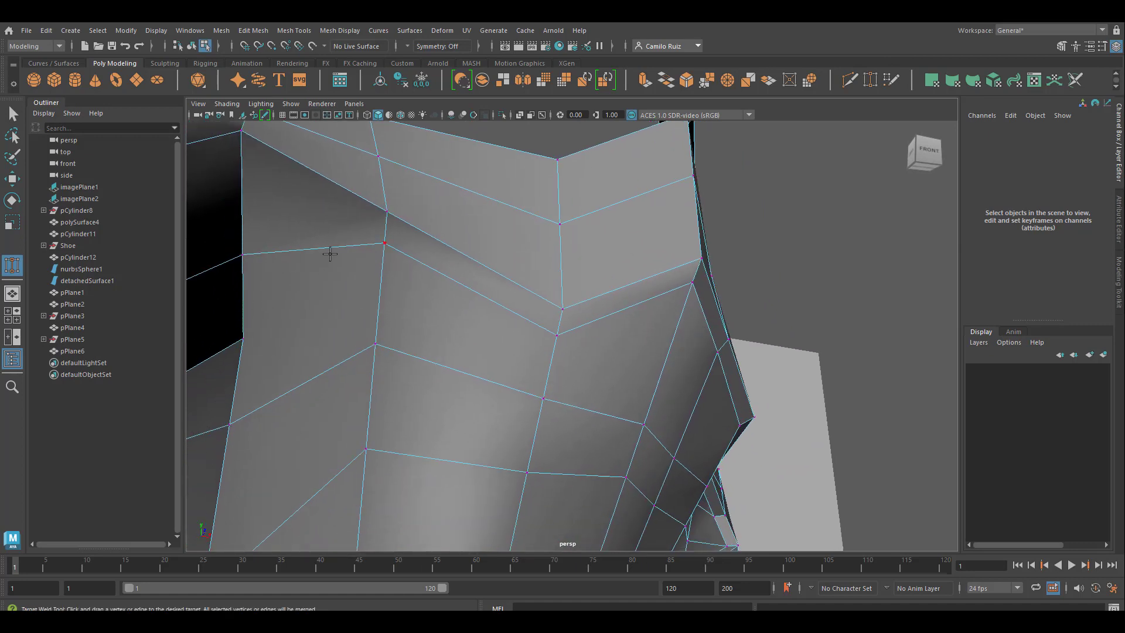
# Step: Examine the edge flow inside the mouth, previewing where another Multi-Cut row could run between the upper and lower lips
pyautogui.click(849, 79)
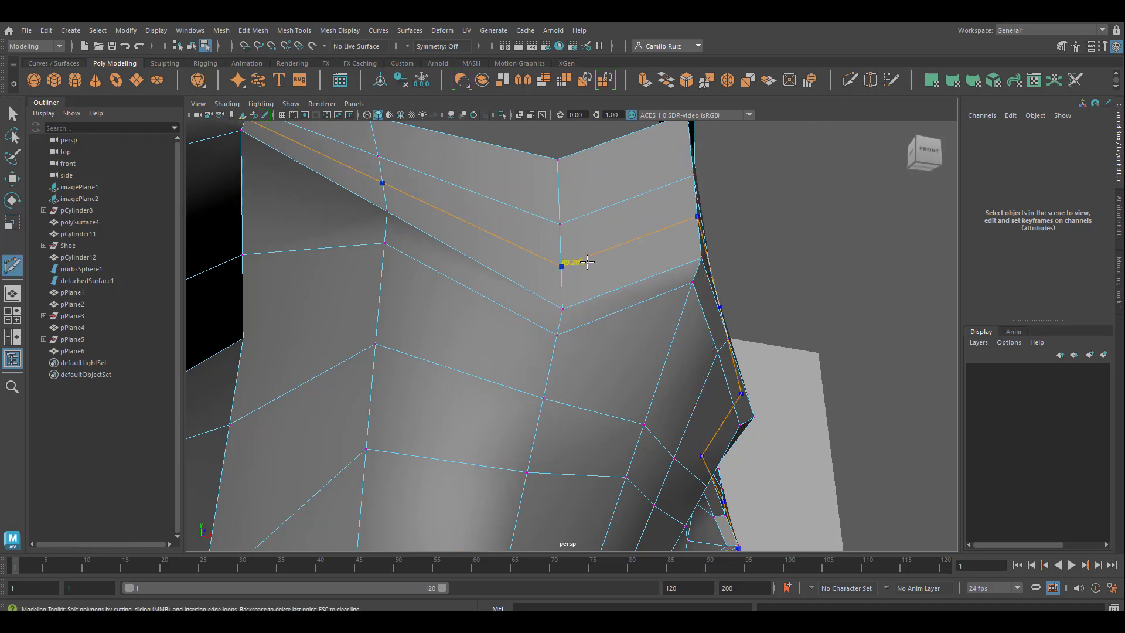
pyautogui.keyDown('alt'); pyautogui.moveTo(612, 304); pyautogui.dragTo(498, 400); pyautogui.keyUp('alt')
pyautogui.click(495, 398)
pyautogui.scroll(2, 507, 399)
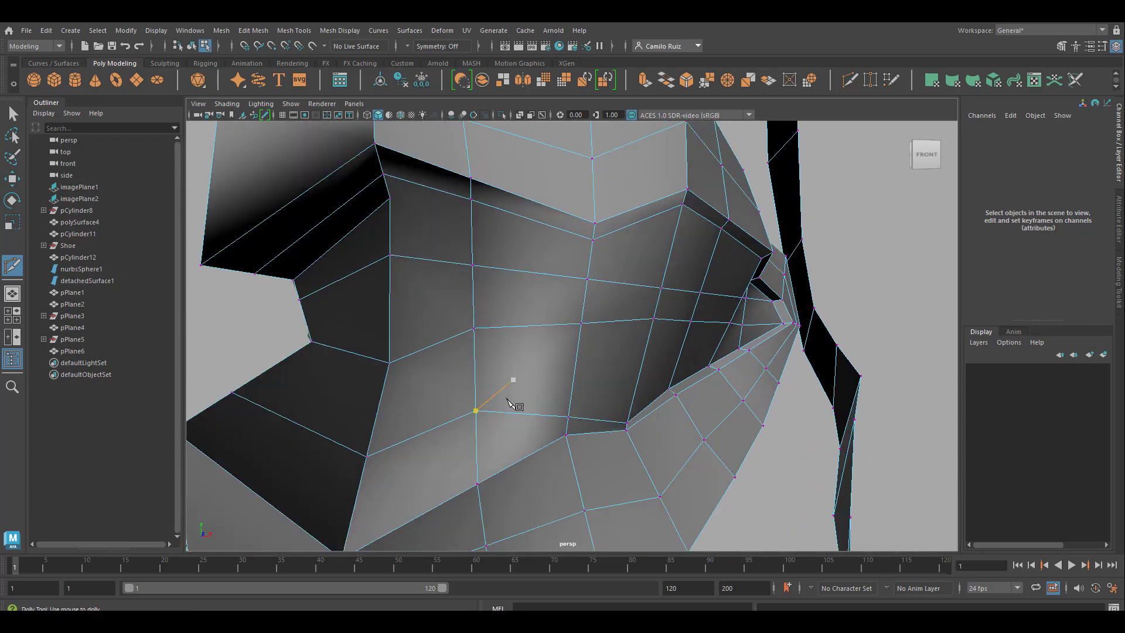
pyautogui.scroll(1, 507, 400)
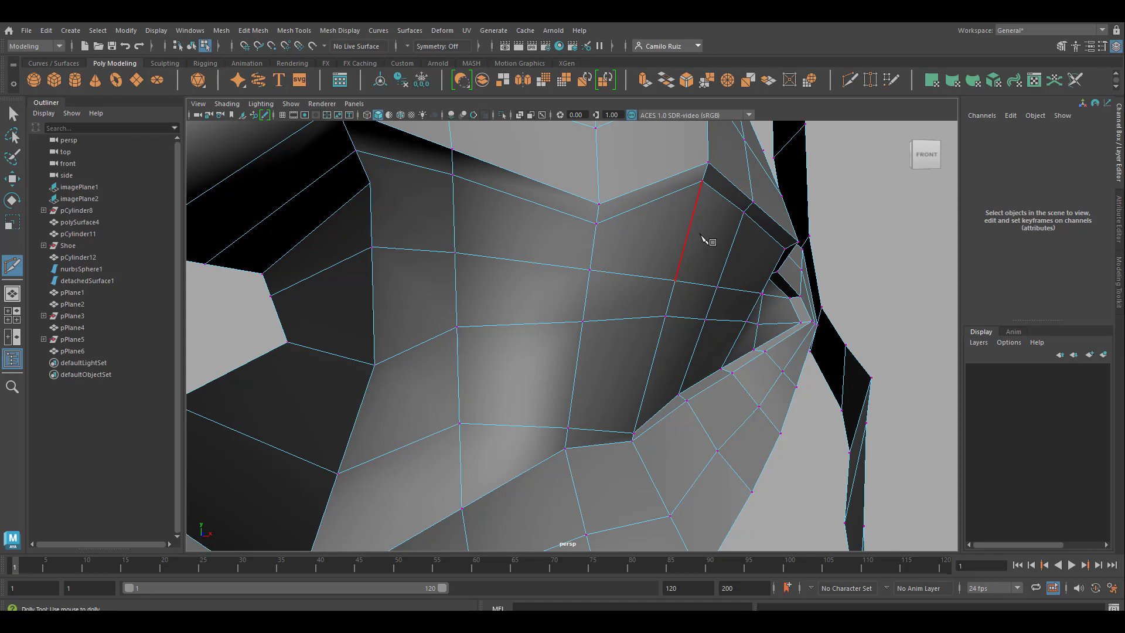
pyautogui.keyDown('alt'); pyautogui.moveTo(701, 236); pyautogui.dragTo(448, 320); pyautogui.keyUp('alt')
pyautogui.keyDown('alt'); pyautogui.moveTo(427, 309); pyautogui.dragTo(513, 325, button='middle'); pyautogui.keyUp('alt')
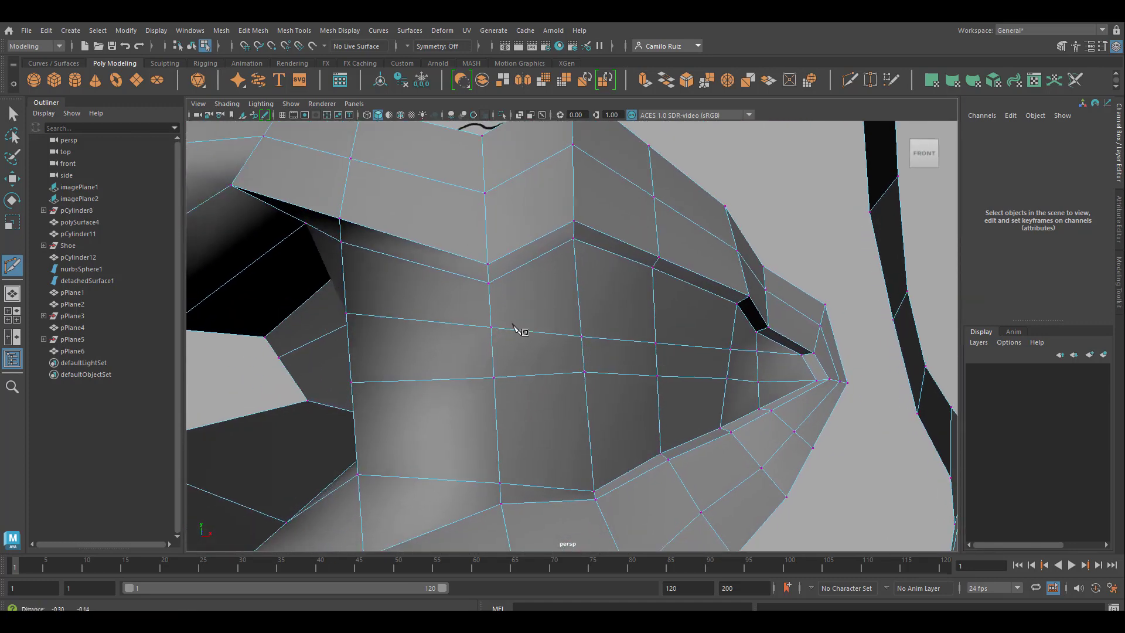
pyautogui.keyDown('alt'); pyautogui.moveTo(513, 327); pyautogui.dragTo(555, 259); pyautogui.keyUp('alt')
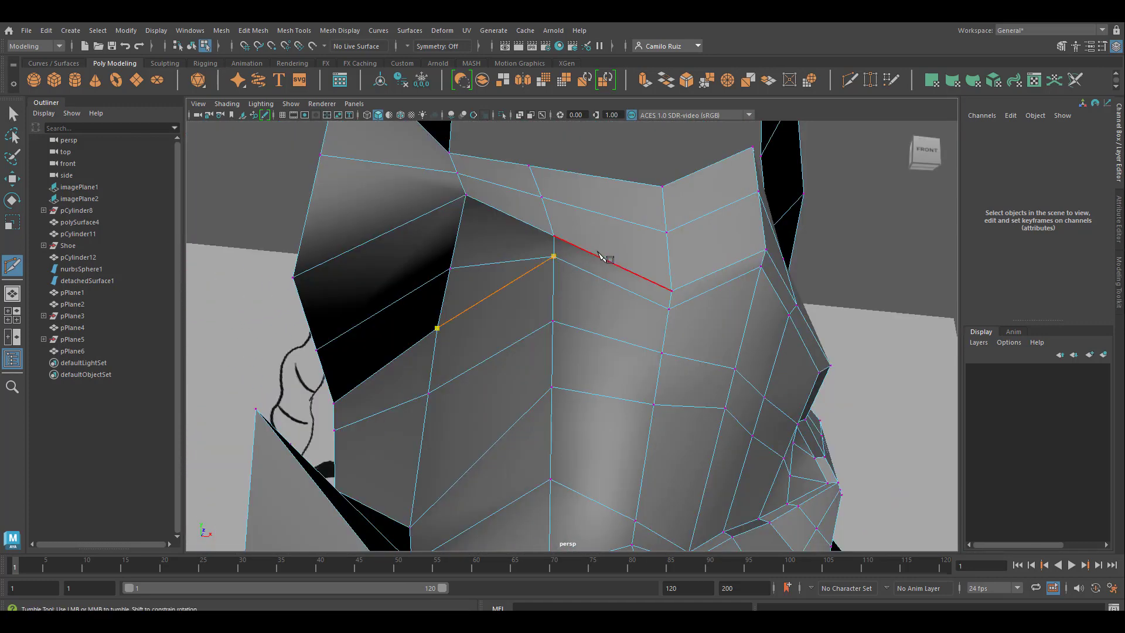
pyautogui.rightClick(628, 250)
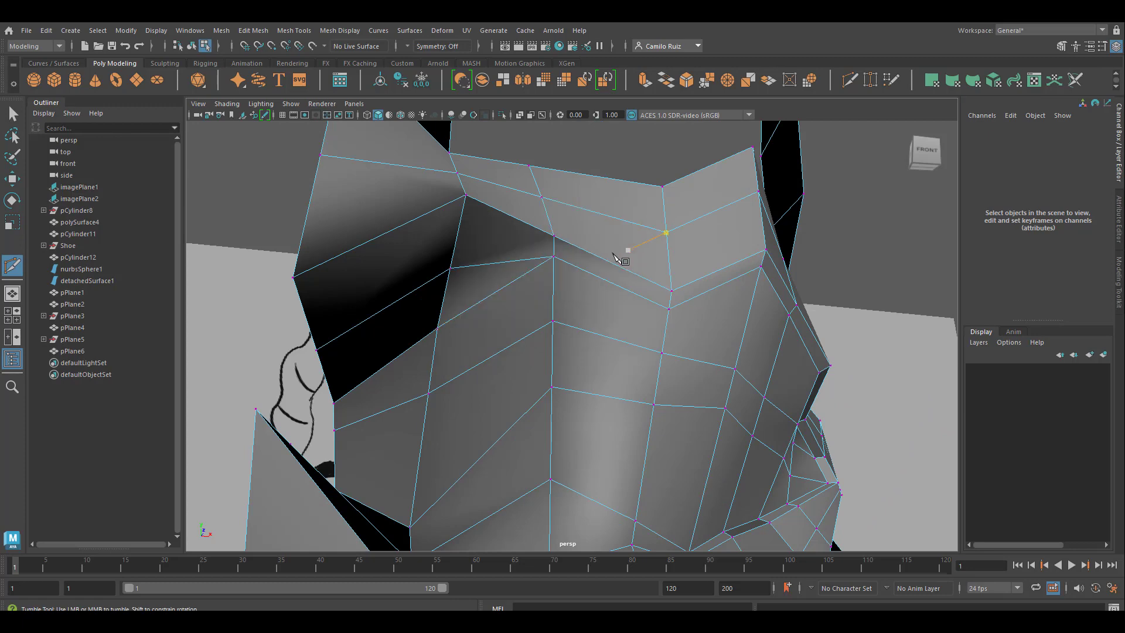
pyautogui.keyDown('alt'); pyautogui.moveTo(614, 255); pyautogui.dragTo(572, 389); pyautogui.keyUp('alt')
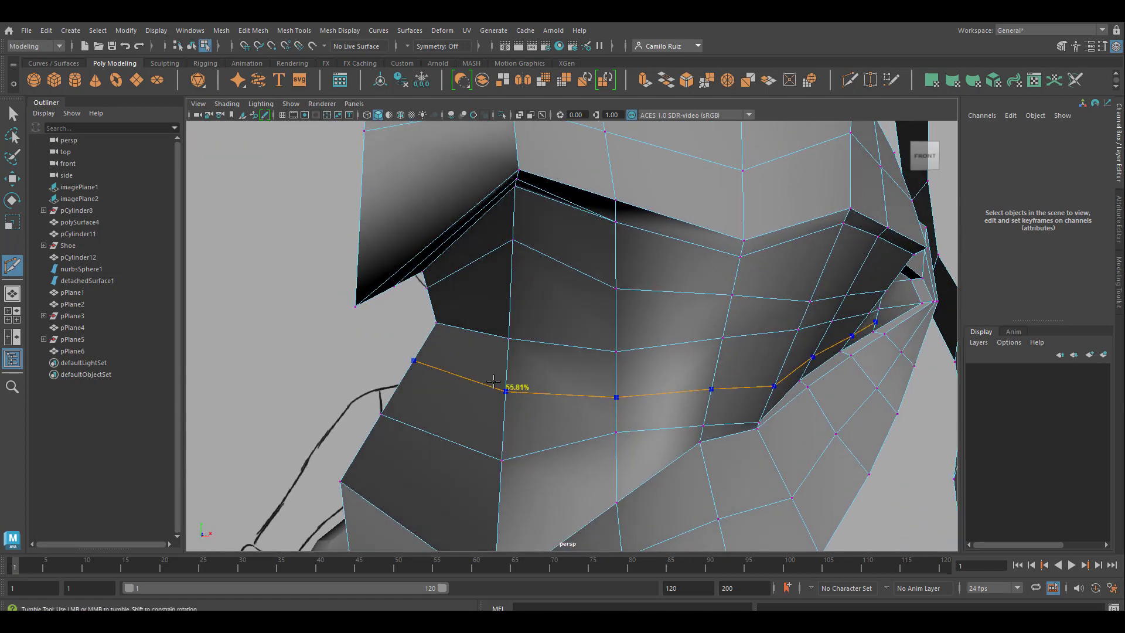
pyautogui.keyDown('alt'); pyautogui.moveTo(934, 297); pyautogui.dragTo(517, 380, button='middle'); pyautogui.keyUp('alt')
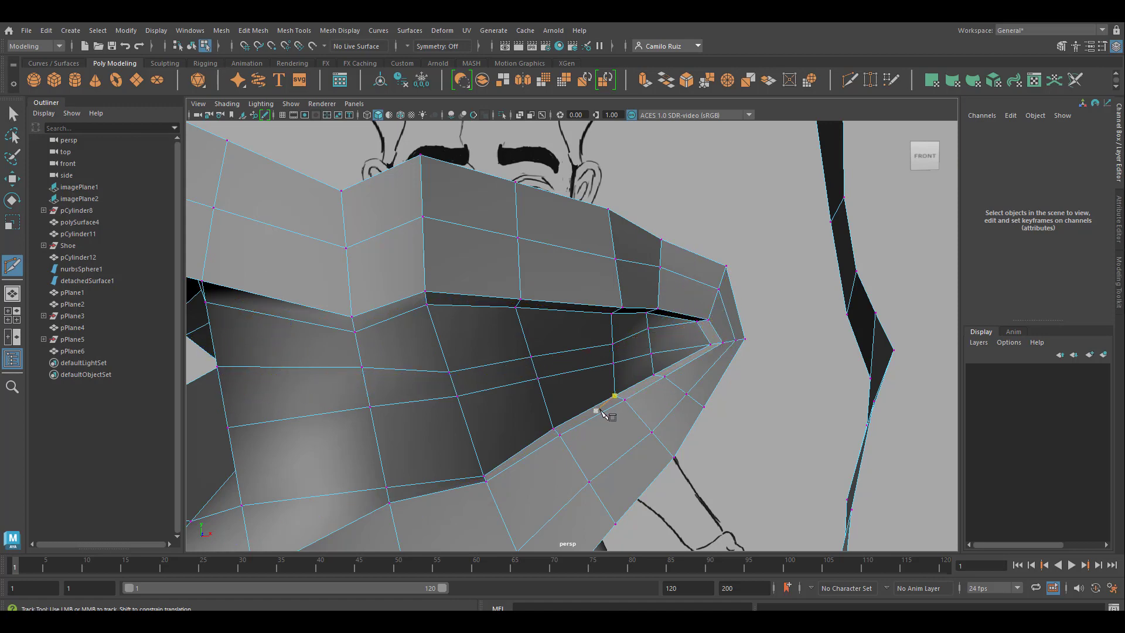
pyautogui.keyDown('alt'); pyautogui.moveTo(600, 410); pyautogui.dragTo(899, 173, button='middle'); pyautogui.keyUp('alt')
pyautogui.keyDown('alt'); pyautogui.moveTo(523, 392); pyautogui.dragTo(643, 345); pyautogui.keyUp('alt')
# Step: Select the middle row of inner-mouth faces from beside the strip to the mouth corner and move it deeper into the mouth
pyautogui.moveTo(641, 284); pyautogui.dragTo(642, 317, button='right')
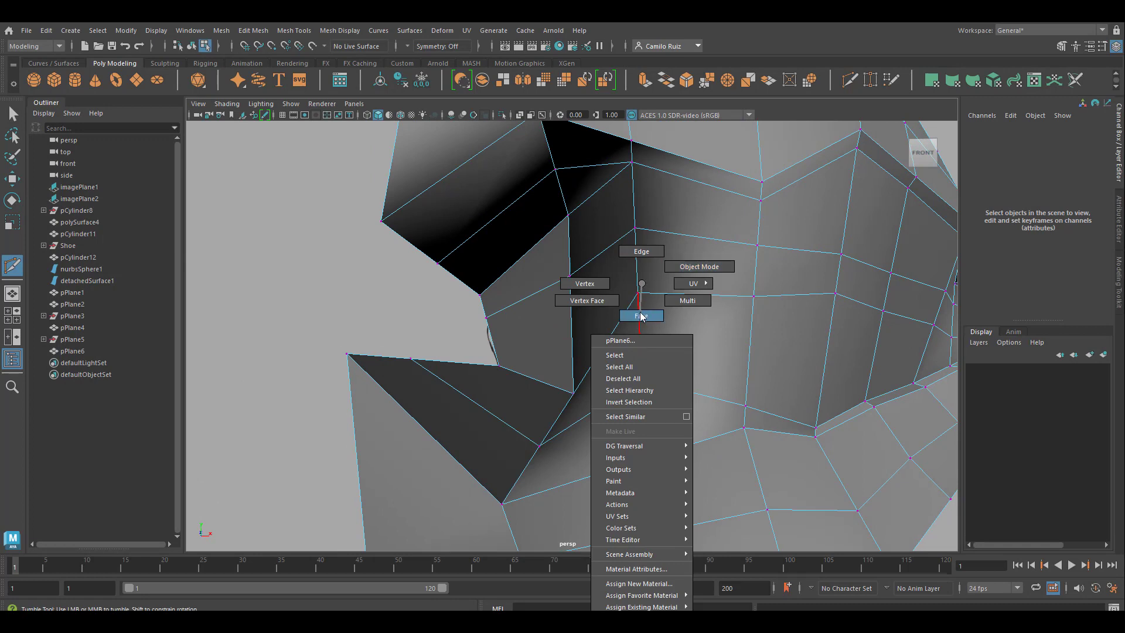
pyautogui.moveTo(641, 313); pyautogui.dragTo(640, 313, button='right')
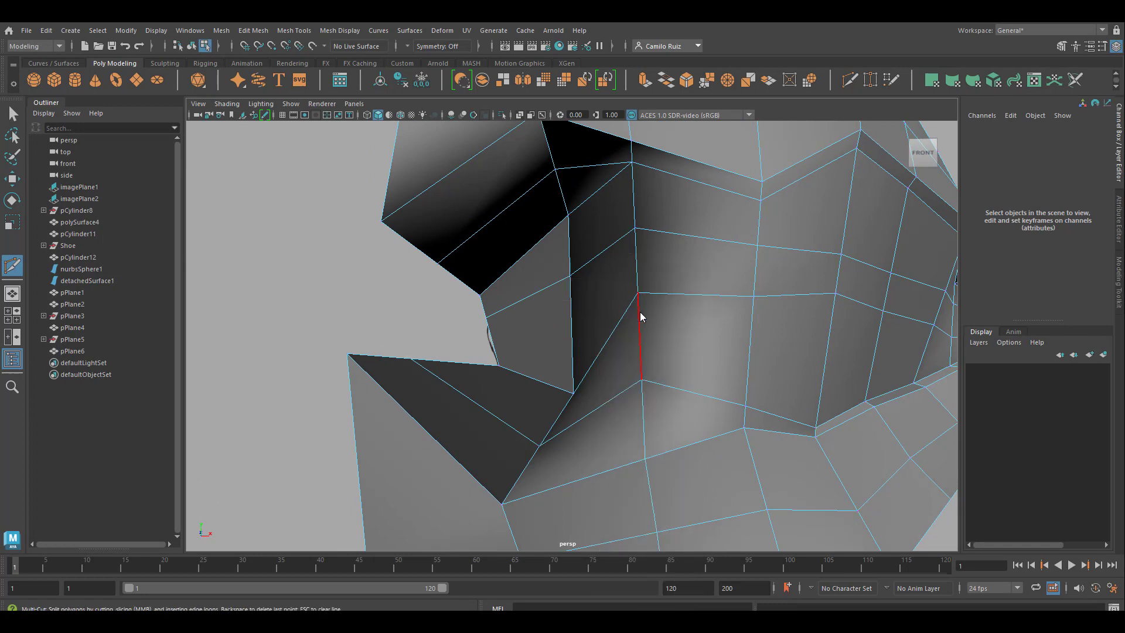
pyautogui.scroll(-7, 655, 319)
pyautogui.scroll(5, 655, 319)
pyautogui.click(621, 303)
pyautogui.rightClick(657, 331)
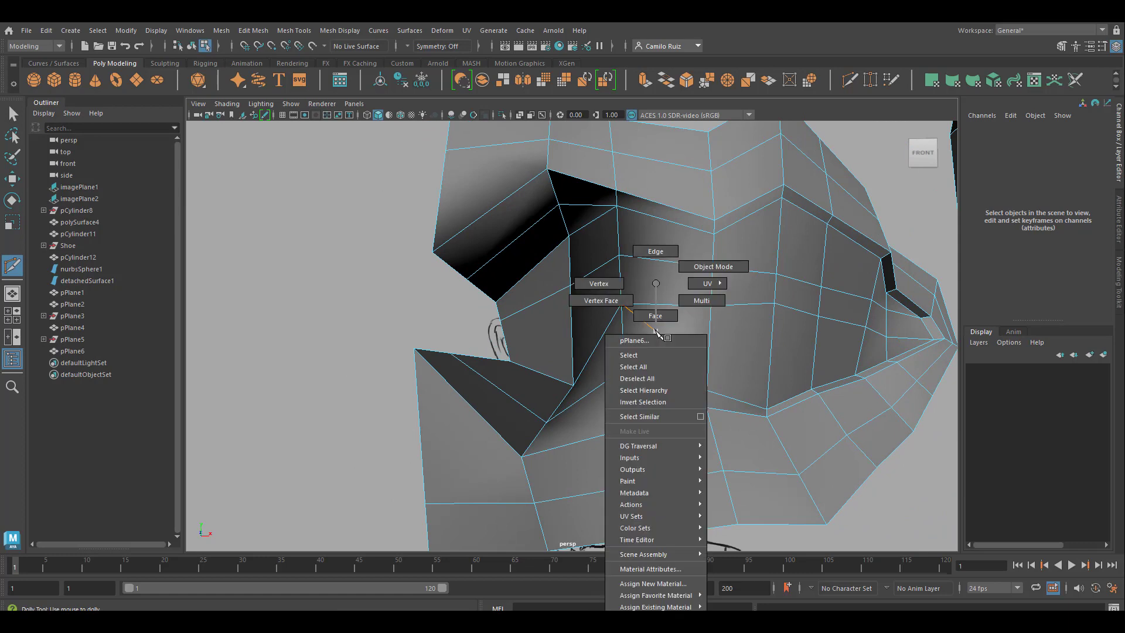
pyautogui.moveTo(656, 318); pyautogui.dragTo(657, 318, button='right')
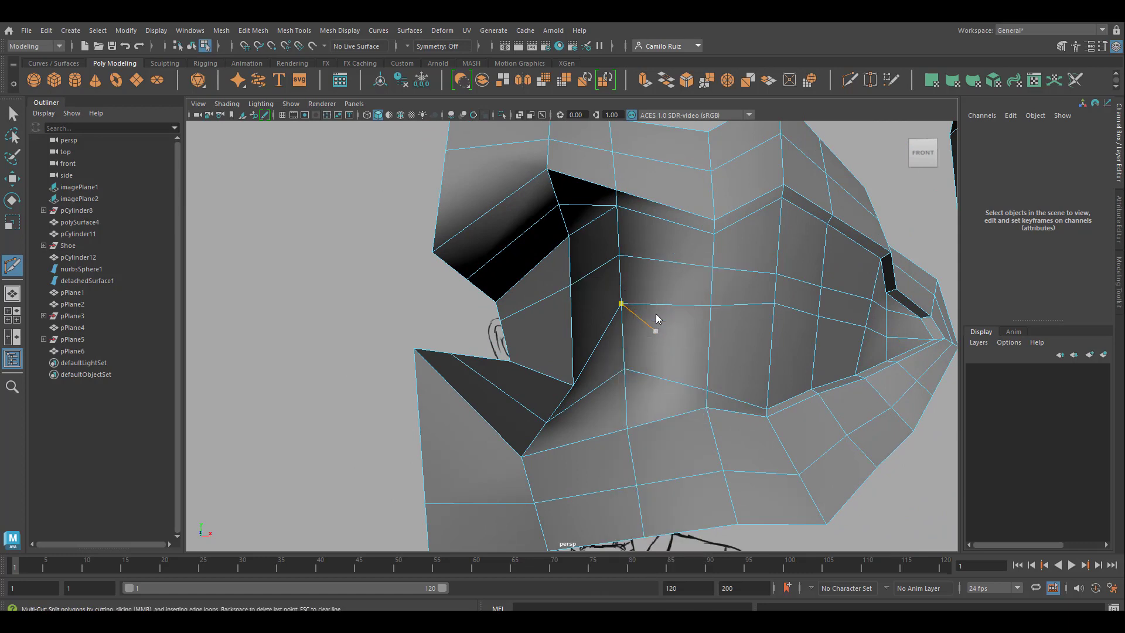
pyautogui.click(13, 114)
pyautogui.click(693, 346)
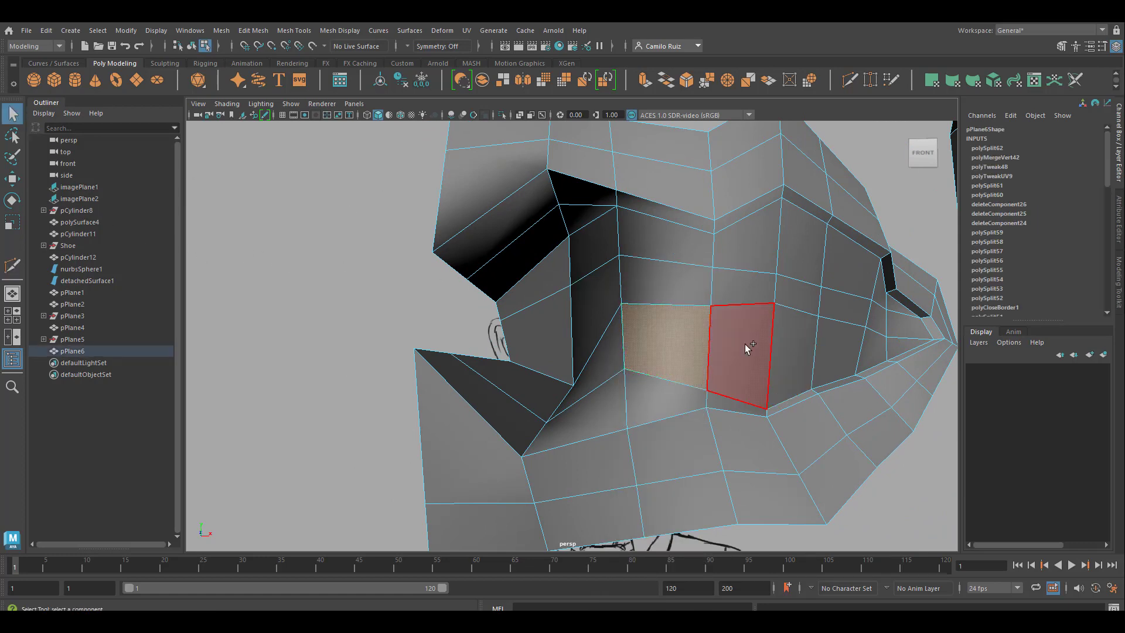
pyautogui.keyDown('shift'); pyautogui.click(744, 344); pyautogui.keyUp('shift')
pyautogui.click(635, 292)
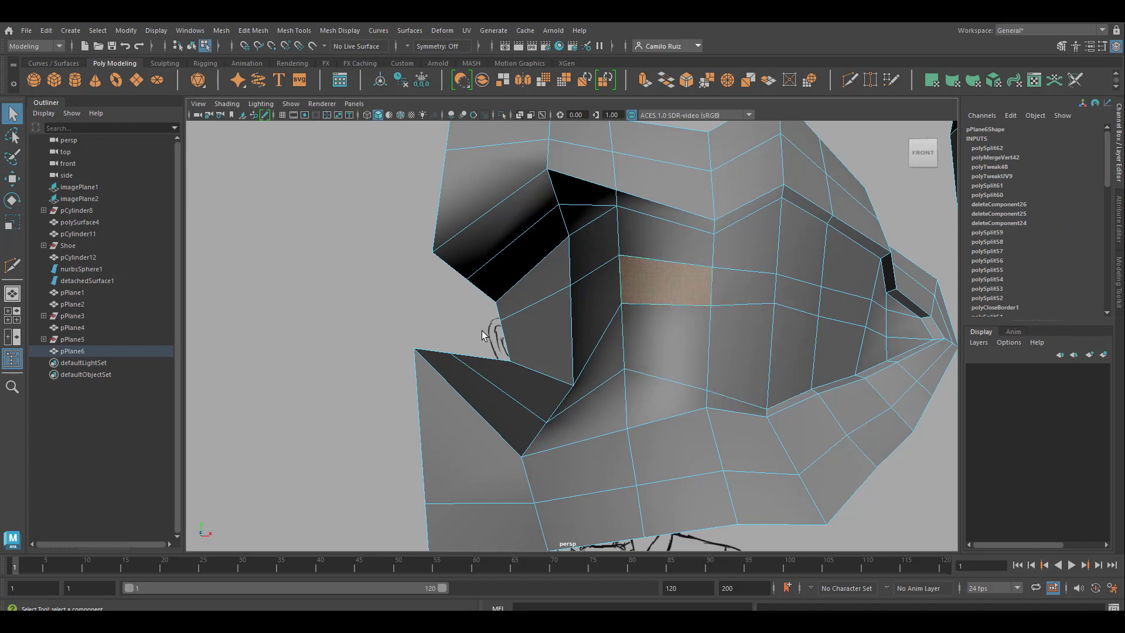
pyautogui.keyDown('shift'); pyautogui.click(588, 308); pyautogui.keyUp('shift')
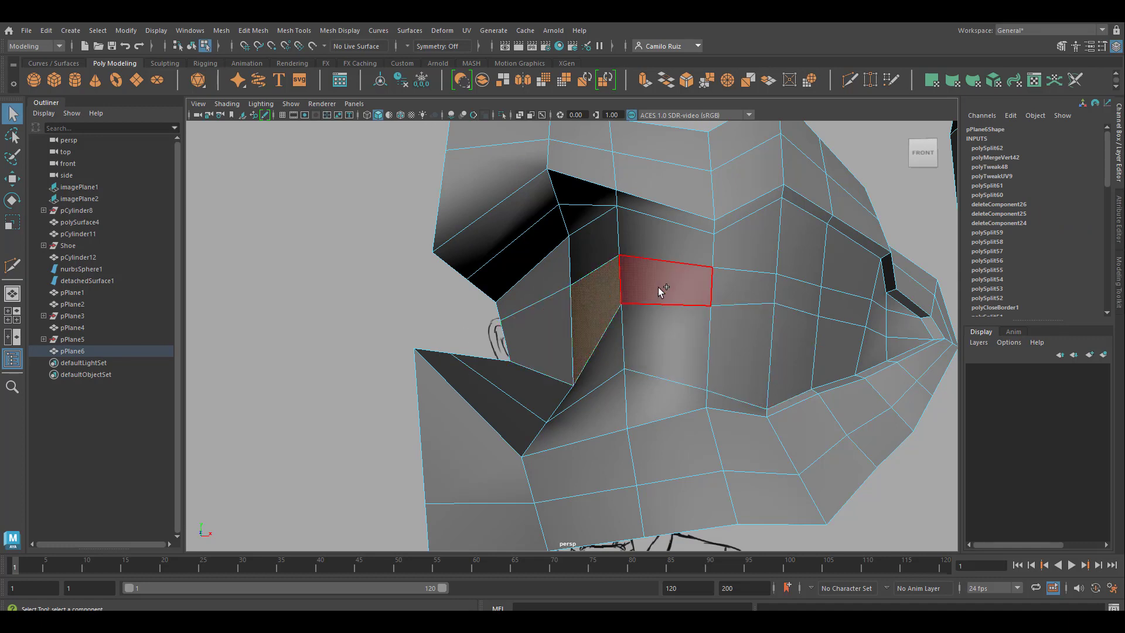
pyautogui.keyDown('shift'); pyautogui.click(749, 288); pyautogui.keyUp('shift')
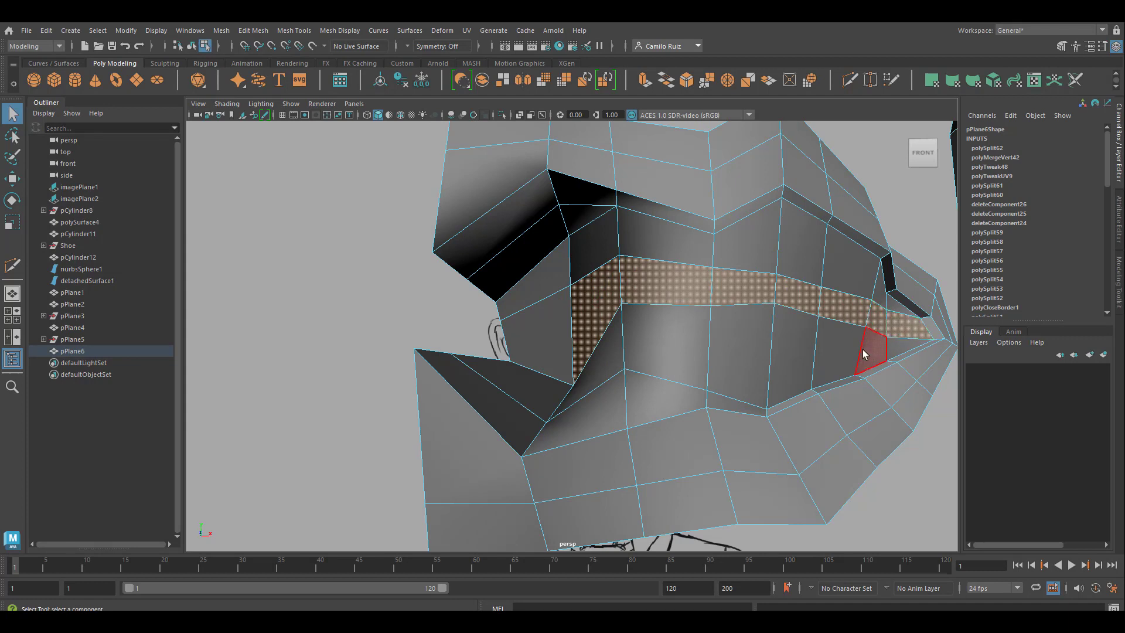
pyautogui.scroll(-5, 862, 349)
pyautogui.press('space')
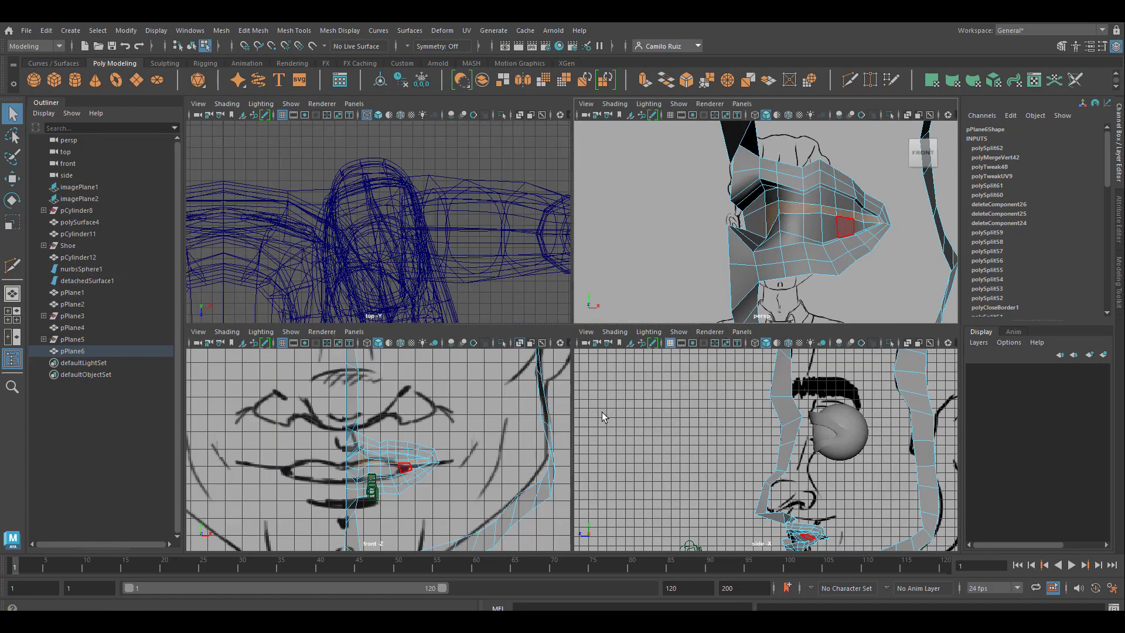
pyautogui.click(11, 182)
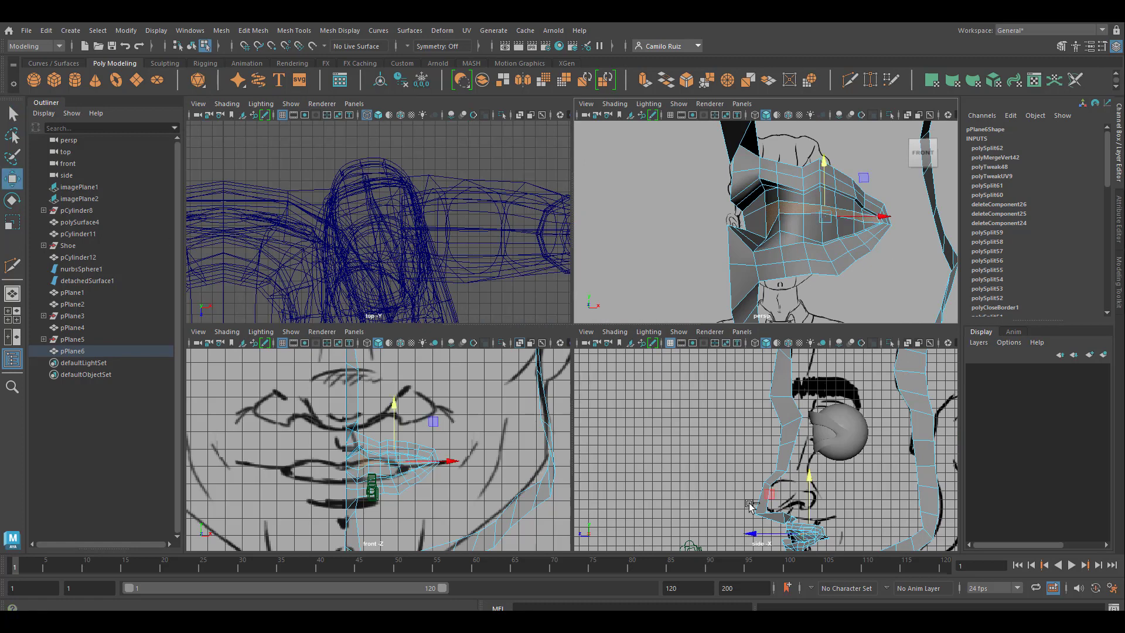
pyautogui.moveTo(757, 537); pyautogui.dragTo(782, 540)
# Step: Move the lower inner-mouth vertex beside the strip's inner side farther back in depth
pyautogui.keyDown('alt'); pyautogui.moveTo(798, 251); pyautogui.dragTo(755, 265); pyautogui.keyUp('alt')
pyautogui.scroll(5, 793, 242)
pyautogui.scroll(-3, 803, 278)
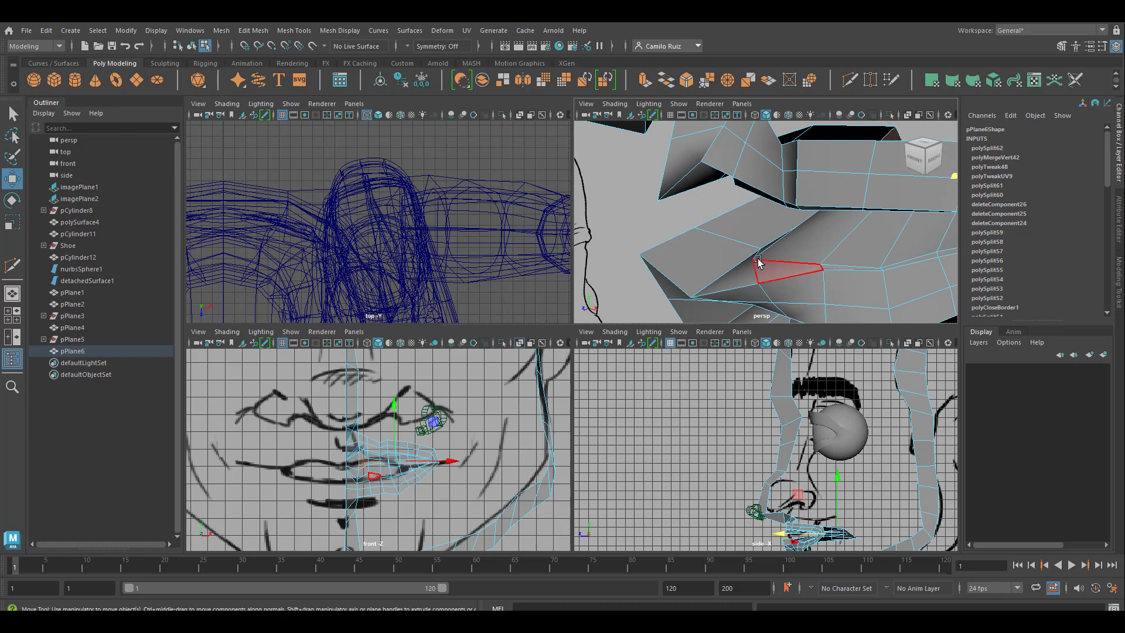
pyautogui.moveTo(757, 260); pyautogui.dragTo(716, 258, button='right')
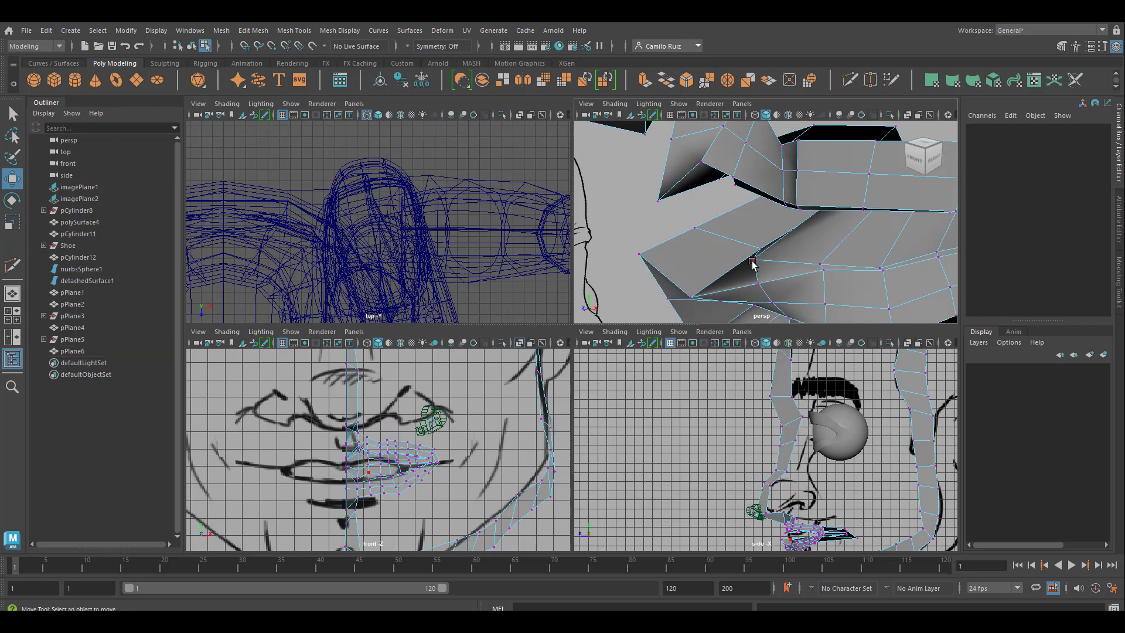
pyautogui.click(752, 261)
pyautogui.moveTo(735, 270); pyautogui.dragTo(755, 268)
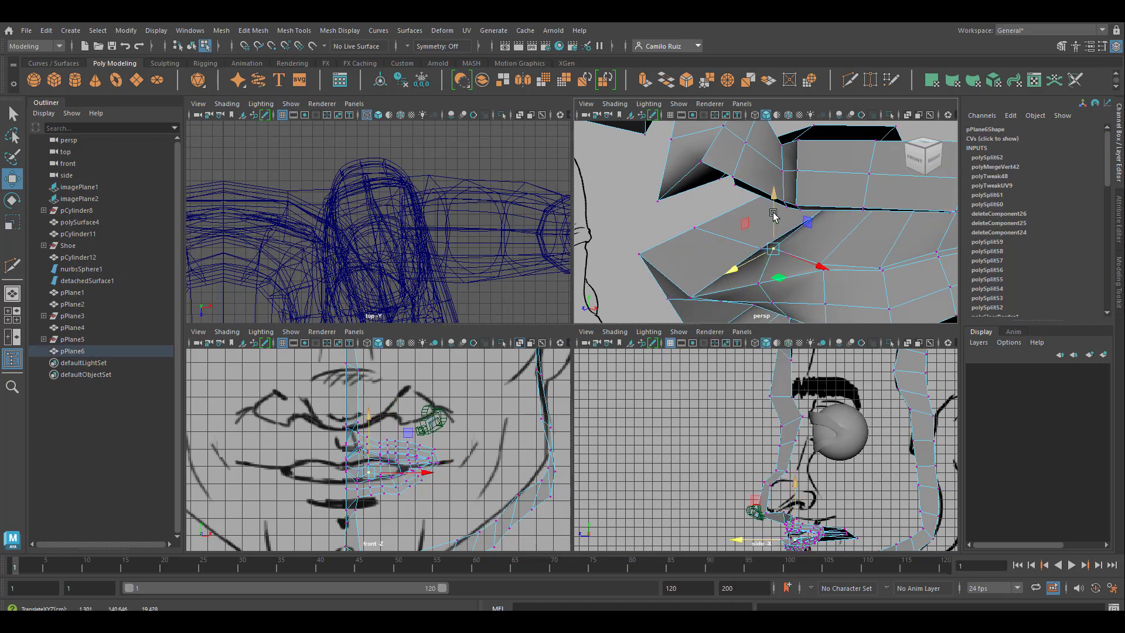
pyautogui.keyDown('alt'); pyautogui.moveTo(783, 212); pyautogui.dragTo(765, 259); pyautogui.keyUp('alt')
pyautogui.click(762, 253)
pyautogui.moveTo(732, 268); pyautogui.dragTo(697, 287)
# Step: Reposition the neighbouring vertices along the lower inner-mouth row to even out its curve in depth
pyautogui.click(694, 233)
pyautogui.moveTo(660, 251); pyautogui.dragTo(660, 253)
pyautogui.keyDown('alt'); pyautogui.moveTo(747, 298); pyautogui.dragTo(733, 281); pyautogui.keyUp('alt')
pyautogui.click(698, 268)
pyautogui.moveTo(699, 227); pyautogui.dragTo(698, 231)
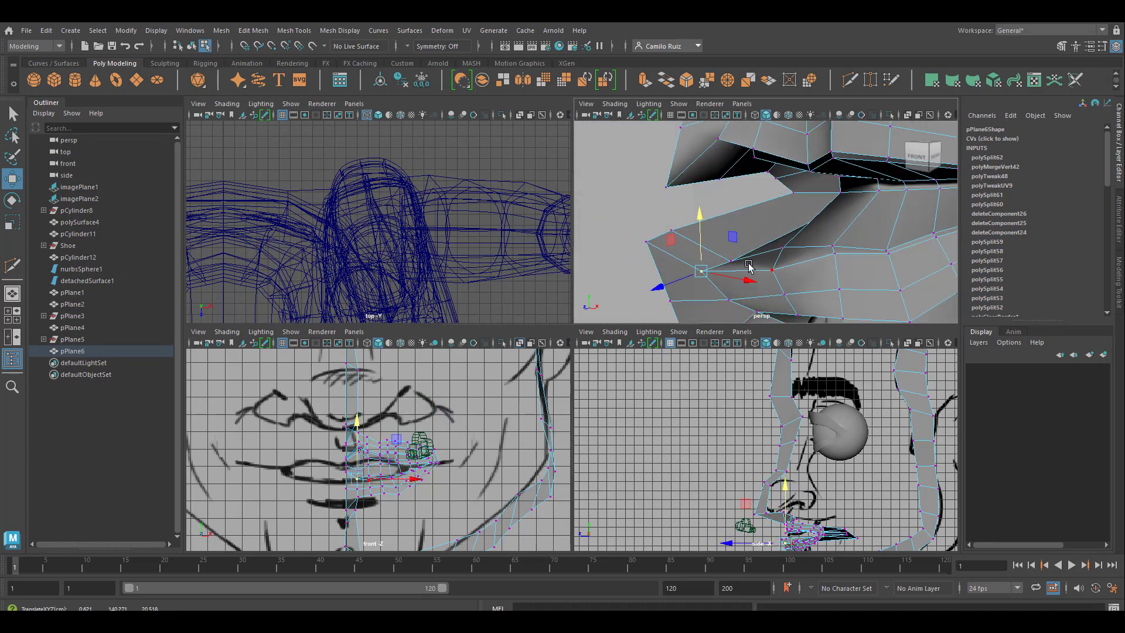
pyautogui.moveTo(748, 269)
pyautogui.keyDown('alt'); pyautogui.mouseDown()
pyautogui.moveTo(866, 279)
pyautogui.moveTo(752, 225)
pyautogui.moveTo(761, 252)
pyautogui.mouseUp(); pyautogui.keyUp('alt')
pyautogui.click(745, 270)
pyautogui.moveTo(725, 274); pyautogui.dragTo(845, 201)
pyautogui.keyDown('alt'); pyautogui.moveTo(846, 200); pyautogui.dragTo(725, 234); pyautogui.keyUp('alt')
pyautogui.click(784, 263)
pyautogui.moveTo(766, 267)
pyautogui.mouseDown()
pyautogui.moveTo(782, 269)
pyautogui.moveTo(714, 219)
pyautogui.moveTo(670, 221)
pyautogui.moveTo(754, 243)
pyautogui.moveTo(759, 267)
pyautogui.mouseUp()
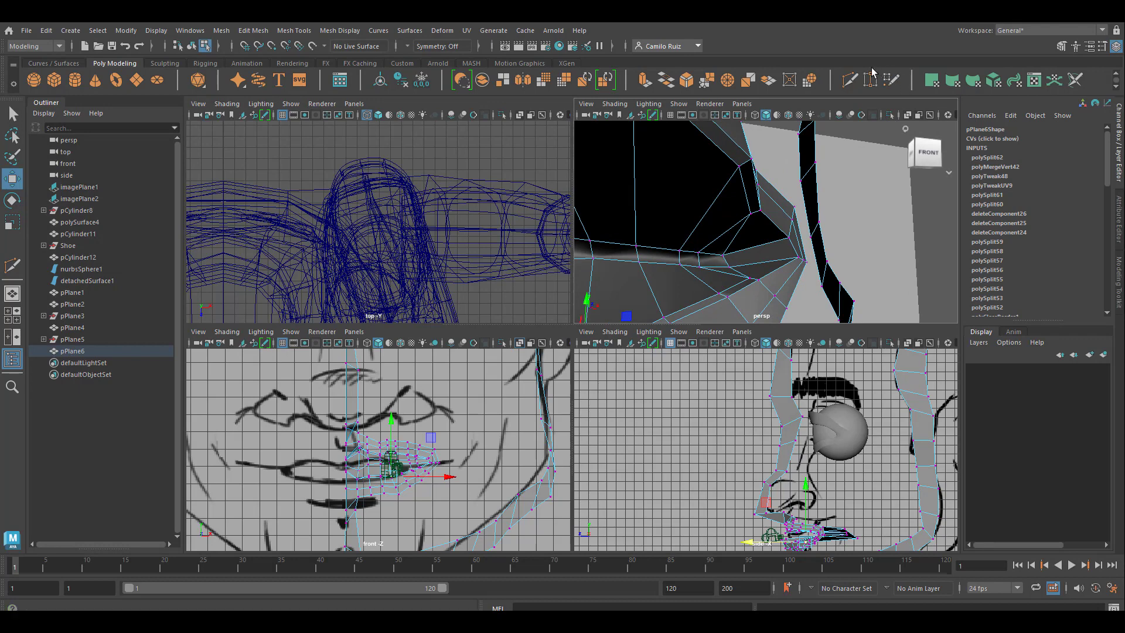
# Step: Cut a new edge row around the inside of the mouth corner, from the upper inner lip to the lower lip, with Multi-Cut
pyautogui.click(849, 80)
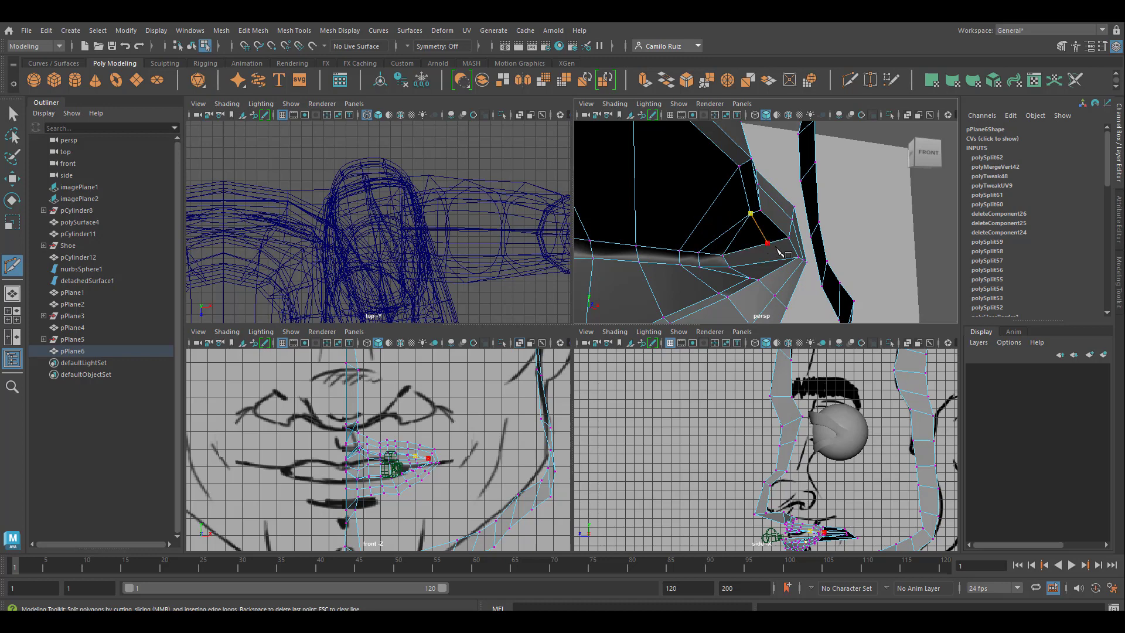
pyautogui.keyDown('alt'); pyautogui.moveTo(760, 283); pyautogui.dragTo(753, 248); pyautogui.keyUp('alt')
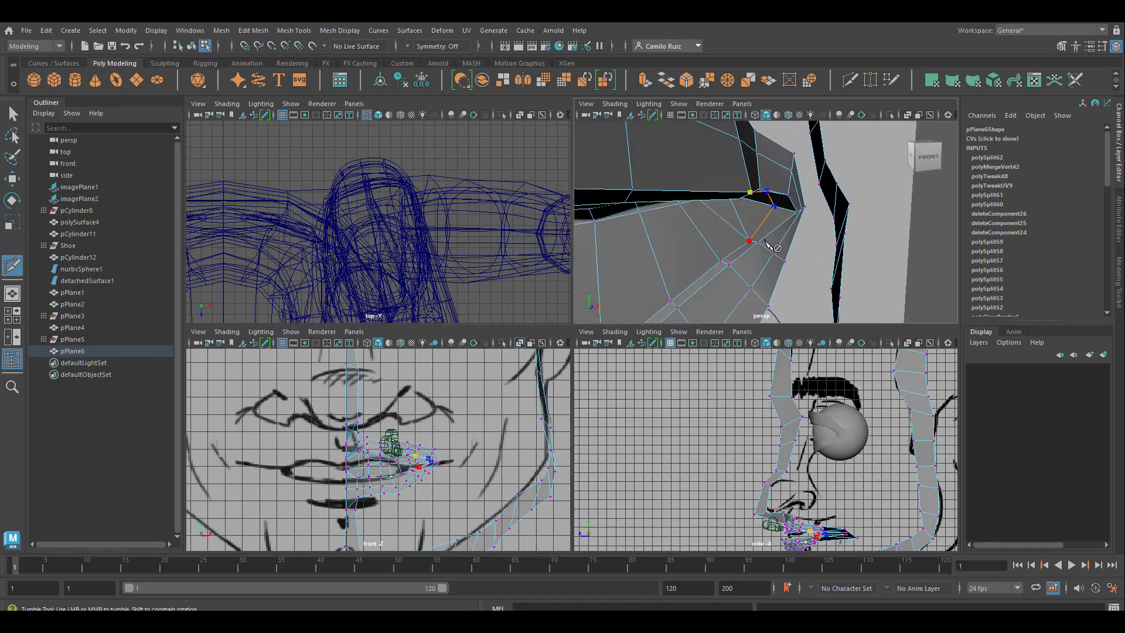
pyautogui.click(829, 226)
pyautogui.moveTo(698, 233)
pyautogui.keyDown('alt'); pyautogui.mouseDown()
pyautogui.moveTo(695, 206)
pyautogui.moveTo(665, 200)
pyautogui.moveTo(693, 214)
pyautogui.mouseUp(); pyautogui.keyUp('alt')
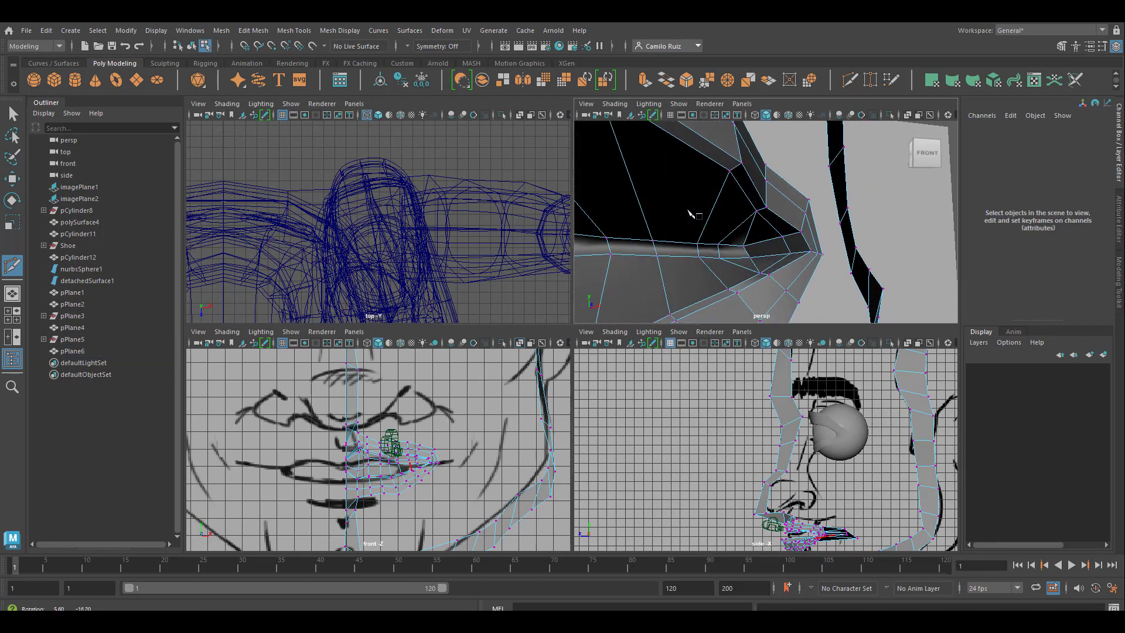
pyautogui.click(756, 211)
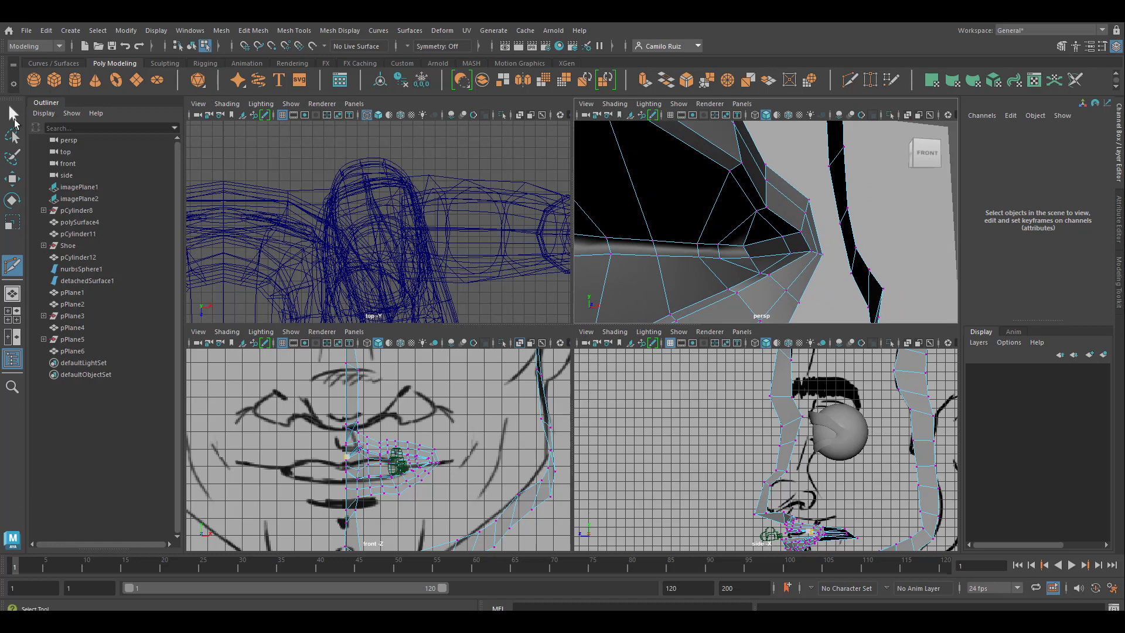
# Step: Remove the redundant edges beside the new cut at the inner mouth corner
pyautogui.click(14, 120)
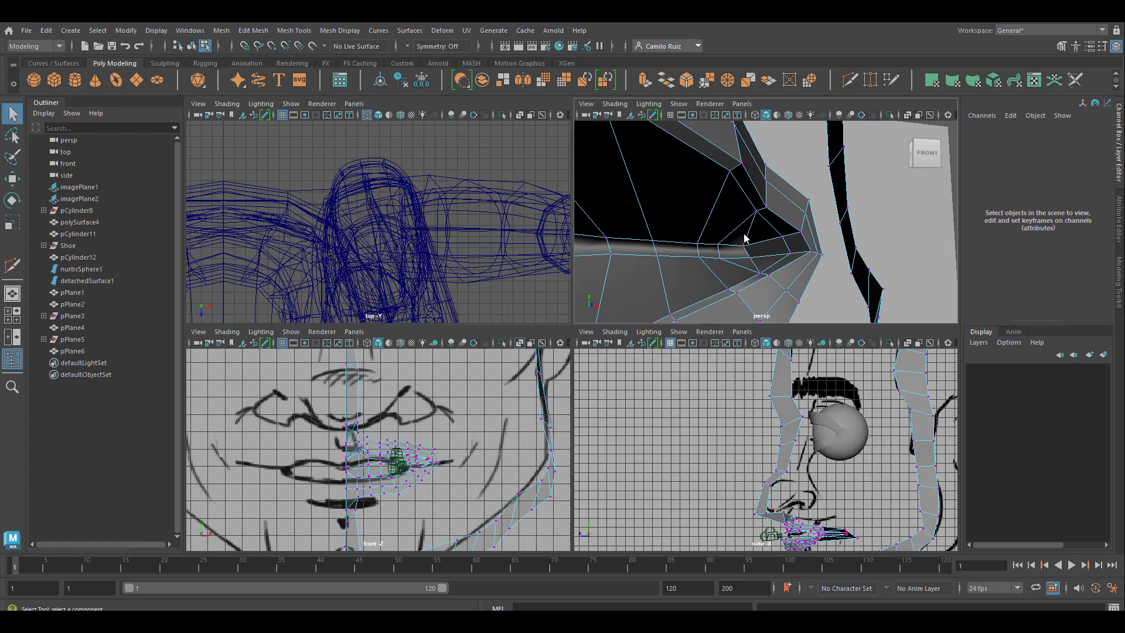
pyautogui.moveTo(745, 237); pyautogui.dragTo(747, 208, button='right')
pyautogui.click(750, 233)
pyautogui.click(749, 228)
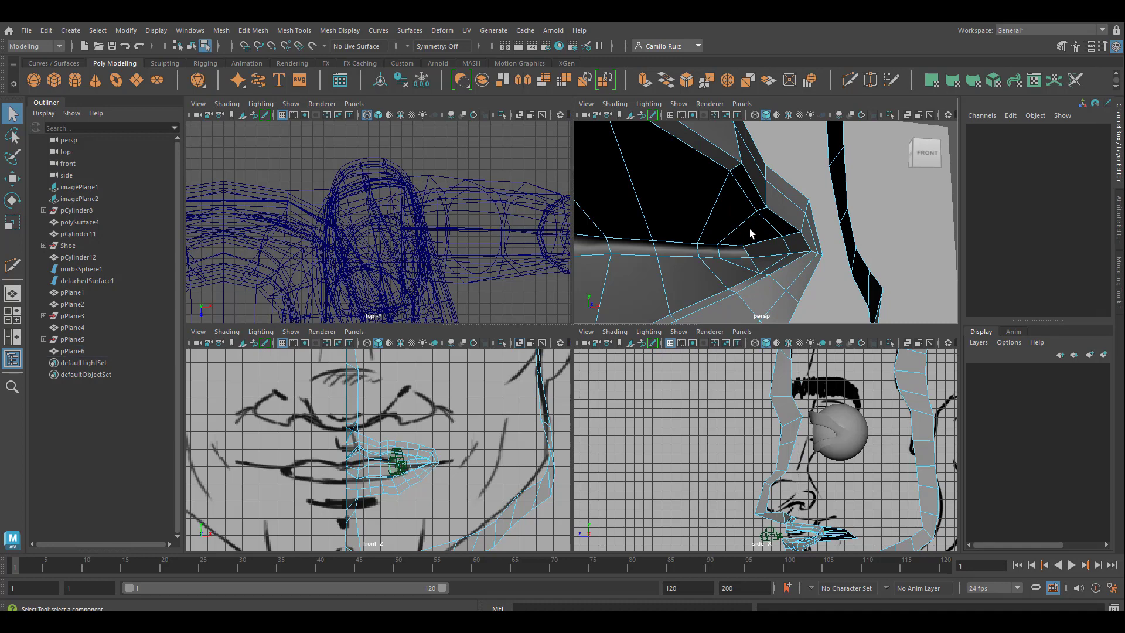
pyautogui.keyDown('alt'); pyautogui.moveTo(750, 229); pyautogui.dragTo(747, 236); pyautogui.keyUp('alt')
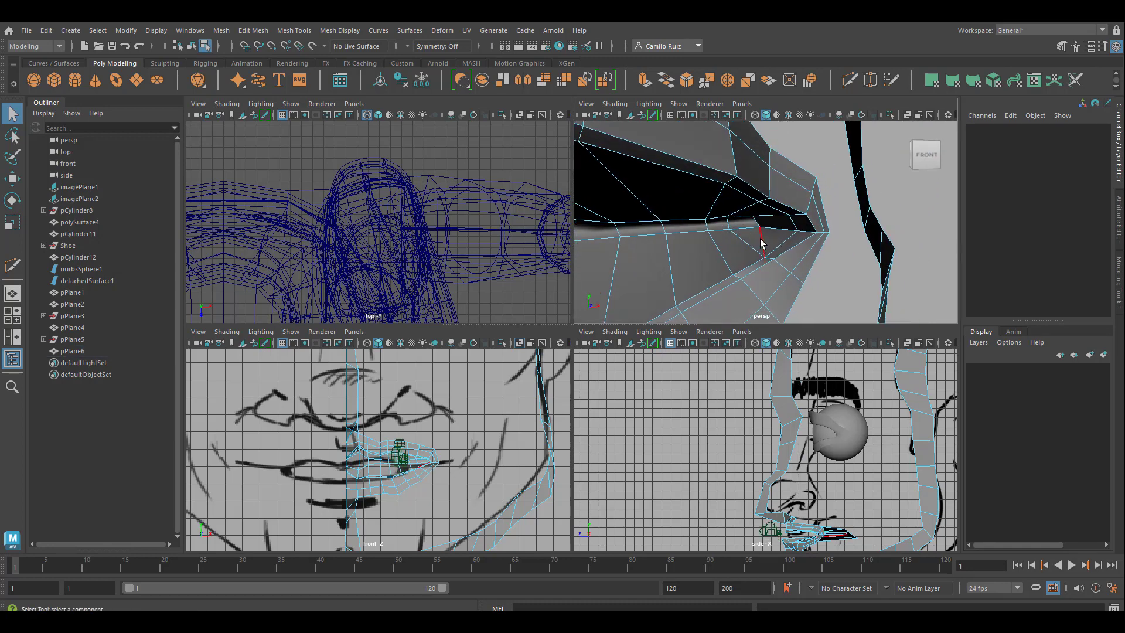
pyautogui.click(762, 242)
pyautogui.click(797, 237)
# Step: Insert an edge loop around the inner mouth, running from the lower open border past the corner to the upper border
pyautogui.keyDown('alt'); pyautogui.moveTo(797, 237); pyautogui.dragTo(761, 231); pyautogui.keyUp('alt')
pyautogui.keyDown('alt'); pyautogui.moveTo(678, 243); pyautogui.dragTo(898, 157, button='middle'); pyautogui.keyUp('alt')
pyautogui.keyDown('alt'); pyautogui.moveTo(898, 156); pyautogui.dragTo(815, 252); pyautogui.keyUp('alt')
pyautogui.scroll(-6, 733, 231)
pyautogui.keyDown('alt'); pyautogui.moveTo(717, 232); pyautogui.dragTo(730, 179); pyautogui.keyUp('alt')
pyautogui.scroll(5, 726, 232)
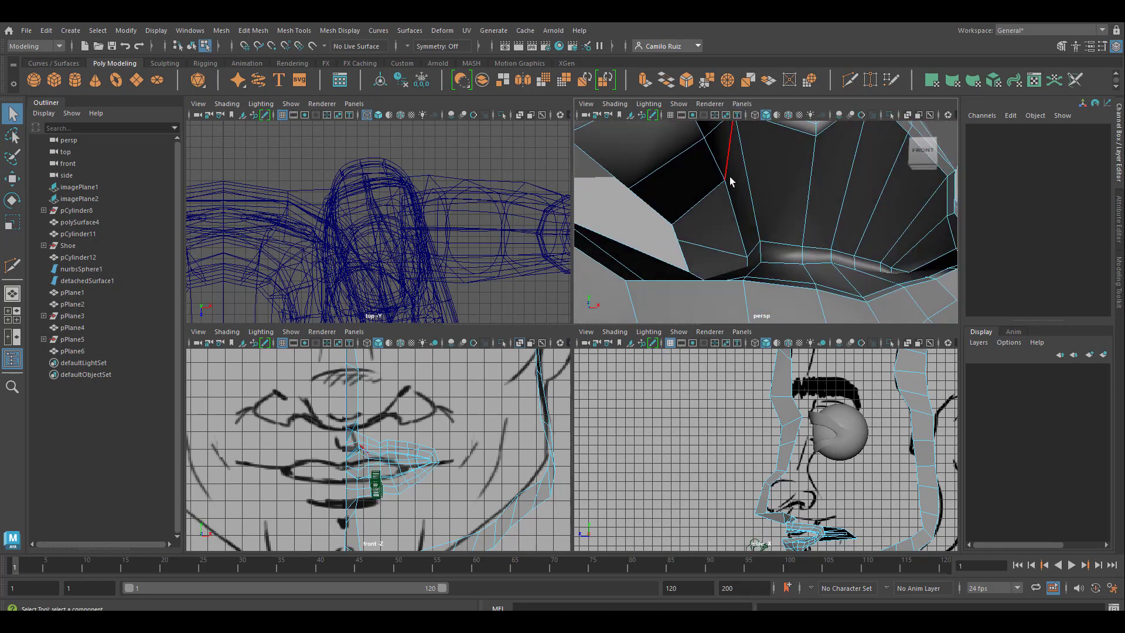
pyautogui.click(923, 150)
pyautogui.press('g')
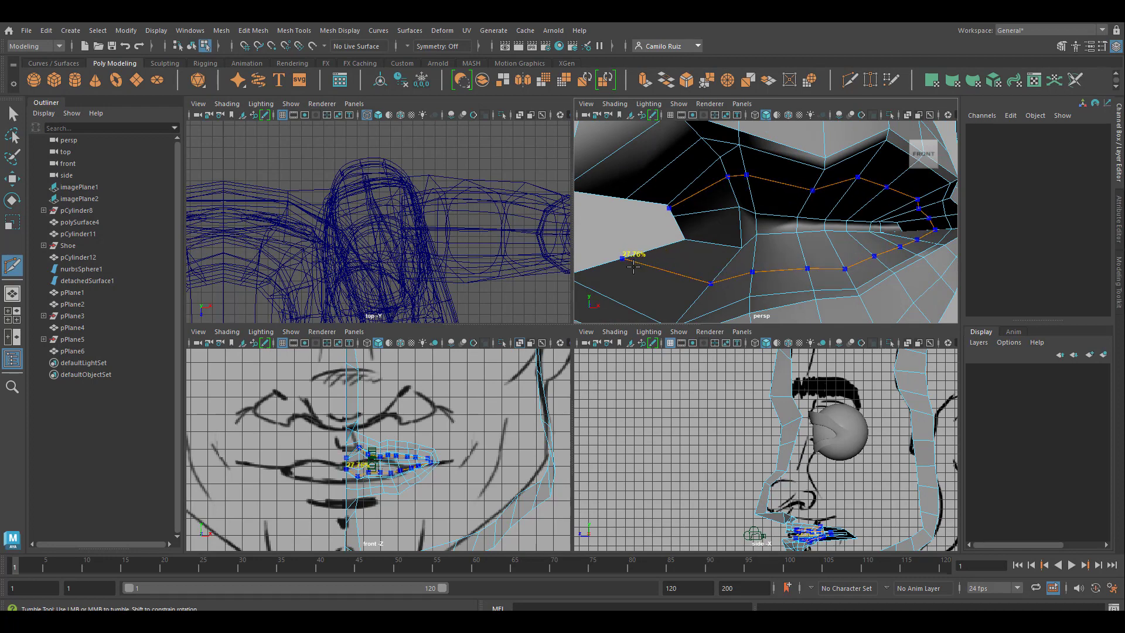
pyautogui.keyDown('ctrl'); pyautogui.click(633, 267); pyautogui.keyUp('ctrl')
pyautogui.keyDown('alt'); pyautogui.moveTo(741, 256); pyautogui.dragTo(761, 214); pyautogui.keyUp('alt')
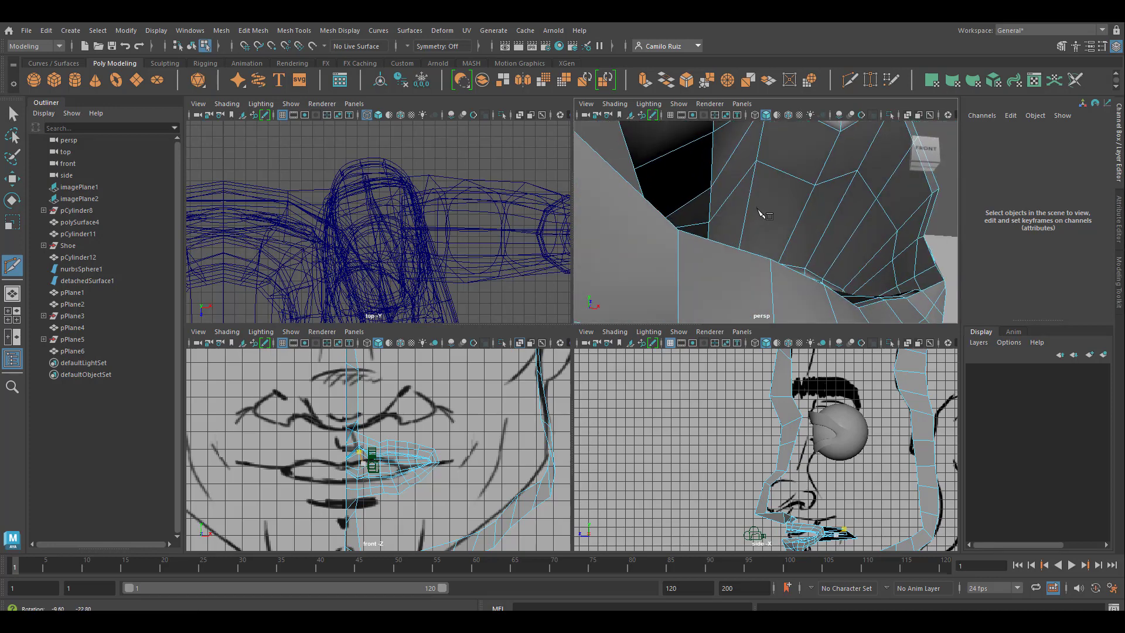
pyautogui.keyDown('alt'); pyautogui.moveTo(735, 189); pyautogui.dragTo(748, 236, button='middle'); pyautogui.keyUp('alt')
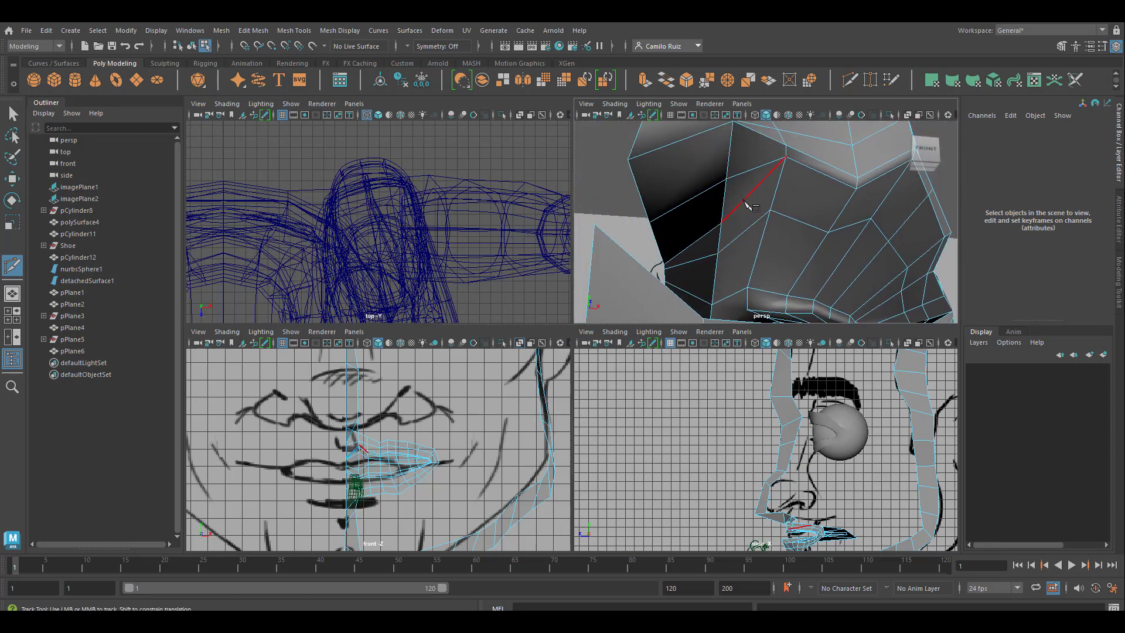
pyautogui.press('q')
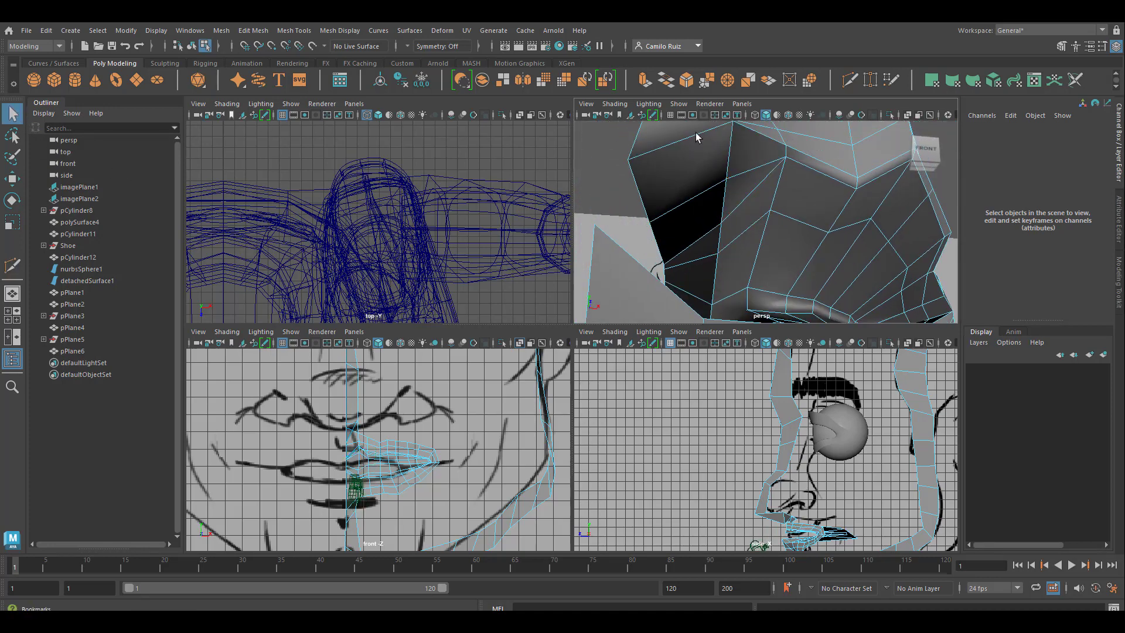
# Step: Delete the redundant slanted edge running across the upper inner-mouth surface near the centre line
pyautogui.click(757, 190)
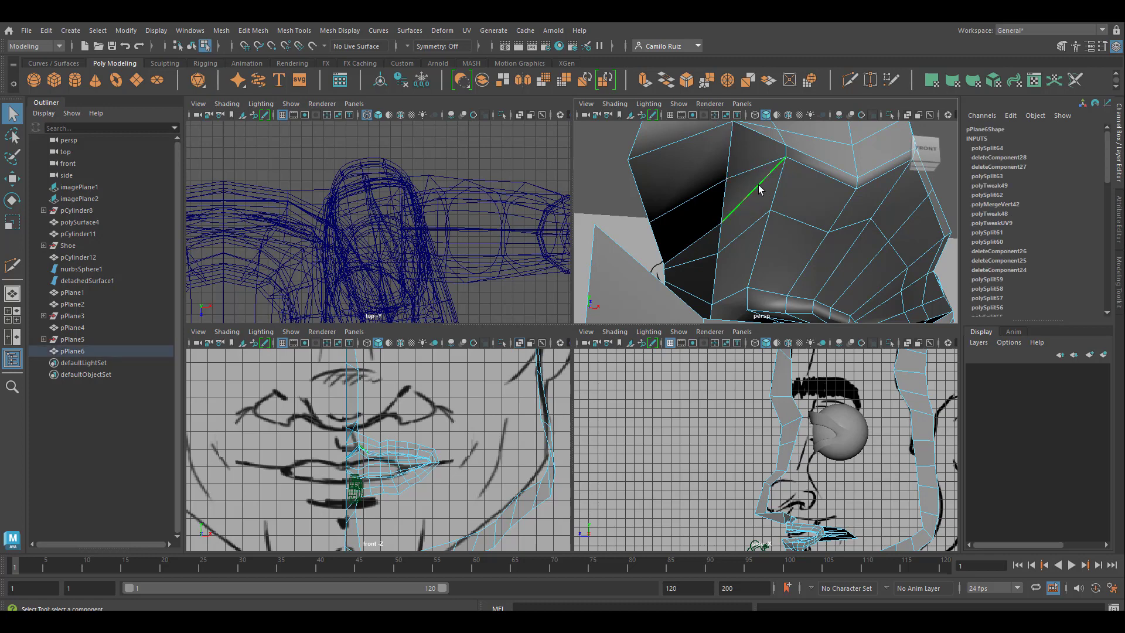
pyautogui.rightClick(757, 187)
pyautogui.press('Delete')
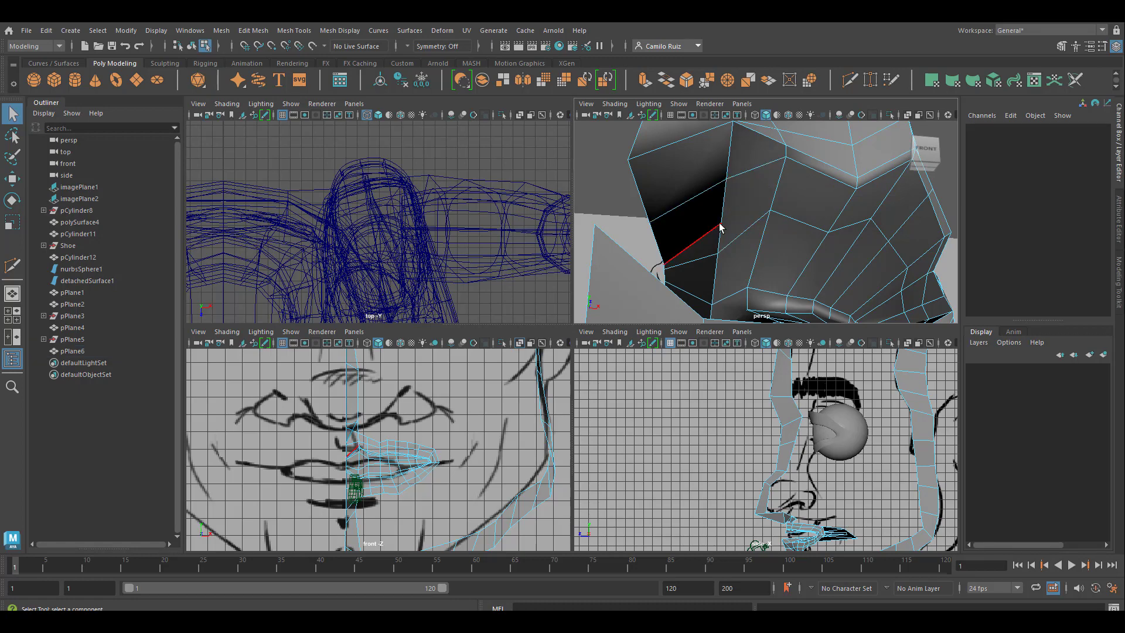
# Step: Merge the leftover inner and border vertices of the removed edge into their neighbours below with Target Weld
pyautogui.moveTo(720, 227); pyautogui.dragTo(697, 226, button='right')
pyautogui.click(721, 225)
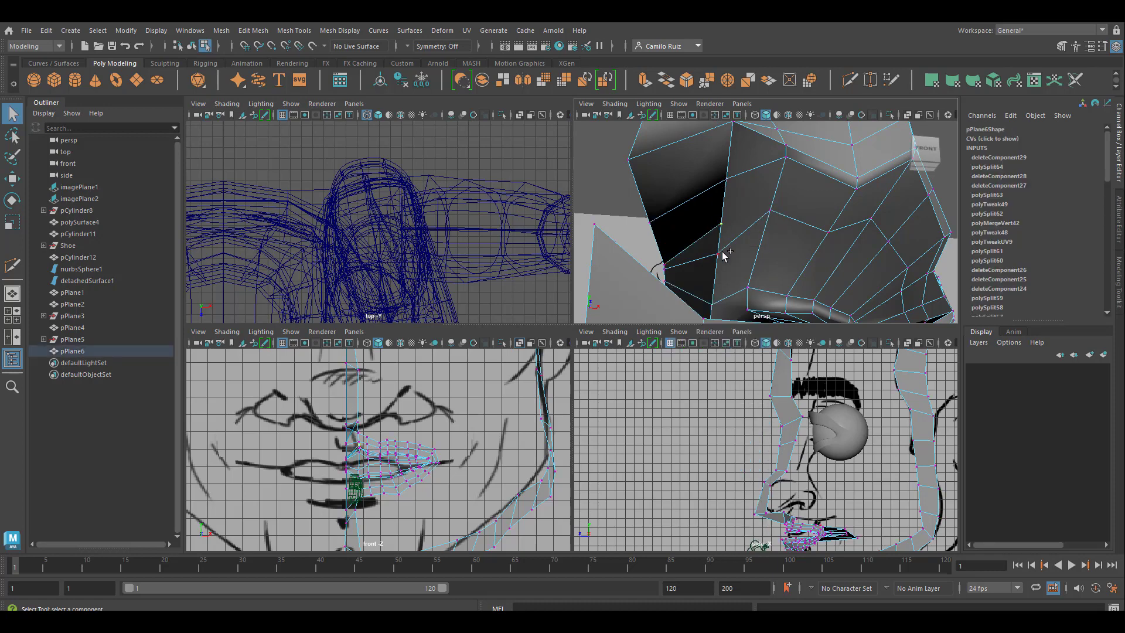
pyautogui.click(870, 81)
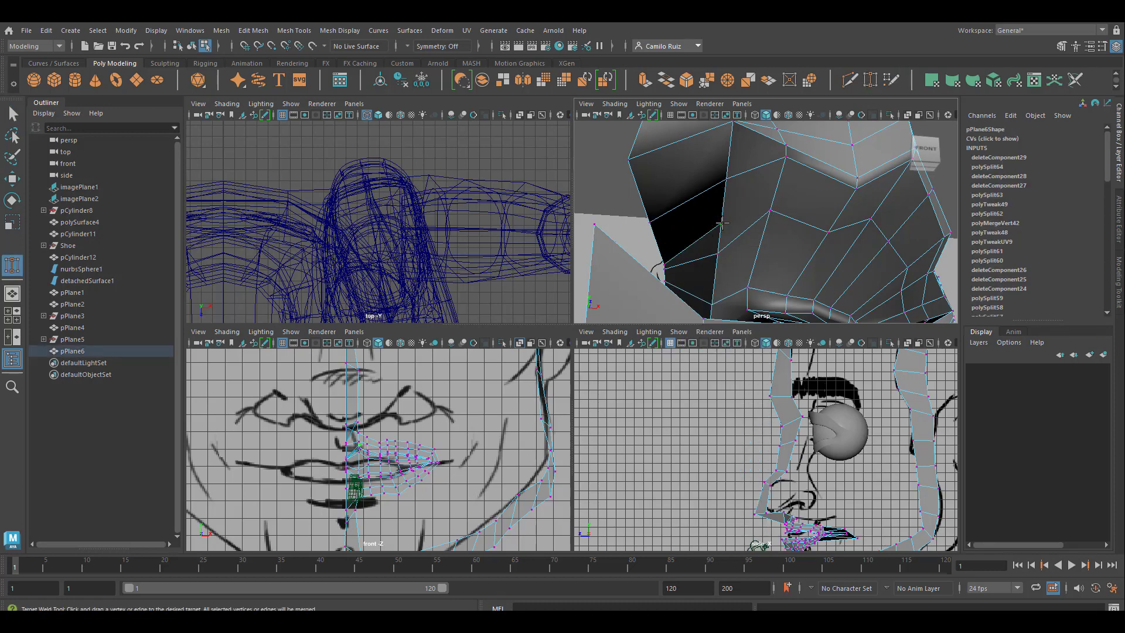
pyautogui.moveTo(721, 253); pyautogui.dragTo(723, 258)
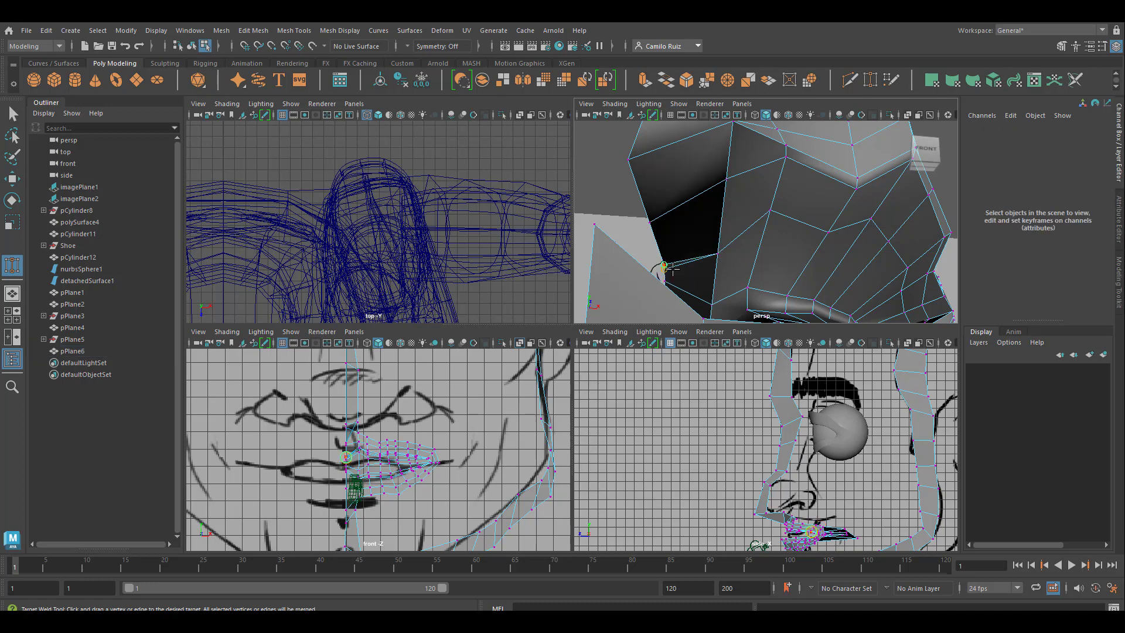
pyautogui.moveTo(732, 256)
pyautogui.keyDown('alt'); pyautogui.mouseDown()
pyautogui.moveTo(698, 253)
pyautogui.moveTo(743, 254)
pyautogui.moveTo(700, 253)
pyautogui.moveTo(726, 267)
pyautogui.moveTo(719, 276)
pyautogui.moveTo(736, 256)
pyautogui.moveTo(725, 254)
pyautogui.mouseUp(); pyautogui.keyUp('alt')
pyautogui.scroll(-5, 726, 252)
pyautogui.scroll(7, 729, 235)
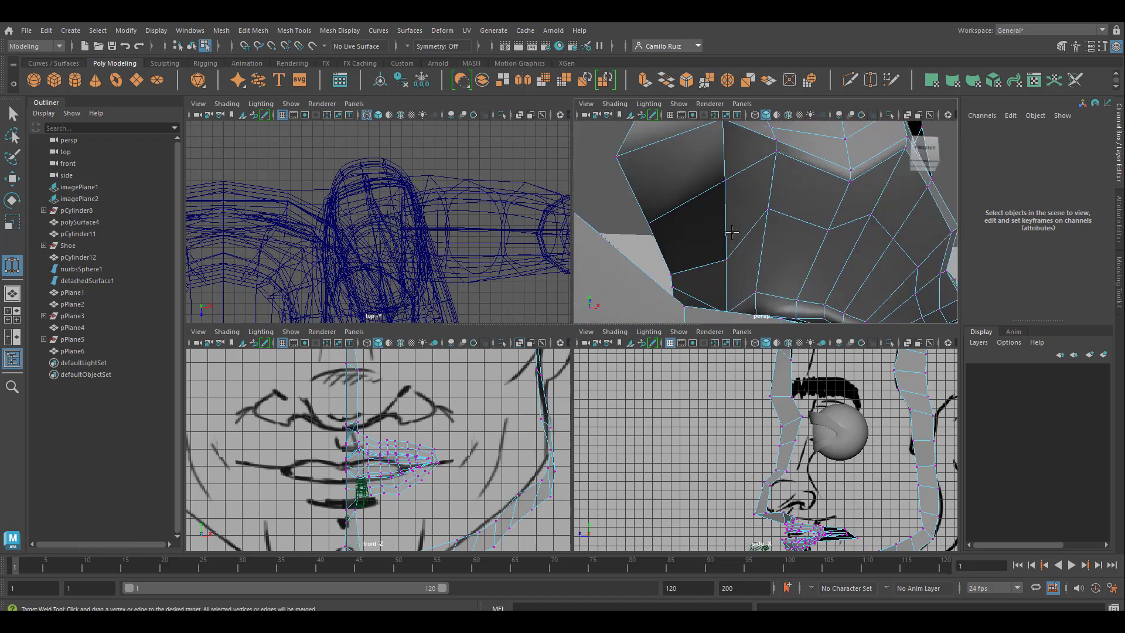
# Step: Preview the face and mouth mesh smoothed in Object Mode, and examine the lips and inner mouth in an enlarged perspective view
pyautogui.scroll(-7, 718, 223)
pyautogui.keyDown('alt'); pyautogui.moveTo(790, 240); pyautogui.dragTo(682, 233); pyautogui.keyUp('alt')
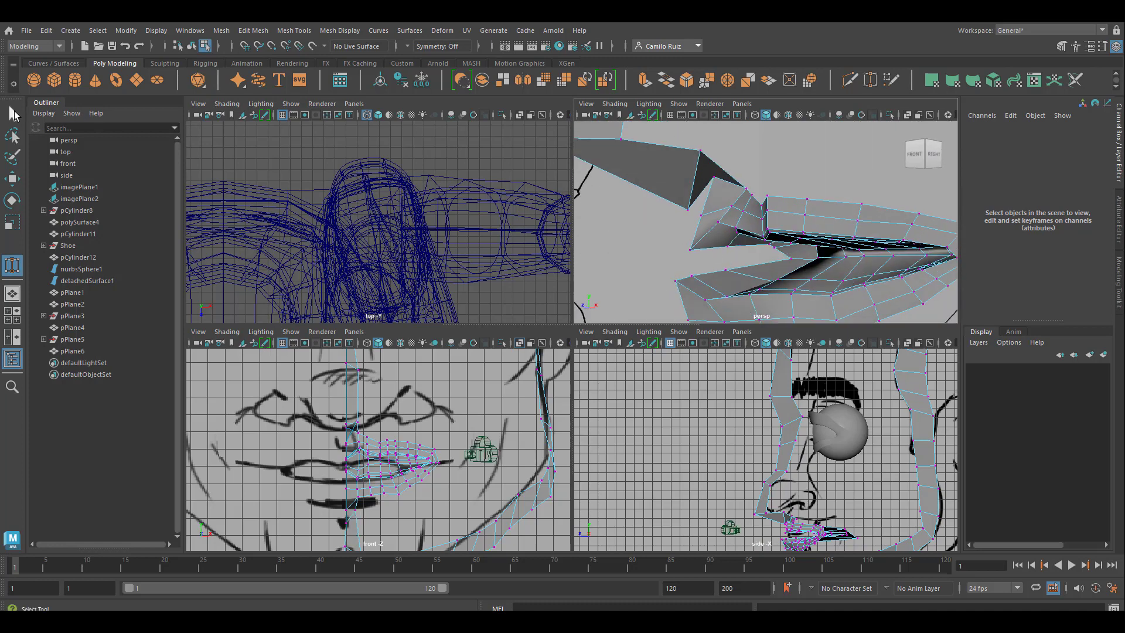
pyautogui.click(13, 113)
pyautogui.press('space')
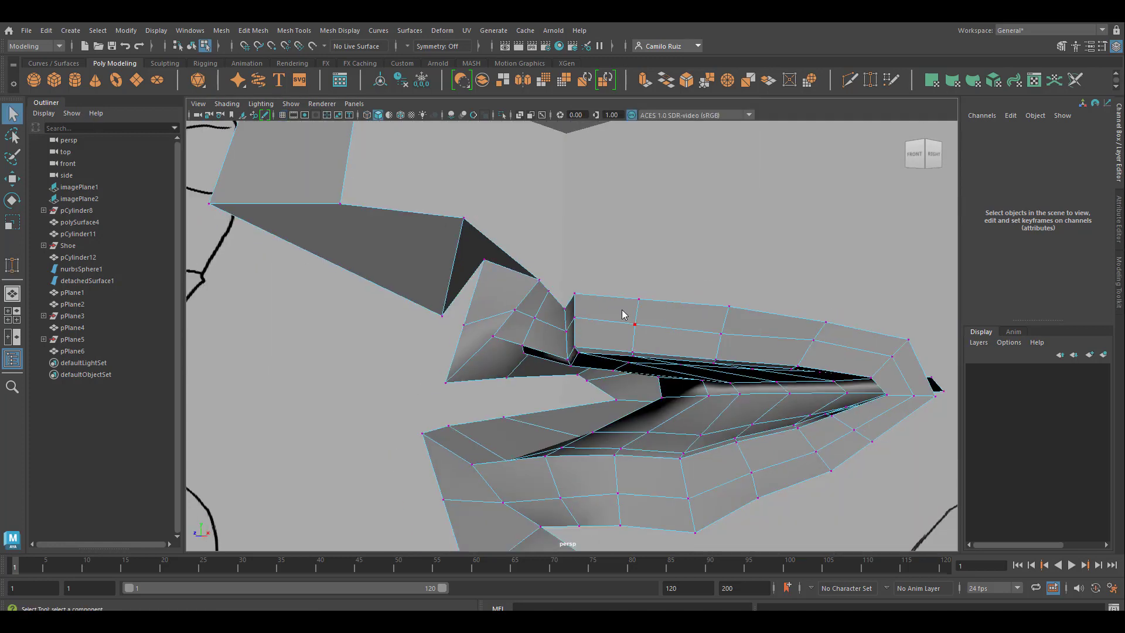
pyautogui.moveTo(623, 315); pyautogui.dragTo(669, 272, button='right')
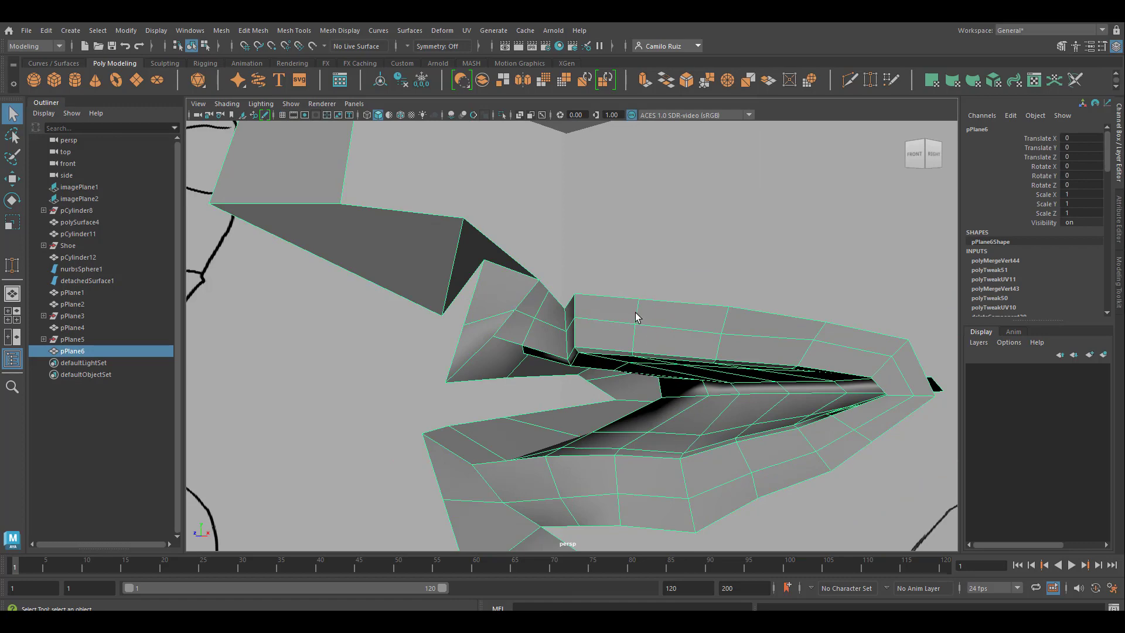
pyautogui.press('3')
pyautogui.click(650, 258)
pyautogui.moveTo(650, 258)
pyautogui.keyDown('alt'); pyautogui.mouseDown()
pyautogui.moveTo(647, 357)
pyautogui.moveTo(672, 383)
pyautogui.moveTo(702, 378)
pyautogui.moveTo(572, 381)
pyautogui.moveTo(539, 422)
pyautogui.moveTo(514, 422)
pyautogui.moveTo(571, 419)
pyautogui.moveTo(660, 389)
pyautogui.moveTo(688, 397)
pyautogui.moveTo(537, 410)
pyautogui.moveTo(628, 378)
pyautogui.moveTo(607, 392)
pyautogui.moveTo(589, 376)
pyautogui.moveTo(669, 398)
pyautogui.mouseUp(); pyautogui.keyUp('alt')
pyautogui.scroll(-6, 662, 372)
pyautogui.scroll(3, 627, 375)
pyautogui.click(645, 354)
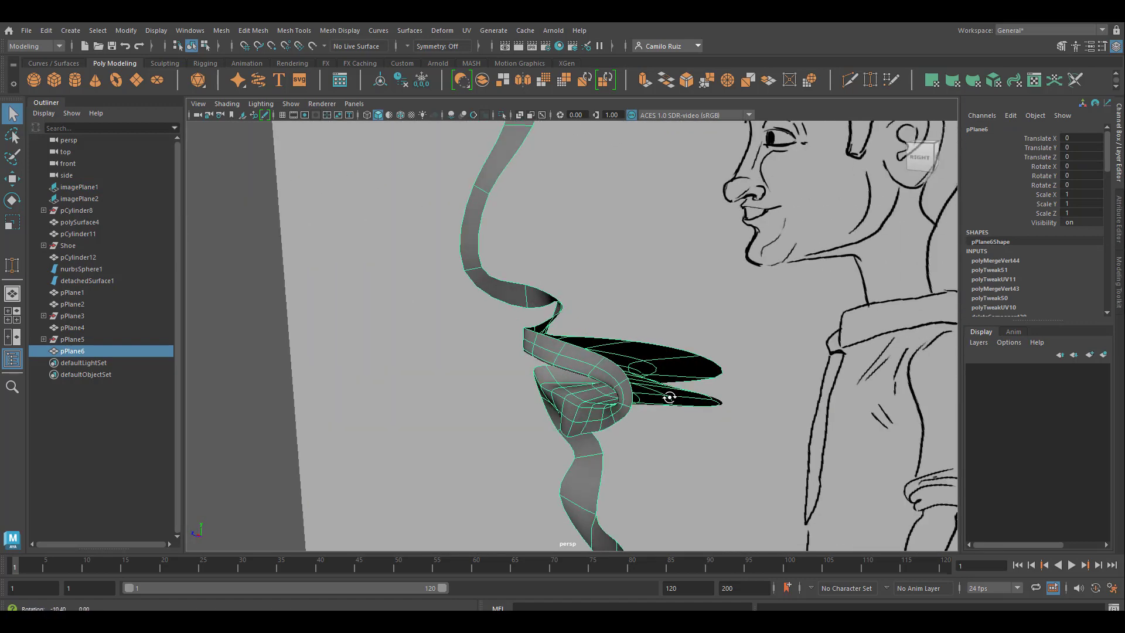
# Step: Adjust the depth of the rear vertex on the lower inner-mouth border and check the smoothed mouth from the front
pyautogui.moveTo(687, 400); pyautogui.dragTo(647, 297, button='right')
pyautogui.keyDown('alt'); pyautogui.moveTo(742, 364); pyautogui.dragTo(763, 469); pyautogui.keyUp('alt')
pyautogui.moveTo(762, 472); pyautogui.dragTo(631, 423)
pyautogui.press('w')
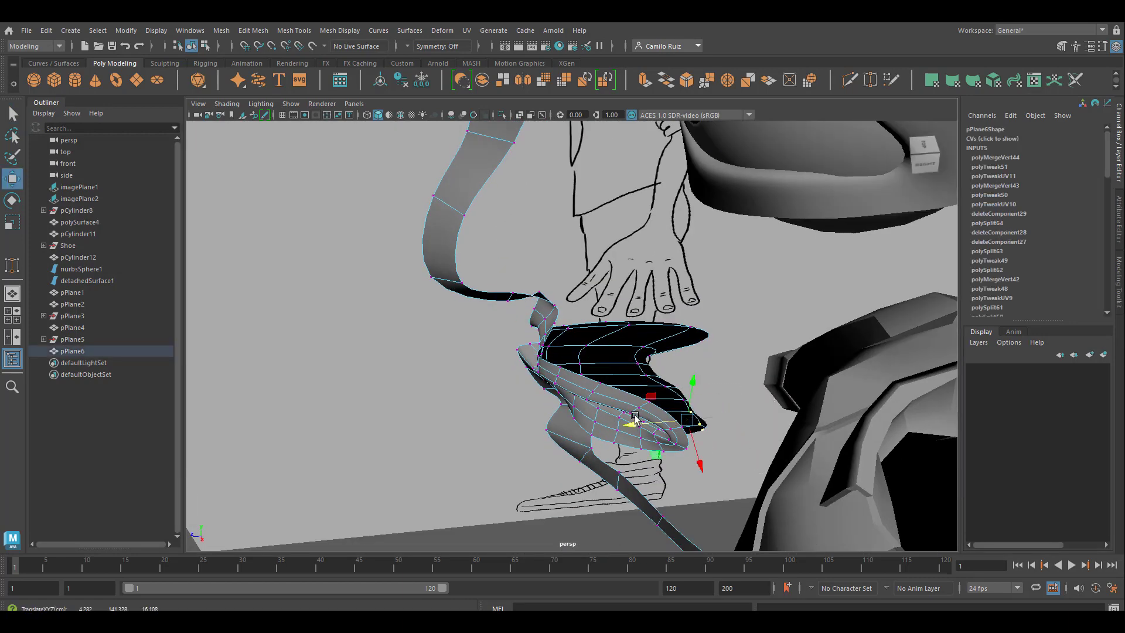
pyautogui.moveTo(723, 311); pyautogui.dragTo(595, 341)
pyautogui.keyDown('alt'); pyautogui.moveTo(682, 374); pyautogui.dragTo(762, 374); pyautogui.keyUp('alt')
pyautogui.click(659, 307)
pyautogui.keyDown('alt'); pyautogui.moveTo(658, 329); pyautogui.dragTo(628, 228); pyautogui.keyUp('alt')
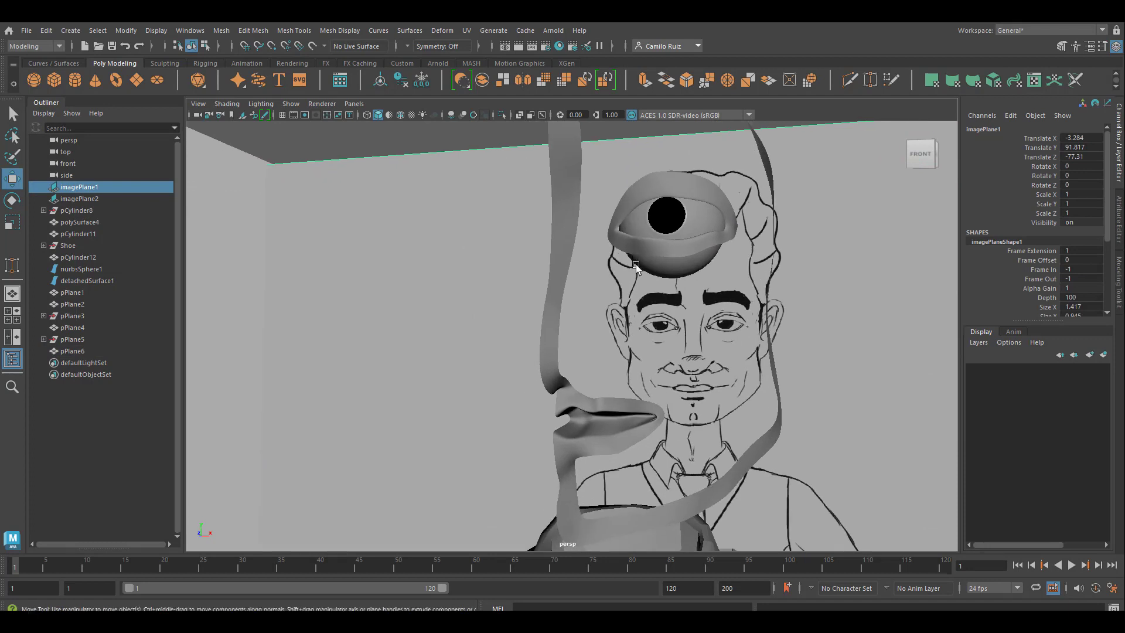
# Step: Turn off the smooth preview and combine the eyelid mesh with the face strip mesh into one object
pyautogui.click(655, 245)
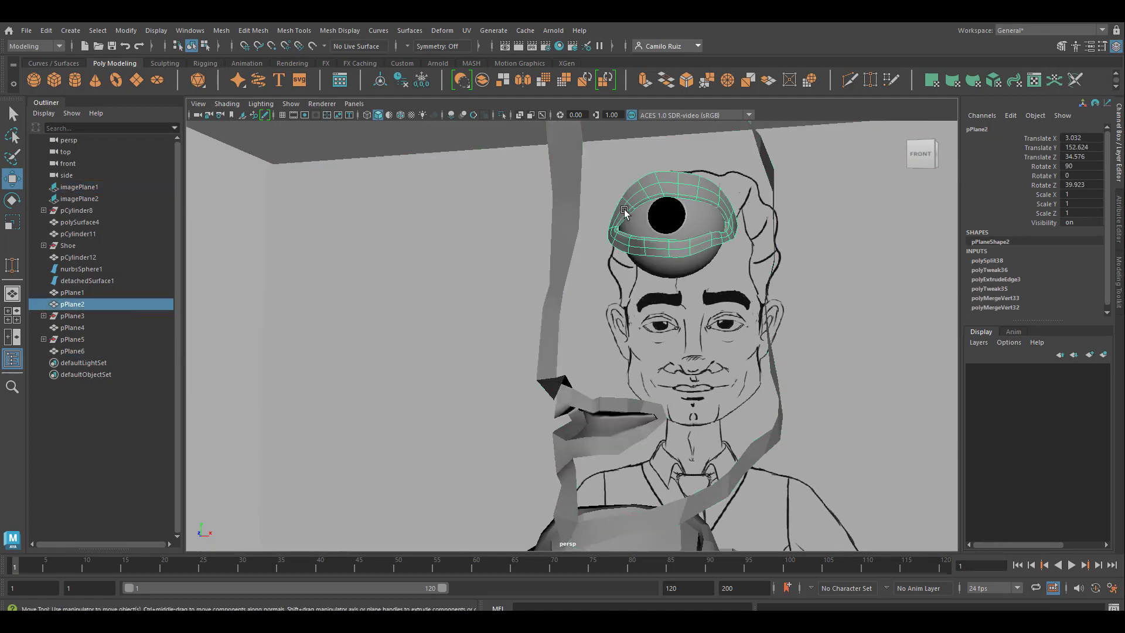
pyautogui.press('1')
pyautogui.keyDown('alt'); pyautogui.moveTo(619, 299); pyautogui.dragTo(638, 391); pyautogui.keyUp('alt')
pyautogui.keyDown('alt'); pyautogui.moveTo(626, 275); pyautogui.dragTo(592, 409); pyautogui.keyUp('alt')
pyautogui.click(568, 375)
pyautogui.hotkey('ctrl', 'z')
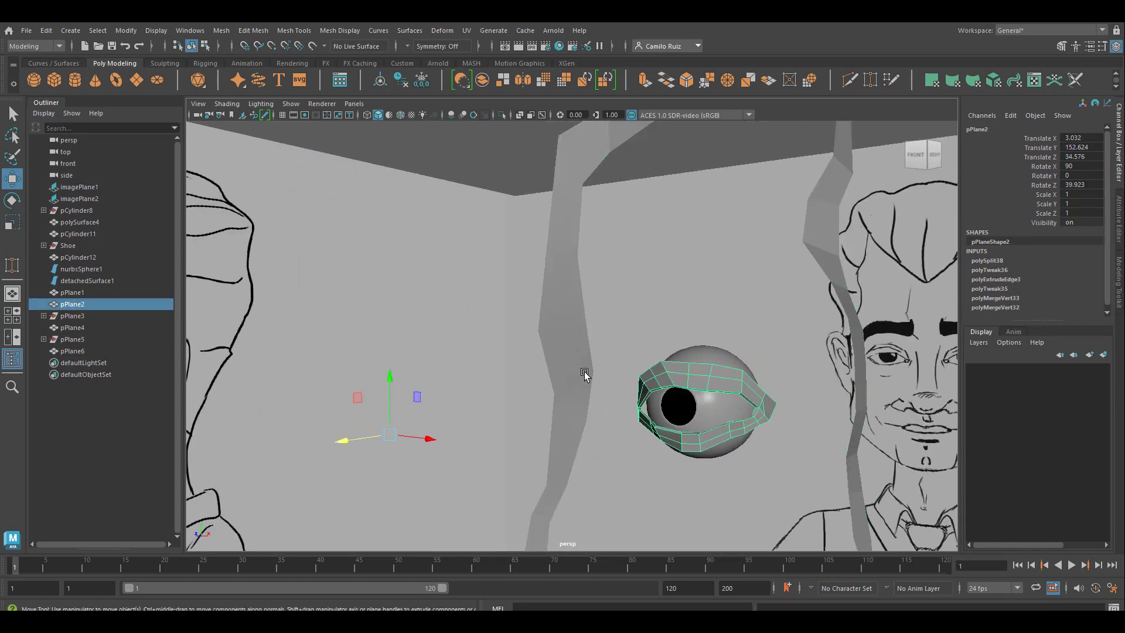
pyautogui.keyDown('shift'); pyautogui.click(580, 370); pyautogui.keyUp('shift')
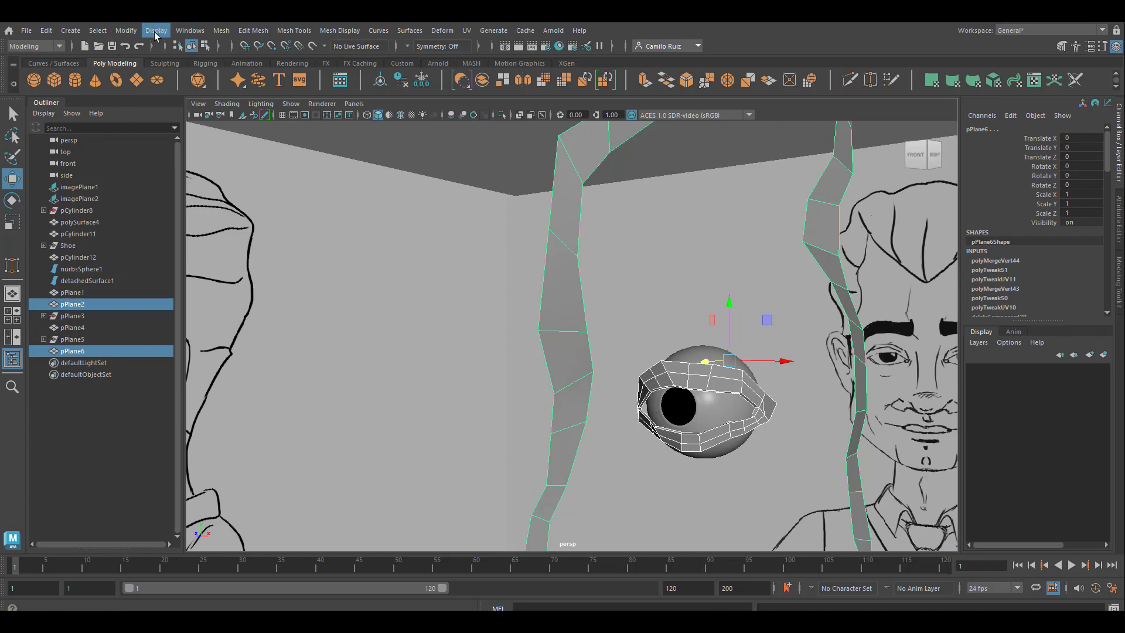
pyautogui.click(126, 31)
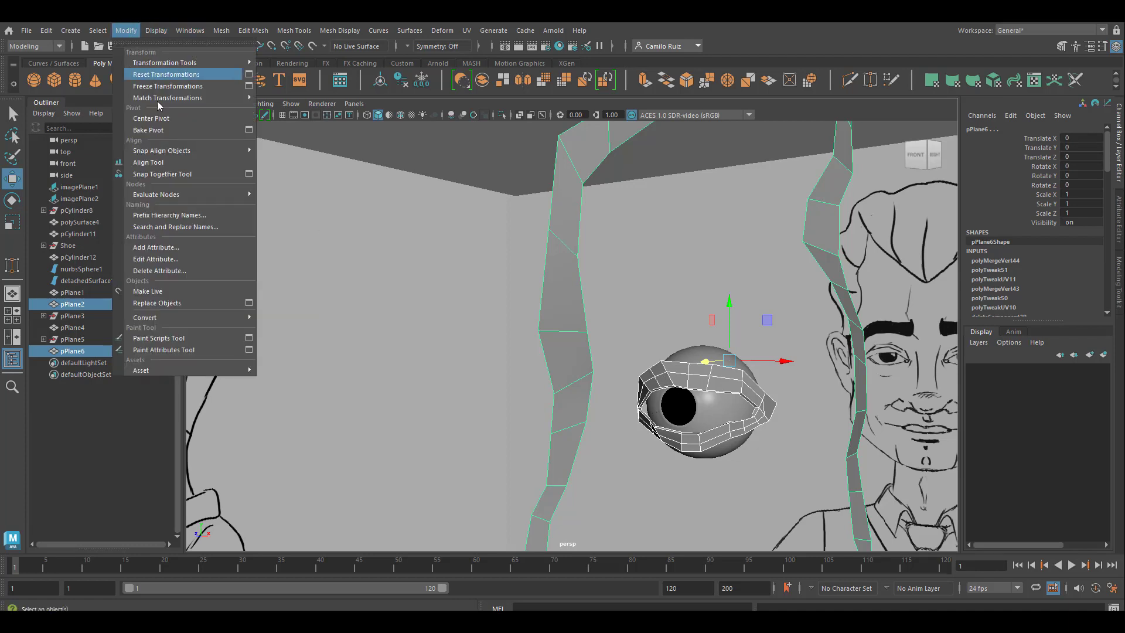
pyautogui.moveTo(197, 34)
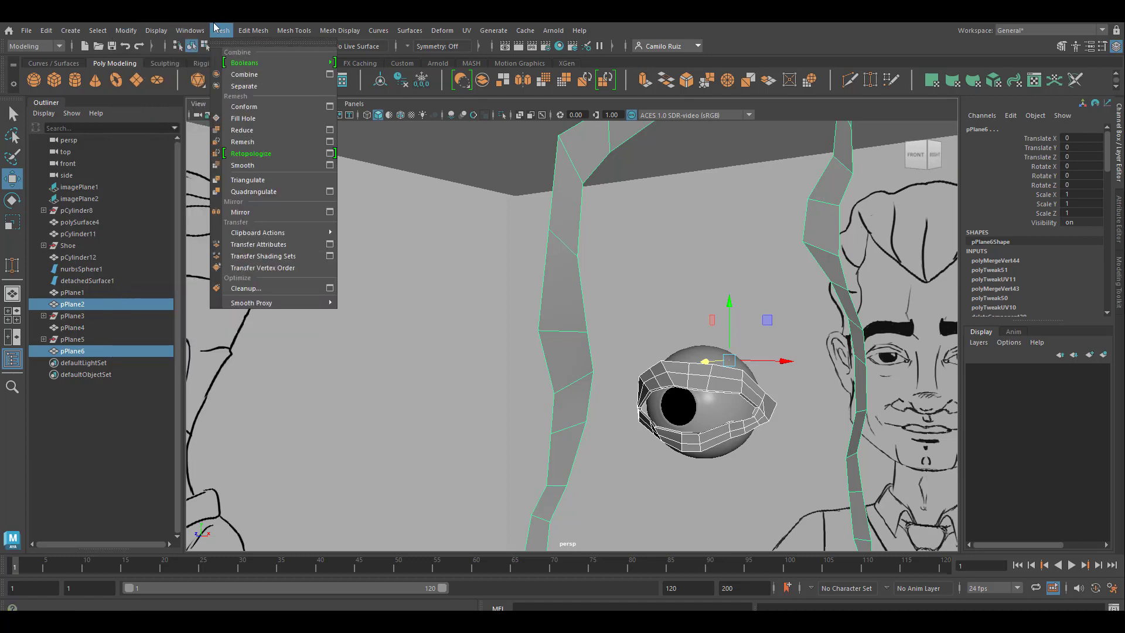
pyautogui.click(257, 76)
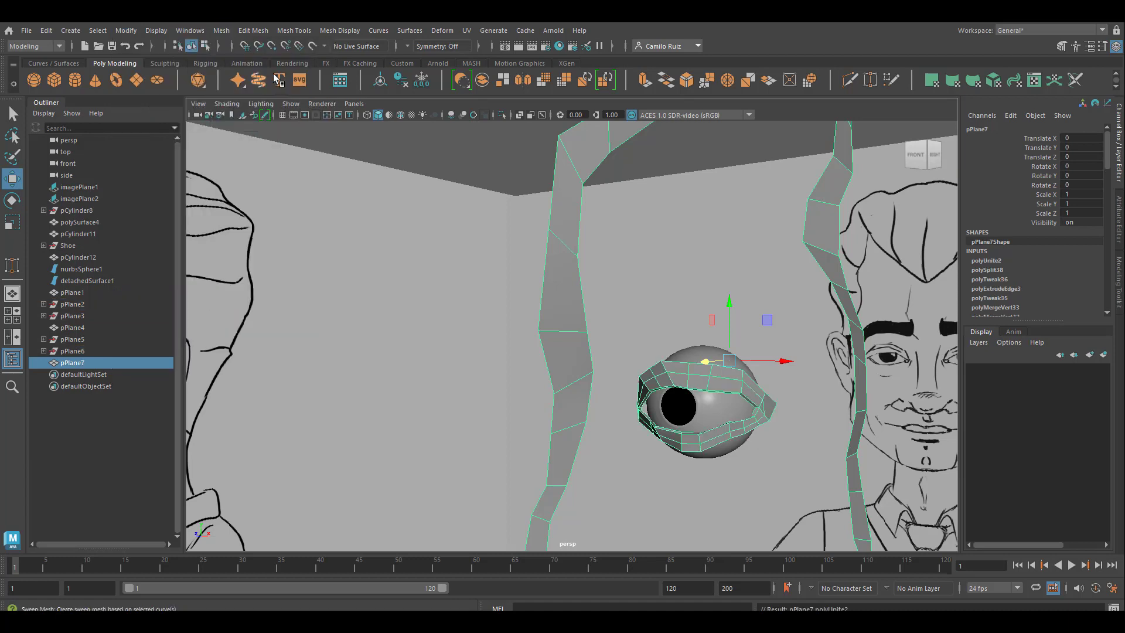
# Step: Bridge the eyelid's inner-corner border edge to the facing edge of the nose-bridge strip along a linear path with 3 divisions
pyautogui.keyDown('alt'); pyautogui.moveTo(623, 404); pyautogui.dragTo(561, 342); pyautogui.keyUp('alt')
pyautogui.scroll(-10, 561, 342)
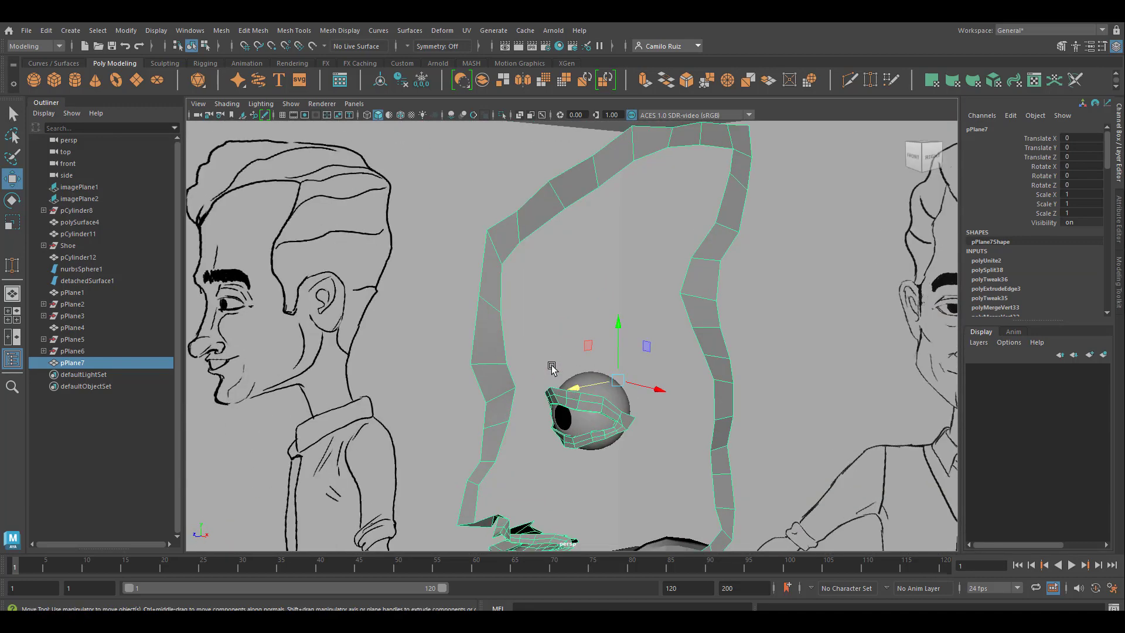
pyautogui.keyDown('alt'); pyautogui.moveTo(580, 411); pyautogui.dragTo(683, 366); pyautogui.keyUp('alt')
pyautogui.scroll(6, 609, 328)
pyautogui.moveTo(557, 282); pyautogui.dragTo(555, 252, button='right')
pyautogui.click(564, 328)
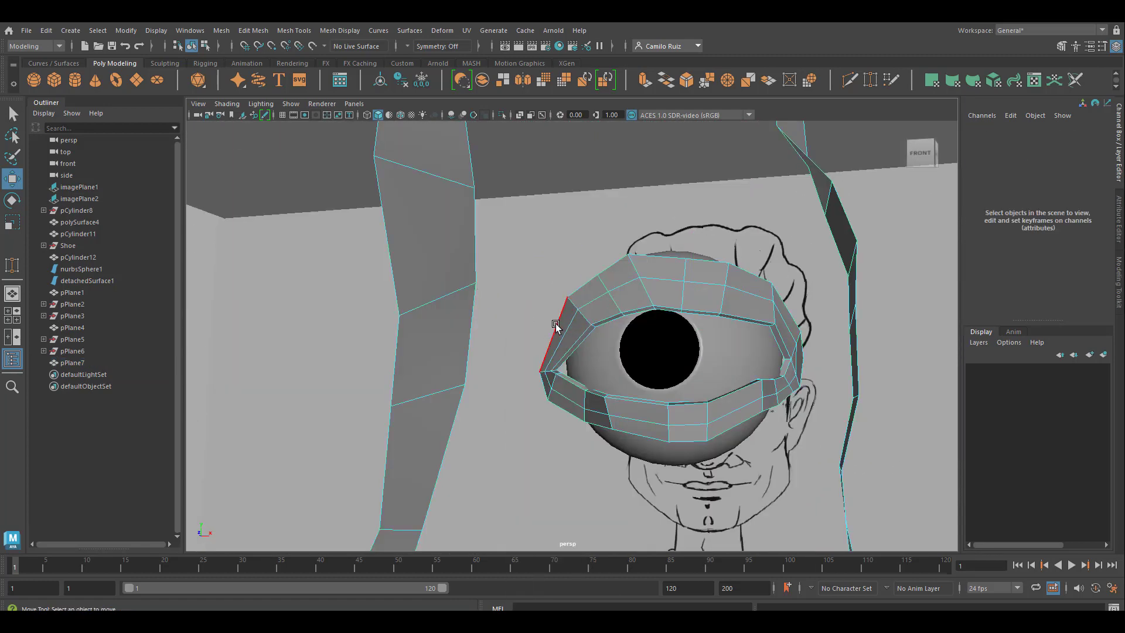
pyautogui.click(523, 358)
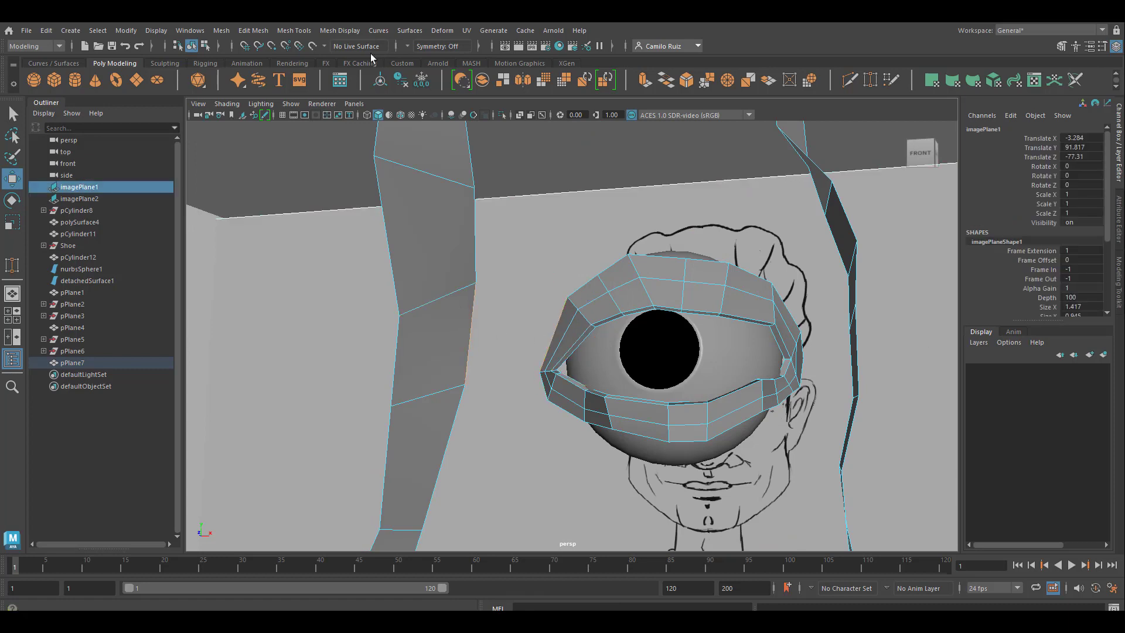
pyautogui.click(257, 30)
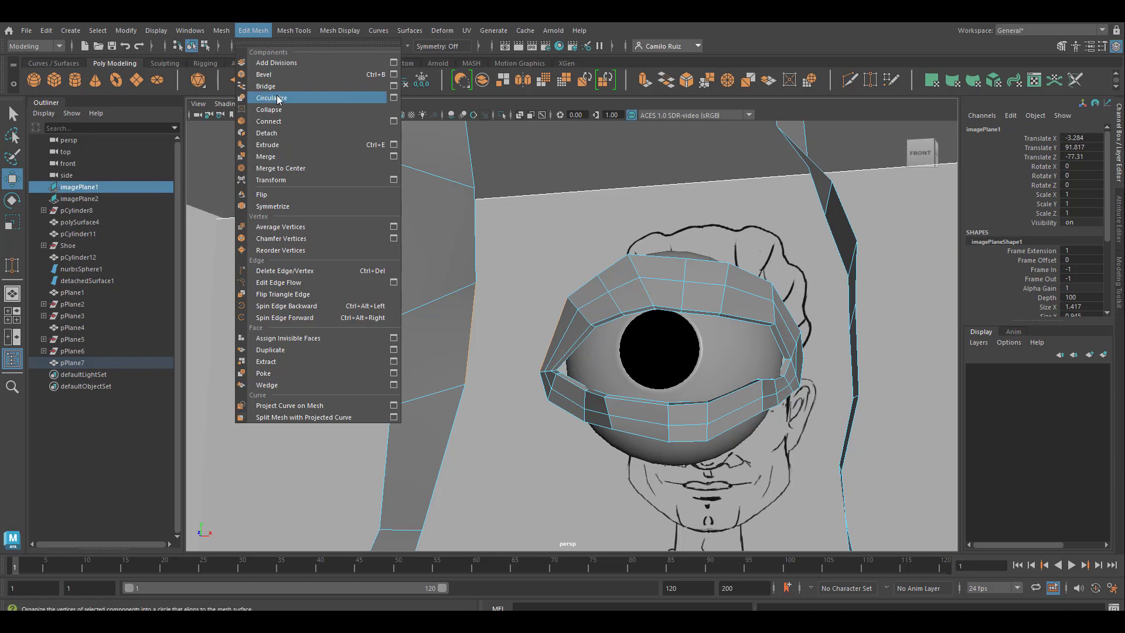
pyautogui.click(315, 85)
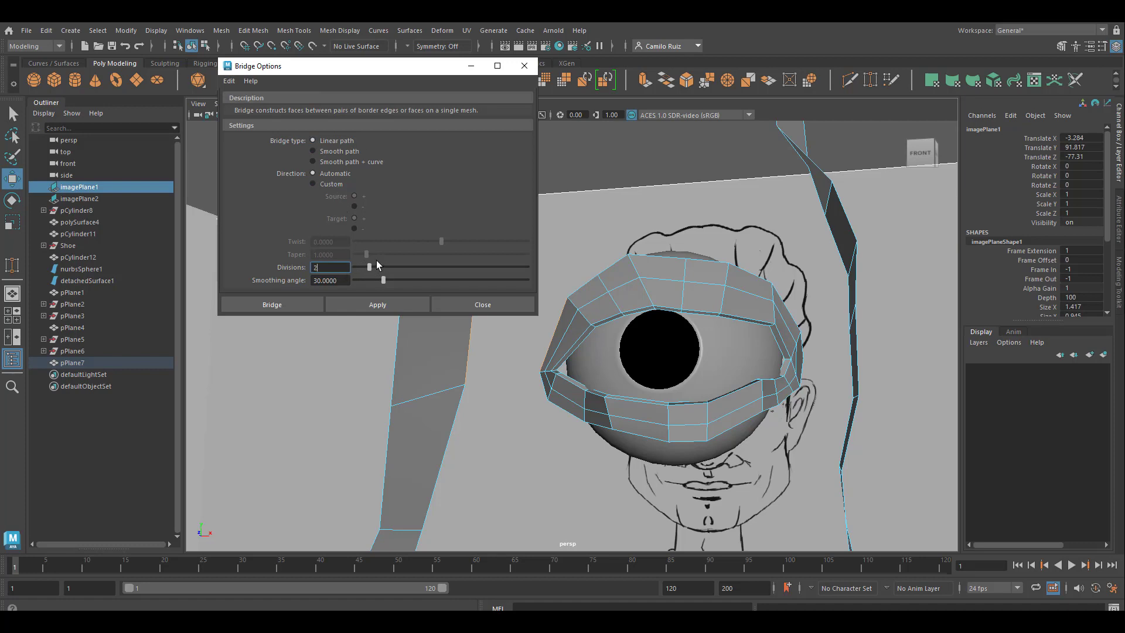
pyautogui.click(371, 304)
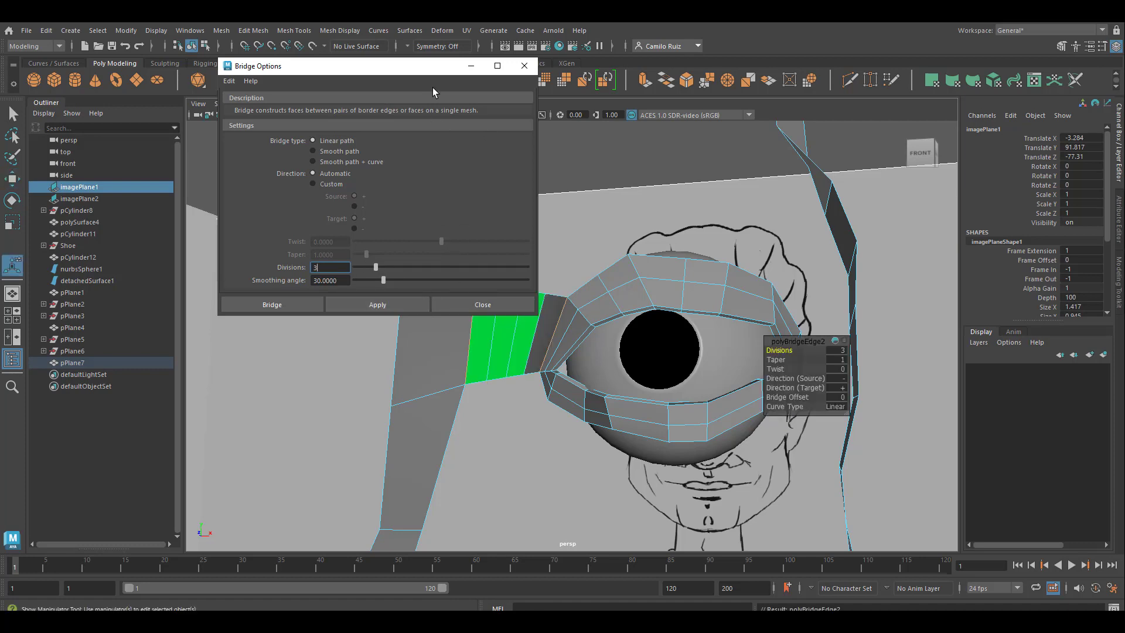
# Step: Set the new bridge's Twist to 180 and Taper to 0.3, keep the Linear curve type, and close the Bridge options
pyautogui.moveTo(439, 69); pyautogui.dragTo(261, 63)
pyautogui.moveTo(778, 370); pyautogui.dragTo(806, 371)
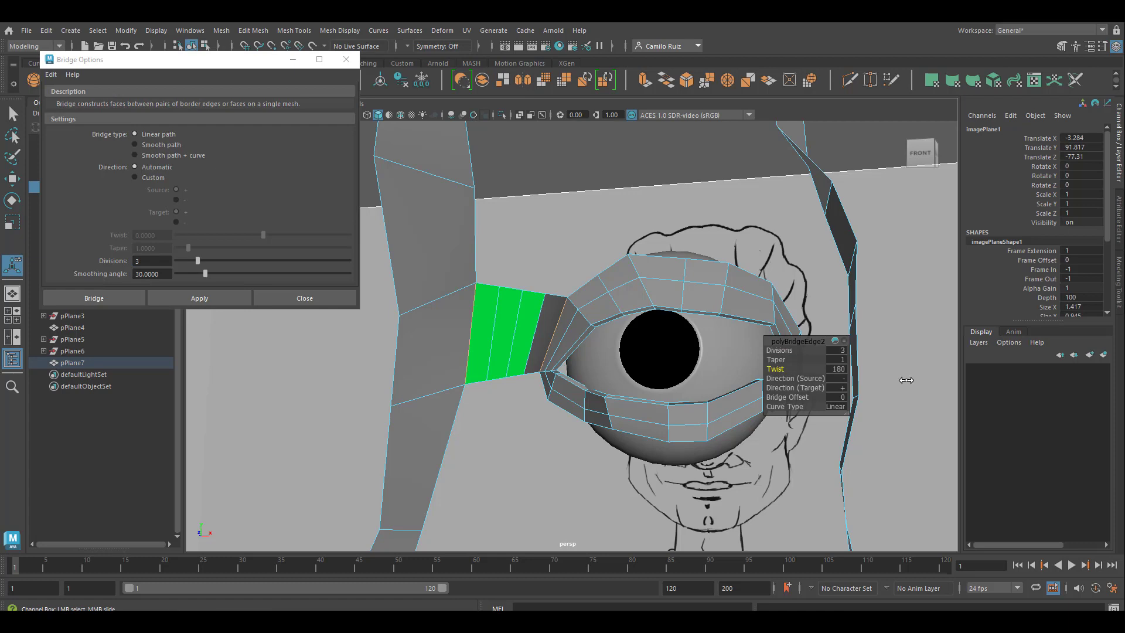
pyautogui.moveTo(906, 380); pyautogui.dragTo(1066, 380)
pyautogui.moveTo(779, 360)
pyautogui.mouseDown()
pyautogui.moveTo(761, 361)
pyautogui.moveTo(793, 350)
pyautogui.moveTo(760, 349)
pyautogui.moveTo(773, 349)
pyautogui.mouseUp()
pyautogui.click(778, 396)
pyautogui.click(782, 380)
pyautogui.moveTo(780, 406); pyautogui.dragTo(807, 418)
pyautogui.moveTo(526, 309)
pyautogui.keyDown('alt'); pyautogui.mouseDown()
pyautogui.moveTo(575, 393)
pyautogui.moveTo(652, 377)
pyautogui.moveTo(721, 385)
pyautogui.moveTo(498, 372)
pyautogui.moveTo(583, 381)
pyautogui.mouseUp(); pyautogui.keyUp('alt')
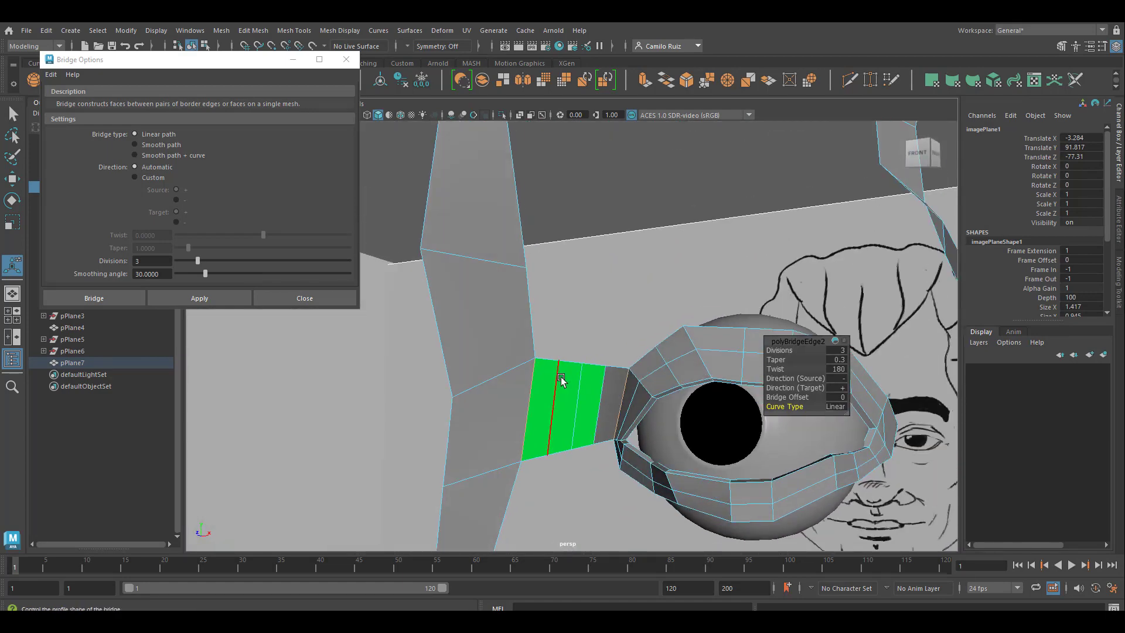
pyautogui.click(346, 59)
# Step: Return the combined face mesh to Object Mode and assign it the lambert1 material from the Hypershade
pyautogui.rightClick(566, 283)
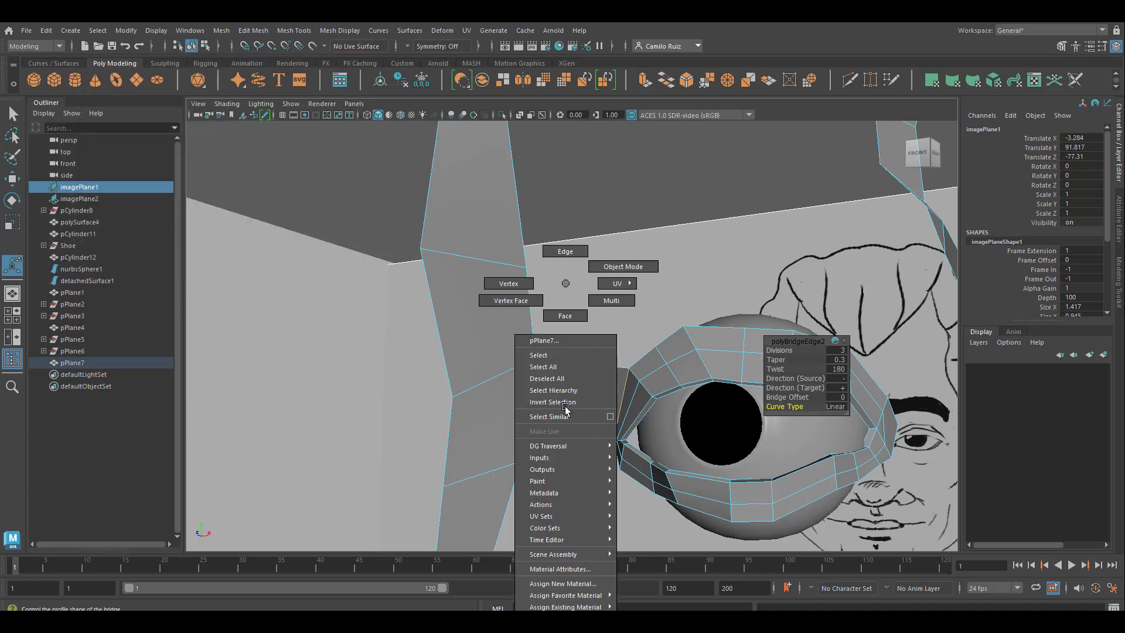
pyautogui.click(623, 266)
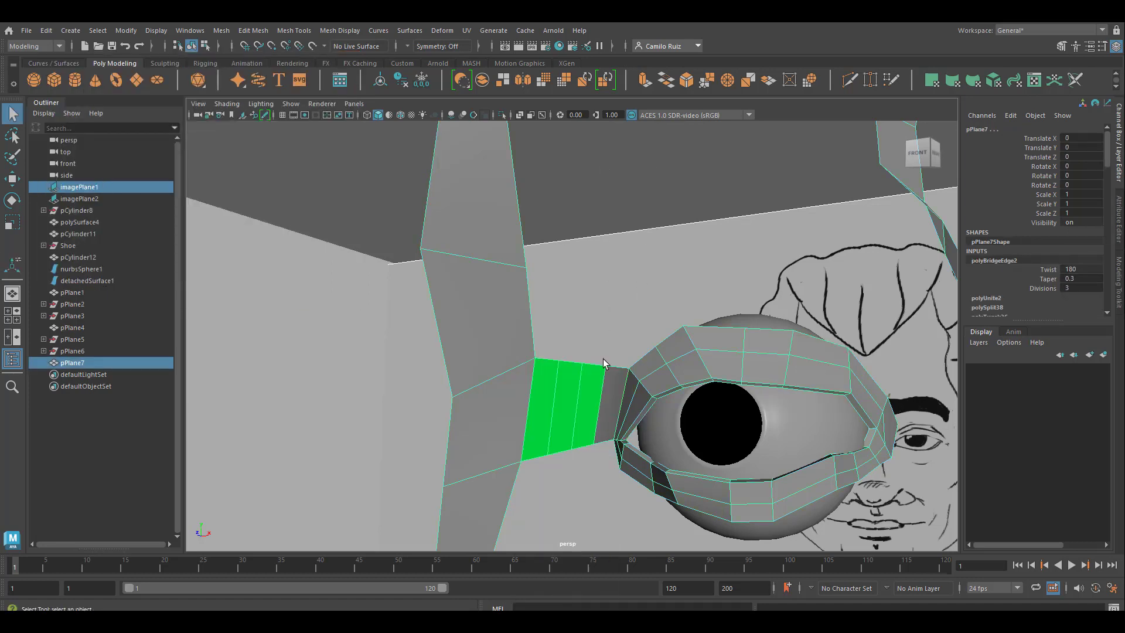
pyautogui.click(559, 46)
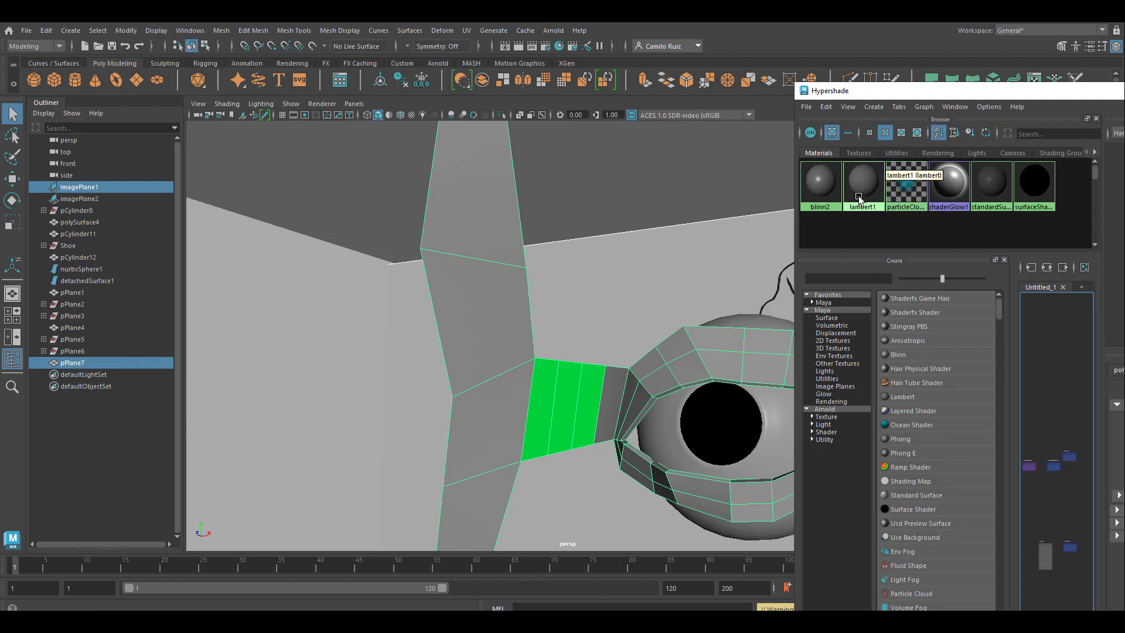
pyautogui.moveTo(864, 186); pyautogui.dragTo(841, 155, button='right')
pyautogui.click(618, 324)
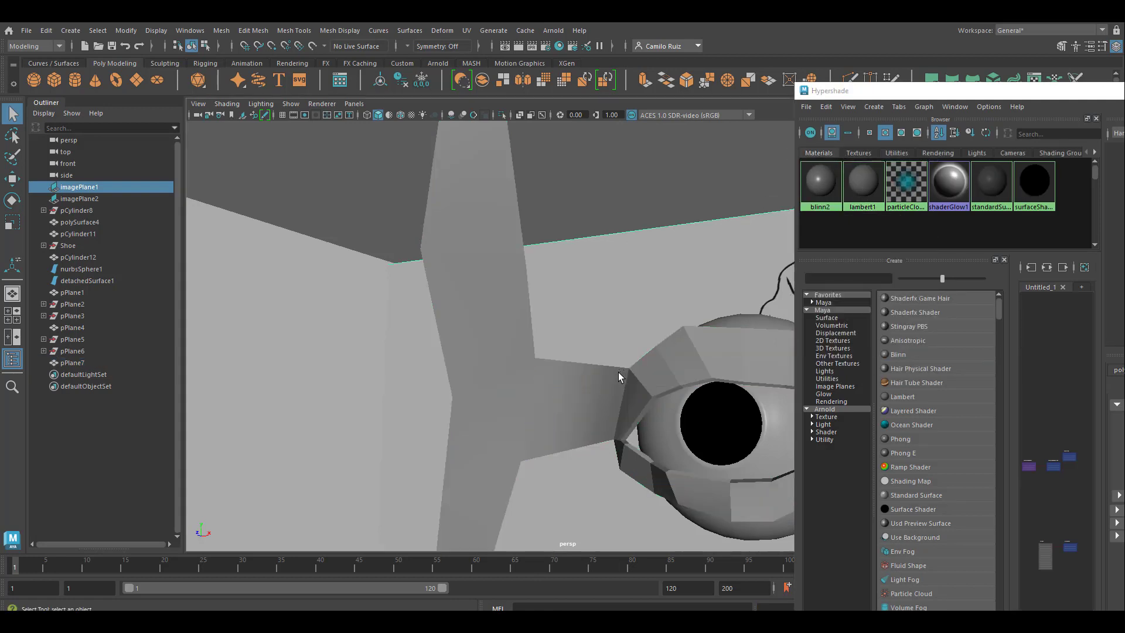
pyautogui.scroll(-1, 615, 374)
pyautogui.click(605, 405)
pyautogui.keyDown('alt'); pyautogui.moveTo(606, 408); pyautogui.dragTo(570, 369, button='middle'); pyautogui.keyUp('alt')
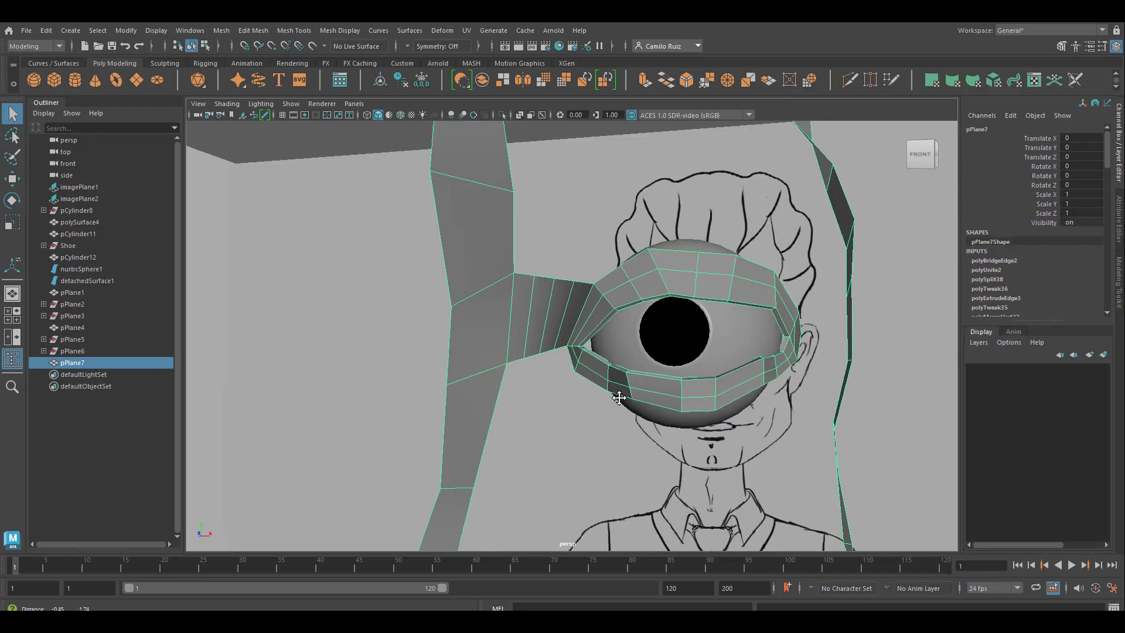
# Step: Bridge the upper outer-corner border edge of the eyelid to the facing edge of the side face strip with 3 divisions and close the Bridge options
pyautogui.keyDown('alt'); pyautogui.moveTo(617, 393); pyautogui.dragTo(341, 424, button='middle'); pyautogui.keyUp('alt')
pyautogui.keyDown('alt'); pyautogui.moveTo(378, 381); pyautogui.dragTo(268, 374); pyautogui.keyUp('alt')
pyautogui.keyDown('alt'); pyautogui.moveTo(507, 375); pyautogui.dragTo(186, 384, button='middle'); pyautogui.keyUp('alt')
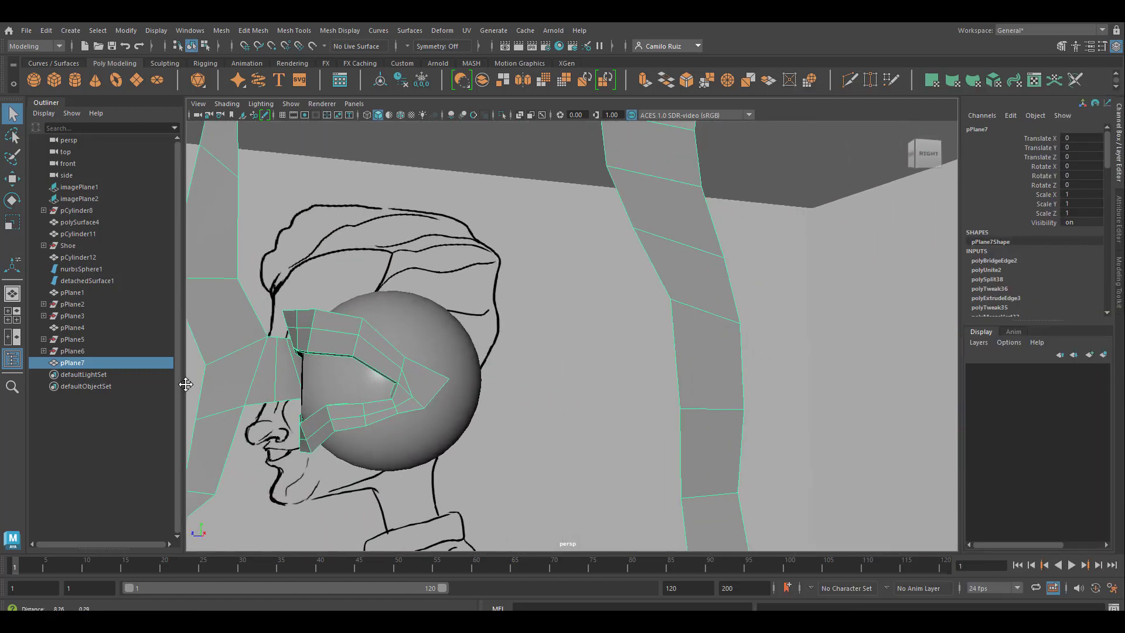
pyautogui.moveTo(402, 356)
pyautogui.keyDown('alt'); pyautogui.mouseDown()
pyautogui.moveTo(446, 354)
pyautogui.moveTo(442, 367)
pyautogui.moveTo(378, 332)
pyautogui.mouseUp(); pyautogui.keyUp('alt')
pyautogui.moveTo(357, 283); pyautogui.dragTo(356, 251, button='right')
pyautogui.click(351, 324)
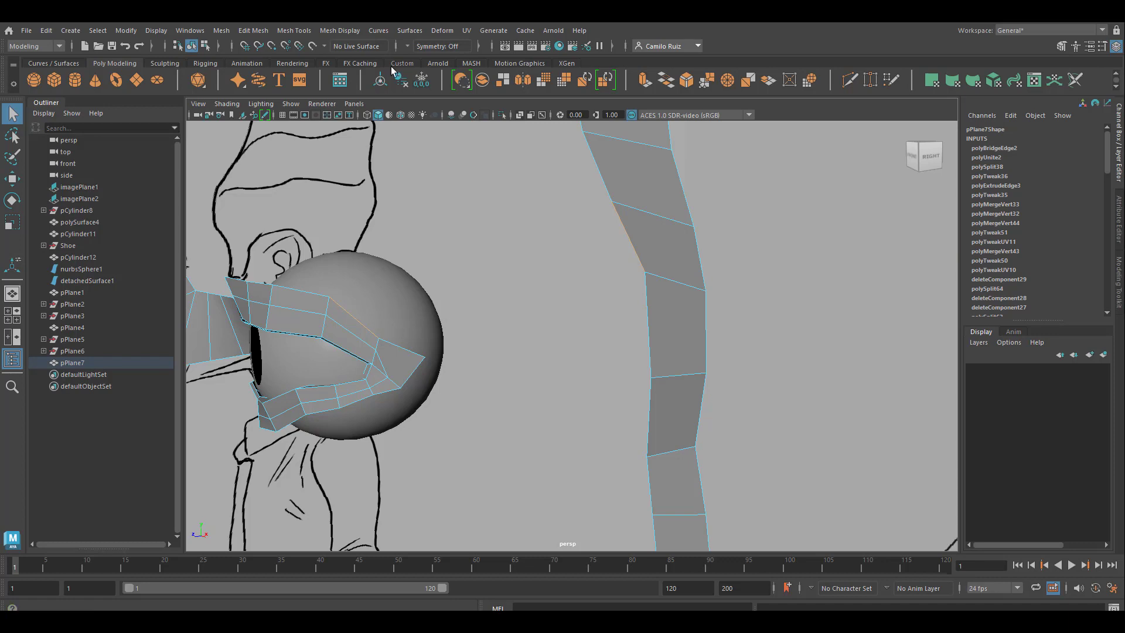
pyautogui.click(399, 79)
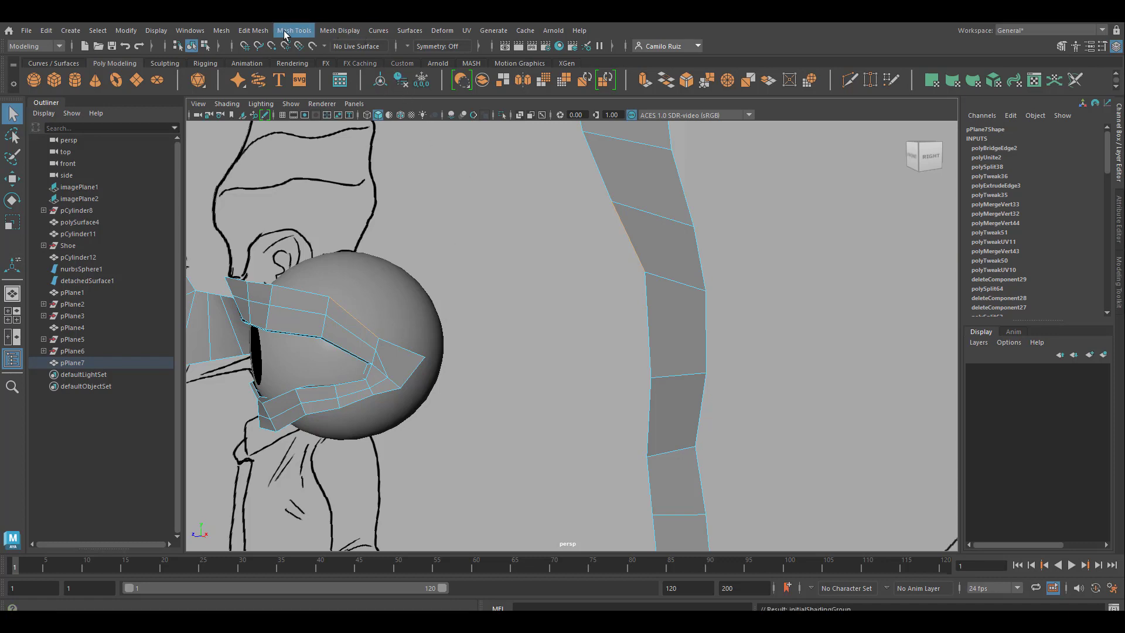
pyautogui.click(265, 31)
pyautogui.click(394, 86)
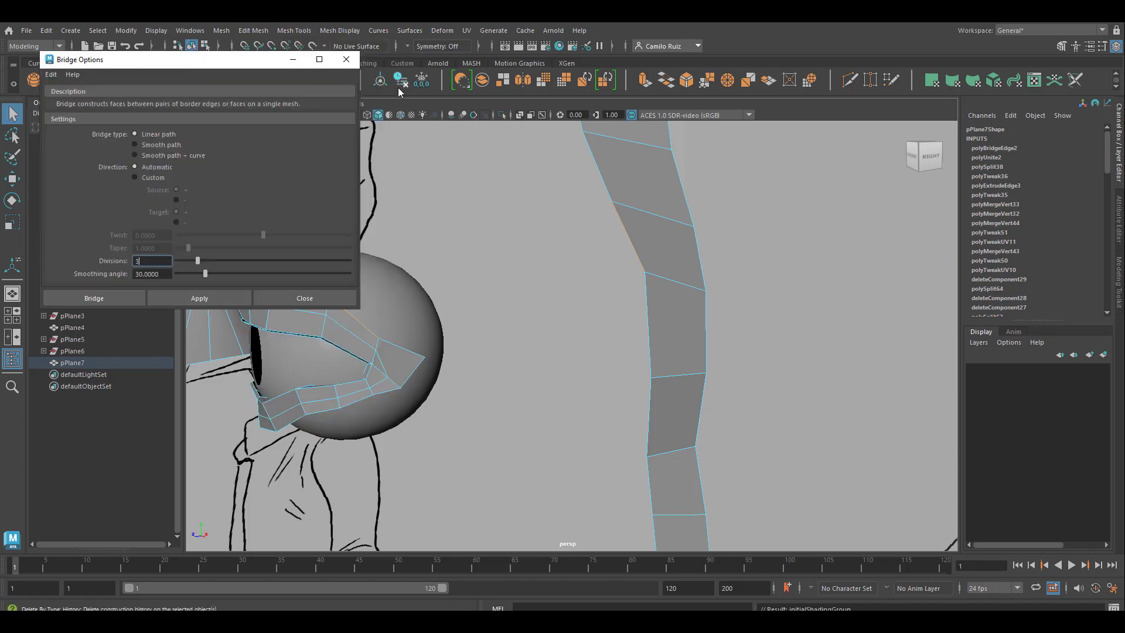
pyautogui.click(227, 297)
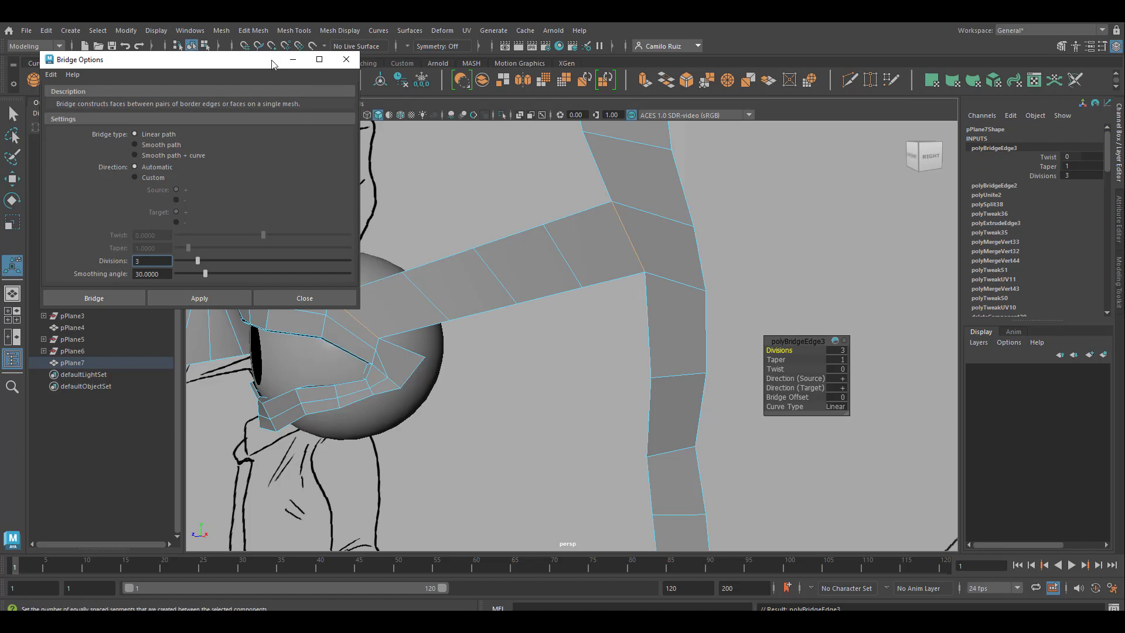
pyautogui.moveTo(272, 63); pyautogui.dragTo(833, 174)
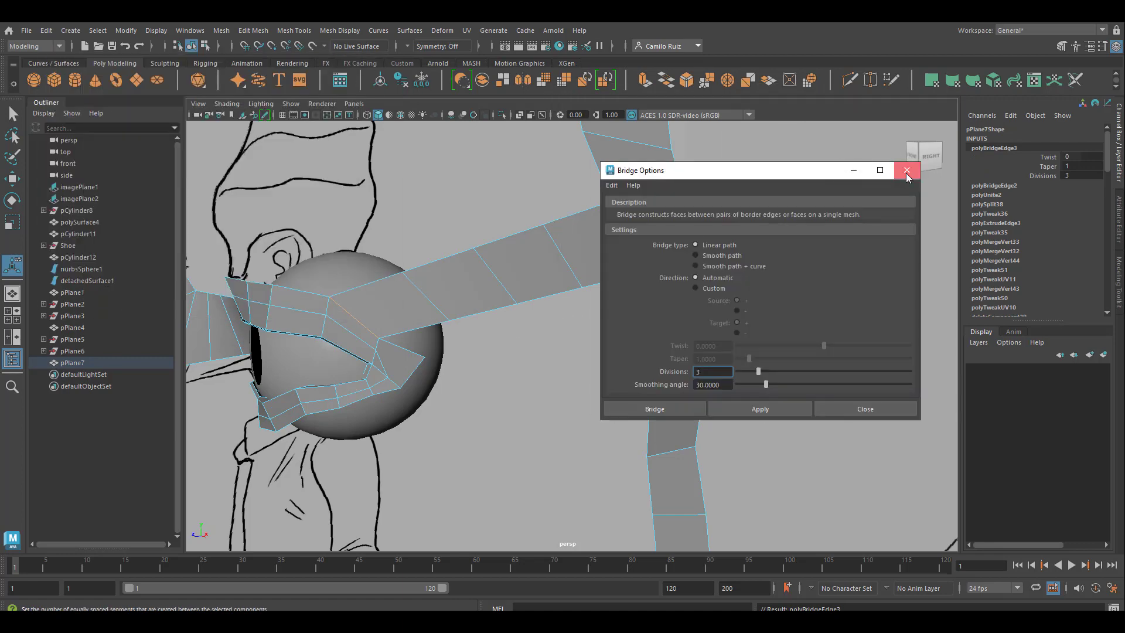
pyautogui.click(906, 174)
# Step: Set the Curve Type of the new bridge between the eyelid and the side face strip to Blend
pyautogui.scroll(-5, 608, 346)
pyautogui.keyDown('alt'); pyautogui.moveTo(607, 346); pyautogui.dragTo(644, 362); pyautogui.keyUp('alt')
pyautogui.moveTo(778, 352); pyautogui.dragTo(779, 351)
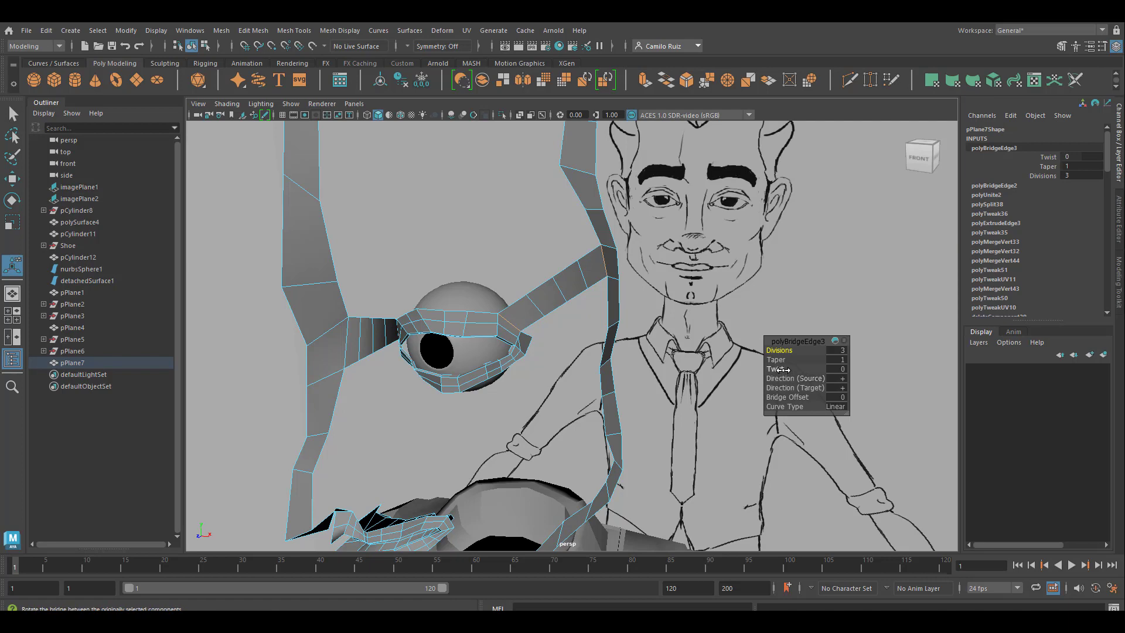
pyautogui.moveTo(786, 407); pyautogui.dragTo(839, 406)
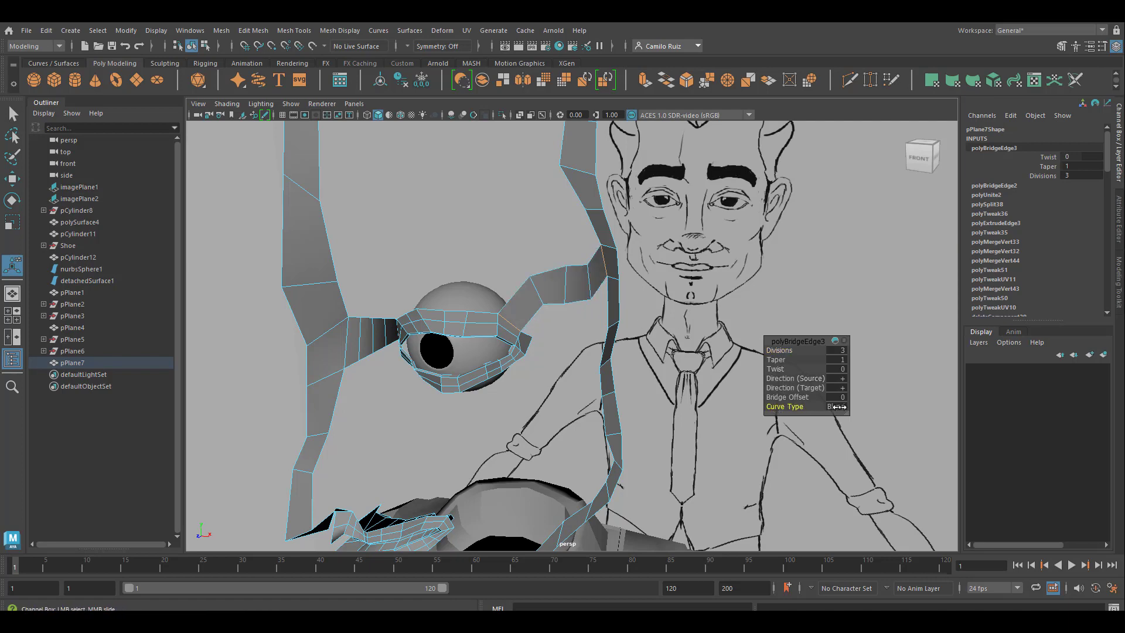
pyautogui.keyDown('alt'); pyautogui.moveTo(644, 363); pyautogui.dragTo(569, 357); pyautogui.keyUp('alt')
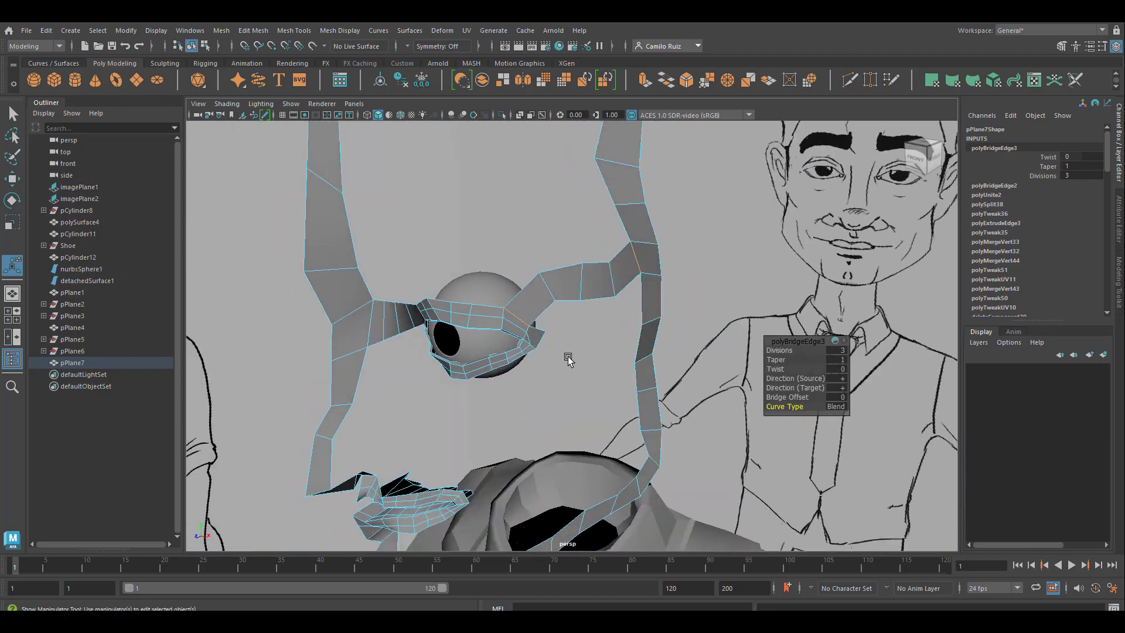
pyautogui.keyDown('alt'); pyautogui.moveTo(570, 358); pyautogui.dragTo(544, 276, button='middle'); pyautogui.keyUp('alt')
pyautogui.keyDown('alt'); pyautogui.moveTo(543, 277); pyautogui.dragTo(567, 252); pyautogui.keyUp('alt')
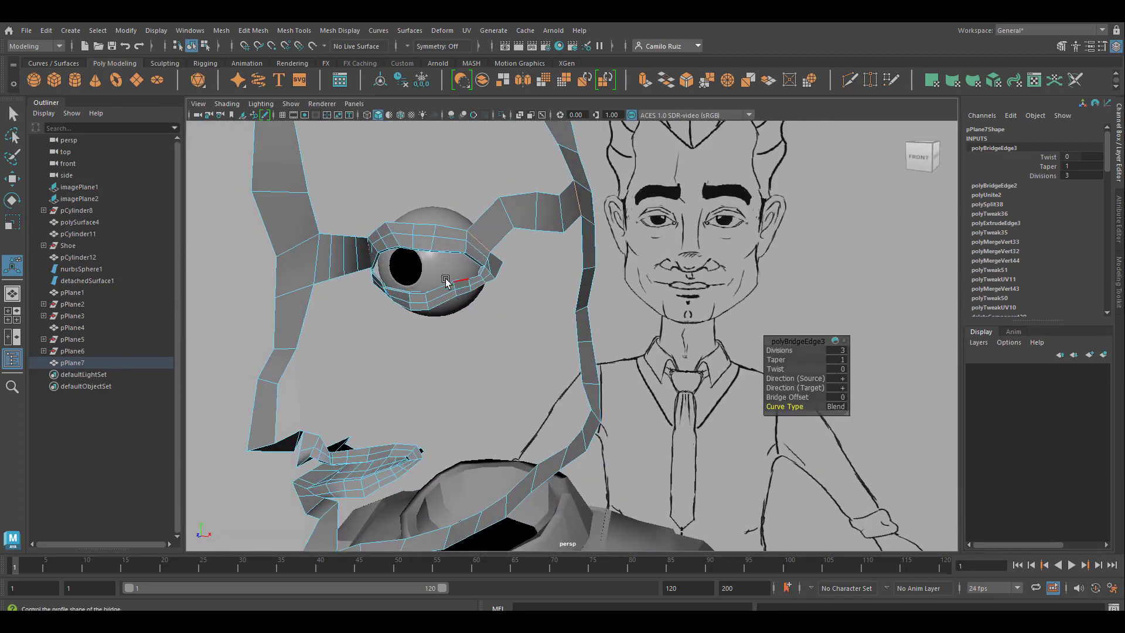
# Step: Extrude the border edge at the mouth corner outward about 2 units along X with 1 division
pyautogui.keyDown('alt'); pyautogui.moveTo(420, 335); pyautogui.dragTo(432, 258, button='middle'); pyautogui.keyUp('alt')
pyautogui.keyDown('alt'); pyautogui.moveTo(365, 324); pyautogui.dragTo(458, 381, button='right'); pyautogui.keyUp('alt')
pyautogui.keyDown('alt'); pyautogui.moveTo(459, 381); pyautogui.dragTo(630, 385, button='middle'); pyautogui.keyUp('alt')
pyautogui.click(572, 407)
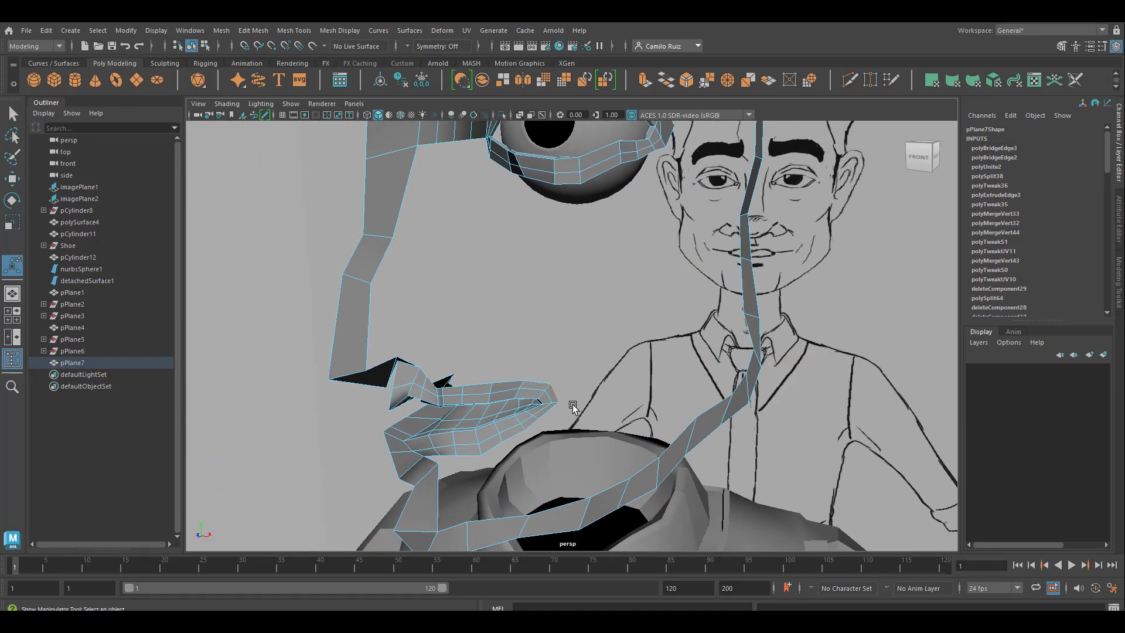
pyautogui.hotkey('ctrl', 'e')
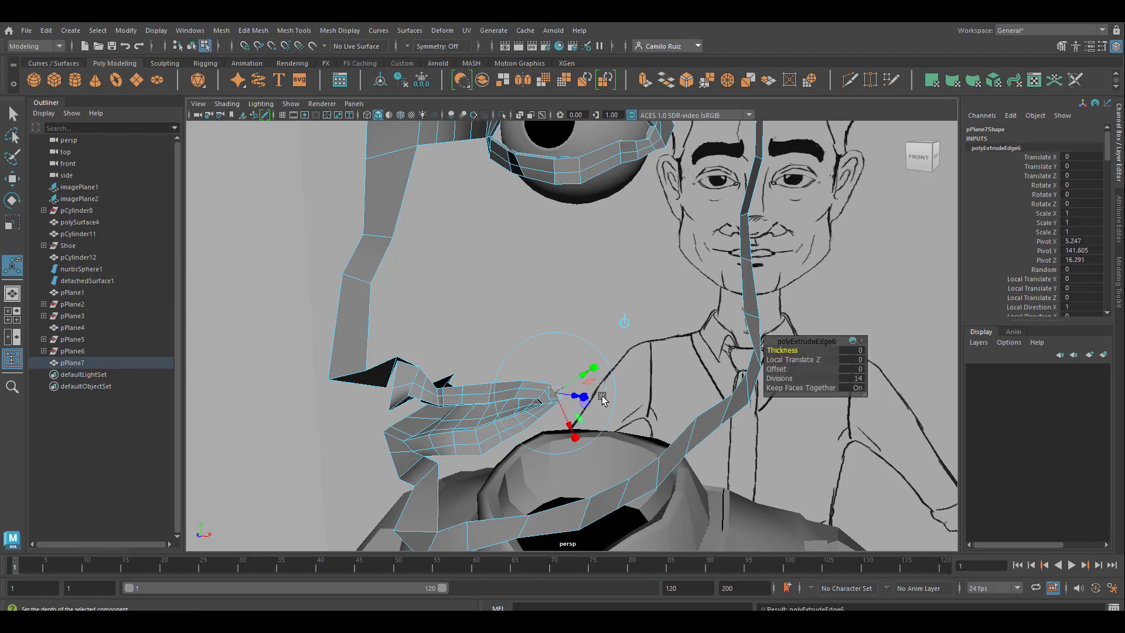
pyautogui.click(625, 322)
pyautogui.moveTo(597, 394); pyautogui.dragTo(644, 402)
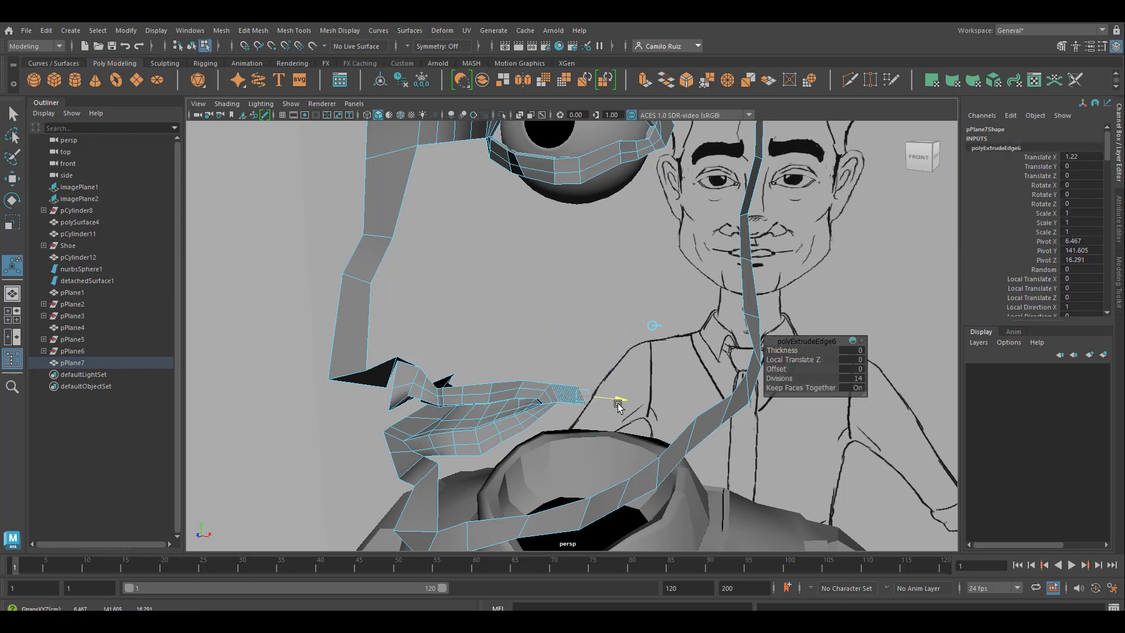
pyautogui.moveTo(777, 378); pyautogui.dragTo(676, 375)
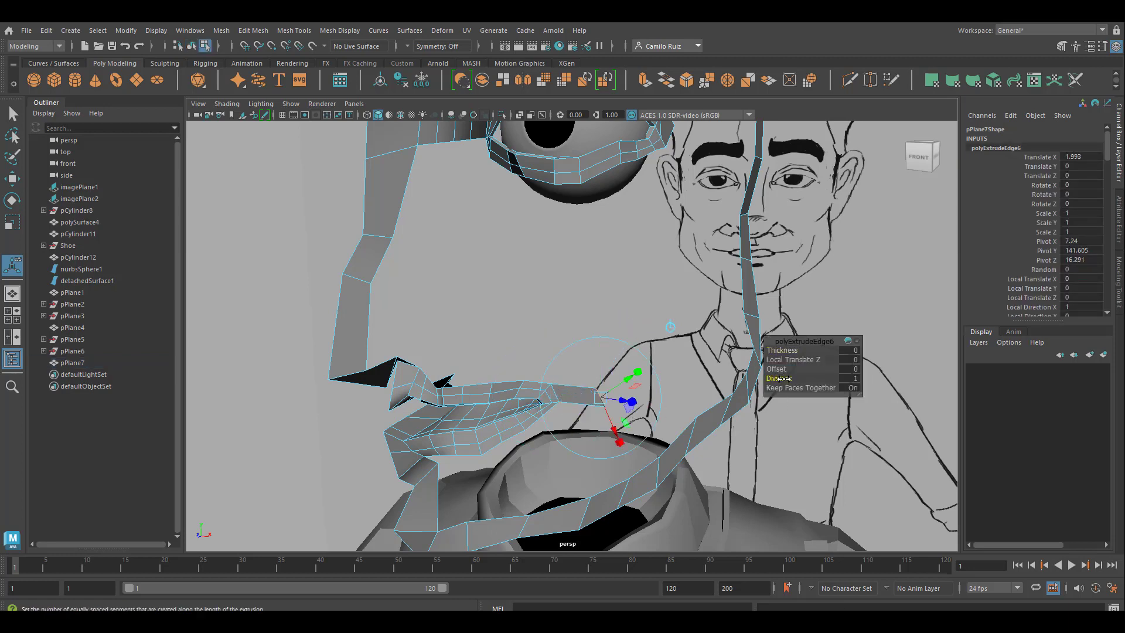
# Step: Reposition the extruded mouth-corner edge inward and back, to about 0.79 in Translate X and -1.15 in Translate Z
pyautogui.keyDown('alt'); pyautogui.moveTo(638, 413); pyautogui.dragTo(671, 417); pyautogui.keyUp('alt')
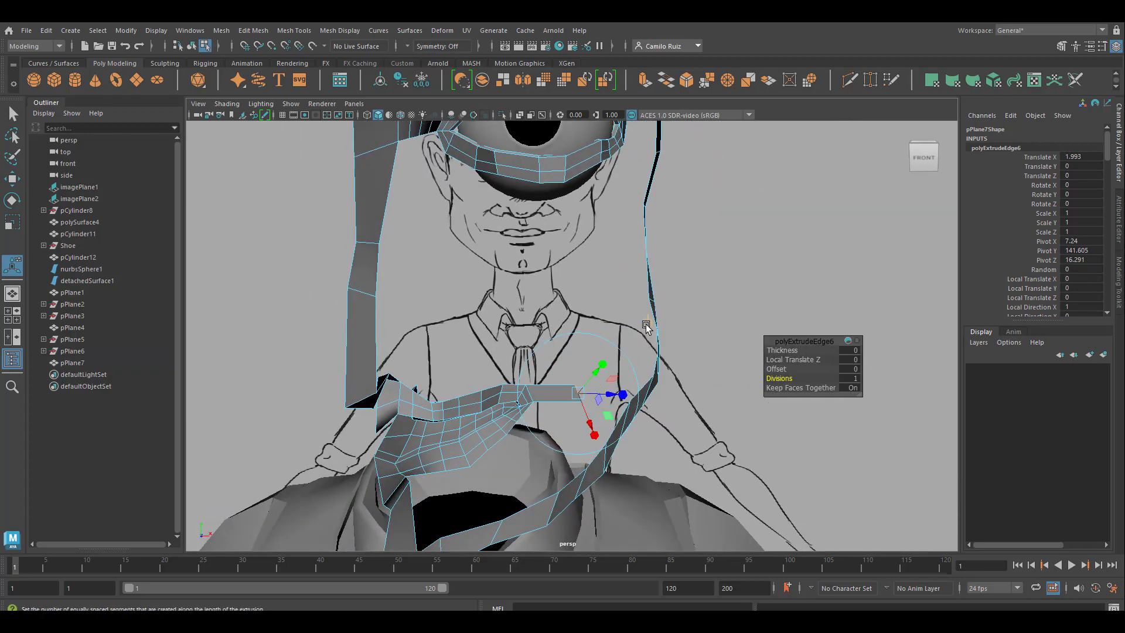
pyautogui.click(647, 324)
pyautogui.moveTo(611, 392); pyautogui.dragTo(605, 393)
pyautogui.keyDown('alt'); pyautogui.moveTo(605, 393); pyautogui.dragTo(550, 461); pyautogui.keyUp('alt')
pyautogui.moveTo(663, 330); pyautogui.dragTo(607, 318)
pyautogui.keyDown('alt'); pyautogui.moveTo(608, 319); pyautogui.dragTo(609, 353, button='right'); pyautogui.keyUp('alt')
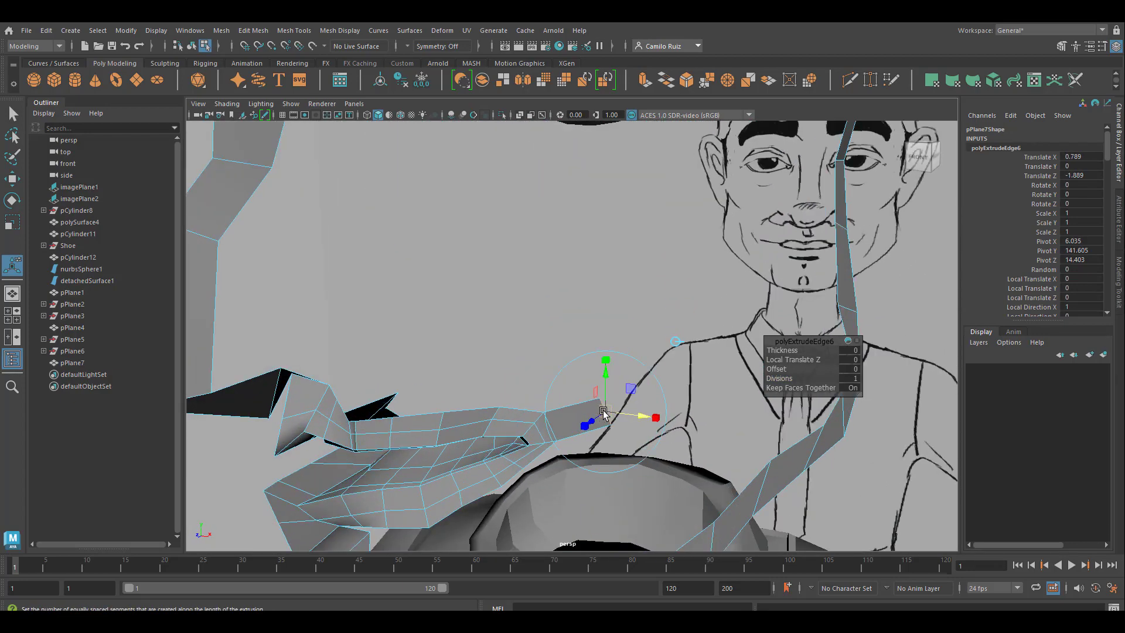
pyautogui.moveTo(581, 430); pyautogui.dragTo(571, 437)
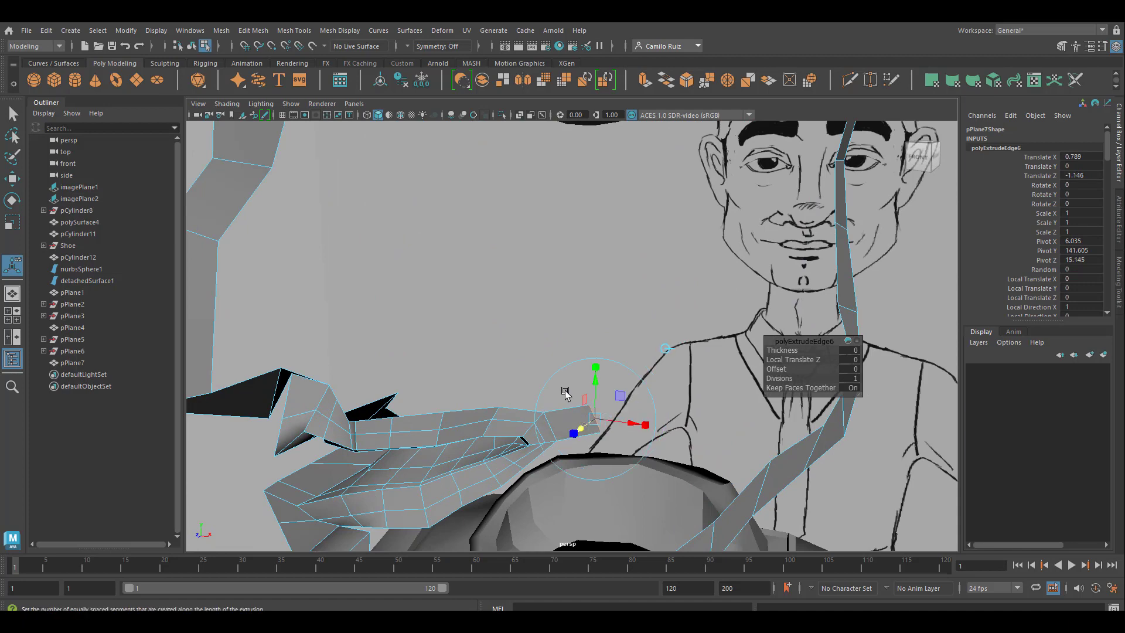
# Step: Bridge the upper edge of the extruded mouth-corner face to the facing edge on the side of the nose strip with 3 divisions
pyautogui.keyDown('alt'); pyautogui.moveTo(469, 351); pyautogui.dragTo(541, 363); pyautogui.keyUp('alt')
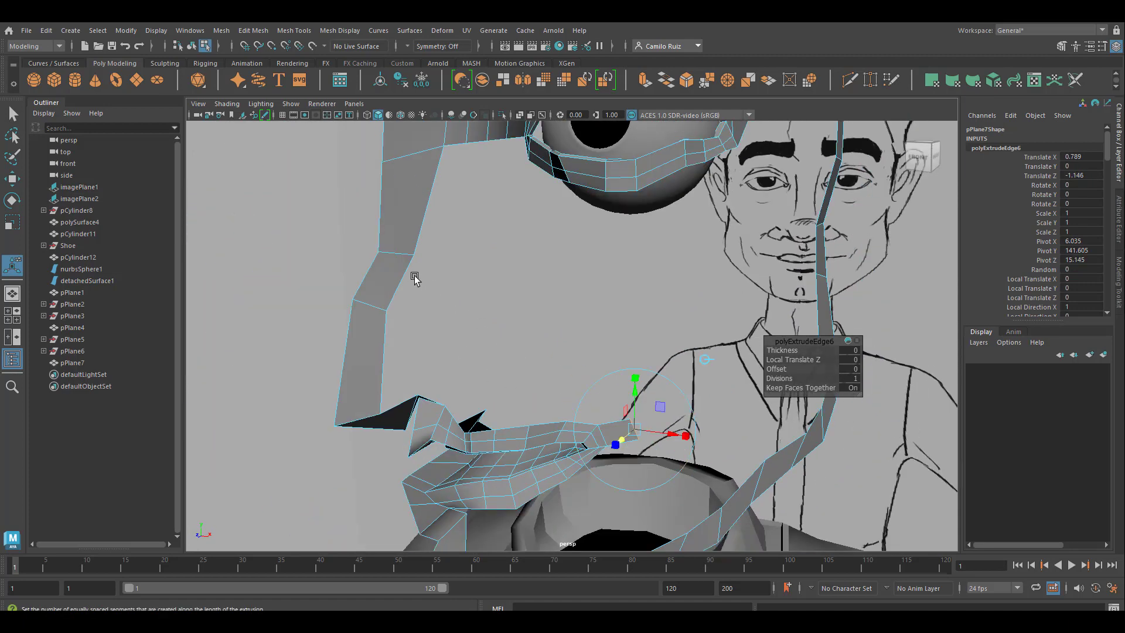
pyautogui.click(615, 419)
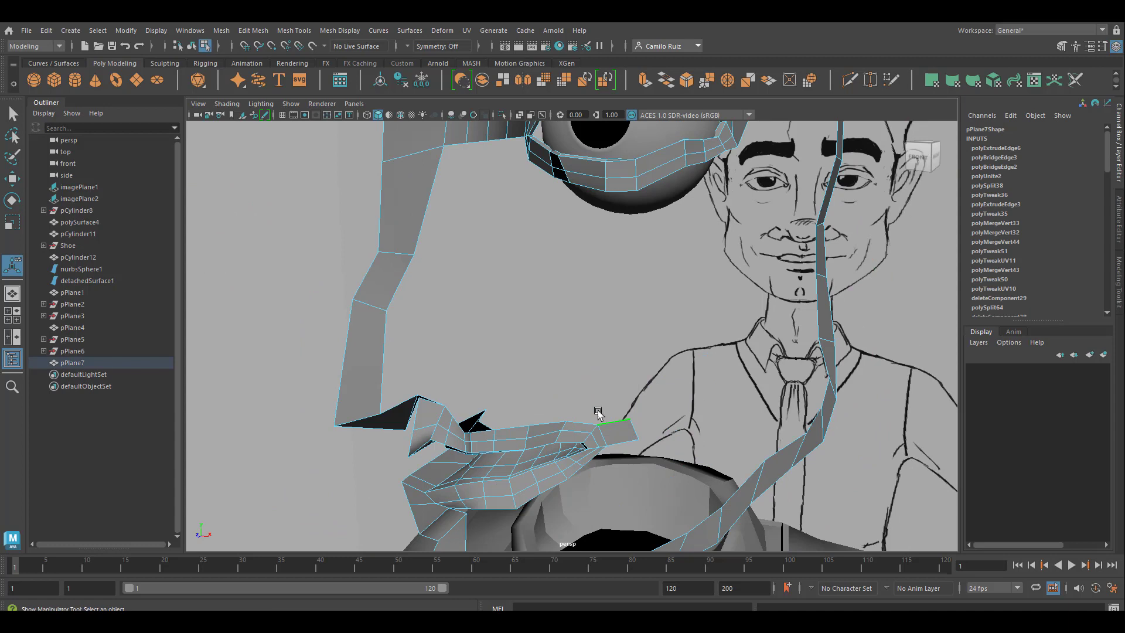
pyautogui.click(400, 284)
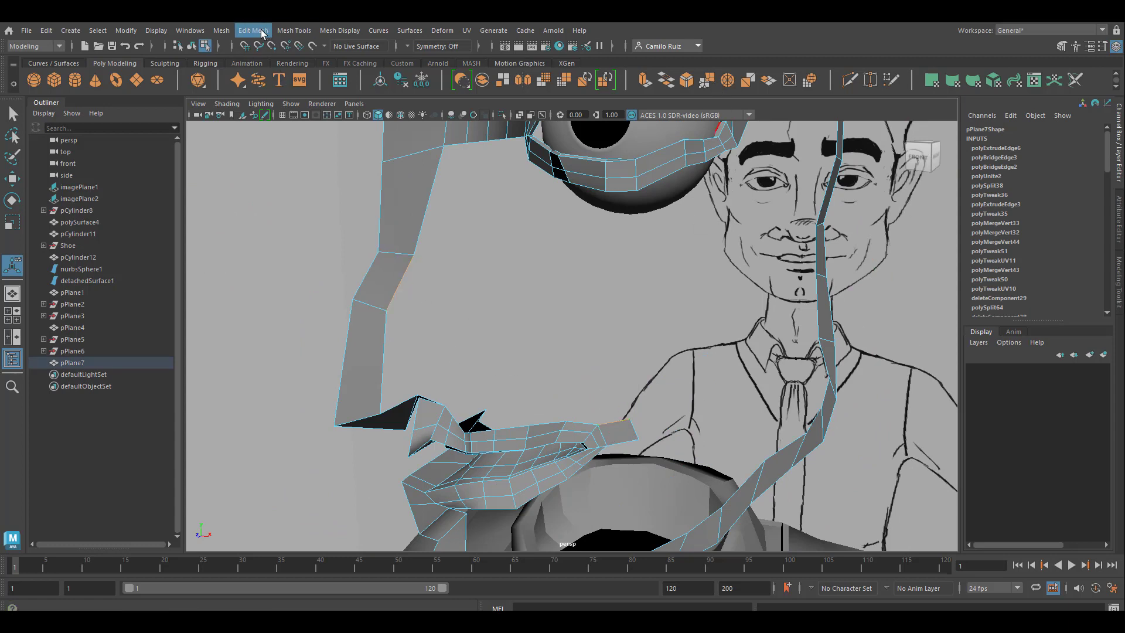
pyautogui.click(232, 31)
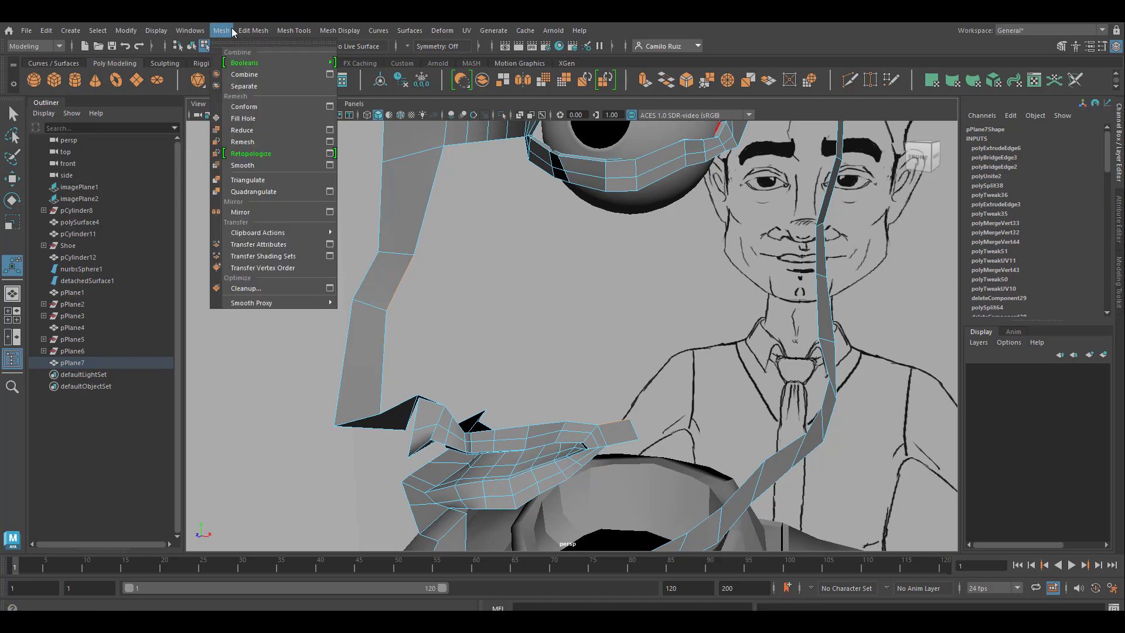
pyautogui.click(270, 87)
# Step: Set the nose-to-mouth bridge's Curve Type to Blend, Taper to 0.9 and Divisions to 6
pyautogui.keyDown('alt'); pyautogui.moveTo(644, 319); pyautogui.dragTo(615, 310); pyautogui.keyUp('alt')
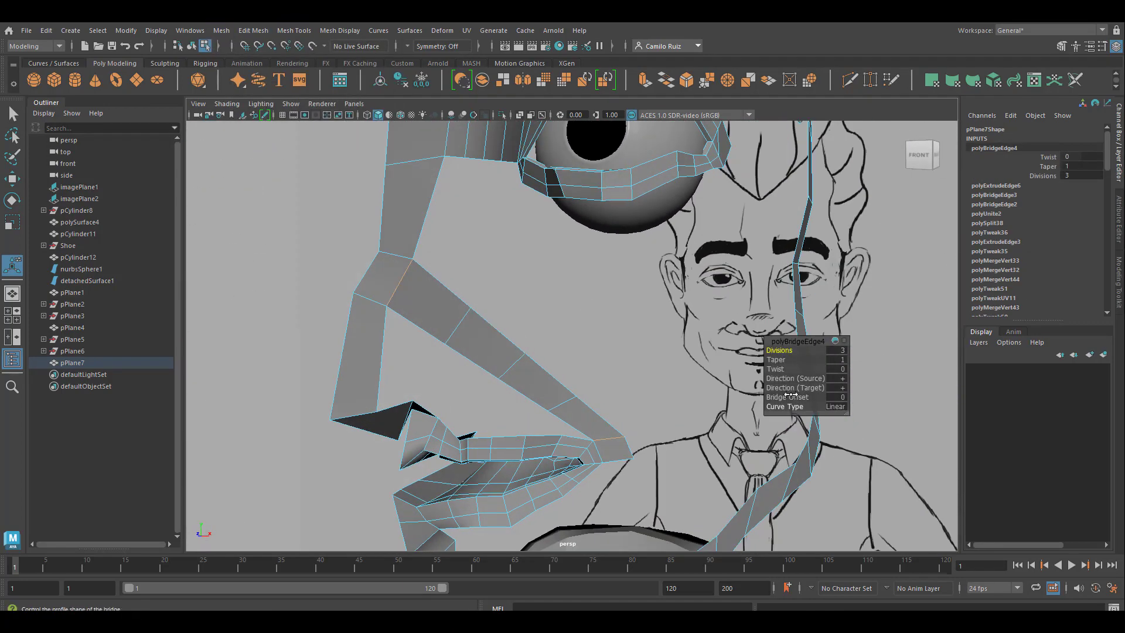
pyautogui.moveTo(790, 407); pyautogui.dragTo(860, 406)
pyautogui.moveTo(584, 379)
pyautogui.keyDown('alt'); pyautogui.mouseDown()
pyautogui.moveTo(692, 414)
pyautogui.moveTo(530, 187)
pyautogui.mouseUp(); pyautogui.keyUp('alt')
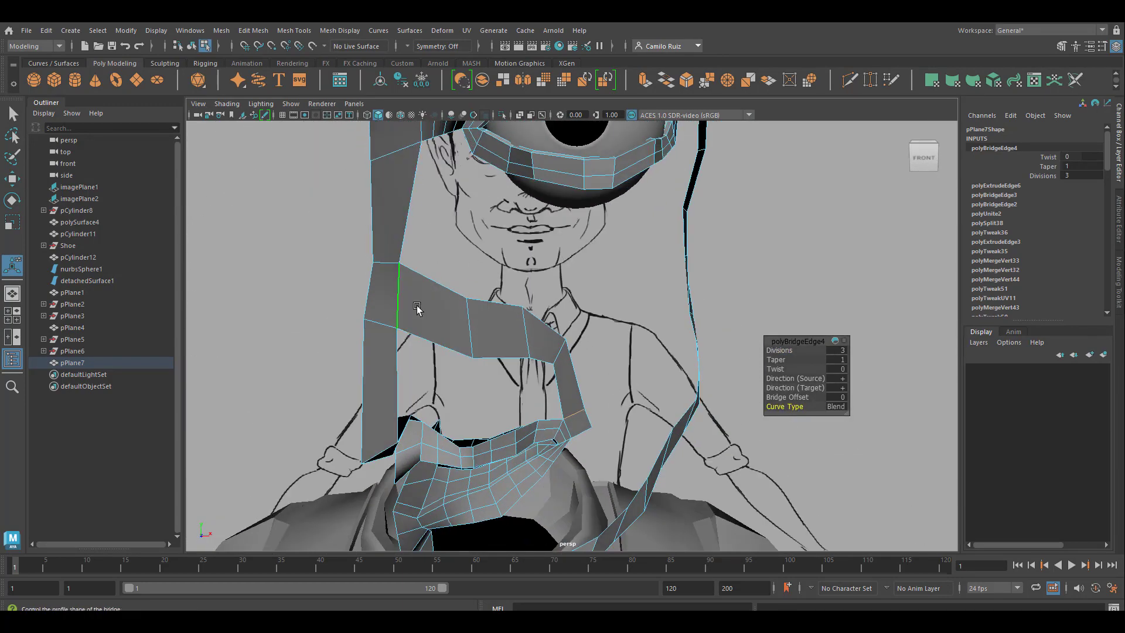
pyautogui.keyDown('alt'); pyautogui.moveTo(414, 301); pyautogui.dragTo(468, 293); pyautogui.keyUp('alt')
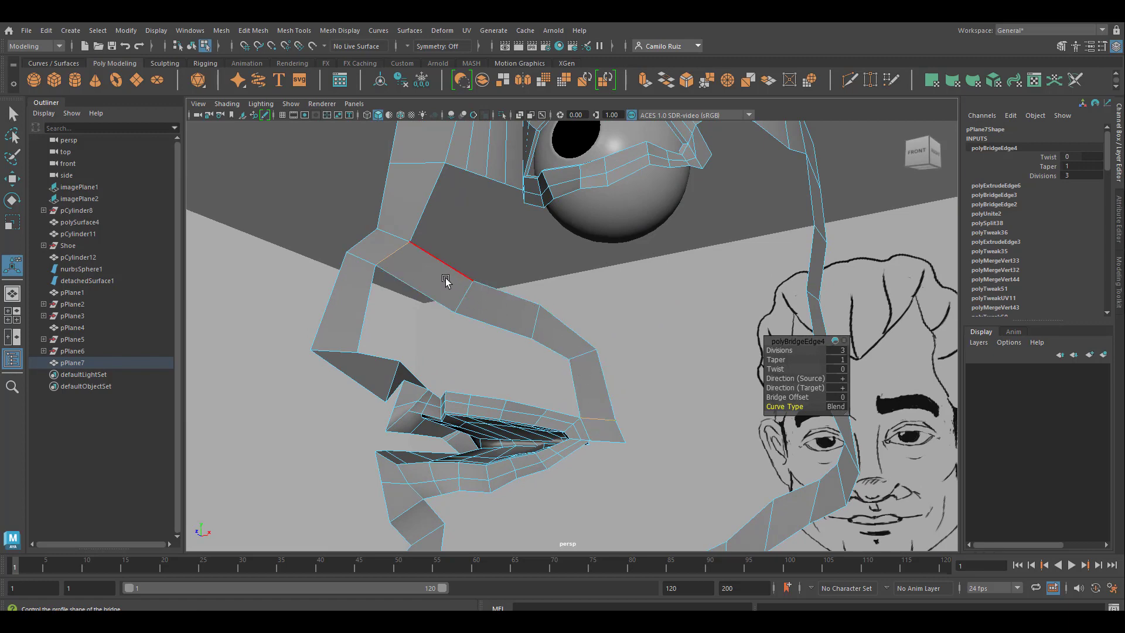
pyautogui.keyDown('alt'); pyautogui.moveTo(540, 345); pyautogui.dragTo(528, 434); pyautogui.keyUp('alt')
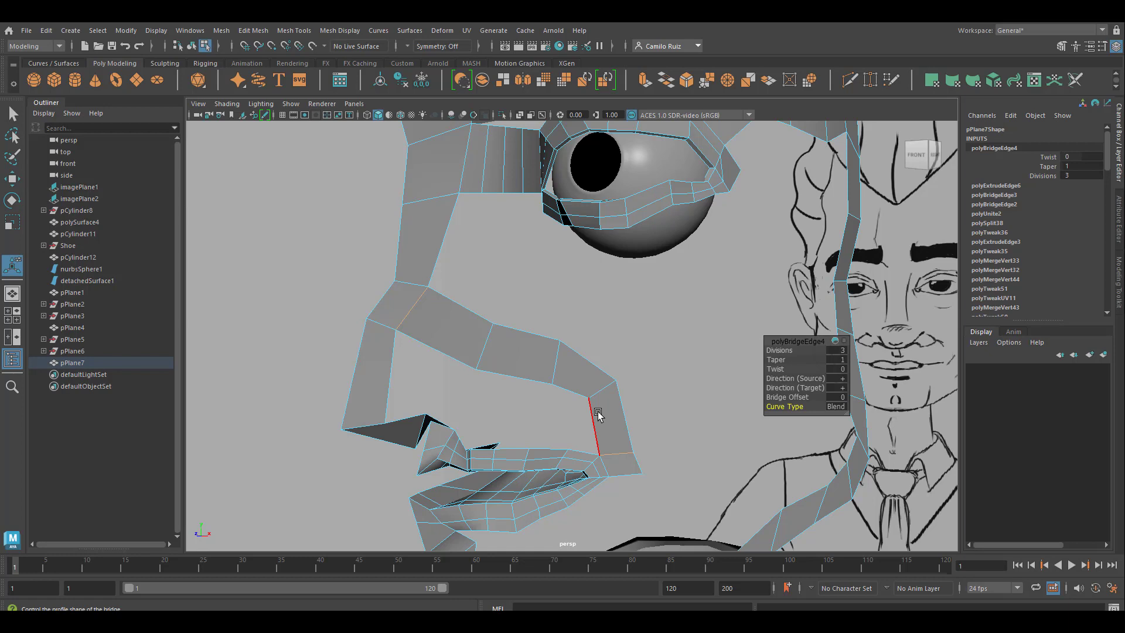
pyautogui.keyDown('alt'); pyautogui.moveTo(597, 411); pyautogui.dragTo(479, 309); pyautogui.keyUp('alt')
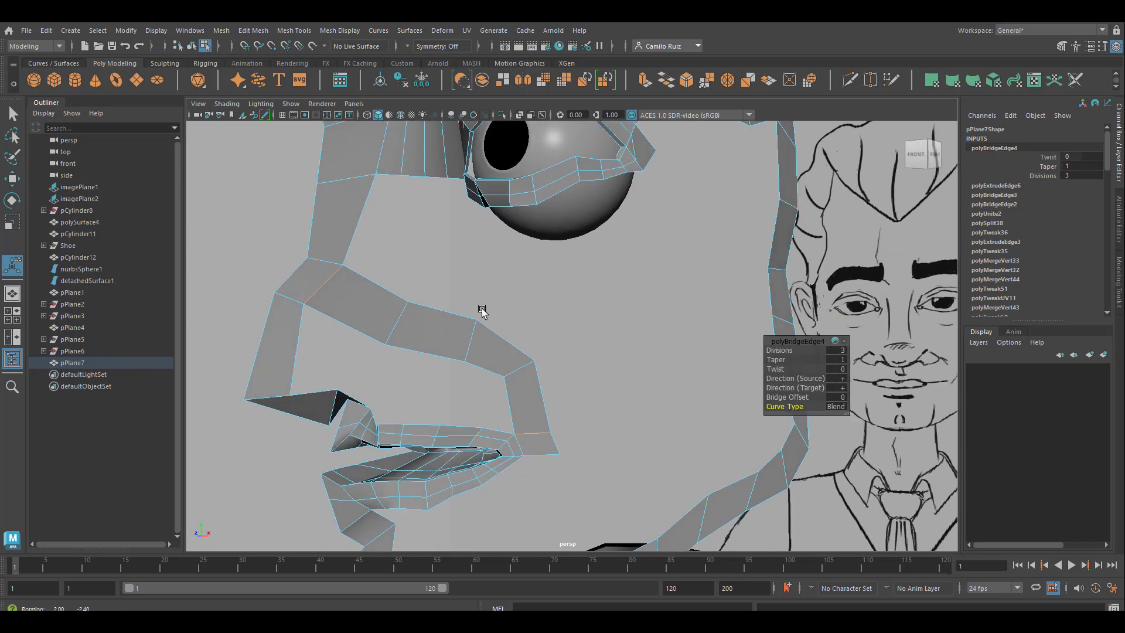
pyautogui.moveTo(781, 355); pyautogui.dragTo(772, 356)
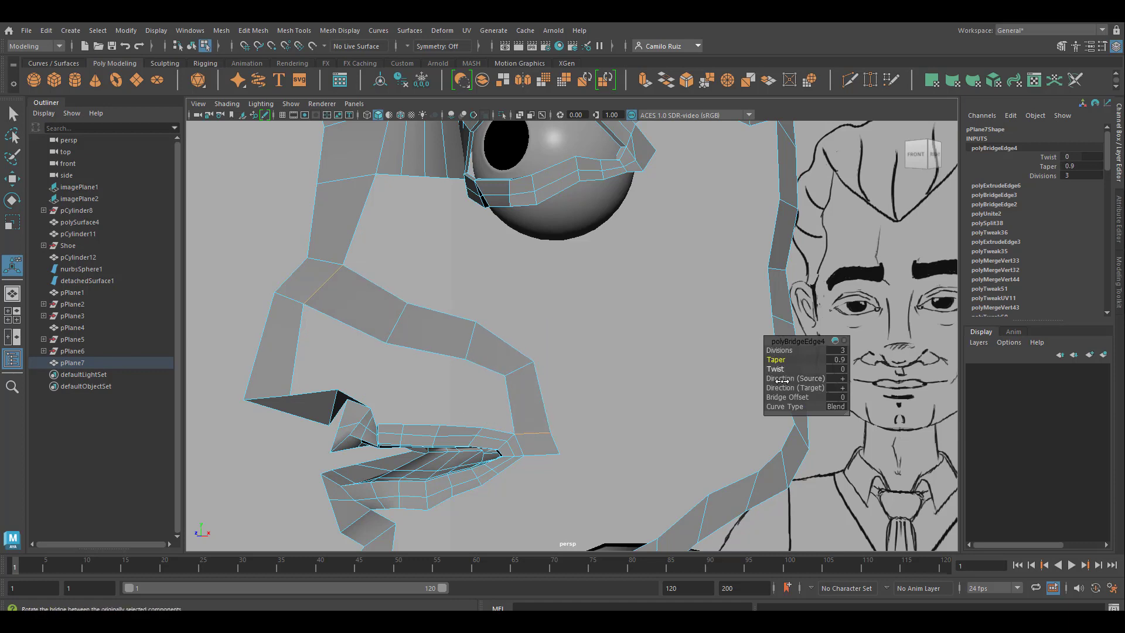
pyautogui.moveTo(781, 350); pyautogui.dragTo(797, 350)
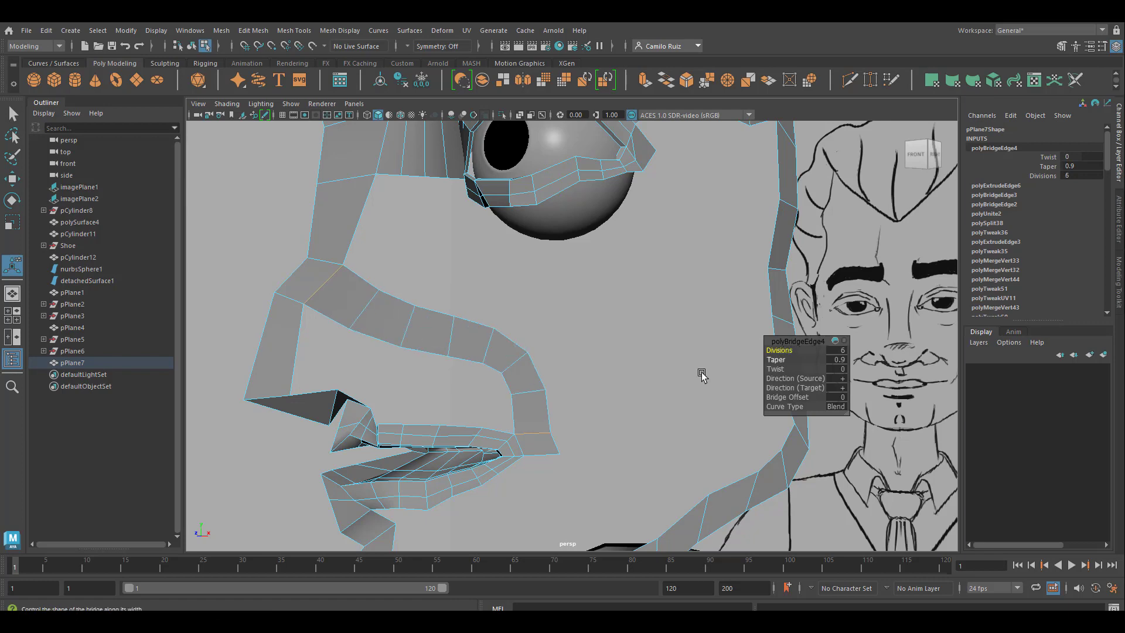
pyautogui.keyDown('alt'); pyautogui.moveTo(700, 371); pyautogui.dragTo(530, 352); pyautogui.keyUp('alt')
pyautogui.keyDown('alt'); pyautogui.moveTo(665, 460); pyautogui.dragTo(639, 393); pyautogui.keyUp('alt')
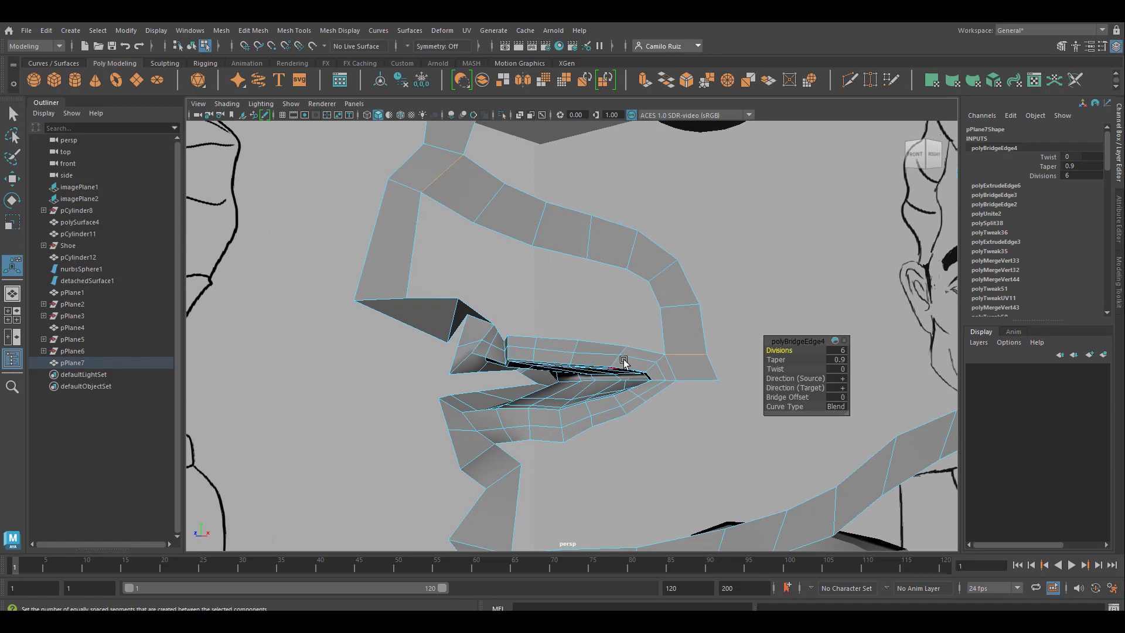
pyautogui.keyDown('alt'); pyautogui.moveTo(492, 357); pyautogui.dragTo(566, 414); pyautogui.keyUp('alt')
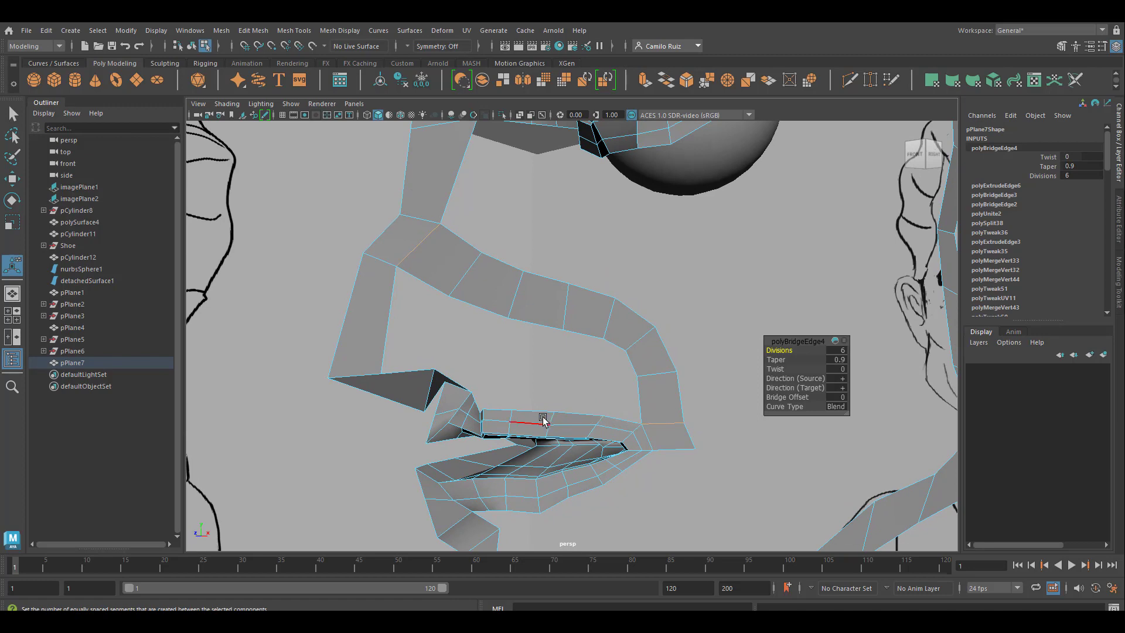
pyautogui.keyDown('alt'); pyautogui.moveTo(499, 415); pyautogui.dragTo(509, 432); pyautogui.keyUp('alt')
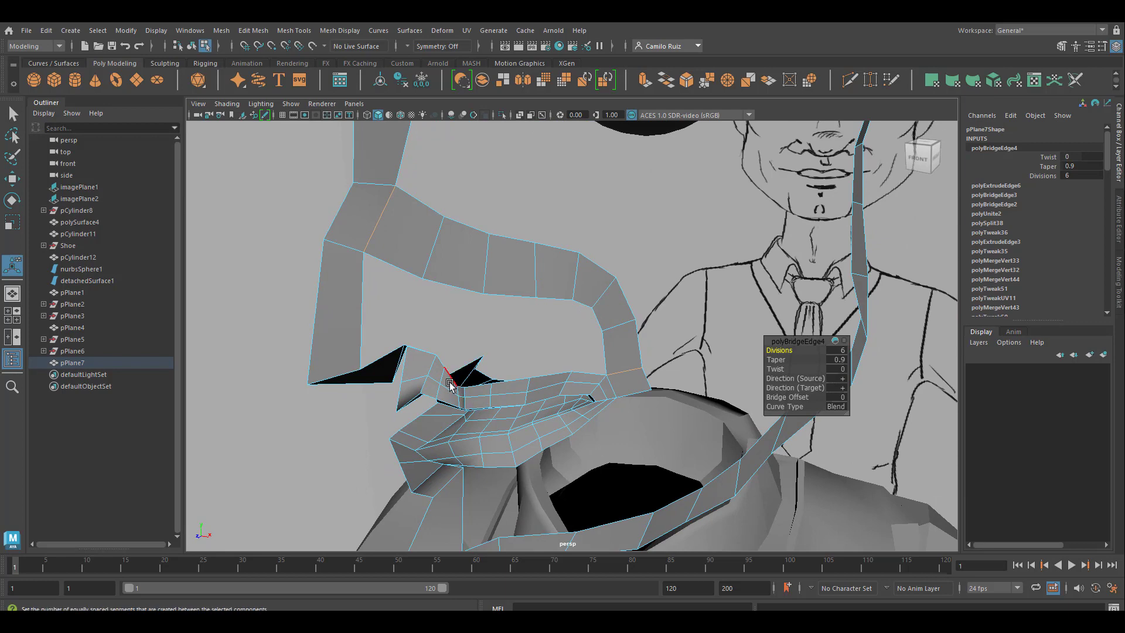
pyautogui.moveTo(422, 344)
pyautogui.keyDown('alt'); pyautogui.mouseDown()
pyautogui.moveTo(426, 321)
pyautogui.moveTo(416, 346)
pyautogui.mouseUp(); pyautogui.keyUp('alt')
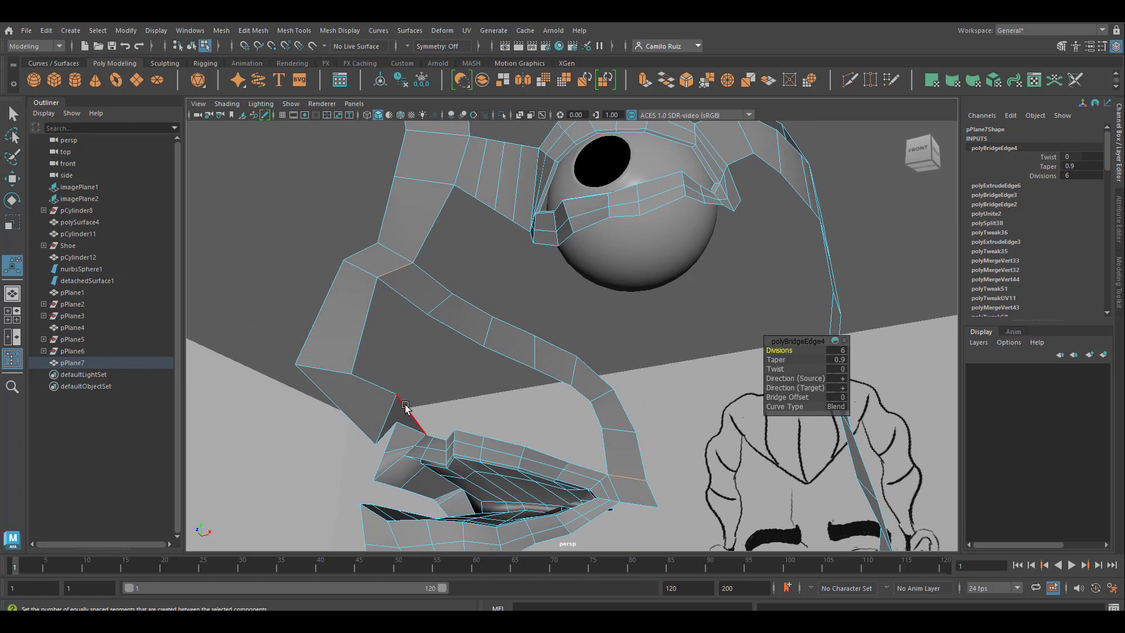
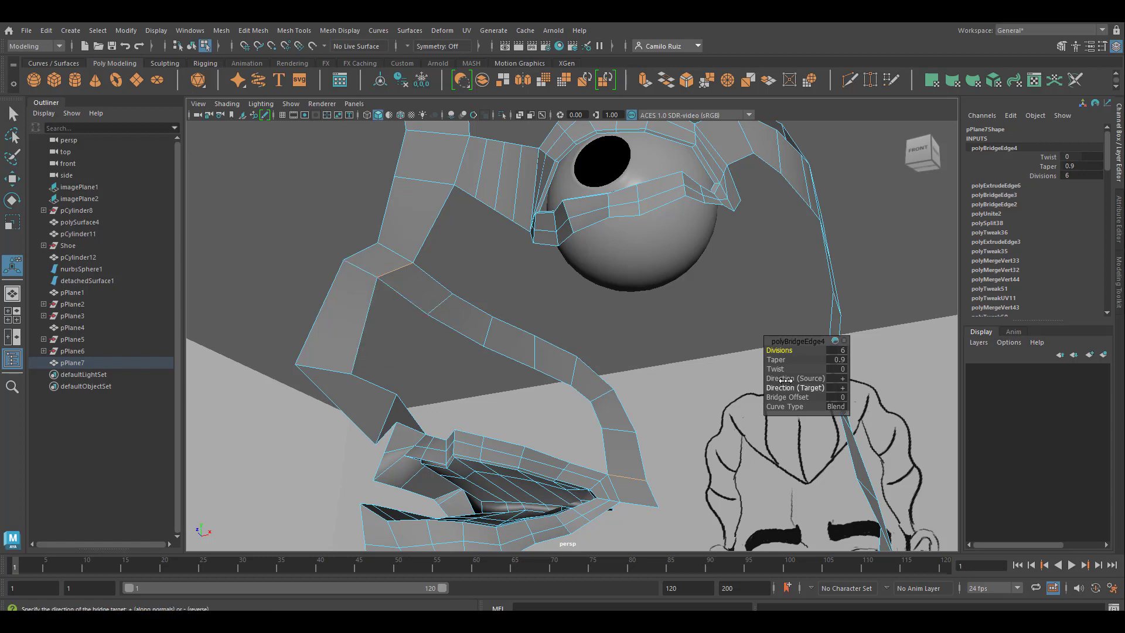
# Step: Set the nose-to-mouth bridge's Divisions to 8 and clear the selection
pyautogui.moveTo(779, 349); pyautogui.dragTo(793, 350)
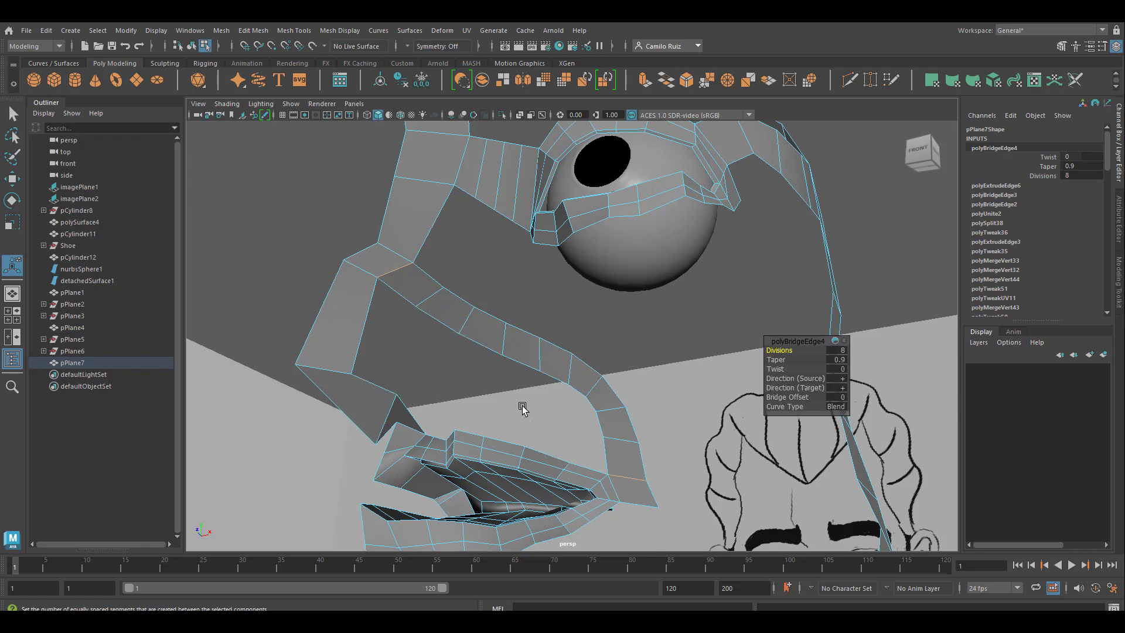
pyautogui.keyDown('alt'); pyautogui.moveTo(549, 410); pyautogui.dragTo(621, 370); pyautogui.keyUp('alt')
pyautogui.scroll(-4, 647, 384)
pyautogui.click(647, 383)
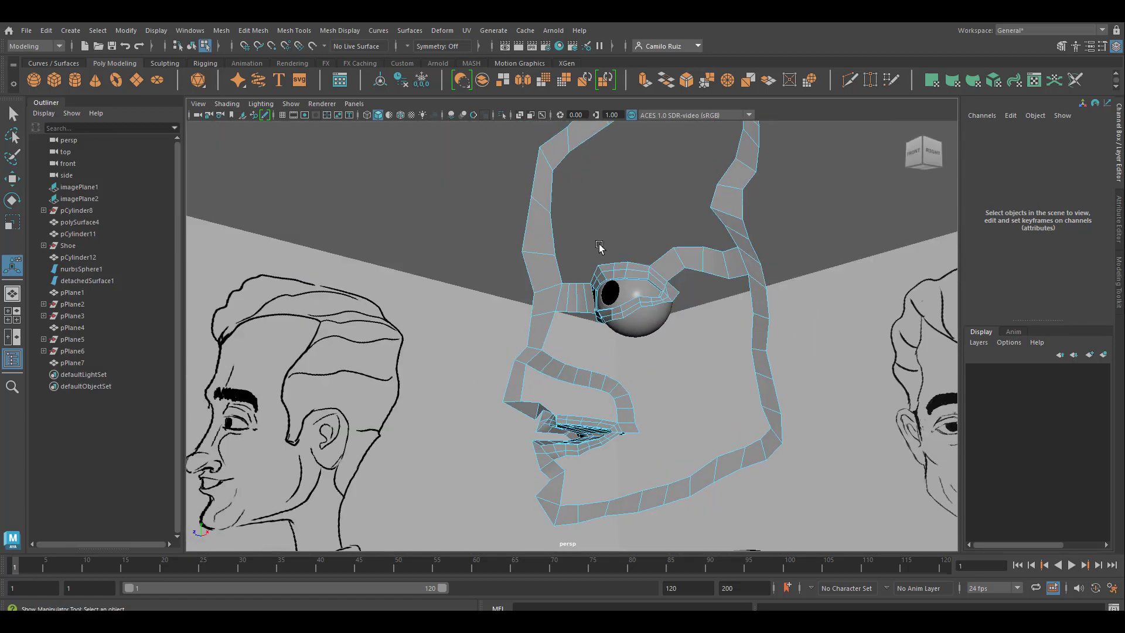
# Step: Bridge a lower border edge of the lower eyelid to the facing upper edge of the nose-to-mouth strip with 3 divisions
pyautogui.click(573, 303)
pyautogui.keyDown('alt'); pyautogui.moveTo(598, 384); pyautogui.dragTo(653, 381); pyautogui.keyUp('alt')
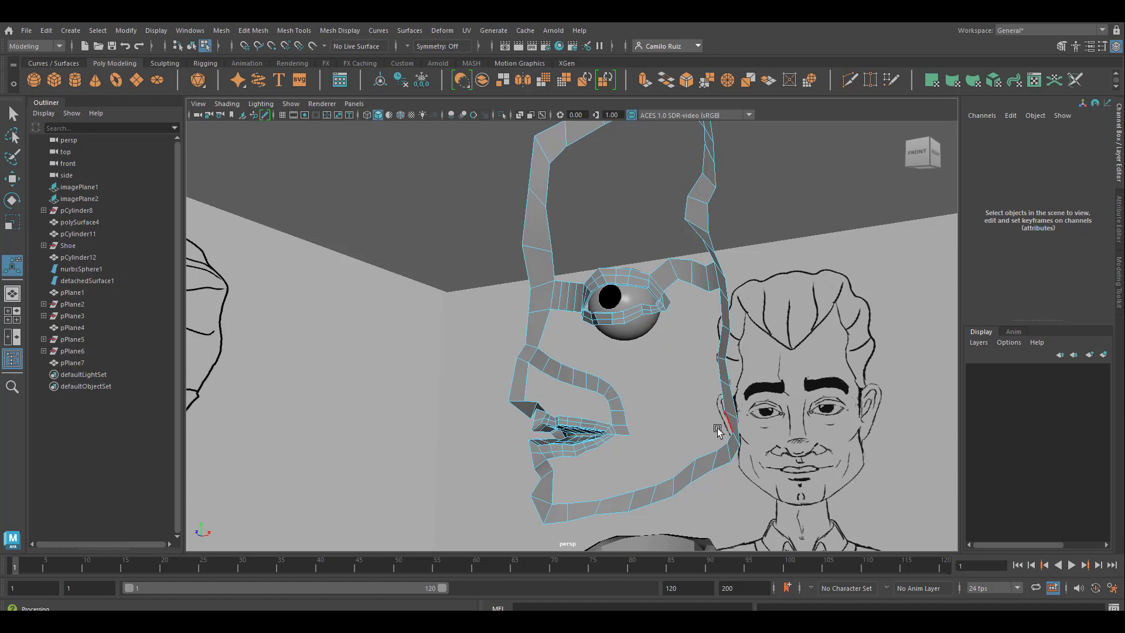
pyautogui.scroll(5, 785, 463)
pyautogui.keyDown('alt'); pyautogui.moveTo(763, 420); pyautogui.dragTo(744, 371, button='middle'); pyautogui.keyUp('alt')
pyautogui.scroll(6, 640, 299)
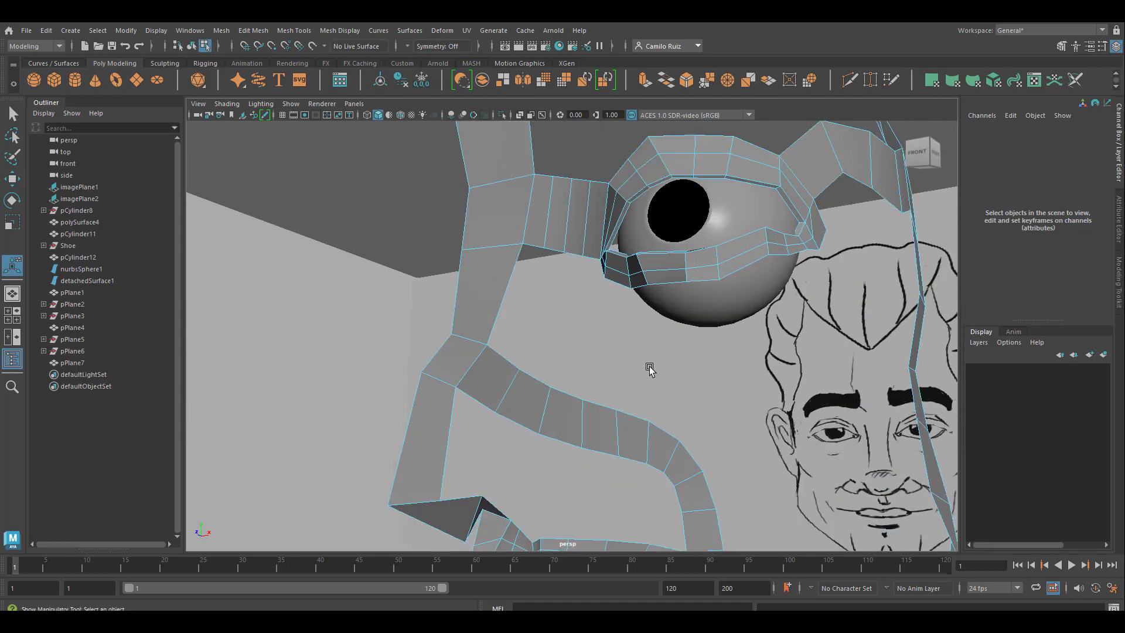
pyautogui.click(639, 268)
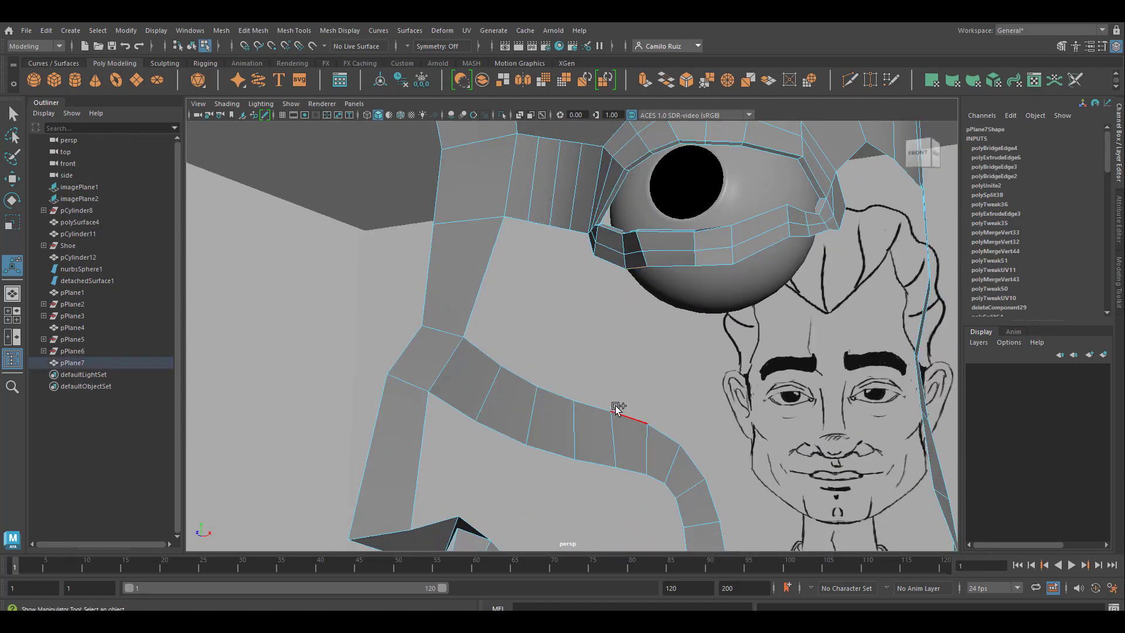
pyautogui.keyDown('alt'); pyautogui.moveTo(603, 348); pyautogui.dragTo(615, 373); pyautogui.keyUp('alt')
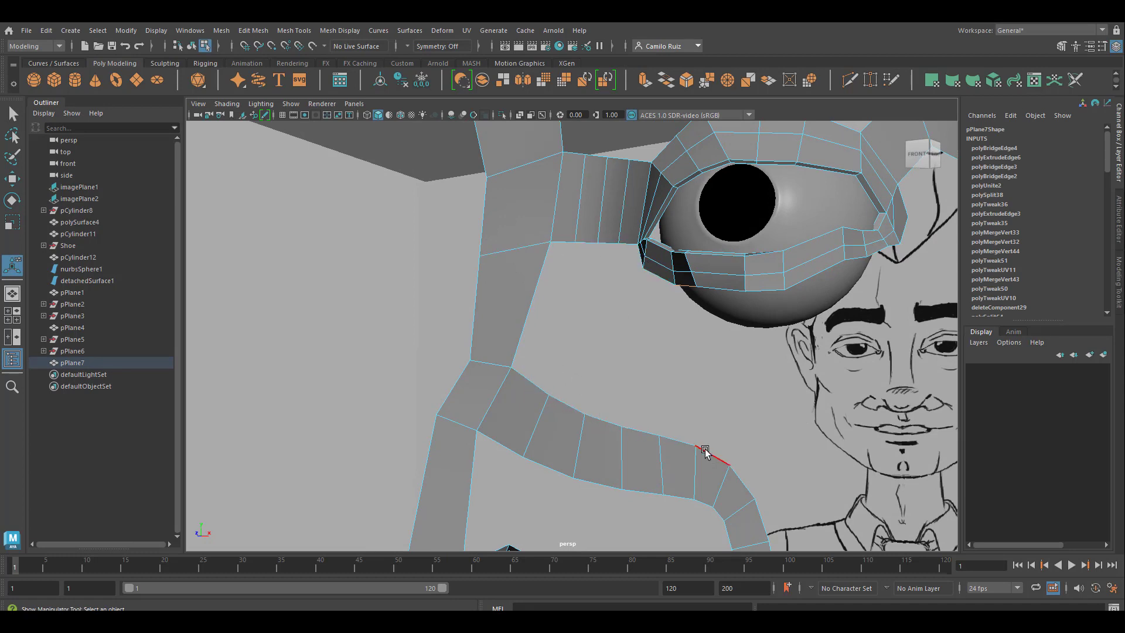
pyautogui.keyDown('shift'); pyautogui.click(676, 440); pyautogui.keyUp('shift')
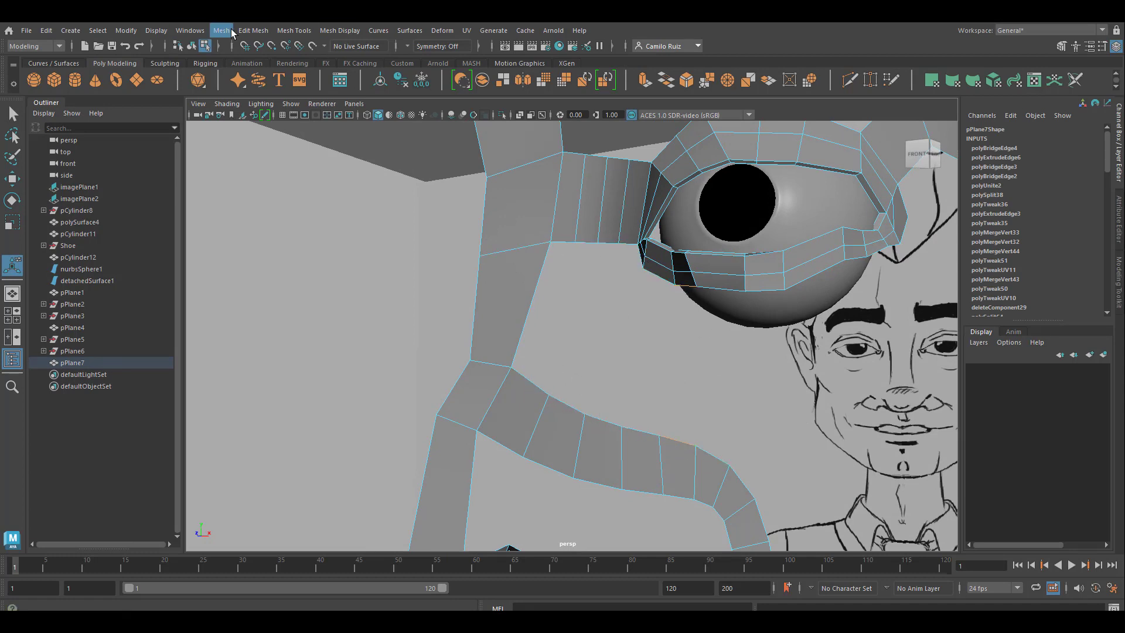
pyautogui.click(253, 30)
pyautogui.click(258, 87)
# Step: Bridge the next three lower-eyelid edges toward the outer eye corner to the matching edges of the nose-to-mouth strip
pyautogui.keyDown('alt'); pyautogui.moveTo(628, 367); pyautogui.dragTo(550, 359, button='middle'); pyautogui.keyUp('alt')
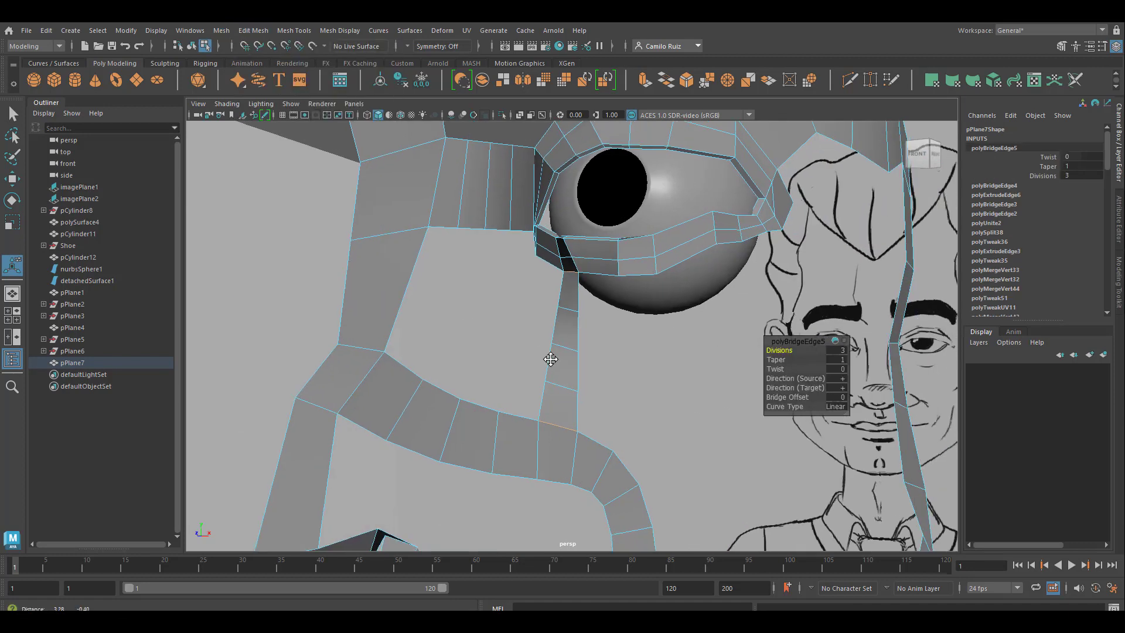
pyautogui.click(596, 275)
pyautogui.keyDown('shift'); pyautogui.click(591, 437); pyautogui.keyUp('shift')
pyautogui.press('g')
pyautogui.click(640, 276)
pyautogui.keyDown('shift'); pyautogui.click(627, 473); pyautogui.keyUp('shift')
pyautogui.press('g')
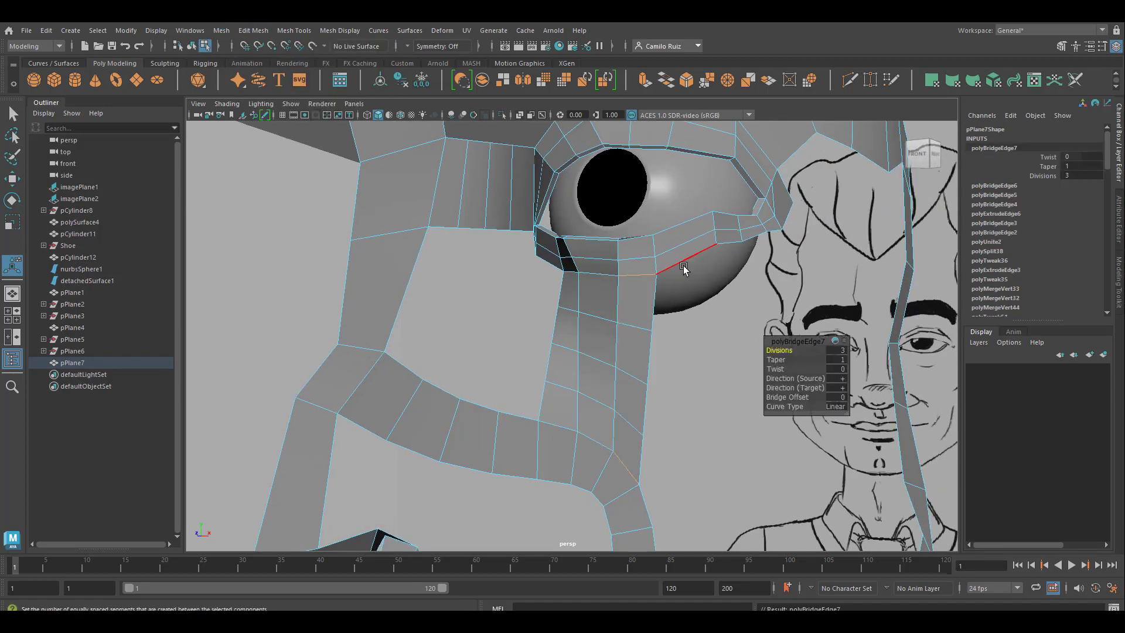
pyautogui.click(679, 260)
pyautogui.press('g')
# Step: Bridge the two remaining lower-eyelid edges near the inner eye corner to the nose-to-mouth strip with 3 divisions
pyautogui.keyDown('alt'); pyautogui.moveTo(488, 323); pyautogui.dragTo(567, 400, button='middle'); pyautogui.keyUp('alt')
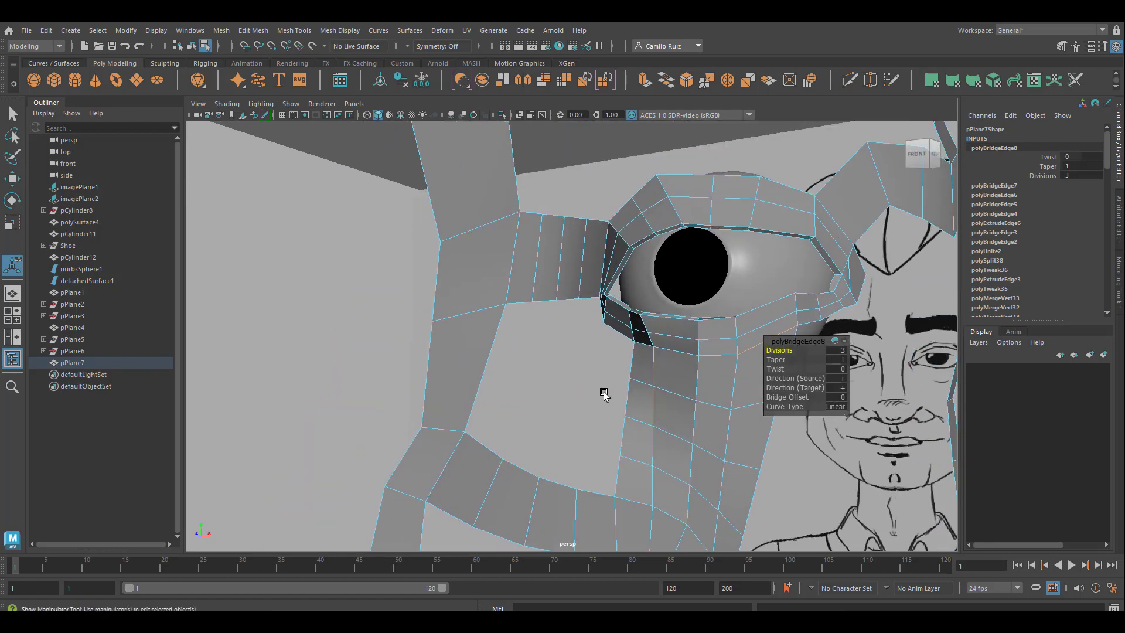
pyautogui.click(618, 333)
pyautogui.keyDown('shift'); pyautogui.click(590, 495); pyautogui.keyUp('shift')
pyautogui.press('g')
pyautogui.keyDown('alt'); pyautogui.moveTo(607, 404); pyautogui.dragTo(637, 408); pyautogui.keyUp('alt')
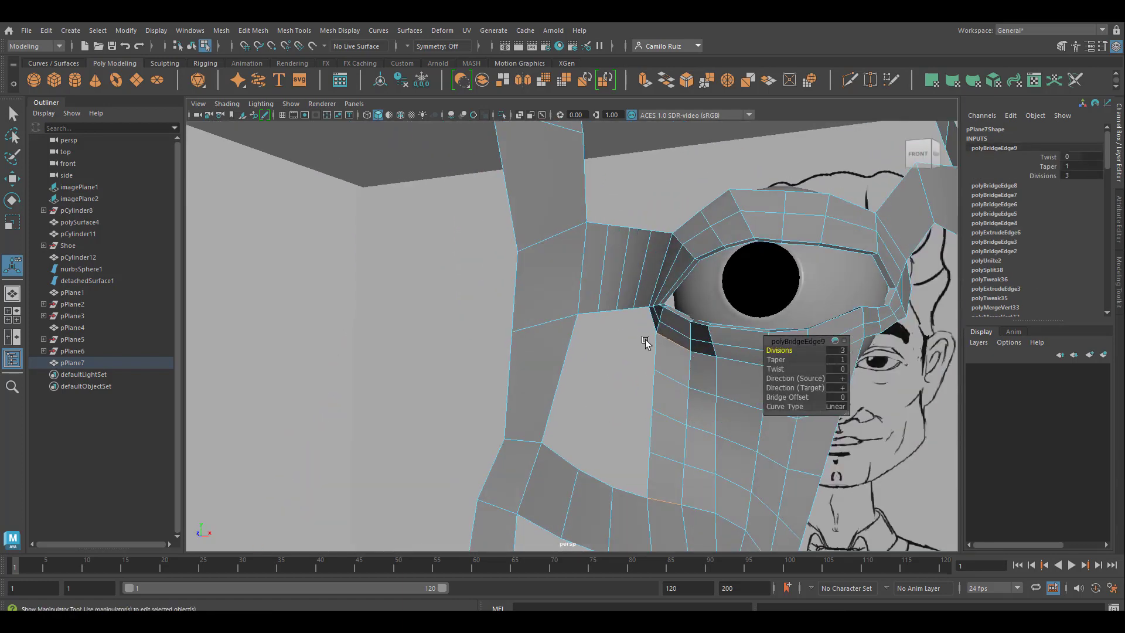
pyautogui.click(650, 320)
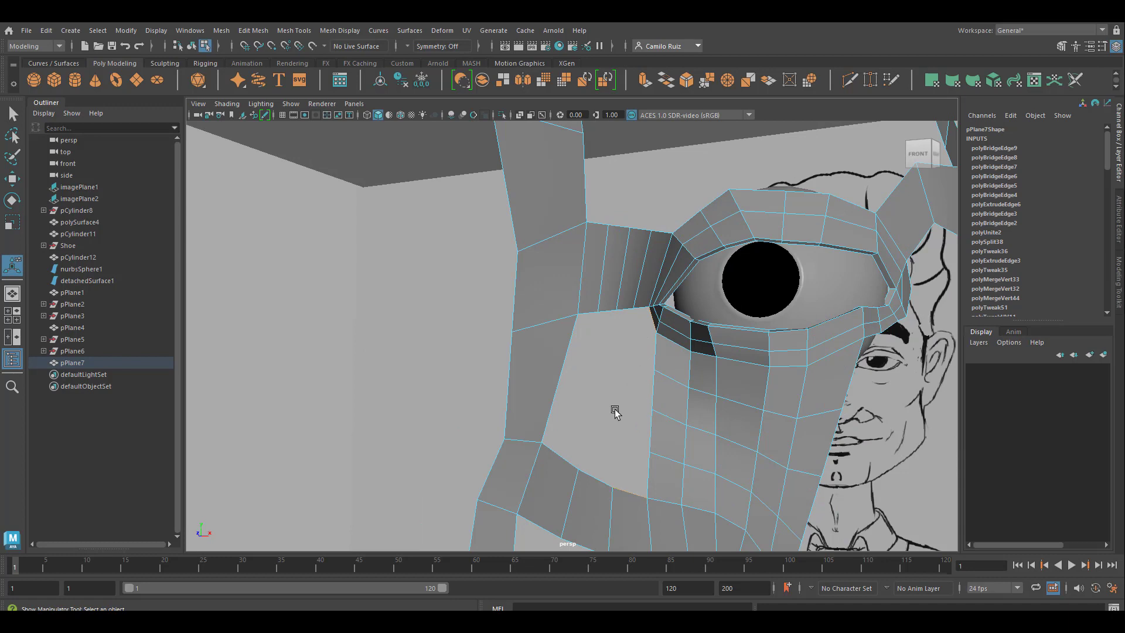
pyautogui.press('g')
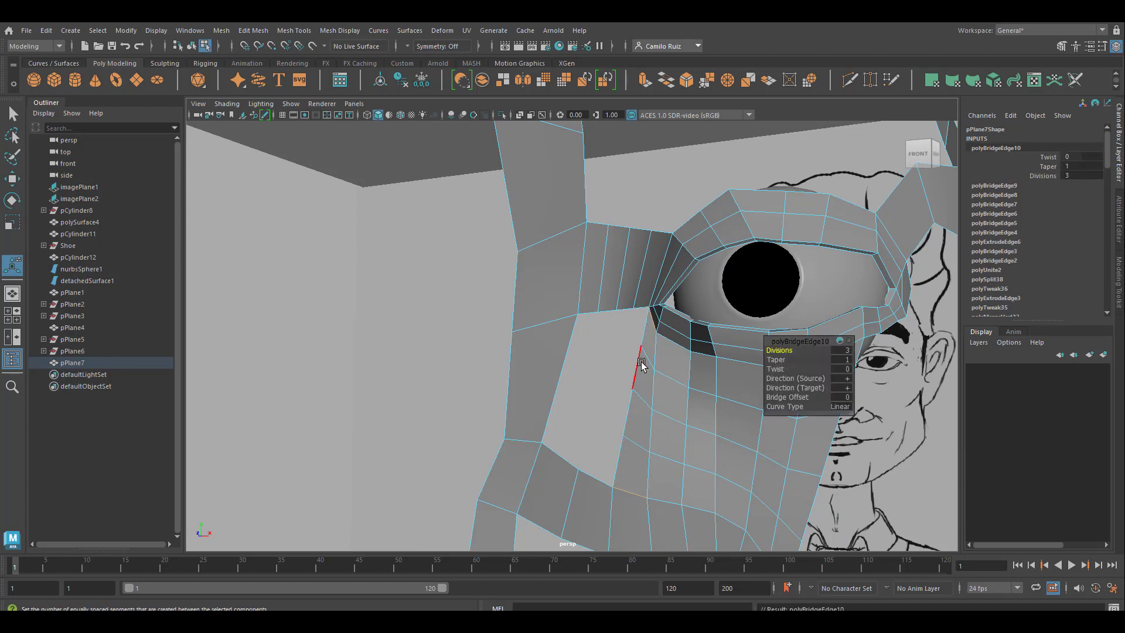
# Step: Select the border loop of the gap between the nose side and the new cheek faces and fill the hole
pyautogui.moveTo(638, 355); pyautogui.dragTo(631, 255, button='right')
pyautogui.keyDown('shift'); pyautogui.click(645, 328); pyautogui.keyUp('shift')
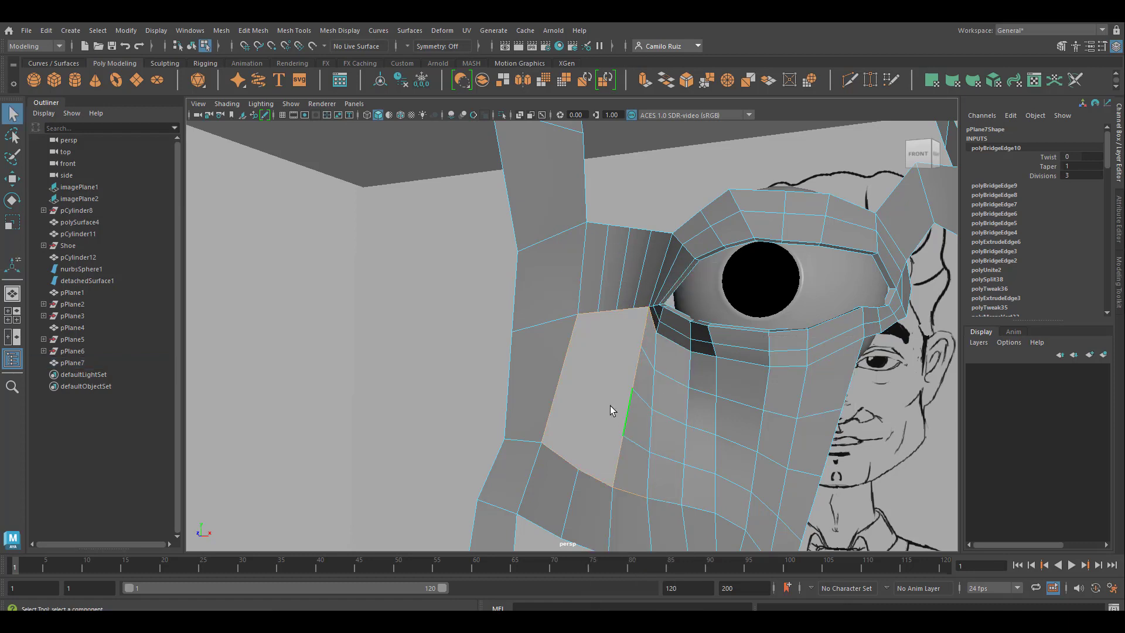
pyautogui.click(256, 31)
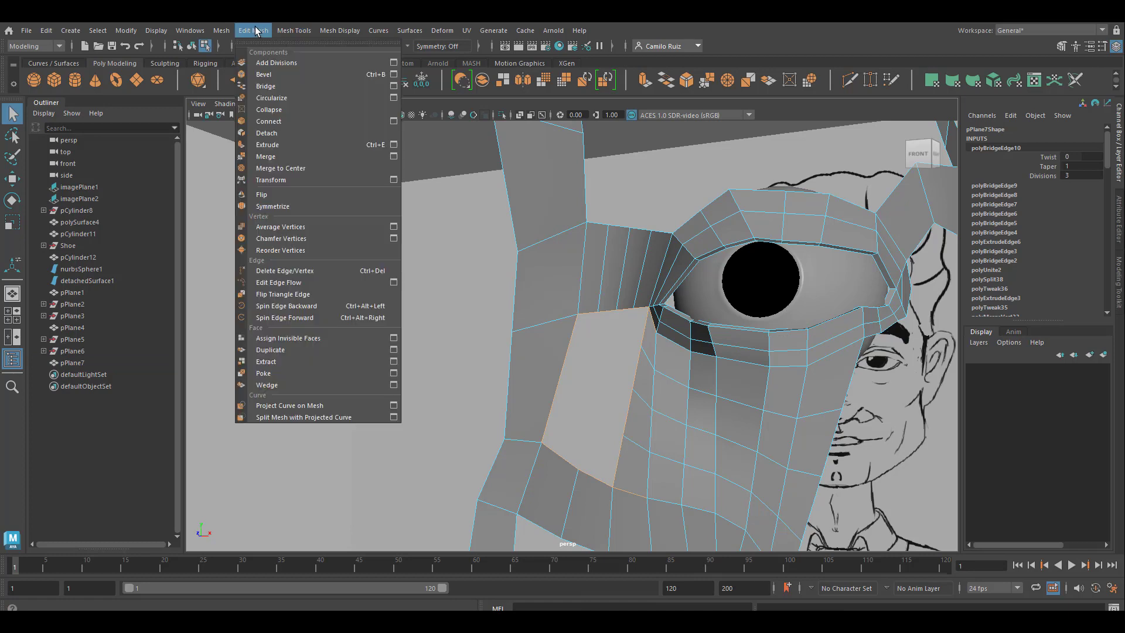
pyautogui.moveTo(222, 30)
pyautogui.click(255, 118)
pyautogui.scroll(2, 654, 341)
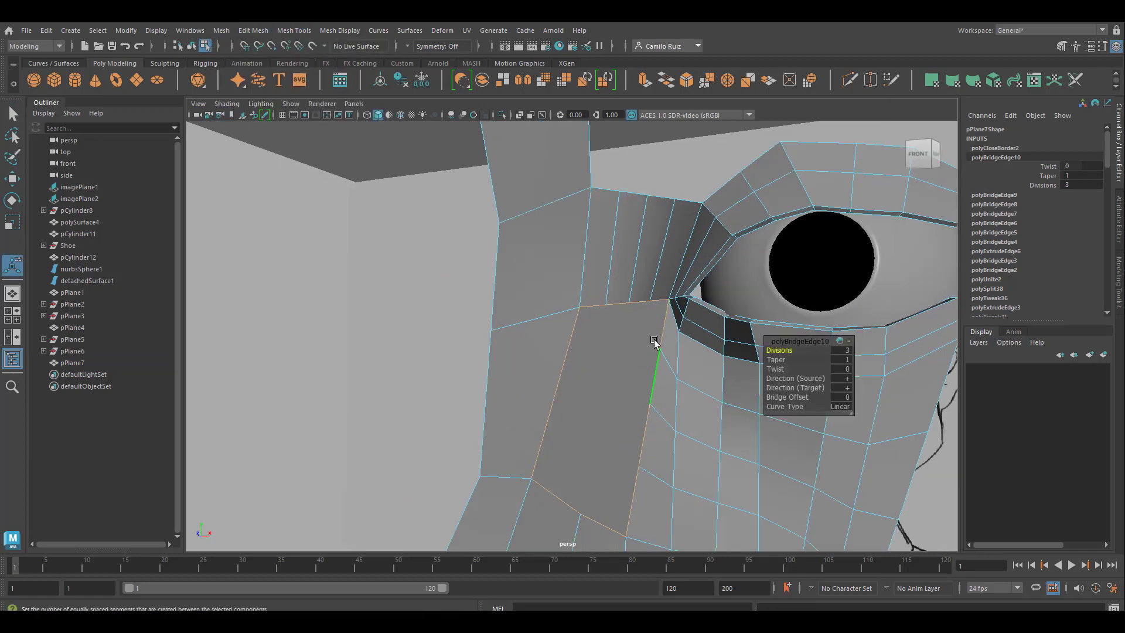
# Step: Cut three edges with Multi-Cut across the filled nose-side face, joining the vertices below the nose bridge to those on the cheek side
pyautogui.hotkey('ctrl', 'shift', 'x')
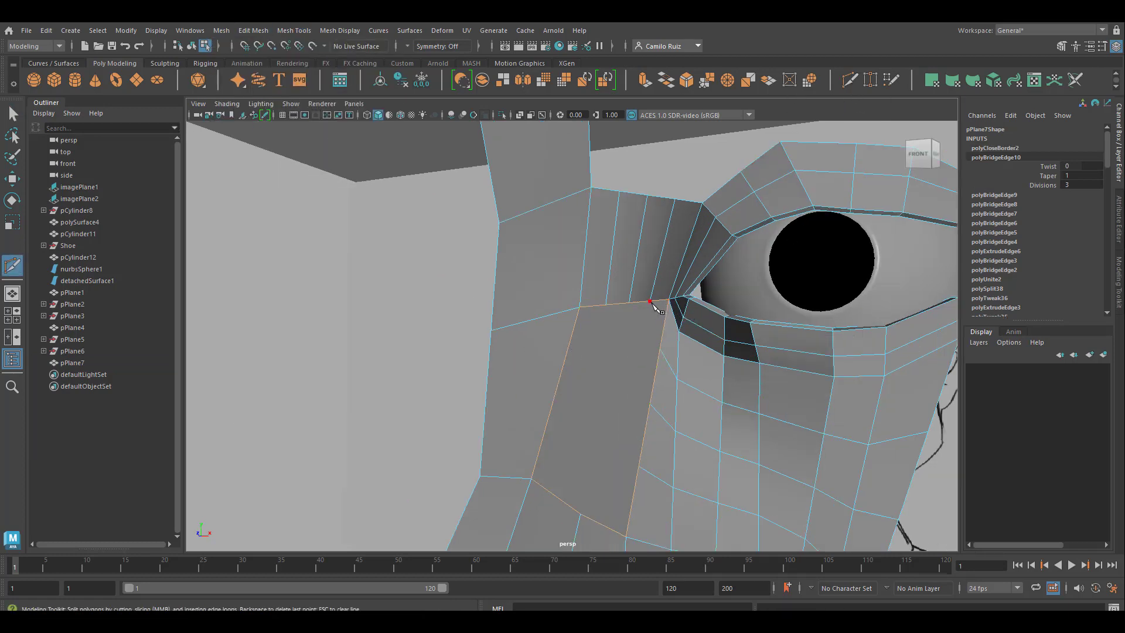
pyautogui.click(650, 301)
pyautogui.rightClick(664, 350)
pyautogui.click(631, 303)
pyautogui.click(652, 405)
pyautogui.rightClick(652, 405)
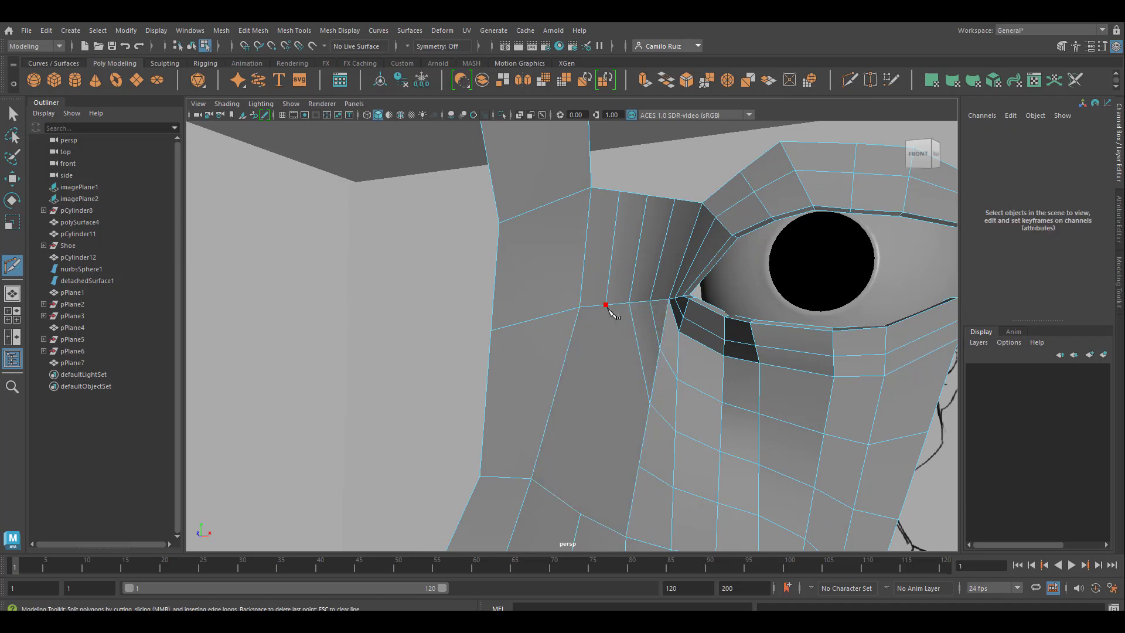
pyautogui.rightClick(641, 468)
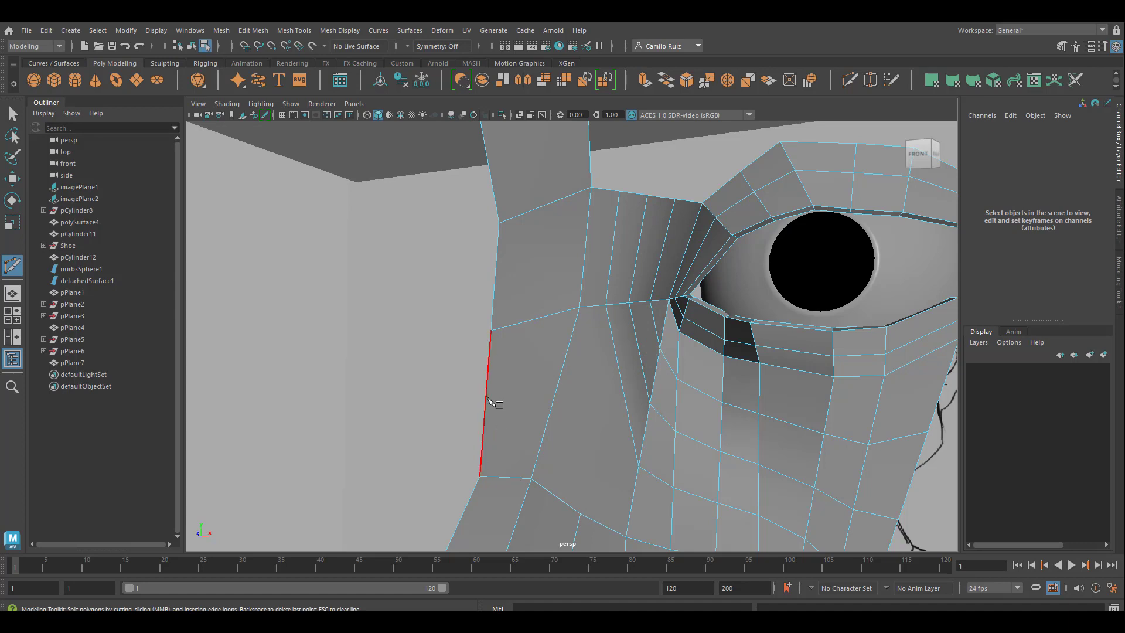
# Step: Cut an edge from the lowest cheek-side vertex across to the nose profile, and another from the lower border up to the inner eye corner
pyautogui.click(639, 467)
pyautogui.click(485, 404)
pyautogui.rightClick(504, 407)
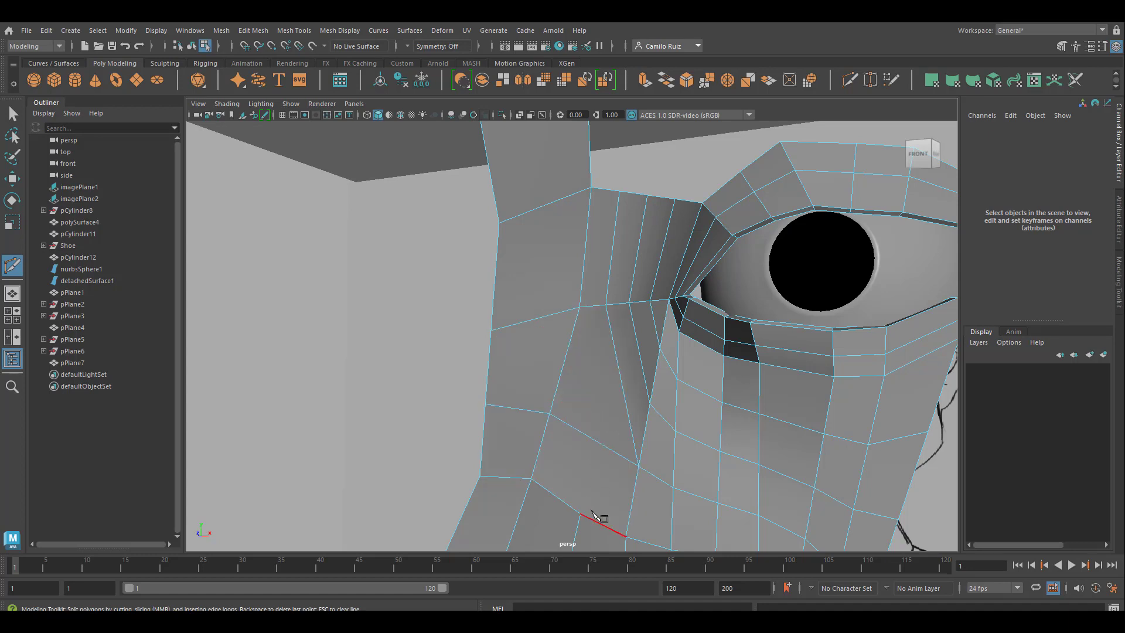
pyautogui.click(580, 513)
pyautogui.click(597, 442)
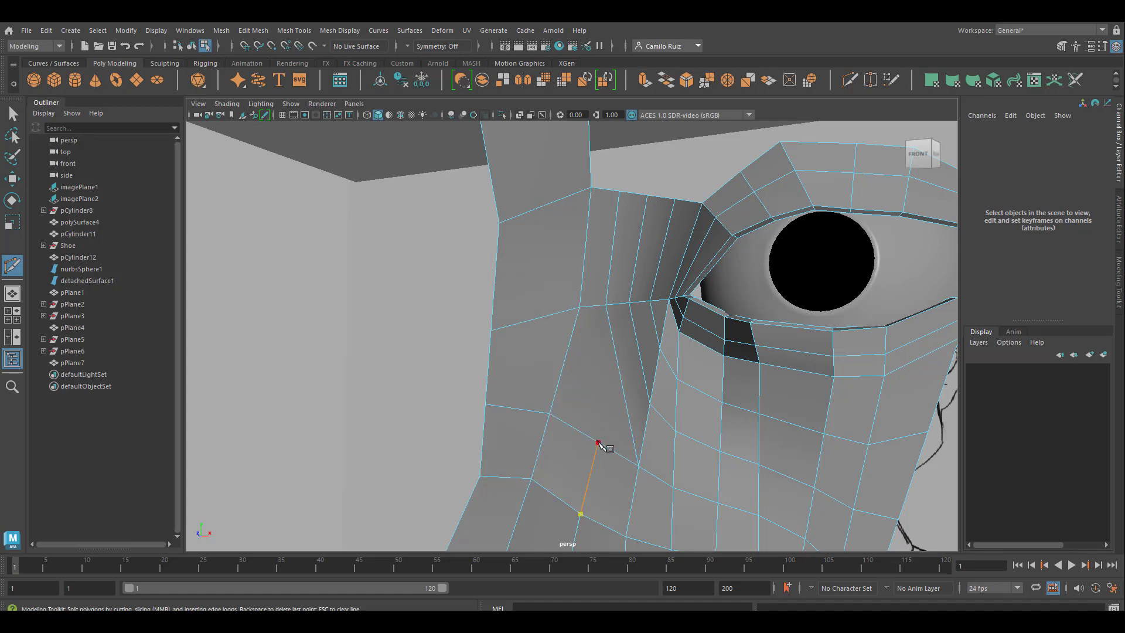
pyautogui.click(618, 364)
pyautogui.click(638, 350)
pyautogui.click(656, 322)
pyautogui.click(669, 300)
pyautogui.rightClick(711, 381)
# Step: Cut an edge from the middle cheek-side vertex across the side of the nose to its profile edge
pyautogui.scroll(-1, 737, 440)
pyautogui.scroll(1, 737, 440)
pyautogui.click(649, 404)
pyautogui.click(618, 364)
pyautogui.click(564, 360)
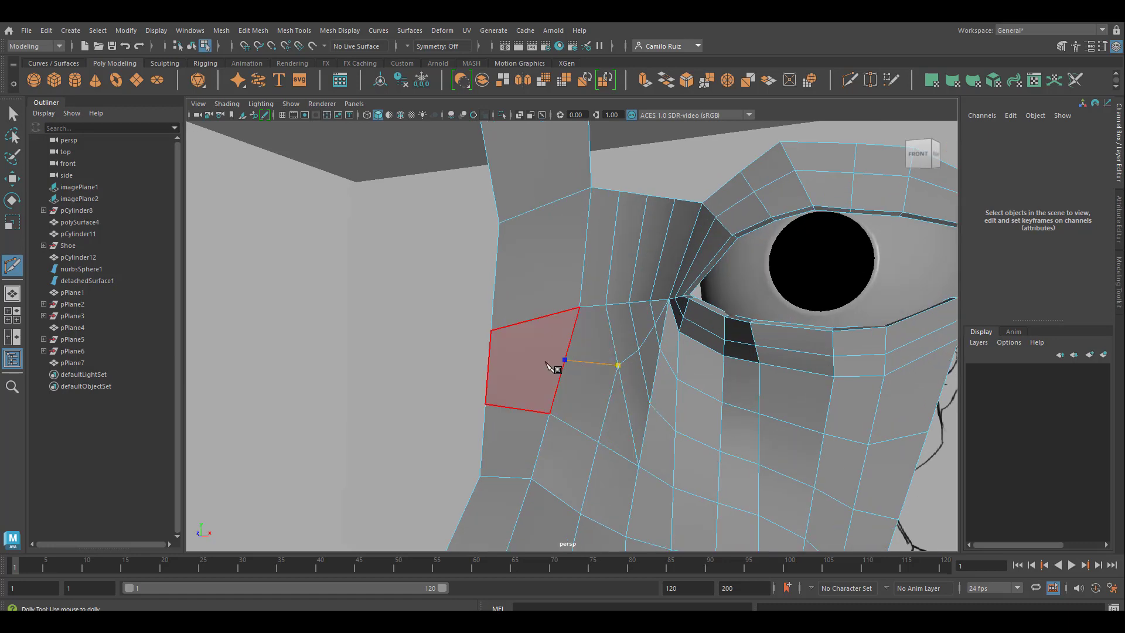
pyautogui.click(490, 363)
pyautogui.rightClick(718, 399)
# Step: Insert an edge loop across the nose bridge from the profile edge to the inner corner of the eye
pyautogui.scroll(1, 676, 410)
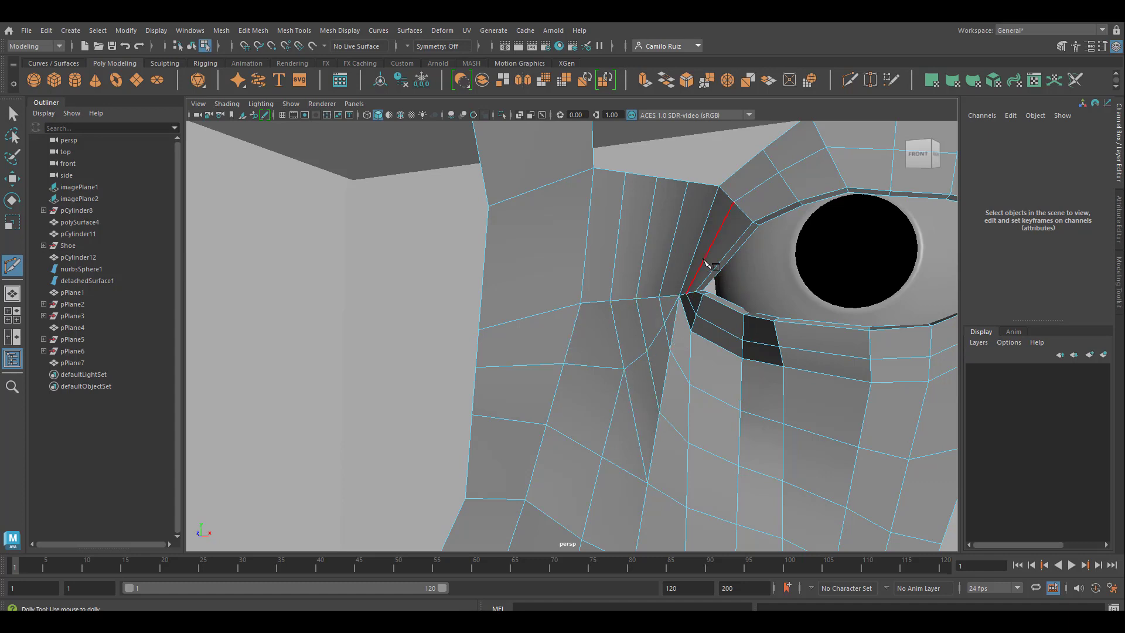
pyautogui.keyDown('ctrl'); pyautogui.click(587, 228); pyautogui.keyUp('ctrl')
pyautogui.scroll(-5, 673, 367)
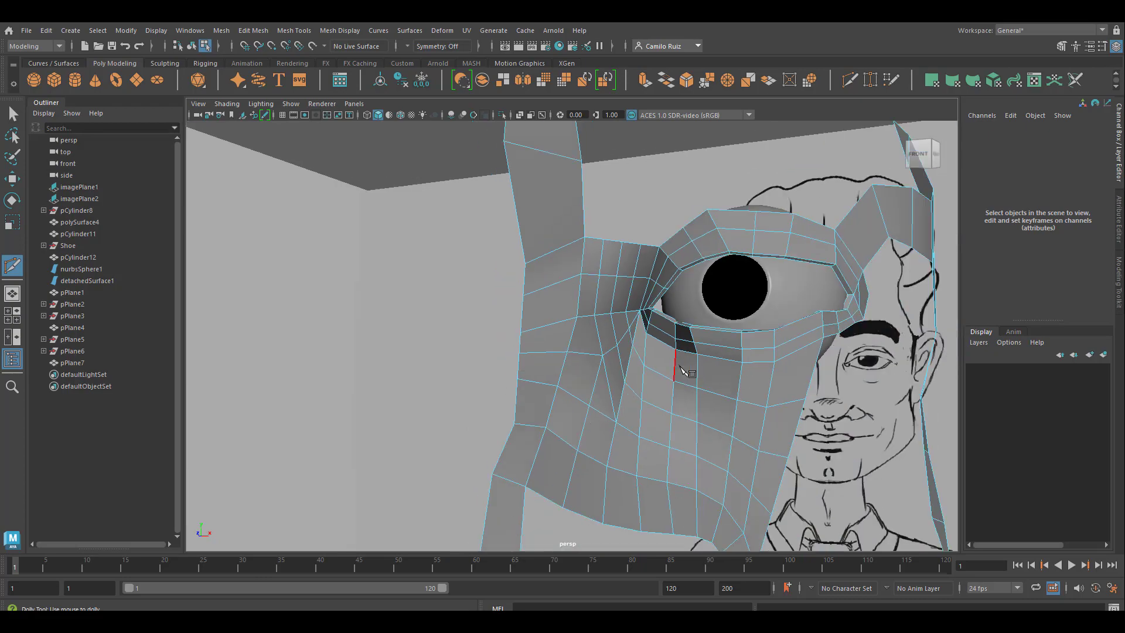
# Step: Select the border loop of the gap between the nose, the nose-to-mouth strip and the upper lip and fill the hole
pyautogui.keyDown('alt'); pyautogui.moveTo(678, 401); pyautogui.dragTo(573, 353, button='middle'); pyautogui.keyUp('alt')
pyautogui.moveTo(557, 349)
pyautogui.keyDown('alt'); pyautogui.mouseDown()
pyautogui.moveTo(549, 378)
pyautogui.moveTo(570, 362)
pyautogui.mouseUp(); pyautogui.keyUp('alt')
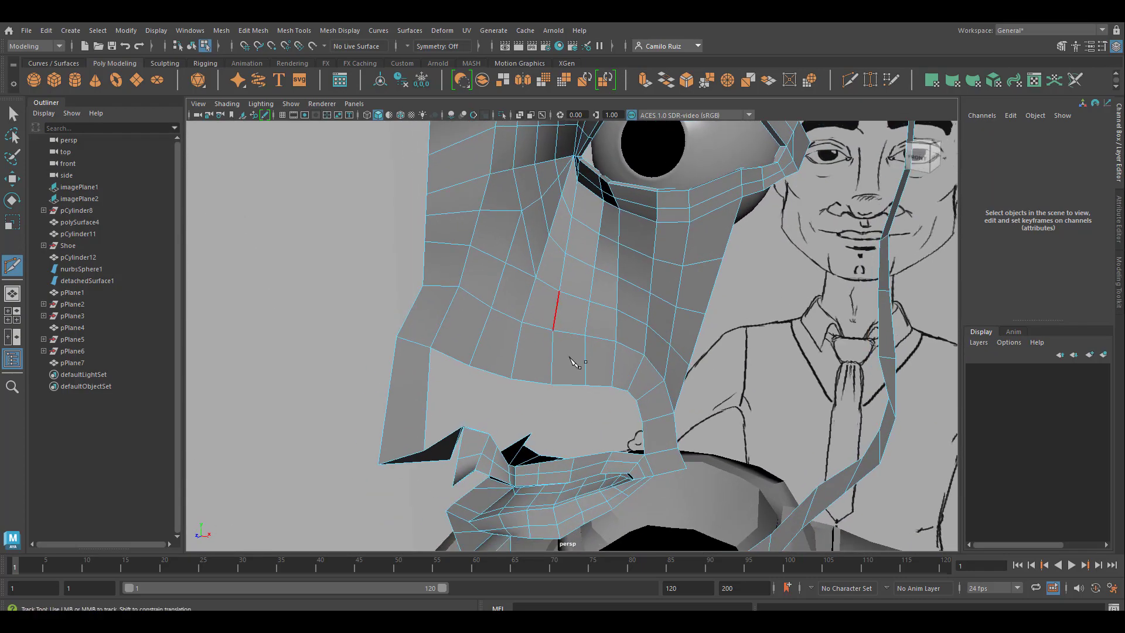
pyautogui.keyDown('alt'); pyautogui.moveTo(647, 326); pyautogui.dragTo(550, 410); pyautogui.keyUp('alt')
pyautogui.scroll(-5, 587, 335)
pyautogui.keyDown('alt'); pyautogui.moveTo(550, 410); pyautogui.dragTo(577, 349, button='middle'); pyautogui.keyUp('alt')
pyautogui.scroll(5, 576, 349)
pyautogui.keyDown('alt'); pyautogui.moveTo(508, 375); pyautogui.dragTo(550, 417); pyautogui.keyUp('alt')
pyautogui.press('q')
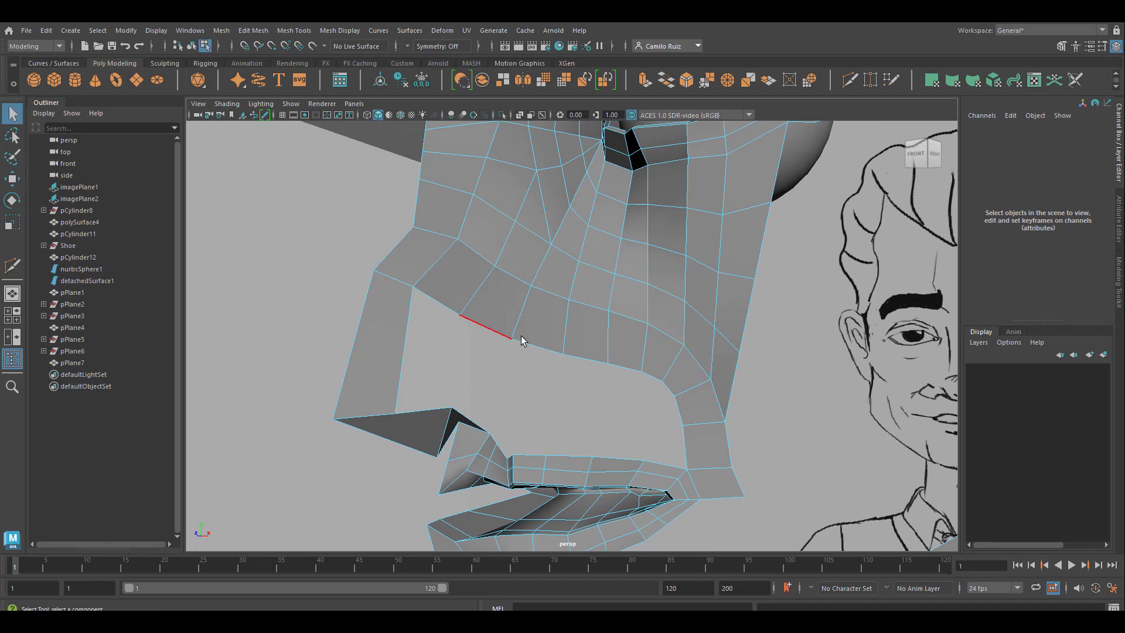
pyautogui.click(530, 343)
pyautogui.click(221, 30)
pyautogui.click(243, 118)
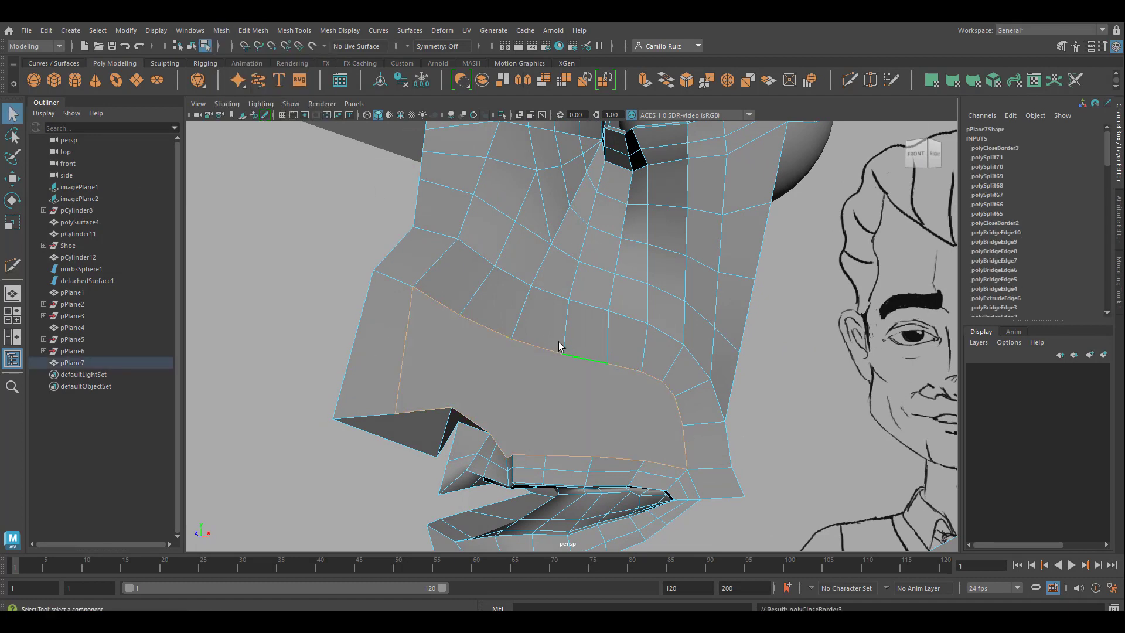
# Step: Cut edges across the filled face with Multi-Cut, joining the nose-to-mouth strip's vertices to the matching upper-lip vertices
pyautogui.hotkey('ctrl', 'shift', 'x')
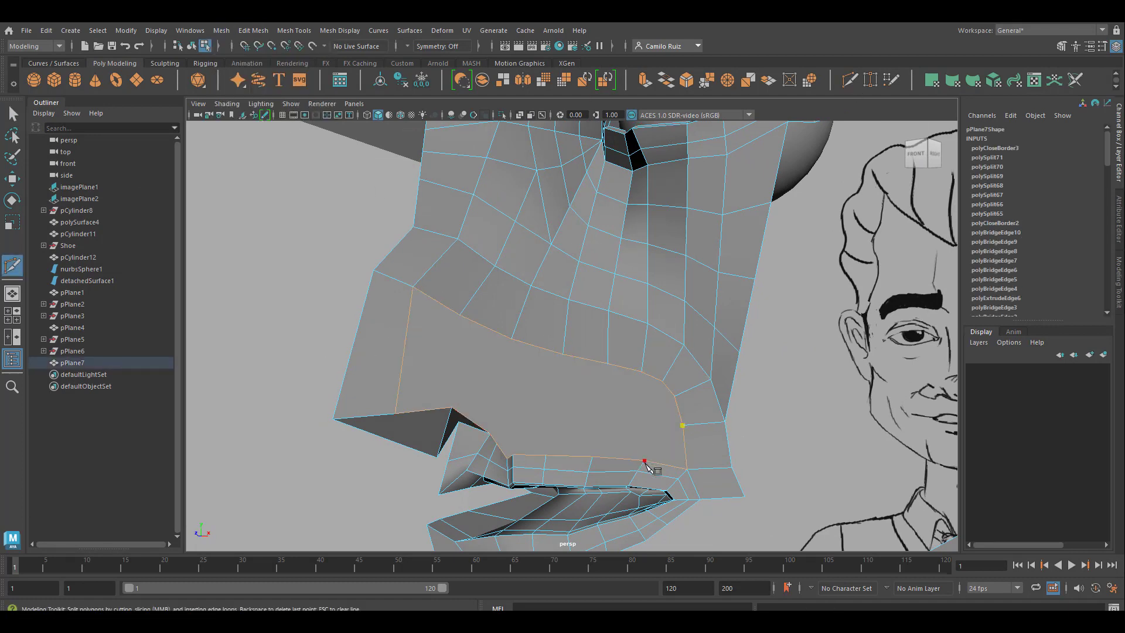
pyautogui.click(645, 460)
pyautogui.rightClick(645, 460)
pyautogui.click(674, 396)
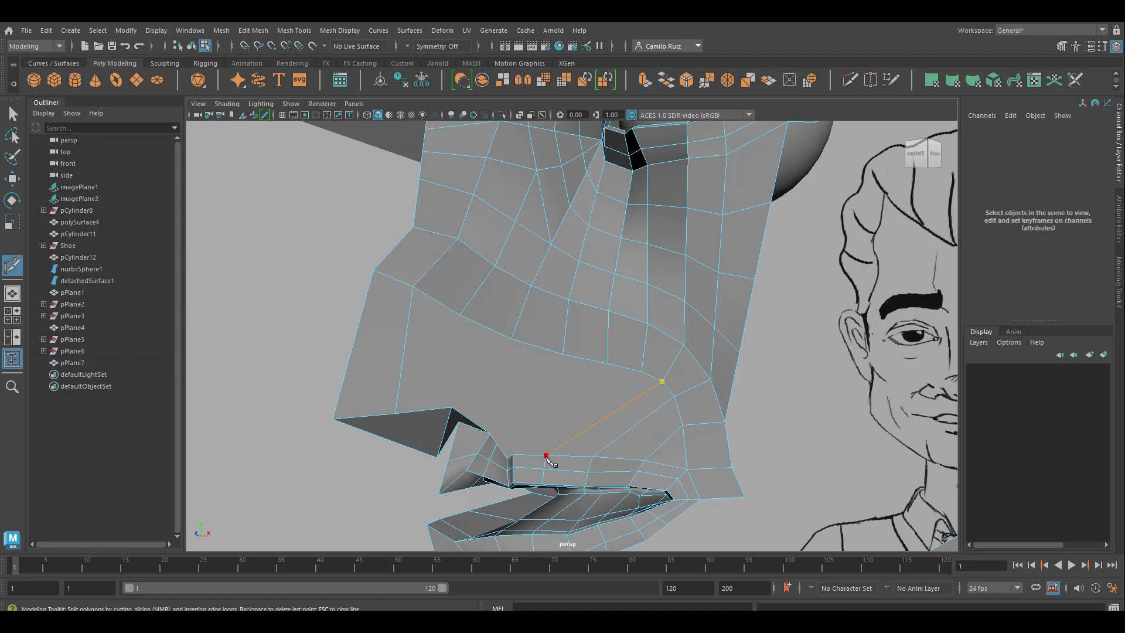
pyautogui.click(641, 371)
pyautogui.keyDown('alt'); pyautogui.moveTo(581, 375); pyautogui.dragTo(653, 426); pyautogui.keyUp('alt')
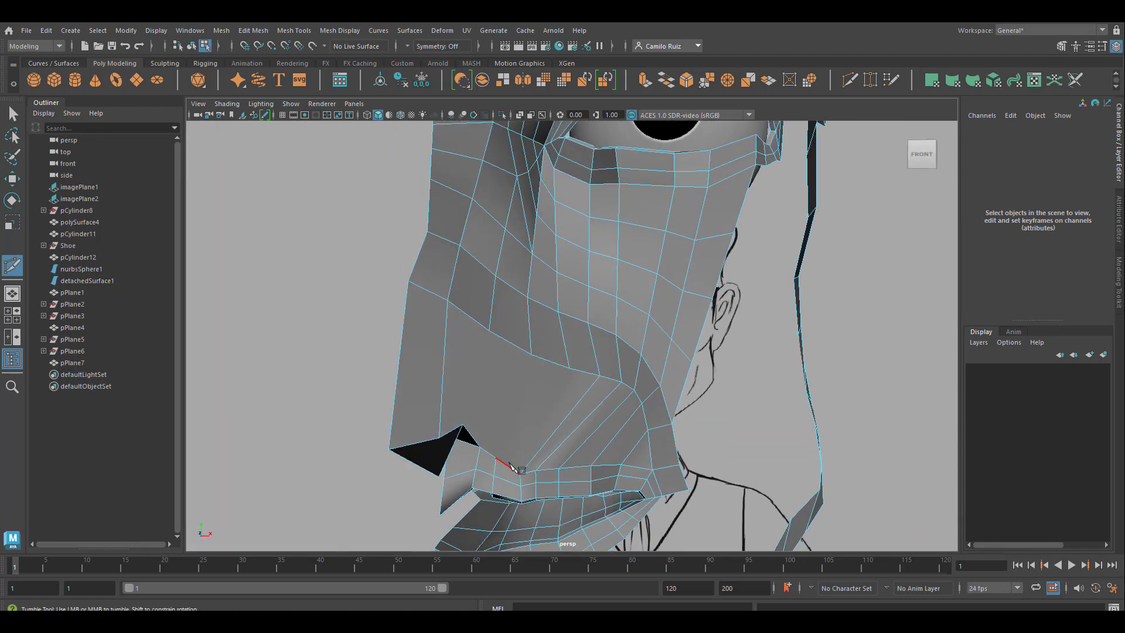
pyautogui.keyDown('alt'); pyautogui.moveTo(572, 388); pyautogui.dragTo(571, 313); pyautogui.keyUp('alt')
# Step: Insert an edge loop from the nose profile across the filled area above the upper lip to the mouth-corner strip
pyautogui.keyDown('alt'); pyautogui.moveTo(509, 363); pyautogui.dragTo(553, 317); pyautogui.keyUp('alt')
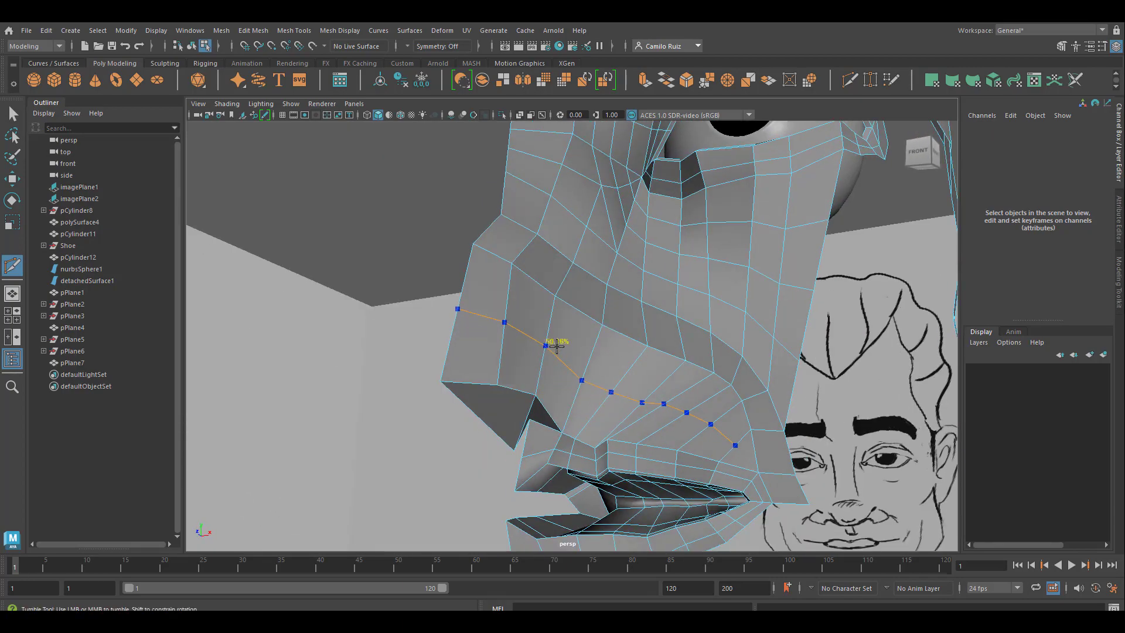
pyautogui.keyDown('ctrl'); pyautogui.click(548, 345); pyautogui.keyUp('ctrl')
pyautogui.keyDown('alt'); pyautogui.moveTo(547, 374); pyautogui.dragTo(525, 452); pyautogui.keyUp('alt')
pyautogui.keyDown('ctrl'); pyautogui.click(460, 372); pyautogui.keyUp('ctrl')
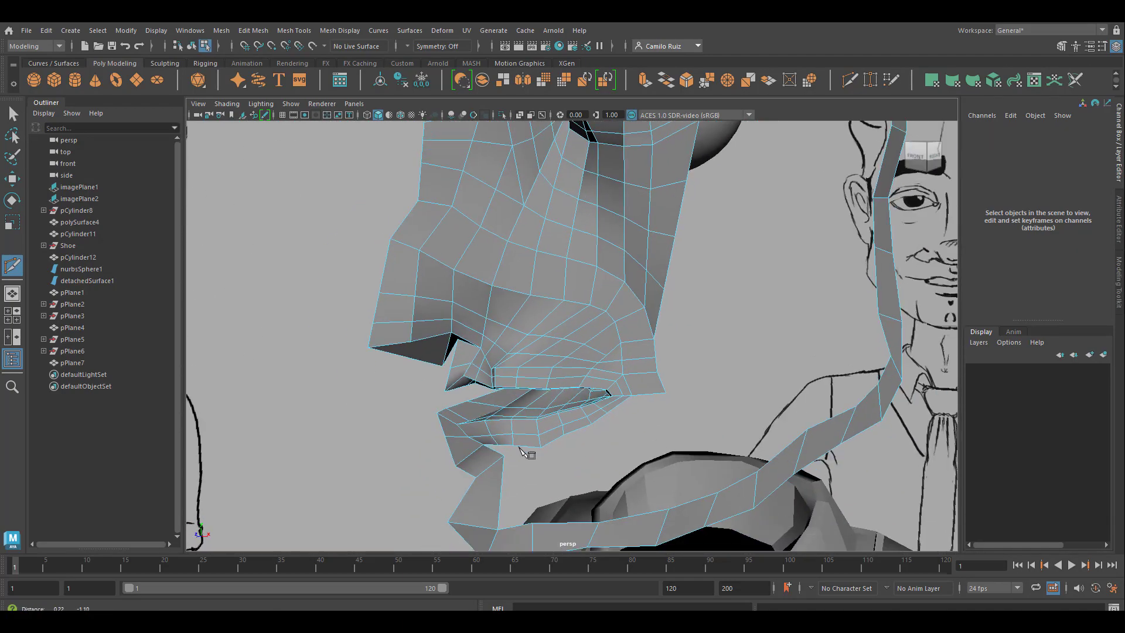
# Step: Examine the face mesh around the mouth, chin, jaw, cheek, eye and forehead for the remaining open areas
pyautogui.keyDown('alt'); pyautogui.moveTo(525, 452); pyautogui.dragTo(497, 362, button='middle'); pyautogui.keyUp('alt')
pyautogui.keyDown('alt'); pyautogui.moveTo(535, 353); pyautogui.dragTo(568, 492); pyautogui.keyUp('alt')
pyautogui.keyDown('alt'); pyautogui.moveTo(568, 492); pyautogui.dragTo(562, 400, button='middle'); pyautogui.keyUp('alt')
pyautogui.scroll(3, 562, 399)
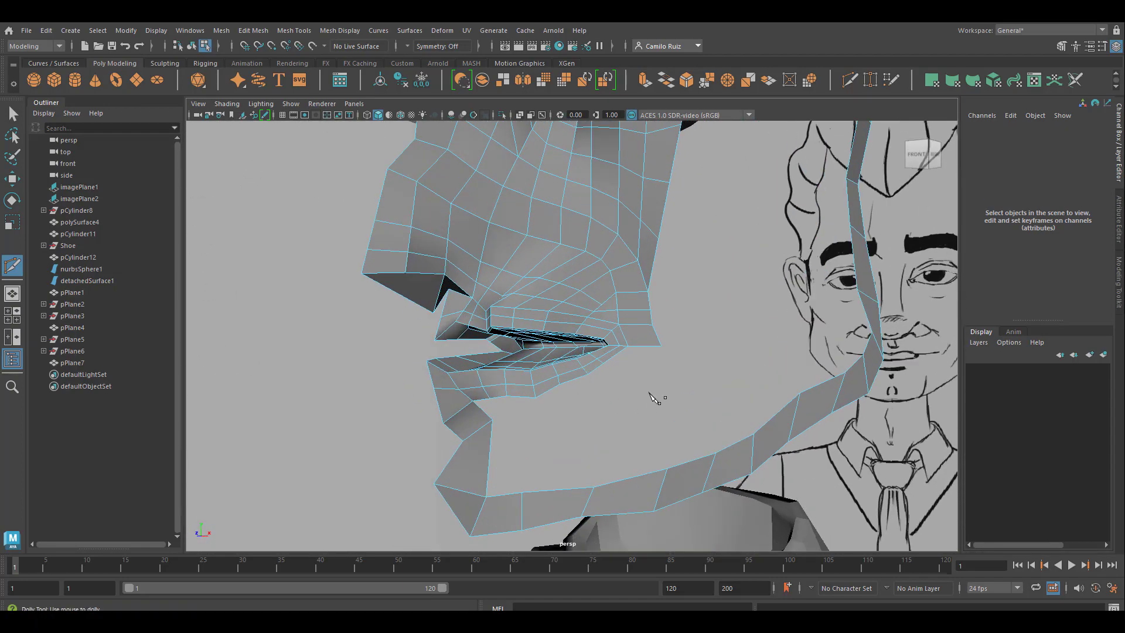
pyautogui.keyDown('alt'); pyautogui.moveTo(672, 415); pyautogui.dragTo(423, 402); pyautogui.keyUp('alt')
pyautogui.keyDown('alt'); pyautogui.moveTo(497, 462); pyautogui.dragTo(462, 330, button='middle'); pyautogui.keyUp('alt')
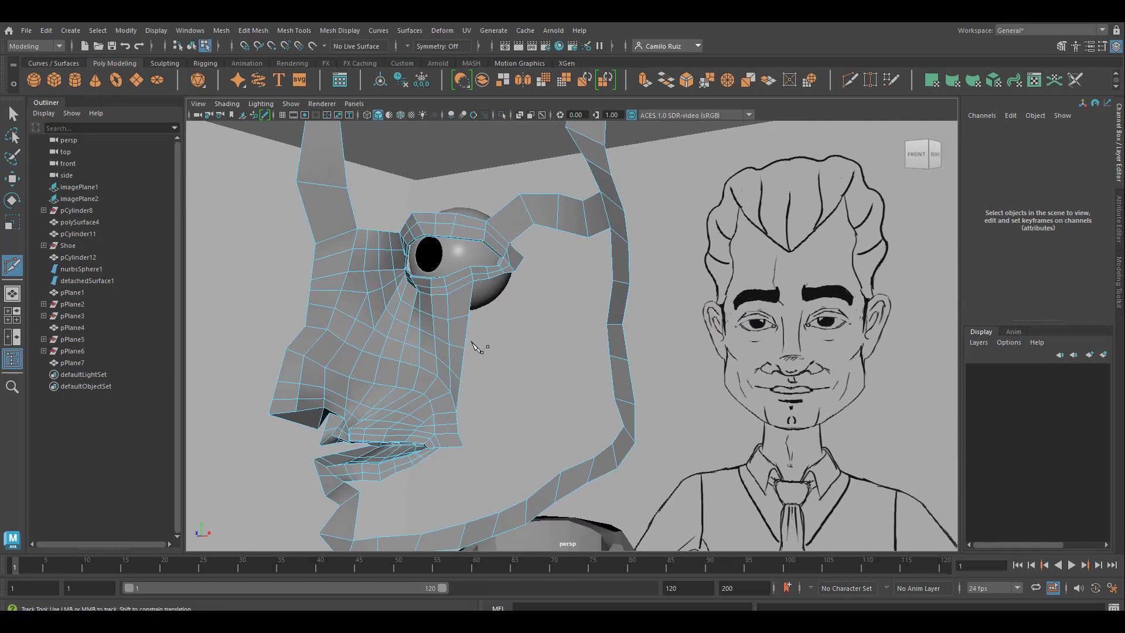
pyautogui.keyDown('alt'); pyautogui.moveTo(533, 442); pyautogui.dragTo(594, 384, button='middle'); pyautogui.keyUp('alt')
pyautogui.keyDown('alt'); pyautogui.moveTo(557, 294); pyautogui.dragTo(637, 293, button='middle'); pyautogui.keyUp('alt')
pyautogui.keyDown('alt'); pyautogui.moveTo(737, 236); pyautogui.dragTo(738, 454, button='middle'); pyautogui.keyUp('alt')
pyautogui.scroll(4, 641, 404)
pyautogui.keyDown('alt'); pyautogui.moveTo(659, 405); pyautogui.dragTo(607, 463, button='middle'); pyautogui.keyUp('alt')
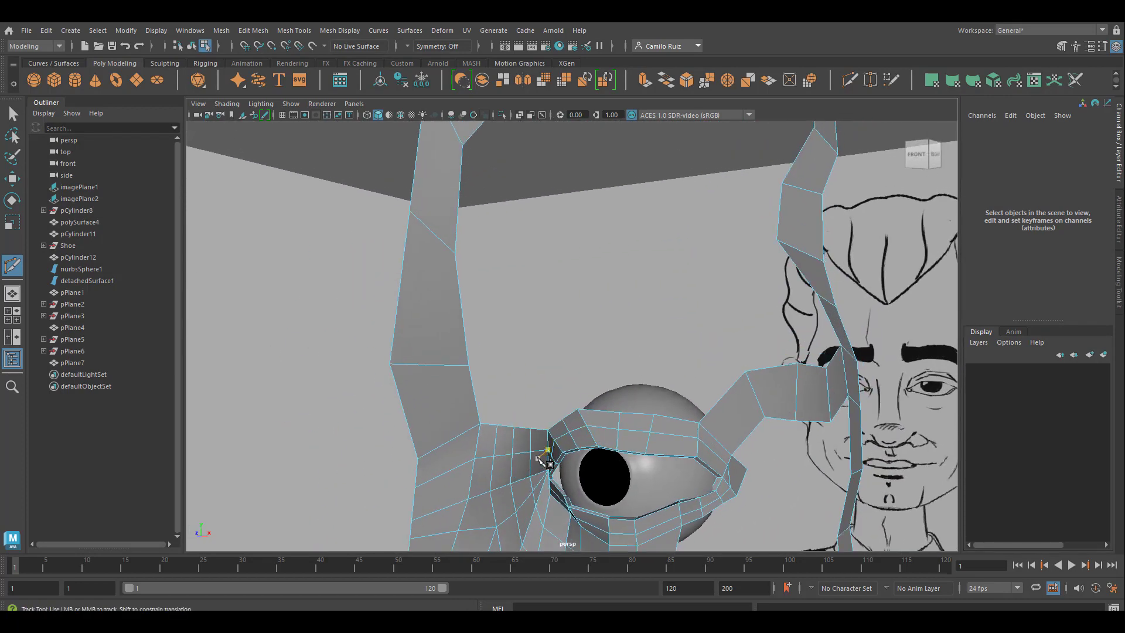
pyautogui.keyDown('alt'); pyautogui.moveTo(531, 408); pyautogui.dragTo(534, 151, button='middle'); pyautogui.keyUp('alt')
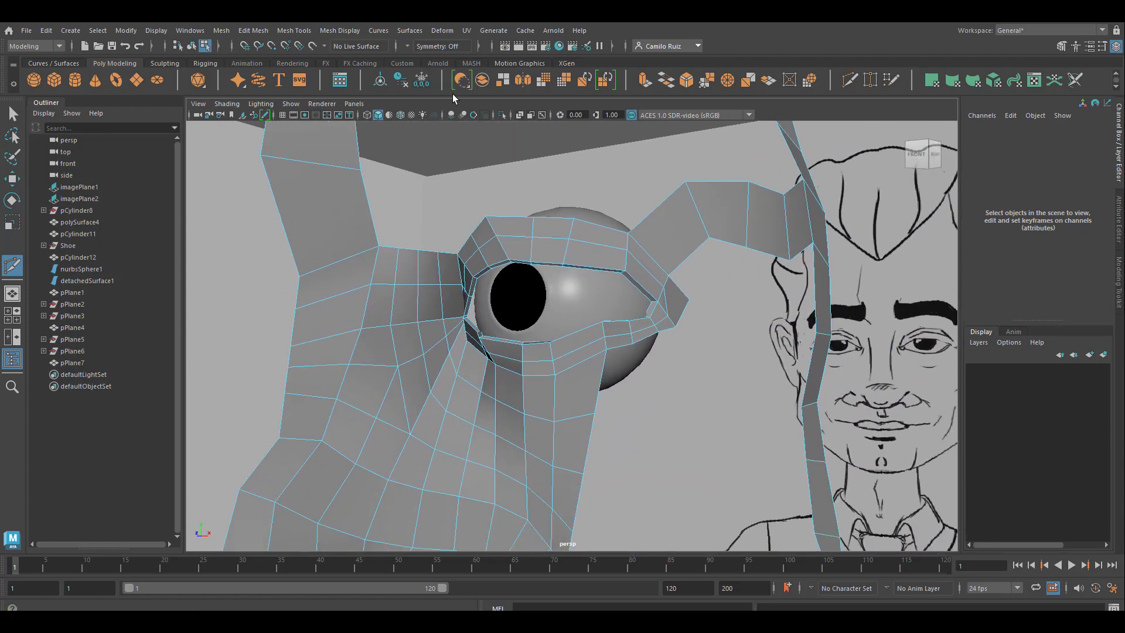
pyautogui.click(12, 115)
pyautogui.keyDown('alt'); pyautogui.moveTo(451, 459); pyautogui.dragTo(455, 289, button='middle'); pyautogui.keyUp('alt')
pyautogui.scroll(-3, 583, 410)
pyautogui.moveTo(576, 442)
pyautogui.keyDown('alt'); pyautogui.mouseDown(button='middle')
pyautogui.moveTo(547, 459)
pyautogui.moveTo(595, 314)
pyautogui.moveTo(537, 355)
pyautogui.mouseUp(button='middle'); pyautogui.keyUp('alt')
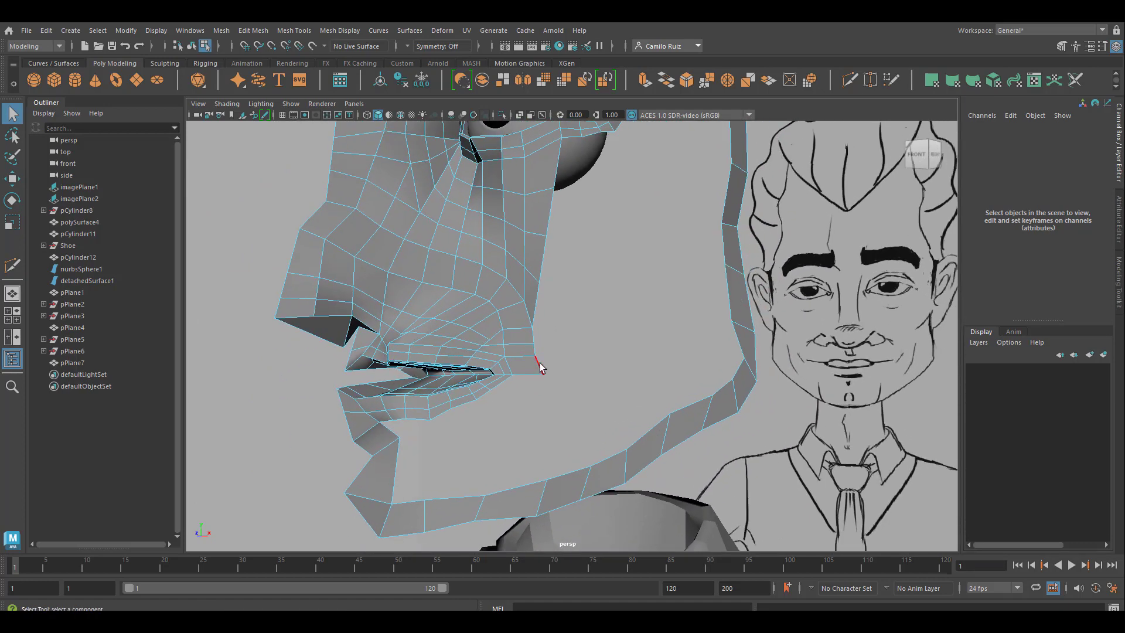
# Step: Bridge the mouth-corner border edge to the face outline strip with 8 divisions and the Blend curve type
pyautogui.click(539, 366)
pyautogui.click(254, 32)
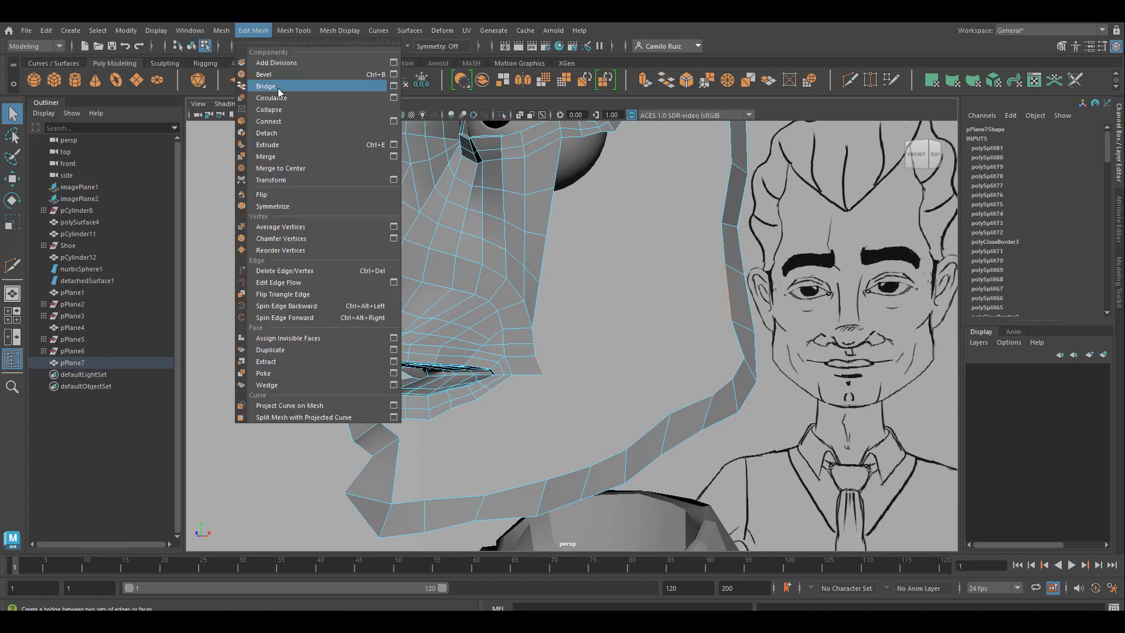
pyautogui.click(277, 87)
pyautogui.keyDown('alt'); pyautogui.moveTo(653, 357); pyautogui.dragTo(696, 376); pyautogui.keyUp('alt')
pyautogui.moveTo(777, 350); pyautogui.dragTo(788, 349)
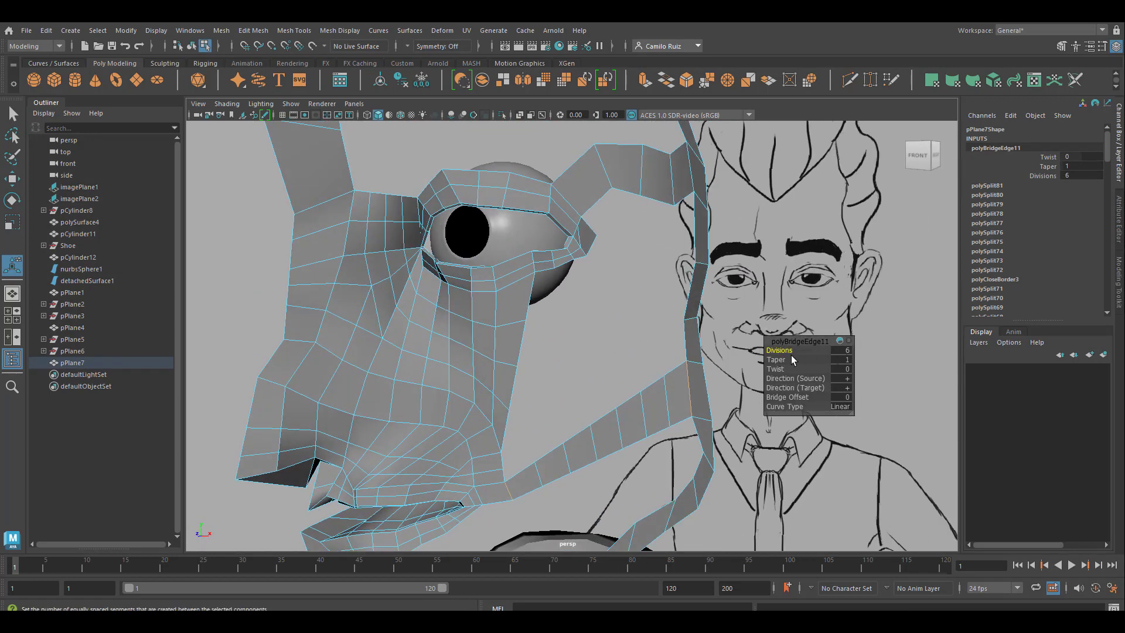
pyautogui.moveTo(789, 351); pyautogui.dragTo(794, 351)
pyautogui.keyDown('alt'); pyautogui.moveTo(673, 444); pyautogui.dragTo(687, 295, button='middle'); pyautogui.keyUp('alt')
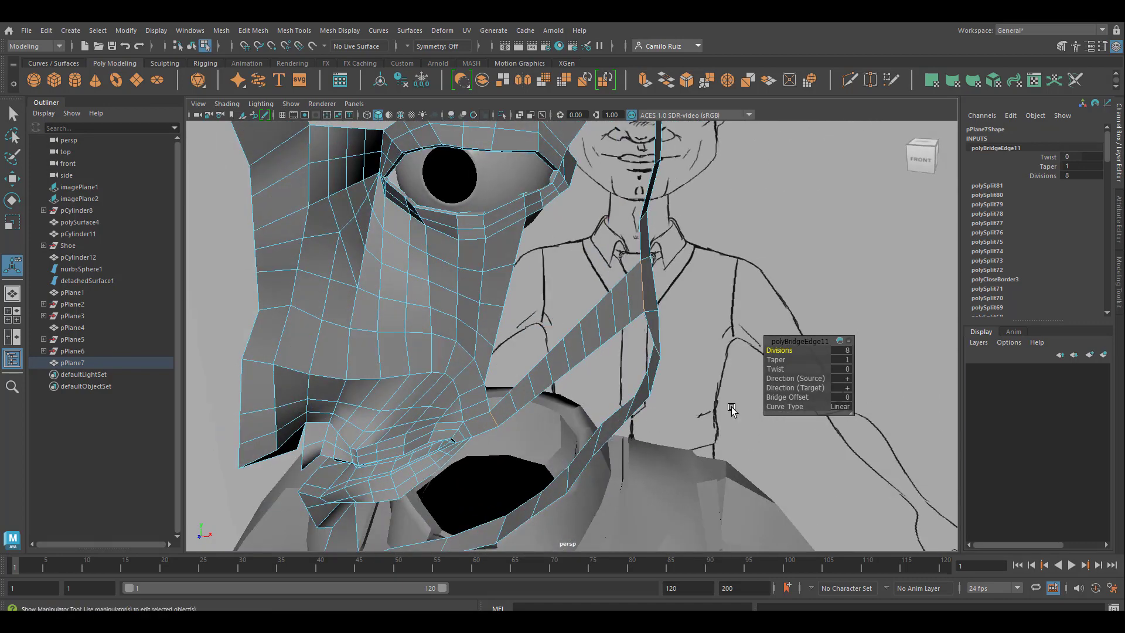
pyautogui.click(840, 406)
# Step: Bridge the lowest open edge of the inner cheek to the nearest upper edge of the mouth-corner strip with 1 division
pyautogui.keyDown('alt'); pyautogui.moveTo(621, 381); pyautogui.dragTo(421, 311); pyautogui.keyUp('alt')
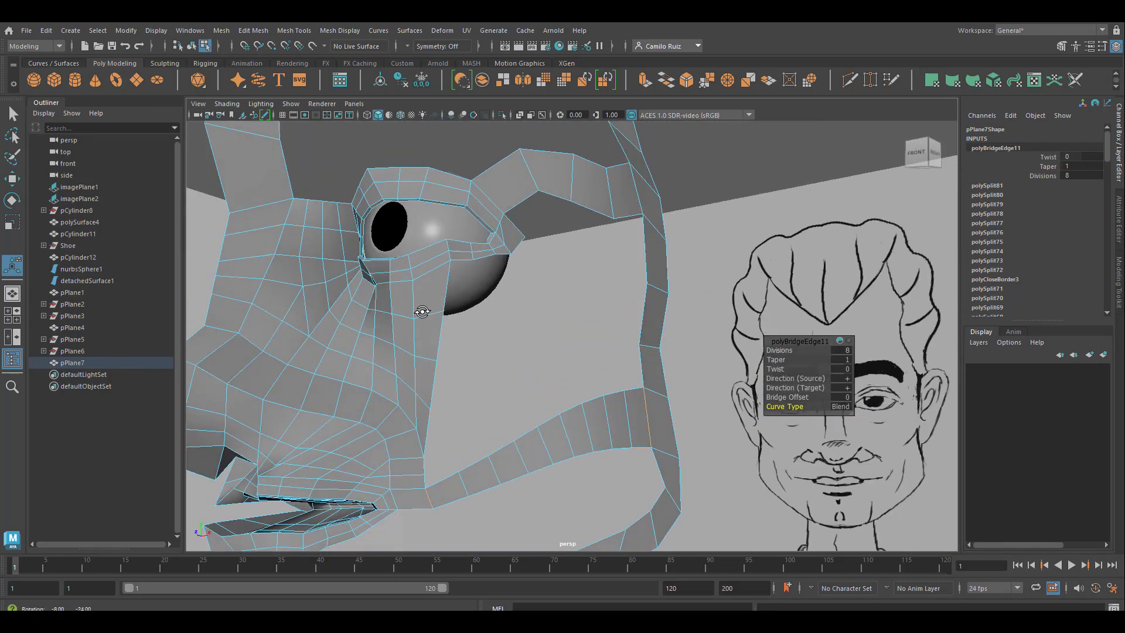
pyautogui.scroll(-3, 422, 311)
pyautogui.keyDown('alt'); pyautogui.moveTo(422, 311); pyautogui.dragTo(485, 376, button='middle'); pyautogui.keyUp('alt')
pyautogui.scroll(3, 496, 357)
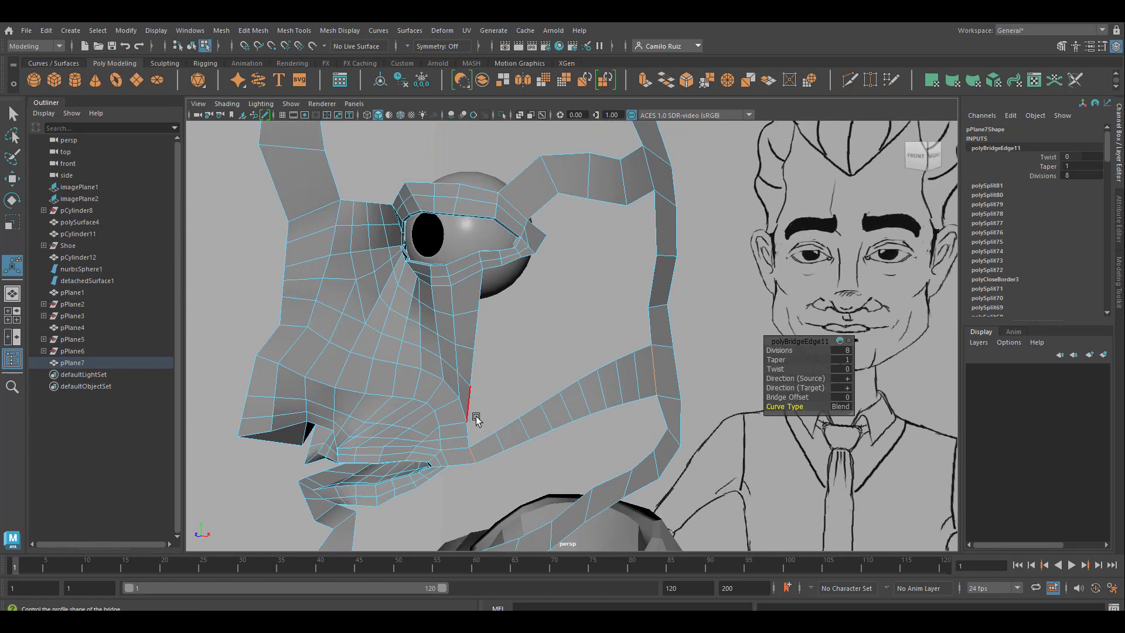
pyautogui.click(467, 411)
pyautogui.keyDown('shift'); pyautogui.click(485, 436); pyautogui.keyUp('shift')
pyautogui.press('g')
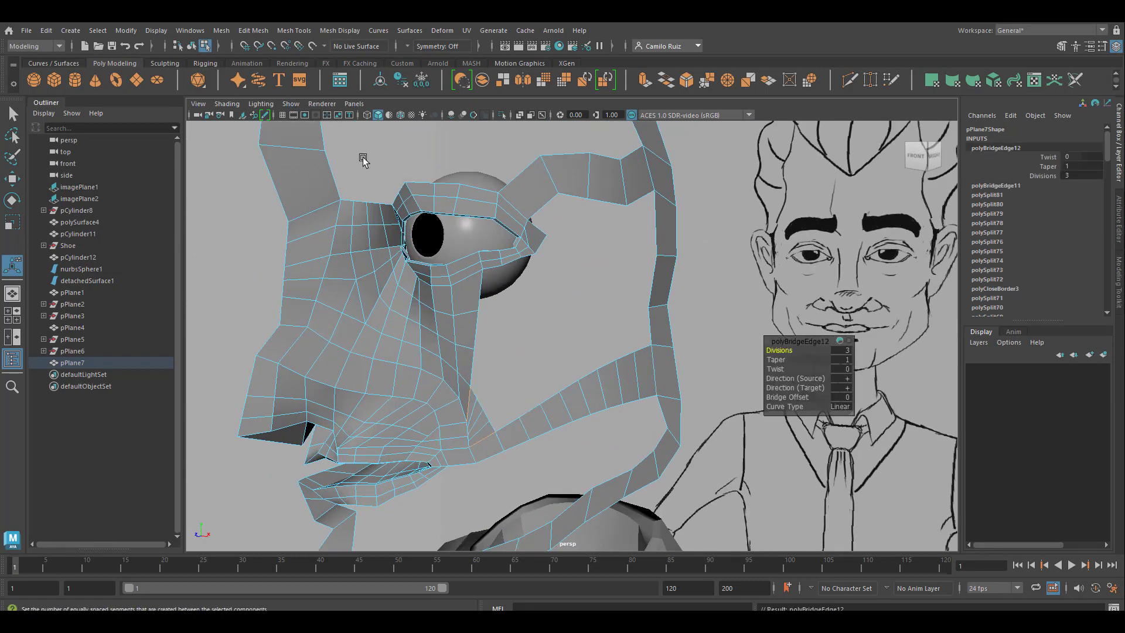
pyautogui.scroll(3, 505, 395)
pyautogui.moveTo(794, 354); pyautogui.dragTo(765, 350)
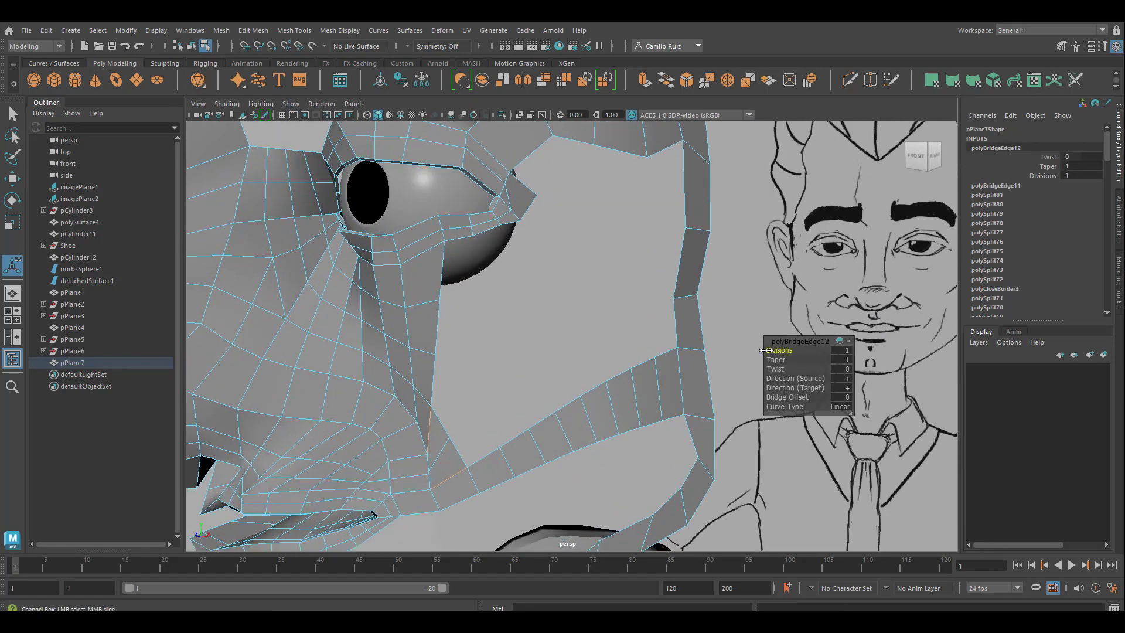
# Step: Bridge the next two open inner-cheek edges to the following upper edges of the mouth-corner strip
pyautogui.click(431, 381)
pyautogui.keyDown('shift'); pyautogui.click(492, 455); pyautogui.keyUp('shift')
pyautogui.press('g')
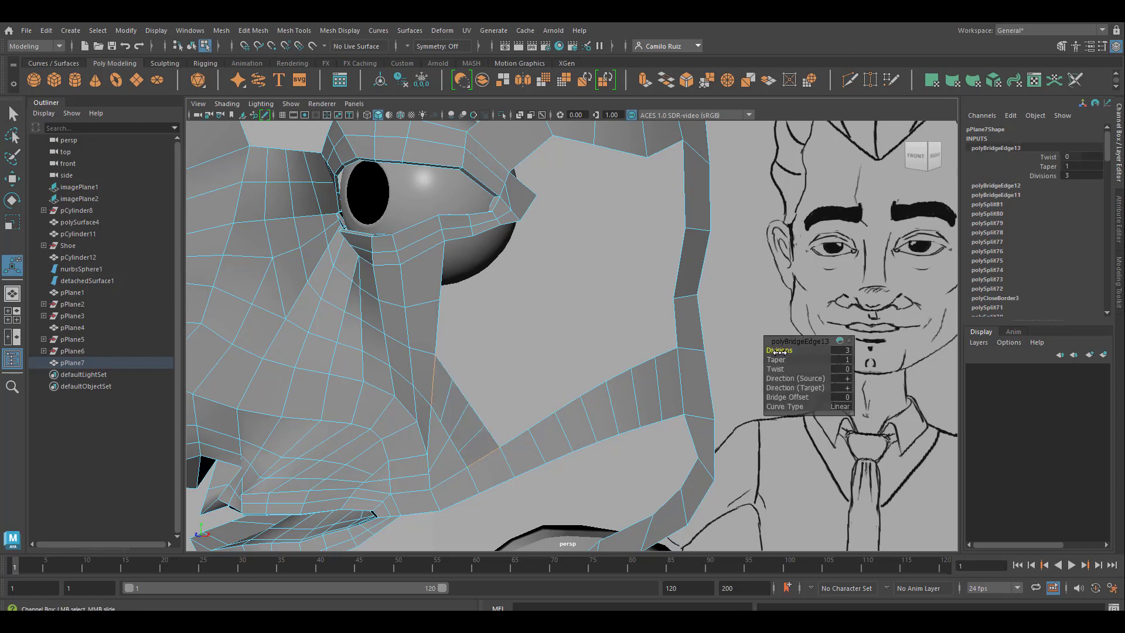
pyautogui.press('t')
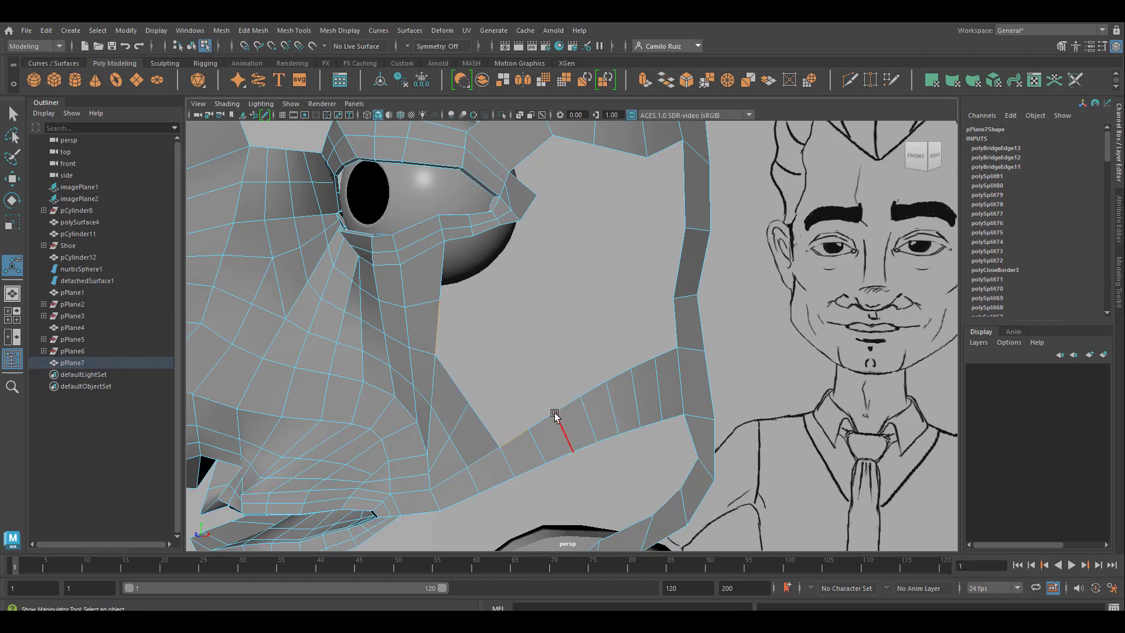
pyautogui.press('g')
pyautogui.press('t')
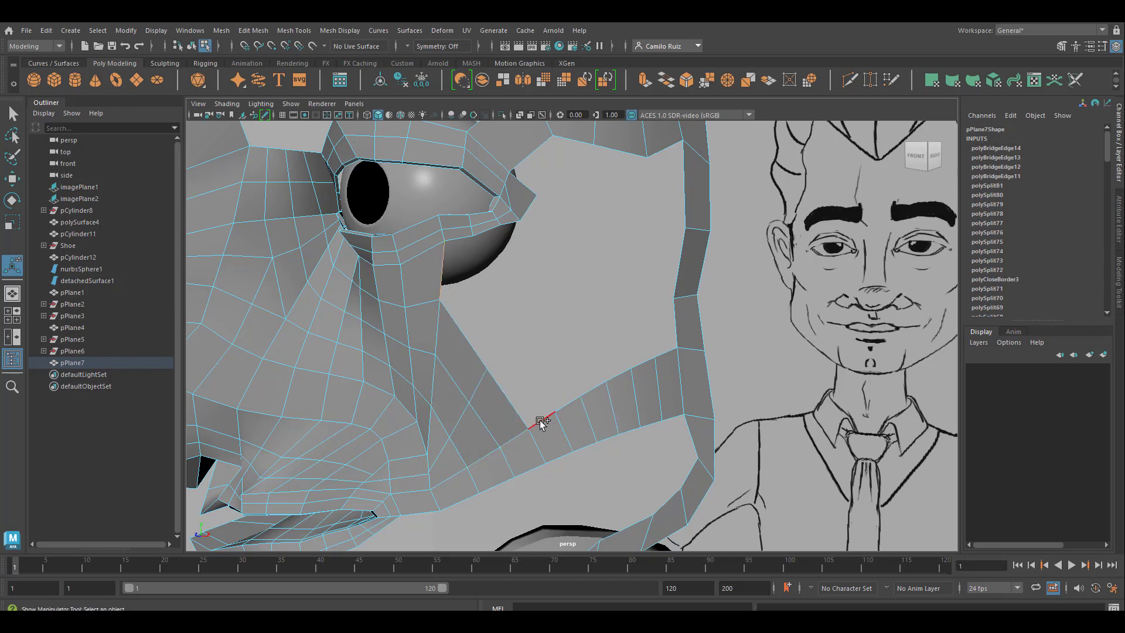
# Step: Bridge the topmost inner-cheek edge and the adjoining lower-eyelid edge to the next two upper edges of the mouth-corner strip
pyautogui.press('g')
pyautogui.press('space')
pyautogui.click(549, 328)
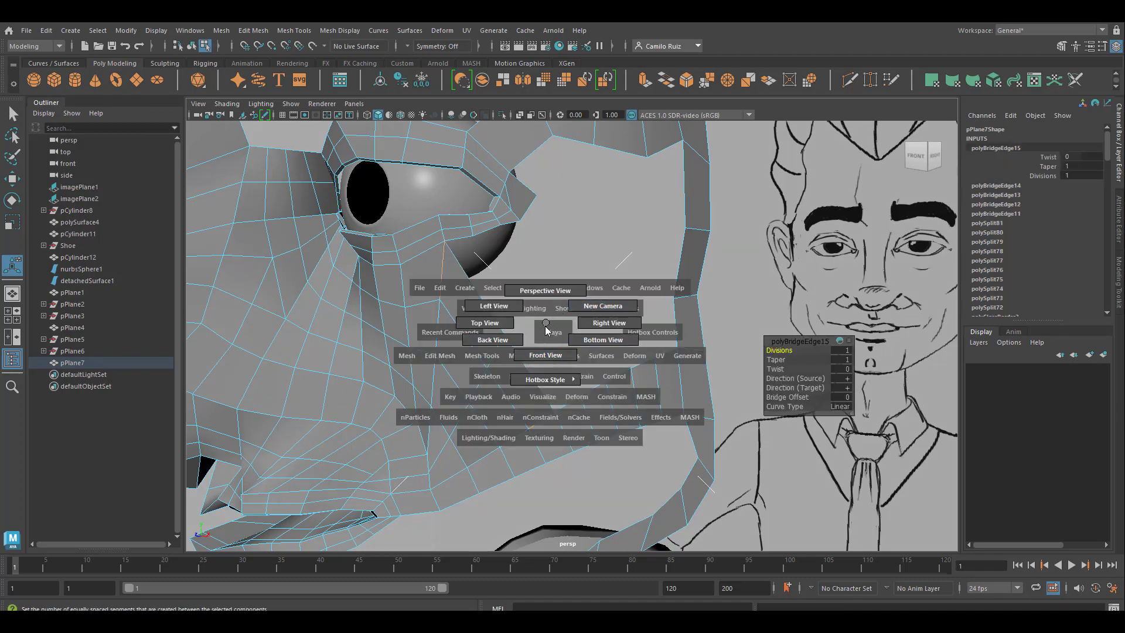
pyautogui.keyDown('alt'); pyautogui.moveTo(530, 366); pyautogui.dragTo(589, 380, button='middle'); pyautogui.keyUp('alt')
pyautogui.keyDown('alt'); pyautogui.moveTo(588, 380); pyautogui.dragTo(555, 374); pyautogui.keyUp('alt')
pyautogui.keyDown('alt'); pyautogui.moveTo(556, 374); pyautogui.dragTo(432, 420, button='middle'); pyautogui.keyUp('alt')
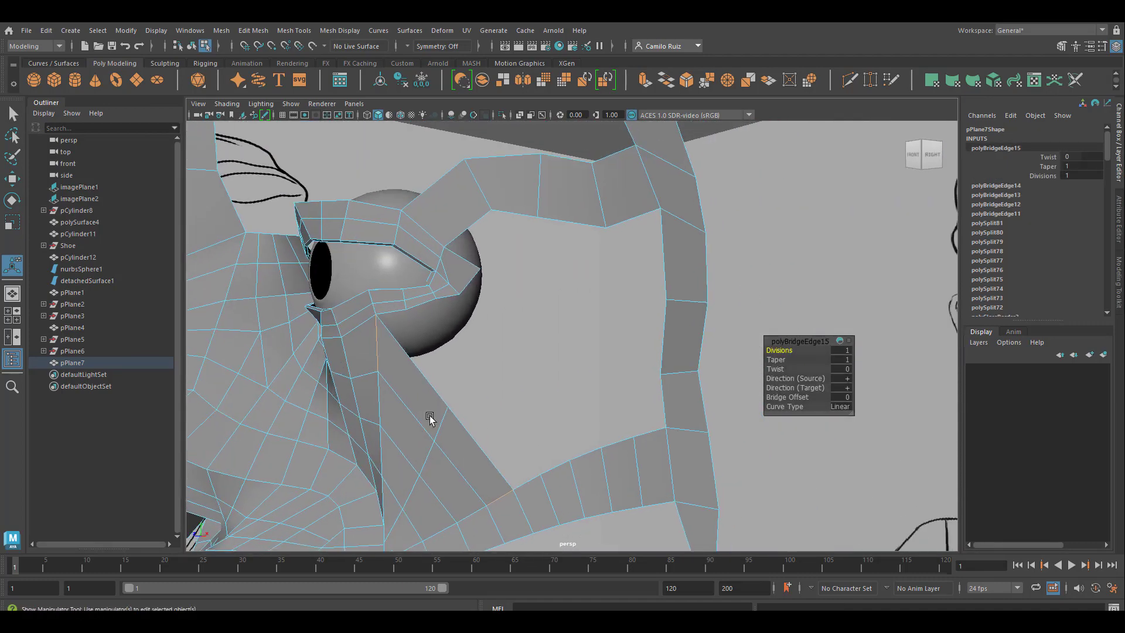
pyautogui.press('t')
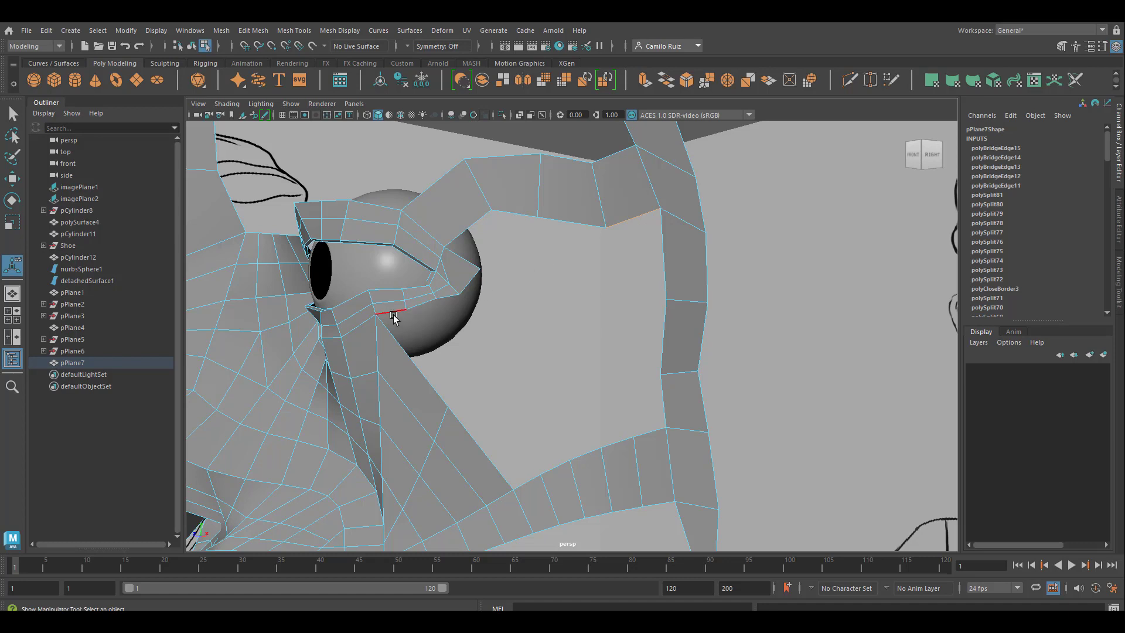
pyautogui.keyDown('shift'); pyautogui.click(530, 482); pyautogui.keyUp('shift')
pyautogui.press('g')
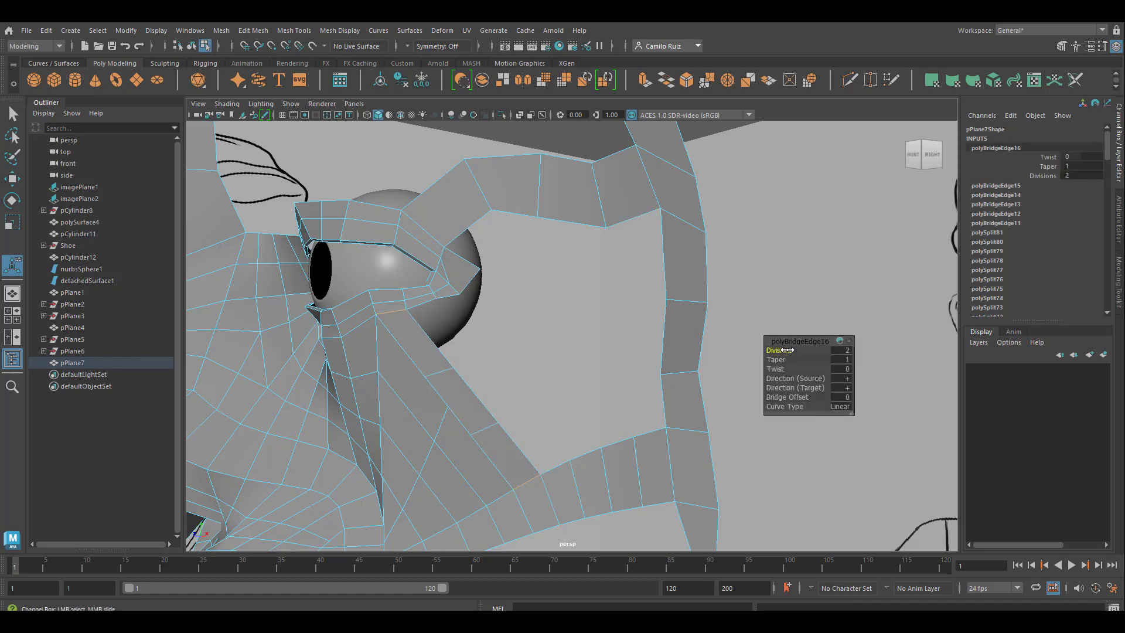
# Step: Select the border loop of the remaining cheek opening beside the eye and fill the hole
pyautogui.press('t')
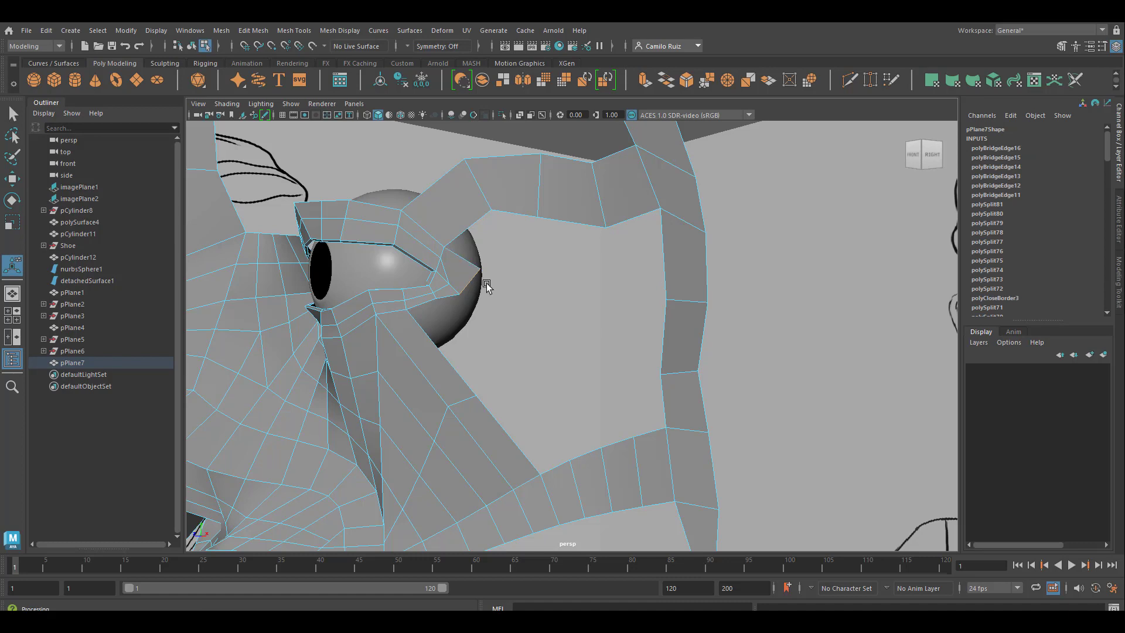
pyautogui.click(221, 30)
pyautogui.click(240, 117)
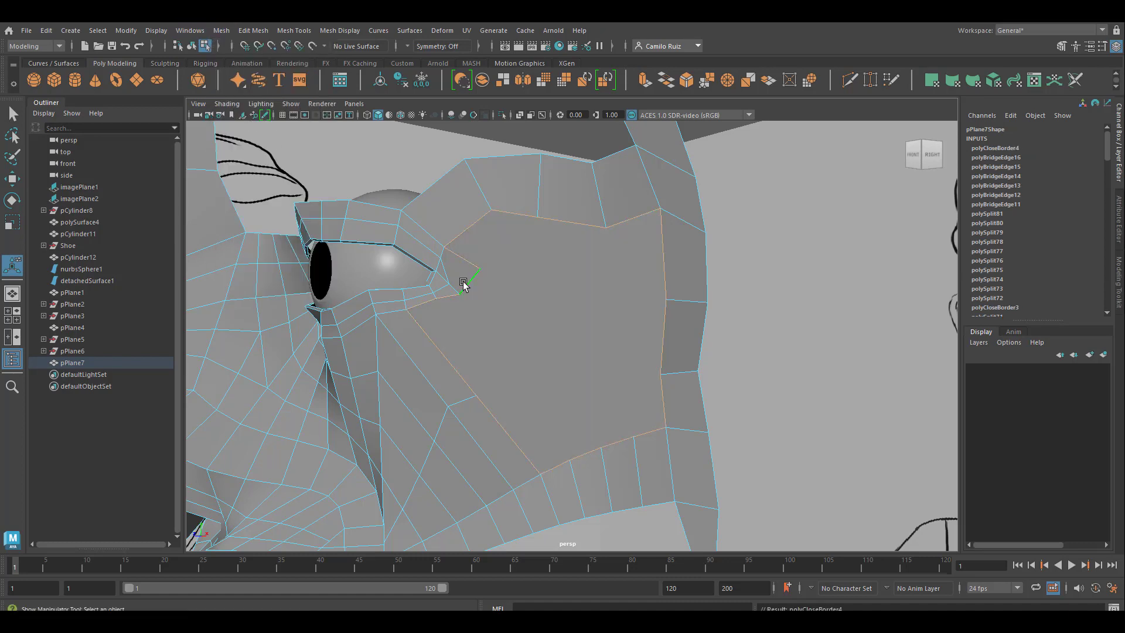
# Step: Cut edges across the filled cheek with Multi-Cut, from the eye corner to the outline and from the lower eyelid to the mouth-corner strip
pyautogui.click(849, 80)
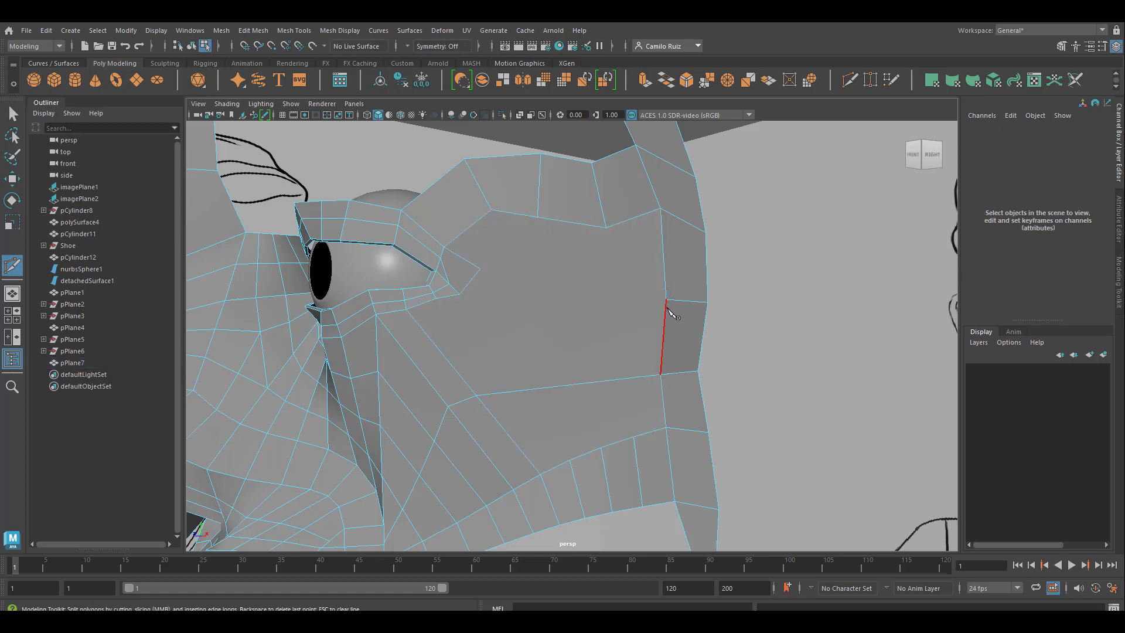
pyautogui.click(480, 269)
pyautogui.click(439, 302)
pyautogui.click(572, 460)
pyautogui.click(481, 270)
pyautogui.click(461, 295)
# Step: Cut an edge from the mouth-corner strip up across the outer cheek to the matching vertex on the temple strip
pyautogui.click(633, 436)
pyautogui.click(491, 209)
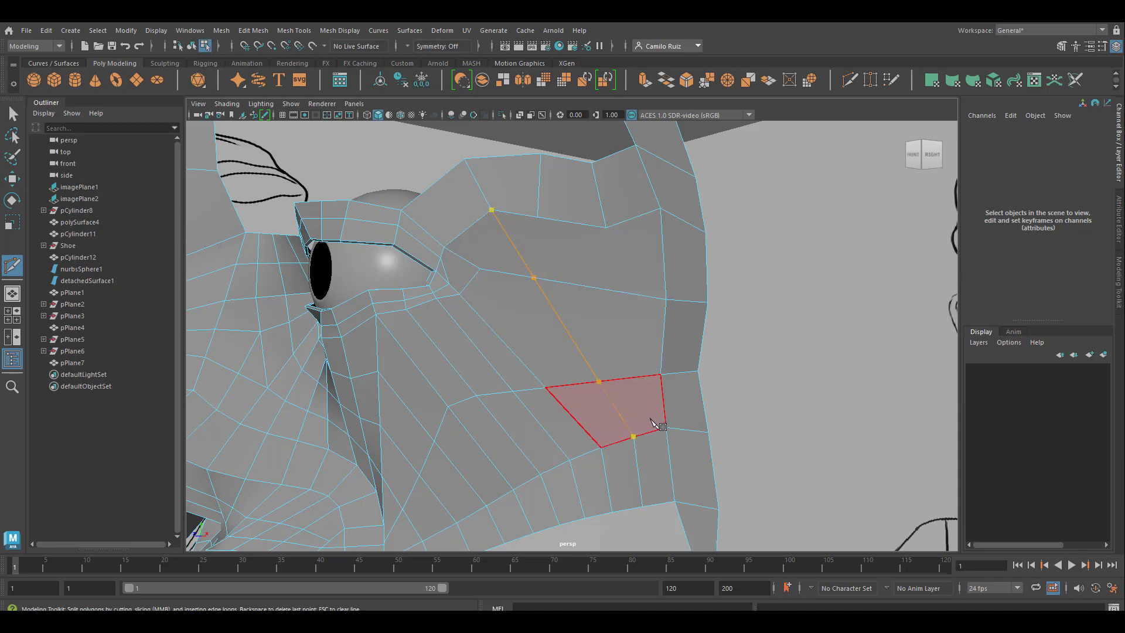
pyautogui.press('BackSpace')
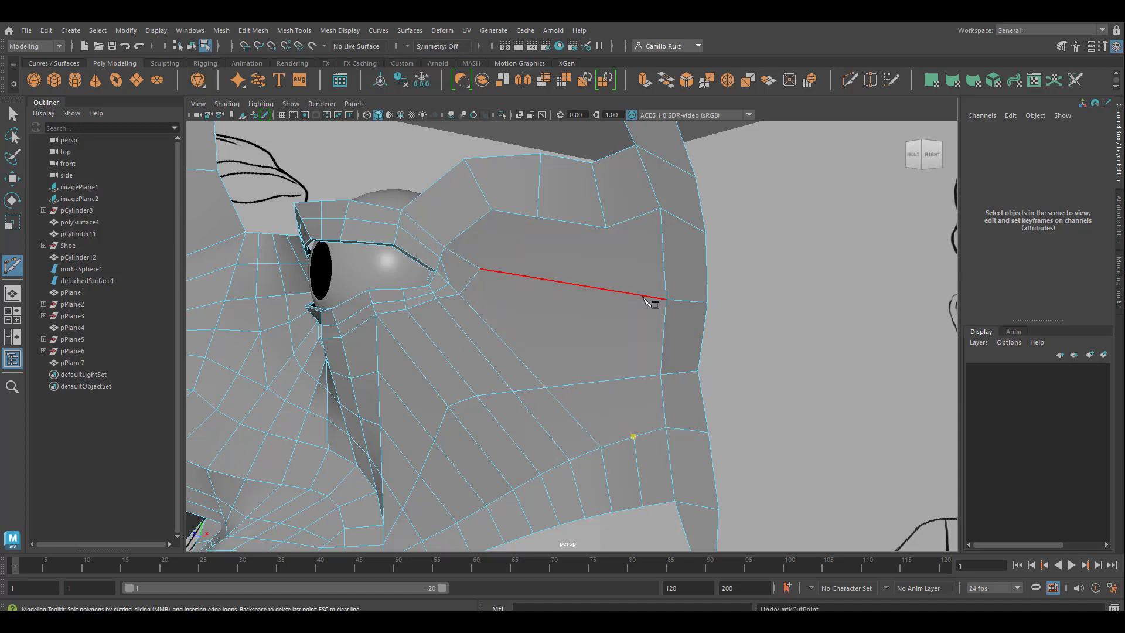
pyautogui.click(605, 228)
pyautogui.press('Return')
# Step: Cut a row of edges across the cheek just below the lower eyelid, from the inner cheek toward the outer eye corner
pyautogui.keyDown('alt'); pyautogui.moveTo(550, 389); pyautogui.dragTo(599, 389, button='middle'); pyautogui.keyUp('alt')
pyautogui.keyDown('alt'); pyautogui.moveTo(599, 388); pyautogui.dragTo(624, 380); pyautogui.keyUp('alt')
pyautogui.click(435, 357)
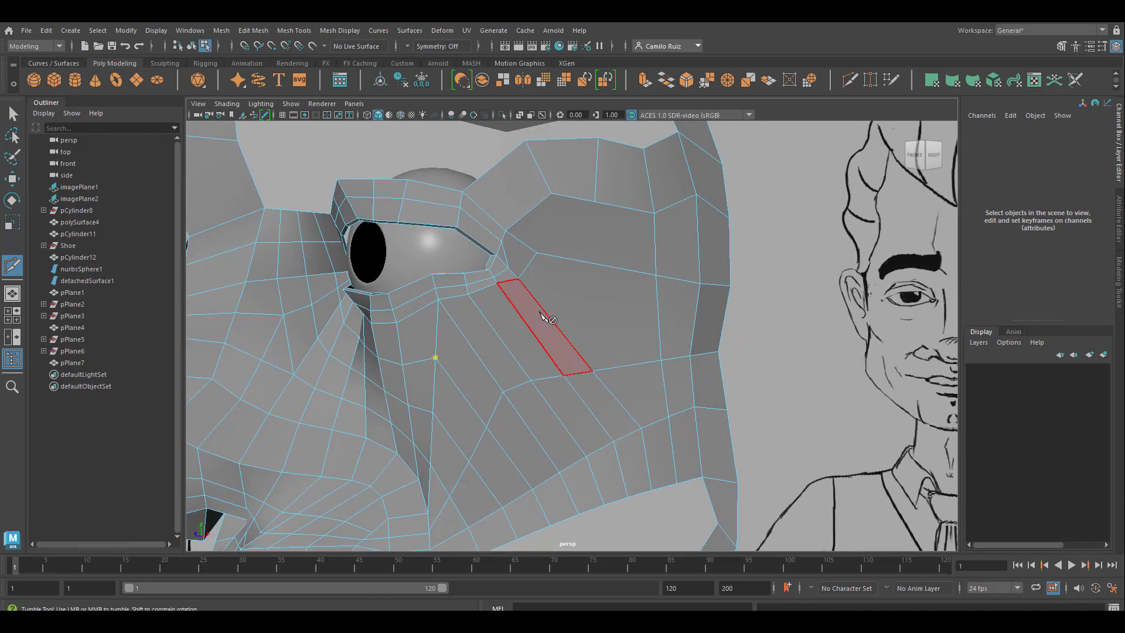
pyautogui.click(463, 334)
pyautogui.click(496, 331)
pyautogui.keyDown('alt'); pyautogui.moveTo(497, 331); pyautogui.dragTo(477, 309); pyautogui.keyUp('alt')
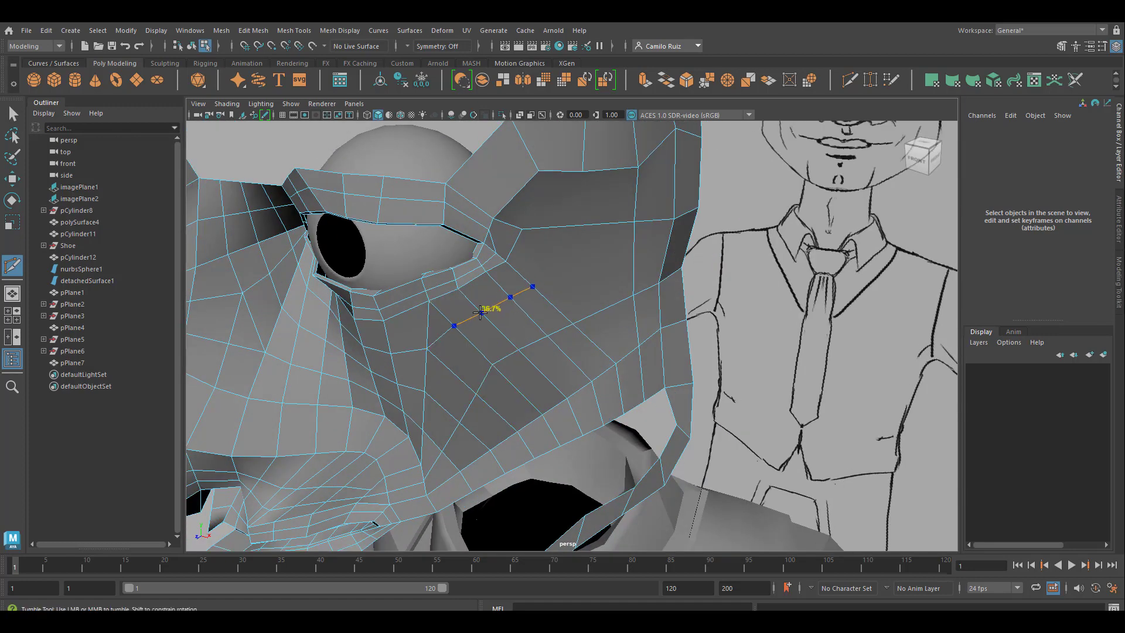
pyautogui.press('space')
pyautogui.click(577, 285)
pyautogui.keyDown('alt'); pyautogui.moveTo(577, 284); pyautogui.dragTo(500, 373, button='middle'); pyautogui.keyUp('alt')
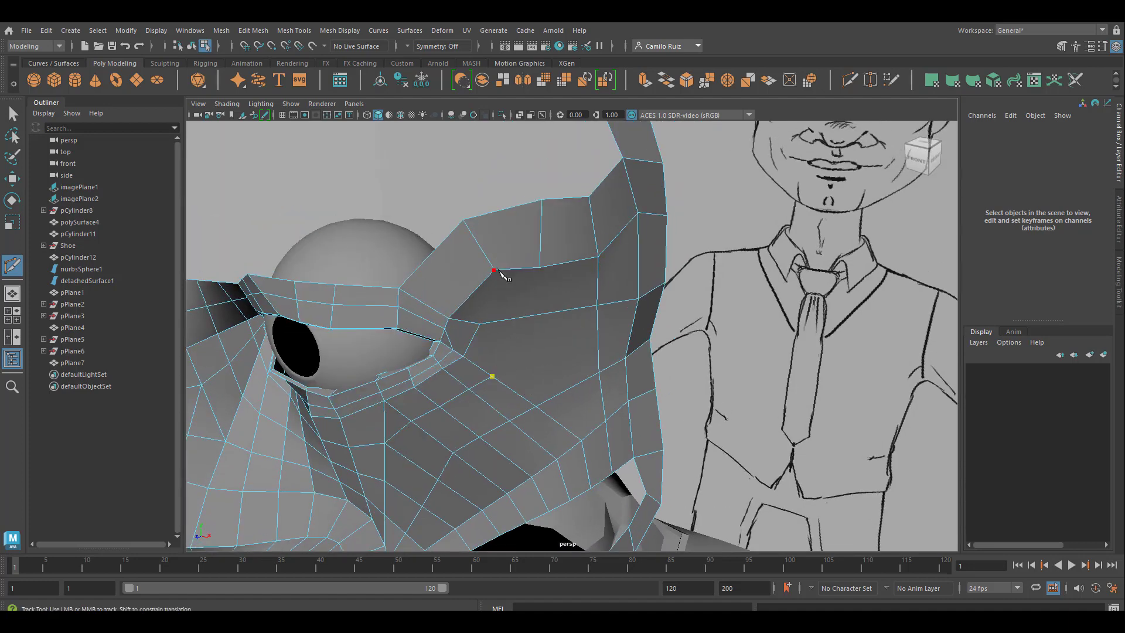
pyautogui.keyDown('alt'); pyautogui.moveTo(534, 326); pyautogui.dragTo(448, 416); pyautogui.keyUp('alt')
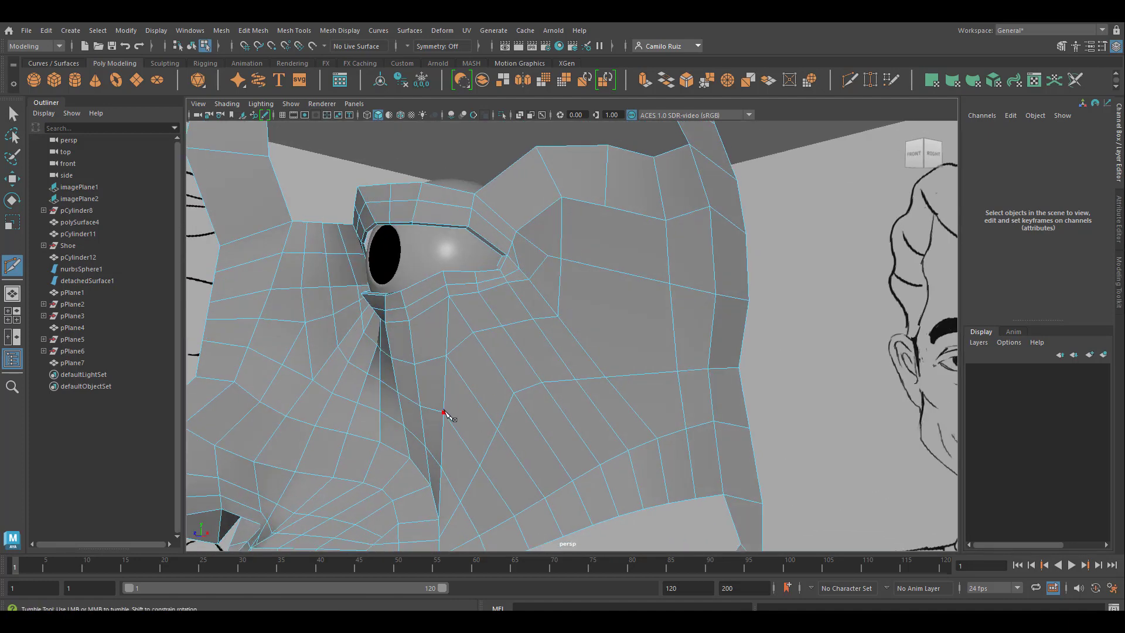
# Step: Cut a second edge row across the cheek below the first one and carry it up to the temple strip
pyautogui.click(443, 412)
pyautogui.click(473, 395)
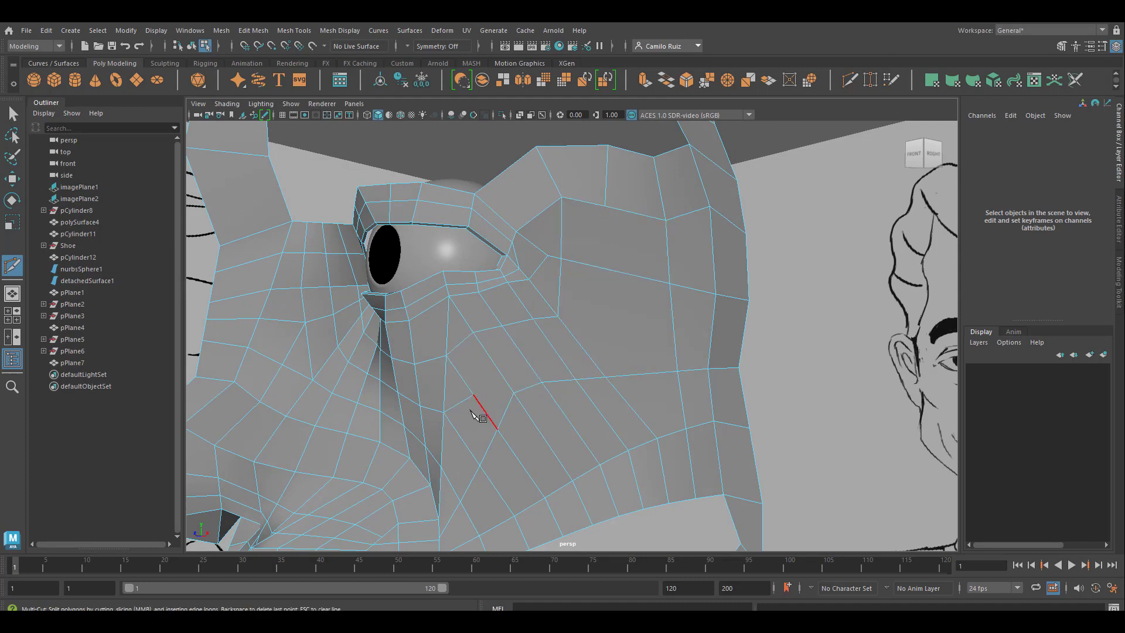
pyautogui.moveTo(500, 369); pyautogui.dragTo(450, 283, button='right')
pyautogui.click(526, 360)
pyautogui.click(557, 354)
pyautogui.press('Return')
pyautogui.click(610, 270)
pyautogui.click(605, 206)
pyautogui.press('Return')
# Step: Weld stray vertices in the newly cut cheek area to their neighbours with Target Weld and inspect the surrounding topology
pyautogui.click(347, 253)
pyautogui.scroll(5, 252, 206)
pyautogui.click(12, 114)
pyautogui.click(870, 81)
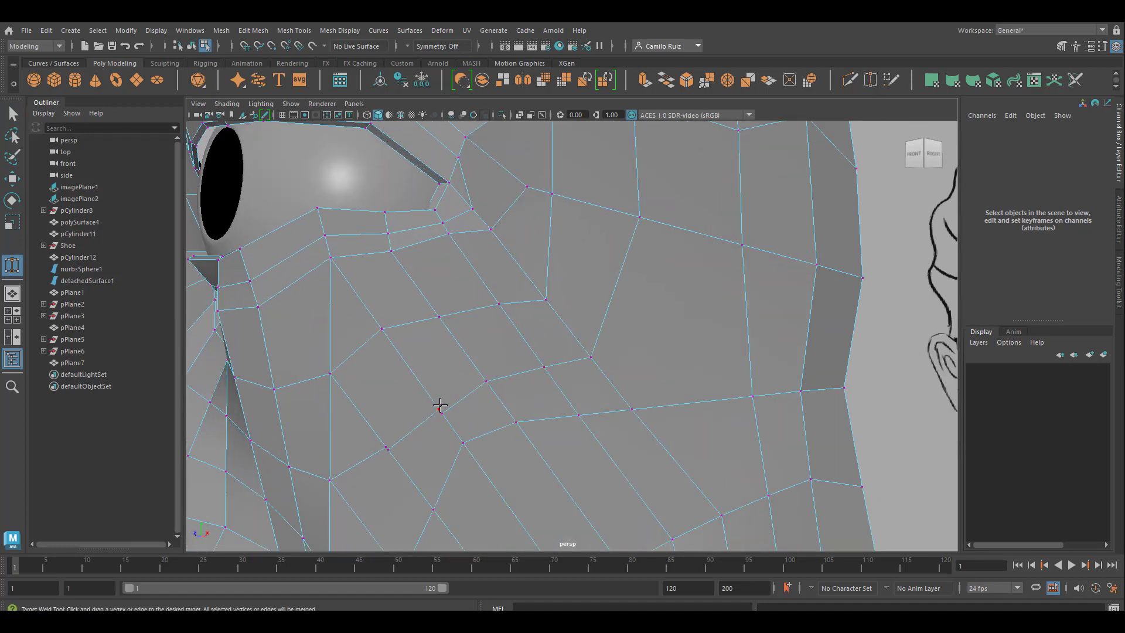
pyautogui.scroll(-3, 490, 425)
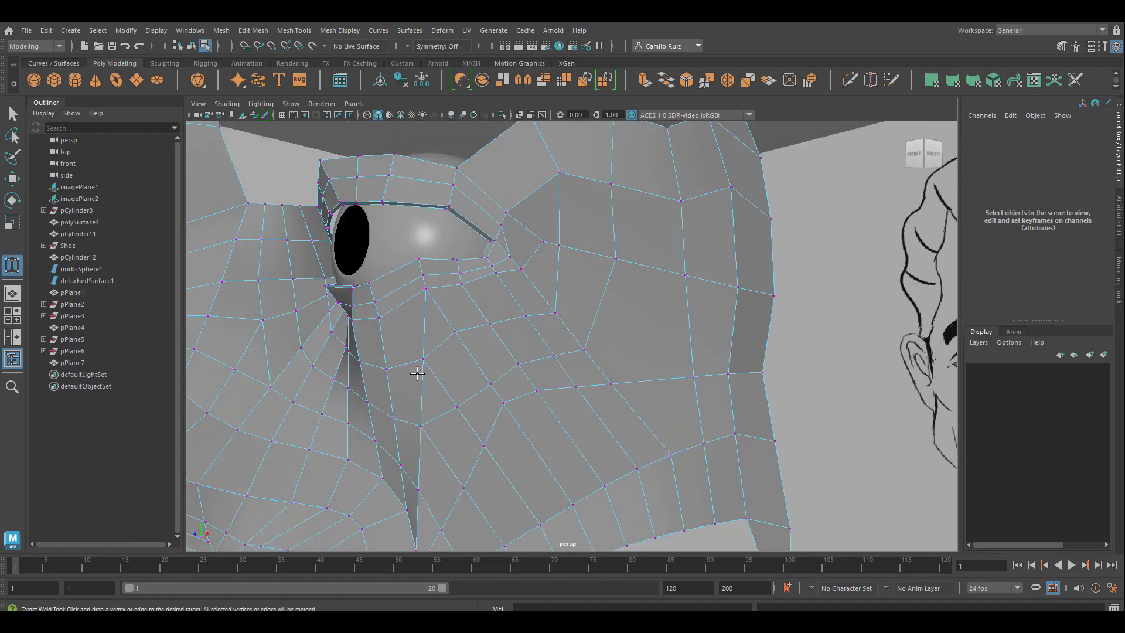
pyautogui.scroll(5, 417, 373)
pyautogui.press('space')
pyautogui.scroll(-5, 372, 389)
pyautogui.keyDown('alt'); pyautogui.moveTo(547, 352); pyautogui.dragTo(648, 340, button='middle'); pyautogui.keyUp('alt')
pyautogui.scroll(-3, 617, 262)
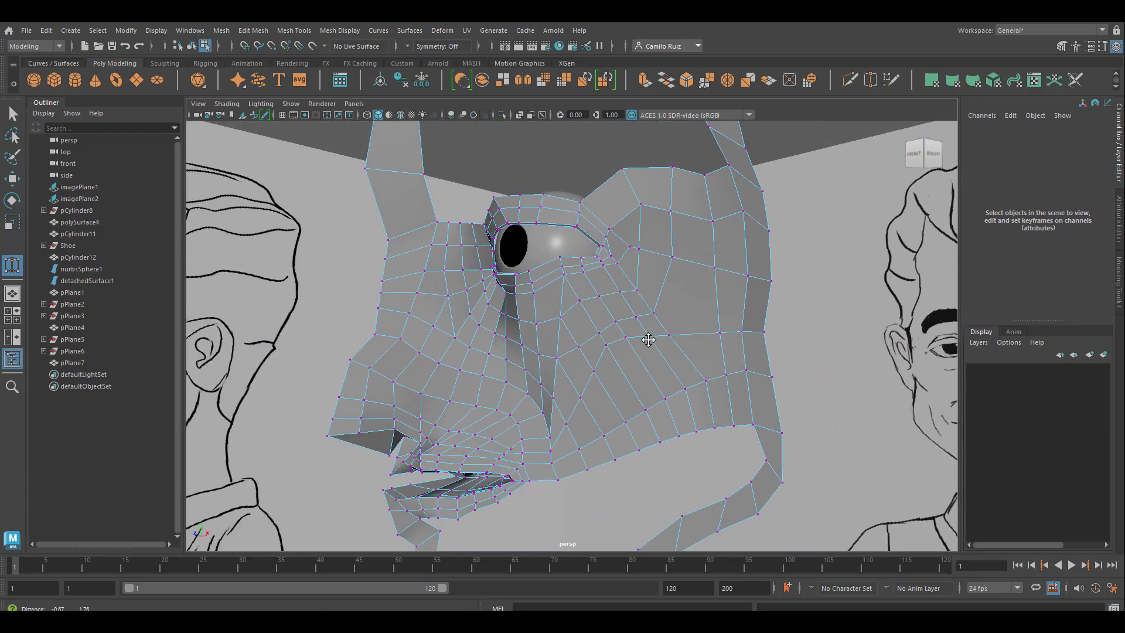
pyautogui.scroll(3, 659, 384)
pyautogui.keyDown('alt'); pyautogui.moveTo(661, 383); pyautogui.dragTo(557, 434, button='middle'); pyautogui.keyUp('alt')
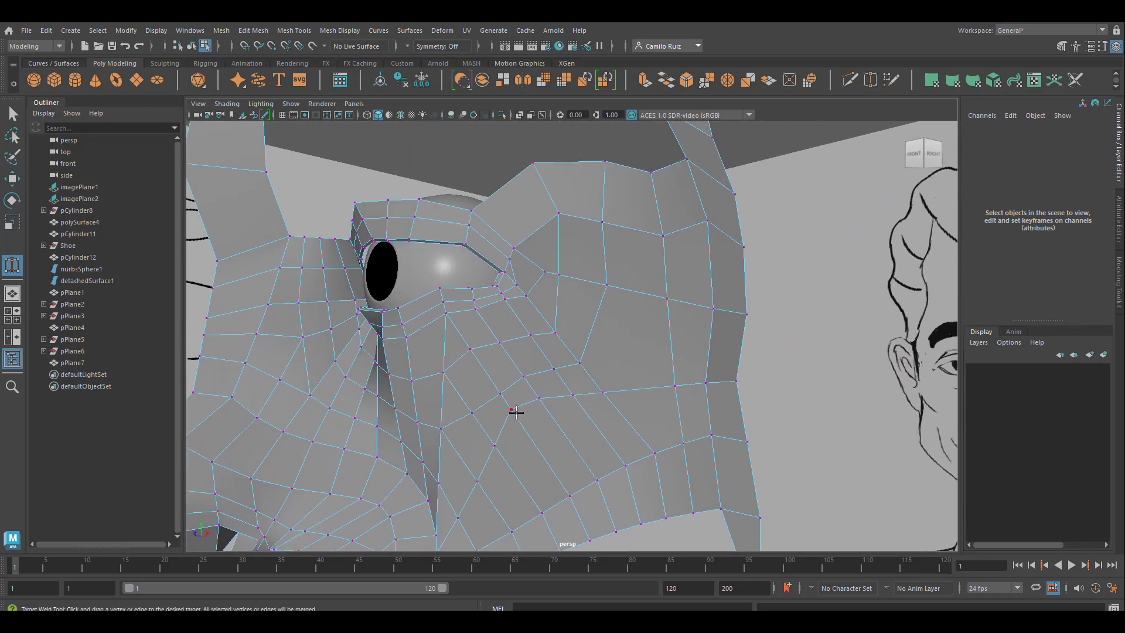
# Step: Move the loose cheek vertex below the eye slightly down and weld it to its separated neighbour with Target Weld
pyautogui.click(13, 179)
pyautogui.click(509, 410)
pyautogui.moveTo(512, 352)
pyautogui.mouseDown()
pyautogui.moveTo(523, 371)
pyautogui.moveTo(525, 360)
pyautogui.mouseUp()
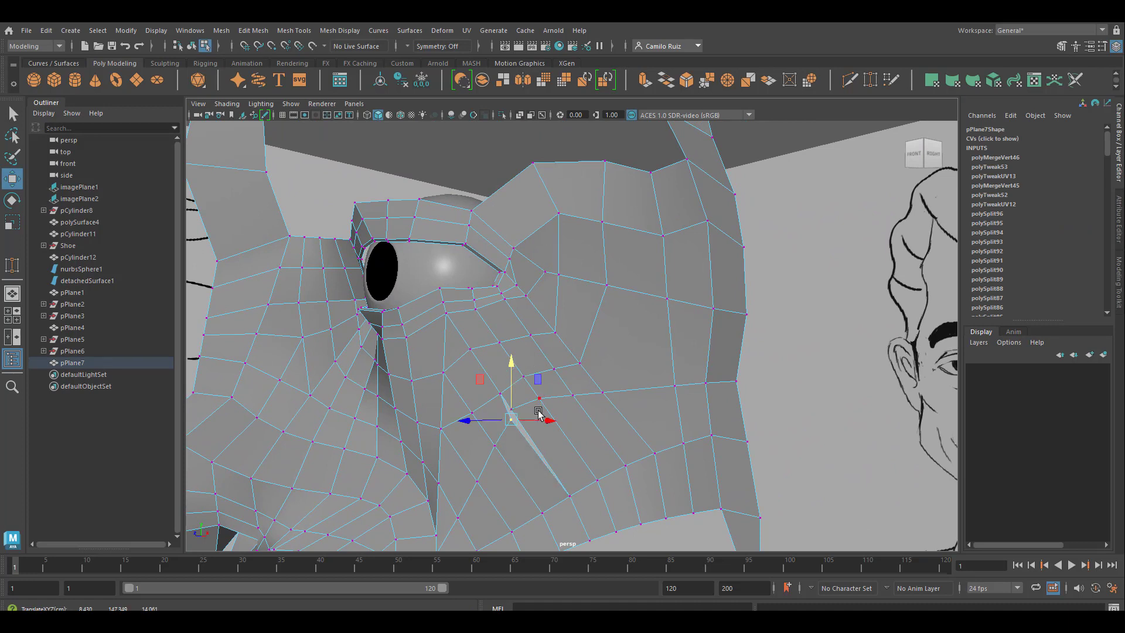
pyautogui.scroll(3, 538, 412)
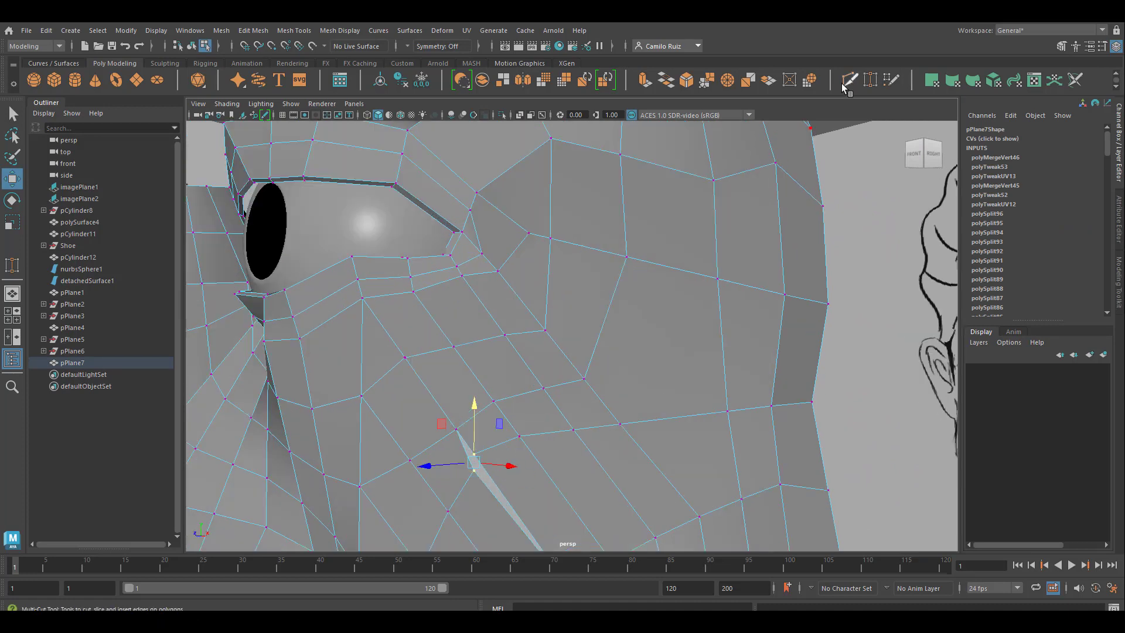
pyautogui.click(869, 81)
pyautogui.moveTo(476, 456); pyautogui.dragTo(500, 511)
# Step: Move the welded cheek vertex outward and shift its outer neighbour down to even out the edge flow
pyautogui.click(13, 178)
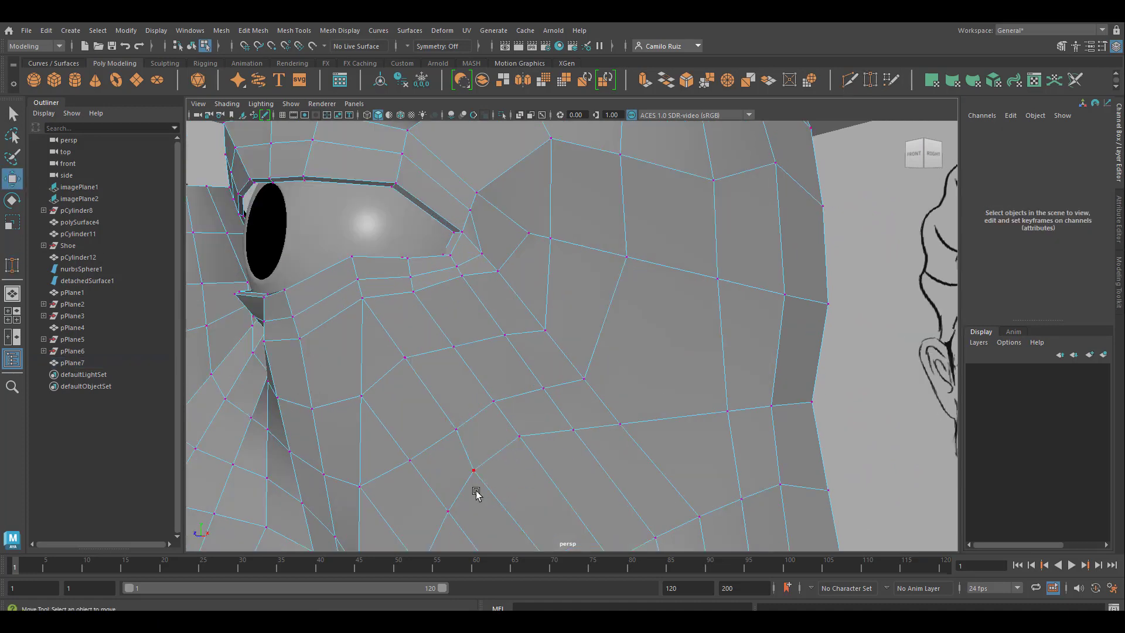
pyautogui.click(475, 489)
pyautogui.moveTo(473, 470); pyautogui.dragTo(506, 484)
pyautogui.click(517, 437)
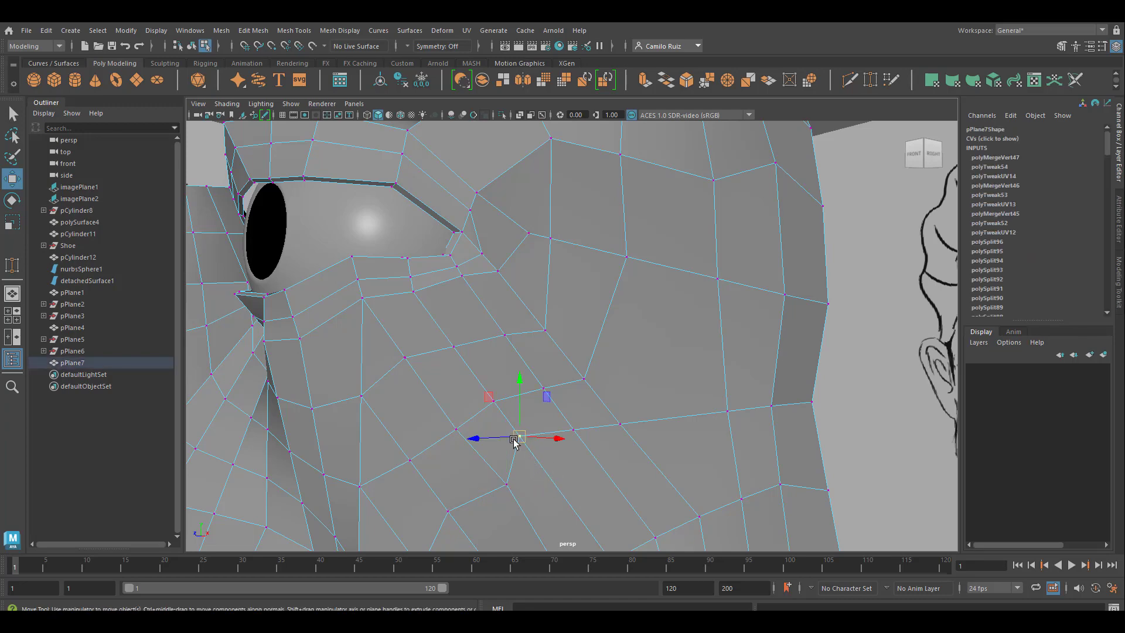
pyautogui.moveTo(514, 439); pyautogui.dragTo(538, 470)
pyautogui.moveTo(503, 470)
pyautogui.mouseDown()
pyautogui.moveTo(487, 471)
pyautogui.moveTo(508, 469)
pyautogui.mouseUp()
# Step: Reposition further mid-cheek vertices to even the spacing and smooth the cheek's curvature
pyautogui.keyDown('alt'); pyautogui.moveTo(580, 444); pyautogui.dragTo(550, 456); pyautogui.keyUp('alt')
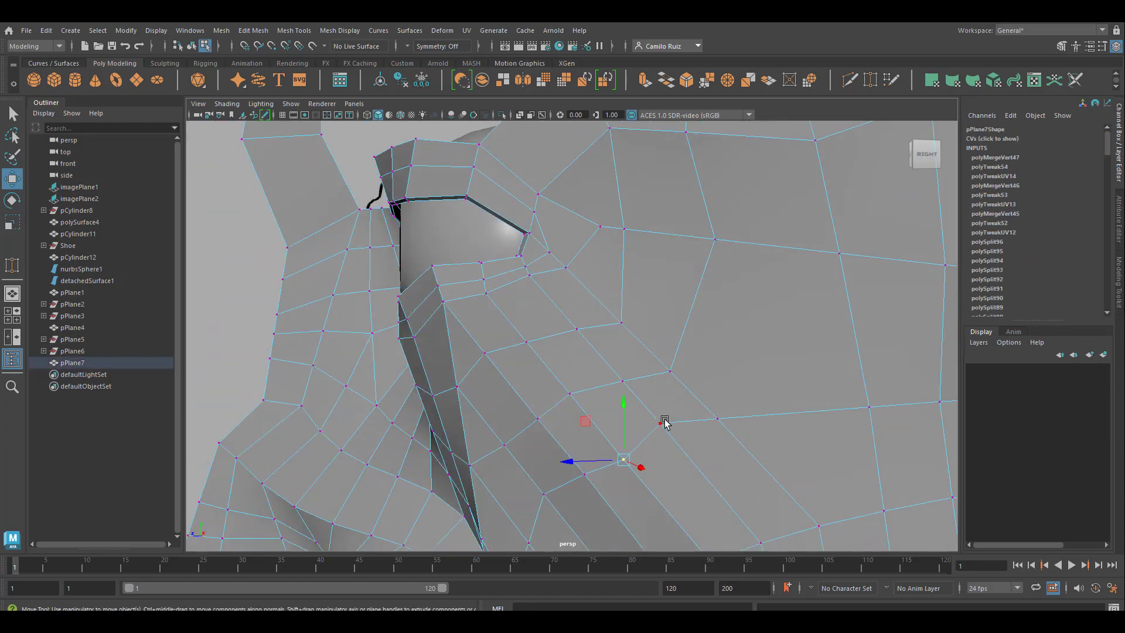
pyautogui.click(663, 423)
pyautogui.moveTo(661, 366); pyautogui.dragTo(661, 392)
pyautogui.scroll(-3, 645, 439)
pyautogui.keyDown('alt'); pyautogui.moveTo(645, 439); pyautogui.dragTo(679, 436); pyautogui.keyUp('alt')
pyautogui.keyDown('alt'); pyautogui.moveTo(680, 436); pyautogui.dragTo(617, 315, button='middle'); pyautogui.keyUp('alt')
pyautogui.click(509, 281)
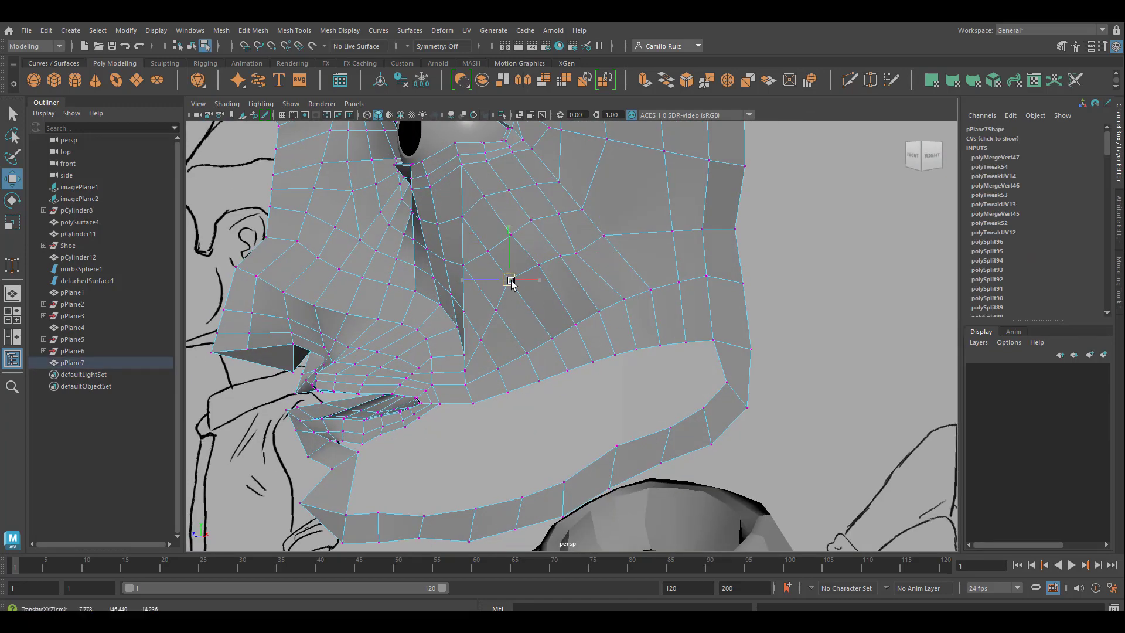
# Step: Shift the mid-cheek vertex slightly down and weld it to its separated neighbour with Target Weld
pyautogui.moveTo(511, 281); pyautogui.dragTo(508, 289)
pyautogui.scroll(5, 550, 303)
pyautogui.keyDown('alt'); pyautogui.moveTo(552, 304); pyautogui.dragTo(598, 418, button='middle'); pyautogui.keyUp('alt')
pyautogui.keyDown('shift'); pyautogui.click(495, 364); pyautogui.keyUp('shift')
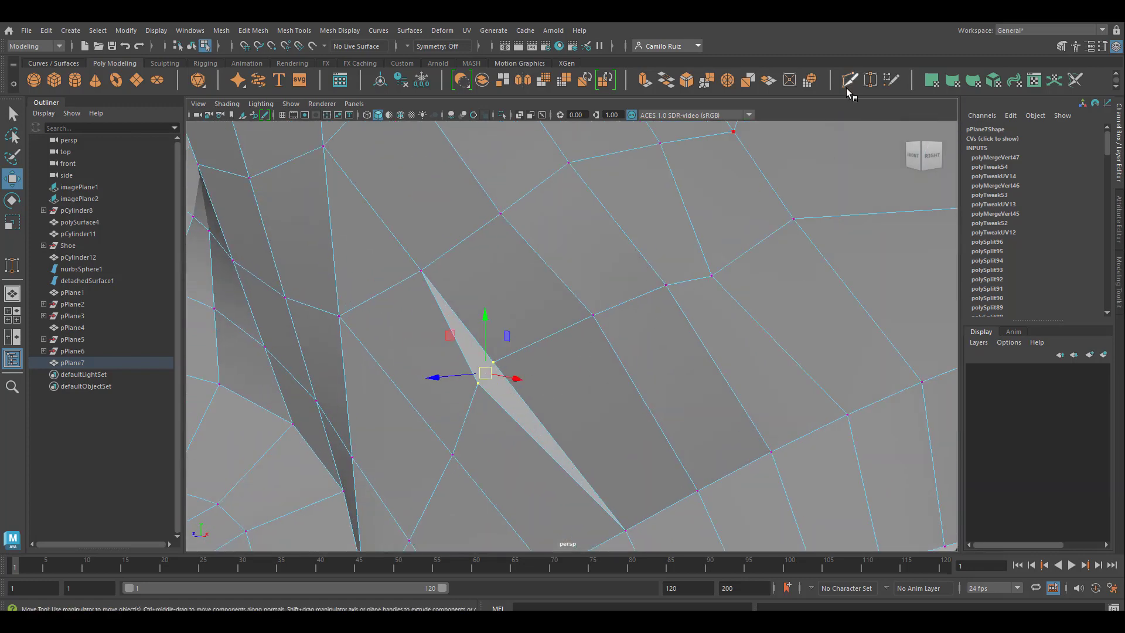
pyautogui.click(850, 81)
pyautogui.moveTo(492, 361); pyautogui.dragTo(518, 343)
pyautogui.press('q')
pyautogui.press('w')
# Step: Nudge the welded mid-cheek vertex and its outer neighbour to even the cheek's edge flow in side view
pyautogui.scroll(-4, 517, 352)
pyautogui.keyDown('alt'); pyautogui.moveTo(510, 409); pyautogui.dragTo(468, 404); pyautogui.keyUp('alt')
pyautogui.keyDown('alt'); pyautogui.moveTo(469, 404); pyautogui.dragTo(609, 371, button='middle'); pyautogui.keyUp('alt')
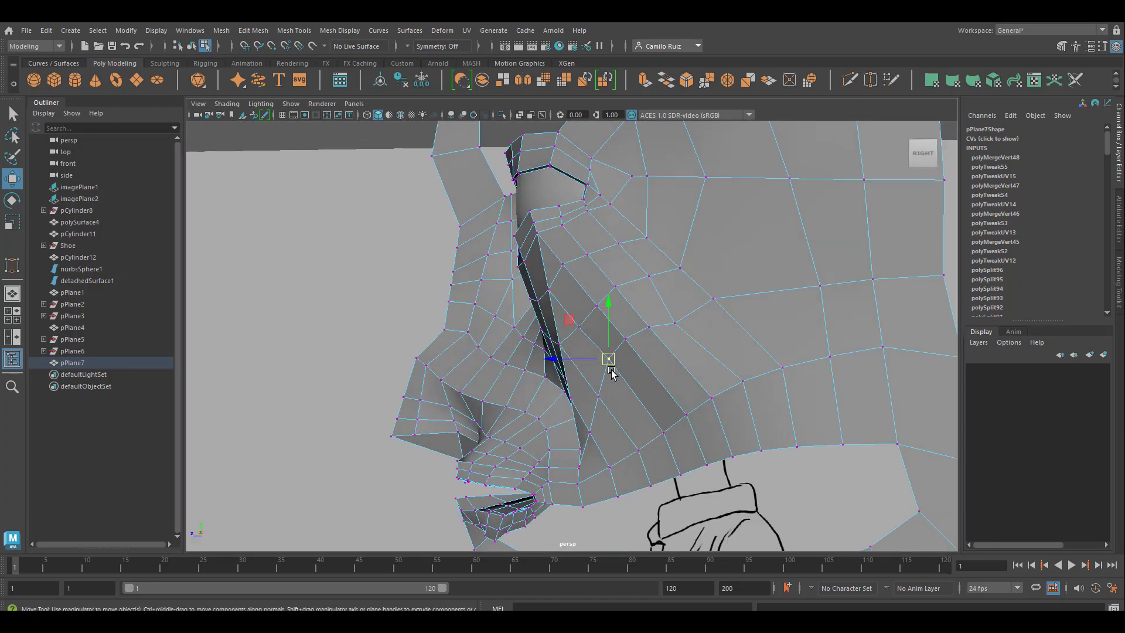
pyautogui.moveTo(672, 325); pyautogui.dragTo(677, 322)
pyautogui.scroll(-3, 697, 337)
pyautogui.keyDown('alt'); pyautogui.moveTo(648, 396); pyautogui.dragTo(728, 400); pyautogui.keyUp('alt')
pyautogui.moveTo(578, 283)
pyautogui.mouseDown(button='right')
pyautogui.moveTo(586, 353)
pyautogui.moveTo(578, 287)
pyautogui.mouseUp(button='right')
# Step: Preview the smoothed mesh and shift the pinched vertex between nose and cheek slightly toward the nose
pyautogui.press('3')
pyautogui.scroll(-3, 557, 369)
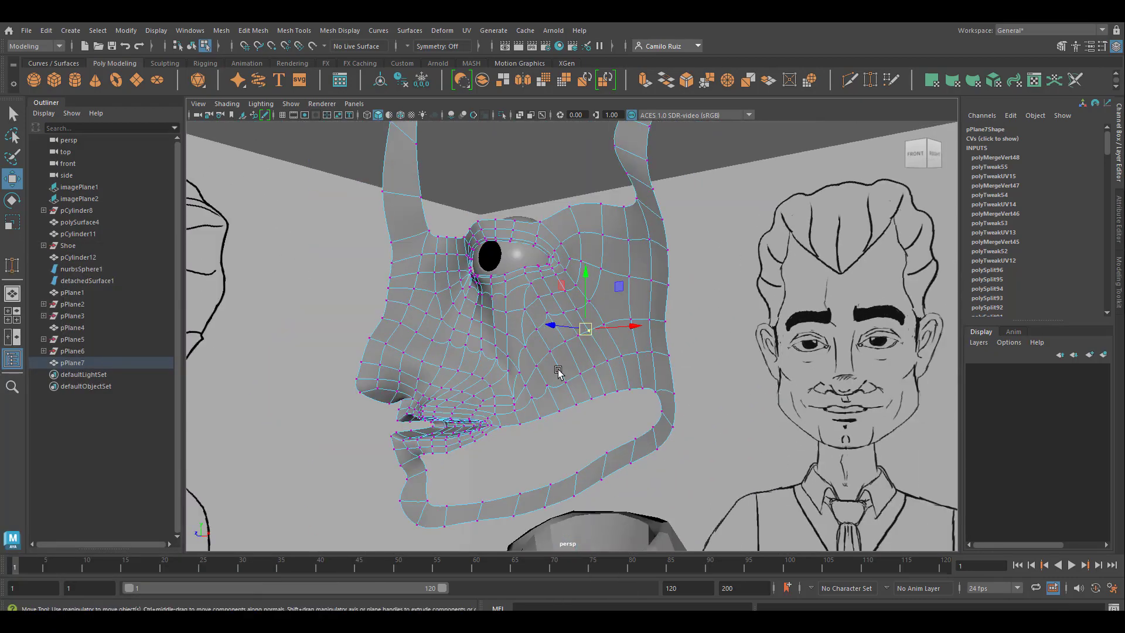
pyautogui.scroll(6, 558, 369)
pyautogui.scroll(2, 656, 432)
pyautogui.scroll(-5, 530, 334)
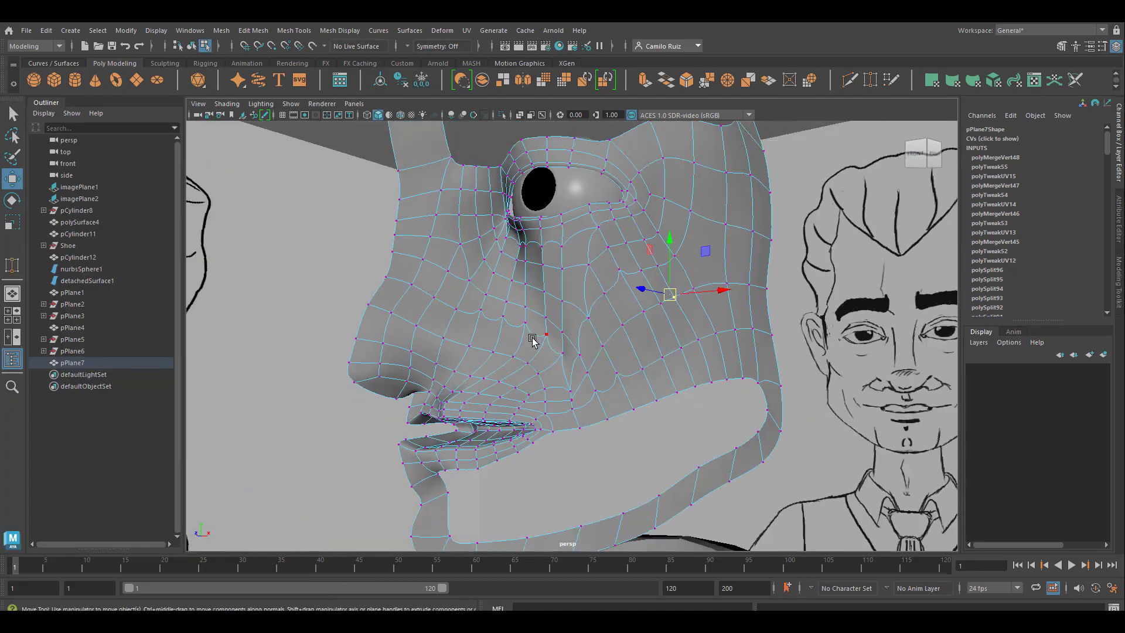
pyautogui.scroll(6, 573, 349)
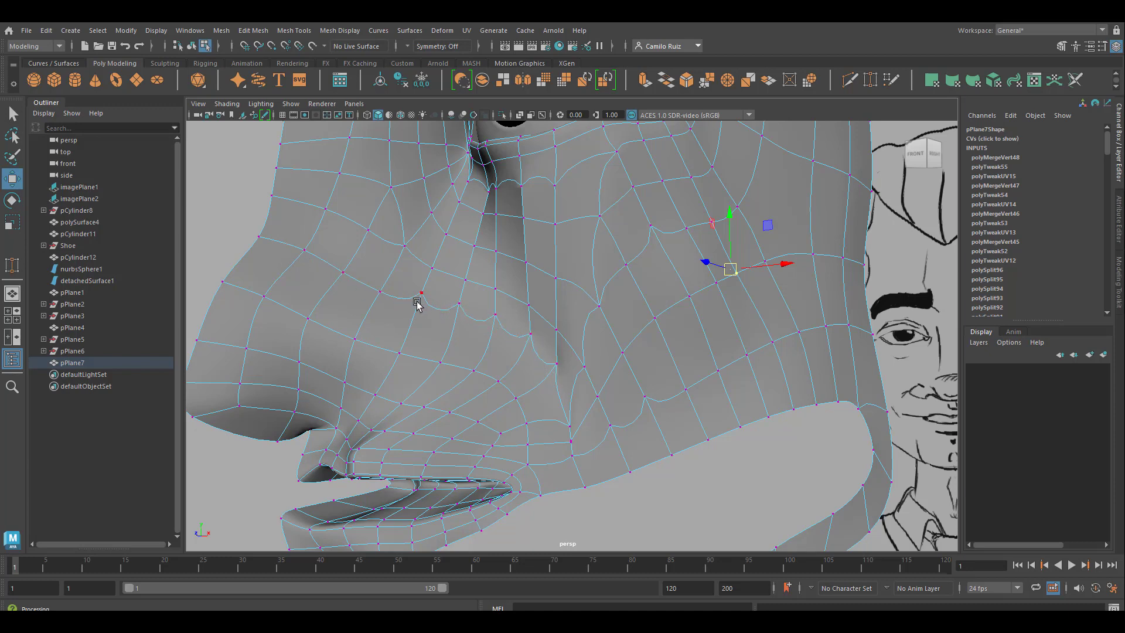
pyautogui.click(456, 312)
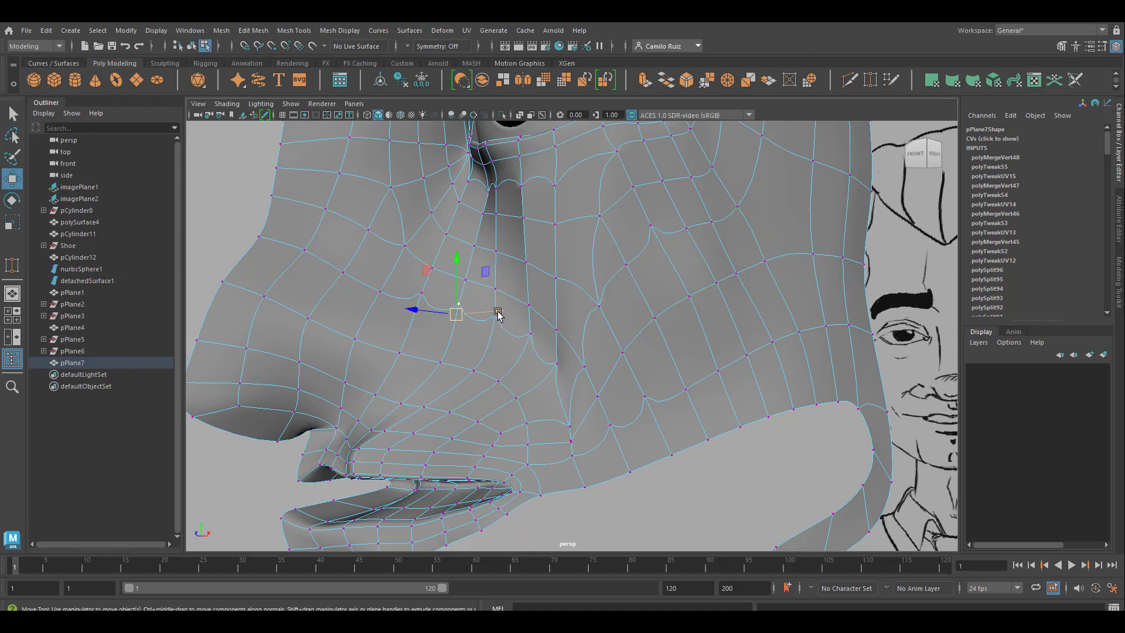
pyautogui.moveTo(498, 314); pyautogui.dragTo(489, 314)
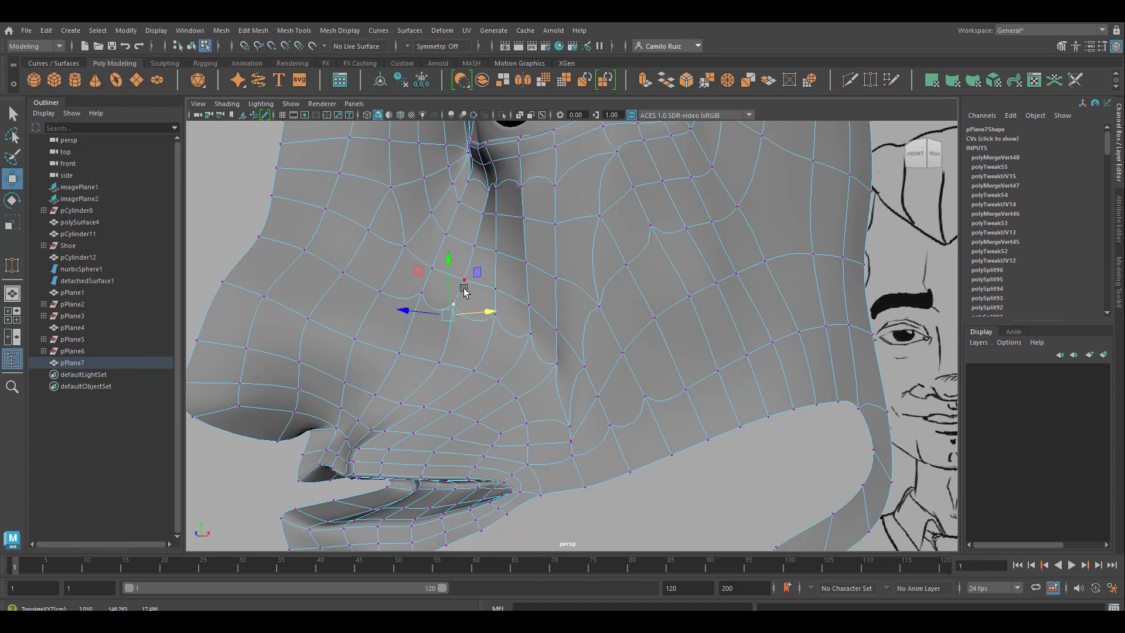
# Step: Examine the pinched edge row between nose and cheek in the smoothed preview, checking the faces for unmerged corners
pyautogui.scroll(5, 467, 294)
pyautogui.moveTo(441, 264); pyautogui.dragTo(508, 210)
pyautogui.click(570, 372)
pyautogui.keyDown('alt'); pyautogui.moveTo(494, 279); pyautogui.dragTo(710, 370); pyautogui.keyUp('alt')
pyautogui.press('f')
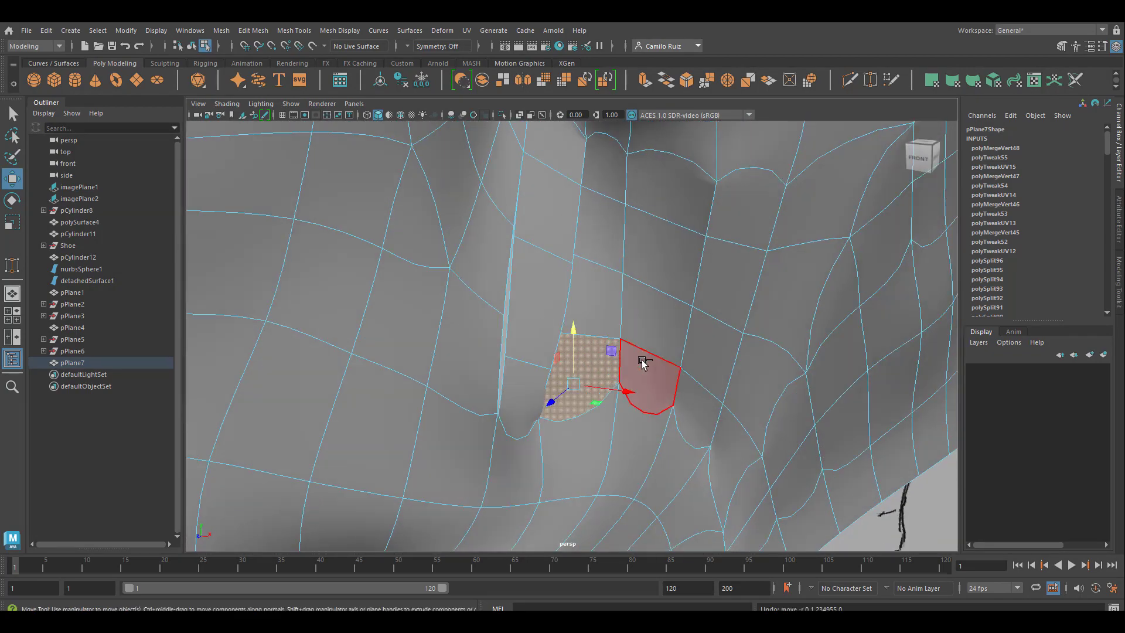
pyautogui.scroll(-4, 642, 363)
pyautogui.scroll(6, 586, 364)
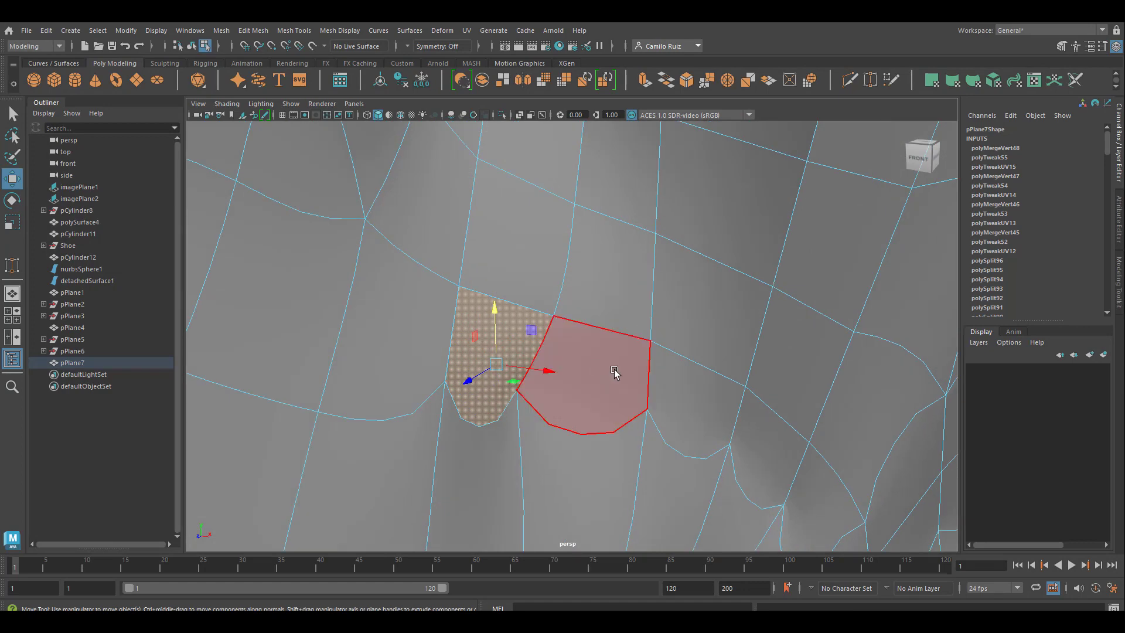
pyautogui.scroll(-3, 614, 370)
pyautogui.keyDown('alt'); pyautogui.moveTo(563, 390); pyautogui.dragTo(510, 357, button='middle'); pyautogui.keyUp('alt')
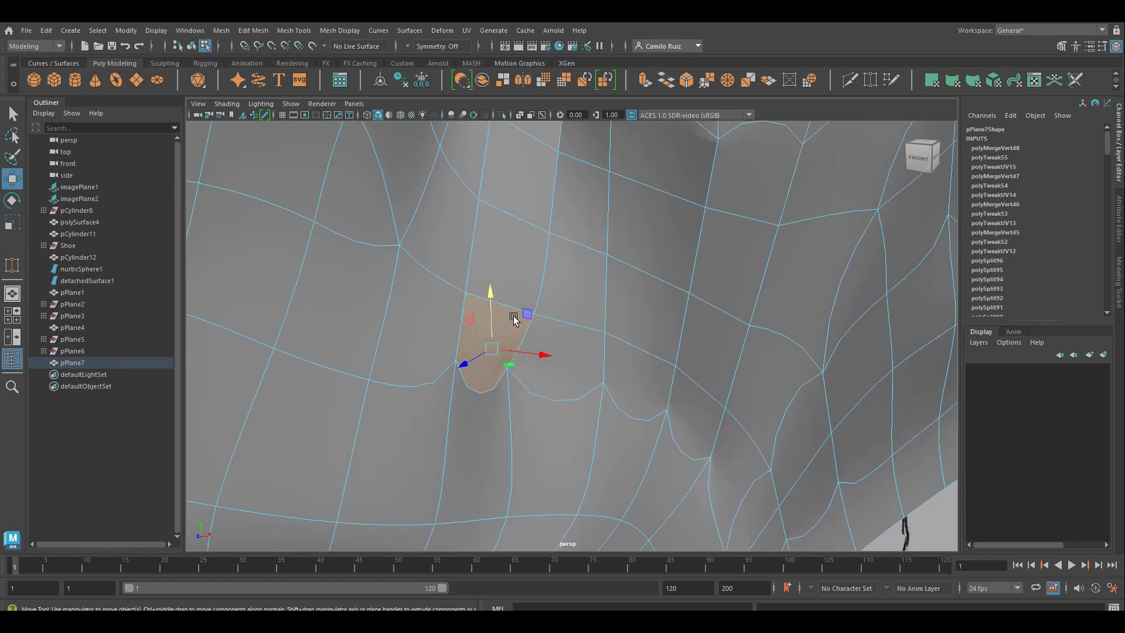
pyautogui.scroll(-5, 513, 316)
pyautogui.keyDown('alt'); pyautogui.moveTo(545, 334); pyautogui.dragTo(620, 368); pyautogui.keyUp('alt')
pyautogui.scroll(5, 619, 369)
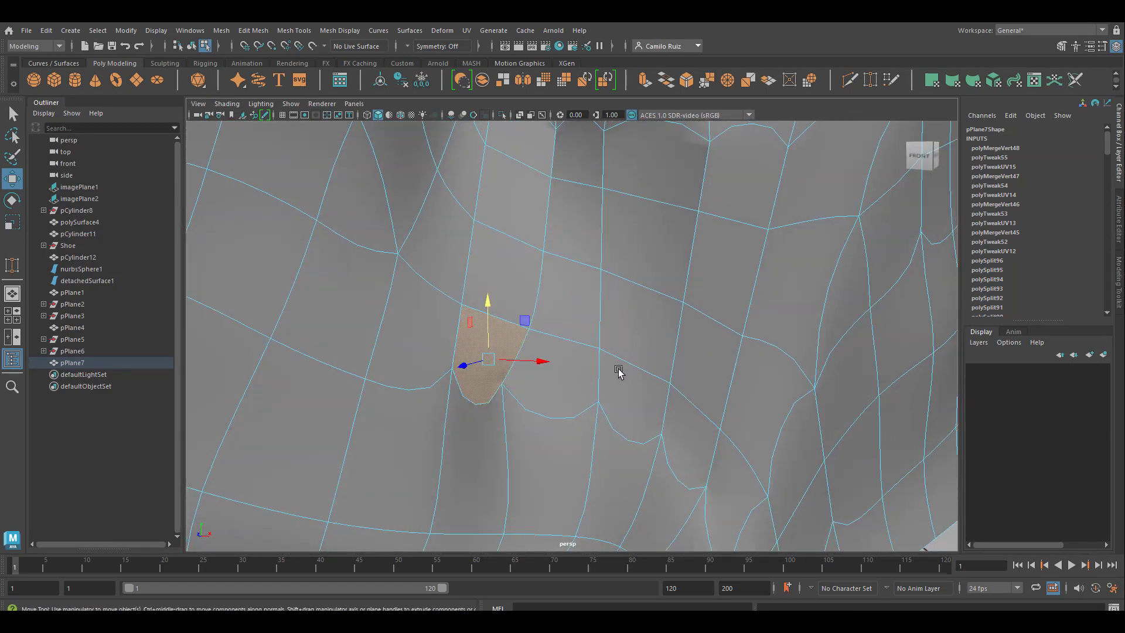
pyautogui.keyDown('alt'); pyautogui.moveTo(619, 369); pyautogui.dragTo(667, 286, button='middle'); pyautogui.keyUp('alt')
pyautogui.moveTo(560, 283); pyautogui.dragTo(612, 269, button='right')
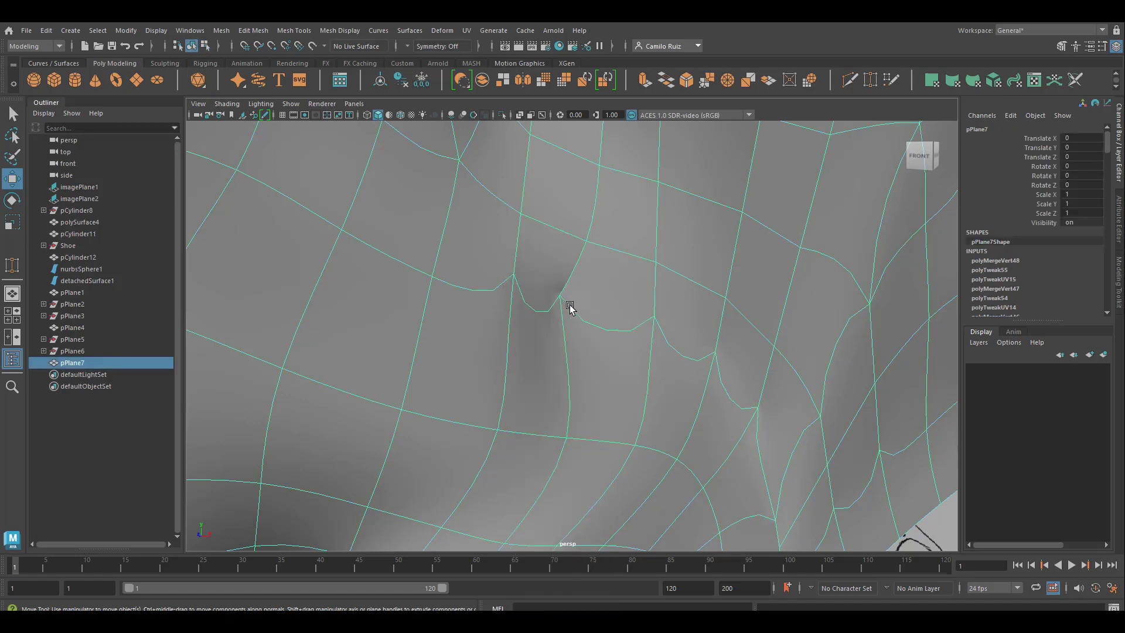
# Step: Turn off the smooth preview and move the displaced nose-side vertex outward to line it up with its edge column
pyautogui.press('1')
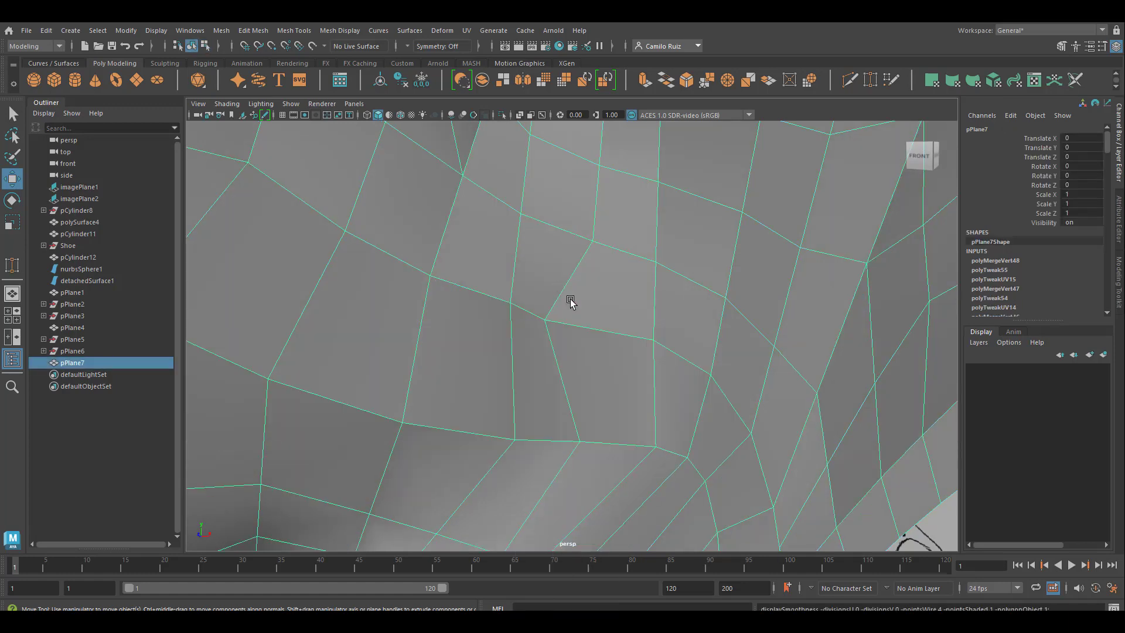
pyautogui.moveTo(544, 322); pyautogui.dragTo(491, 296, button='right')
pyautogui.click(544, 321)
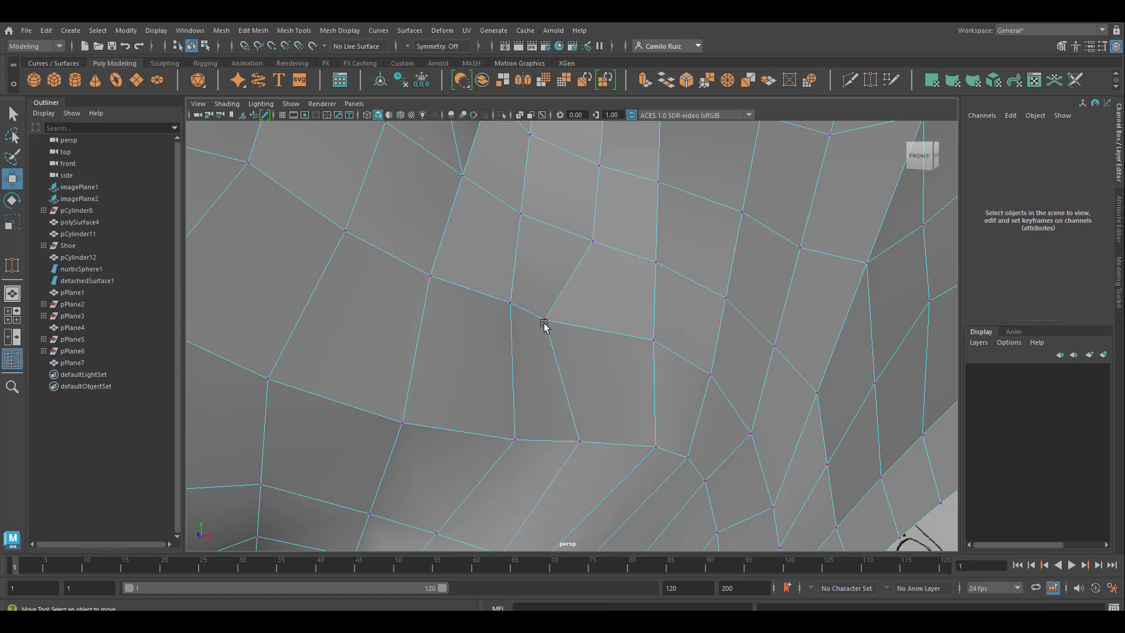
pyautogui.moveTo(543, 323); pyautogui.dragTo(640, 326)
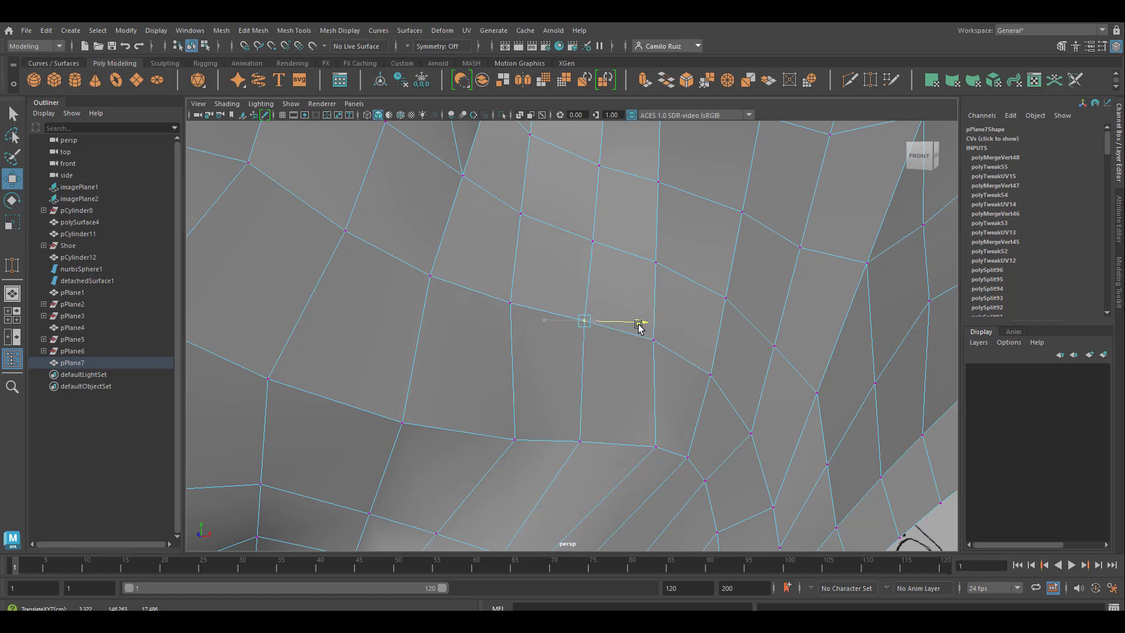
# Step: Shift the small face above the realigned vertex toward the nose to separate its unwelded corner vertices
pyautogui.click(593, 241)
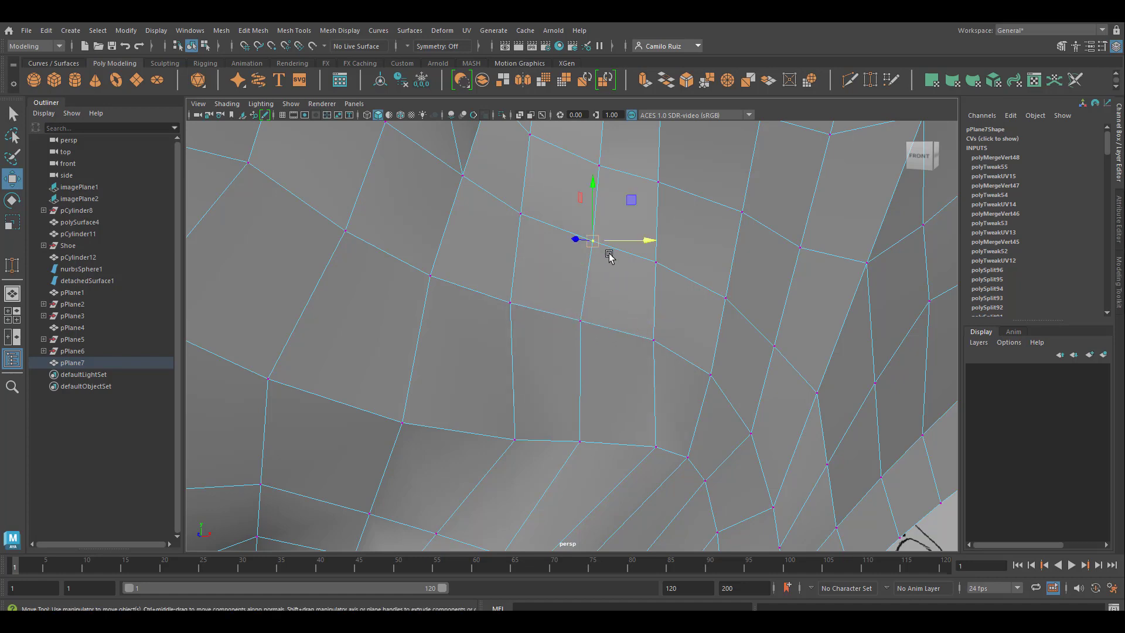
pyautogui.keyDown('alt'); pyautogui.moveTo(606, 264); pyautogui.dragTo(612, 428, button='middle'); pyautogui.keyUp('alt')
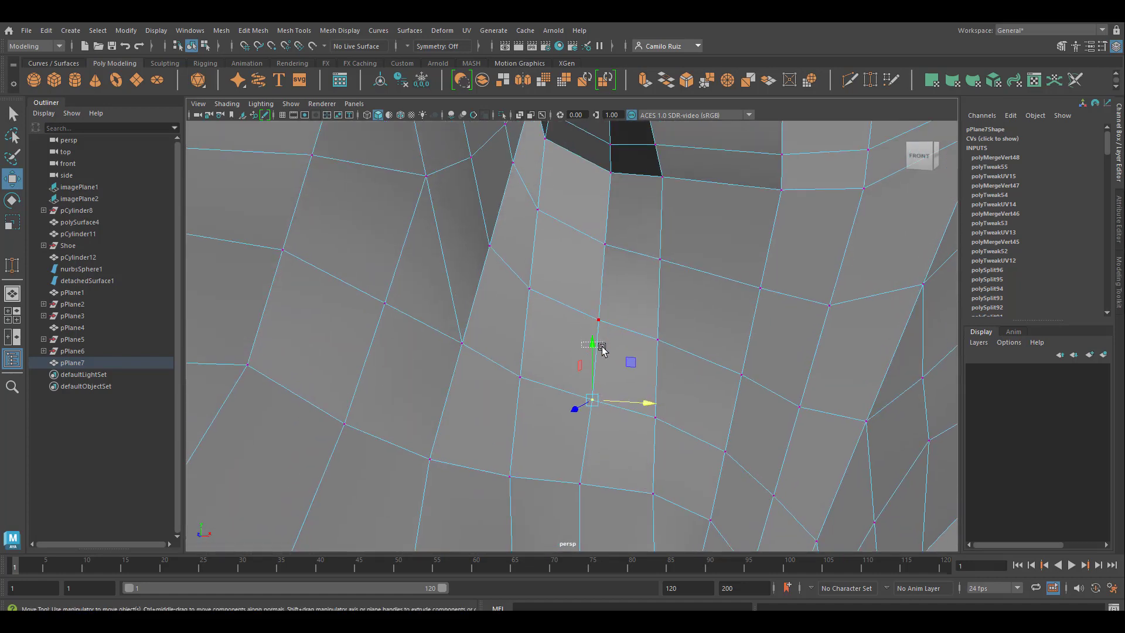
pyautogui.press('F8')
pyautogui.moveTo(588, 399); pyautogui.dragTo(585, 317, button='right')
pyautogui.click(613, 400)
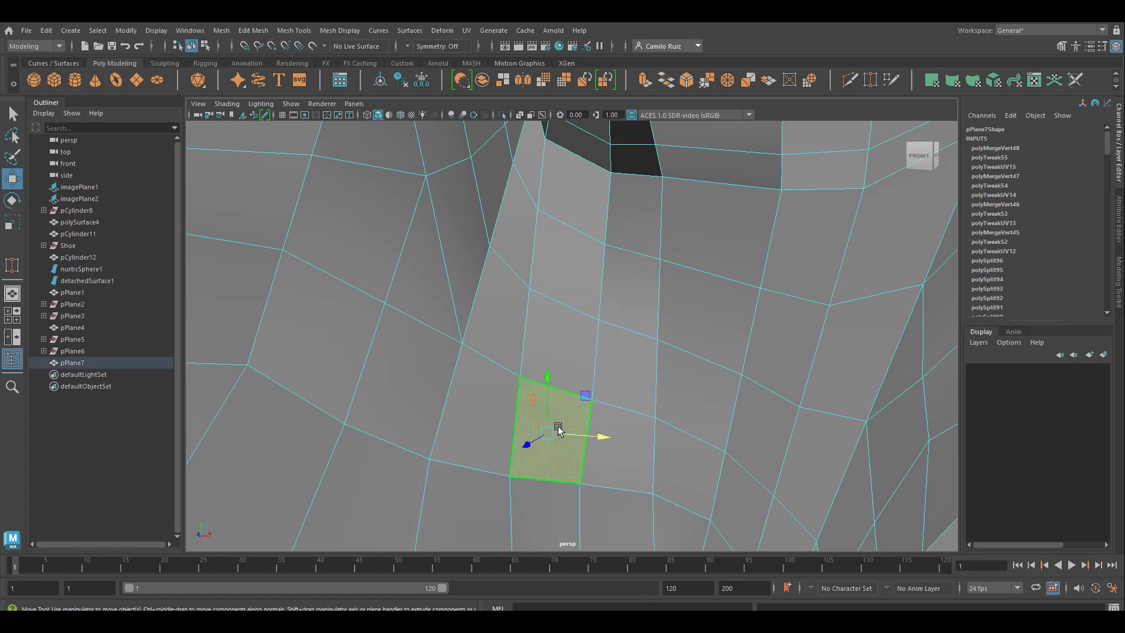
pyautogui.moveTo(603, 434)
pyautogui.mouseDown()
pyautogui.moveTo(564, 435)
pyautogui.moveTo(587, 435)
pyautogui.mouseUp()
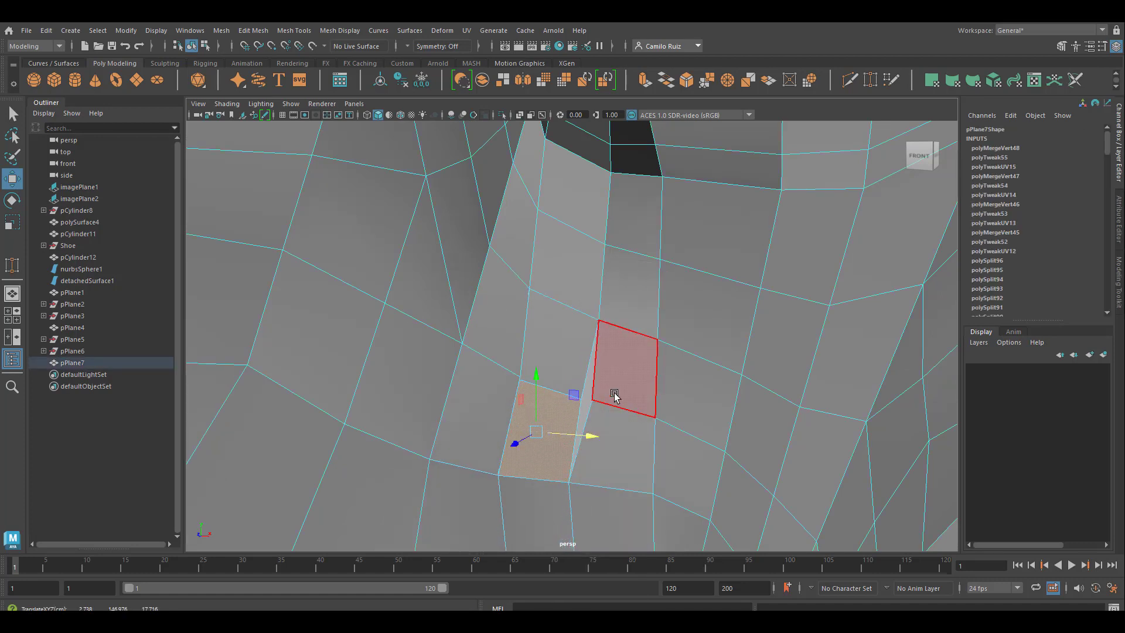
pyautogui.moveTo(602, 394); pyautogui.dragTo(545, 283, button='right')
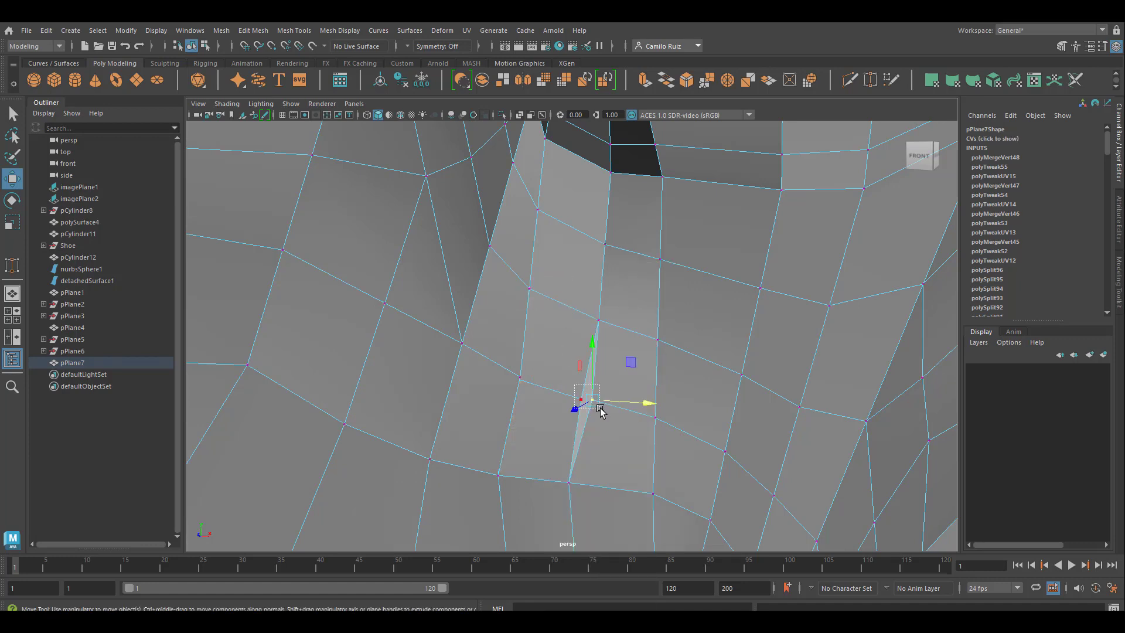
# Step: Merge the two separated vertices at the upper outer corner of the shifted face
pyautogui.moveTo(598, 408); pyautogui.dragTo(599, 409)
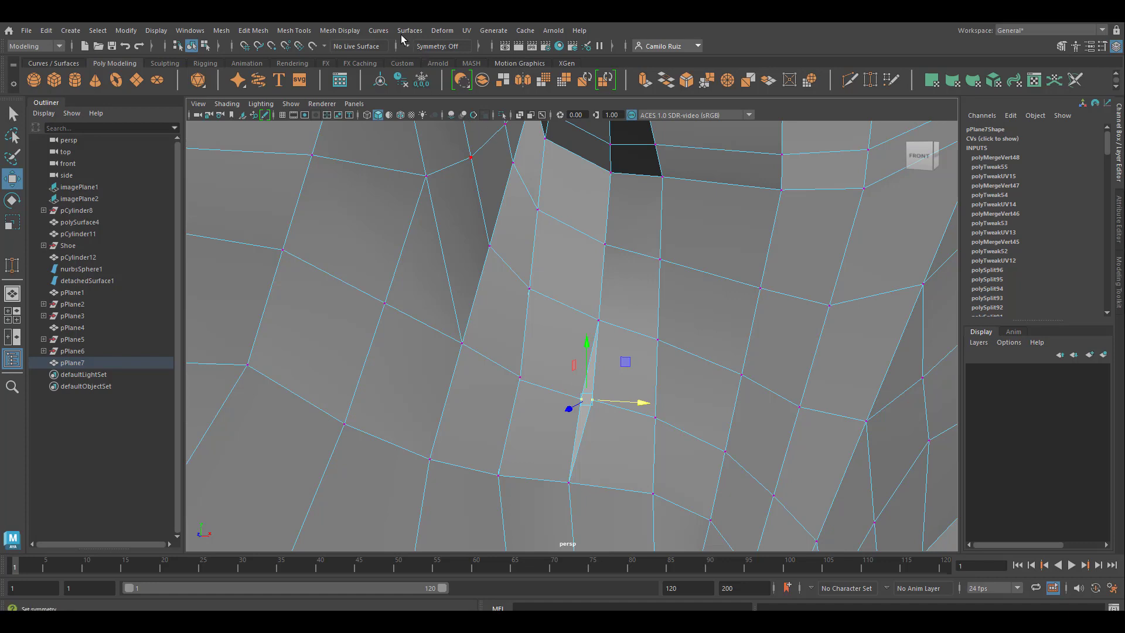
pyautogui.click(286, 33)
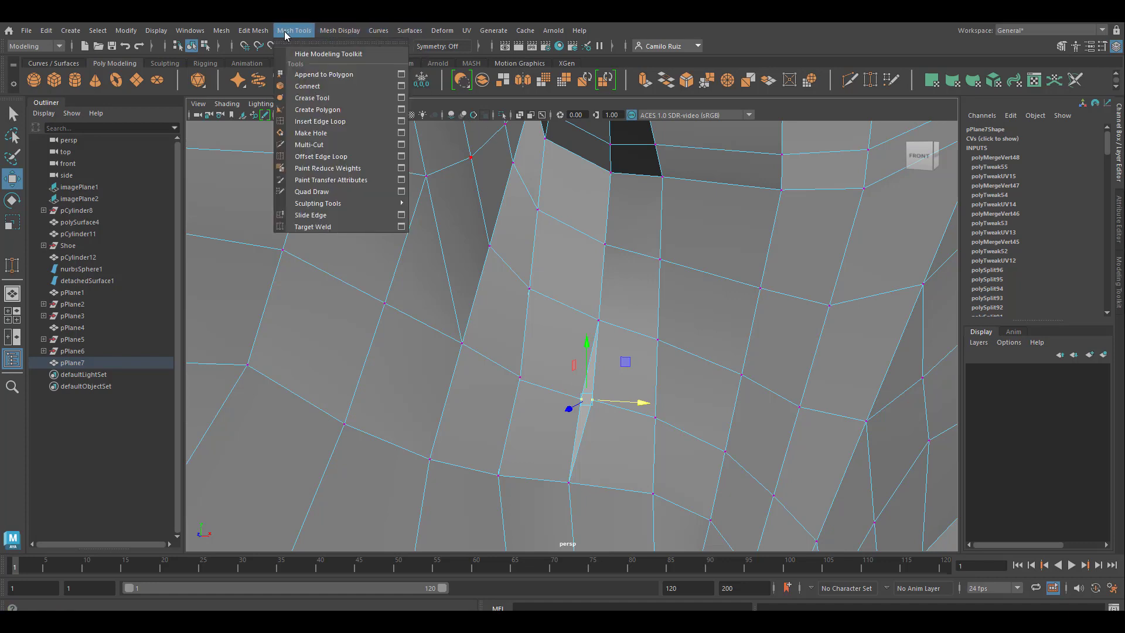
pyautogui.moveTo(330, 36)
pyautogui.moveTo(253, 35)
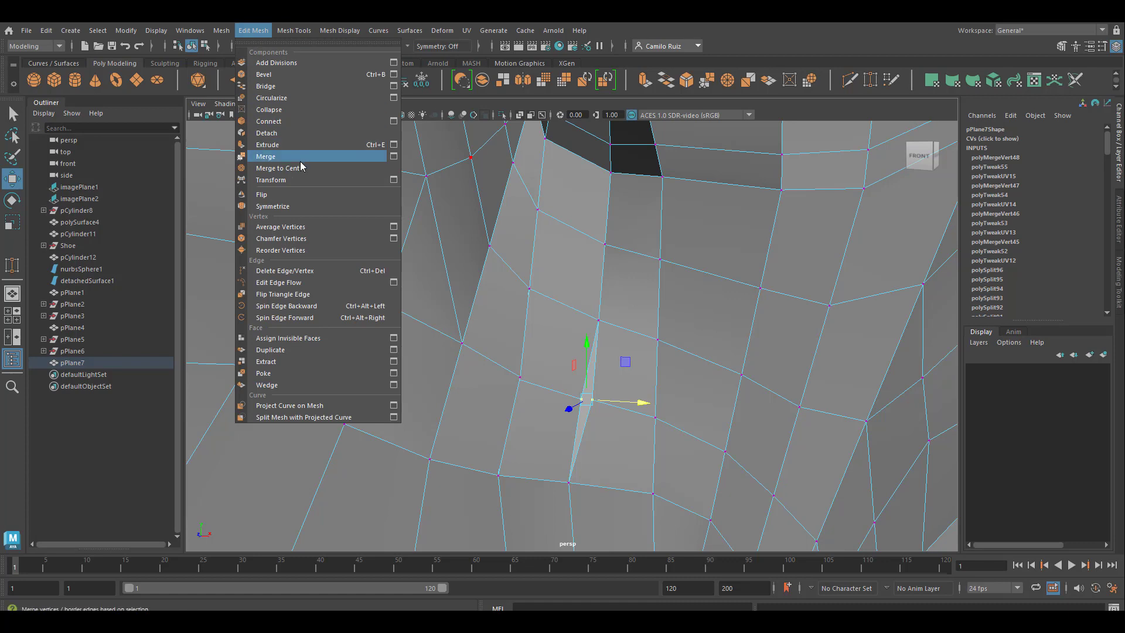
pyautogui.click(265, 156)
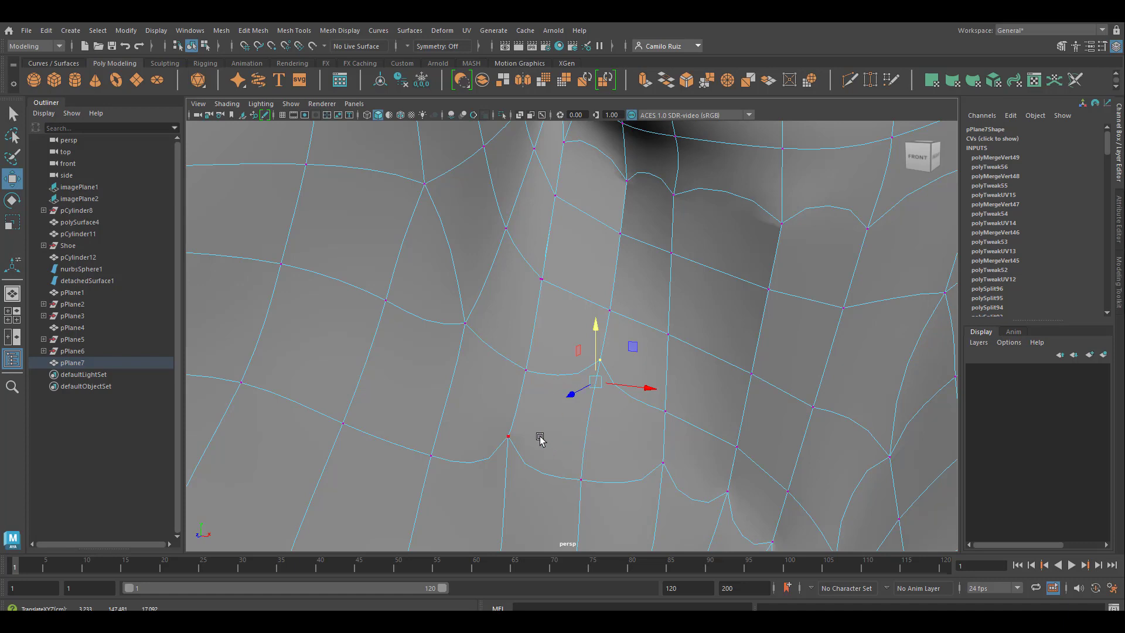
# Step: Return to the unsmoothed view and nudge the vertex below the merged one outward and down into its row
pyautogui.press('Down')
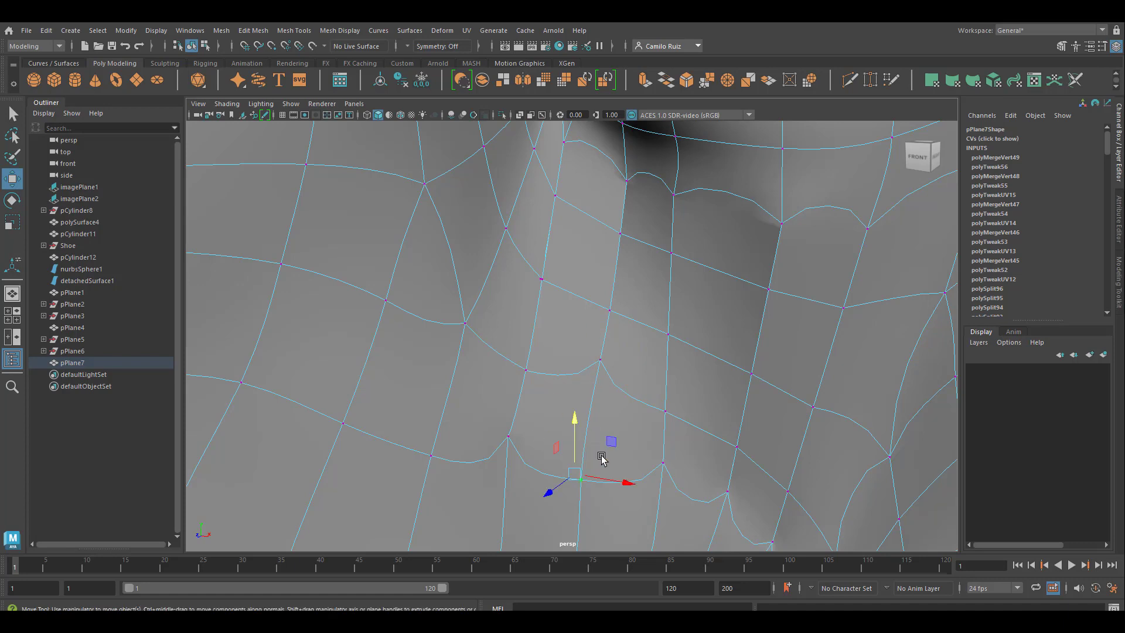
pyautogui.press('1')
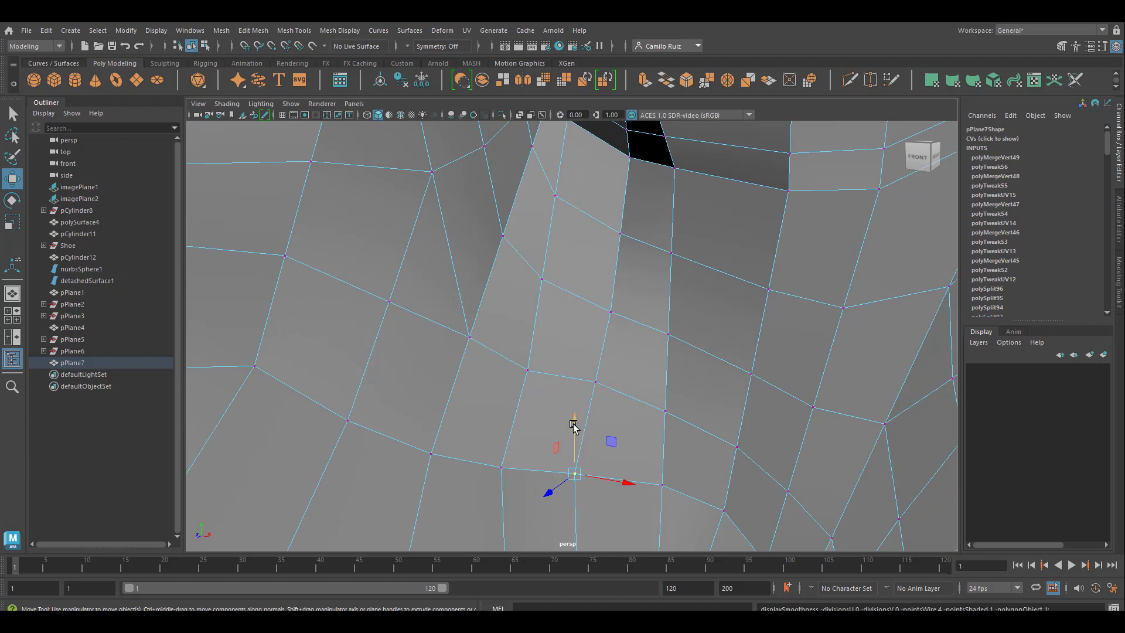
pyautogui.moveTo(573, 425); pyautogui.dragTo(574, 428)
pyautogui.moveTo(623, 485); pyautogui.dragTo(617, 490)
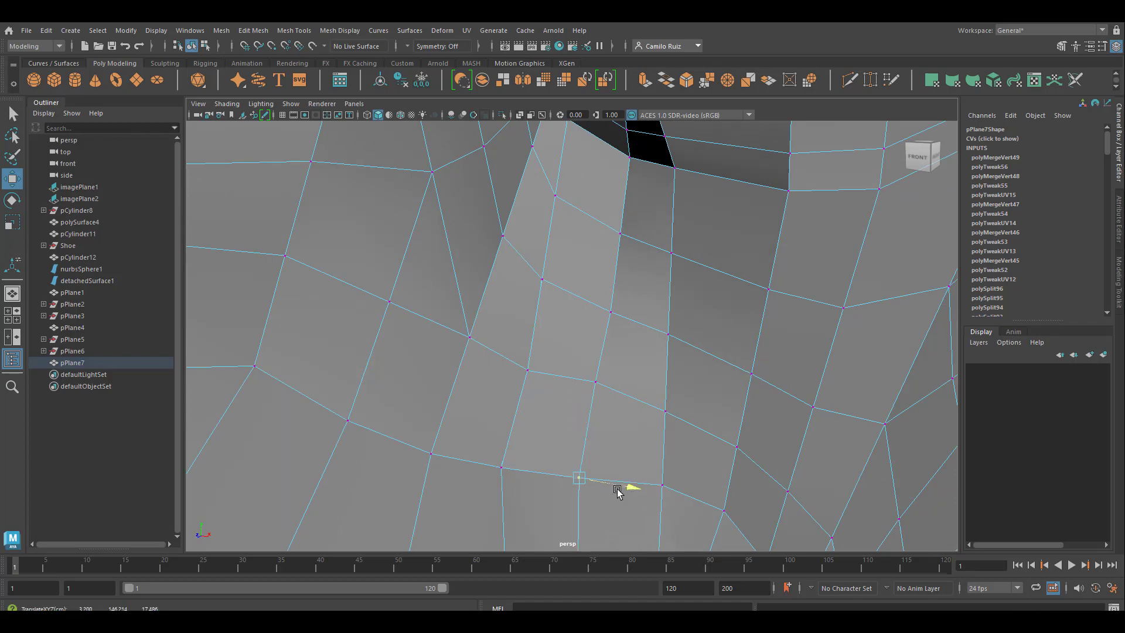
# Step: Pull a face beside the nose crease away from its neighbour and merge the split vertex pair at its lower corner
pyautogui.moveTo(557, 397)
pyautogui.keyDown('alt'); pyautogui.mouseDown()
pyautogui.moveTo(662, 447)
pyautogui.moveTo(546, 391)
pyautogui.moveTo(557, 393)
pyautogui.mouseUp(); pyautogui.keyUp('alt')
pyautogui.moveTo(559, 395); pyautogui.dragTo(561, 315, button='right')
pyautogui.click(574, 350)
pyautogui.moveTo(584, 361); pyautogui.dragTo(521, 439)
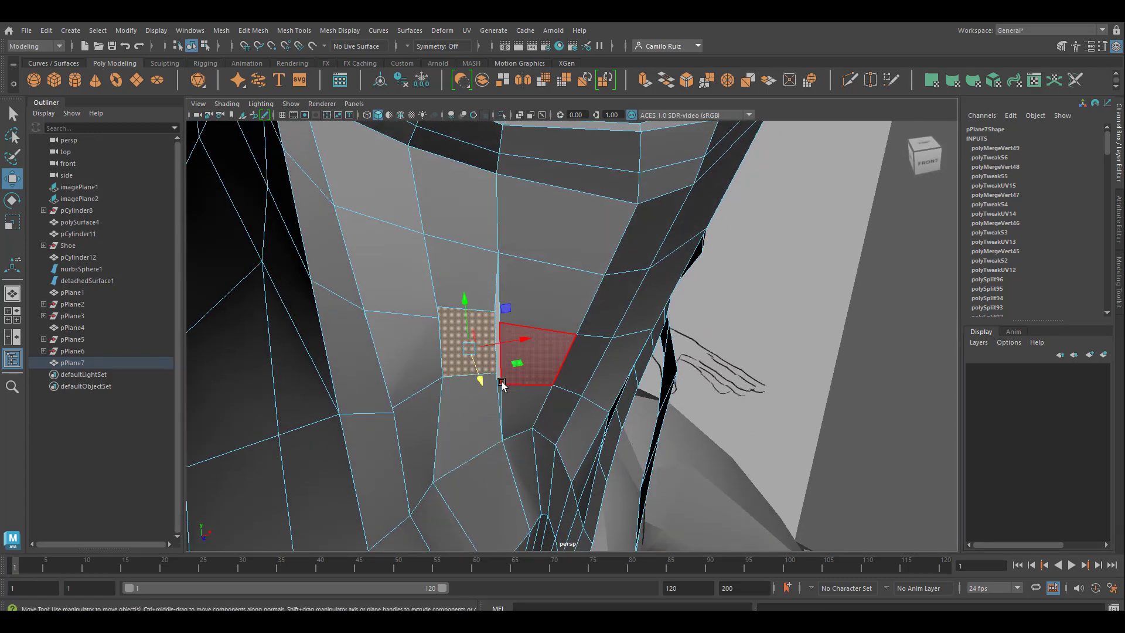
pyautogui.moveTo(491, 283); pyautogui.dragTo(445, 287, button='right')
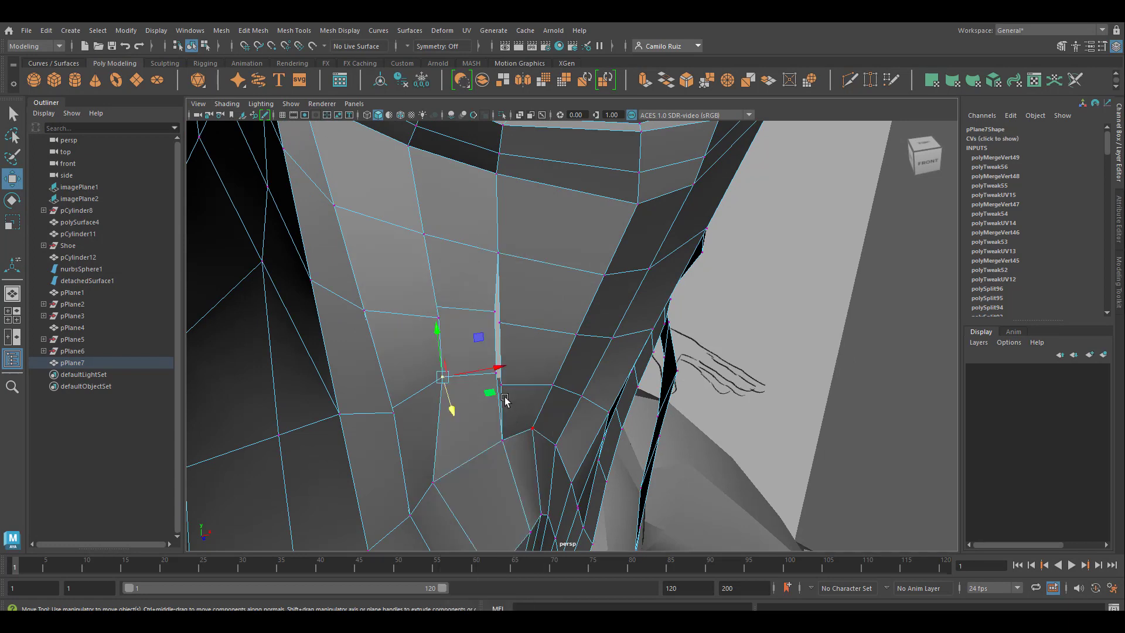
pyautogui.moveTo(491, 368); pyautogui.dragTo(489, 371)
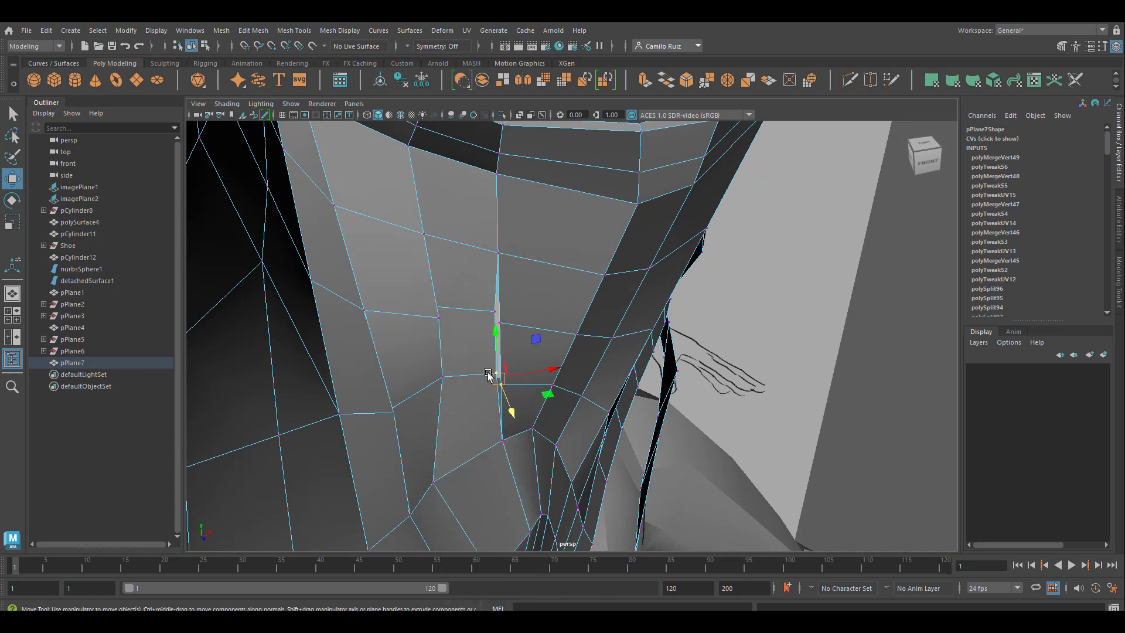
pyautogui.press('g')
# Step: Merge the vertices at the face's three remaining corners and at the neighbouring seam point toward the nose
pyautogui.moveTo(488, 299); pyautogui.dragTo(522, 346)
pyautogui.press('g')
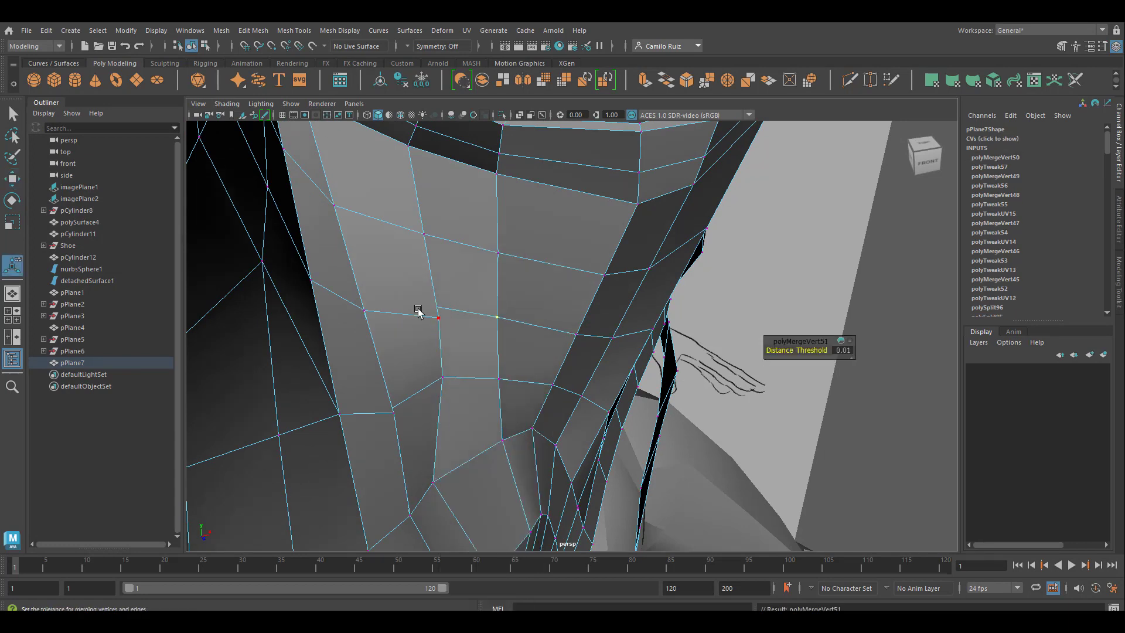
pyautogui.moveTo(418, 310); pyautogui.dragTo(447, 321)
pyautogui.press('g')
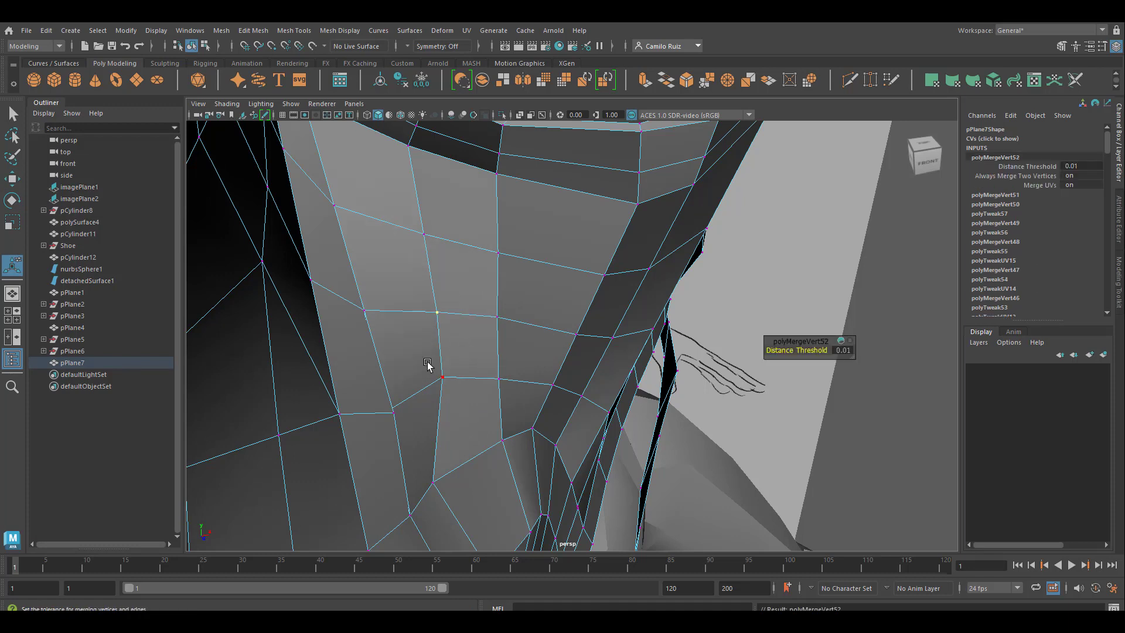
pyautogui.moveTo(427, 364); pyautogui.dragTo(461, 405)
pyautogui.press('g')
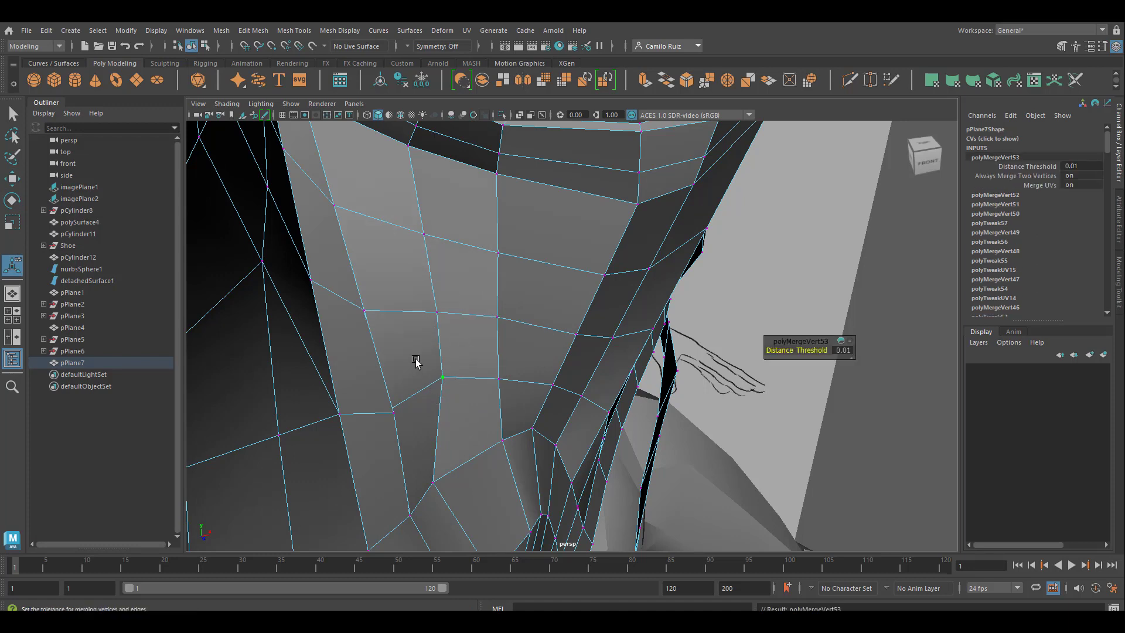
pyautogui.moveTo(380, 403); pyautogui.dragTo(409, 432)
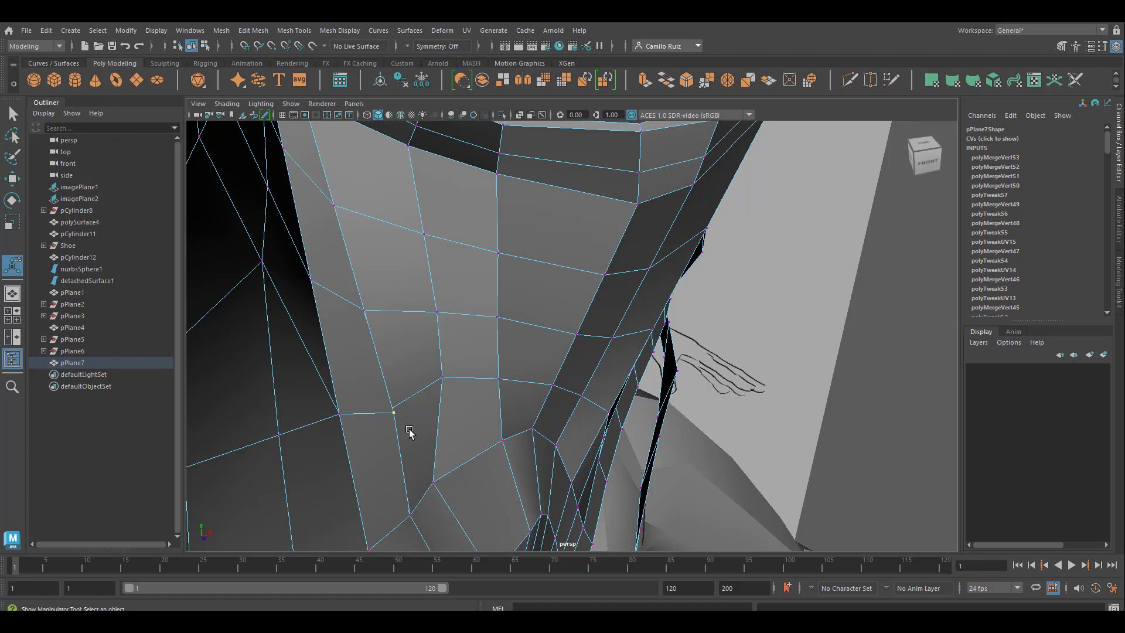
pyautogui.press('g')
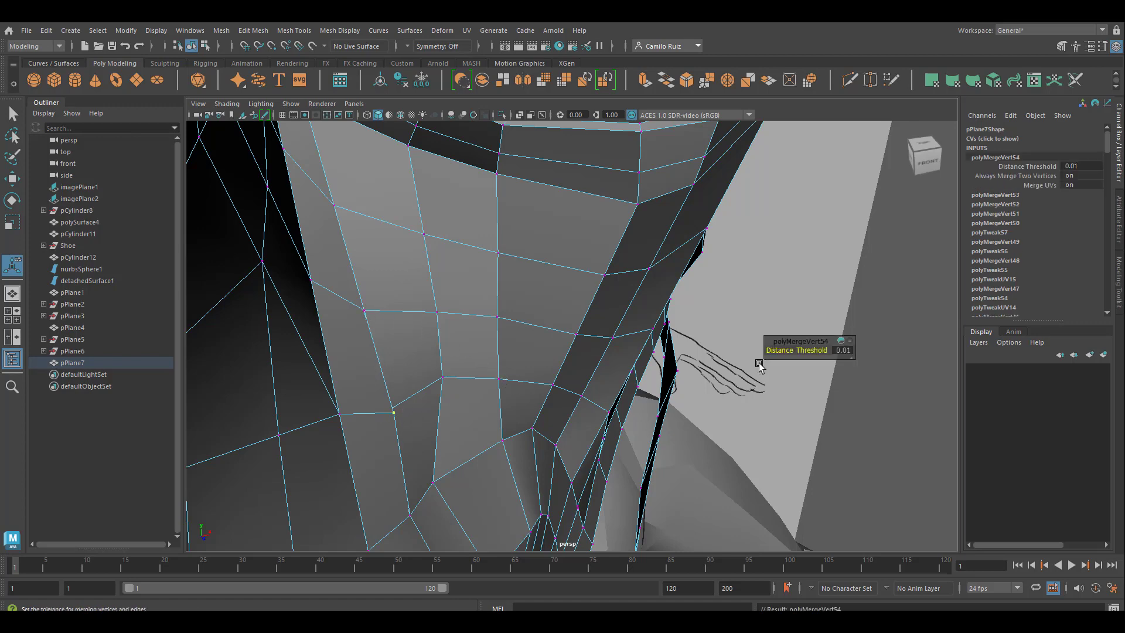
# Step: Merge the split vertices at two seam points on the side of the nose below the inner eye corner
pyautogui.keyDown('alt'); pyautogui.moveTo(508, 363); pyautogui.dragTo(413, 405); pyautogui.keyUp('alt')
pyautogui.press('g')
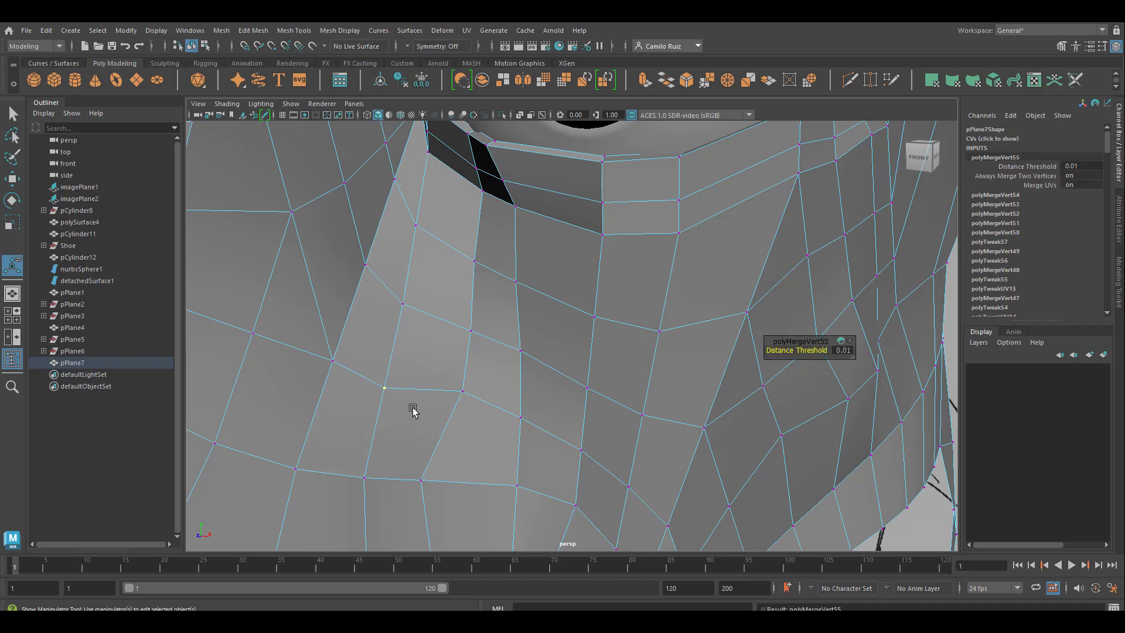
pyautogui.click(394, 297)
pyautogui.press('g')
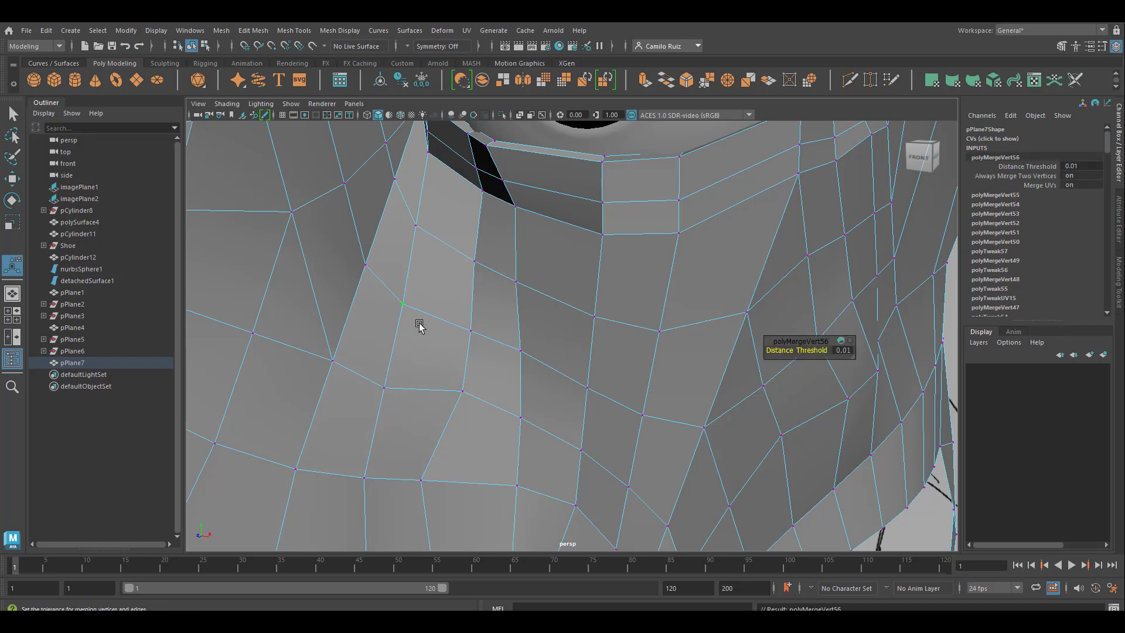
# Step: Show the smoothed preview and merge the split vertices at the next two points outward along that seam row
pyautogui.press('3')
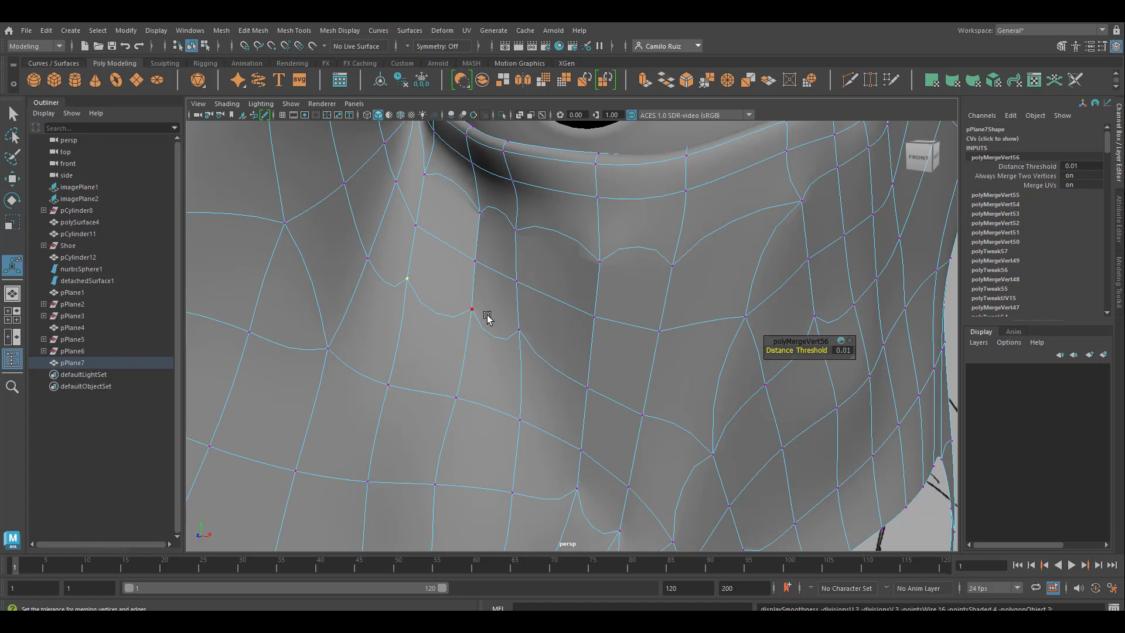
pyautogui.click(461, 290)
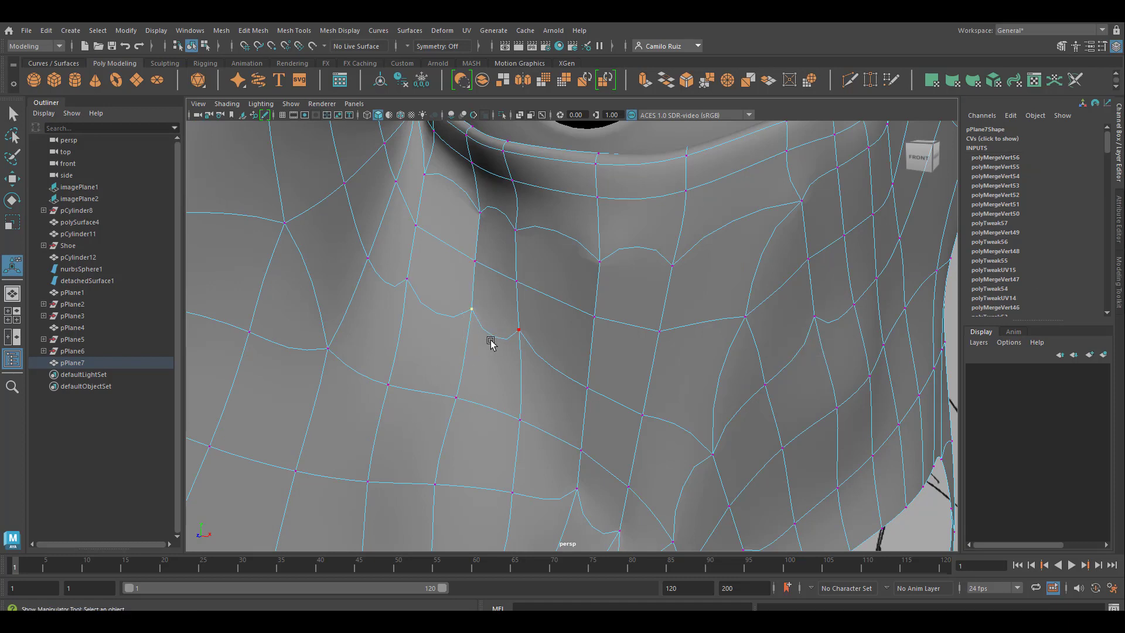
pyautogui.press('g')
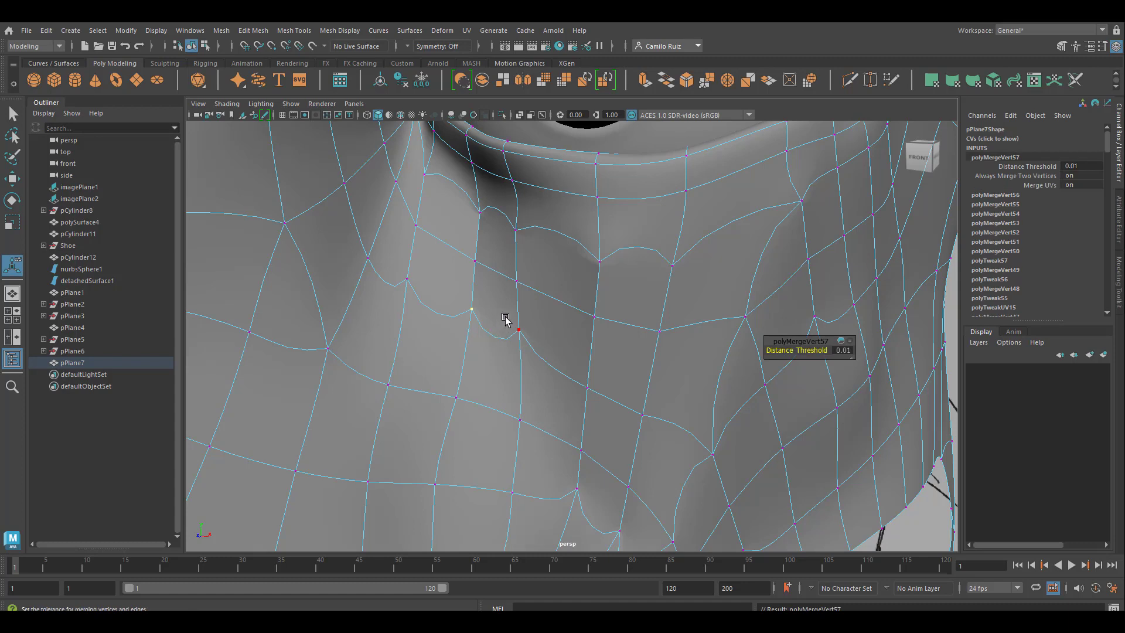
pyautogui.moveTo(505, 319); pyautogui.dragTo(533, 351)
pyautogui.press('g')
# Step: Merge the remaining split vertices in the rows just beneath the inner eye corner
pyautogui.moveTo(389, 261); pyautogui.dragTo(417, 301)
pyautogui.press('g')
pyautogui.moveTo(408, 210); pyautogui.dragTo(524, 306)
pyautogui.press('g')
pyautogui.press('g')
pyautogui.press('g')
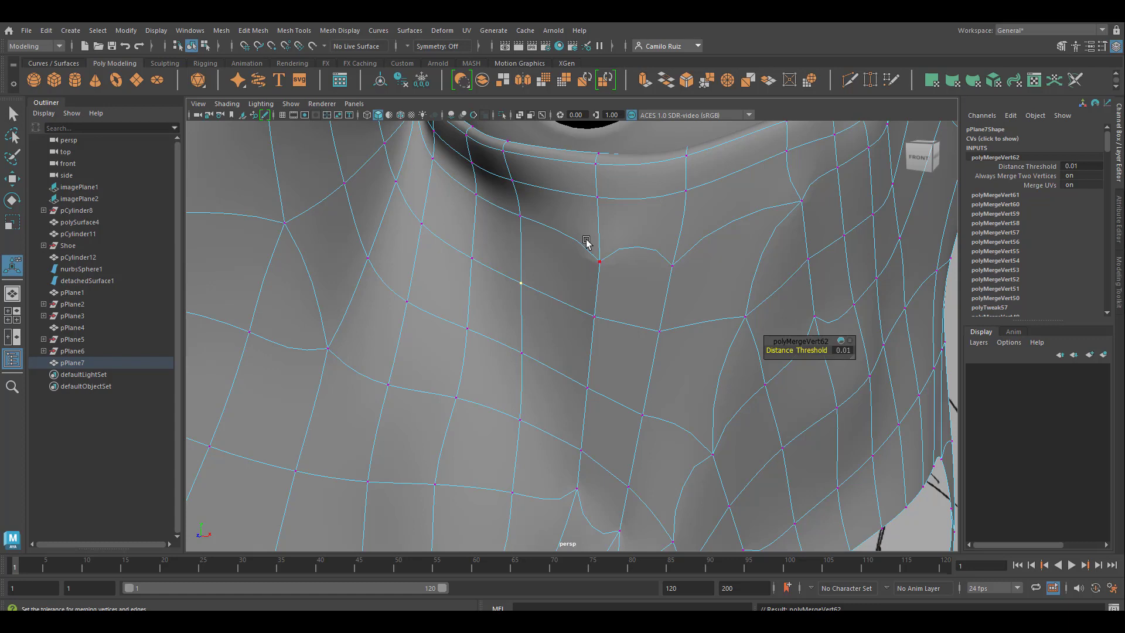
# Step: Merge the vertices at the two pinched seam points directly beneath the lower eyelid strip
pyautogui.click(599, 258)
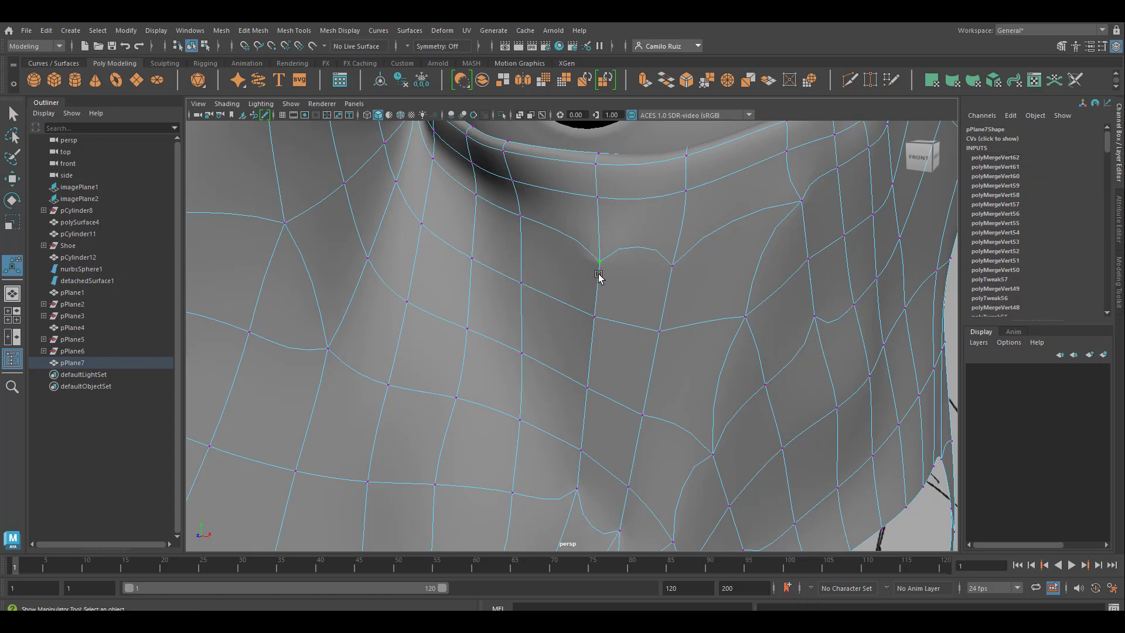
pyautogui.press('g')
pyautogui.moveTo(663, 239); pyautogui.dragTo(691, 288)
pyautogui.press('g')
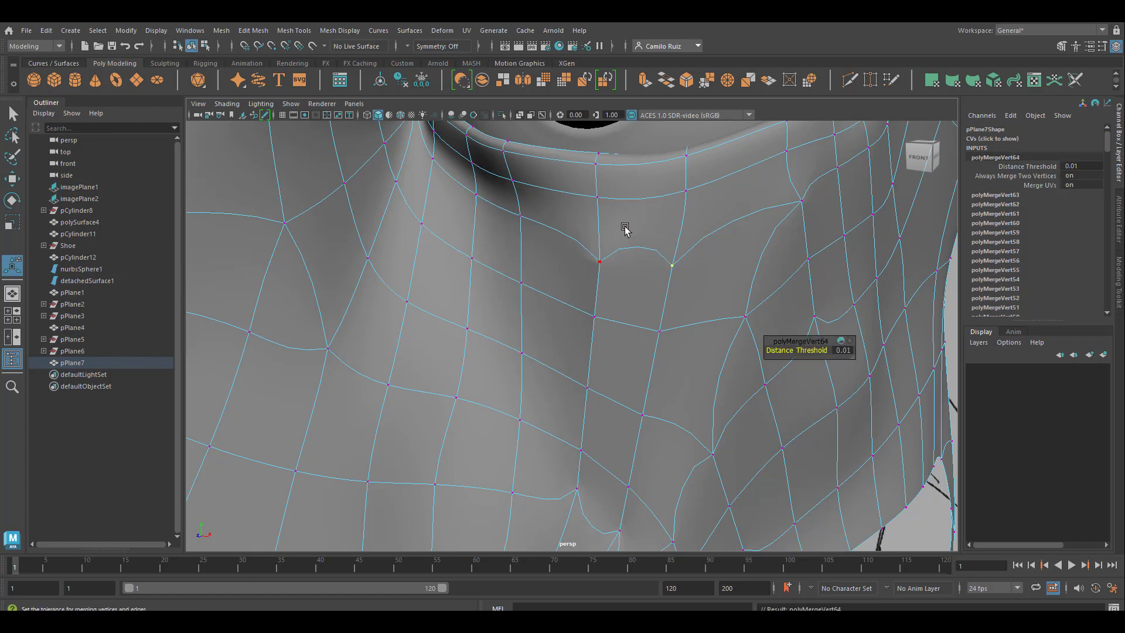
# Step: Merge the split vertices at four points along the two edge rows of the lower eyelid strip
pyautogui.moveTo(577, 185); pyautogui.dragTo(606, 211)
pyautogui.press('g')
pyautogui.moveTo(586, 157); pyautogui.dragTo(603, 175)
pyautogui.press('g')
pyautogui.moveTo(675, 187); pyautogui.dragTo(695, 200)
pyautogui.press('g')
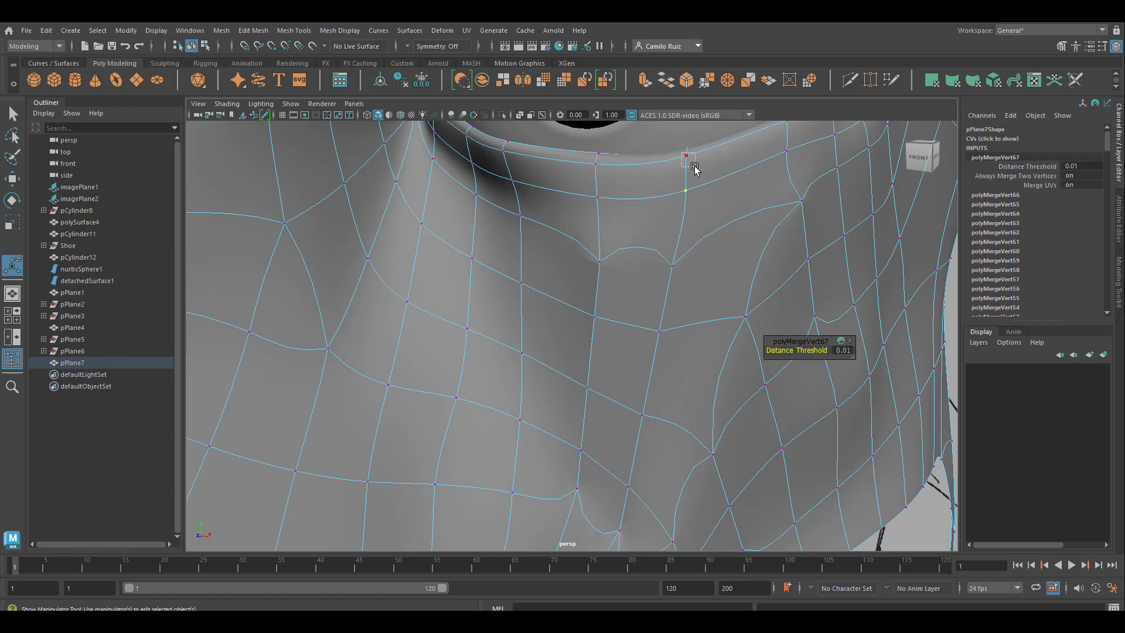
pyautogui.press('g')
# Step: Merge the vertices at two neighbouring points in the second cheek row below the eyelid strip
pyautogui.moveTo(588, 304); pyautogui.dragTo(621, 347)
pyautogui.press('g')
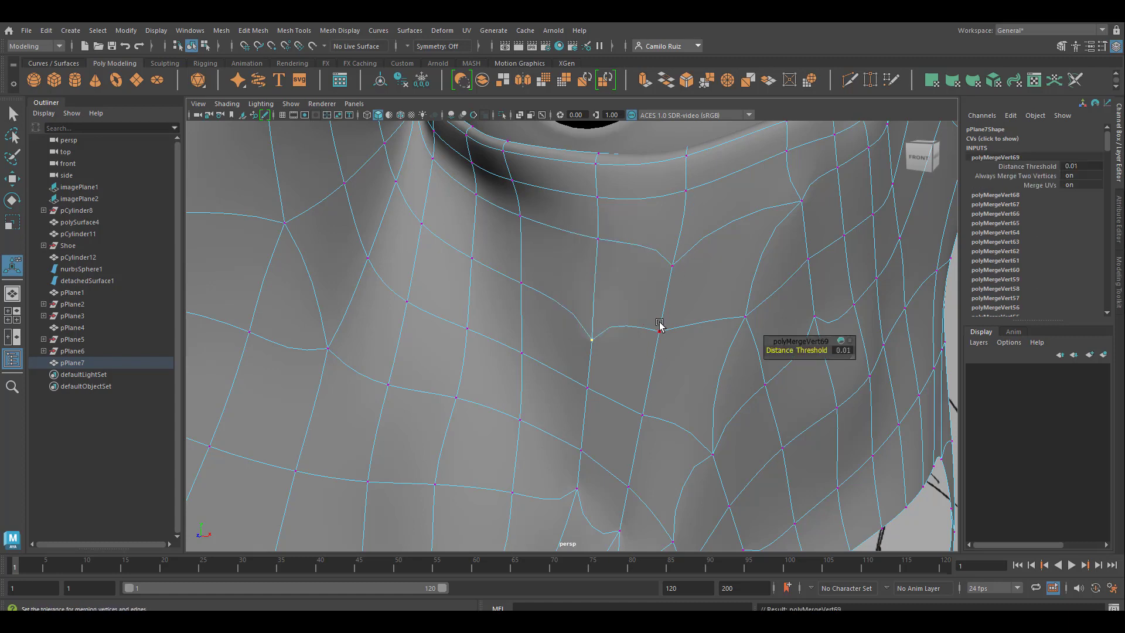
pyautogui.moveTo(639, 302); pyautogui.dragTo(673, 367)
pyautogui.press('g')
# Step: Merge the split vertices in the next two cheek rows down toward the nose crease
pyautogui.moveTo(571, 374); pyautogui.dragTo(657, 452)
pyautogui.press('g')
pyautogui.press('g')
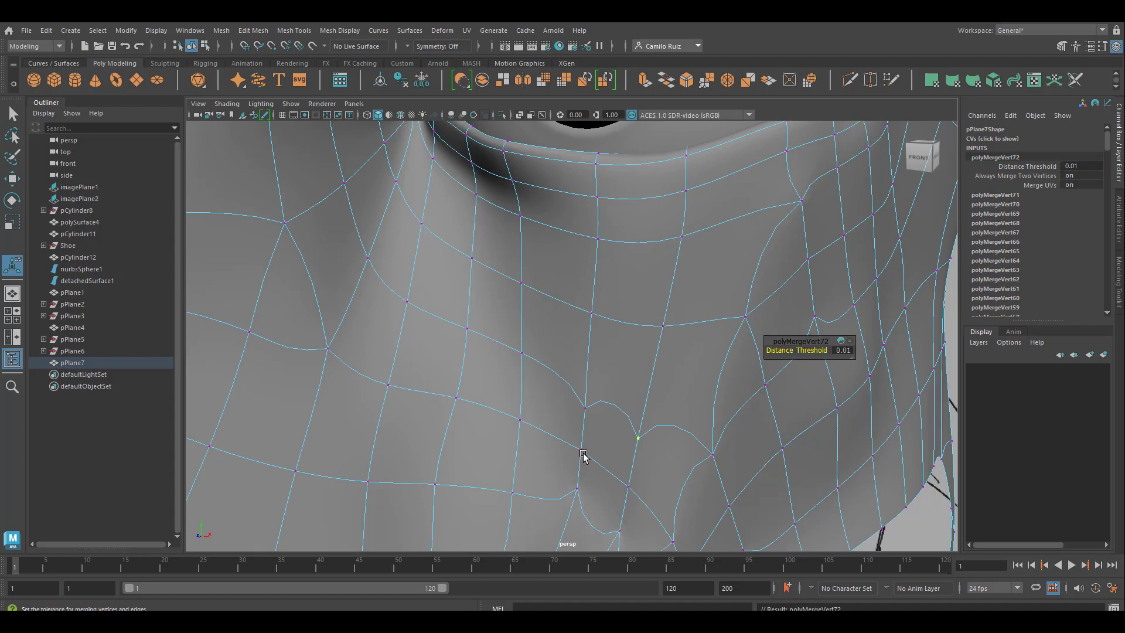
pyautogui.press('g')
pyautogui.moveTo(564, 434); pyautogui.dragTo(642, 512)
pyautogui.press('g')
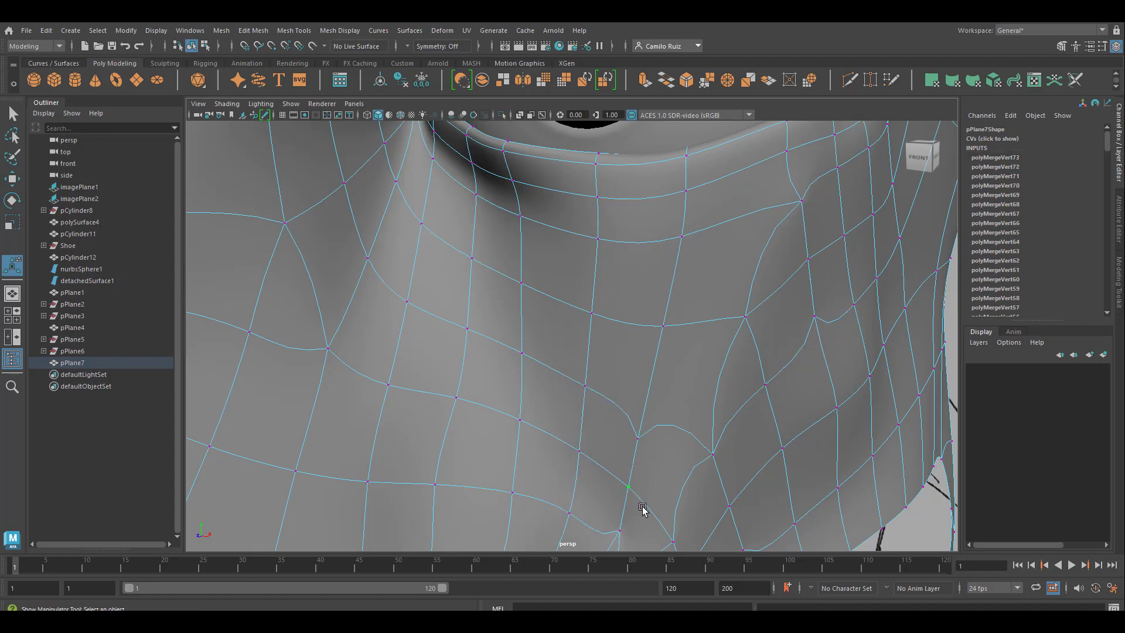
# Step: Merge the split vertices at the lower part of the nose crease where it meets the cheek
pyautogui.keyDown('alt'); pyautogui.moveTo(668, 370); pyautogui.dragTo(655, 249, button='middle'); pyautogui.keyUp('alt')
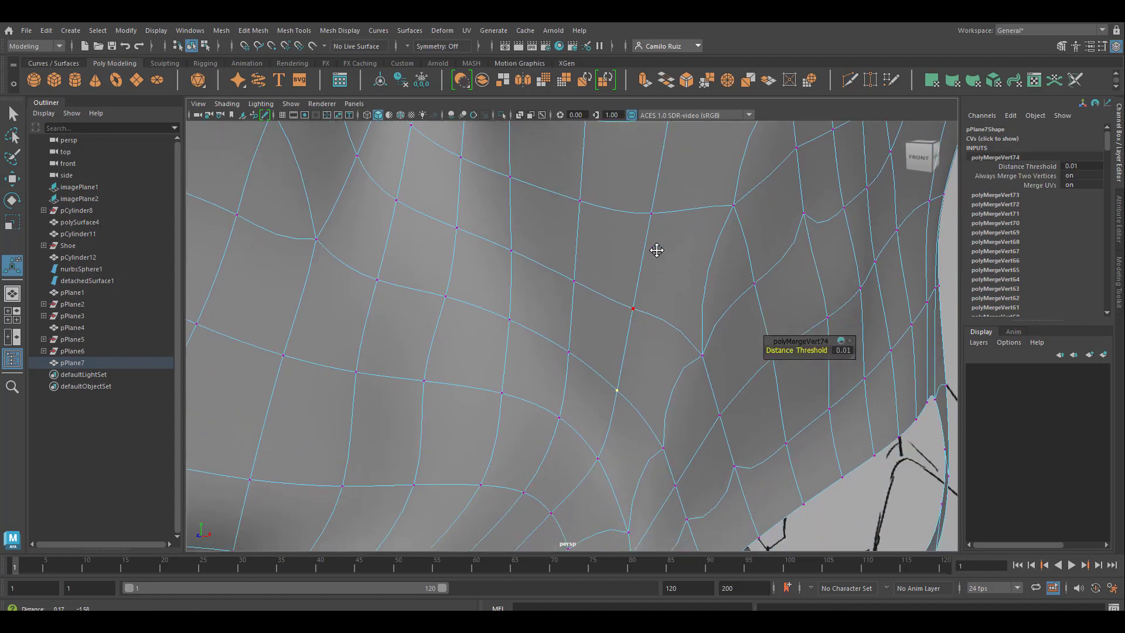
pyautogui.keyDown('alt'); pyautogui.moveTo(667, 377); pyautogui.dragTo(627, 400); pyautogui.keyUp('alt')
pyautogui.scroll(-3, 627, 400)
pyautogui.scroll(-3, 495, 349)
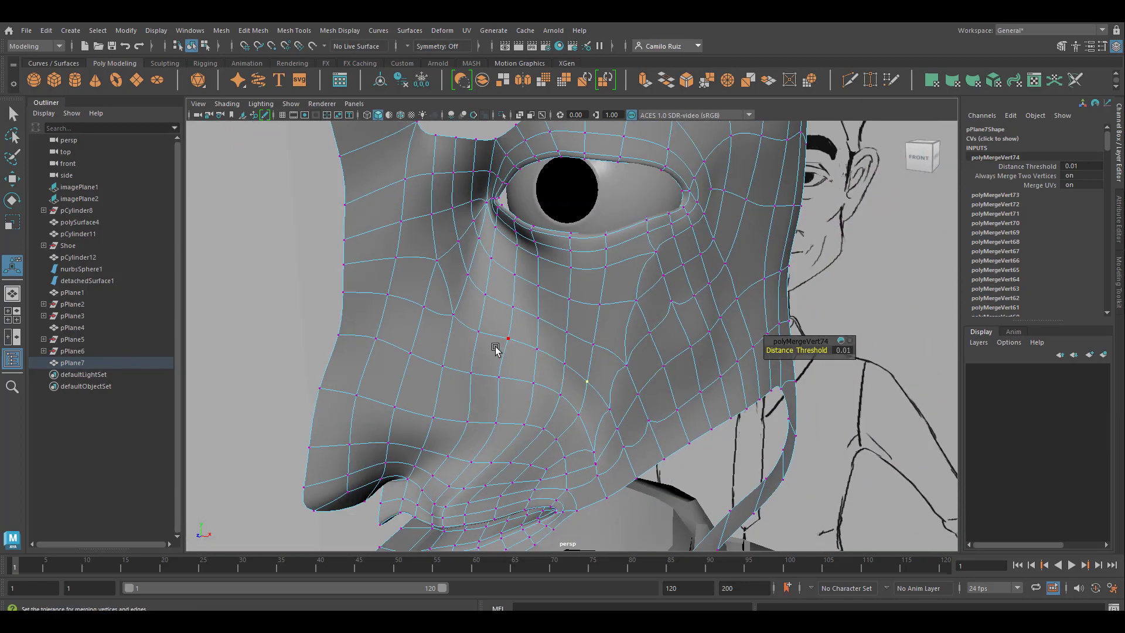
pyautogui.keyDown('alt'); pyautogui.moveTo(562, 358); pyautogui.dragTo(458, 404); pyautogui.keyUp('alt')
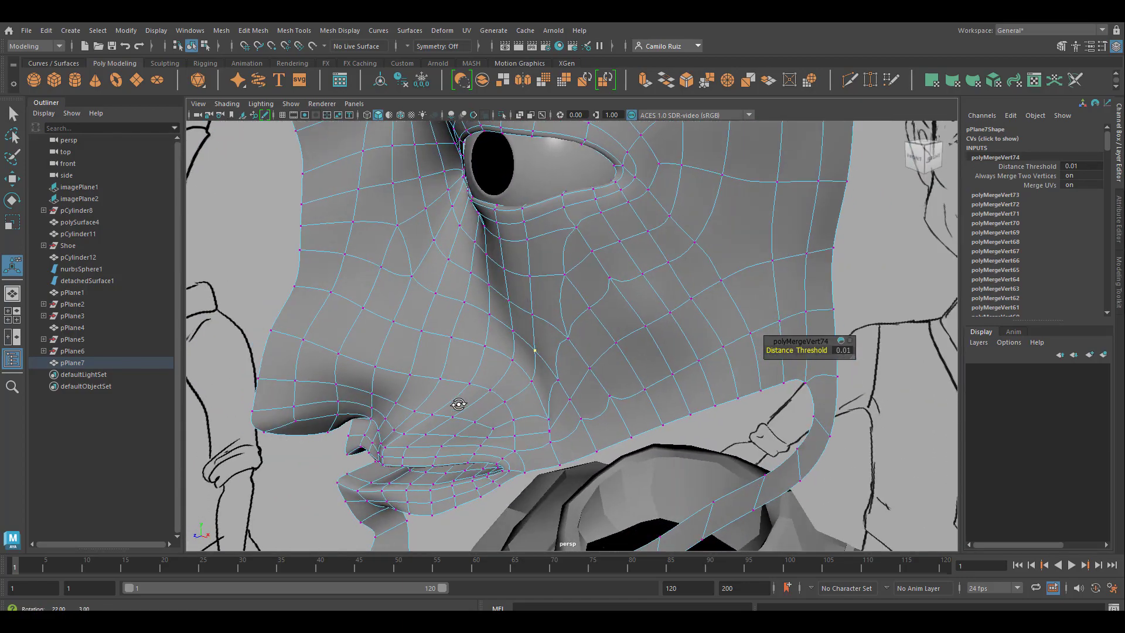
pyautogui.keyDown('alt'); pyautogui.moveTo(498, 406); pyautogui.dragTo(544, 454, button='right'); pyautogui.keyUp('alt')
pyautogui.moveTo(537, 403); pyautogui.dragTo(558, 430)
pyautogui.press('g')
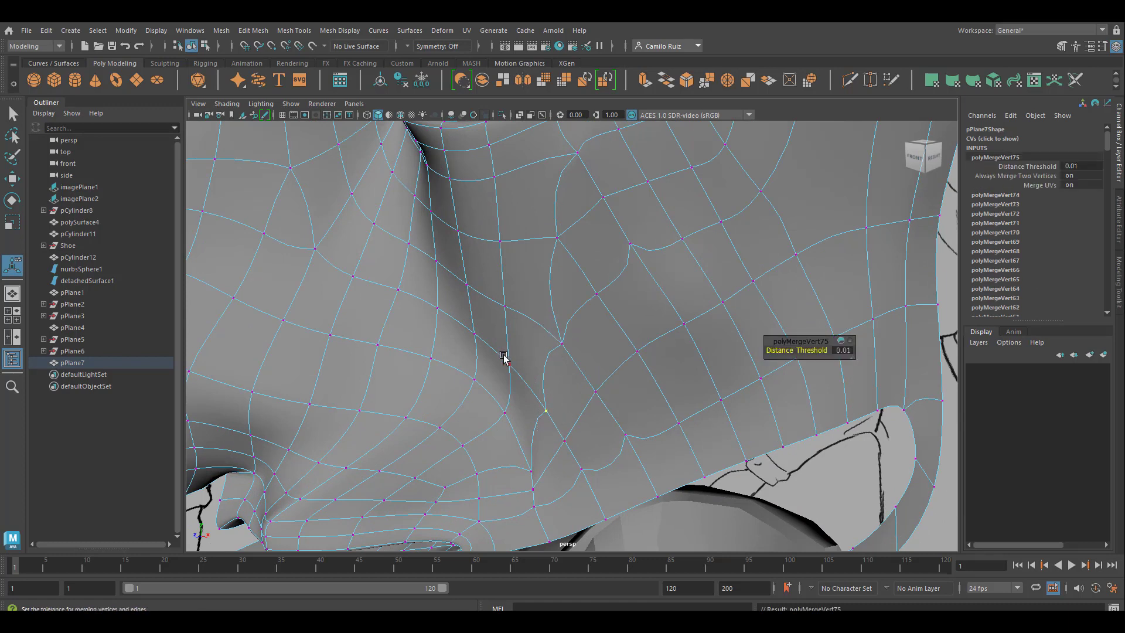
# Step: Merge the split vertices farther up the nose crease and at the adjoining points of the cheek
pyautogui.moveTo(504, 356); pyautogui.dragTo(524, 380)
pyautogui.press('g')
pyautogui.press('g')
pyautogui.moveTo(497, 299); pyautogui.dragTo(606, 410)
pyautogui.press('g')
pyautogui.press('g')
# Step: Merge the vertices at three cheek seam points, from beside the lower nose crease up to the pinched mid-cheek point
pyautogui.moveTo(551, 434); pyautogui.dragTo(574, 456)
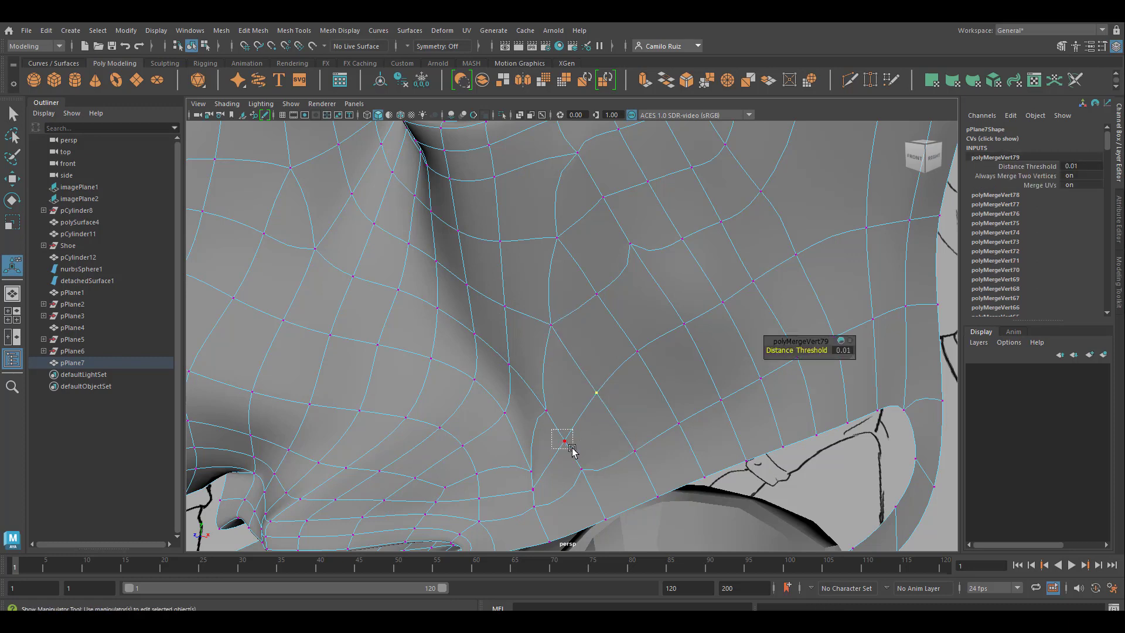
pyautogui.press('g')
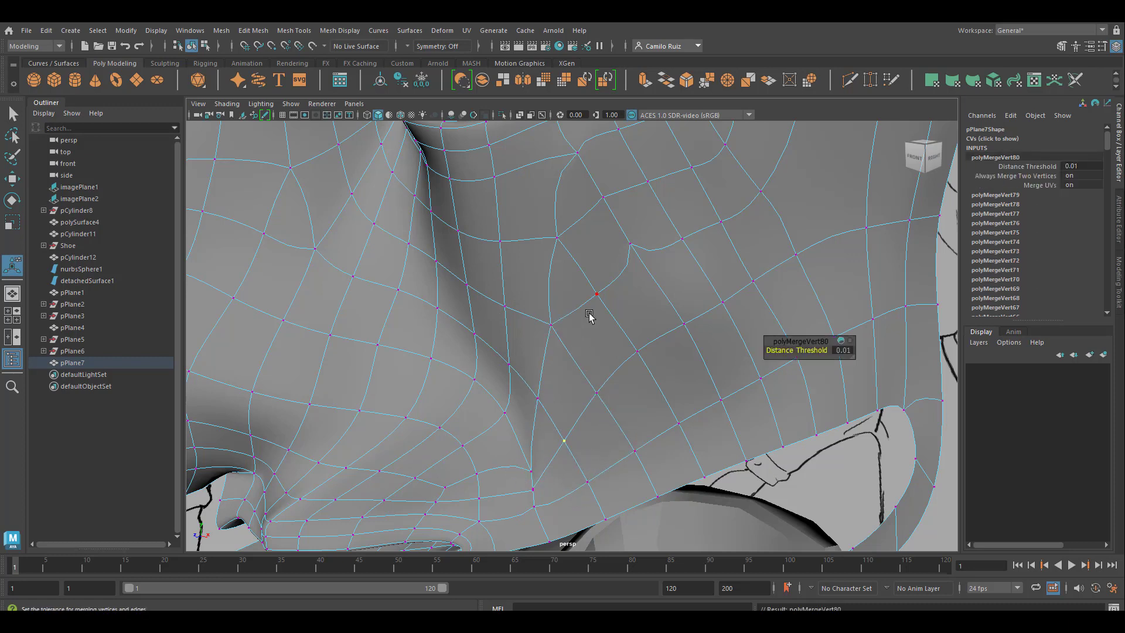
pyautogui.moveTo(580, 289); pyautogui.dragTo(614, 321)
pyautogui.press('g')
pyautogui.moveTo(617, 227); pyautogui.dragTo(637, 252)
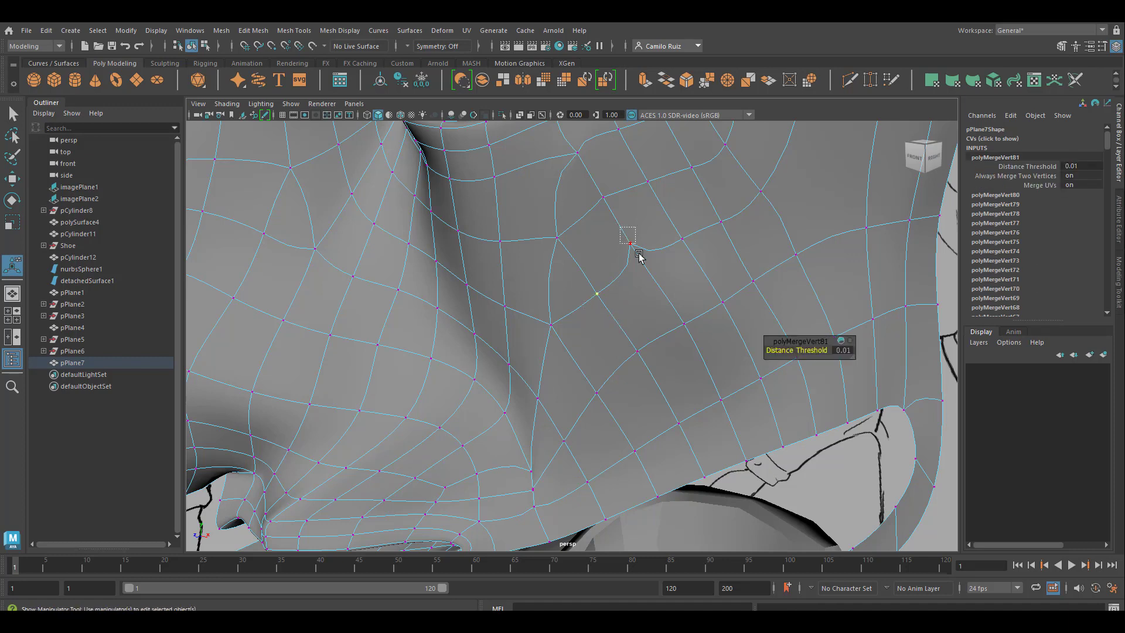
pyautogui.press('g')
# Step: Merge the vertices at three more cheek points: above the mid-cheek pinch, outward of it and at the inner cheek junction
pyautogui.moveTo(594, 189); pyautogui.dragTo(612, 206)
pyautogui.press('g')
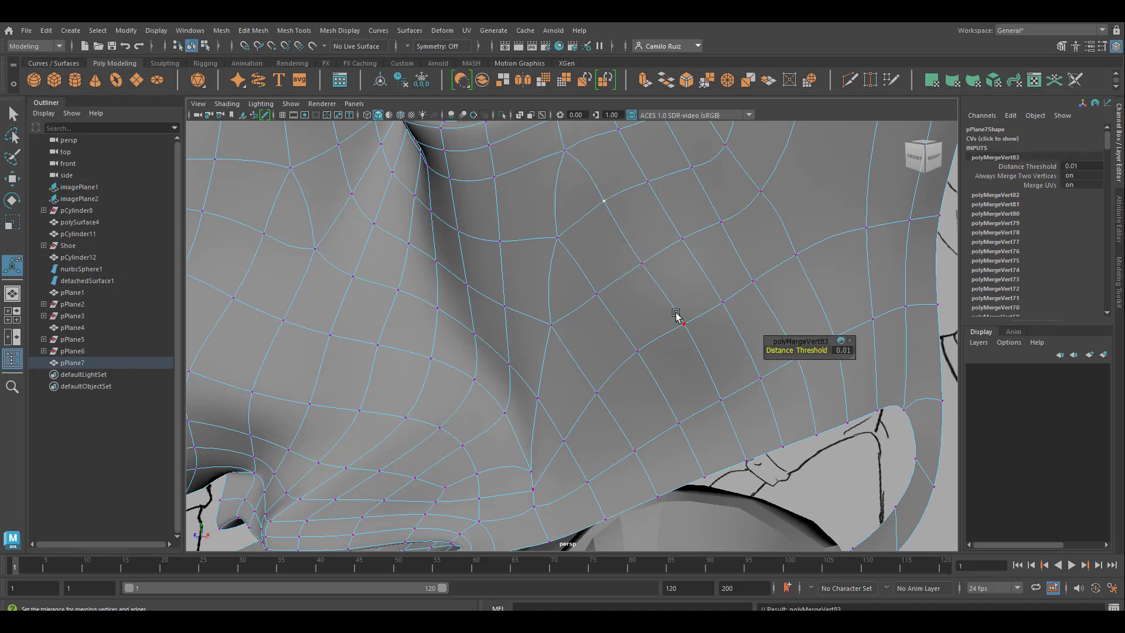
pyautogui.moveTo(676, 315); pyautogui.dragTo(706, 345)
pyautogui.press('g')
pyautogui.moveTo(537, 215); pyautogui.dragTo(564, 251)
pyautogui.press('g')
# Step: Merge the vertices at three points between the inner cheek junction and the rows under the lower eyelid
pyautogui.moveTo(497, 234); pyautogui.dragTo(506, 248)
pyautogui.press('g')
pyautogui.moveTo(483, 167); pyautogui.dragTo(497, 188)
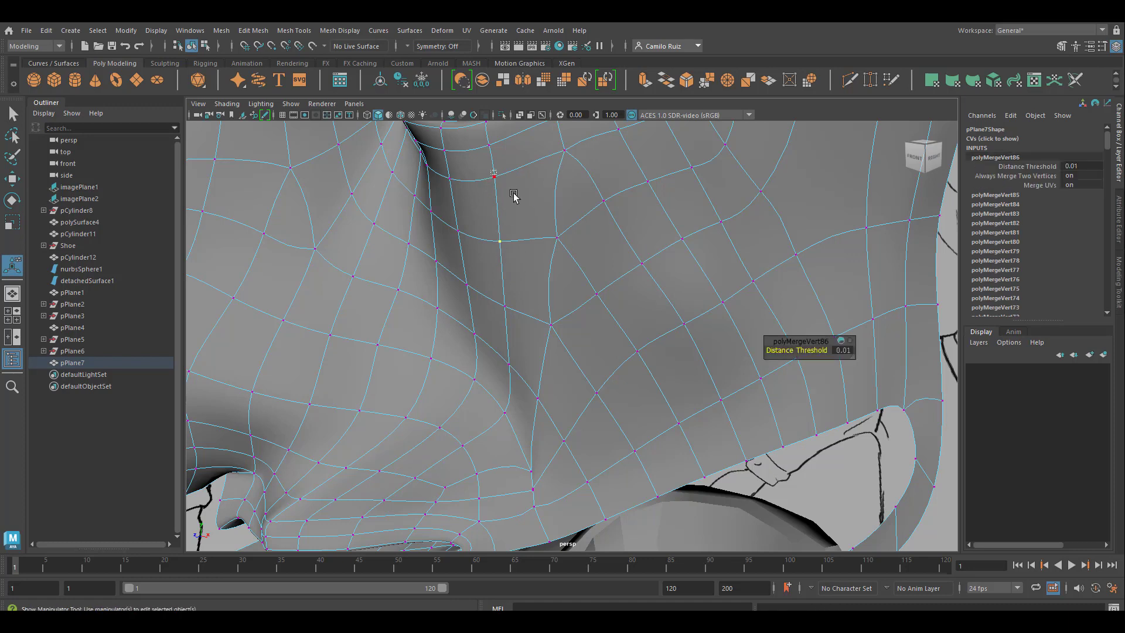
pyautogui.press('g')
pyautogui.moveTo(552, 140); pyautogui.dragTo(572, 164)
pyautogui.press('g')
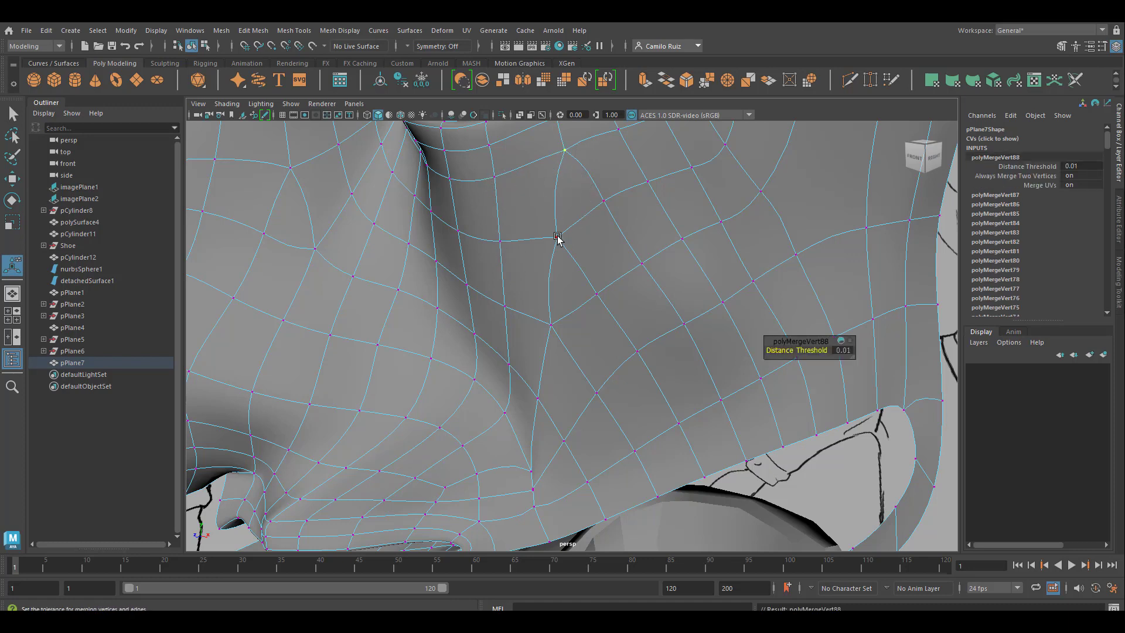
# Step: Merge the vertices below the inner cheek junction and at the lower end of the nose crease near the mouth
pyautogui.moveTo(534, 325); pyautogui.dragTo(561, 338)
pyautogui.press('g')
pyautogui.keyDown('alt'); pyautogui.moveTo(595, 433); pyautogui.dragTo(624, 300, button='middle'); pyautogui.keyUp('alt')
pyautogui.moveTo(548, 374); pyautogui.dragTo(584, 391)
pyautogui.press('g')
pyautogui.scroll(-5, 610, 313)
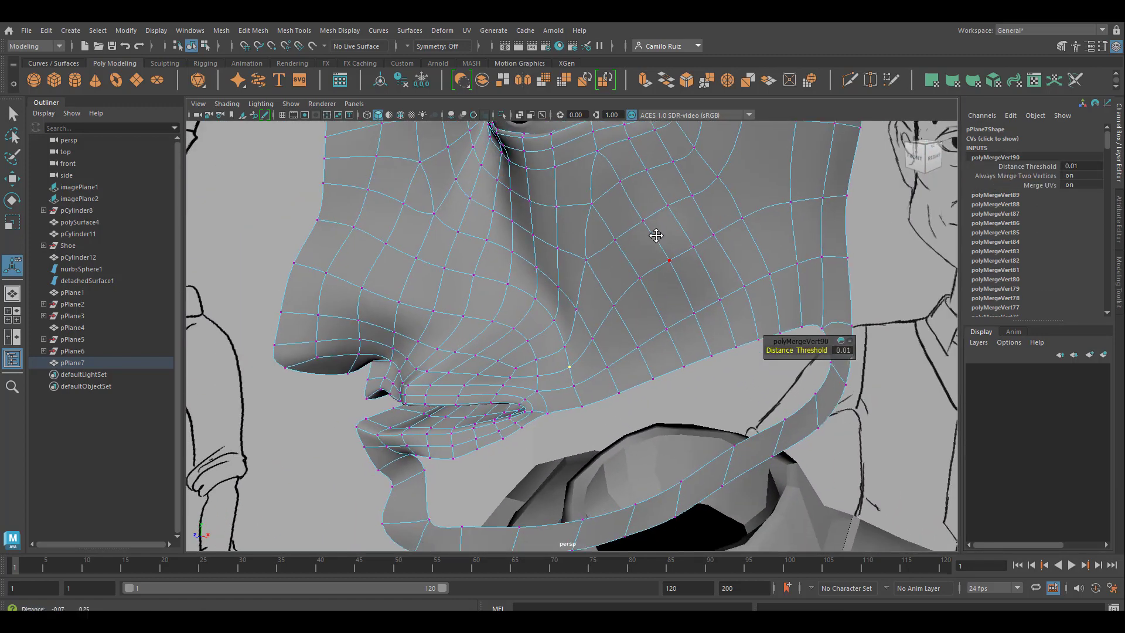
# Step: Merge the remaining split vertices along the outer half of the lower eyelid strip
pyautogui.keyDown('alt'); pyautogui.moveTo(658, 236); pyautogui.dragTo(648, 354, button='middle'); pyautogui.keyUp('alt')
pyautogui.scroll(5, 544, 311)
pyautogui.moveTo(531, 304); pyautogui.dragTo(564, 332)
pyautogui.press('g')
pyautogui.moveTo(520, 268); pyautogui.dragTo(546, 291)
pyautogui.press('g')
pyautogui.moveTo(518, 246); pyautogui.dragTo(623, 311)
pyautogui.press('g')
# Step: Merge the split vertices at the inner cheek junctions and their neighbours in the two rows toward the nose
pyautogui.press('g')
pyautogui.press('g')
pyautogui.moveTo(606, 350); pyautogui.dragTo(577, 378)
pyautogui.press('g')
pyautogui.moveTo(515, 401); pyautogui.dragTo(548, 419)
# Step: Merge the vertices at a cheek point below the outer eyelid and at one farther down the inner cheek
pyautogui.press('g')
pyautogui.moveTo(516, 478); pyautogui.dragTo(545, 509)
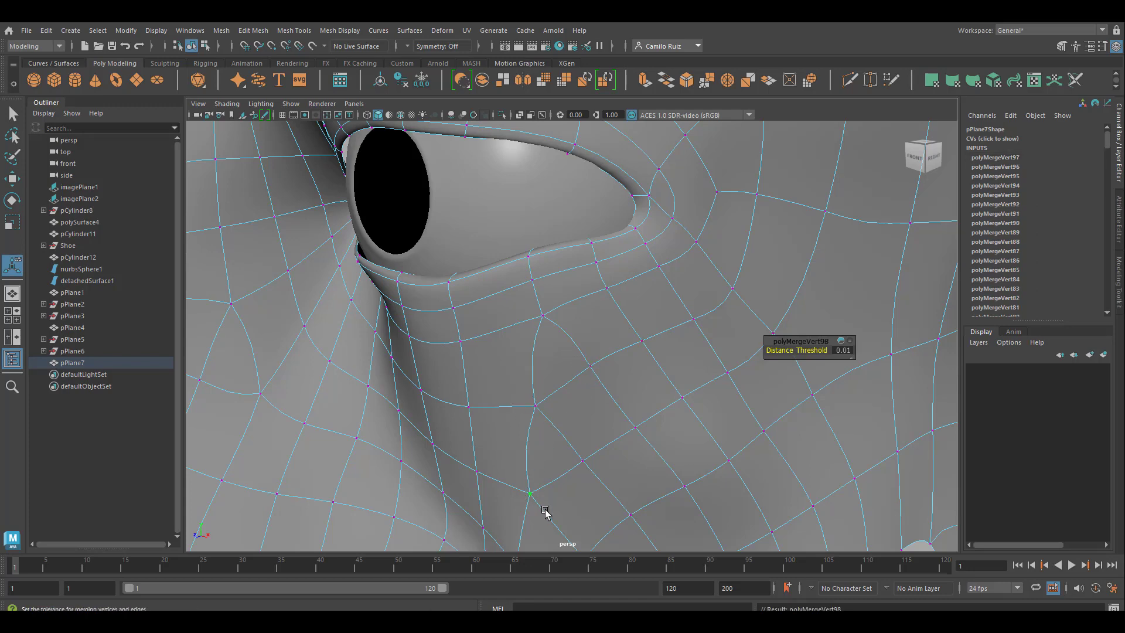
pyautogui.press('g')
pyautogui.moveTo(455, 392); pyautogui.dragTo(486, 423)
pyautogui.press('g')
pyautogui.moveTo(459, 464); pyautogui.dragTo(493, 482)
pyautogui.press('g')
pyautogui.moveTo(659, 365); pyautogui.dragTo(630, 330)
pyautogui.press('g')
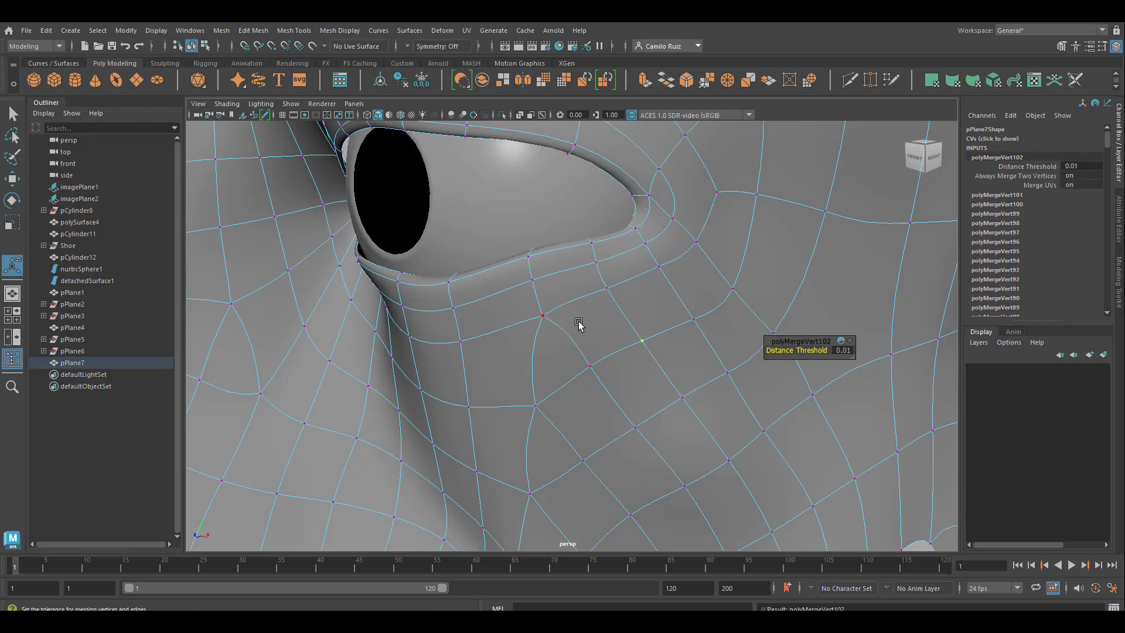
pyautogui.scroll(-5, 606, 351)
pyautogui.moveTo(565, 489); pyautogui.dragTo(594, 467)
pyautogui.press('g')
# Step: Return to the unsmoothed view and merge the vertices at the inner cheek junction below the lower eyelid
pyautogui.keyDown('alt'); pyautogui.moveTo(713, 384); pyautogui.dragTo(744, 290, button='middle'); pyautogui.keyUp('alt')
pyautogui.scroll(7, 673, 311)
pyautogui.scroll(-5, 604, 331)
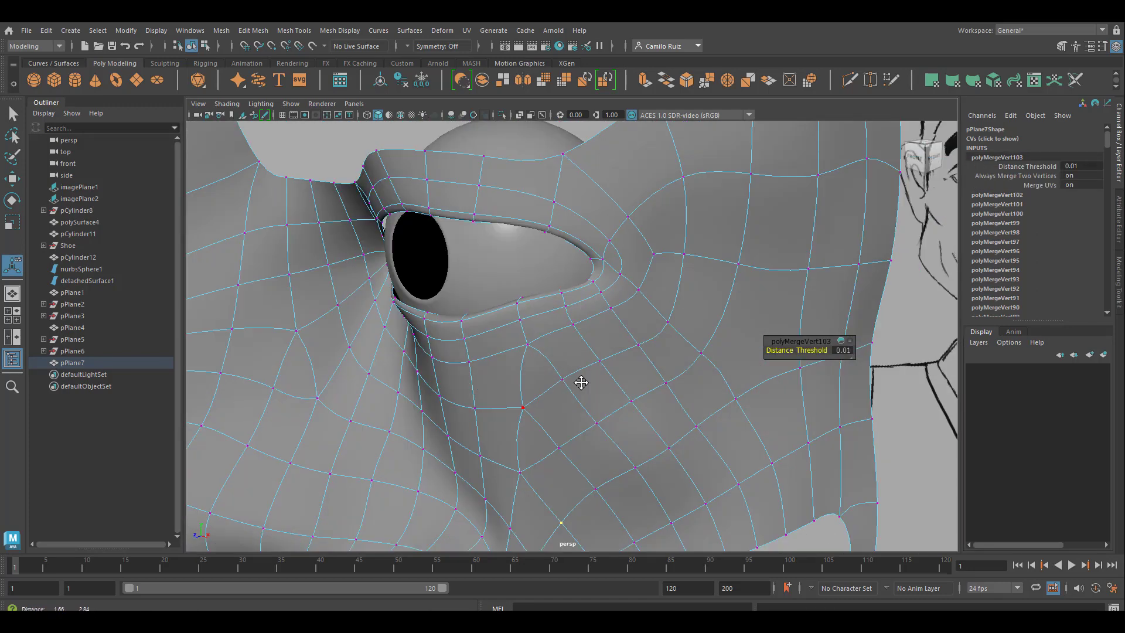
pyautogui.moveTo(580, 381)
pyautogui.keyDown('alt'); pyautogui.mouseDown()
pyautogui.moveTo(665, 351)
pyautogui.moveTo(569, 359)
pyautogui.moveTo(594, 396)
pyautogui.moveTo(601, 381)
pyautogui.mouseUp(); pyautogui.keyUp('alt')
pyautogui.scroll(3, 638, 374)
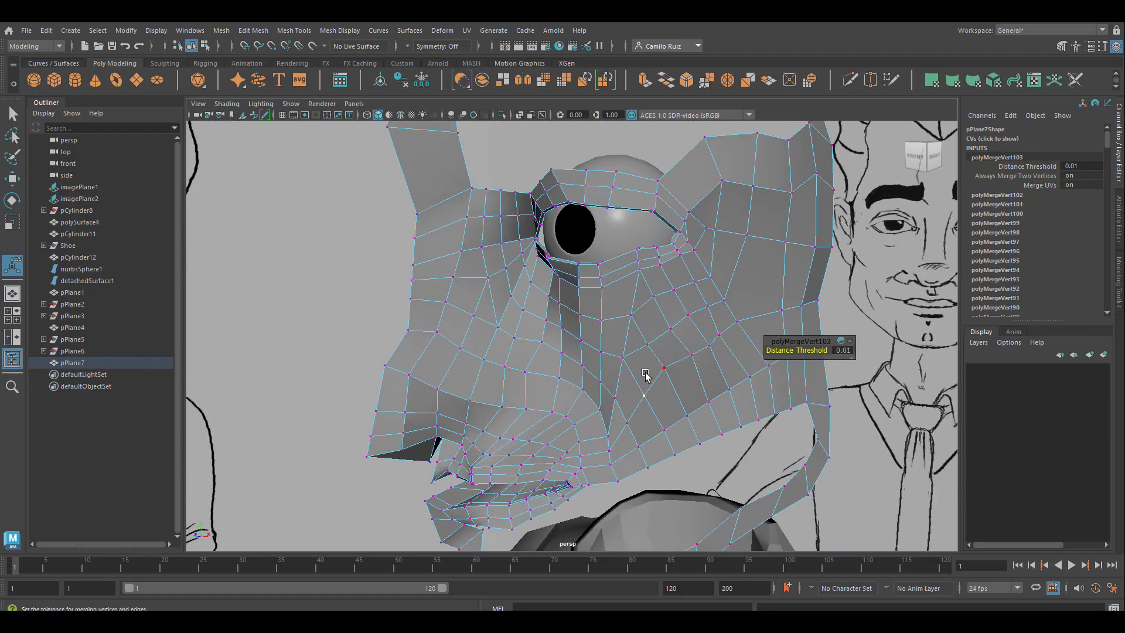
pyautogui.keyDown('alt'); pyautogui.moveTo(638, 361); pyautogui.dragTo(638, 368, button='middle'); pyautogui.keyUp('alt')
pyautogui.keyDown('alt'); pyautogui.moveTo(571, 420); pyautogui.dragTo(569, 420, button='middle'); pyautogui.keyUp('alt')
pyautogui.moveTo(615, 398); pyautogui.dragTo(637, 443)
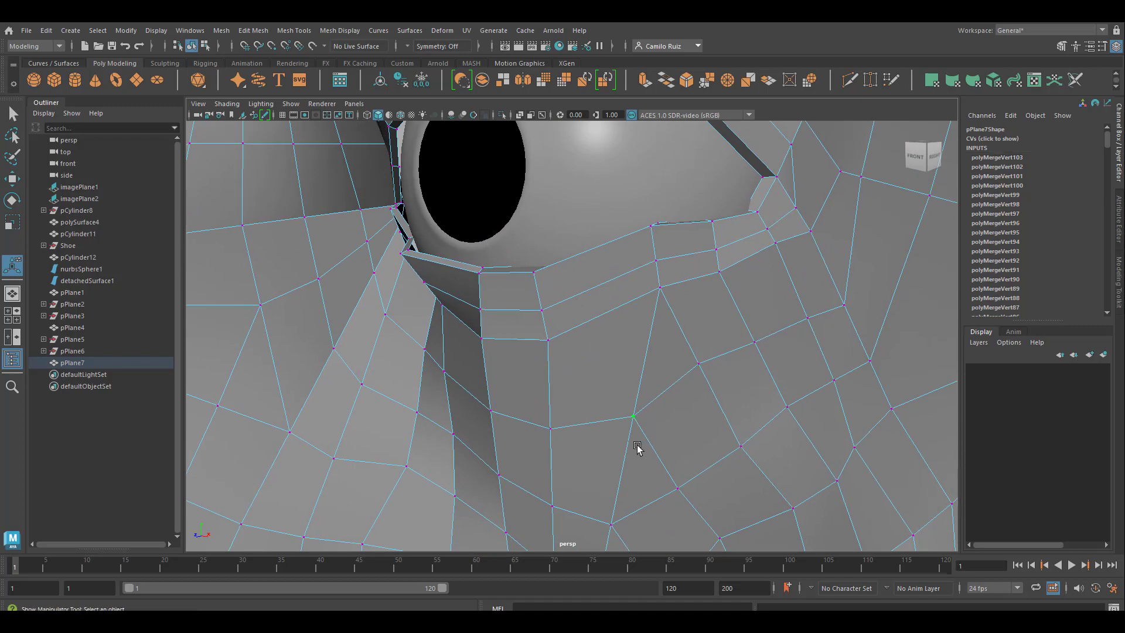
pyautogui.press('g')
# Step: Cut a new edge row with Multi-Cut through the faces beneath the lower eyelid, from the inner cheek to the nose side
pyautogui.scroll(-3, 652, 417)
pyautogui.keyDown('alt'); pyautogui.moveTo(652, 417); pyautogui.dragTo(609, 417, button='middle'); pyautogui.keyUp('alt')
pyautogui.keyDown('alt'); pyautogui.moveTo(609, 417); pyautogui.dragTo(349, 356); pyautogui.keyUp('alt')
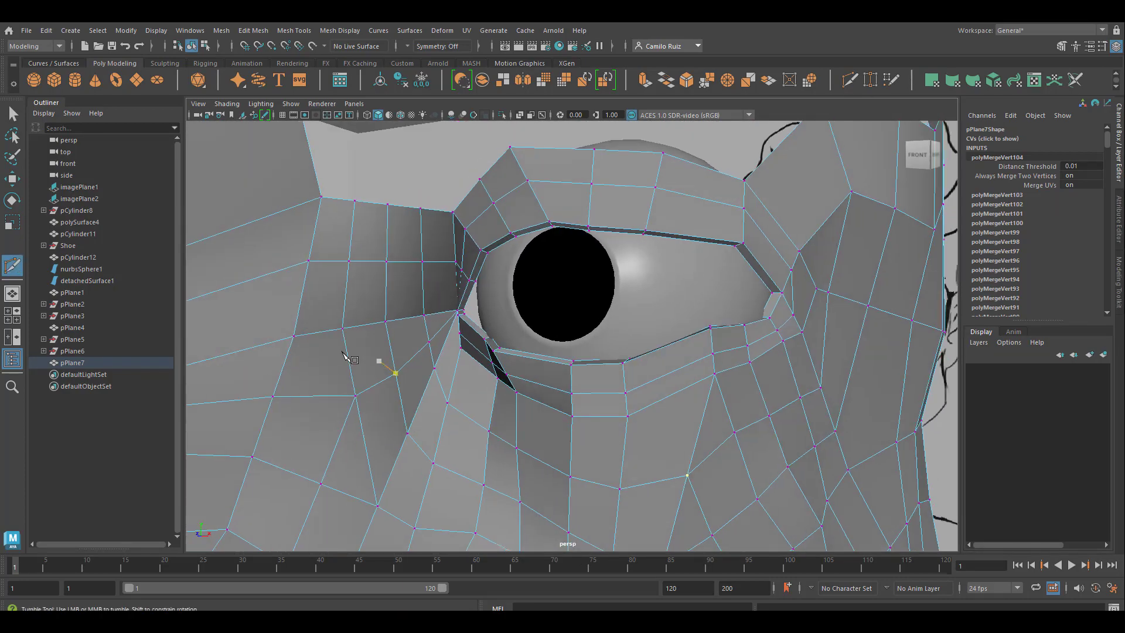
pyautogui.click(515, 421)
pyautogui.click(493, 404)
pyautogui.click(445, 342)
pyautogui.keyDown('alt'); pyautogui.moveTo(446, 343); pyautogui.dragTo(487, 375, button='right'); pyautogui.keyUp('alt')
pyautogui.keyDown('alt'); pyautogui.moveTo(487, 375); pyautogui.dragTo(563, 419, button='middle'); pyautogui.keyUp('alt')
pyautogui.keyDown('alt'); pyautogui.moveTo(486, 410); pyautogui.dragTo(514, 418, button='right'); pyautogui.keyUp('alt')
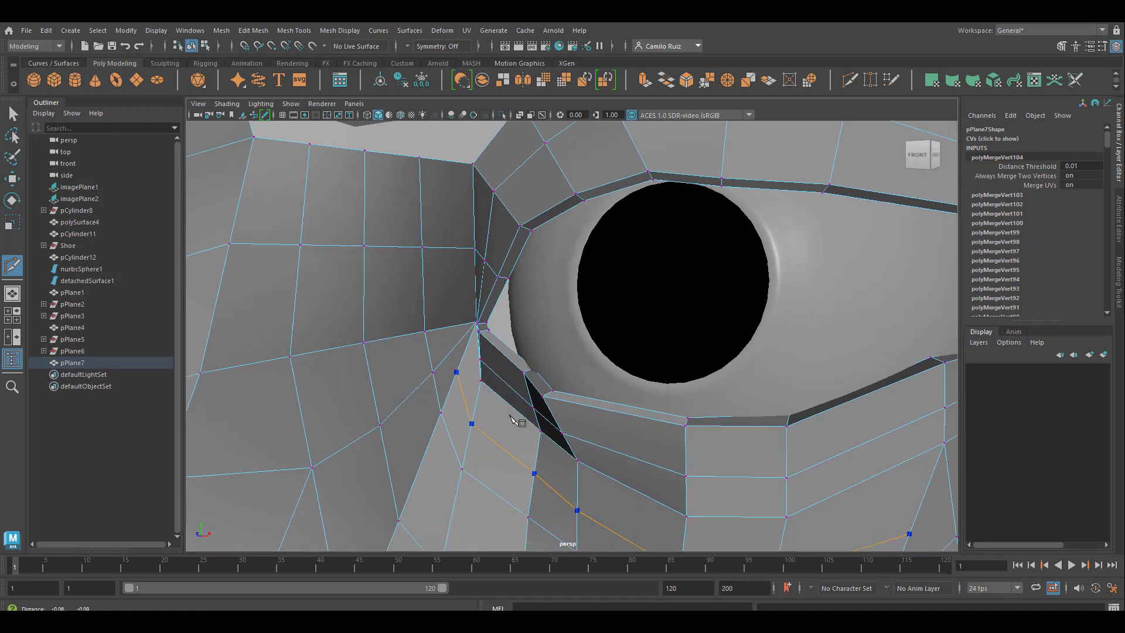
pyautogui.keyDown('alt'); pyautogui.moveTo(514, 418); pyautogui.dragTo(635, 422, button='middle'); pyautogui.keyUp('alt')
pyautogui.press('Return')
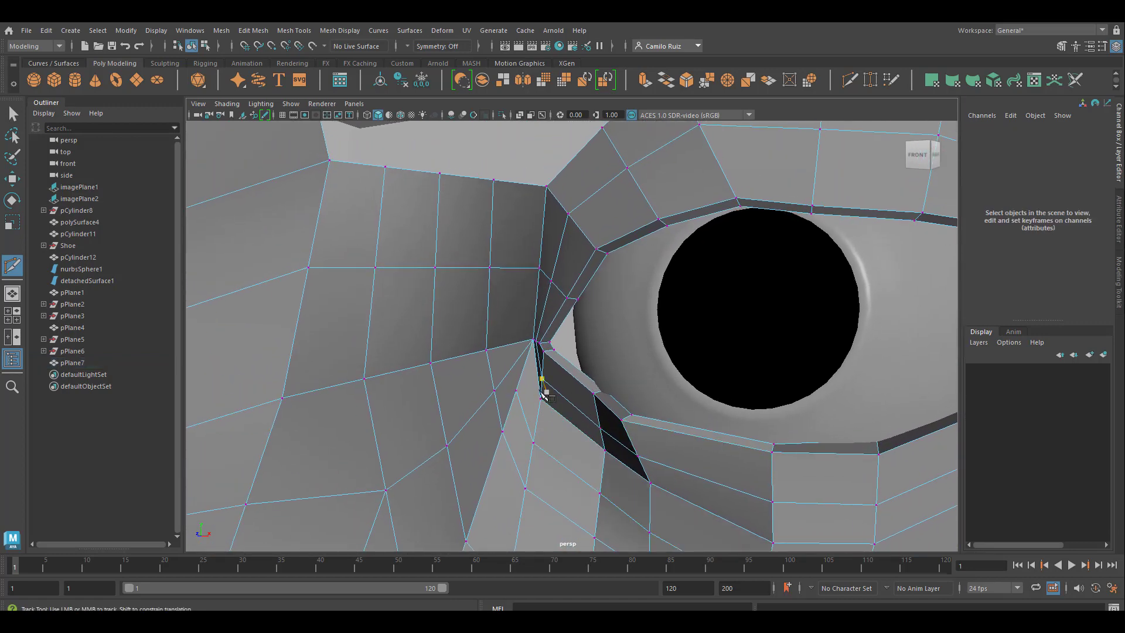
# Step: Leave Multi-Cut and shift the new row's cheek-side end vertex slightly inward toward the nose
pyautogui.keyDown('alt'); pyautogui.moveTo(540, 384); pyautogui.dragTo(586, 399); pyautogui.keyUp('alt')
pyautogui.keyDown('alt'); pyautogui.moveTo(738, 404); pyautogui.dragTo(612, 248, button='middle'); pyautogui.keyUp('alt')
pyautogui.keyDown('alt'); pyautogui.moveTo(615, 250); pyautogui.dragTo(445, 240); pyautogui.keyUp('alt')
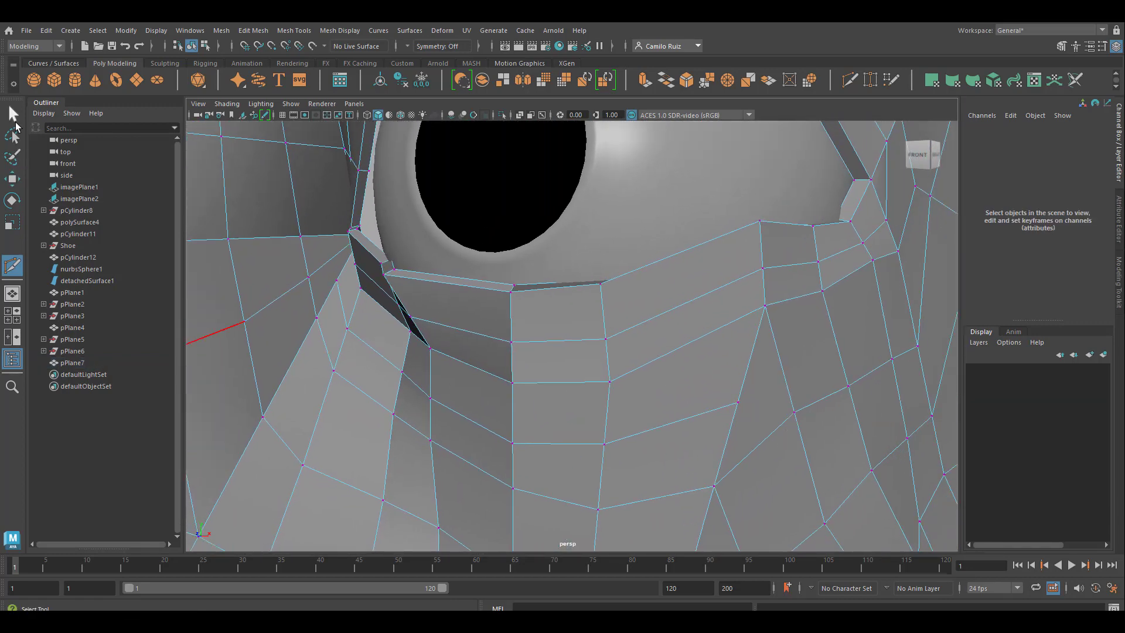
pyautogui.click(15, 120)
pyautogui.moveTo(742, 404); pyautogui.dragTo(739, 319, button='right')
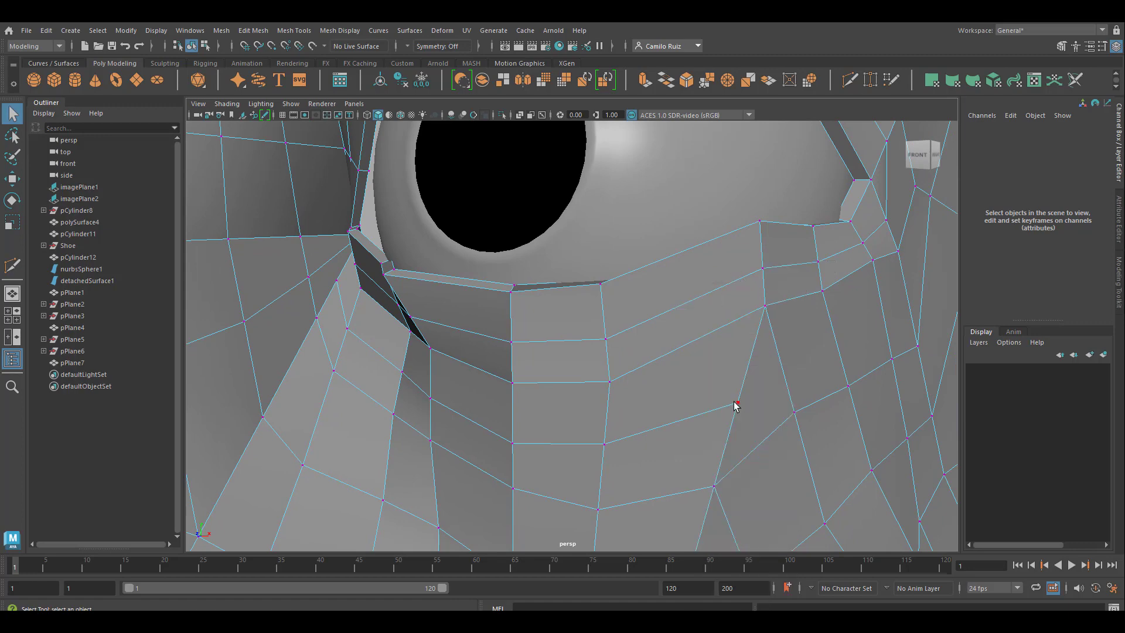
pyautogui.click(736, 403)
pyautogui.press('e')
pyautogui.press('w')
pyautogui.moveTo(738, 404)
pyautogui.mouseDown()
pyautogui.moveTo(719, 383)
pyautogui.moveTo(719, 397)
pyautogui.mouseUp()
# Step: Nudge the new row's nose-side end vertex toward the inner eye corner
pyautogui.keyDown('alt'); pyautogui.moveTo(675, 451); pyautogui.dragTo(937, 536, button='middle'); pyautogui.keyUp('alt')
pyautogui.keyDown('alt'); pyautogui.moveTo(543, 406); pyautogui.dragTo(563, 476, button='middle'); pyautogui.keyUp('alt')
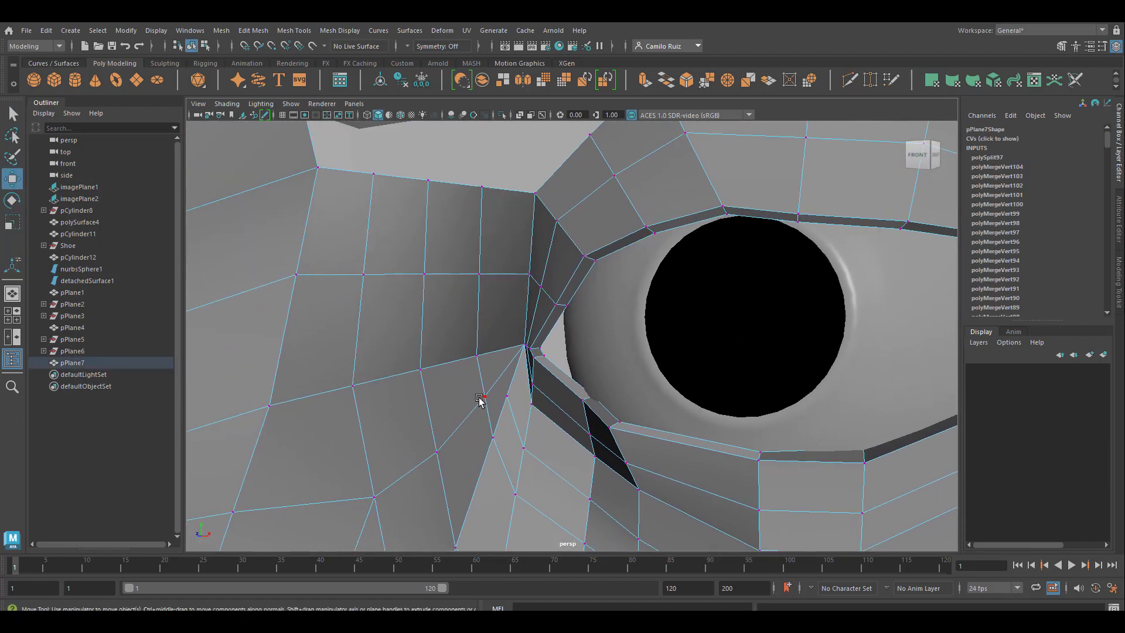
pyautogui.moveTo(506, 397); pyautogui.dragTo(520, 390)
pyautogui.scroll(-5, 544, 396)
pyautogui.moveTo(580, 422)
pyautogui.keyDown('alt'); pyautogui.mouseDown(button='middle')
pyautogui.moveTo(677, 296)
pyautogui.moveTo(547, 502)
pyautogui.mouseUp(button='middle'); pyautogui.keyUp('alt')
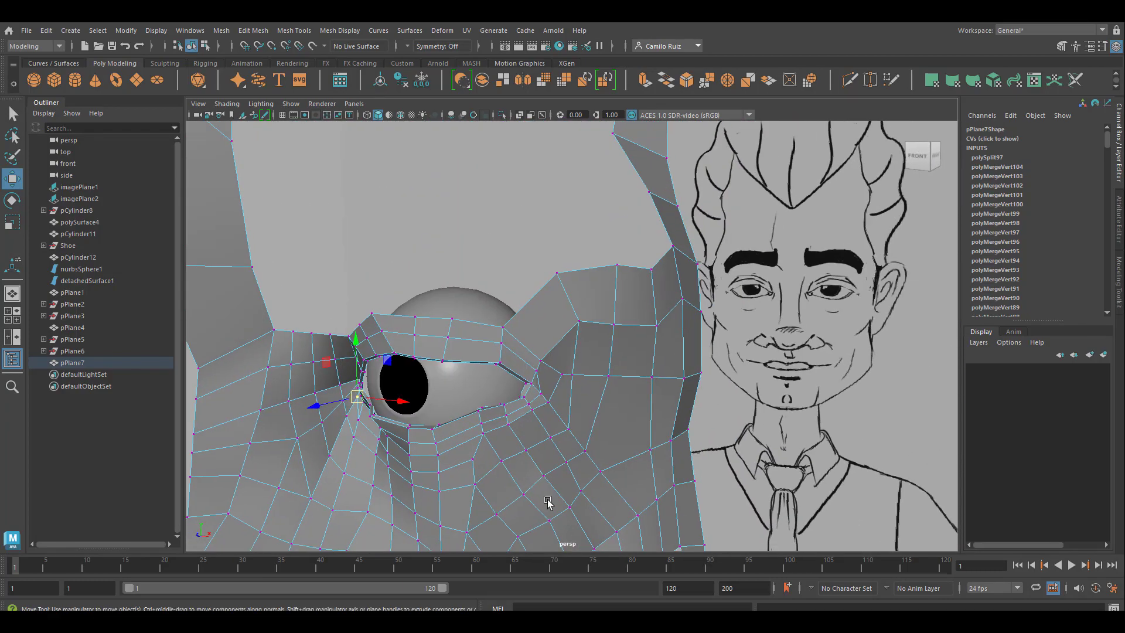
# Step: Cut an edge row with Multi-Cut from the outer eye corner across the cheek faces to the head's side border
pyautogui.keyDown('alt'); pyautogui.moveTo(547, 502); pyautogui.dragTo(530, 396); pyautogui.keyUp('alt')
pyautogui.keyDown('alt'); pyautogui.moveTo(468, 331); pyautogui.dragTo(629, 430, button='middle'); pyautogui.keyUp('alt')
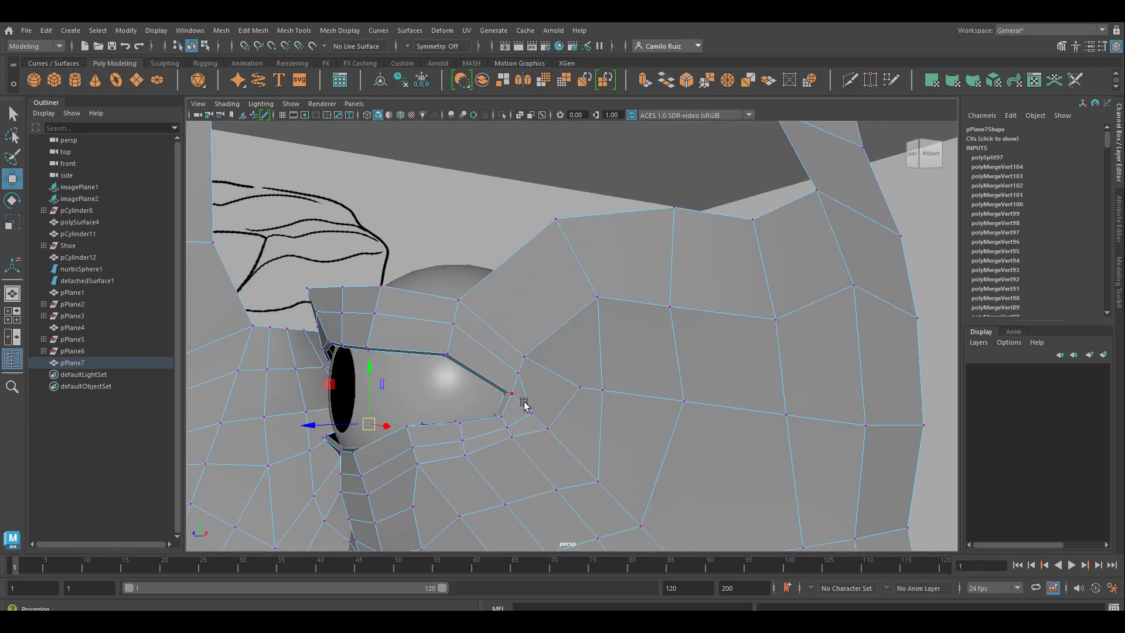
pyautogui.click(850, 80)
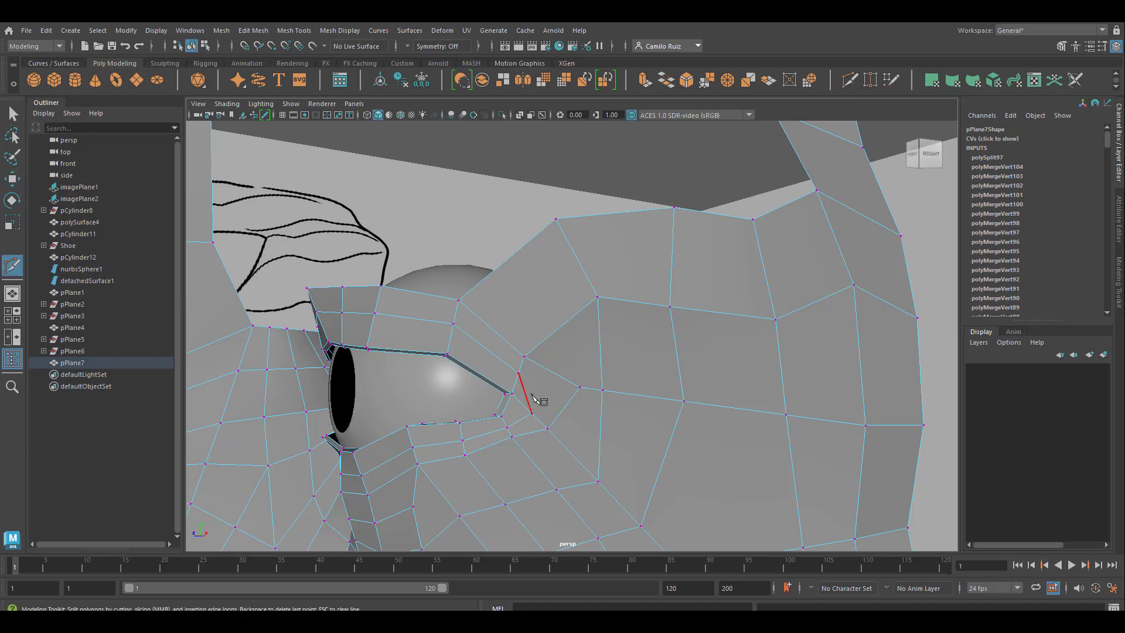
pyautogui.click(667, 458)
pyautogui.click(794, 477)
pyautogui.click(928, 478)
pyautogui.press('Return')
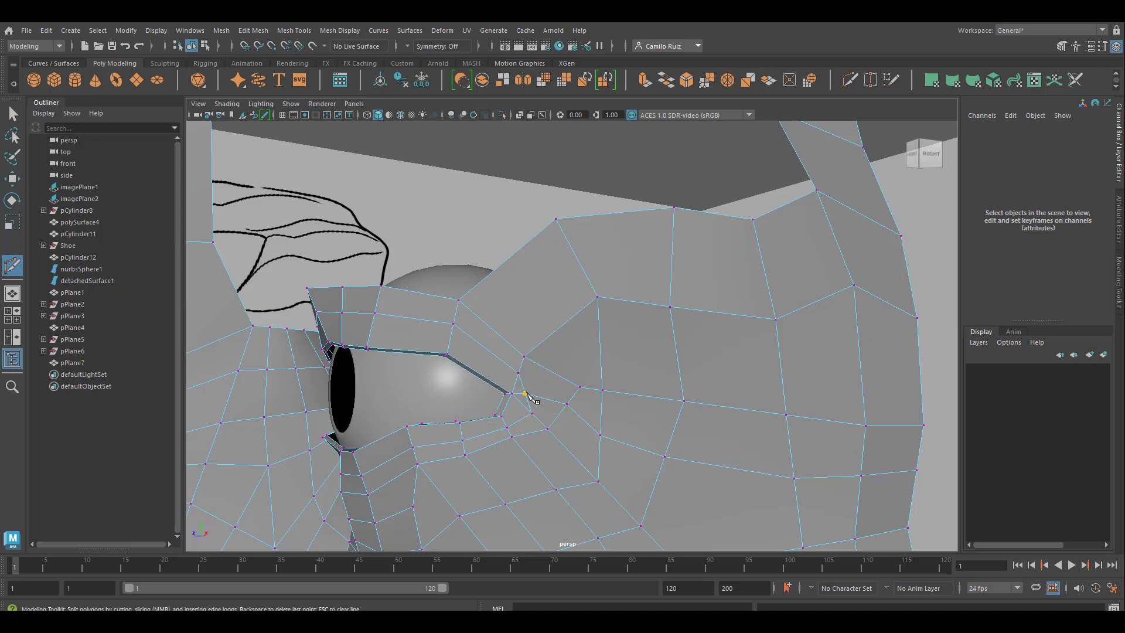
# Step: Cut a second edge row above it, fanning from the outer eye corner across the temple faces to the side border
pyautogui.click(600, 350)
pyautogui.click(676, 358)
pyautogui.click(780, 368)
pyautogui.click(921, 373)
pyautogui.press('Return')
# Step: Cut another edge row from the outer eye corner along the upper rim of the temple faces to the side outline strip
pyautogui.keyDown('alt'); pyautogui.moveTo(748, 427); pyautogui.dragTo(598, 399, button='right'); pyautogui.keyUp('alt')
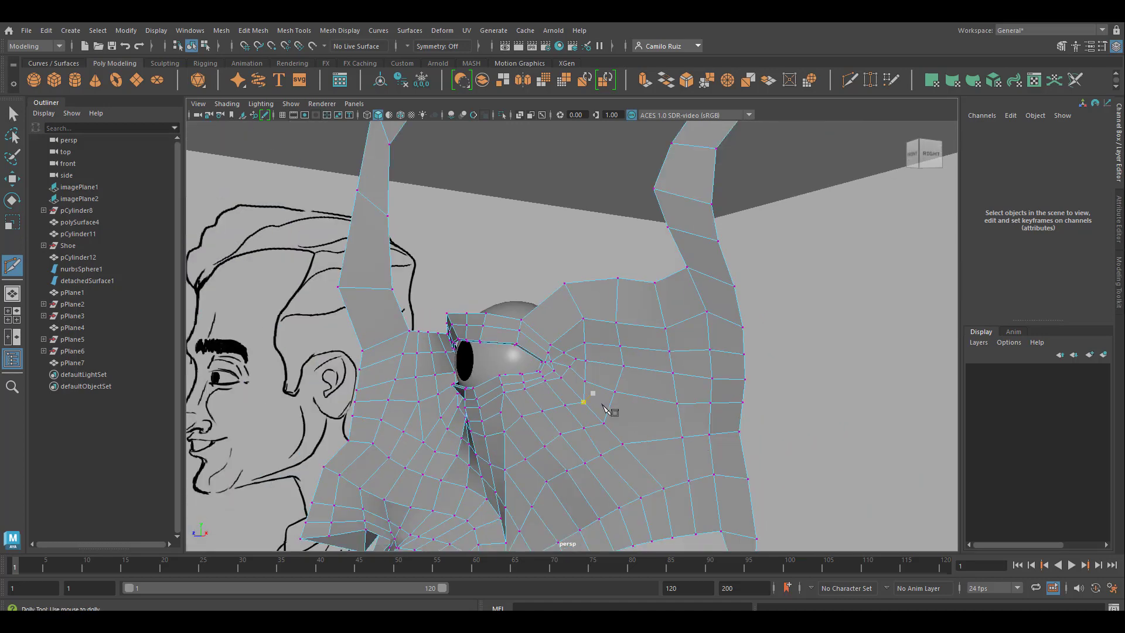
pyautogui.press('Escape')
pyautogui.keyDown('alt'); pyautogui.moveTo(589, 408); pyautogui.dragTo(611, 384); pyautogui.keyUp('alt')
pyautogui.keyDown('alt'); pyautogui.moveTo(610, 384); pyautogui.dragTo(635, 434, button='middle'); pyautogui.keyUp('alt')
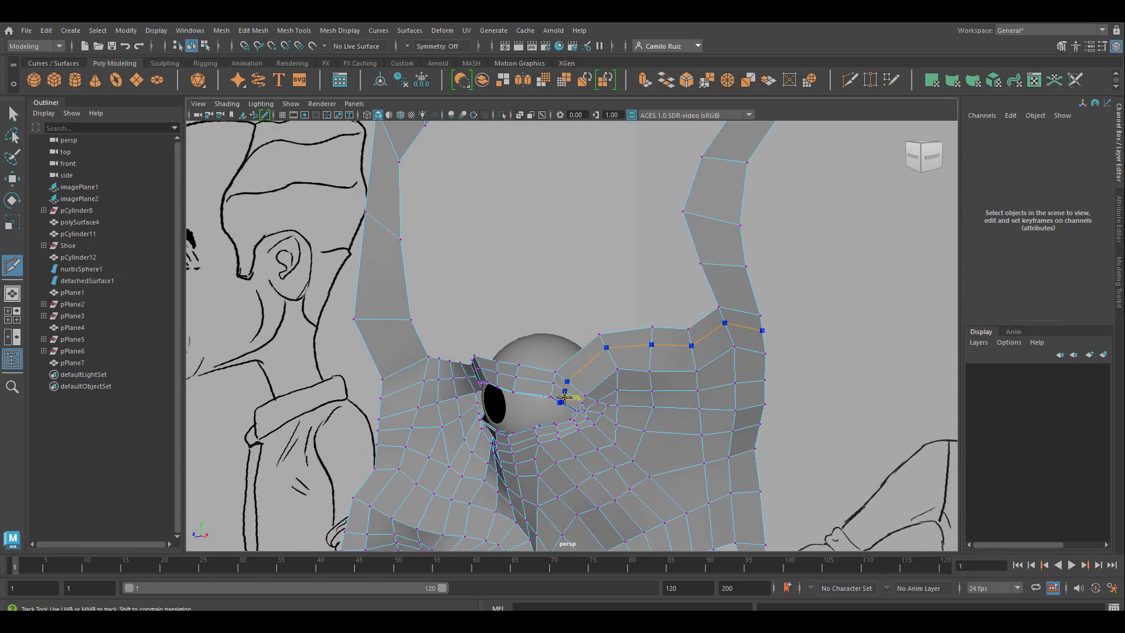
# Step: Examine the nose, mouth, cheek and jaw topology from several angles, including the open gap above the jaw strip
pyautogui.keyDown('alt'); pyautogui.moveTo(626, 396); pyautogui.dragTo(713, 346); pyautogui.keyUp('alt')
pyautogui.keyDown('alt'); pyautogui.moveTo(712, 345); pyautogui.dragTo(648, 178, button='middle'); pyautogui.keyUp('alt')
pyautogui.keyDown('alt'); pyautogui.moveTo(648, 178); pyautogui.dragTo(501, 292); pyautogui.keyUp('alt')
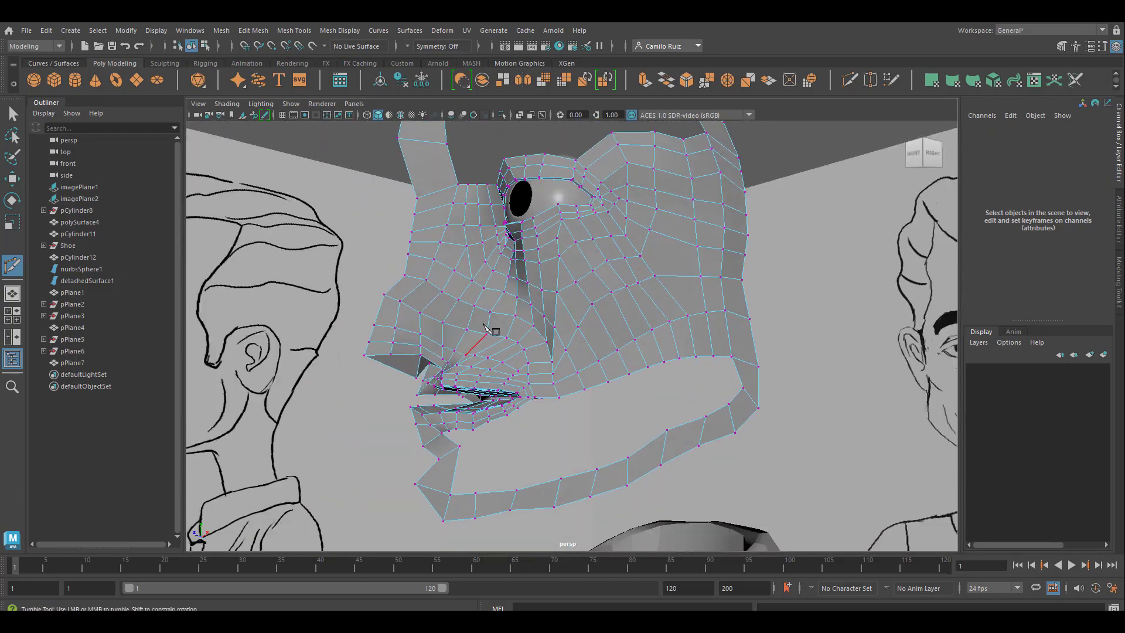
pyautogui.keyDown('alt'); pyautogui.moveTo(494, 329); pyautogui.dragTo(505, 401, button='right'); pyautogui.keyUp('alt')
pyautogui.keyDown('alt'); pyautogui.moveTo(505, 401); pyautogui.dragTo(502, 419, button='middle'); pyautogui.keyUp('alt')
pyautogui.keyDown('alt'); pyautogui.moveTo(500, 419); pyautogui.dragTo(471, 423, button='right'); pyautogui.keyUp('alt')
pyautogui.keyDown('alt'); pyautogui.moveTo(470, 422); pyautogui.dragTo(539, 288, button='middle'); pyautogui.keyUp('alt')
pyautogui.keyDown('alt'); pyautogui.moveTo(539, 289); pyautogui.dragTo(647, 285); pyautogui.keyUp('alt')
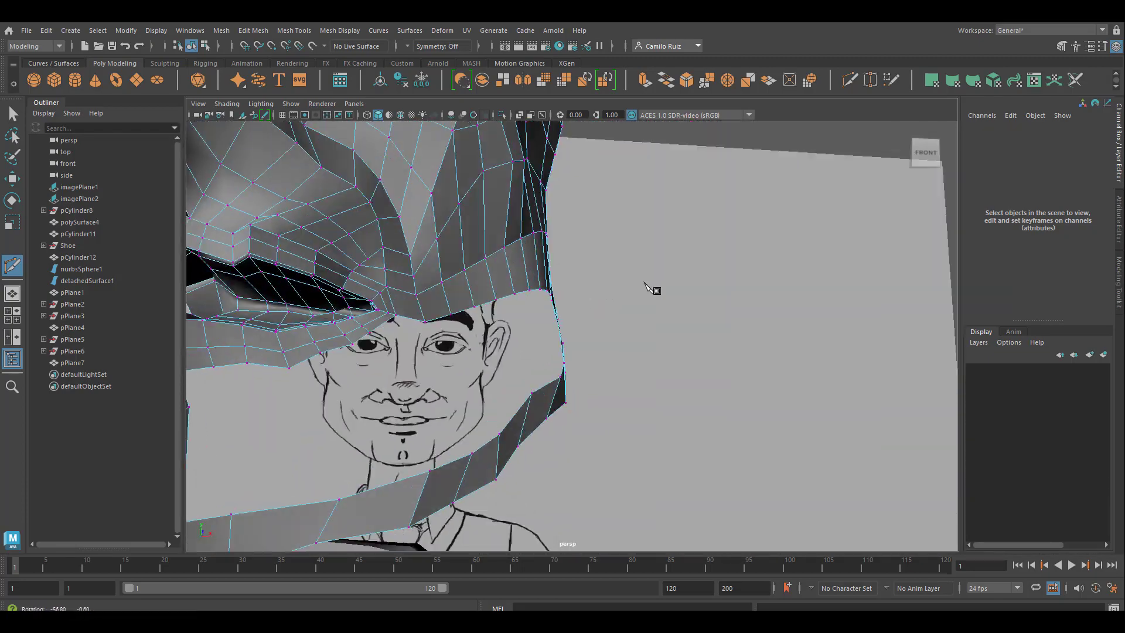
pyautogui.keyDown('alt'); pyautogui.moveTo(647, 284); pyautogui.dragTo(717, 462, button='middle'); pyautogui.keyUp('alt')
pyautogui.keyDown('alt'); pyautogui.moveTo(717, 463); pyautogui.dragTo(585, 479); pyautogui.keyUp('alt')
pyautogui.keyDown('alt'); pyautogui.moveTo(586, 479); pyautogui.dragTo(615, 404, button='right'); pyautogui.keyUp('alt')
pyautogui.keyDown('alt'); pyautogui.moveTo(615, 404); pyautogui.dragTo(656, 315); pyautogui.keyUp('alt')
pyautogui.keyDown('alt'); pyautogui.moveTo(644, 370); pyautogui.dragTo(710, 372); pyautogui.keyUp('alt')
pyautogui.keyDown('alt'); pyautogui.moveTo(710, 371); pyautogui.dragTo(650, 361, button='right'); pyautogui.keyUp('alt')
pyautogui.keyDown('alt'); pyautogui.moveTo(646, 357); pyautogui.dragTo(578, 364); pyautogui.keyUp('alt')
pyautogui.keyDown('alt'); pyautogui.moveTo(577, 364); pyautogui.dragTo(572, 375, button='right'); pyautogui.keyUp('alt')
pyautogui.keyDown('alt'); pyautogui.moveTo(561, 345); pyautogui.dragTo(559, 486, button='middle'); pyautogui.keyUp('alt')
pyautogui.keyDown('alt'); pyautogui.moveTo(559, 485); pyautogui.dragTo(540, 390, button='right'); pyautogui.keyUp('alt')
# Step: Bridge the facing inner edges of the two forehead outline strips with 5 divisions and the Blend curve type
pyautogui.click(13, 114)
pyautogui.moveTo(433, 266); pyautogui.dragTo(432, 234, button='right')
pyautogui.click(253, 30)
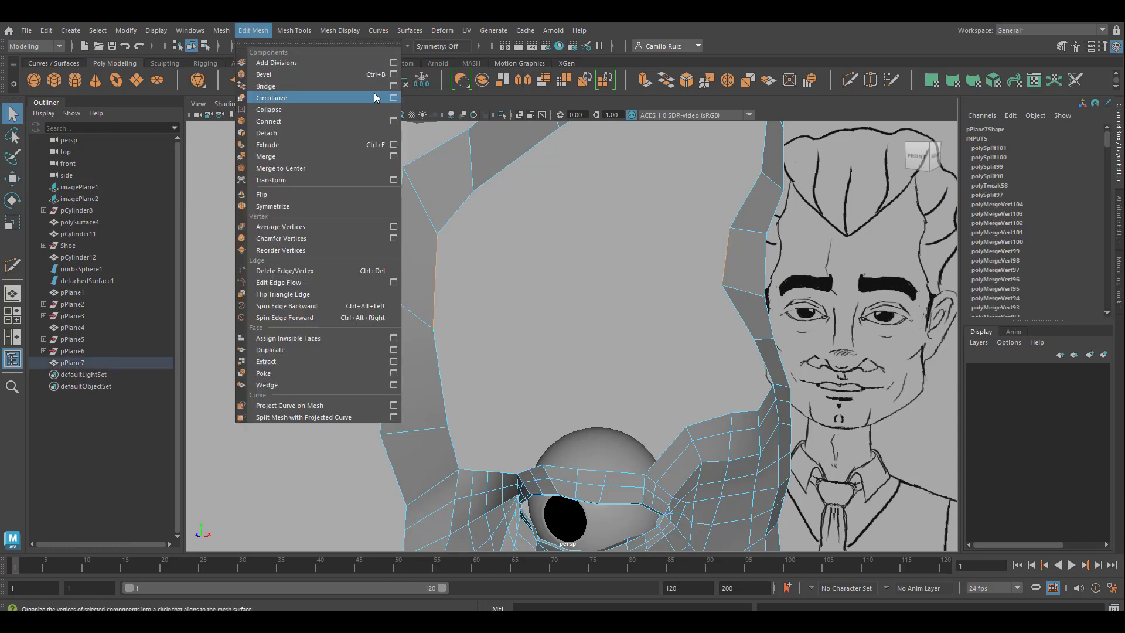
pyautogui.click(338, 92)
pyautogui.moveTo(804, 407); pyautogui.dragTo(874, 412)
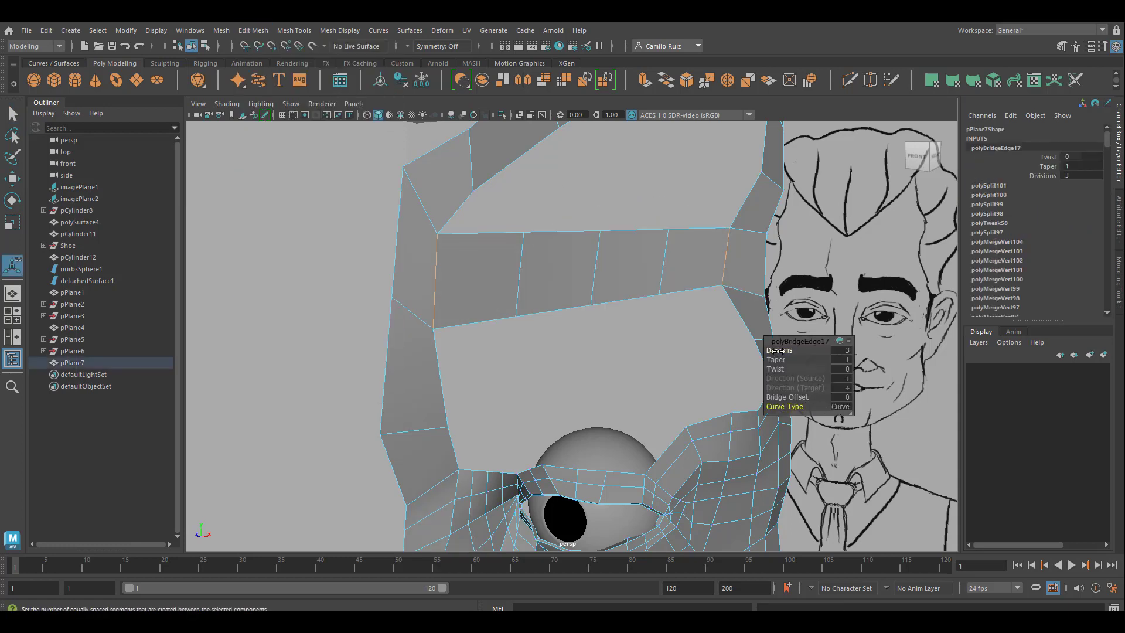
pyautogui.moveTo(779, 350); pyautogui.dragTo(412, 422)
pyautogui.moveTo(788, 407); pyautogui.dragTo(373, 291)
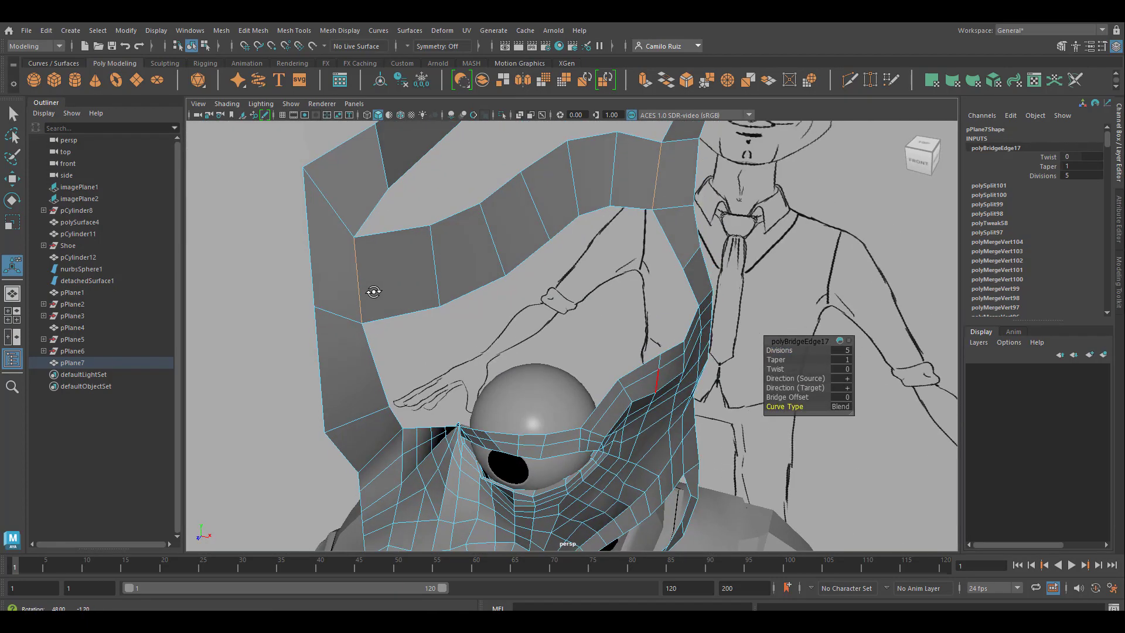
# Step: Move the edges of the new forehead bridge one by one so the strip follows a rounder forehead curve
pyautogui.click(432, 255)
pyautogui.press('w')
pyautogui.keyDown('alt'); pyautogui.moveTo(433, 256); pyautogui.dragTo(557, 246); pyautogui.keyUp('alt')
pyautogui.click(476, 252)
pyautogui.click(518, 195)
pyautogui.moveTo(557, 189); pyautogui.dragTo(594, 197)
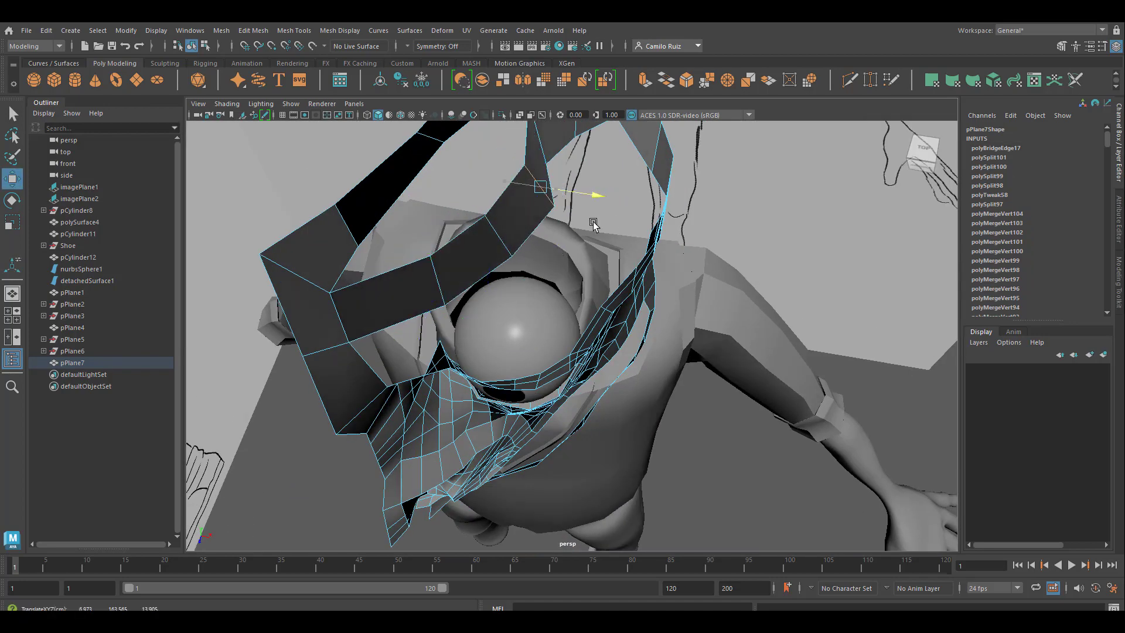
pyautogui.moveTo(499, 433)
pyautogui.keyDown('alt'); pyautogui.mouseDown()
pyautogui.moveTo(556, 464)
pyautogui.moveTo(496, 431)
pyautogui.mouseUp(); pyautogui.keyUp('alt')
pyautogui.click(497, 331)
pyautogui.moveTo(547, 335); pyautogui.dragTo(588, 374)
pyautogui.click(535, 283)
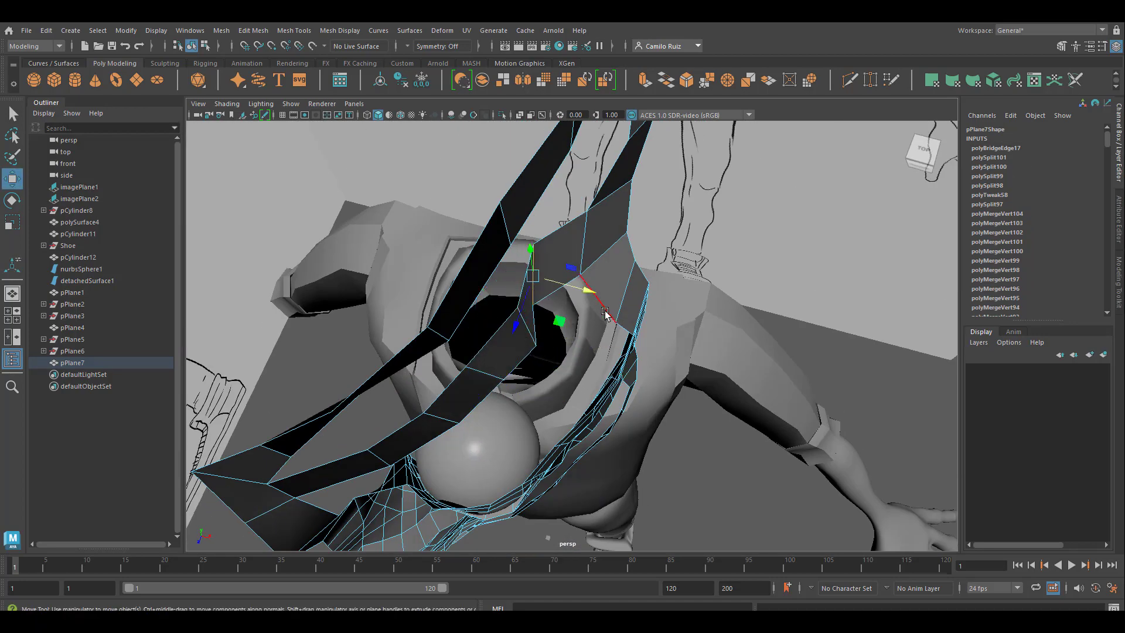
# Step: Select the border loop between the forehead bridge and the upper eyelid and close it with Fill Hole
pyautogui.moveTo(590, 293); pyautogui.dragTo(499, 479)
pyautogui.keyDown('alt'); pyautogui.moveTo(499, 479); pyautogui.dragTo(512, 339, button='middle'); pyautogui.keyUp('alt')
pyautogui.scroll(4, 508, 345)
pyautogui.keyDown('alt'); pyautogui.moveTo(501, 352); pyautogui.dragTo(457, 323); pyautogui.keyUp('alt')
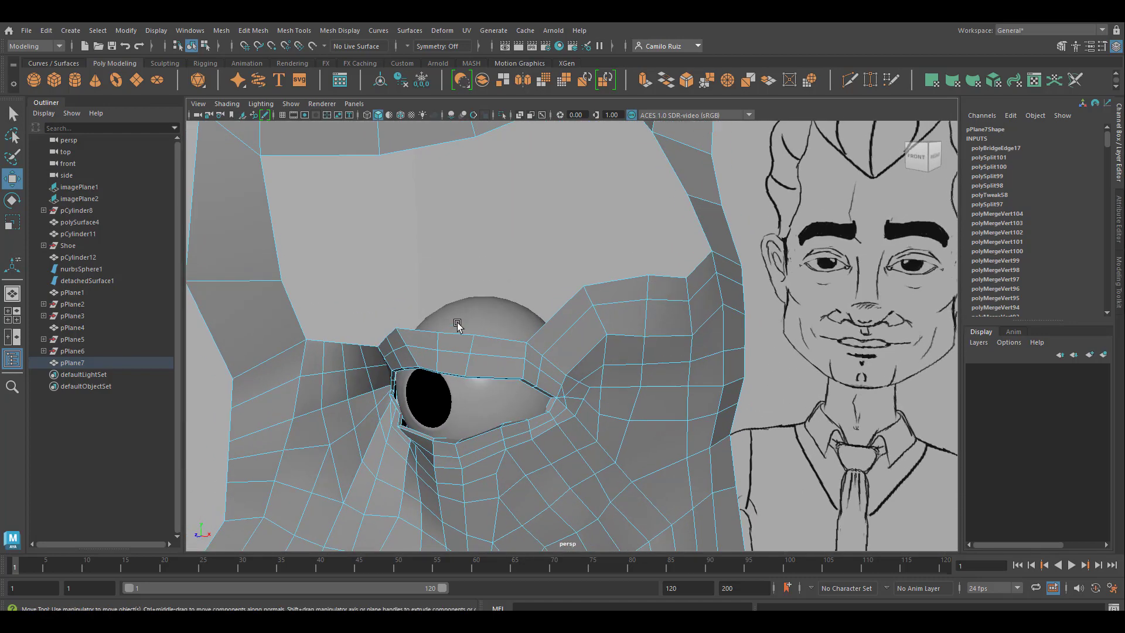
pyautogui.moveTo(285, 295); pyautogui.dragTo(283, 252, button='right')
pyautogui.doubleClick(271, 239)
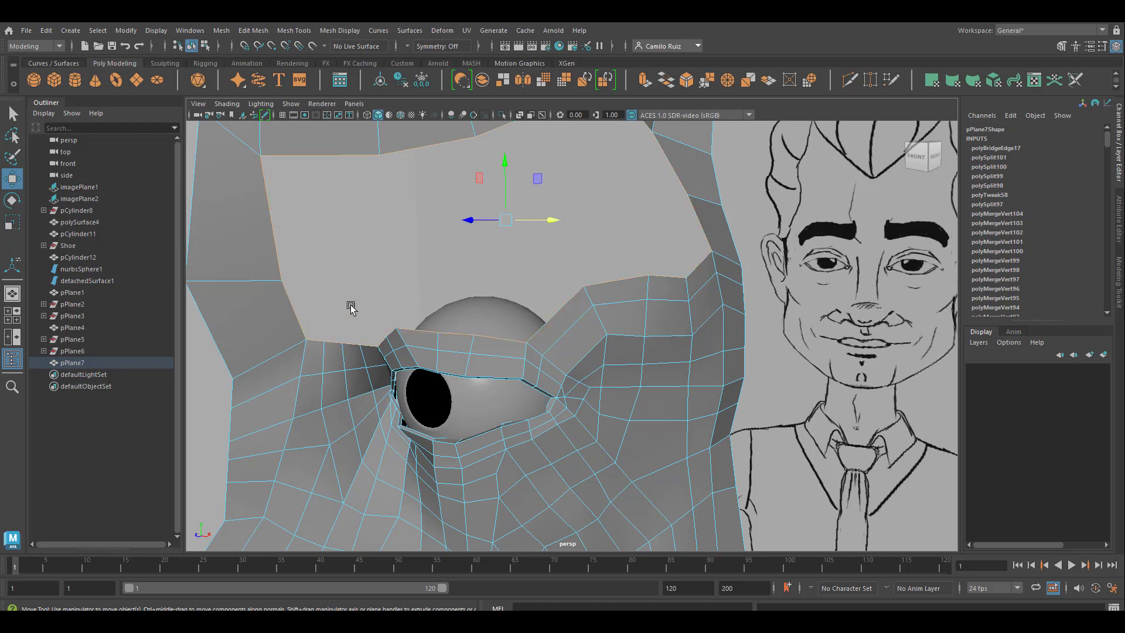
pyautogui.keyDown('alt'); pyautogui.moveTo(368, 284); pyautogui.dragTo(445, 372, button='middle'); pyautogui.keyUp('alt')
pyautogui.click(231, 30)
pyautogui.click(266, 117)
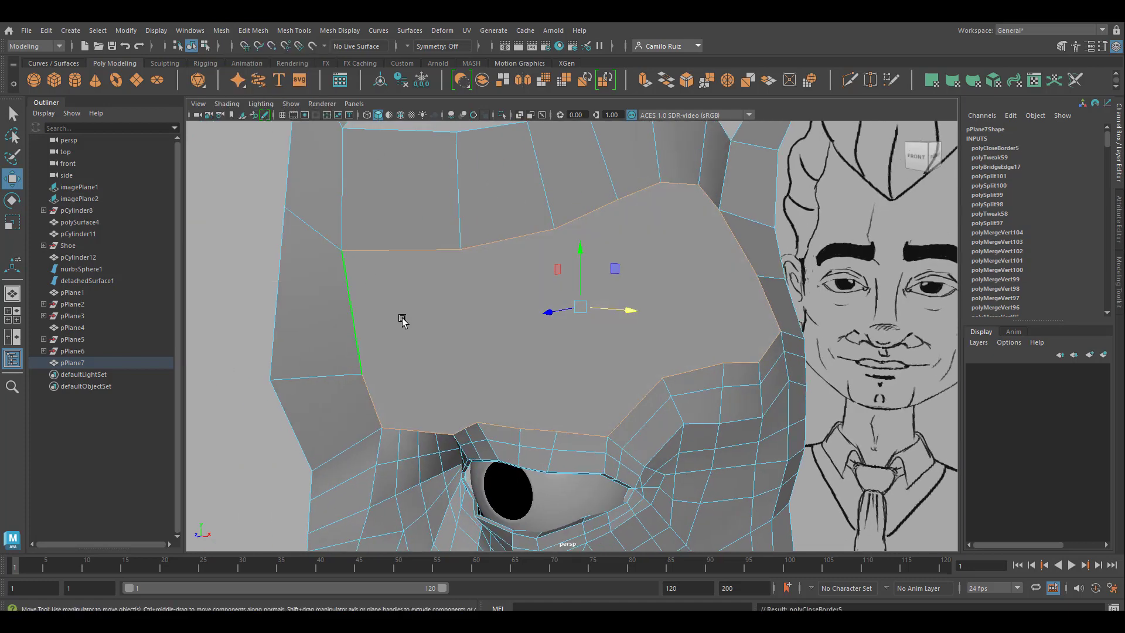
# Step: Cut one crosswise edge with Multi-Cut through the filled forehead face, from the center outline strip to the temple side
pyautogui.scroll(2, 492, 450)
pyautogui.keyDown('alt'); pyautogui.moveTo(492, 450); pyautogui.dragTo(492, 322, button='middle'); pyautogui.keyUp('alt')
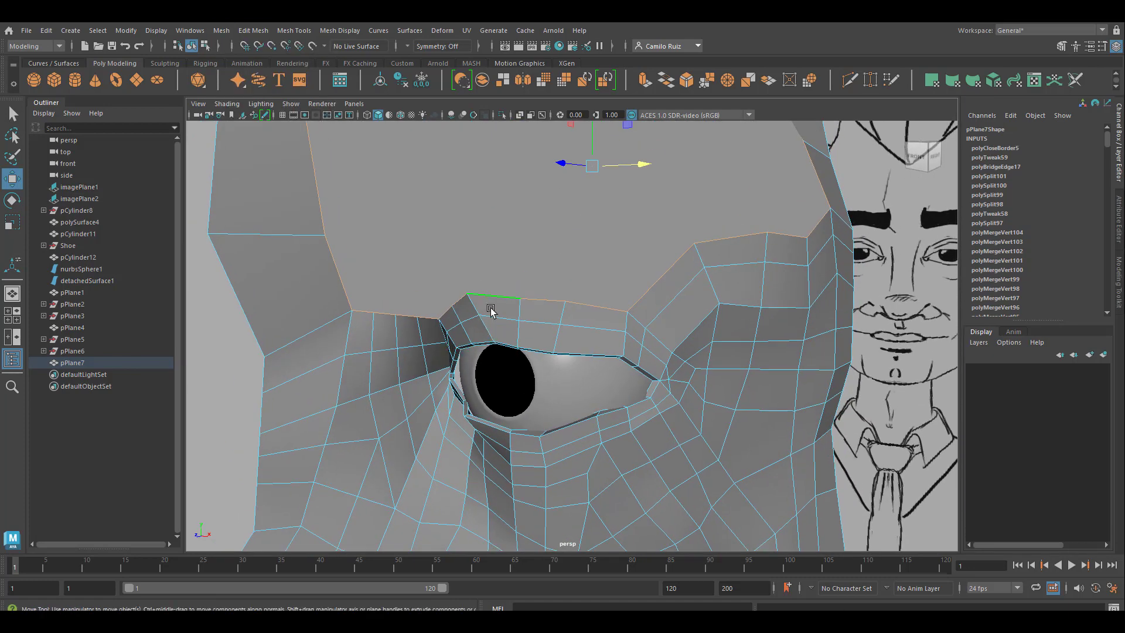
pyautogui.scroll(-3, 491, 309)
pyautogui.keyDown('alt'); pyautogui.moveTo(498, 246); pyautogui.dragTo(515, 336, button='middle'); pyautogui.keyUp('alt')
pyautogui.click(848, 80)
pyautogui.click(449, 406)
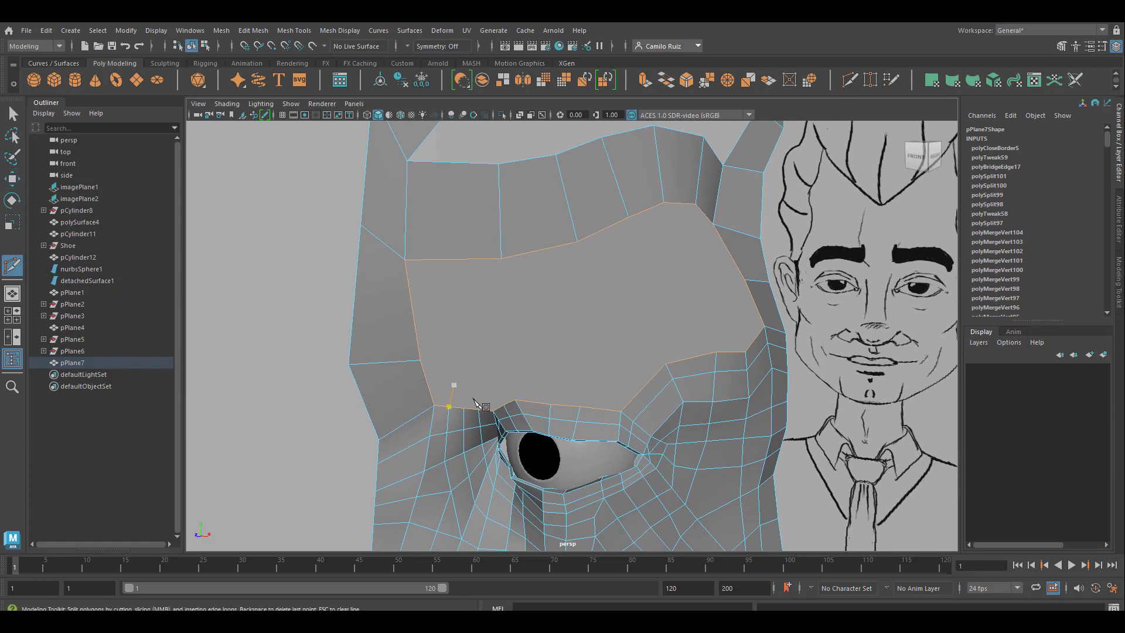
pyautogui.click(749, 280)
pyautogui.rightClick(753, 278)
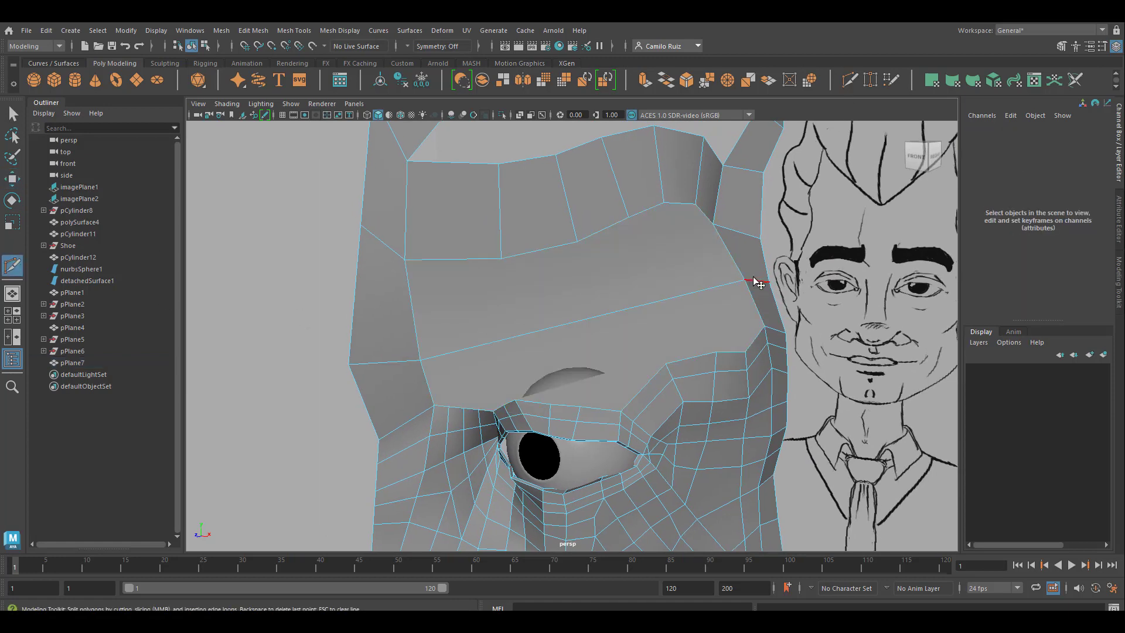
# Step: Cut vertical edge rows from the forehead bridge's lower vertices down through the filled area to the eyelid and temple borders
pyautogui.click(500, 258)
pyautogui.click(514, 401)
pyautogui.rightClick(514, 400)
pyautogui.click(665, 363)
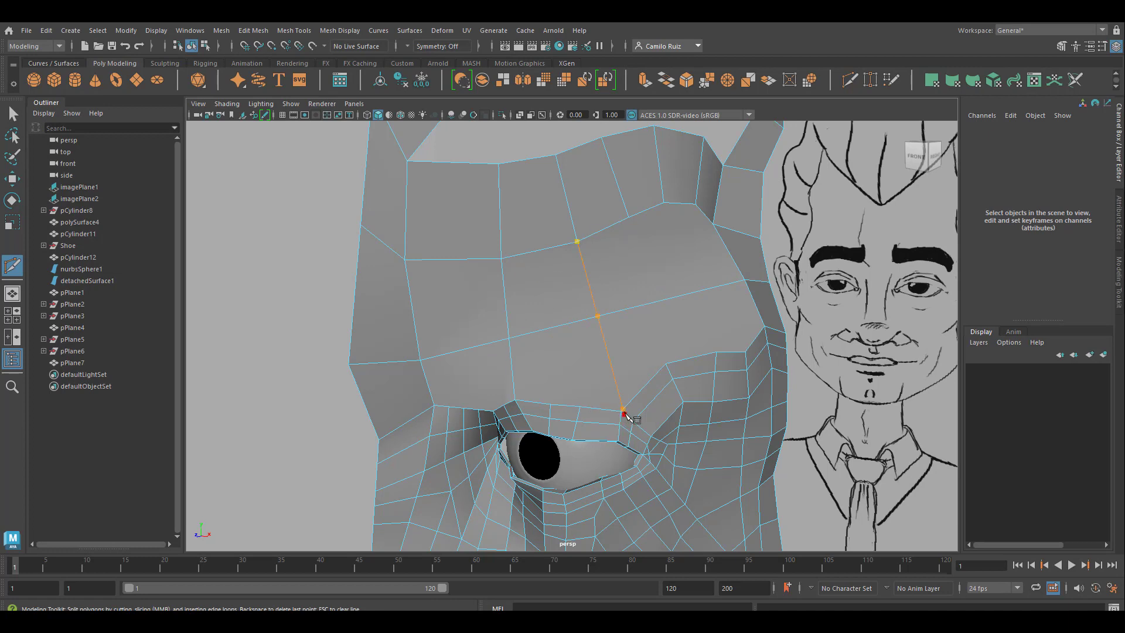
pyautogui.click(745, 351)
pyautogui.click(695, 204)
pyautogui.rightClick(695, 204)
pyautogui.click(722, 285)
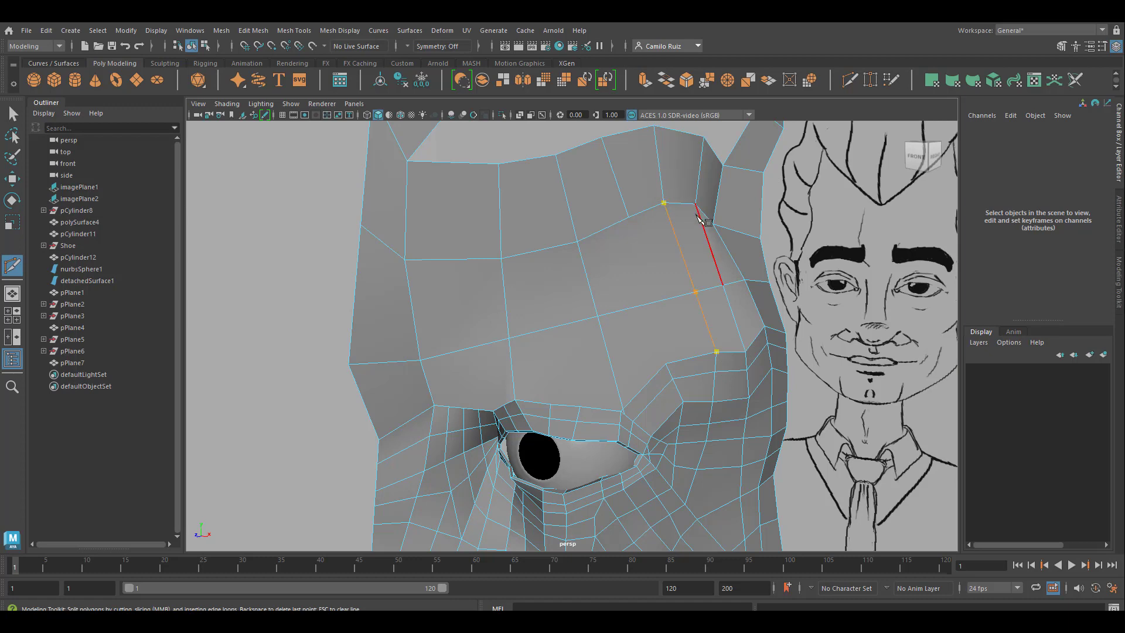
pyautogui.click(628, 217)
# Step: Recut the forehead edge onto the upper eyelid's outer corner vertex and remove the stray vertex beside it
pyautogui.keyDown('alt'); pyautogui.moveTo(549, 436); pyautogui.dragTo(682, 496, button='right'); pyautogui.keyUp('alt')
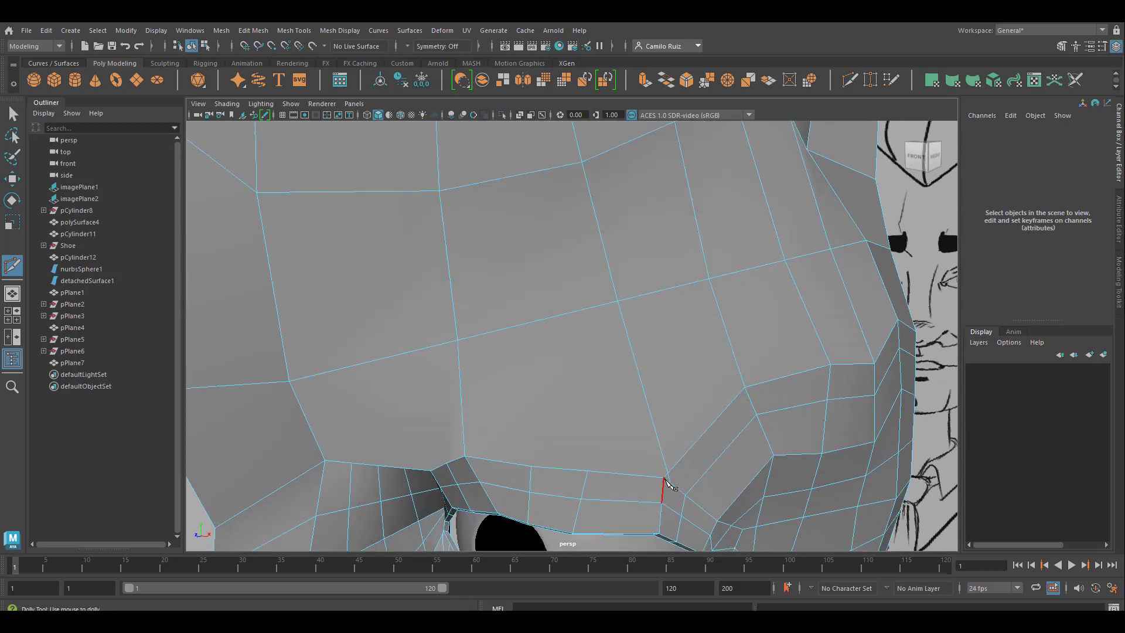
pyautogui.click(664, 478)
pyautogui.click(617, 301)
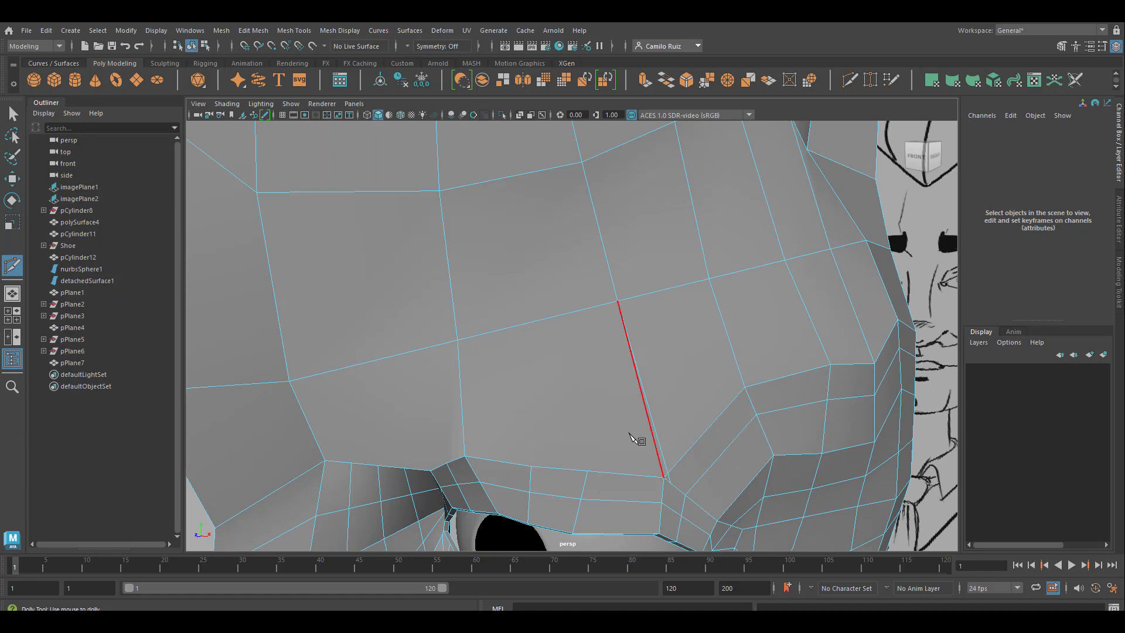
pyautogui.press('q')
pyautogui.moveTo(662, 283); pyautogui.dragTo(604, 285, button='right')
pyautogui.click(660, 447)
pyautogui.click(660, 473)
# Step: Cut an edge row from the center outline above the nose bridge to the inner side of the upper eyelid strip
pyautogui.moveTo(617, 386); pyautogui.dragTo(700, 492)
pyautogui.scroll(-2, 604, 355)
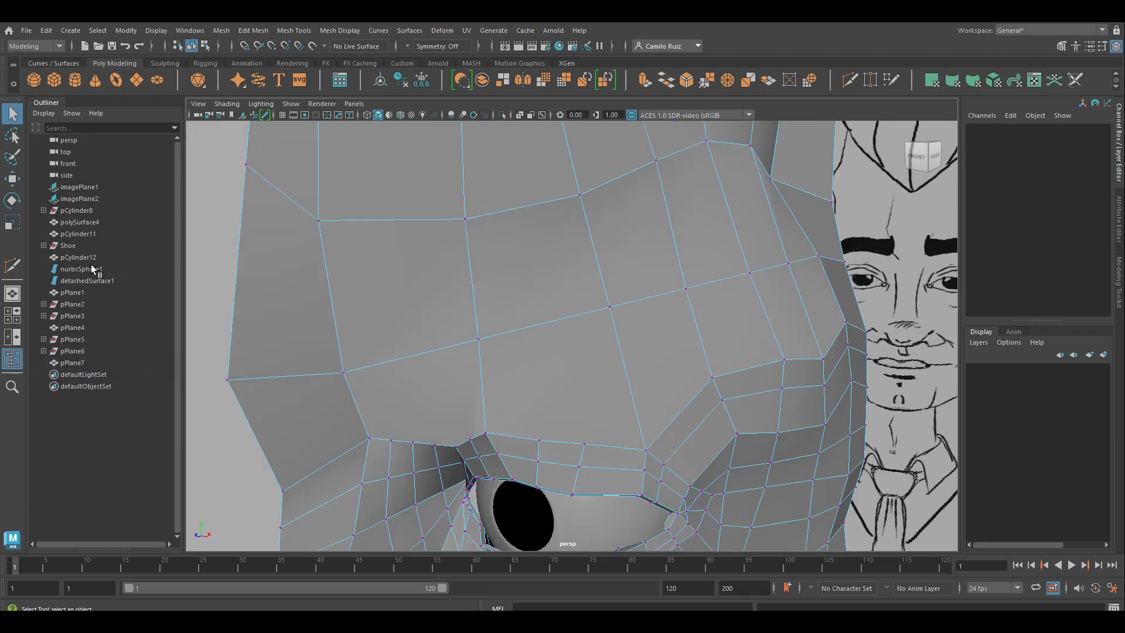
pyautogui.click(843, 83)
pyautogui.keyDown('alt'); pyautogui.moveTo(666, 396); pyautogui.dragTo(696, 338, button='middle'); pyautogui.keyUp('alt')
pyautogui.keyDown('alt'); pyautogui.moveTo(709, 472); pyautogui.dragTo(715, 428, button='middle'); pyautogui.keyUp('alt')
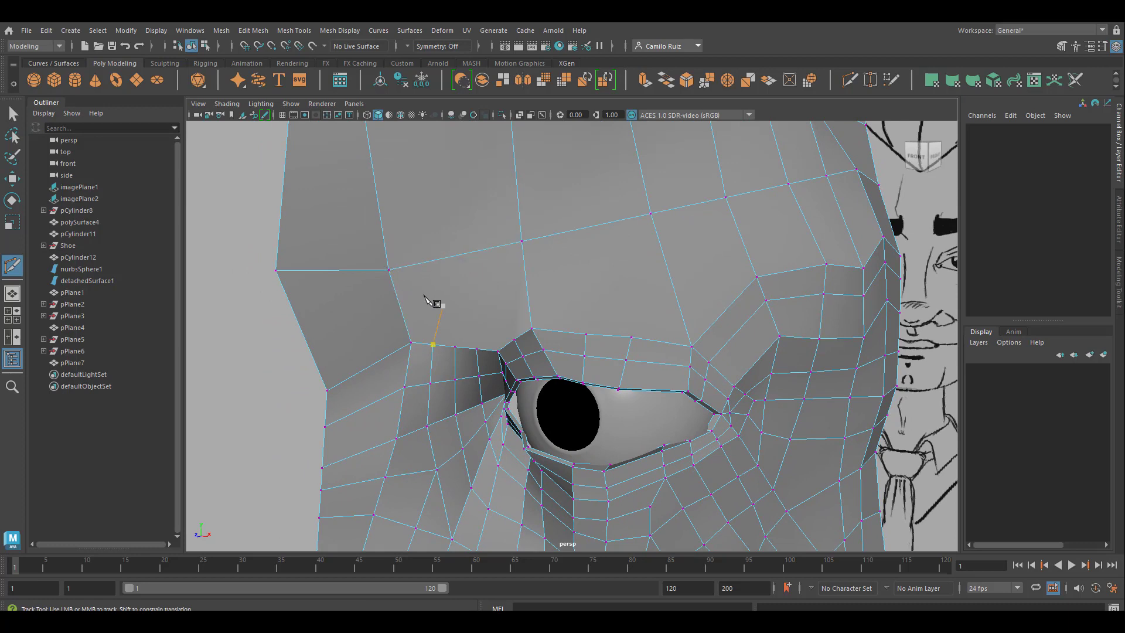
pyautogui.keyDown('alt'); pyautogui.moveTo(514, 345); pyautogui.dragTo(547, 346, button='middle'); pyautogui.keyUp('alt')
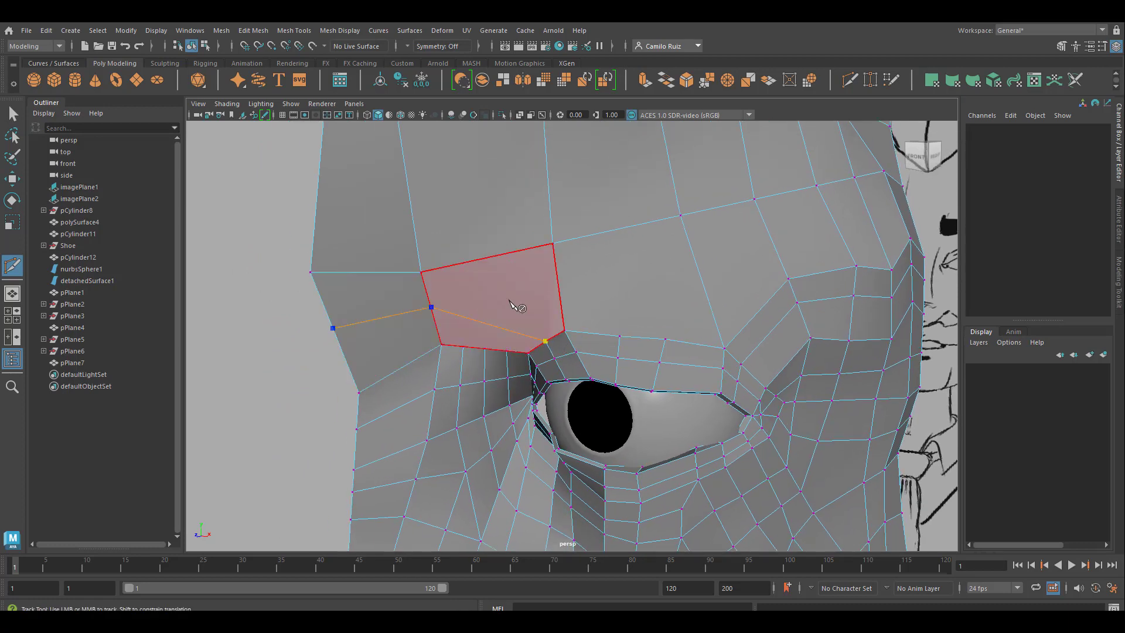
pyautogui.keyDown('alt'); pyautogui.moveTo(515, 308); pyautogui.dragTo(463, 364, button='right'); pyautogui.keyUp('alt')
# Step: Cut an edge row just above the upper eyelid strip, from the nose bridge border around to the outer eye side
pyautogui.click(474, 357)
pyautogui.click(490, 331)
pyautogui.click(555, 297)
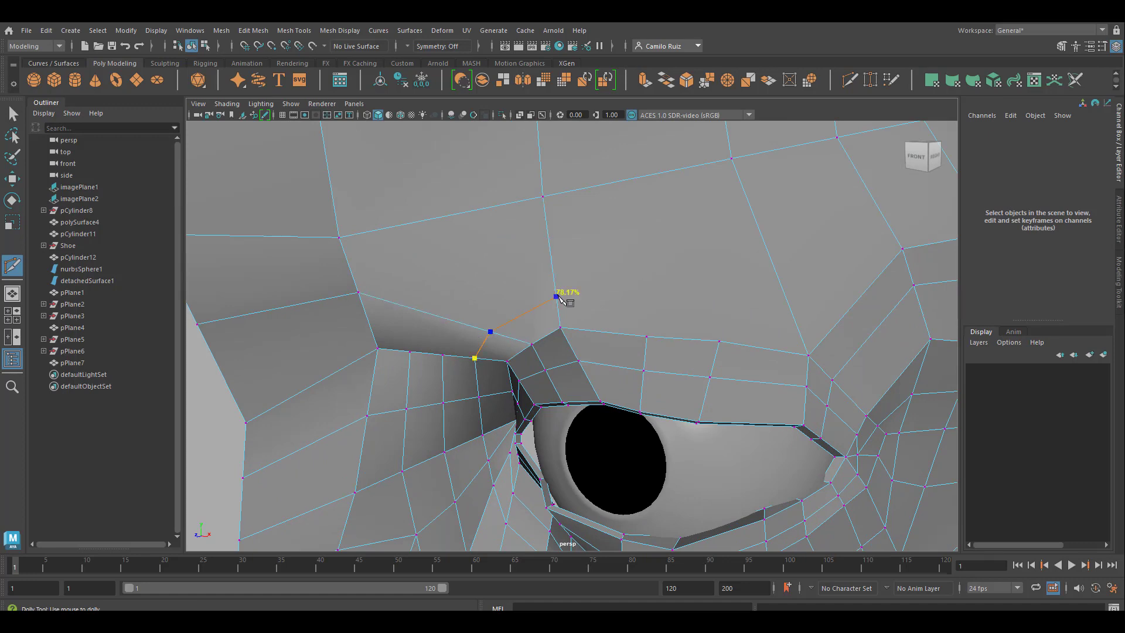
pyautogui.click(792, 312)
pyautogui.click(833, 328)
pyautogui.click(861, 346)
pyautogui.keyDown('alt'); pyautogui.moveTo(912, 364); pyautogui.dragTo(732, 376, button='middle'); pyautogui.keyUp('alt')
pyautogui.keyDown('alt'); pyautogui.moveTo(732, 376); pyautogui.dragTo(713, 370); pyautogui.keyUp('alt')
pyautogui.rightClick(713, 370)
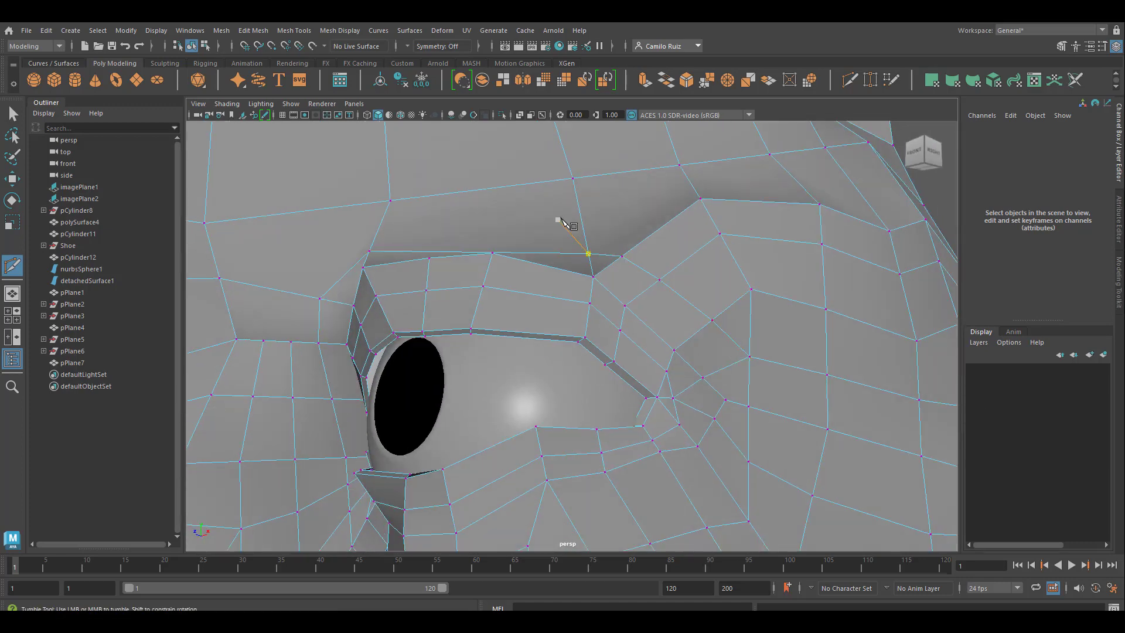
# Step: Cut an edge row from the upper eyelid's inner vertical edge up into the forehead and across to the center outline
pyautogui.keyDown('alt'); pyautogui.moveTo(557, 218); pyautogui.dragTo(636, 355); pyautogui.keyUp('alt')
pyautogui.keyDown('alt'); pyautogui.moveTo(637, 354); pyautogui.dragTo(565, 382, button='right'); pyautogui.keyUp('alt')
pyautogui.keyDown('alt'); pyautogui.moveTo(565, 381); pyautogui.dragTo(542, 381); pyautogui.keyUp('alt')
pyautogui.keyDown('alt'); pyautogui.moveTo(542, 381); pyautogui.dragTo(626, 402, button='middle'); pyautogui.keyUp('alt')
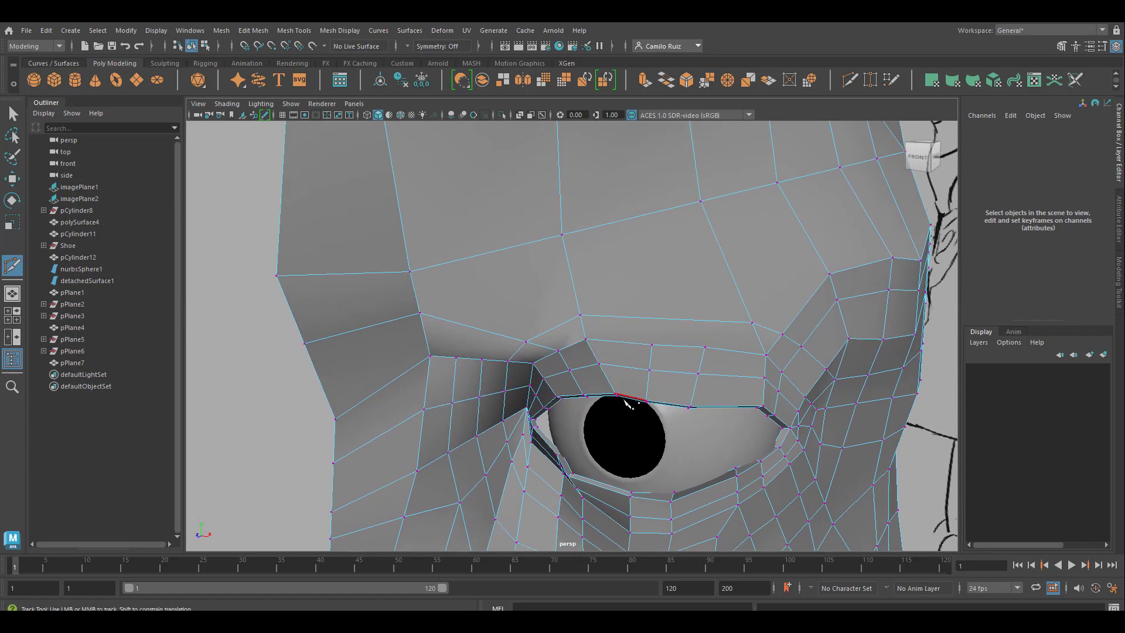
pyautogui.click(568, 262)
pyautogui.click(512, 246)
pyautogui.click(284, 190)
pyautogui.rightClick(313, 195)
# Step: Cut a parallel edge row from the eyelid's next vertical edge up through the forehead and across to the center outline
pyautogui.scroll(-2, 551, 284)
pyautogui.keyDown('alt'); pyautogui.moveTo(576, 297); pyautogui.dragTo(525, 276, button='middle'); pyautogui.keyUp('alt')
pyautogui.scroll(2, 634, 332)
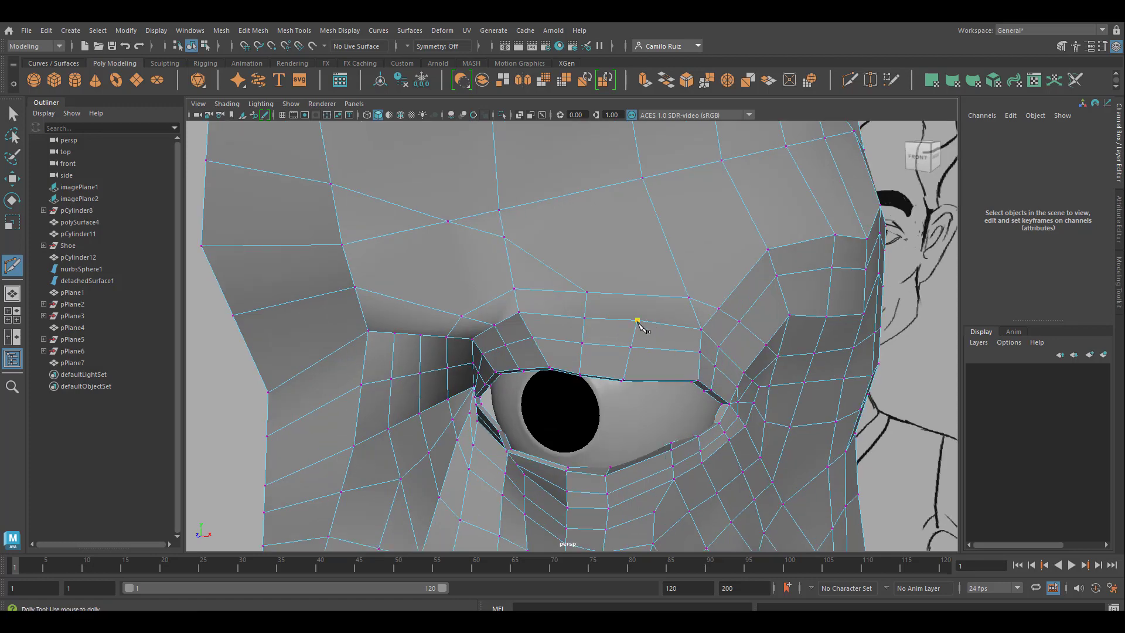
pyautogui.click(640, 295)
pyautogui.click(583, 192)
pyautogui.keyDown('alt'); pyautogui.moveTo(584, 194); pyautogui.dragTo(617, 333, button='middle'); pyautogui.keyUp('alt')
pyautogui.scroll(-3, 615, 331)
pyautogui.click(560, 316)
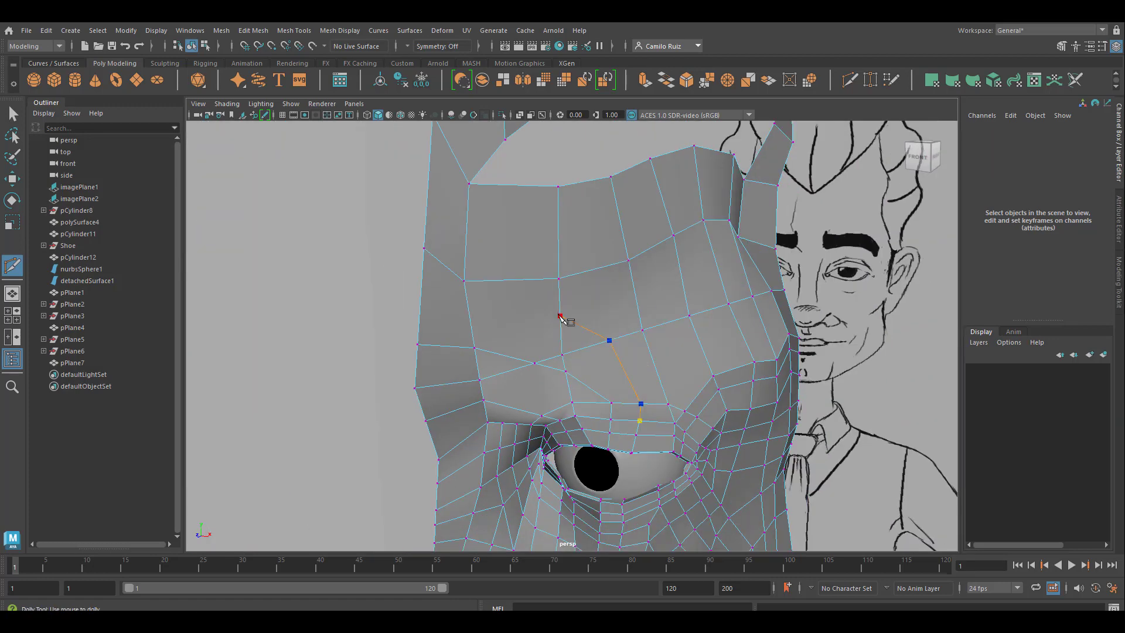
pyautogui.click(468, 311)
pyautogui.click(420, 301)
pyautogui.rightClick(594, 313)
# Step: Cut two short vertical edge rows from the nose bridge vertices up to the crosswise edge of the lower forehead
pyautogui.scroll(-3, 609, 363)
pyautogui.moveTo(612, 417)
pyautogui.keyDown('alt'); pyautogui.mouseDown(button='middle')
pyautogui.moveTo(633, 387)
pyautogui.moveTo(631, 412)
pyautogui.mouseUp(button='middle'); pyautogui.keyUp('alt')
pyautogui.scroll(4, 630, 411)
pyautogui.keyDown('alt'); pyautogui.moveTo(633, 414); pyautogui.dragTo(535, 412); pyautogui.keyUp('alt')
pyautogui.click(533, 408)
pyautogui.click(556, 327)
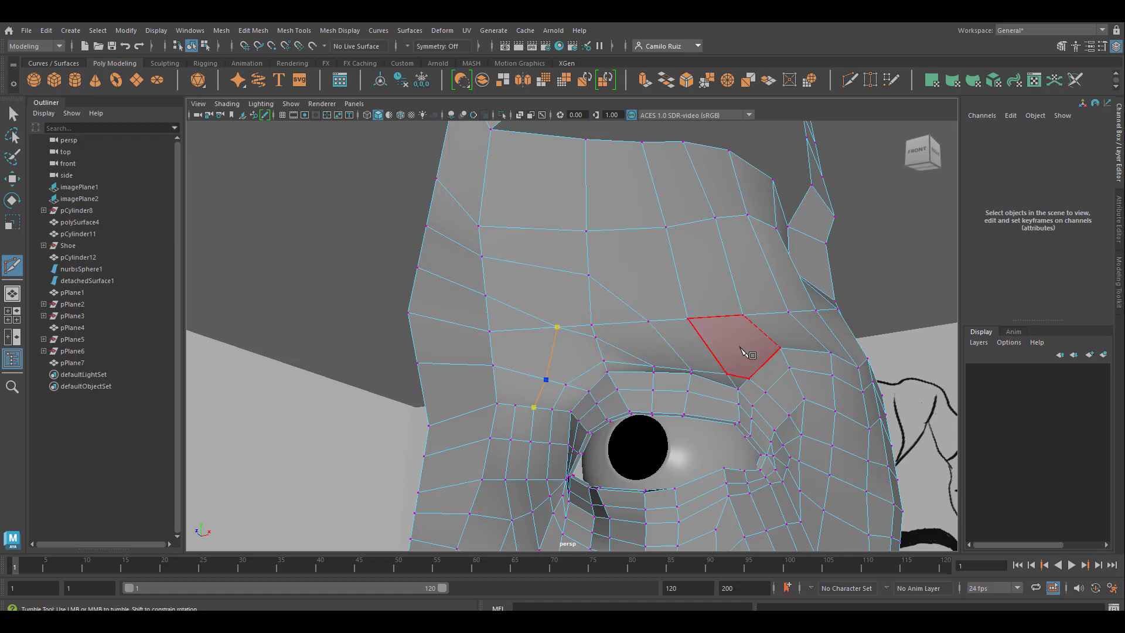
pyautogui.press('Return')
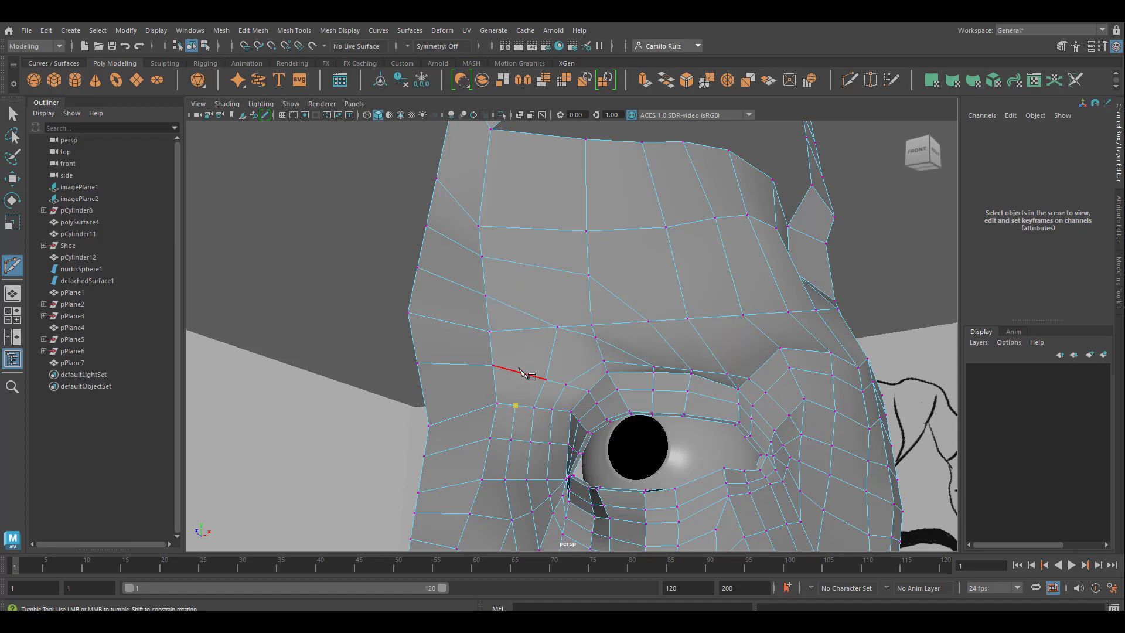
pyautogui.click(517, 330)
# Step: Cut a diagonal edge from the inner forehead row's corner vertex to the midpoint of the edge below, and leave Multi-Cut
pyautogui.scroll(10, 617, 421)
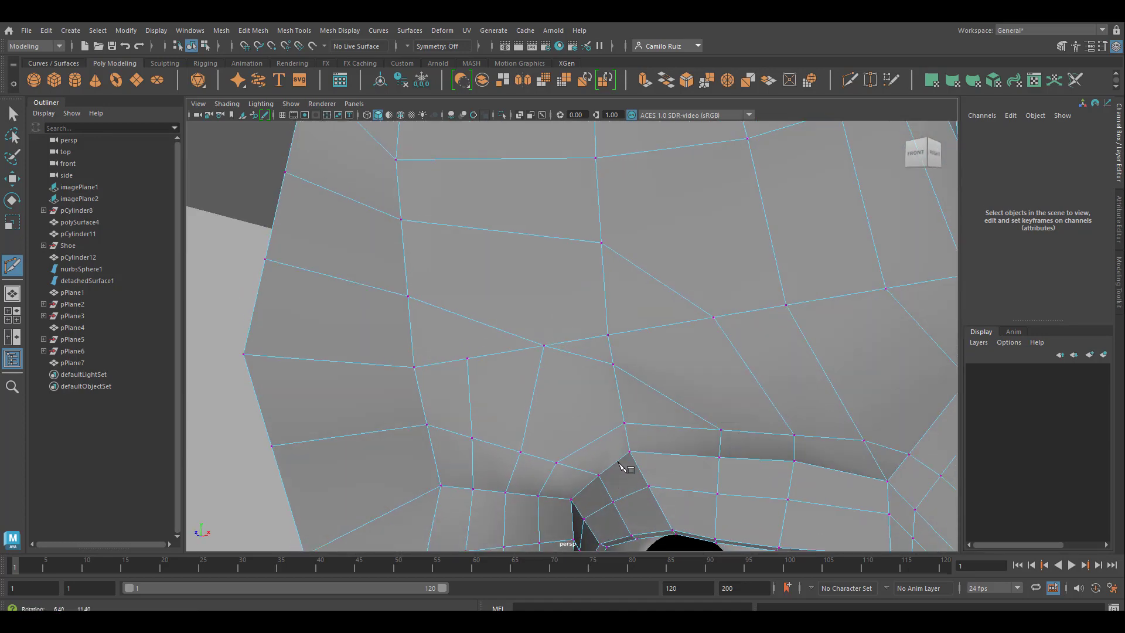
pyautogui.keyDown('alt'); pyautogui.moveTo(618, 462); pyautogui.dragTo(624, 463); pyautogui.keyUp('alt')
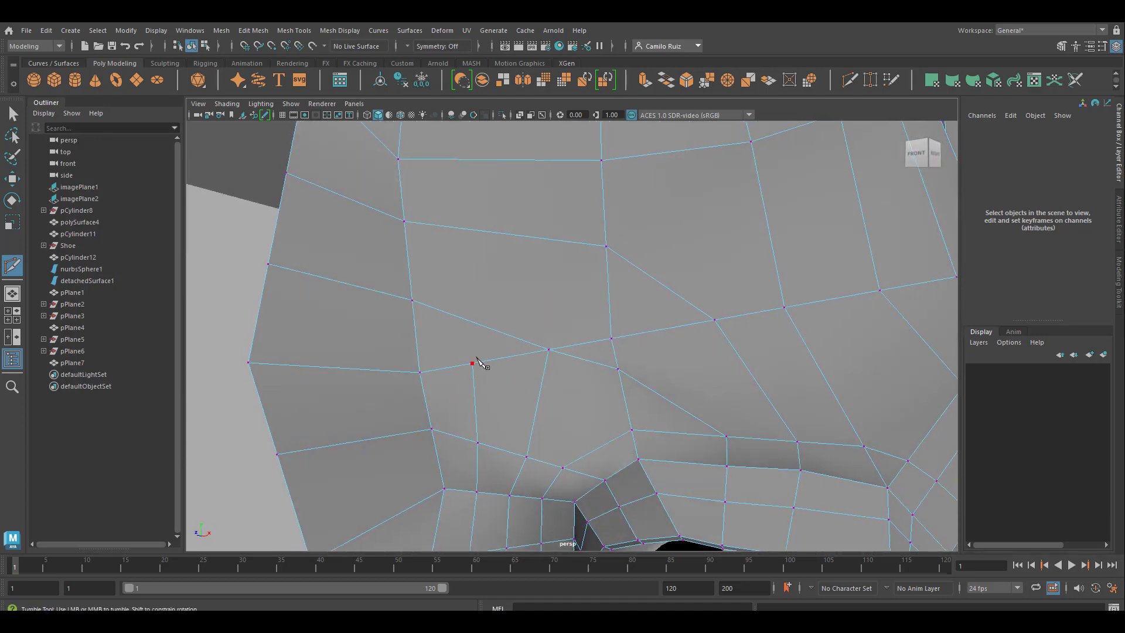
pyautogui.click(606, 246)
pyautogui.click(494, 329)
pyautogui.press('q')
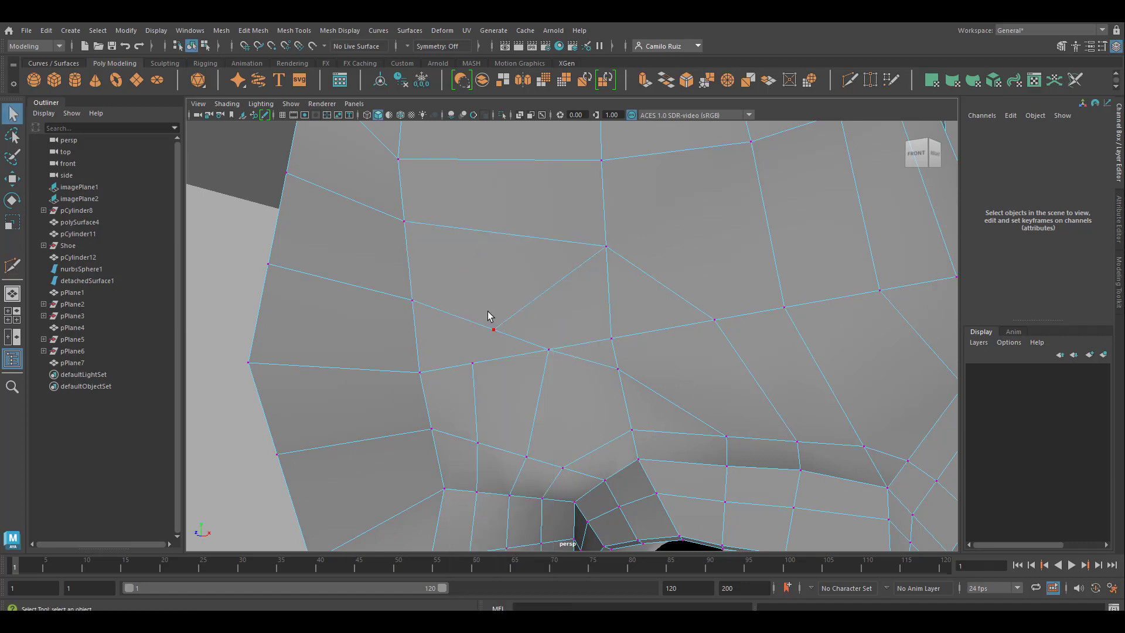
# Step: Reposition three inner forehead vertices: the diagonal's end vertex up and outward, the corner vertex up, and the one below slightly outward
pyautogui.click(493, 329)
pyautogui.press('w')
pyautogui.moveTo(494, 329); pyautogui.dragTo(526, 290)
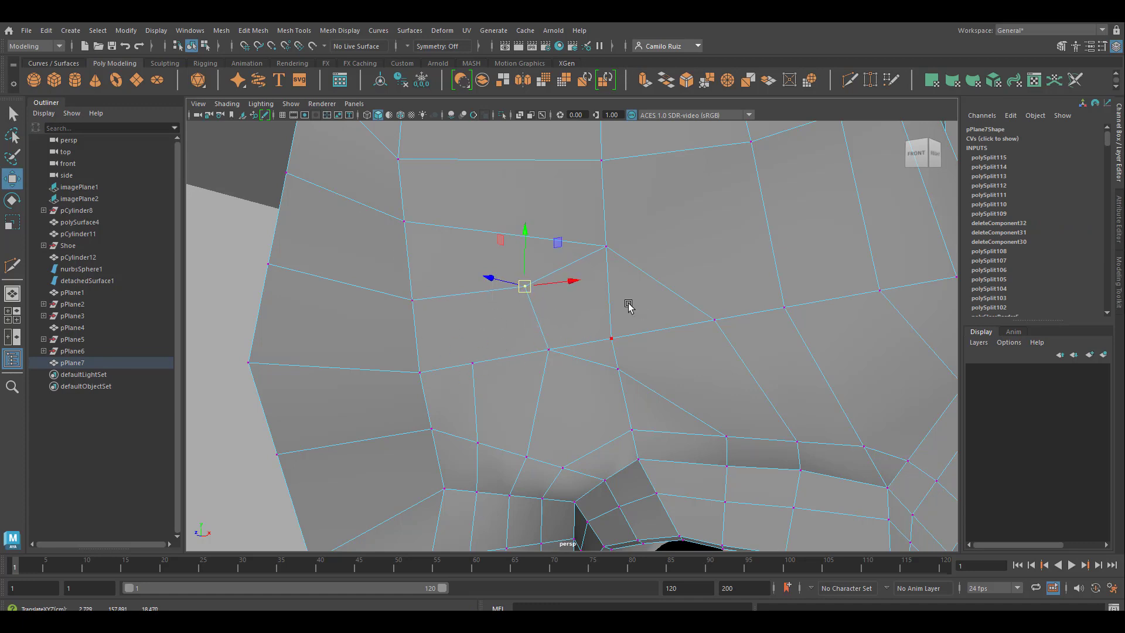
pyautogui.click(607, 246)
pyautogui.moveTo(603, 215); pyautogui.dragTo(600, 195)
pyautogui.click(611, 338)
pyautogui.moveTo(584, 334); pyautogui.dragTo(592, 335)
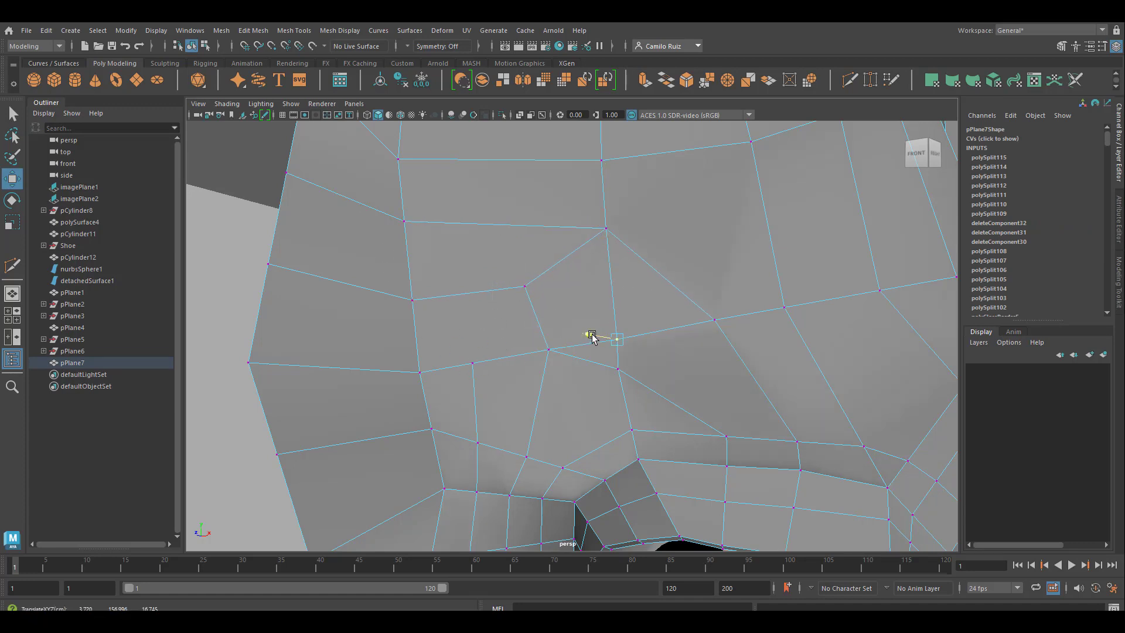
pyautogui.keyDown('alt'); pyautogui.moveTo(570, 379); pyautogui.dragTo(483, 310); pyautogui.keyUp('alt')
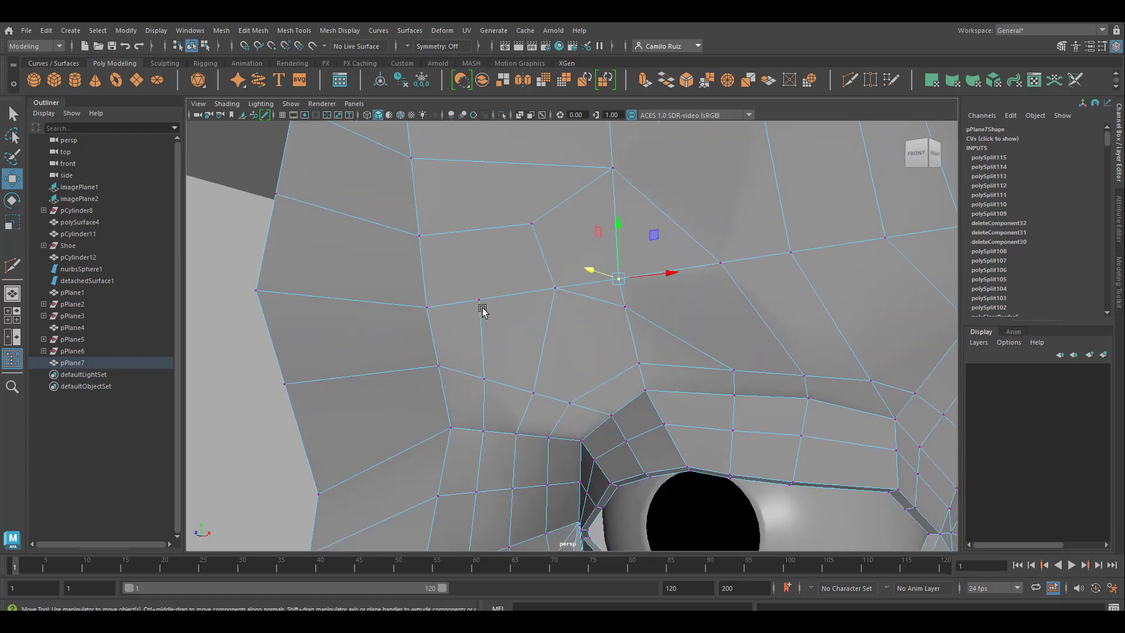
# Step: Cut an edge row from the brow's inner crosswise edge up through the inner forehead and across to the center outline
pyautogui.click(849, 79)
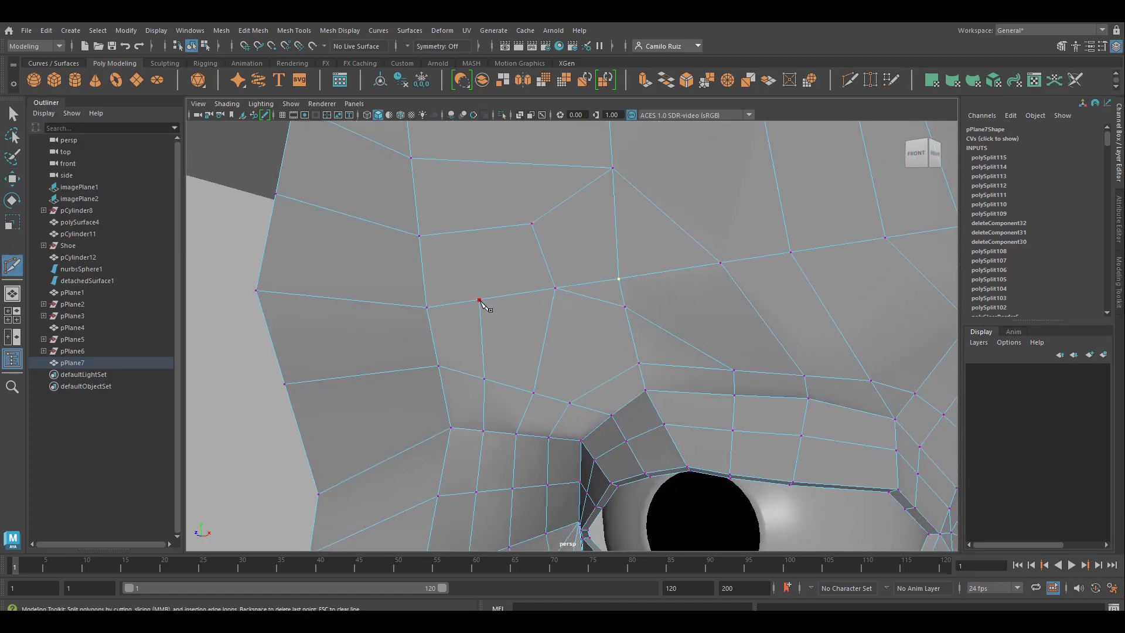
pyautogui.click(479, 299)
pyautogui.click(474, 230)
pyautogui.click(415, 200)
pyautogui.click(285, 154)
pyautogui.rightClick(285, 155)
pyautogui.scroll(-3, 452, 369)
pyautogui.scroll(3, 463, 372)
# Step: Cut a diagonal edge across the five-sided face above the eye's inner corner, from its lower vertex to the brow vertex
pyautogui.click(484, 379)
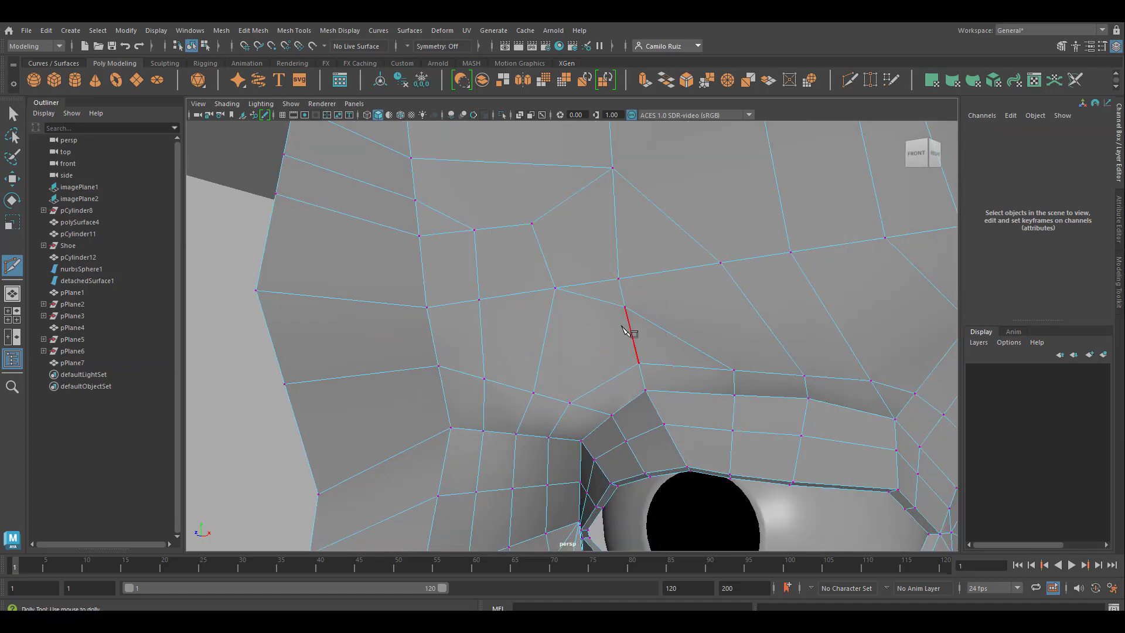
pyautogui.click(533, 393)
pyautogui.rightClick(602, 344)
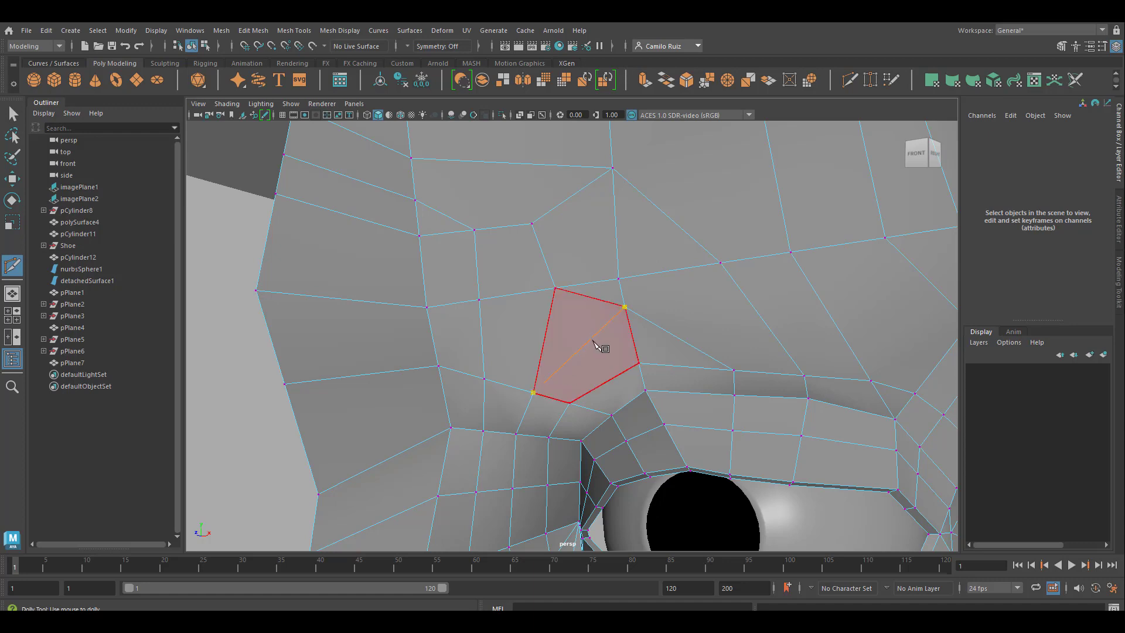
pyautogui.click(803, 371)
pyautogui.scroll(-4, 802, 377)
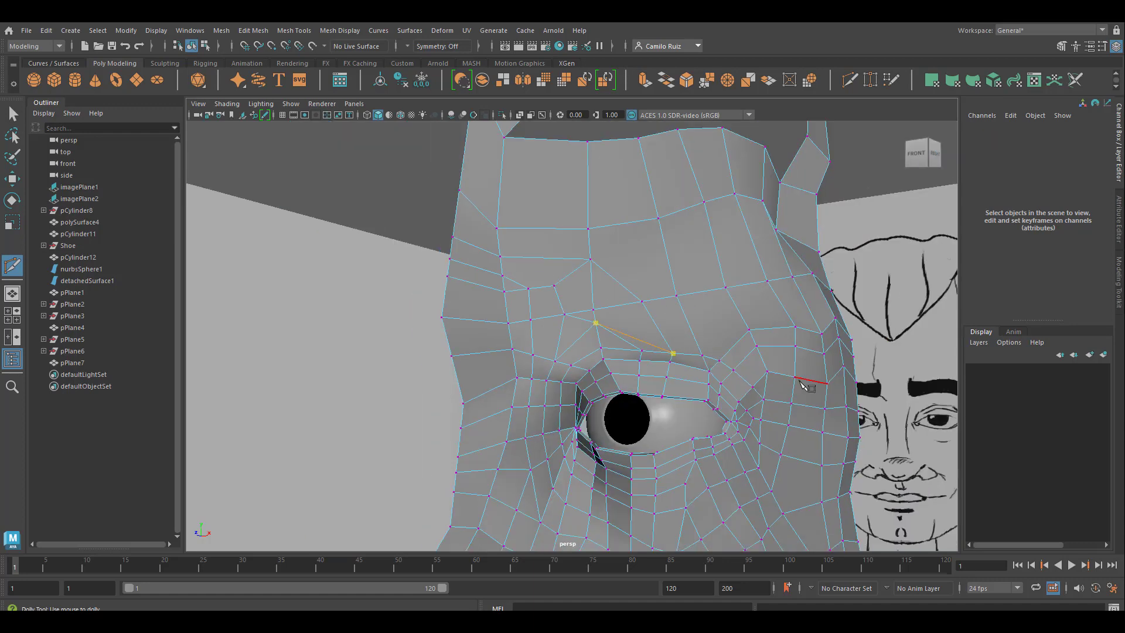
pyautogui.scroll(2, 803, 380)
pyautogui.keyDown('alt'); pyautogui.moveTo(729, 384); pyautogui.dragTo(691, 389, button='middle'); pyautogui.keyUp('alt')
pyautogui.hotkey('ctrl', 'z')
# Step: Cut a crosswise edge row from the inner brow vertex along the brow above the upper eyelid toward the eye's outer corner
pyautogui.click(660, 327)
pyautogui.click(709, 331)
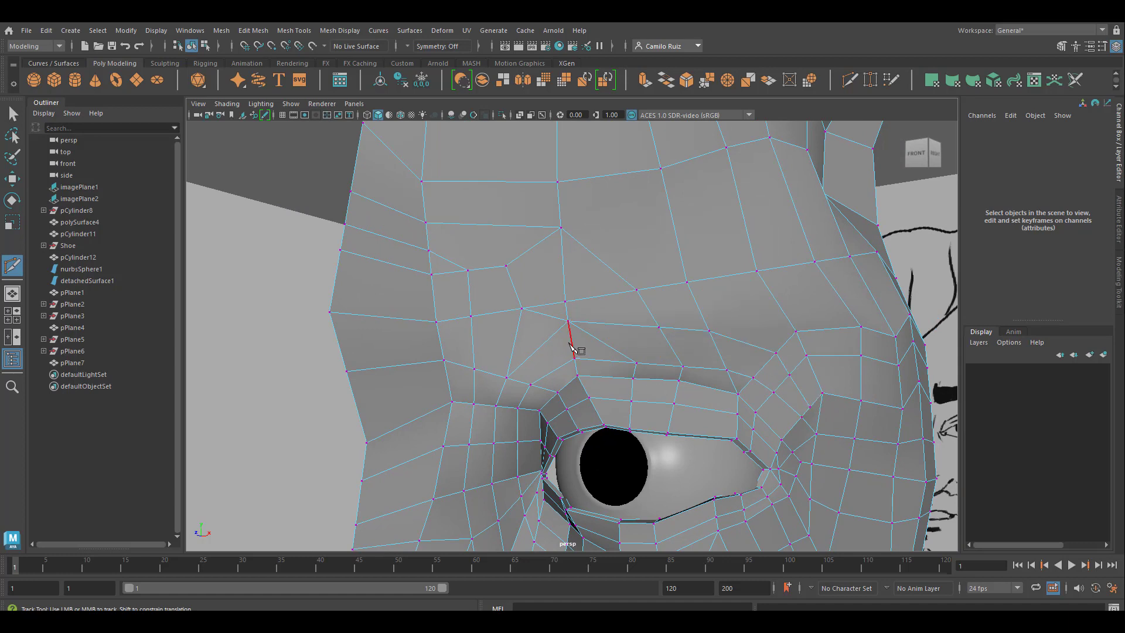
pyautogui.scroll(-3, 571, 345)
pyautogui.scroll(3, 592, 374)
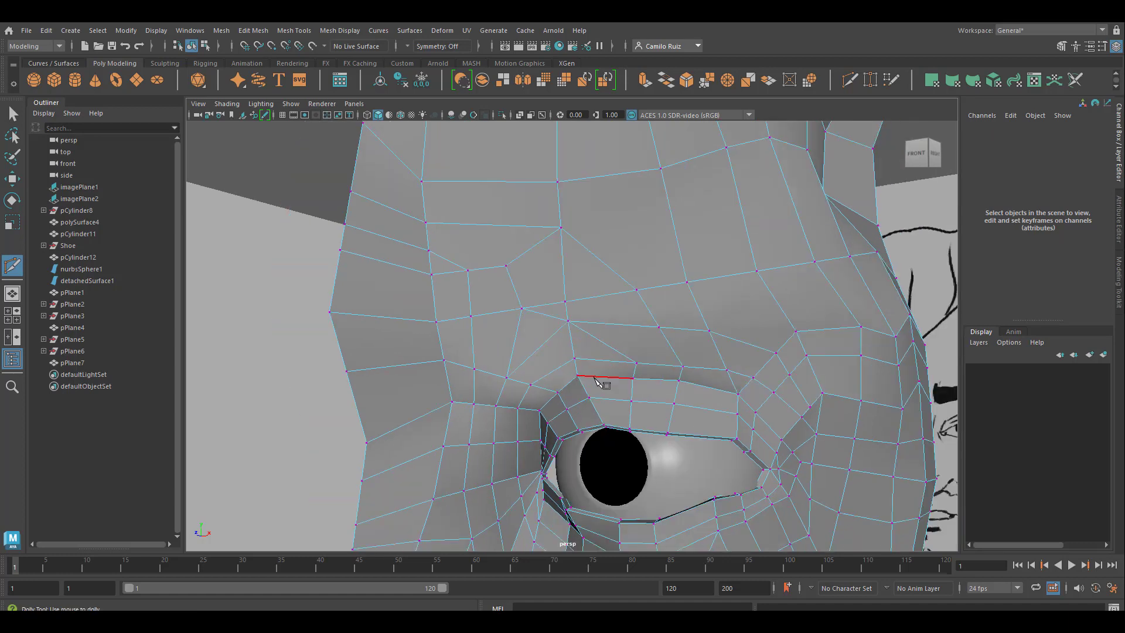
# Step: Cut an edge row from the upper eyelid vertex up through the brow and across to the inner forehead's vertical row, leaving Multi-Cut
pyautogui.click(651, 369)
pyautogui.click(625, 322)
pyautogui.click(601, 288)
pyautogui.click(561, 252)
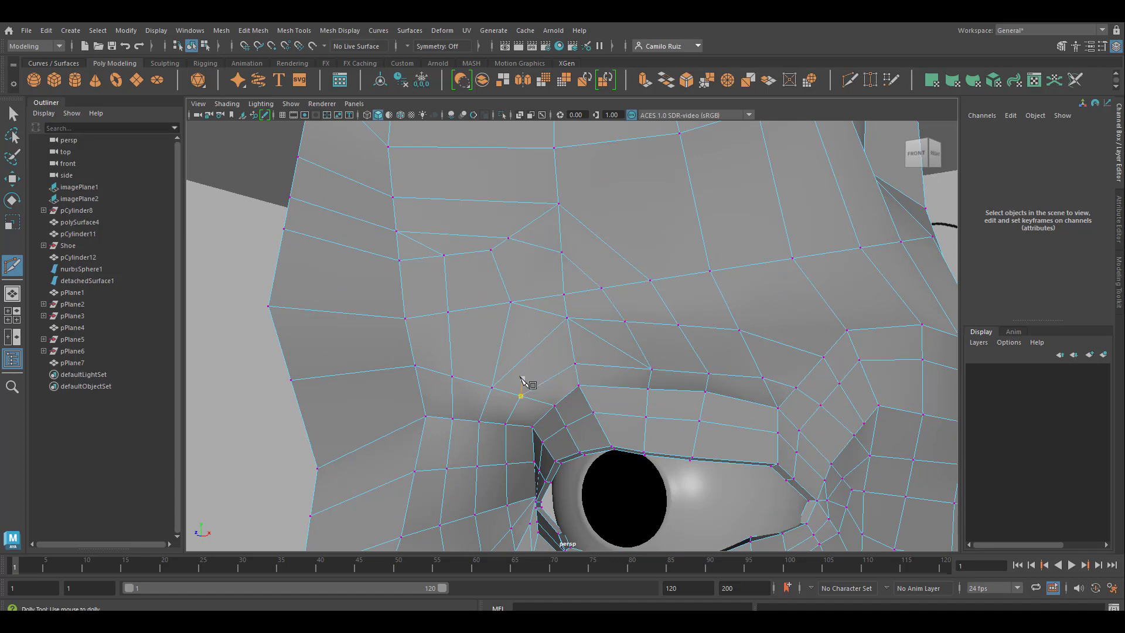
pyautogui.moveTo(545, 283); pyautogui.dragTo(545, 313, button='right')
pyautogui.click(547, 312)
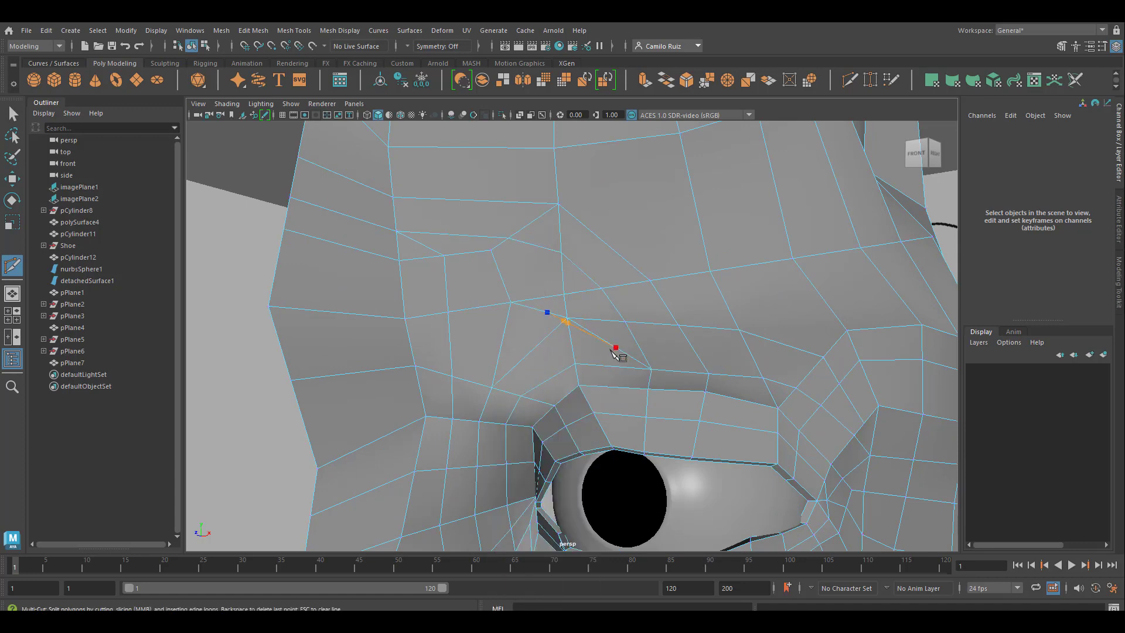
pyautogui.press('q')
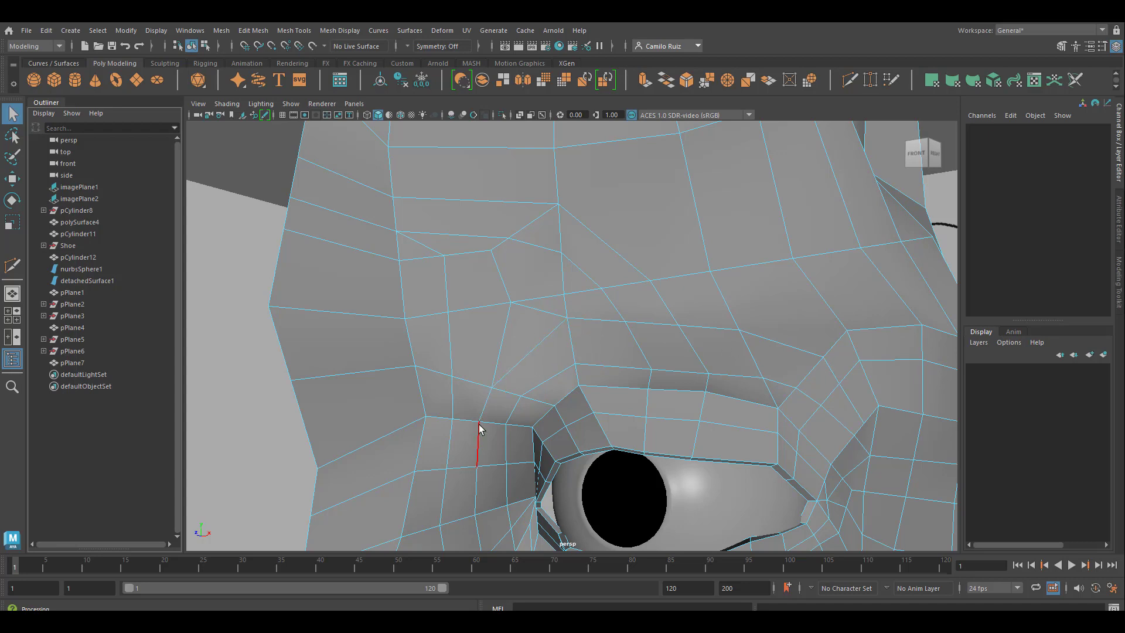
# Step: Delete the surplus diagonal in the inner forehead and weld the nearby loose vertex to the vertex on the vertical edge beside it
pyautogui.click(411, 240)
pyautogui.press('Delete')
pyautogui.click(522, 232)
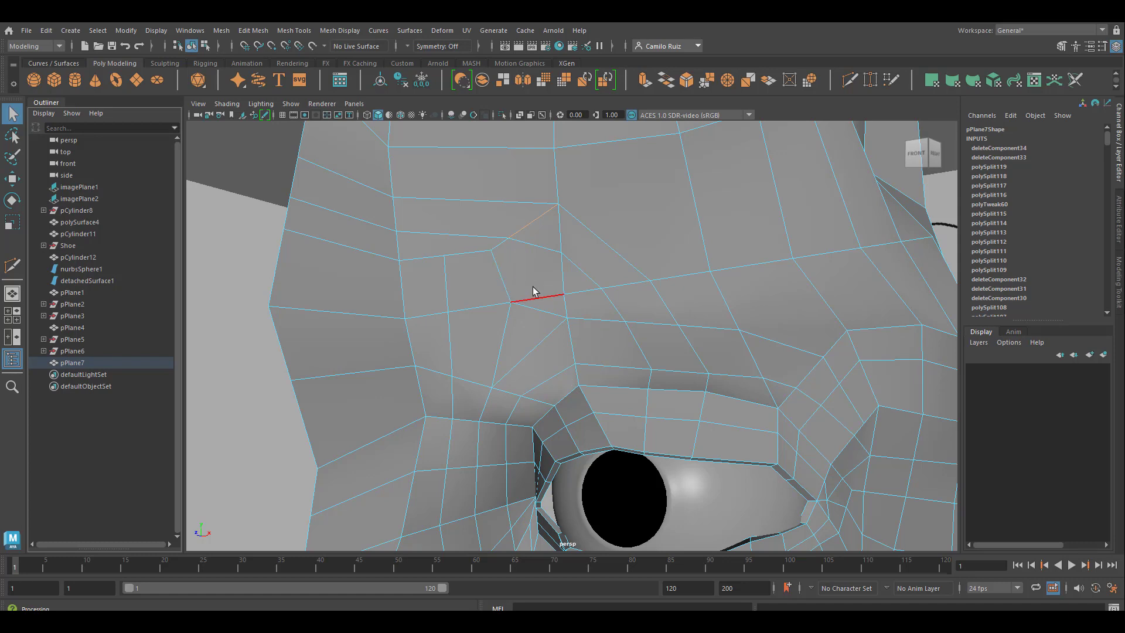
pyautogui.moveTo(549, 248); pyautogui.dragTo(509, 250, button='right')
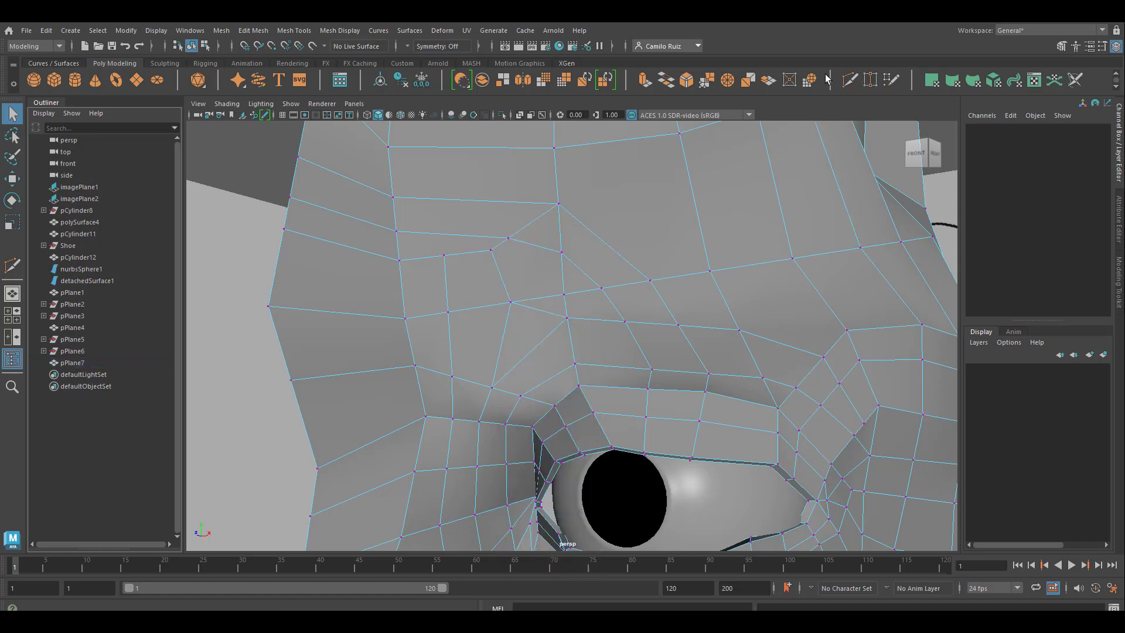
pyautogui.click(868, 83)
pyautogui.moveTo(514, 234); pyautogui.dragTo(563, 247)
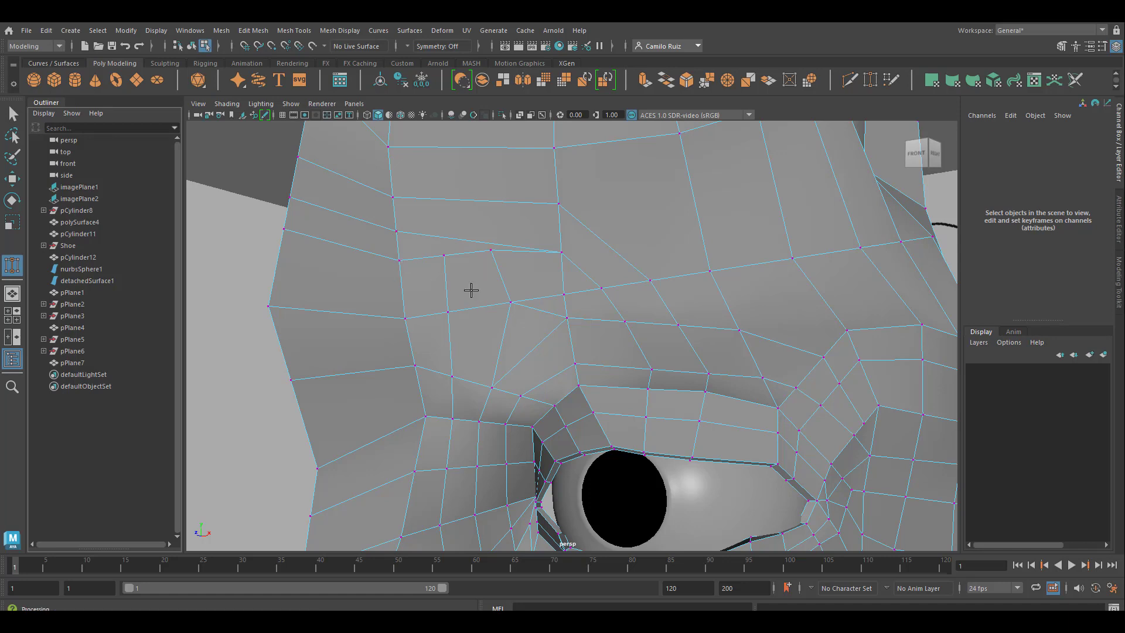
# Step: Examine the edge flow across the brow, the upper eyelid and the eye's outer corner
pyautogui.scroll(-5, 468, 299)
pyautogui.scroll(5, 463, 312)
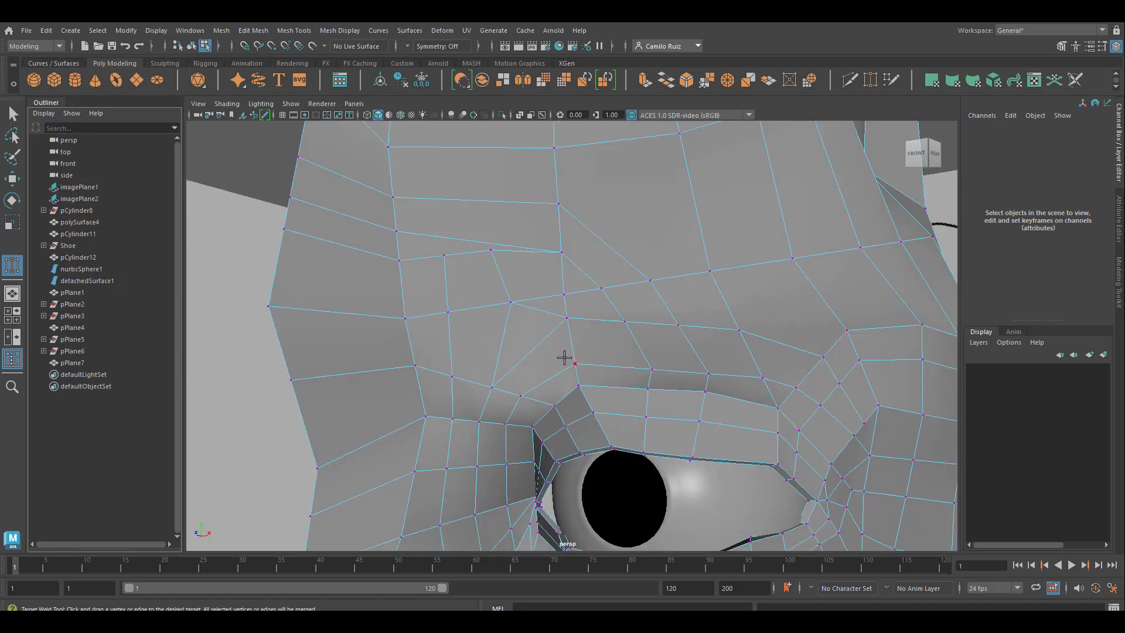
pyautogui.scroll(-5, 525, 372)
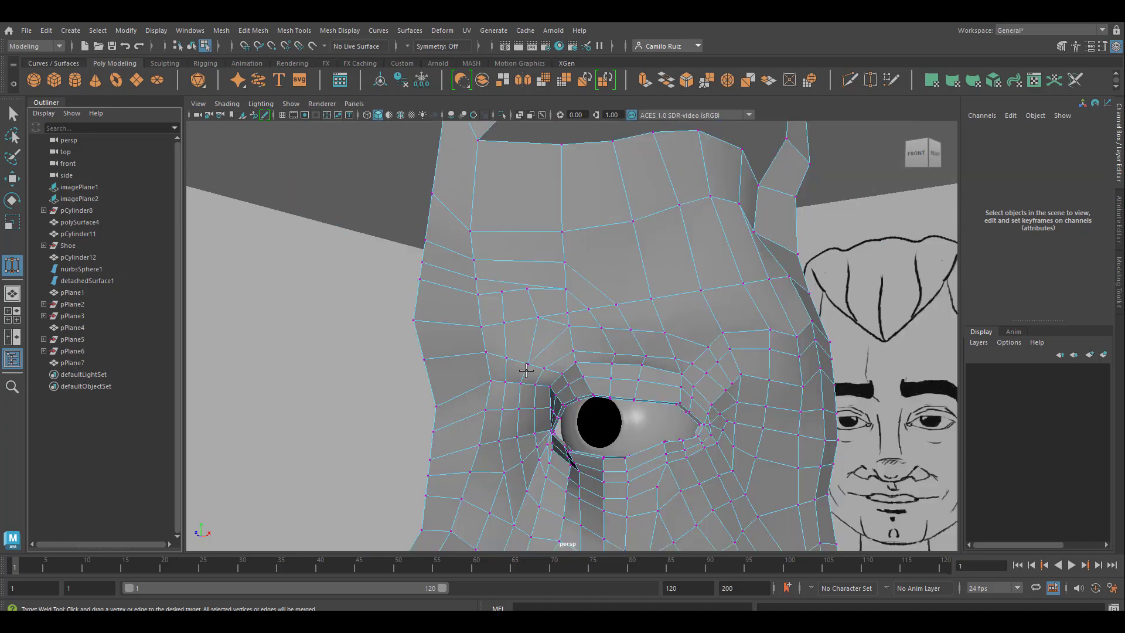
pyautogui.scroll(5, 540, 367)
pyautogui.press('space')
pyautogui.press('space')
pyautogui.keyDown('alt'); pyautogui.moveTo(755, 386); pyautogui.dragTo(599, 344, button='middle'); pyautogui.keyUp('alt')
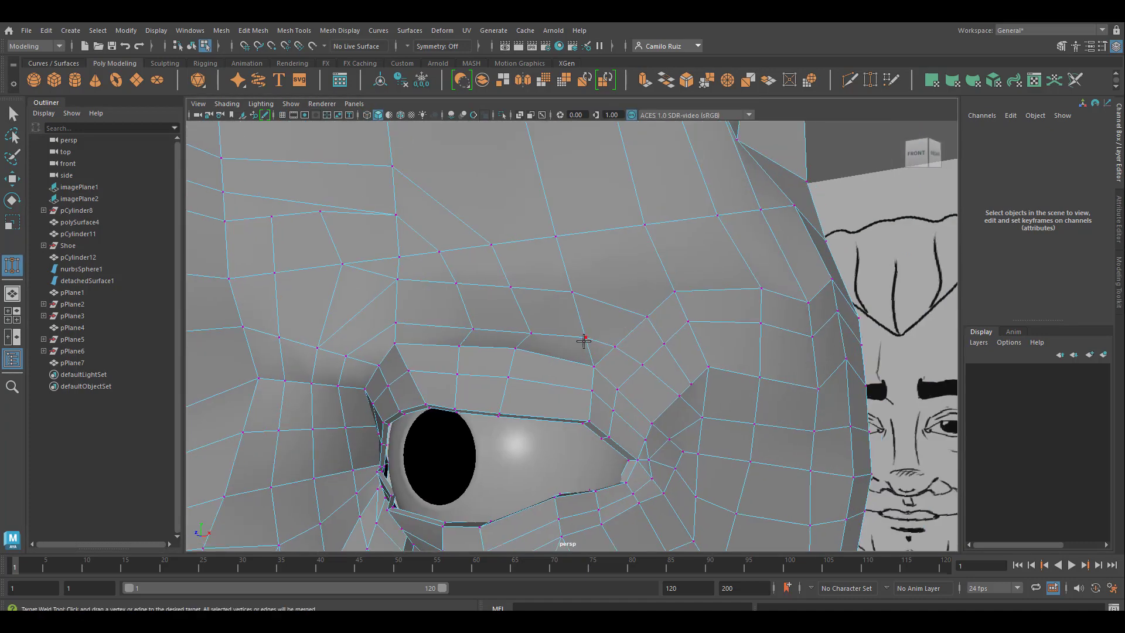
pyautogui.scroll(-5, 584, 340)
pyautogui.scroll(5, 695, 409)
pyautogui.keyDown('alt'); pyautogui.moveTo(707, 460); pyautogui.dragTo(831, 472, button='middle'); pyautogui.keyUp('alt')
pyautogui.keyDown('alt'); pyautogui.moveTo(719, 434); pyautogui.dragTo(716, 434, button='middle'); pyautogui.keyUp('alt')
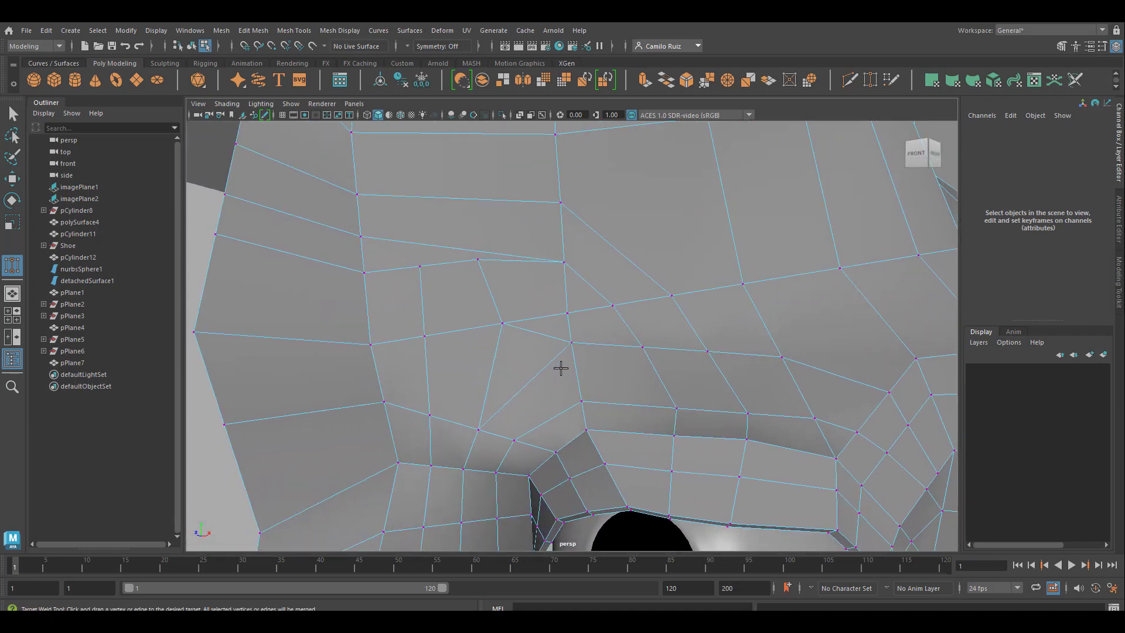
# Step: Cut a crosswise edge row from the inner brow vertex through the nose bridge faces to the center outline, and leave Multi-Cut
pyautogui.hotkey('ctrl', 'shift', 'x')
pyautogui.click(571, 342)
pyautogui.click(493, 363)
pyautogui.click(427, 373)
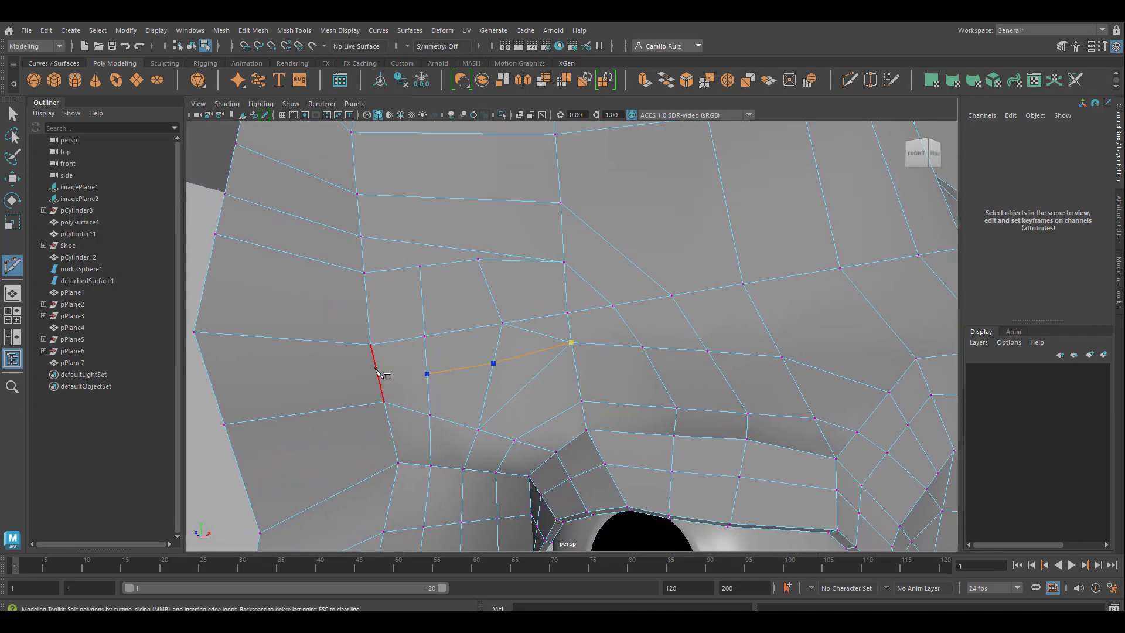
pyautogui.click(378, 374)
pyautogui.click(208, 377)
pyautogui.press('q')
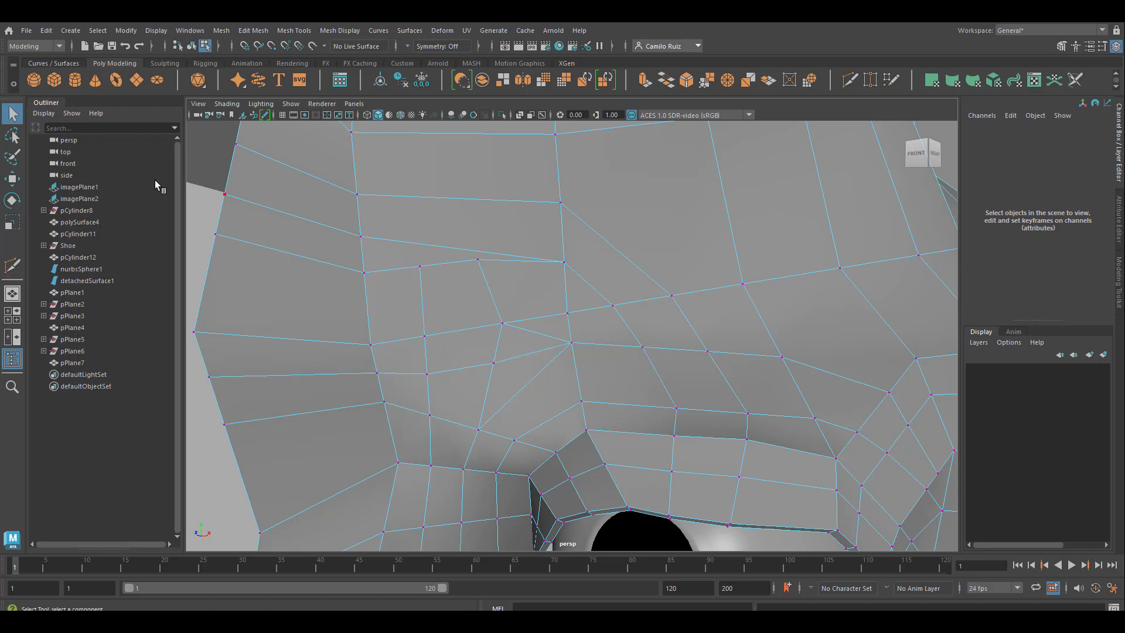
# Step: Cut an edge row from the temple across the outer brow, ending at the corner vertex of the row above the upper eyelid
pyautogui.moveTo(540, 287); pyautogui.dragTo(492, 286, button='right')
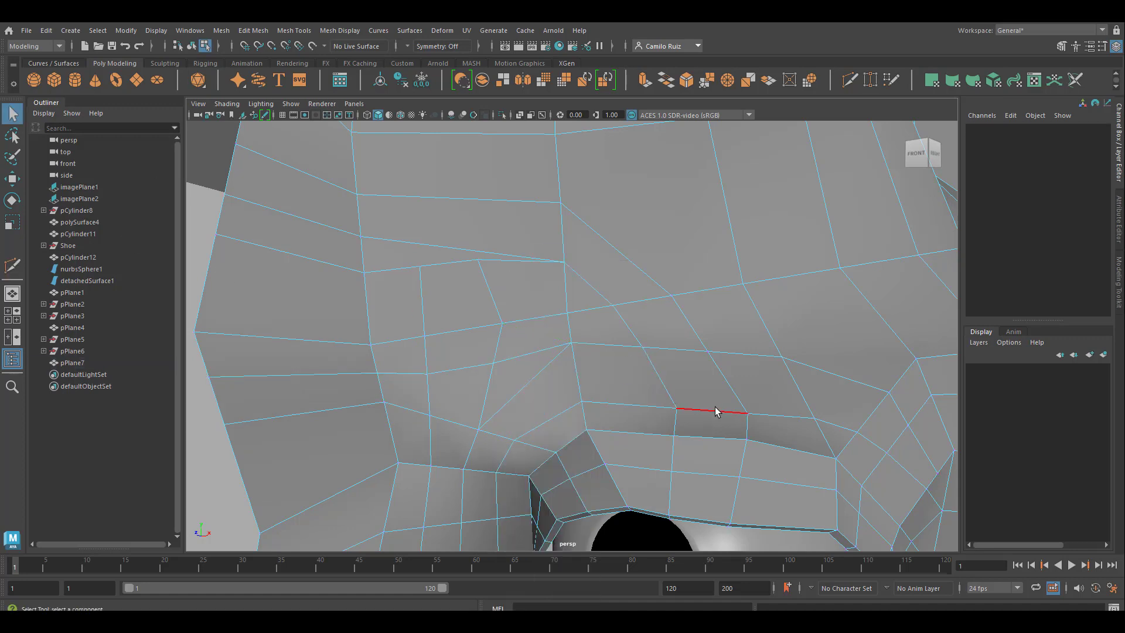
pyautogui.keyDown('alt'); pyautogui.moveTo(714, 410); pyautogui.dragTo(793, 389); pyautogui.keyUp('alt')
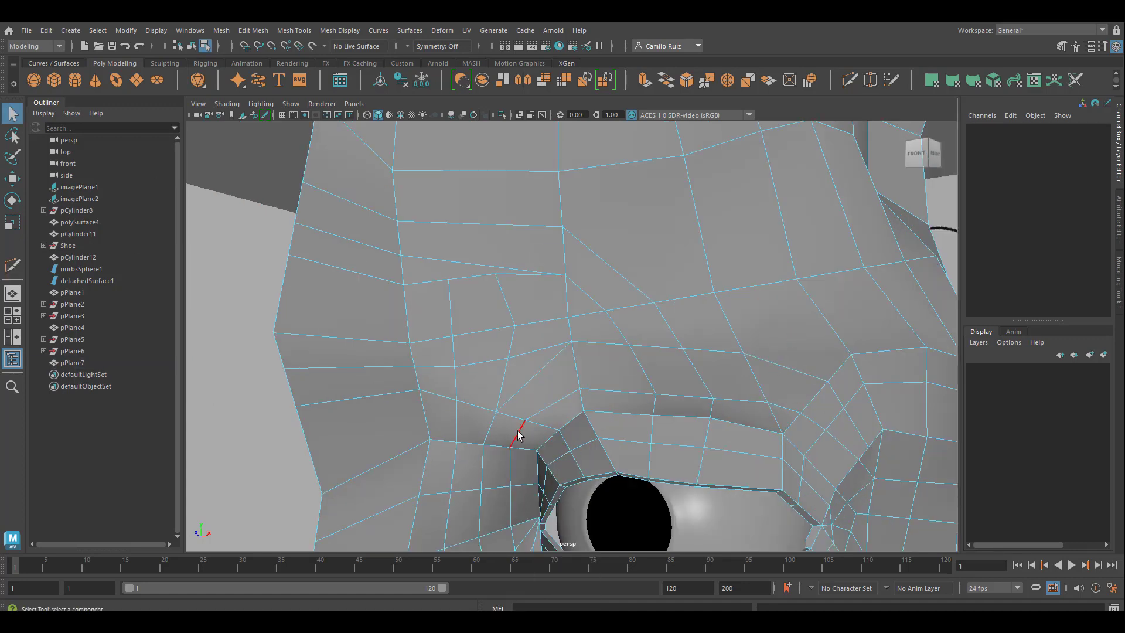
pyautogui.keyDown('alt'); pyautogui.moveTo(886, 325); pyautogui.dragTo(670, 380, button='middle'); pyautogui.keyUp('alt')
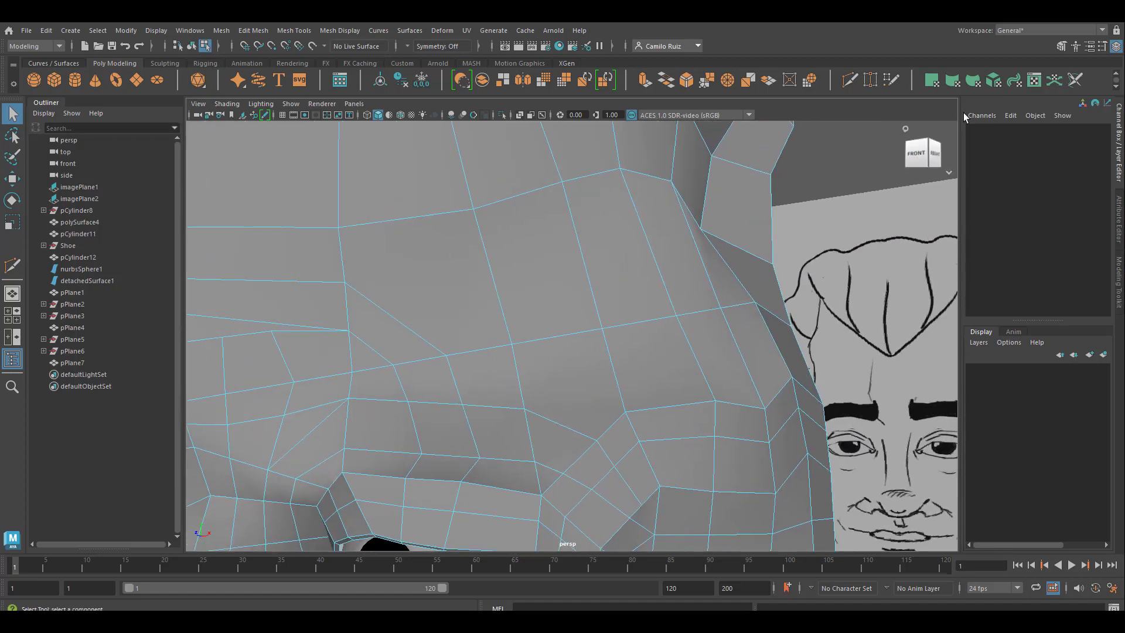
pyautogui.click(848, 80)
pyautogui.keyDown('ctrl'); pyautogui.click(614, 372); pyautogui.keyUp('ctrl')
pyautogui.click(525, 409)
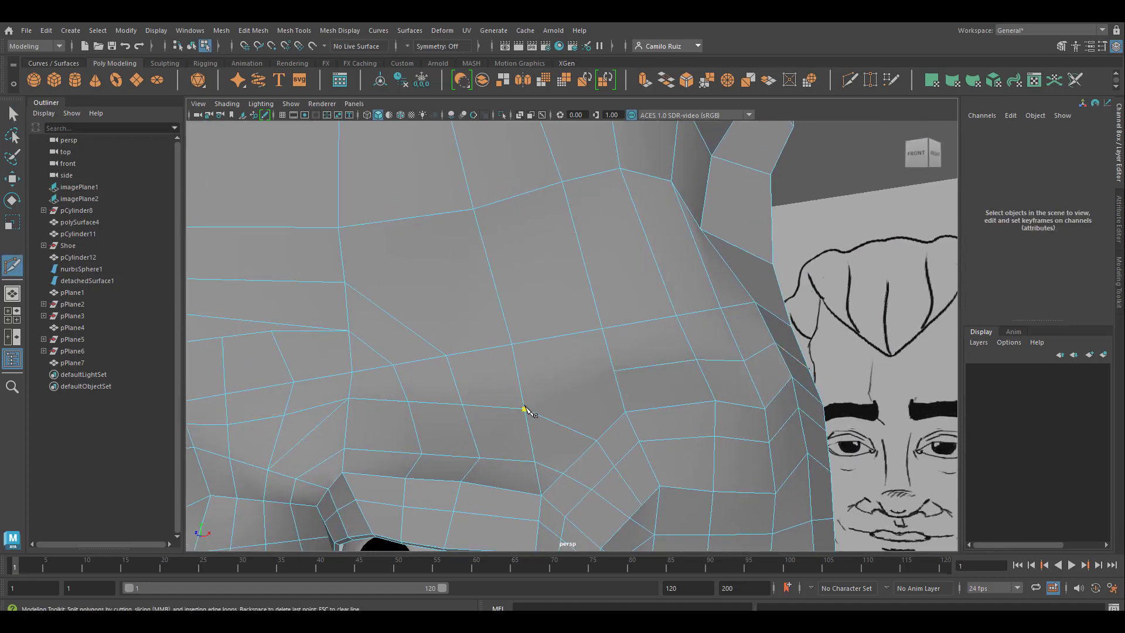
pyautogui.click(615, 372)
pyautogui.rightClick(722, 349)
# Step: Cut a short vertical edge from the inner brow row up through two faces to the crosswise edge of the lower forehead
pyautogui.scroll(-4, 496, 384)
pyautogui.click(553, 425)
pyautogui.scroll(3, 557, 428)
pyautogui.keyDown('alt'); pyautogui.moveTo(556, 428); pyautogui.dragTo(707, 388, button='middle'); pyautogui.keyUp('alt')
pyautogui.keyDown('alt'); pyautogui.moveTo(561, 388); pyautogui.dragTo(686, 397, button='middle'); pyautogui.keyUp('alt')
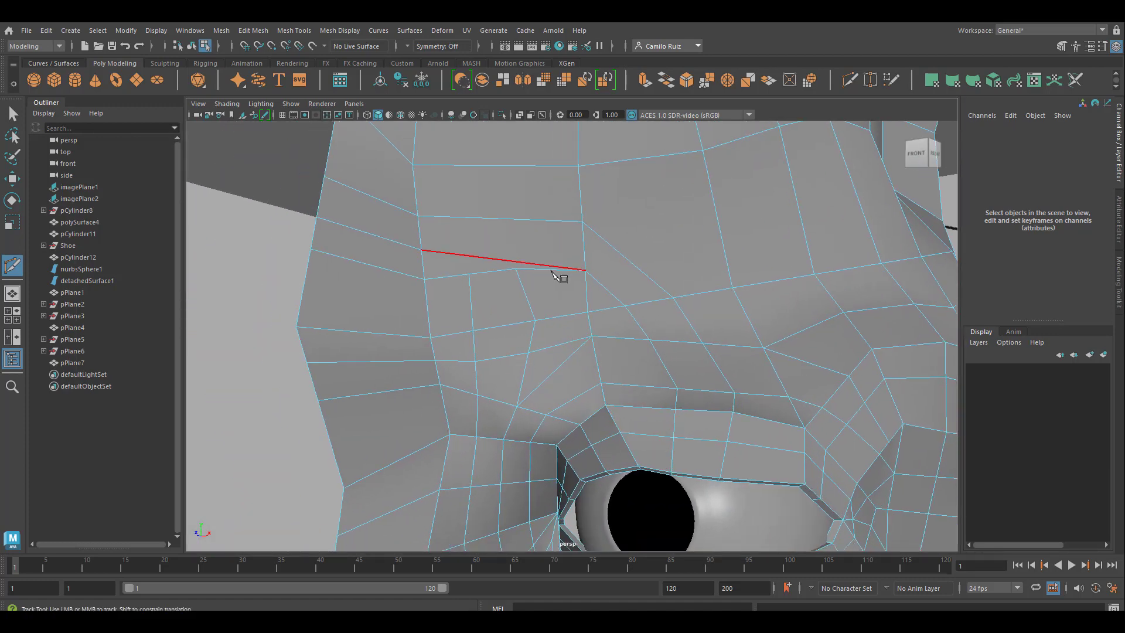
pyautogui.click(564, 343)
pyautogui.click(564, 316)
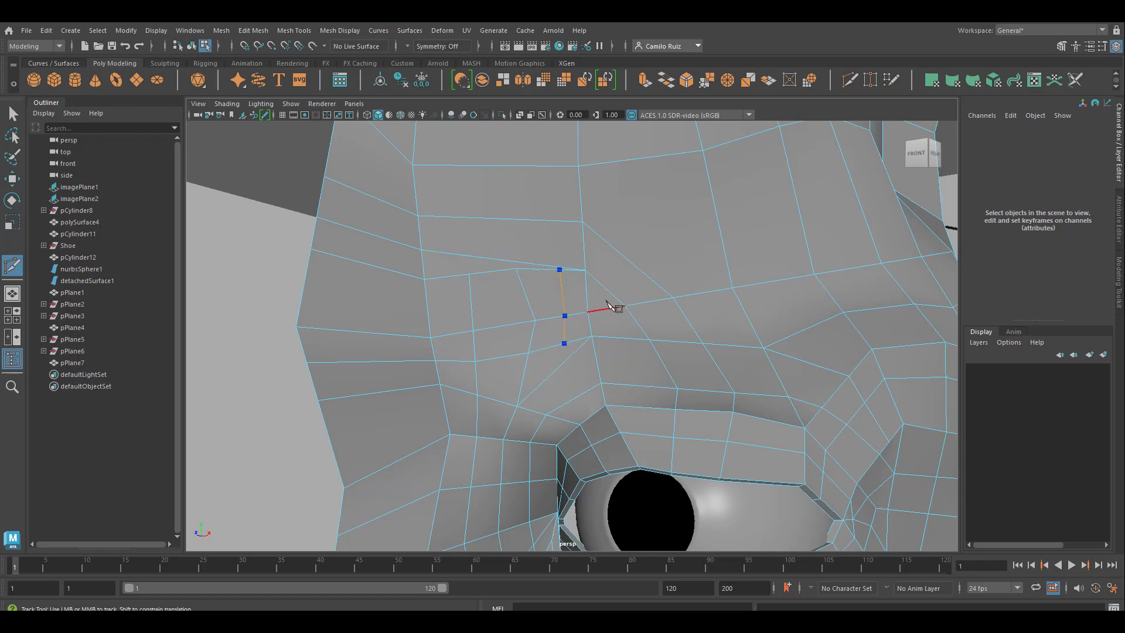
pyautogui.press('Return')
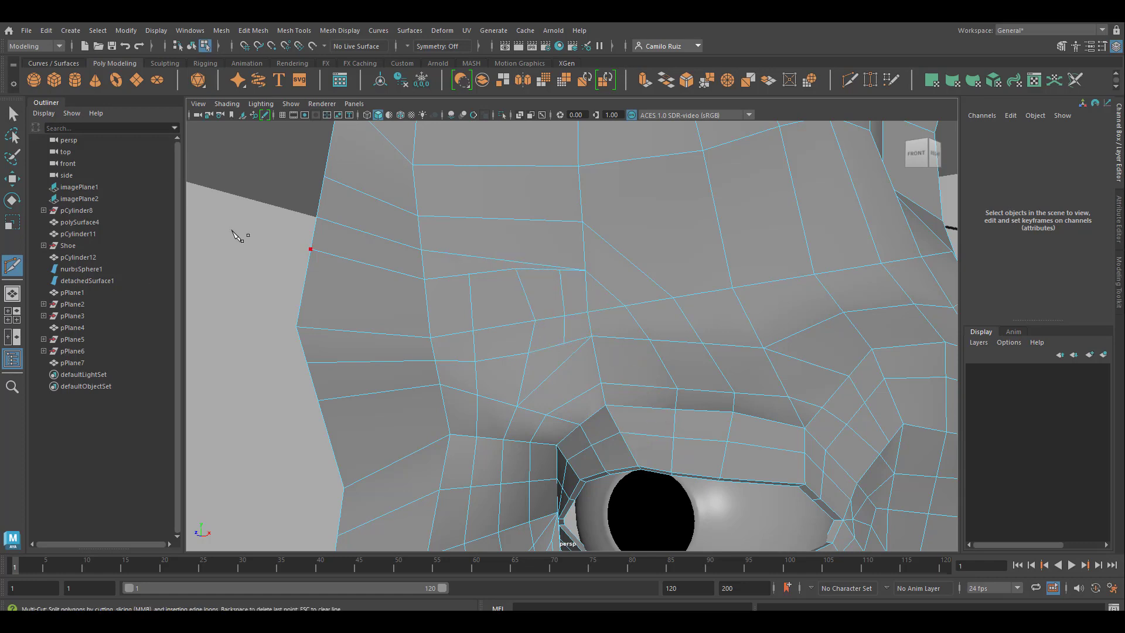
pyautogui.click(296, 327)
pyautogui.press('Escape')
# Step: Cut a vertical edge row from the inner lower forehead vertex up through the forehead to its upper border
pyautogui.click(472, 273)
pyautogui.click(468, 255)
pyautogui.click(467, 217)
pyautogui.click(466, 166)
pyautogui.keyDown('alt'); pyautogui.moveTo(497, 170); pyautogui.dragTo(492, 283, button='middle'); pyautogui.keyUp('alt')
pyautogui.scroll(-5, 480, 258)
pyautogui.scroll(-2, 486, 256)
pyautogui.click(533, 271)
pyautogui.rightClick(576, 247)
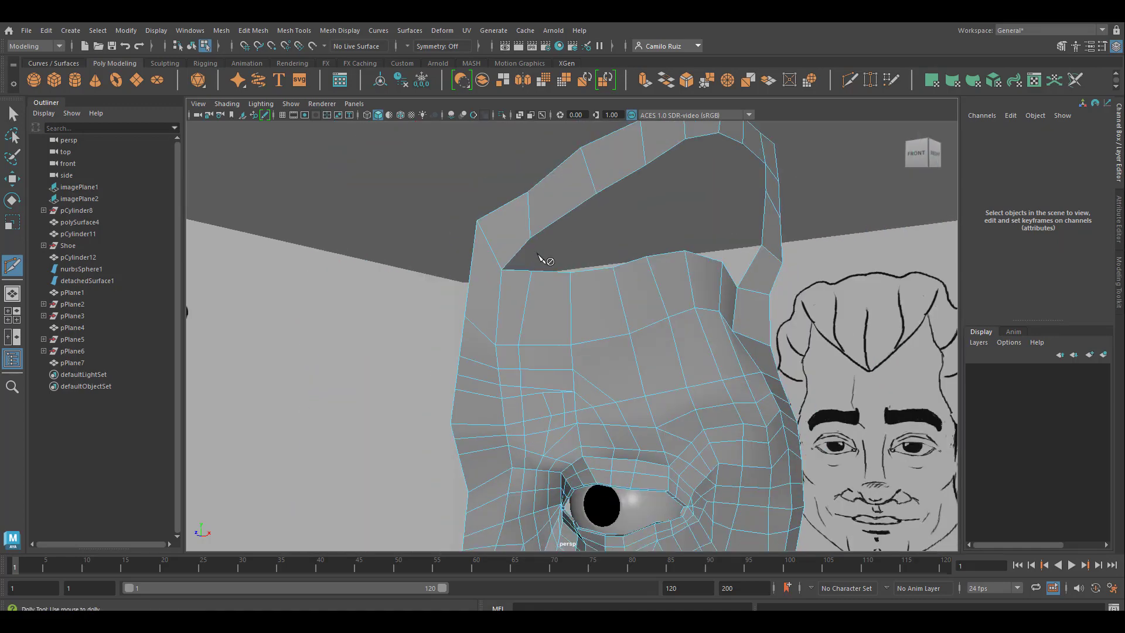
# Step: Cut two parallel diagonal edges from the new vertical forehead row down to the two short vertical edges above the inner brow
pyautogui.scroll(6, 545, 261)
pyautogui.scroll(-6, 555, 234)
pyautogui.scroll(3, 586, 404)
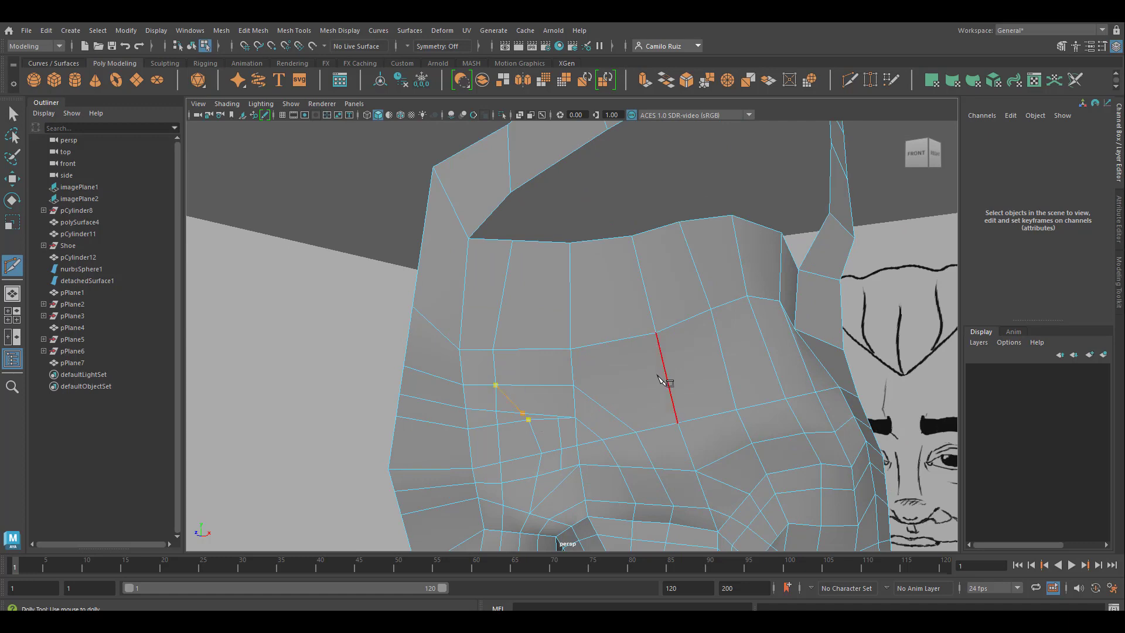
pyautogui.scroll(-3, 586, 448)
pyautogui.scroll(3, 587, 453)
pyautogui.scroll(-5, 662, 410)
pyautogui.scroll(5, 672, 455)
pyautogui.keyDown('alt'); pyautogui.moveTo(620, 460); pyautogui.dragTo(643, 338, button='middle'); pyautogui.keyUp('alt')
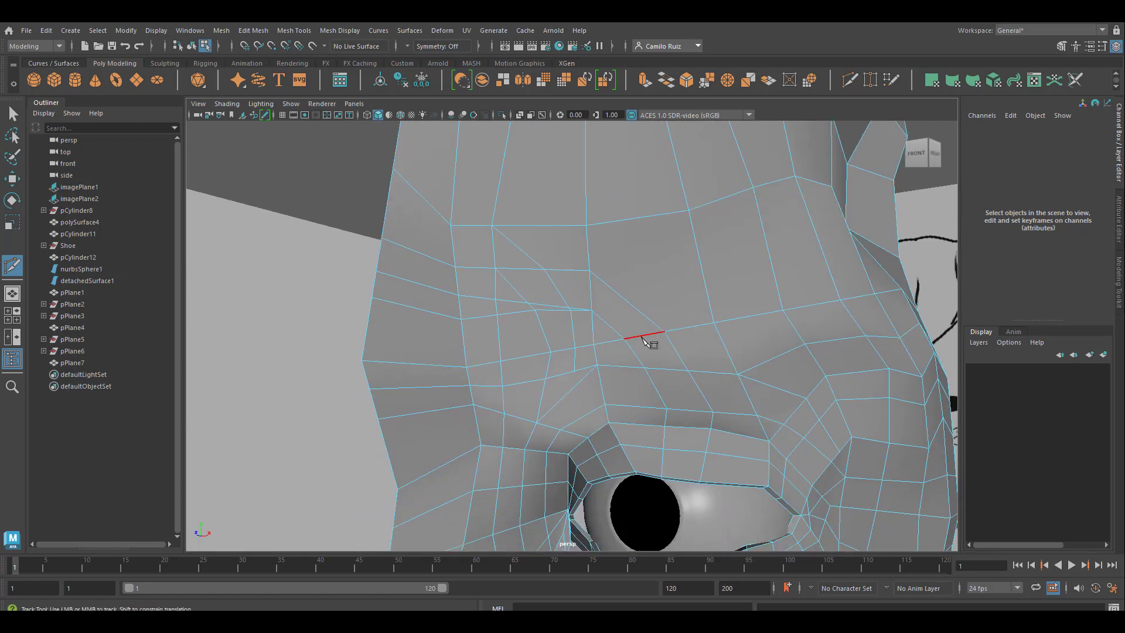
# Step: Delete the uppermost diagonal segment and the surplus crosswise edges between the new diagonals in the inner forehead
pyautogui.press('q')
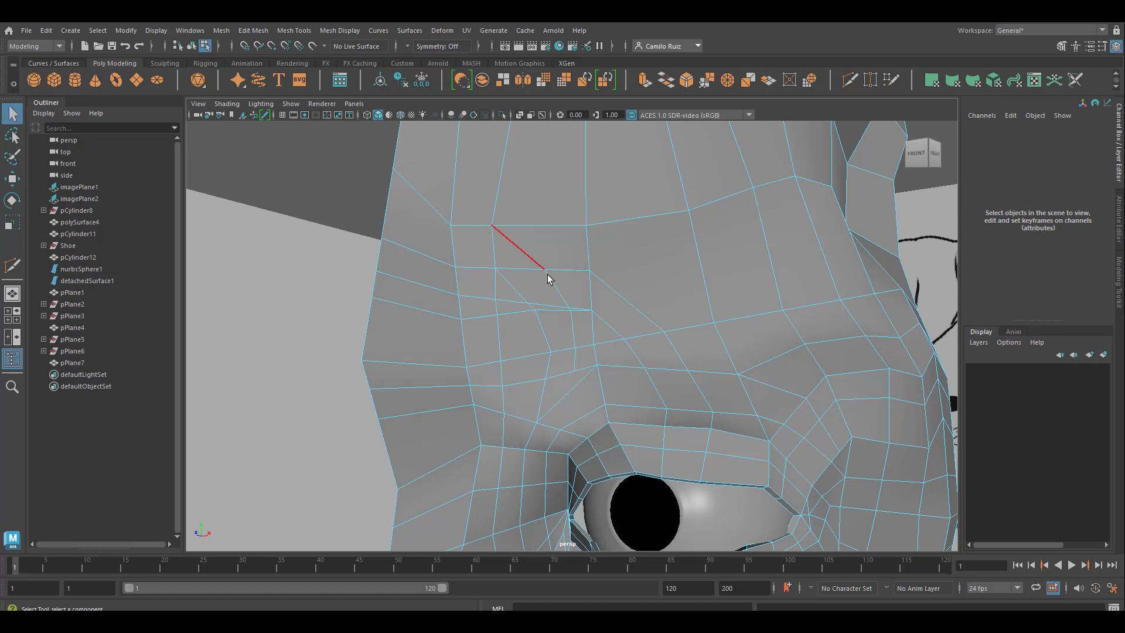
pyautogui.press('Delete')
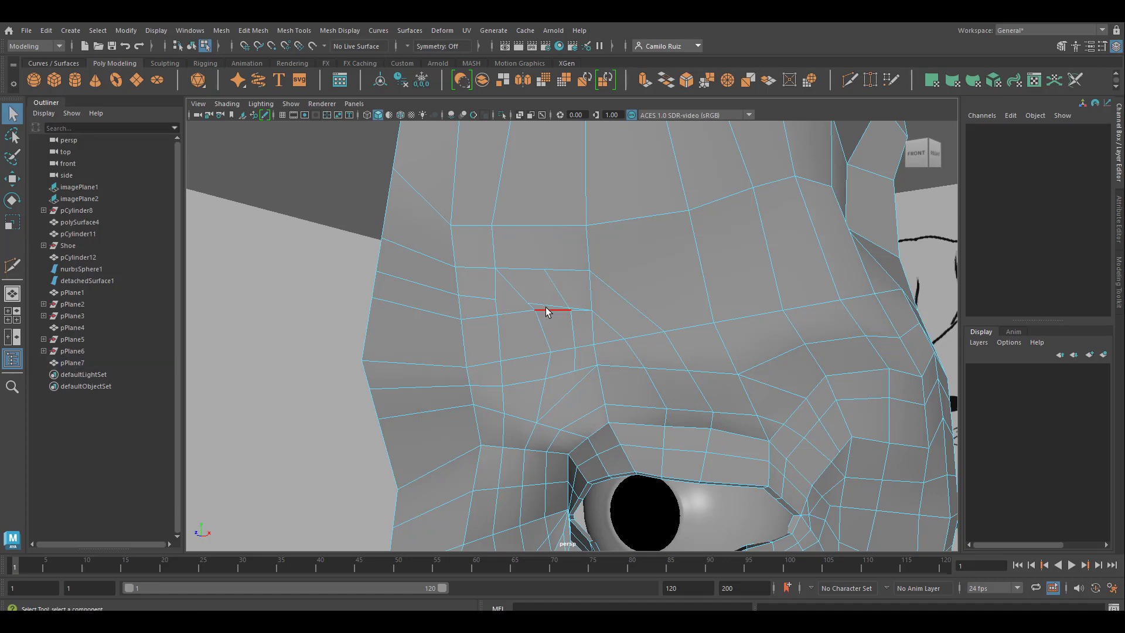
pyautogui.click(549, 307)
pyautogui.press('Delete')
# Step: Show the head mesh in smooth preview, return to object selection and examine the eye, cheek and mouth from the front
pyautogui.scroll(-6, 336, 402)
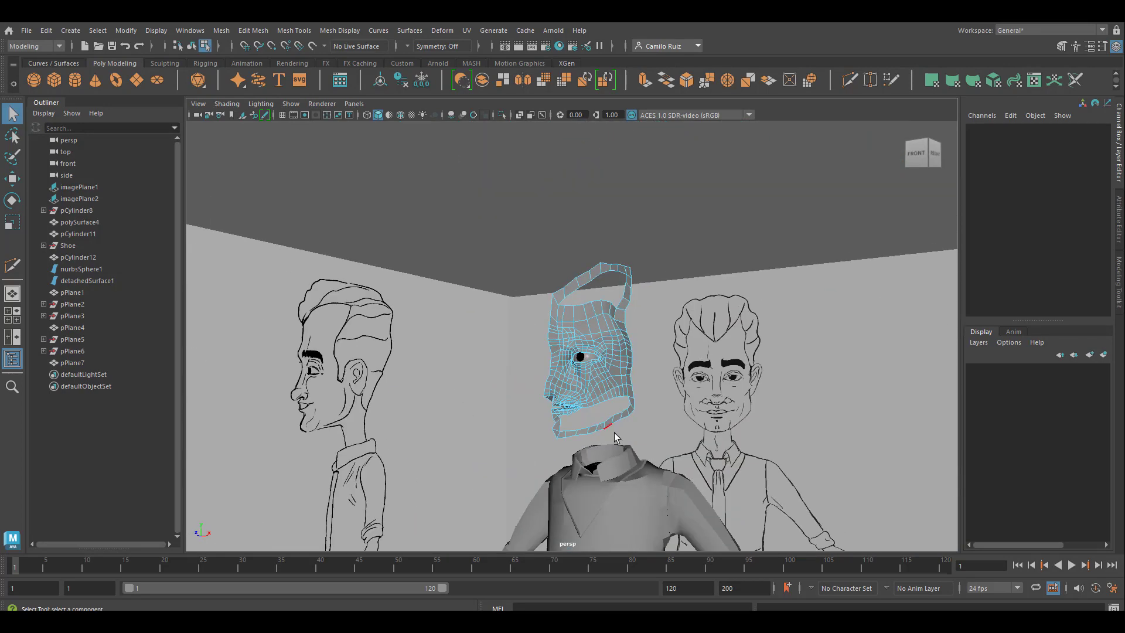
pyautogui.scroll(6, 615, 437)
pyautogui.press('3')
pyautogui.scroll(-3, 706, 333)
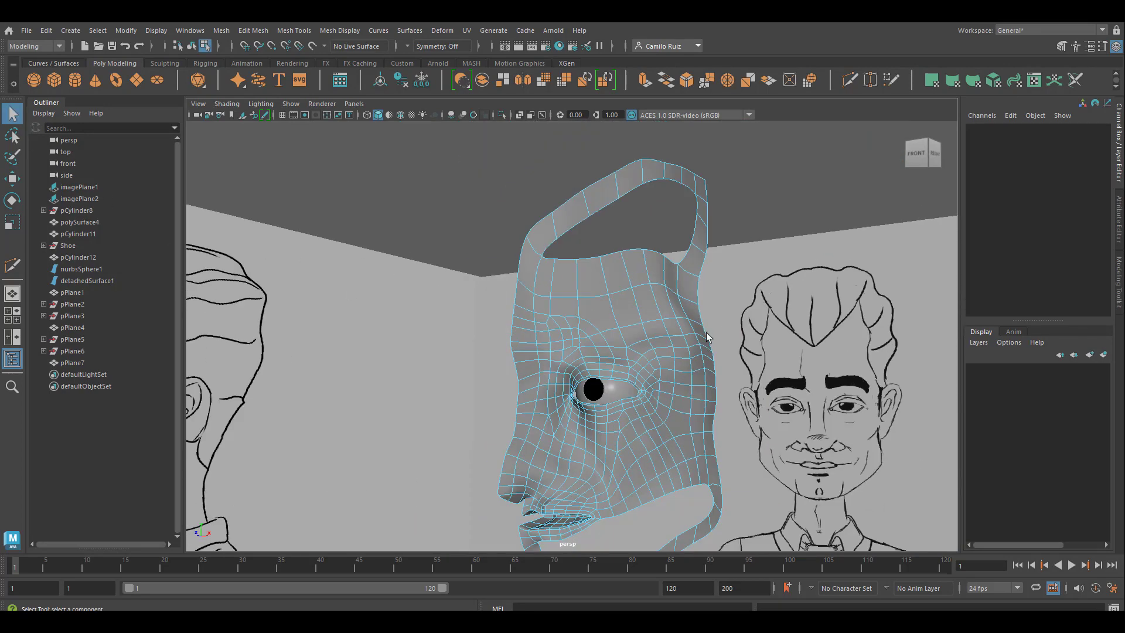
pyautogui.moveTo(657, 278); pyautogui.dragTo(726, 227, button='right')
pyautogui.click(726, 228)
pyautogui.keyDown('alt'); pyautogui.moveTo(686, 462); pyautogui.dragTo(650, 457); pyautogui.keyUp('alt')
pyautogui.keyDown('alt'); pyautogui.moveTo(652, 462); pyautogui.dragTo(613, 400, button='middle'); pyautogui.keyUp('alt')
pyautogui.keyDown('alt'); pyautogui.moveTo(614, 400); pyautogui.dragTo(499, 410); pyautogui.keyUp('alt')
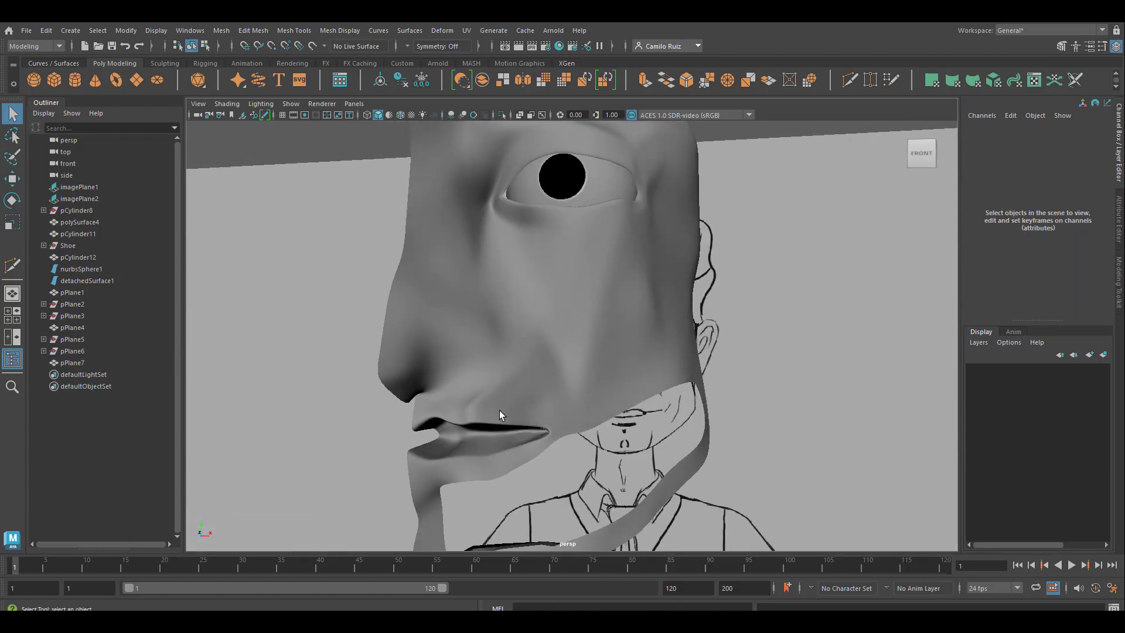
# Step: Select an edge above the upper lip and turn on soft selection for the Move tool with a falloff radius of 0.3
pyautogui.click(473, 409)
pyautogui.moveTo(472, 409); pyautogui.dragTo(464, 316, button='right')
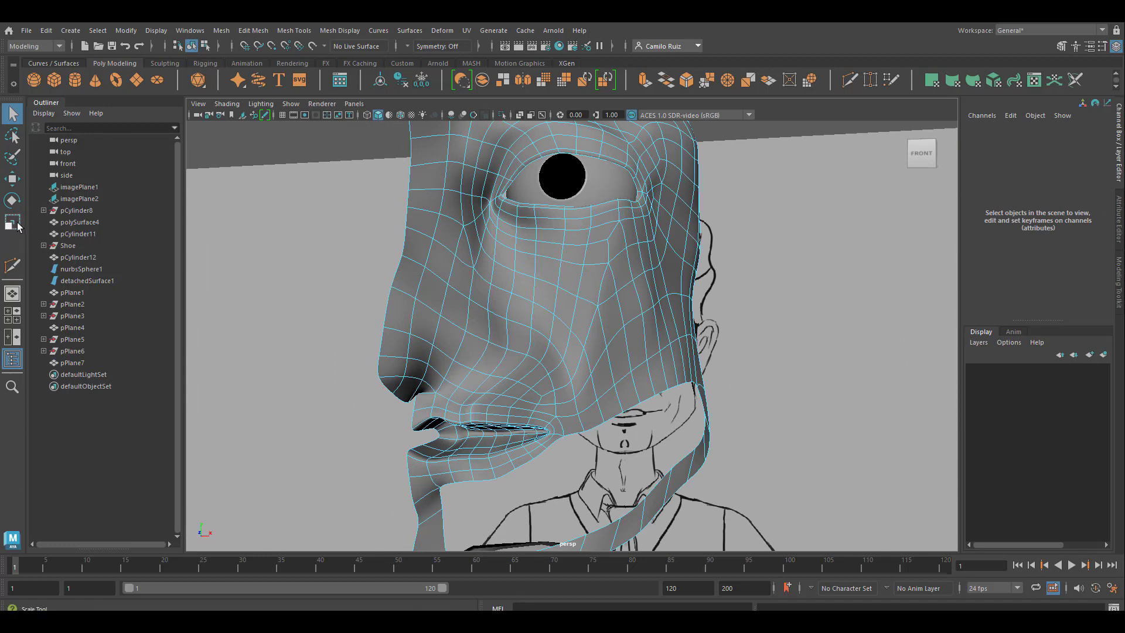
pyautogui.press('w')
pyautogui.click(478, 416)
pyautogui.moveTo(534, 417); pyautogui.dragTo(536, 417)
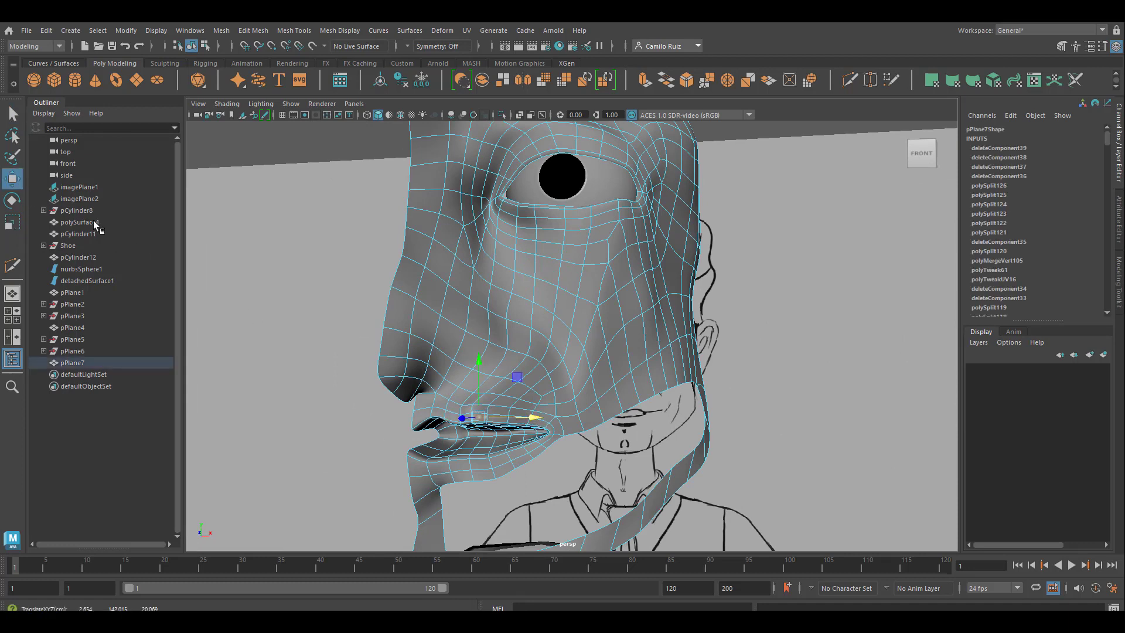
pyautogui.doubleClick(12, 178)
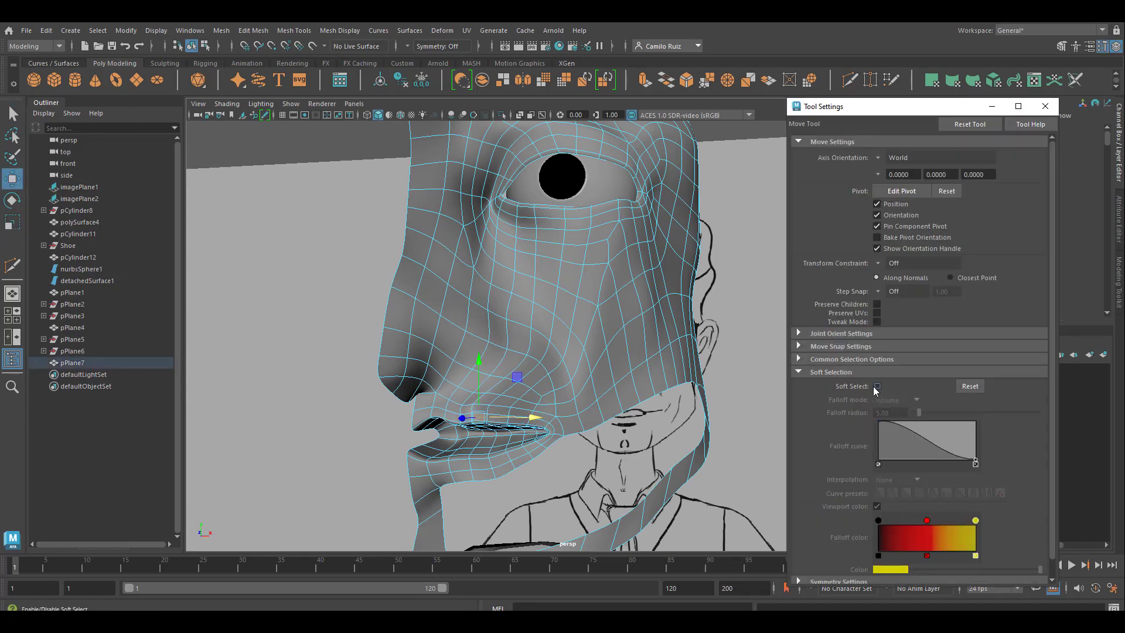
pyautogui.click(877, 386)
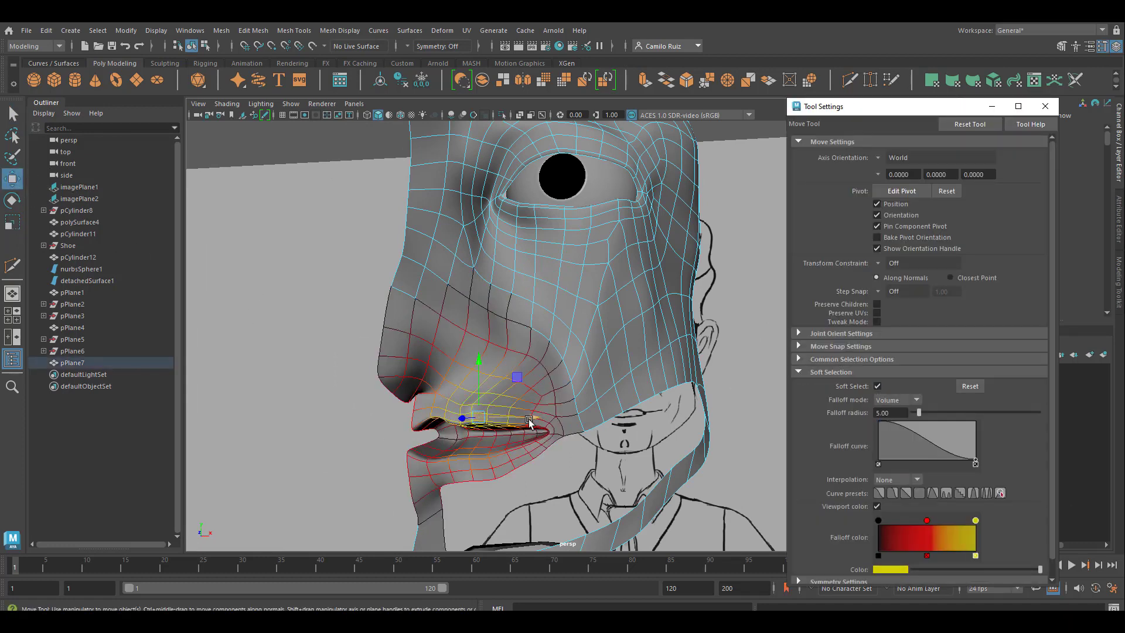
pyautogui.doubleClick(889, 412)
pyautogui.write('0.3')
pyautogui.press('Return')
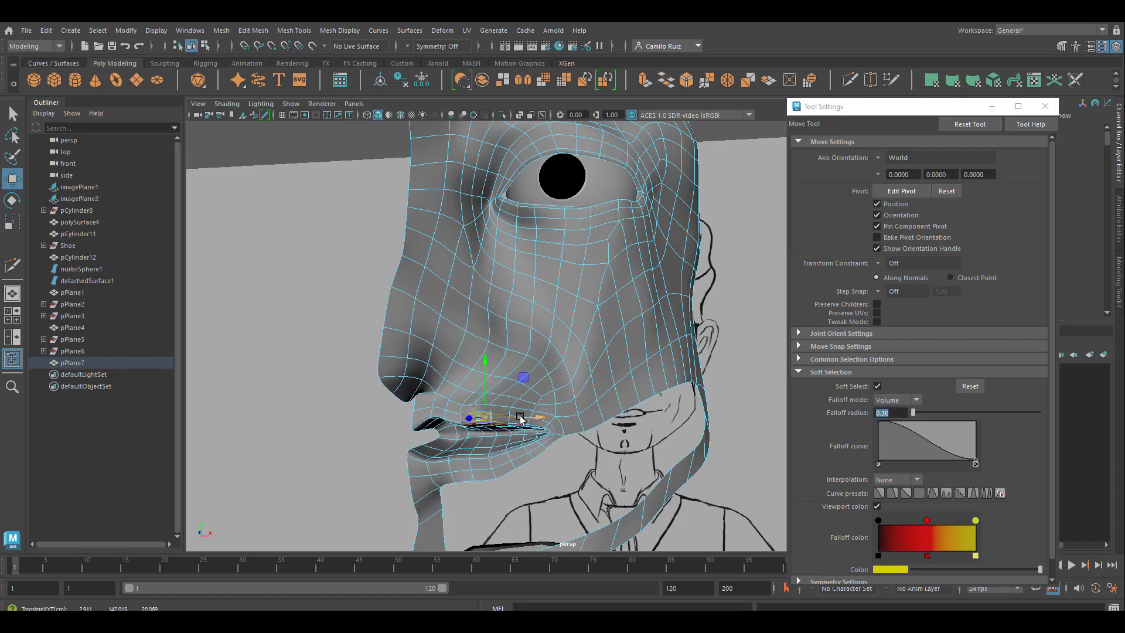
# Step: Try soft-moving edges above the upper lip and beside the mouth corner, and turn soft selection off
pyautogui.moveTo(520, 418); pyautogui.dragTo(445, 414)
pyautogui.click(371, 423)
pyautogui.click(536, 385)
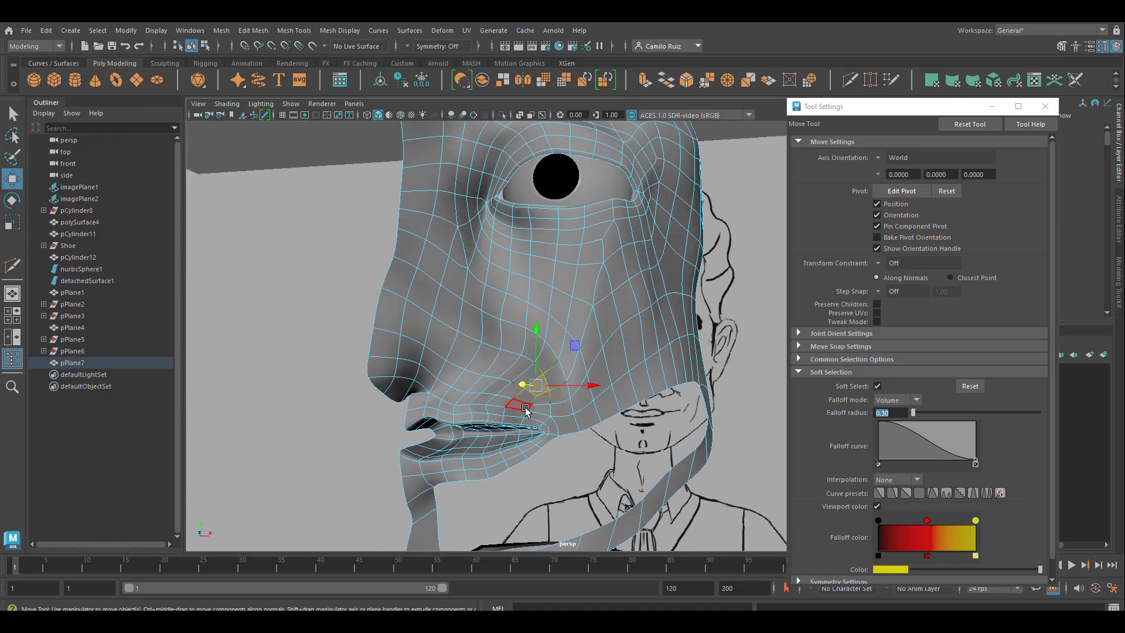
pyautogui.scroll(-3, 525, 408)
pyautogui.click(877, 387)
pyautogui.click(1044, 106)
# Step: Return to object selection and examine the whole head mesh from the front and the side
pyautogui.click(717, 330)
pyautogui.scroll(-3, 717, 330)
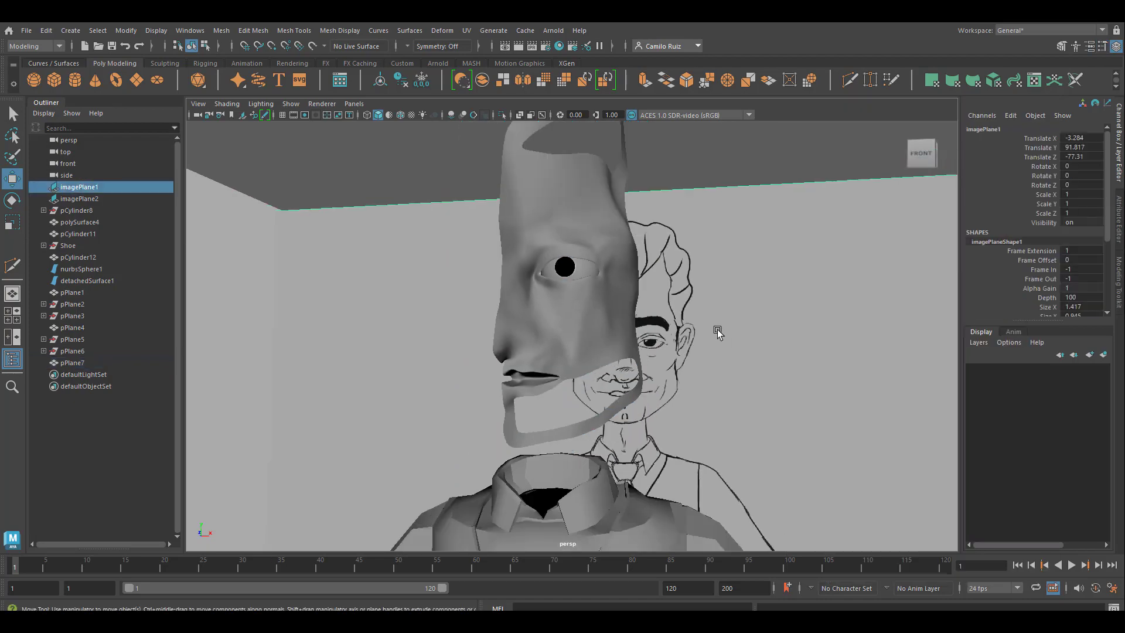
pyautogui.keyDown('alt'); pyautogui.moveTo(717, 329); pyautogui.dragTo(662, 381); pyautogui.keyUp('alt')
pyautogui.scroll(4, 585, 392)
pyautogui.keyDown('alt'); pyautogui.moveTo(586, 392); pyautogui.dragTo(583, 456, button='middle'); pyautogui.keyUp('alt')
pyautogui.click(583, 456)
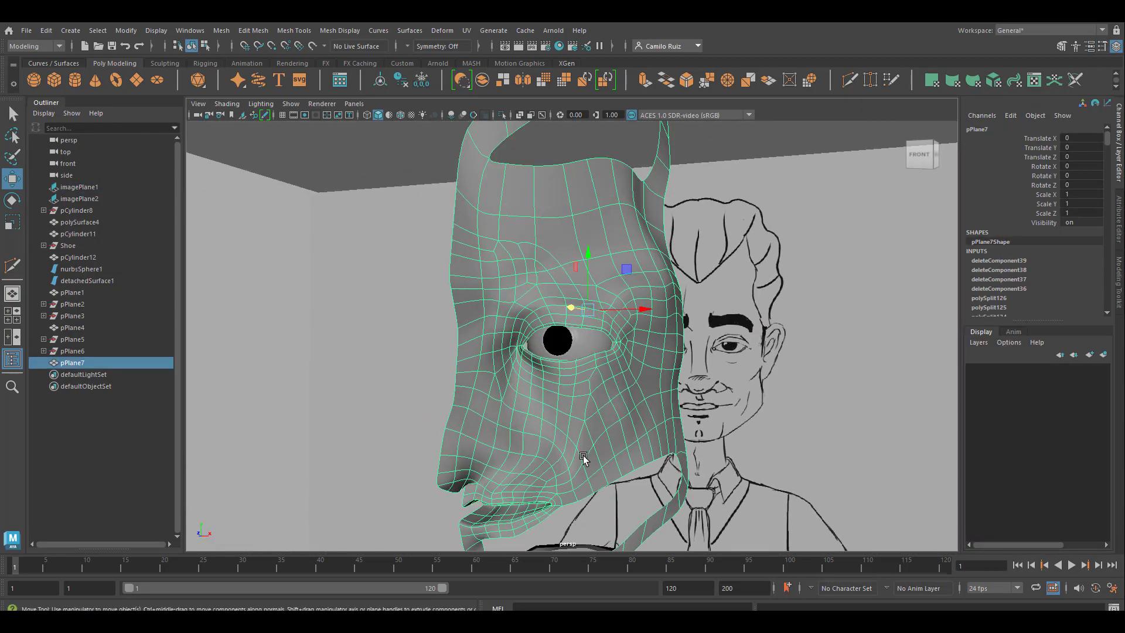
pyautogui.scroll(-2, 584, 458)
pyautogui.moveTo(583, 458)
pyautogui.keyDown('alt'); pyautogui.mouseDown()
pyautogui.moveTo(627, 426)
pyautogui.moveTo(605, 456)
pyautogui.mouseUp(); pyautogui.keyUp('alt')
# Step: Fill the large opening along the jaw and the opening at the top of the head by closing their border edge loops
pyautogui.moveTo(580, 402); pyautogui.dragTo(586, 254, button='right')
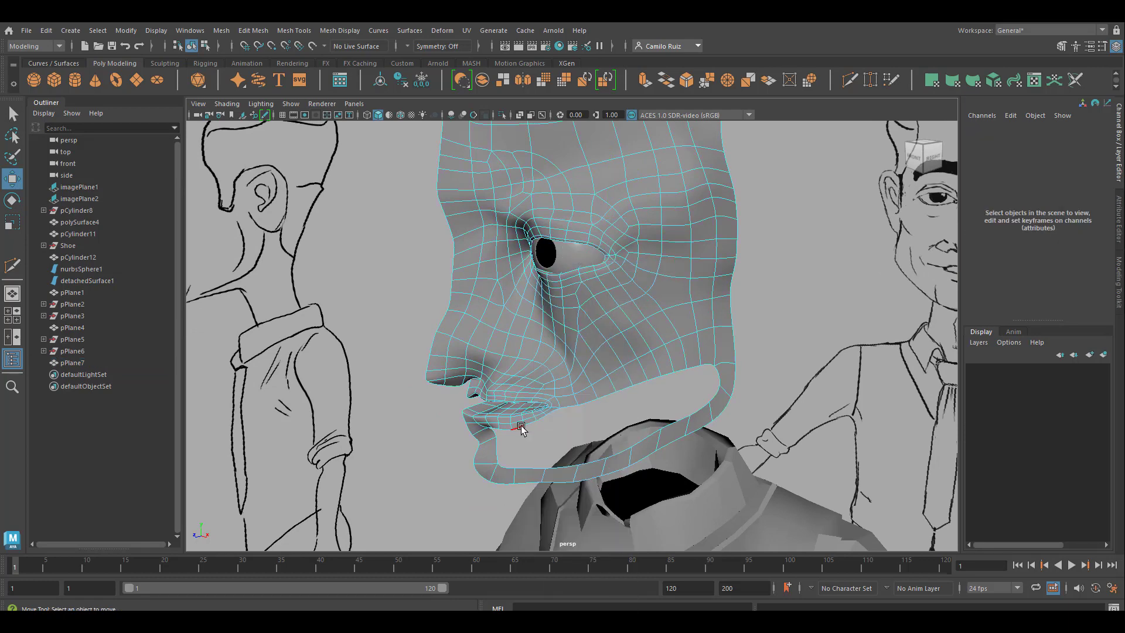
pyautogui.doubleClick(579, 404)
pyautogui.click(215, 31)
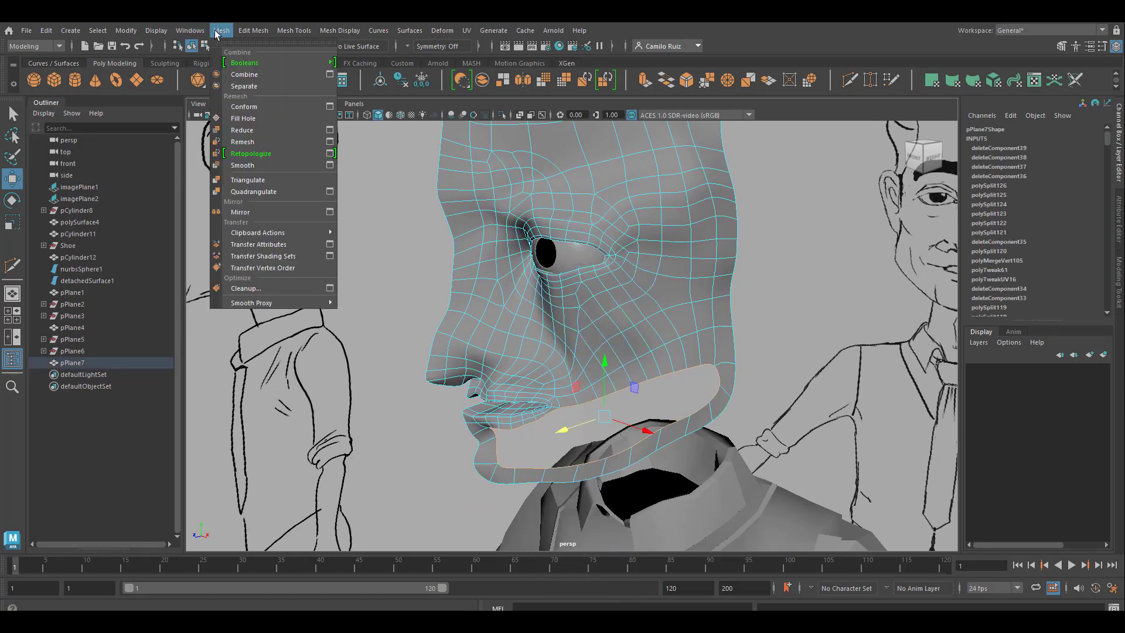
pyautogui.click(243, 118)
pyautogui.keyDown('alt'); pyautogui.moveTo(653, 273); pyautogui.dragTo(650, 541, button='middle'); pyautogui.keyUp('alt')
pyautogui.doubleClick(595, 345)
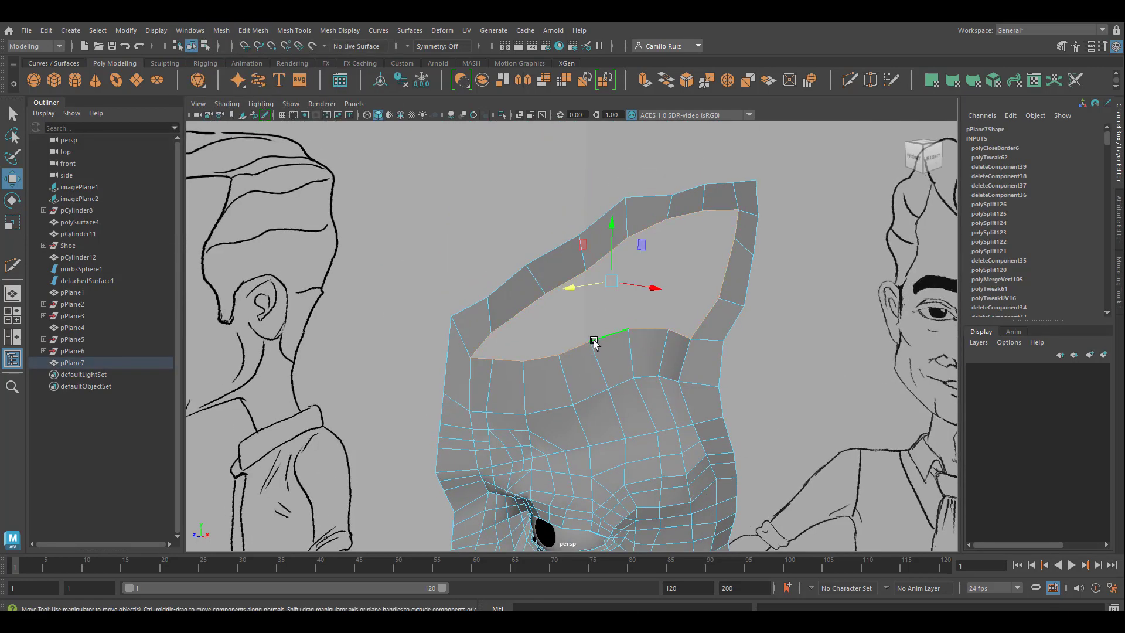
pyautogui.press('g')
# Step: Cut an edge row across the filled jaw face from the chin corner vertex, through one interior point, to the border vertex beyond the mouth corner
pyautogui.scroll(-6, 603, 398)
pyautogui.keyDown('alt'); pyautogui.moveTo(607, 444); pyautogui.dragTo(617, 311, button='middle'); pyautogui.keyUp('alt')
pyautogui.scroll(7, 617, 310)
pyautogui.scroll(5, 577, 346)
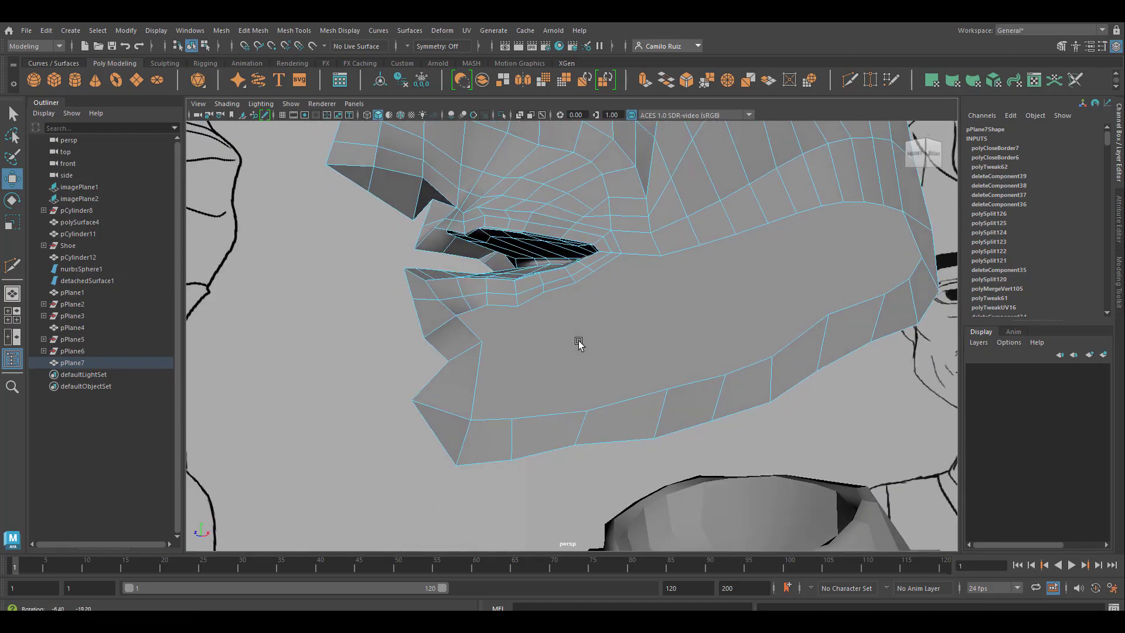
pyautogui.click(849, 80)
pyautogui.click(481, 342)
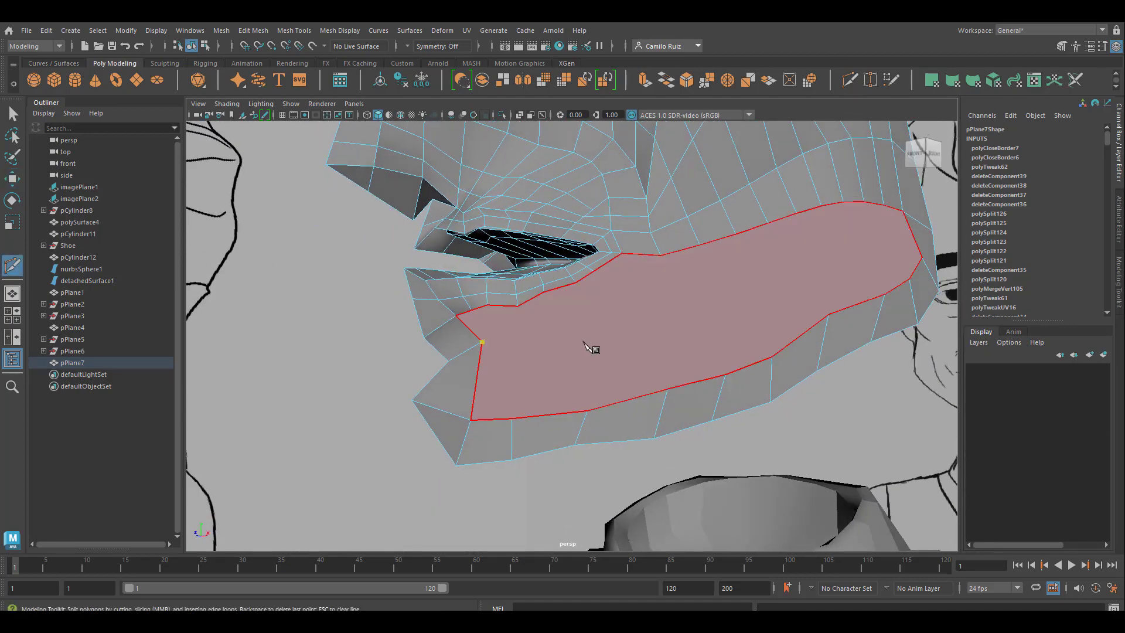
pyautogui.click(628, 309)
pyautogui.click(661, 256)
pyautogui.press('Return')
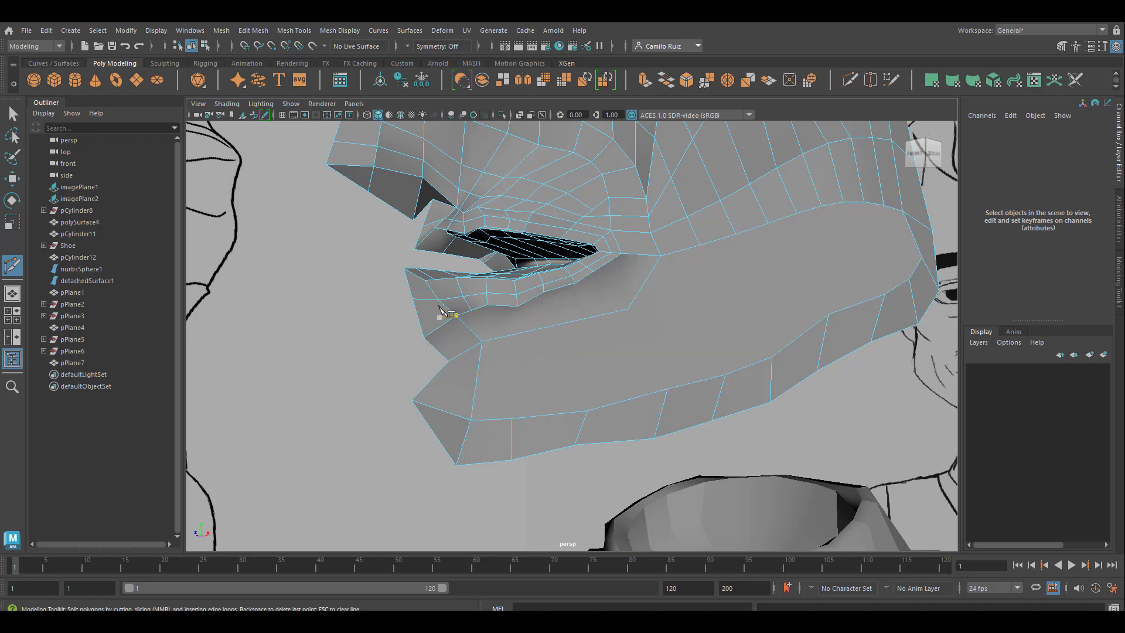
# Step: Cut an edge row from the vertex under the lower lip down through the chin face to the chin's front border
pyautogui.click(486, 304)
pyautogui.click(497, 338)
pyautogui.click(476, 386)
pyautogui.click(428, 384)
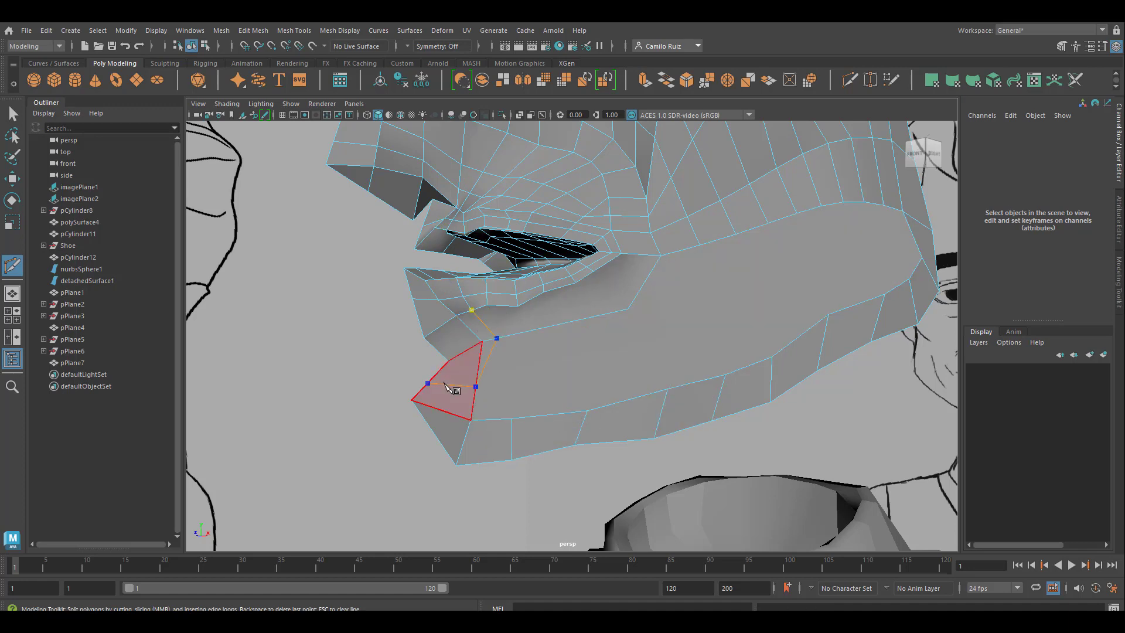
pyautogui.rightClick(493, 379)
# Step: Cut two edge rows from neighbouring vertices under the lower lip, across the existing jaw row, down to the jaw rim vertices
pyautogui.click(517, 307)
pyautogui.click(487, 304)
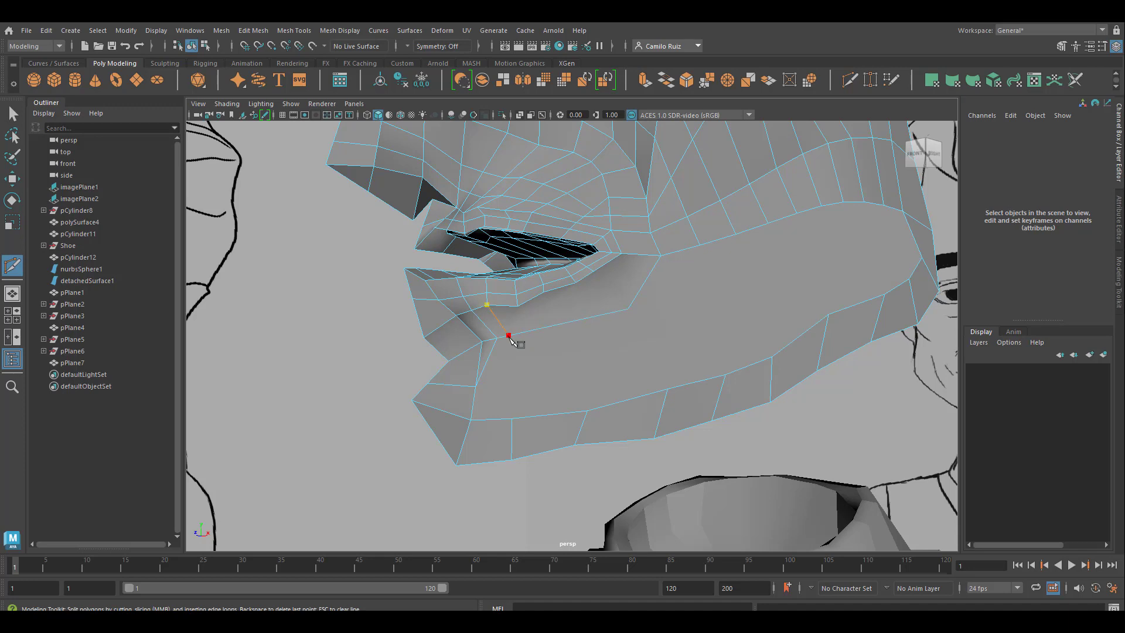
pyautogui.click(509, 335)
pyautogui.click(511, 418)
pyautogui.rightClick(612, 413)
pyautogui.click(517, 307)
pyautogui.click(539, 328)
pyautogui.click(587, 411)
pyautogui.rightClick(581, 371)
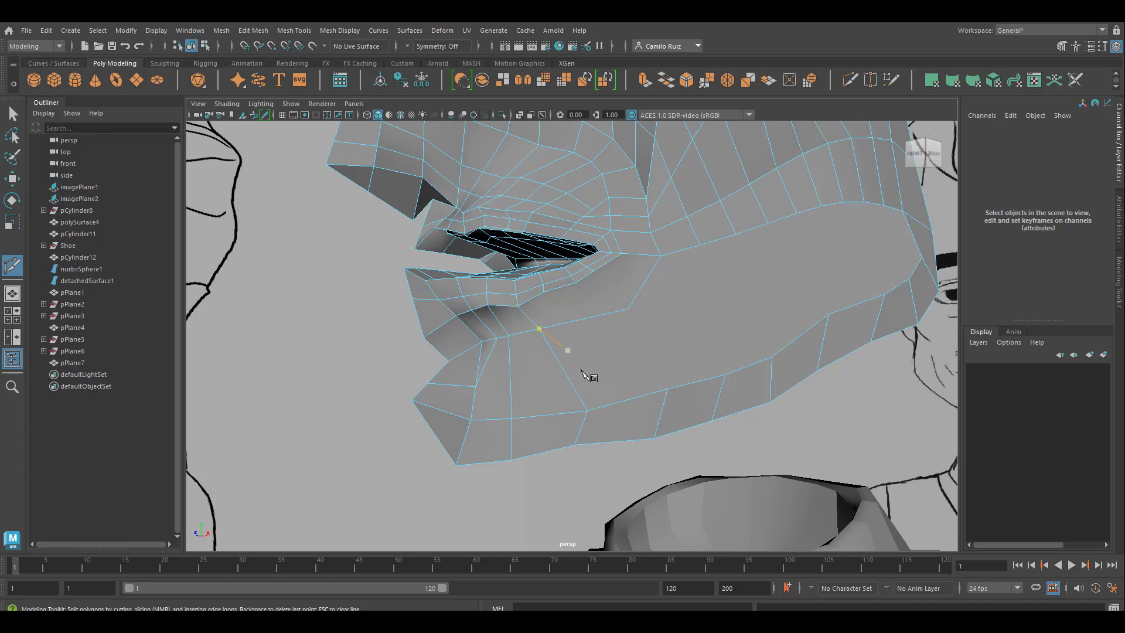
# Step: Cut three more edge rows from the outer lower-lip vertices near the mouth corner, through the jaw row, to successive jaw rim vertices
pyautogui.click(543, 291)
pyautogui.click(566, 323)
pyautogui.click(667, 388)
pyautogui.rightClick(671, 394)
pyautogui.click(576, 283)
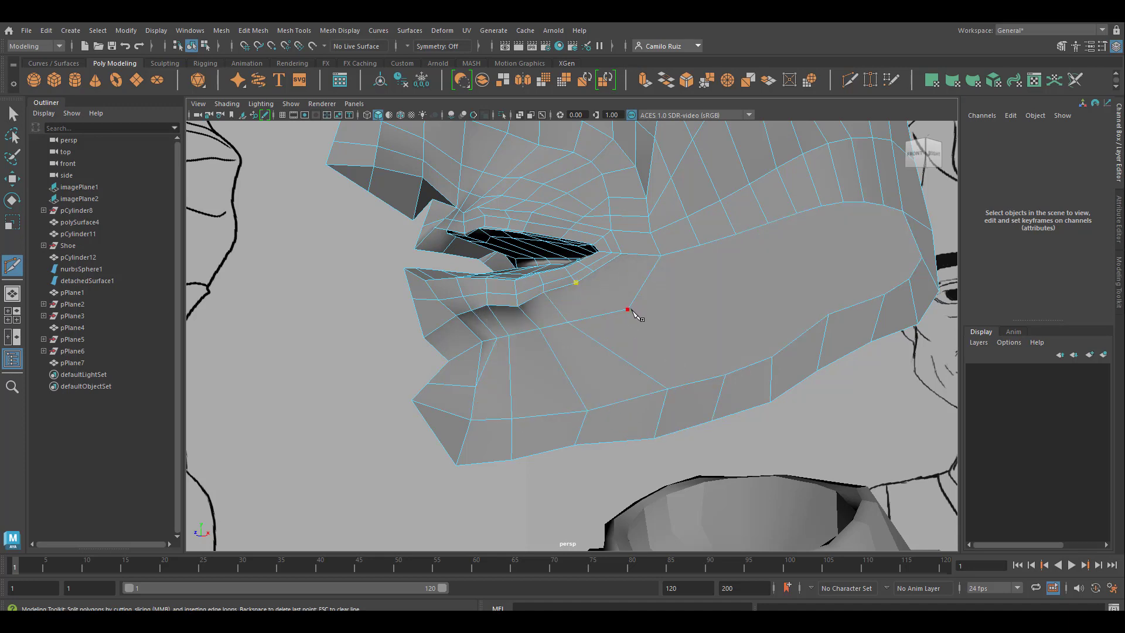
pyautogui.click(628, 309)
pyautogui.click(725, 374)
pyautogui.rightClick(718, 369)
pyautogui.click(596, 276)
pyautogui.click(592, 271)
pyautogui.click(639, 289)
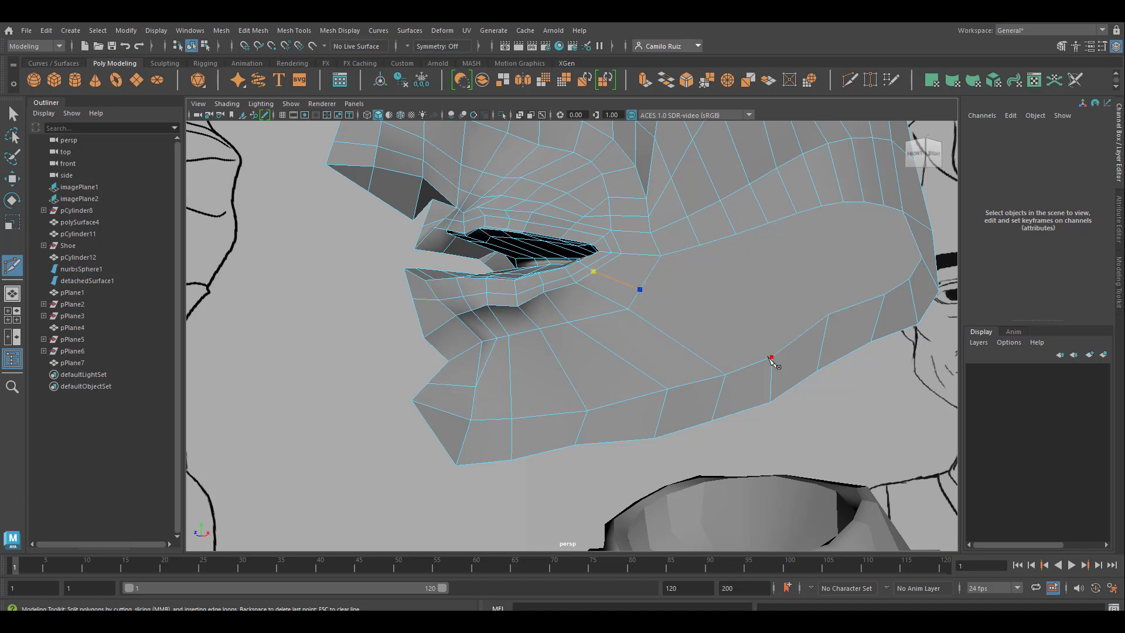
# Step: Cut a curved cross row from the cheek border vertex through the new jaw edges to the chin, midway between lip and rim
pyautogui.click(700, 245)
pyautogui.click(688, 314)
pyautogui.click(668, 335)
pyautogui.click(477, 385)
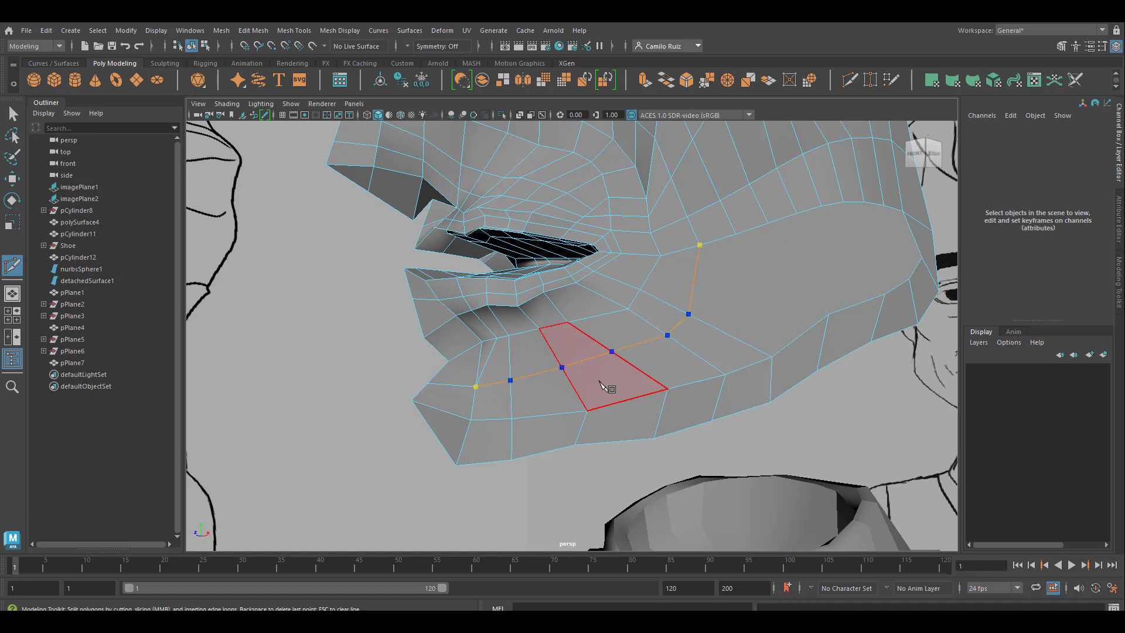
pyautogui.rightClick(599, 379)
# Step: Try deleting the short slanted edge between the lower lip and the chin, and undo the deletion
pyautogui.moveTo(494, 352); pyautogui.dragTo(492, 251, button='right')
pyautogui.click(497, 337)
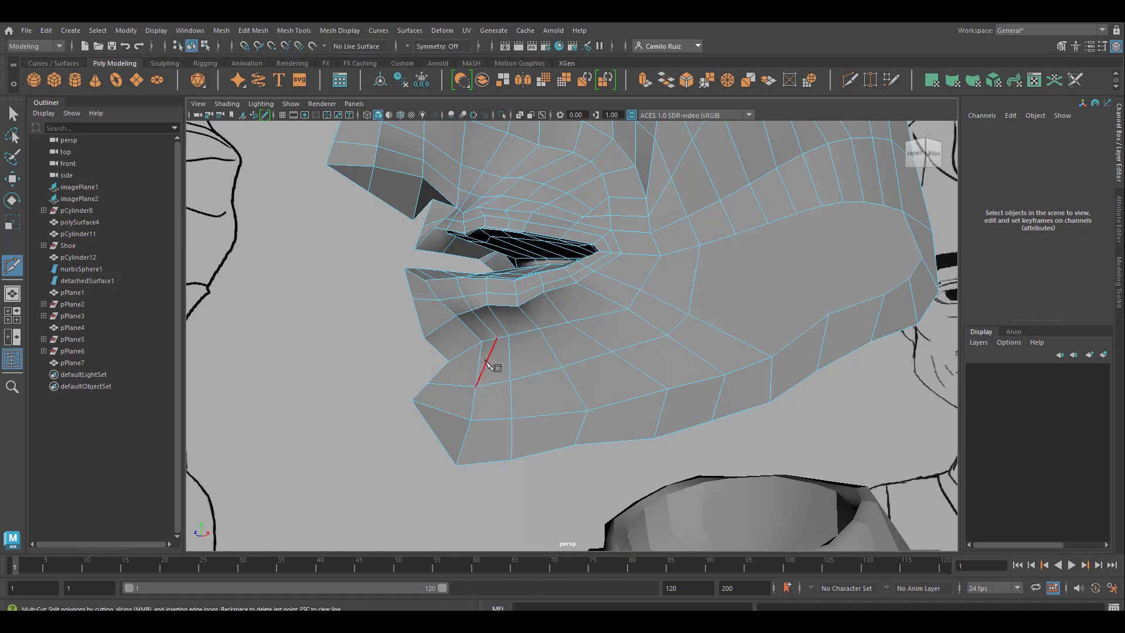
pyautogui.moveTo(486, 358); pyautogui.dragTo(485, 313, button='right')
pyautogui.press('q')
pyautogui.click(489, 355)
pyautogui.press('Delete')
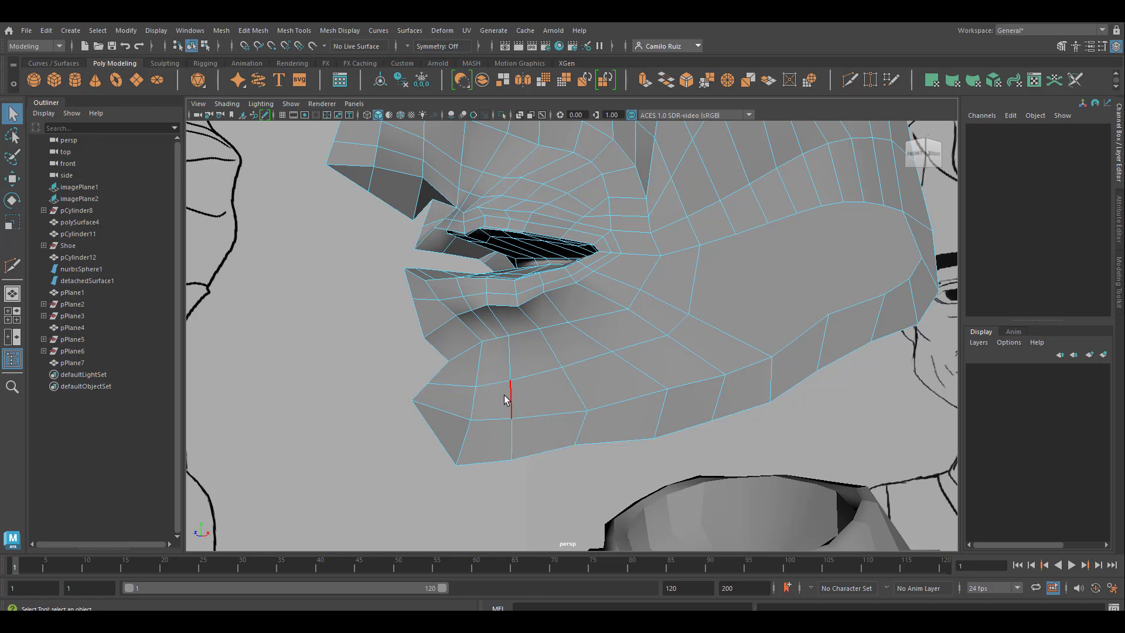
pyautogui.hotkey('ctrl', 'z')
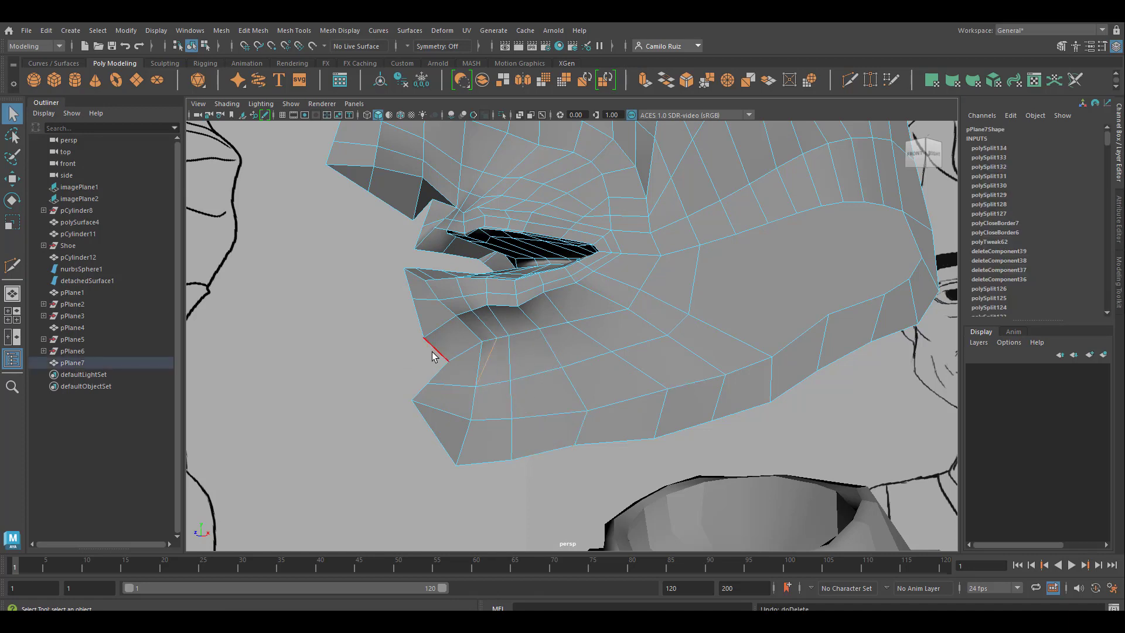
# Step: Cut edges down the rear of the filled jaw face, joining the upper border vertices to the jaw rim vertices with Multi-Cut
pyautogui.keyDown('alt'); pyautogui.moveTo(760, 260); pyautogui.dragTo(644, 388, button='middle'); pyautogui.keyUp('alt')
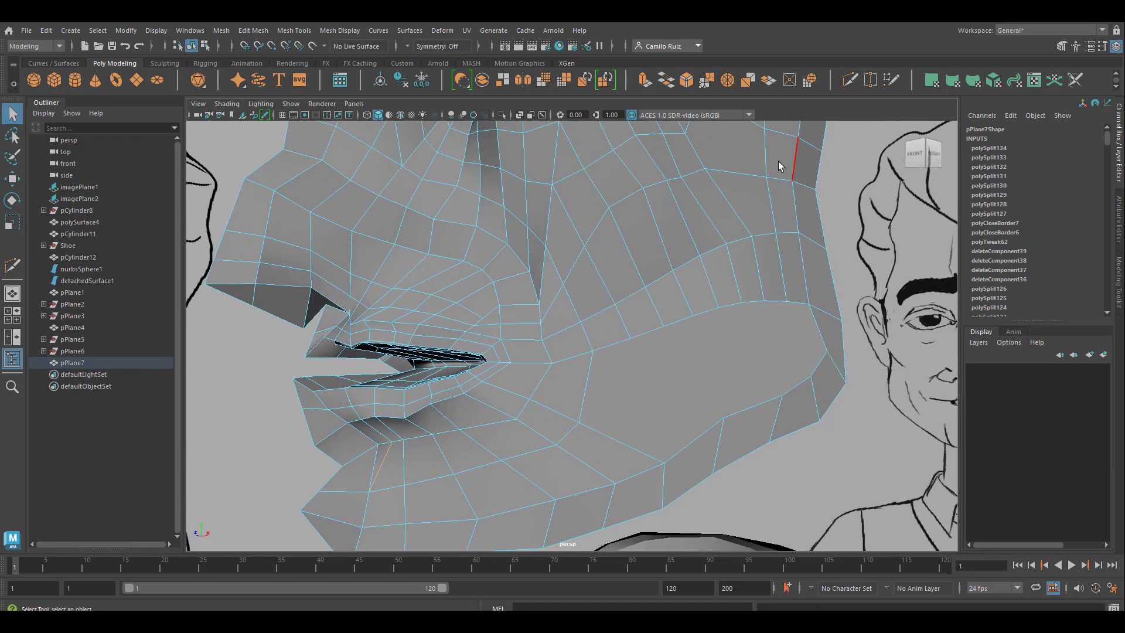
pyautogui.hotkey('ctrl', 'shift', 'x')
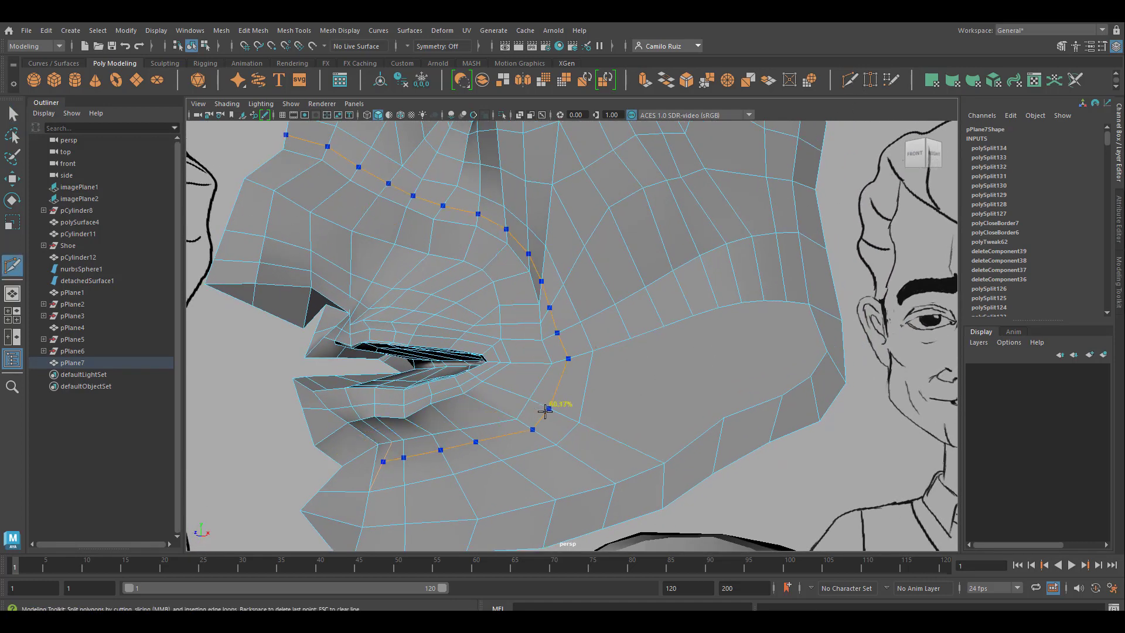
pyautogui.click(631, 338)
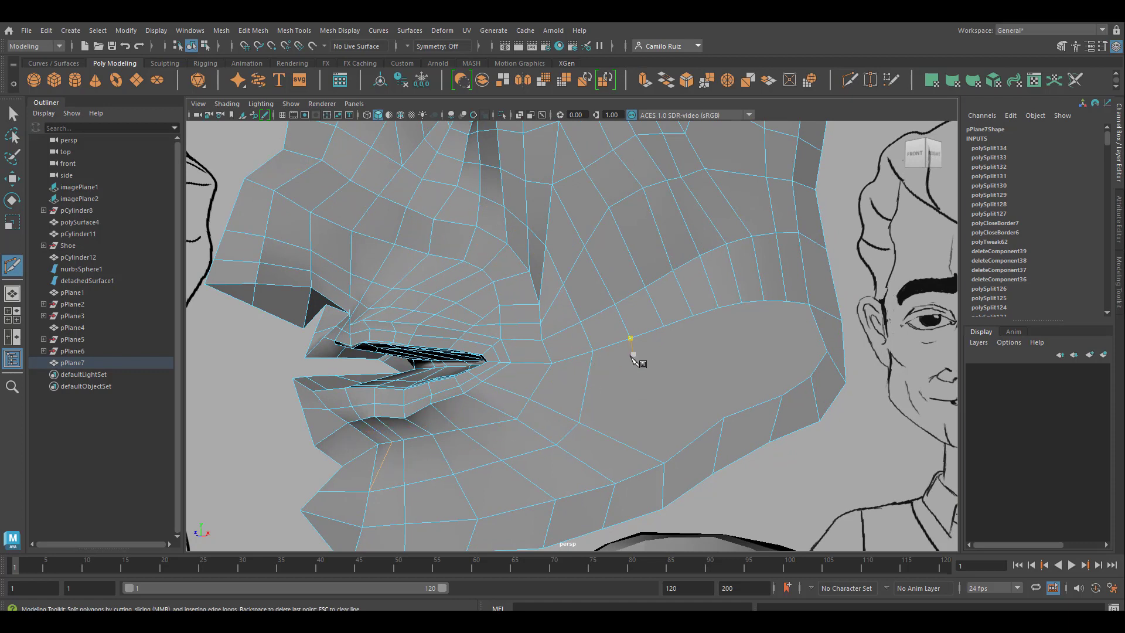
pyautogui.click(785, 303)
pyautogui.rightClick(834, 316)
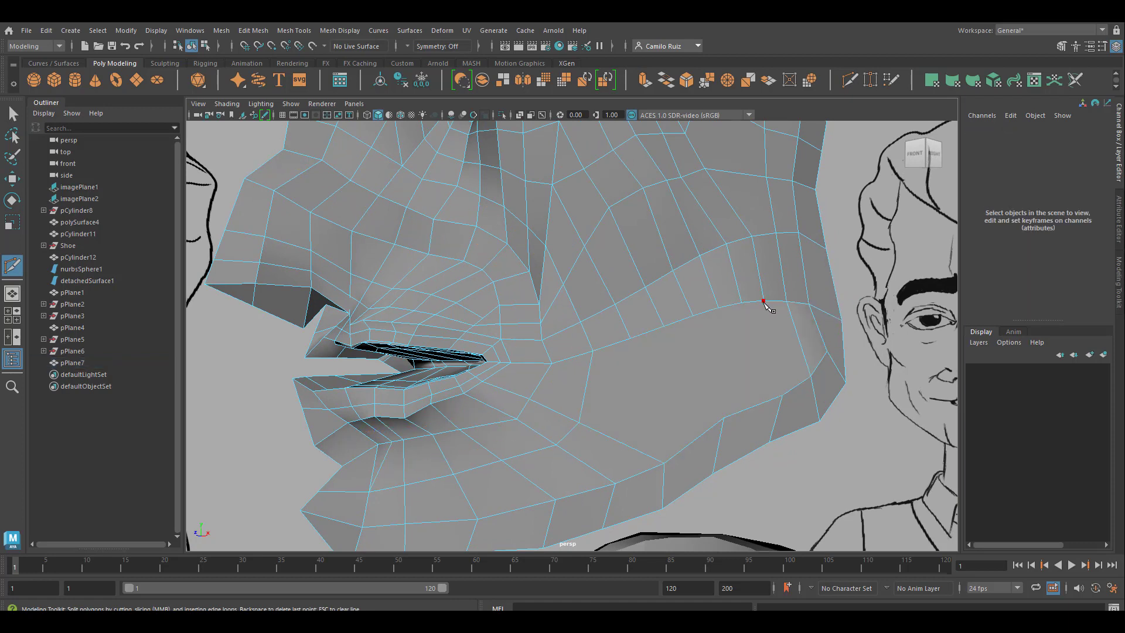
pyautogui.rightClick(850, 382)
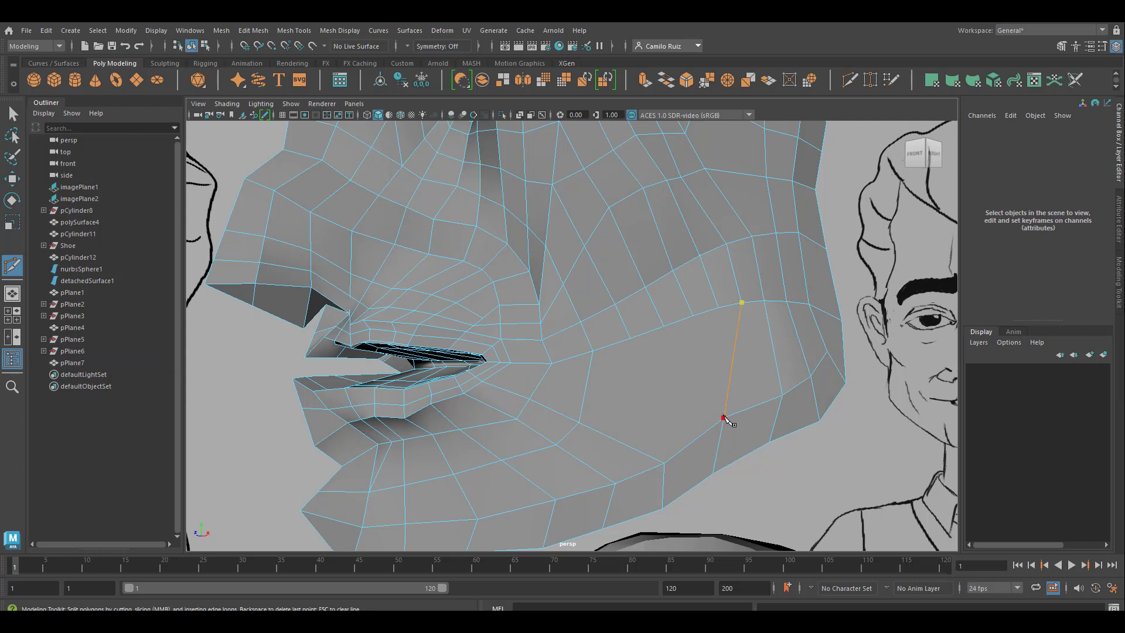
# Step: Cut an edge row from the upper jaw border straight down across the remaining large face and through the jaw rim
pyautogui.scroll(-4, 673, 382)
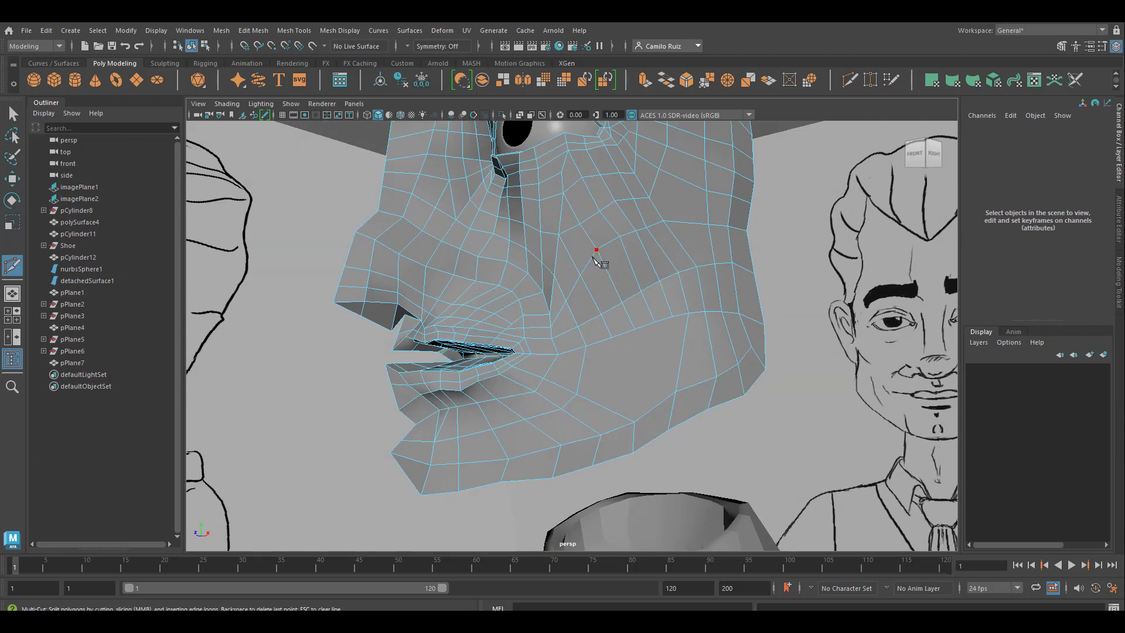
pyautogui.keyDown('alt'); pyautogui.moveTo(598, 253); pyautogui.dragTo(583, 369, button='middle'); pyautogui.keyUp('alt')
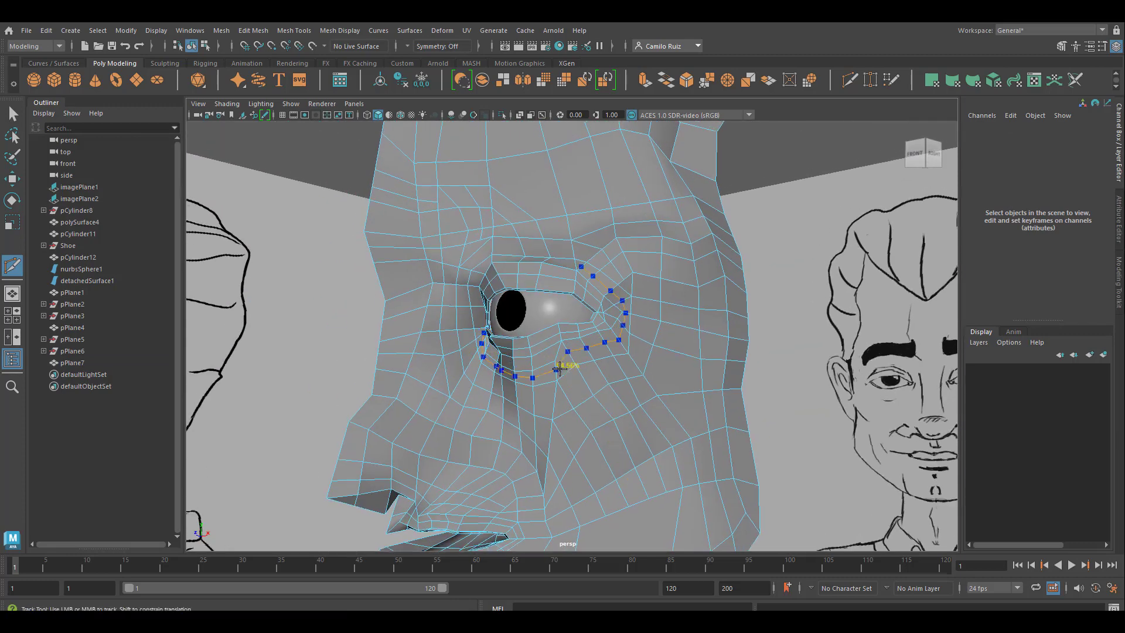
pyautogui.keyDown('alt'); pyautogui.moveTo(638, 437); pyautogui.dragTo(638, 345, button='middle'); pyautogui.keyUp('alt')
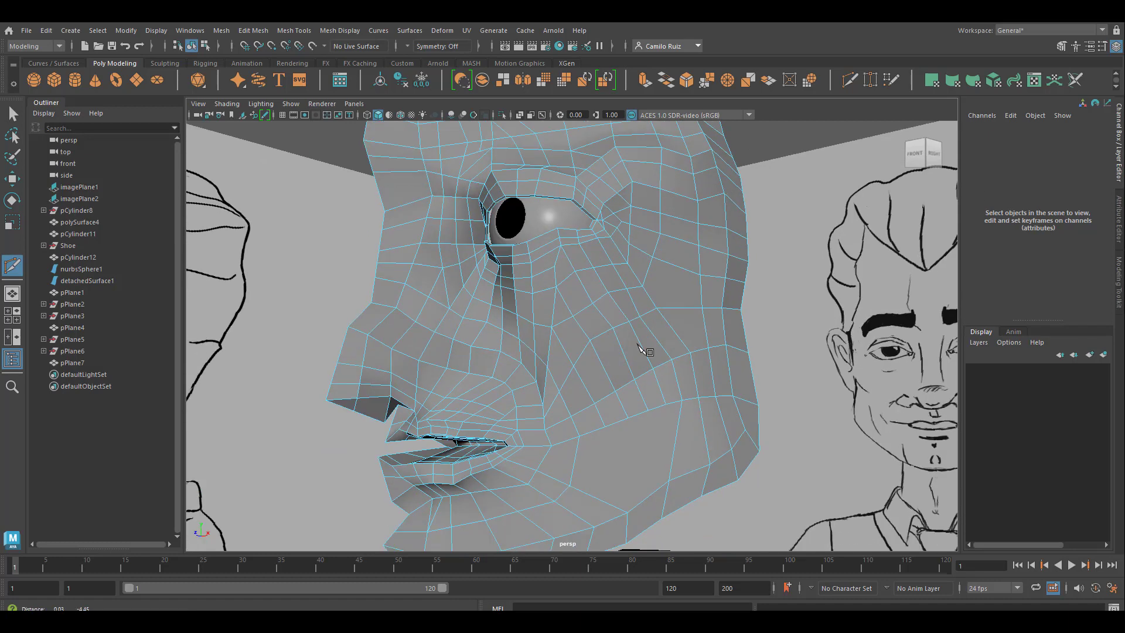
pyautogui.keyDown('alt'); pyautogui.moveTo(645, 350); pyautogui.dragTo(634, 450, button='right'); pyautogui.keyUp('alt')
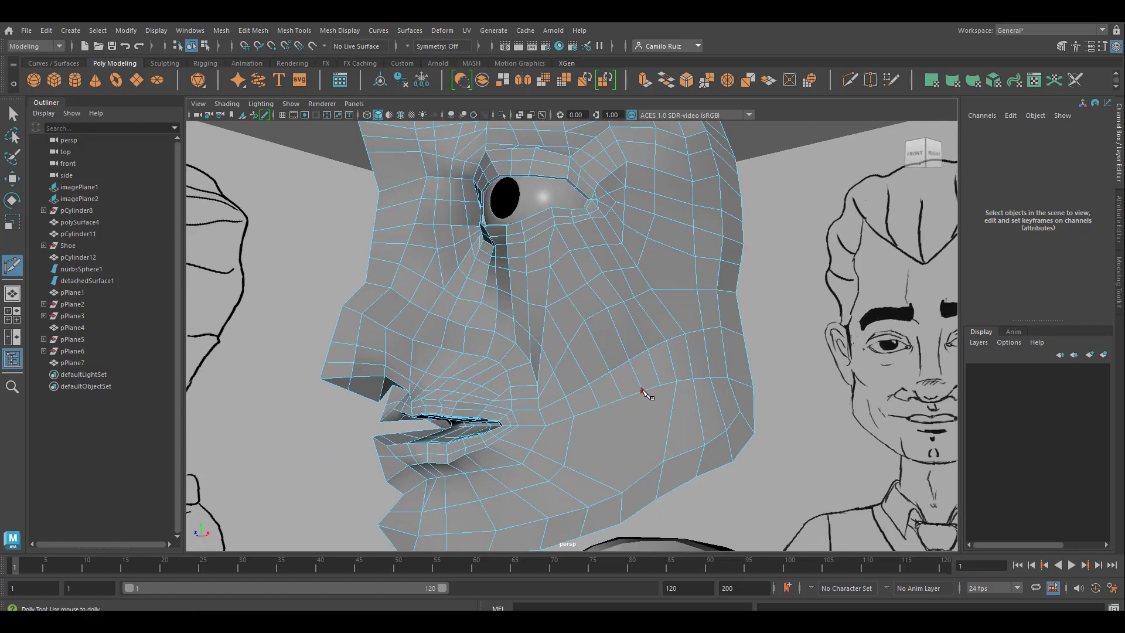
pyautogui.click(645, 477)
pyautogui.click(644, 507)
pyautogui.rightClick(723, 391)
# Step: Cut a row across the middle of the jaw from the upper border vertex forward to the edges beside the mouth corner
pyautogui.click(643, 434)
pyautogui.click(567, 450)
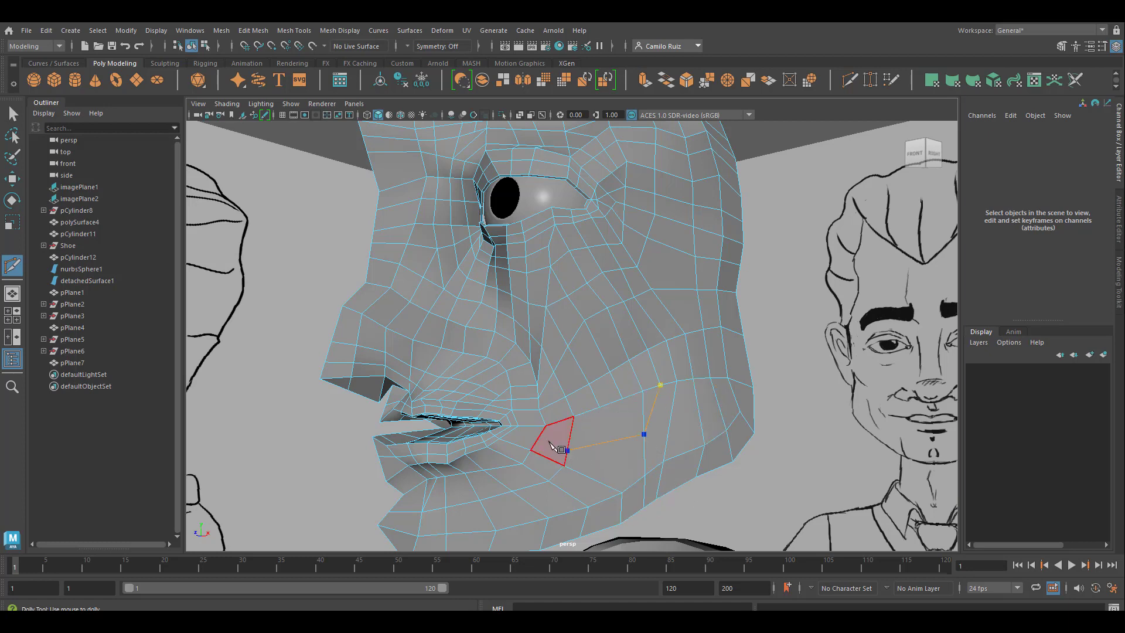
pyautogui.click(537, 440)
pyautogui.press('Escape')
# Step: Cut an edge row from the cheek border vertex down through the jaw rows and forward along the lower jaw to the chin
pyautogui.click(615, 439)
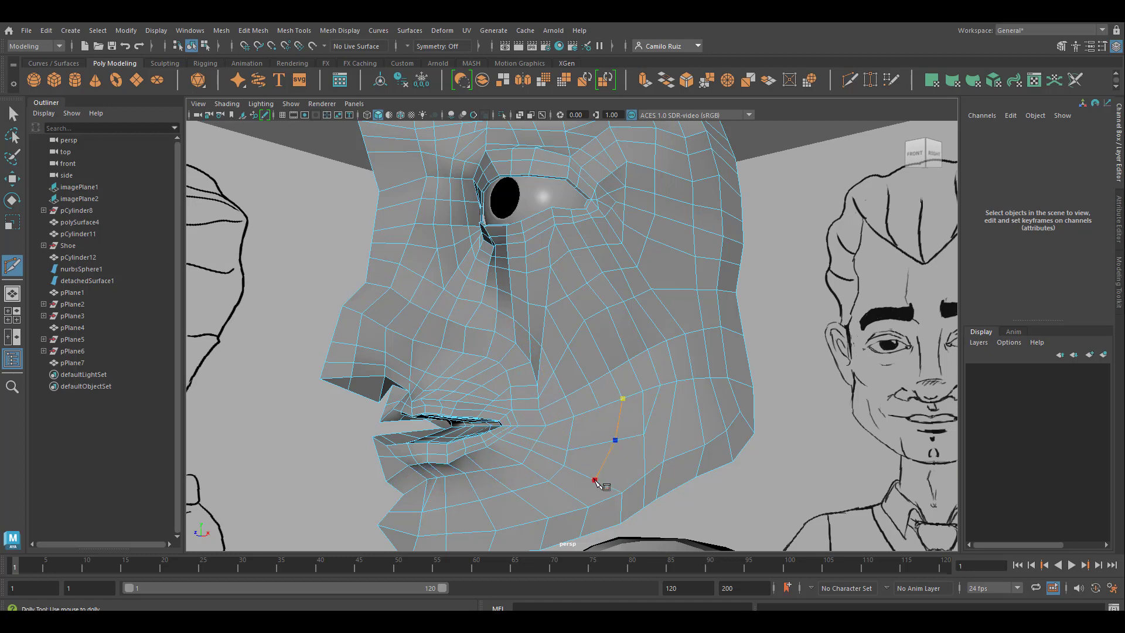
pyautogui.click(570, 494)
pyautogui.click(533, 507)
pyautogui.click(488, 516)
# Step: Cut an edge row from the mouth corner outward through the cheek edges and up to the cheek border vertex
pyautogui.click(599, 407)
pyautogui.hotkey('ctrl', 'z')
pyautogui.scroll(4, 566, 451)
pyautogui.keyDown('alt'); pyautogui.moveTo(558, 449); pyautogui.dragTo(560, 380, button='middle'); pyautogui.keyUp('alt')
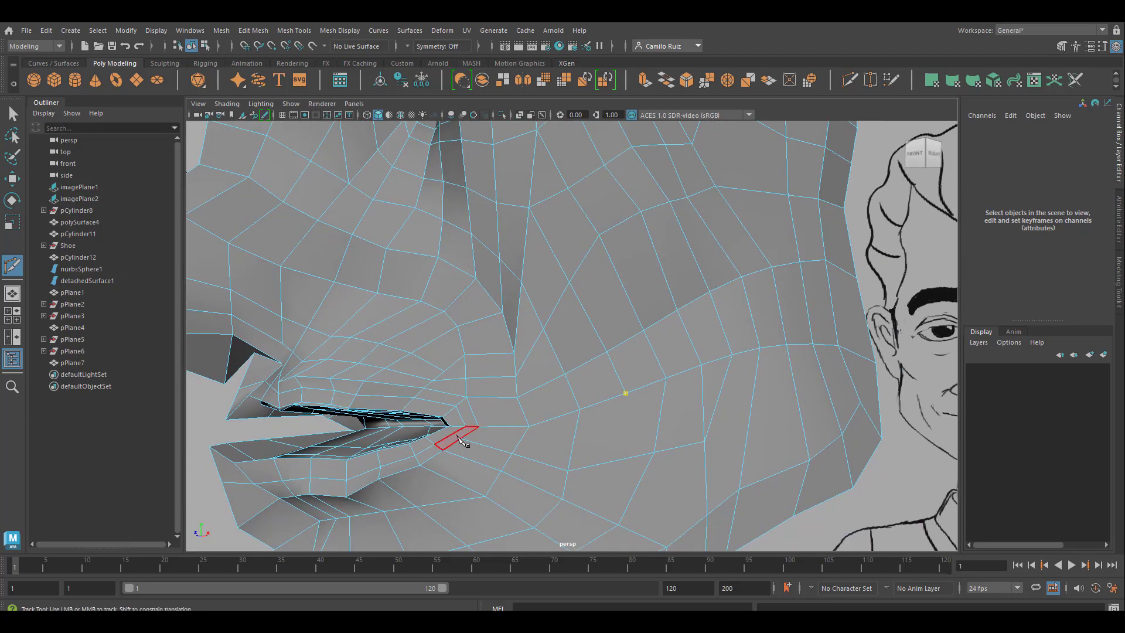
pyautogui.moveTo(457, 435)
pyautogui.keyDown('alt'); pyautogui.mouseDown()
pyautogui.moveTo(488, 438)
pyautogui.moveTo(451, 435)
pyautogui.mouseUp(); pyautogui.keyUp('alt')
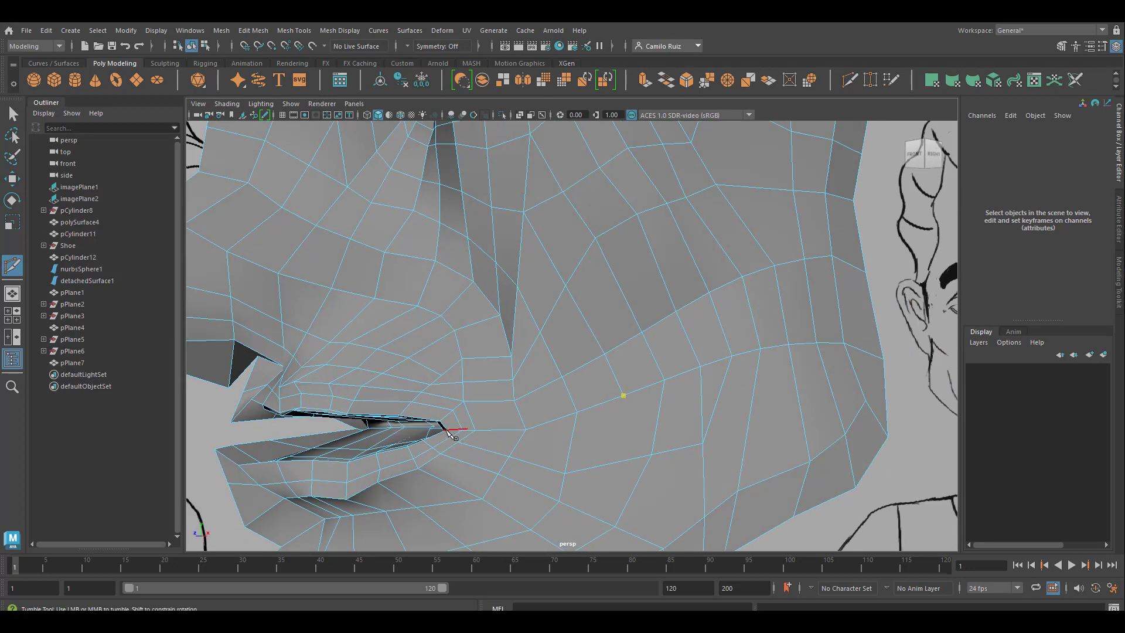
pyautogui.press('Escape')
pyautogui.click(475, 434)
pyautogui.press('super')
pyautogui.press('super')
pyautogui.click(517, 445)
pyautogui.keyDown('ctrl'); pyautogui.click(520, 442); pyautogui.keyUp('ctrl')
pyautogui.click(571, 440)
pyautogui.click(623, 394)
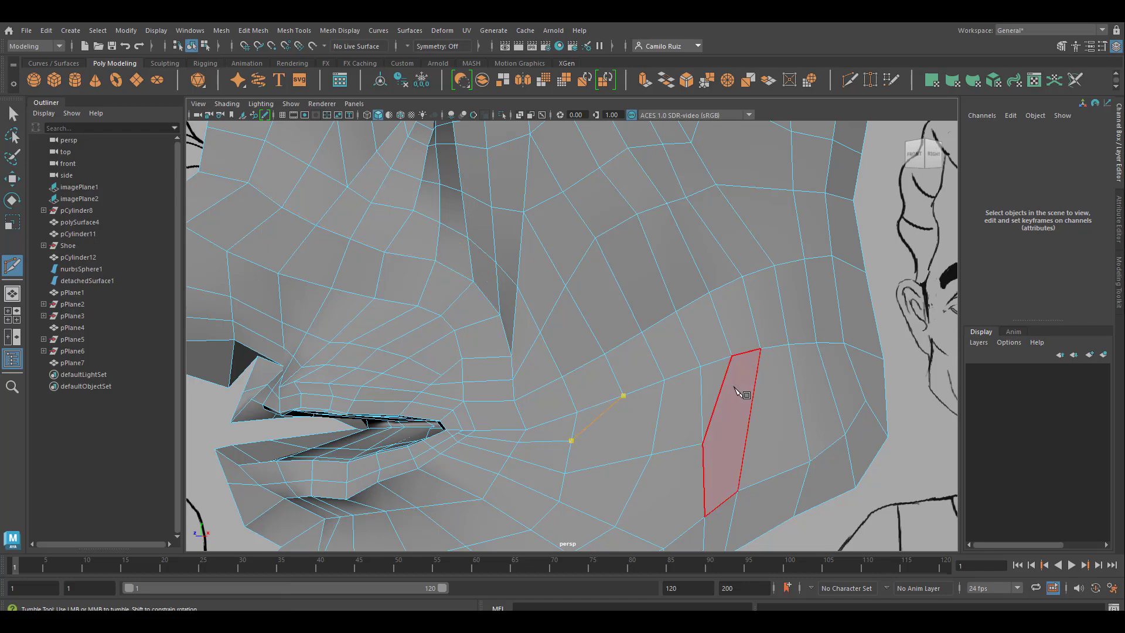
pyautogui.rightClick(737, 392)
# Step: Cut a lengthwise edge row across the rear jaw faces, continuing the middle jaw row toward the back of the jaw
pyautogui.scroll(-6, 705, 419)
pyautogui.keyDown('alt'); pyautogui.moveTo(618, 363); pyautogui.dragTo(635, 325); pyautogui.keyUp('alt')
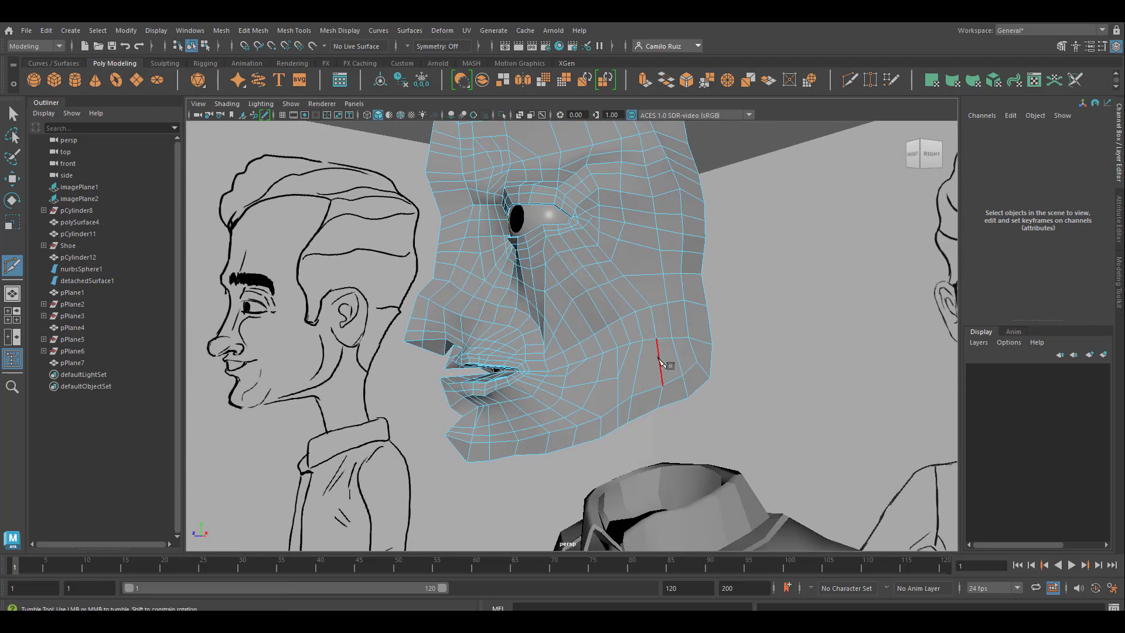
pyautogui.scroll(5, 653, 370)
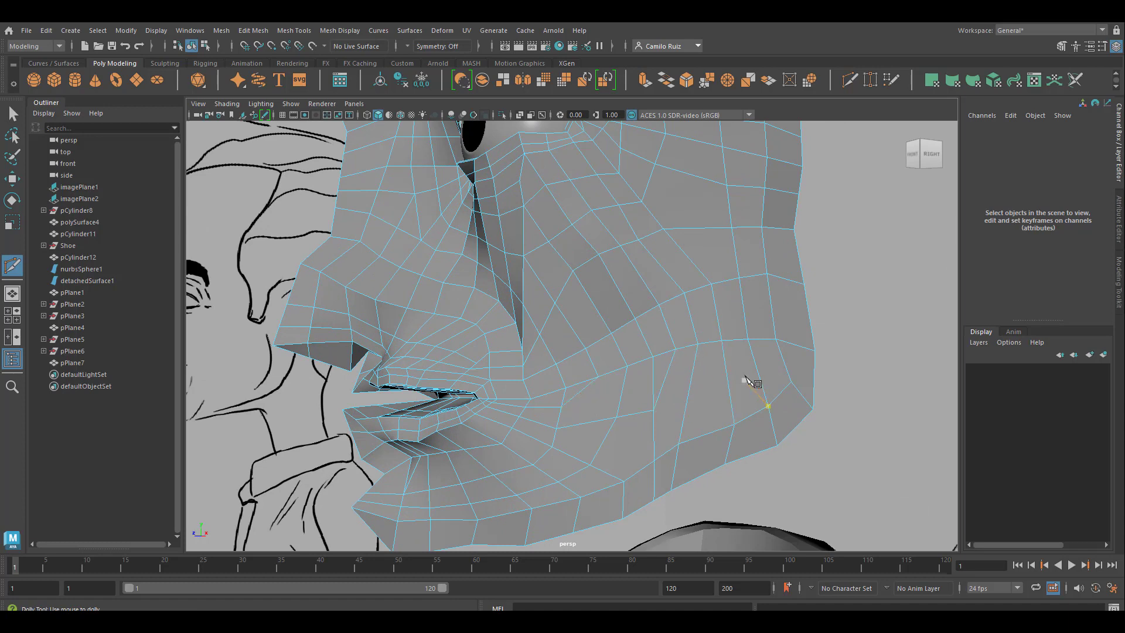
pyautogui.click(653, 410)
pyautogui.click(689, 392)
pyautogui.click(728, 384)
pyautogui.click(758, 374)
pyautogui.press('Return')
# Step: Cut a short bent edge row joining the mid-jaw vertex to the cheek border beyond the mouth corner, and select the head mesh
pyautogui.click(615, 417)
pyautogui.click(590, 397)
pyautogui.click(598, 376)
pyautogui.press('q')
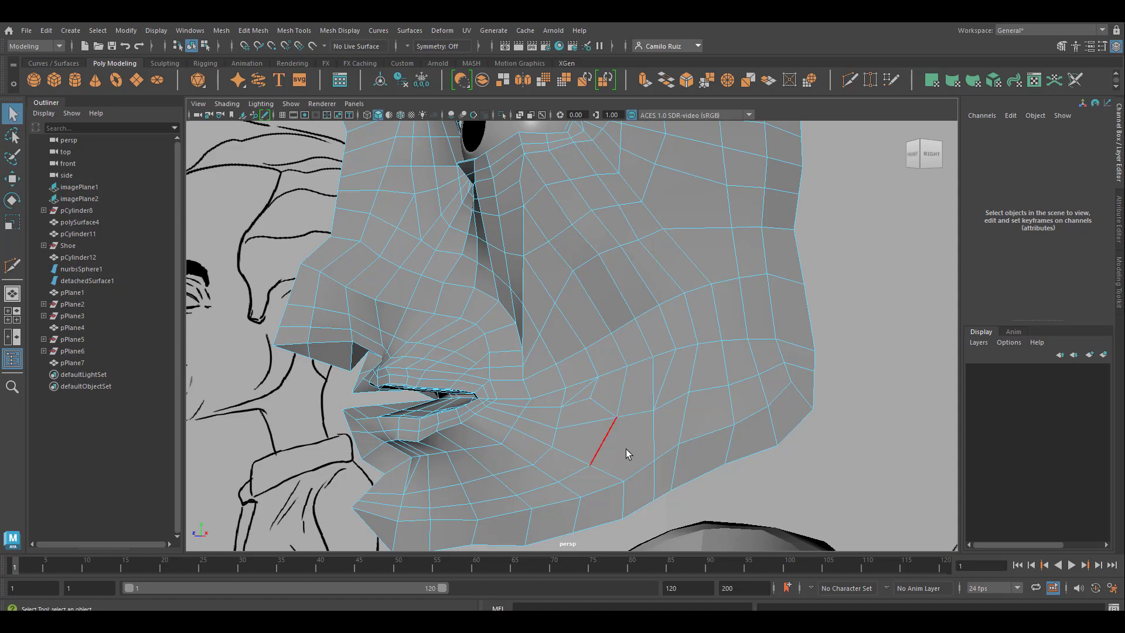
pyautogui.click(897, 399)
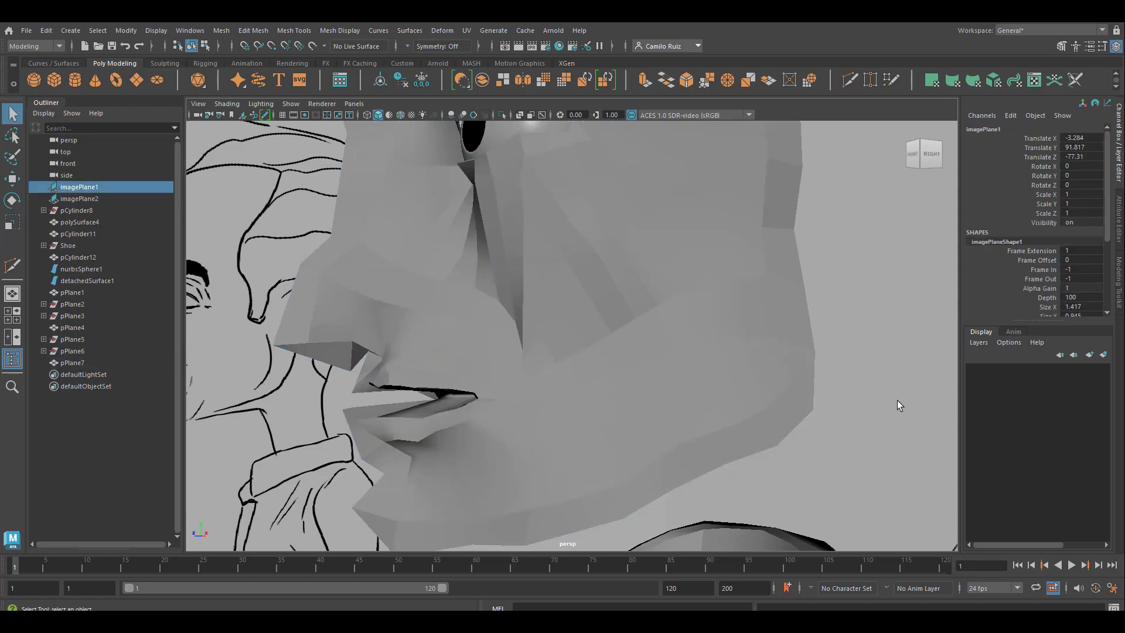
pyautogui.click(687, 412)
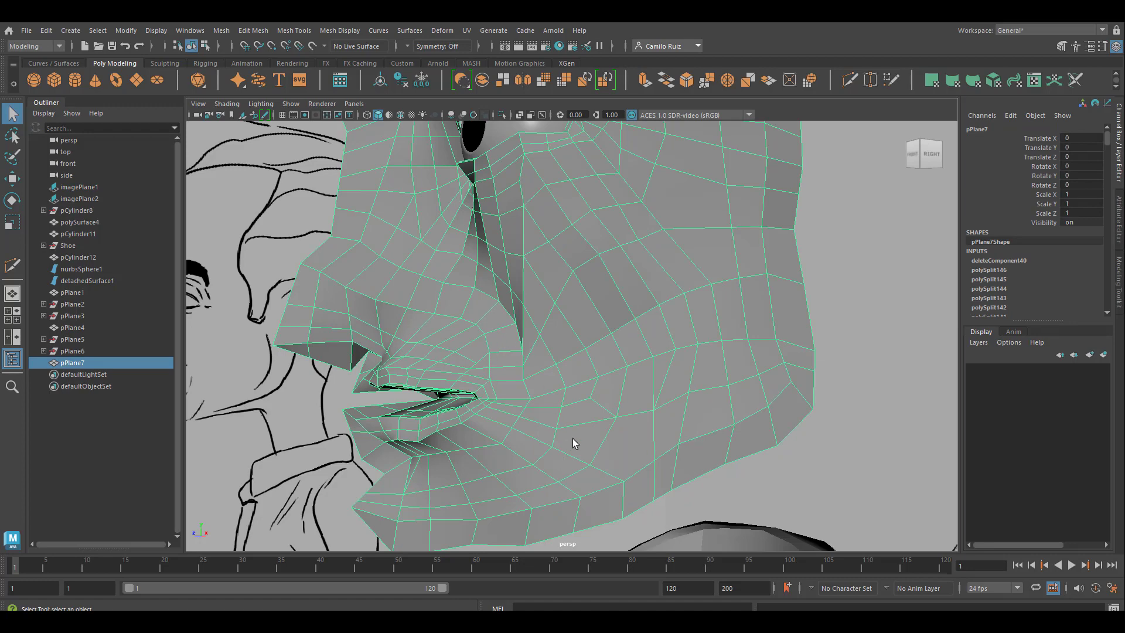
# Step: Insert an edge loop around the mouth and another around the eye socket with Multi-Cut
pyautogui.keyDown('alt'); pyautogui.moveTo(425, 470); pyautogui.dragTo(546, 383); pyautogui.keyUp('alt')
pyautogui.hotkey('ctrl', 'shift', 'x')
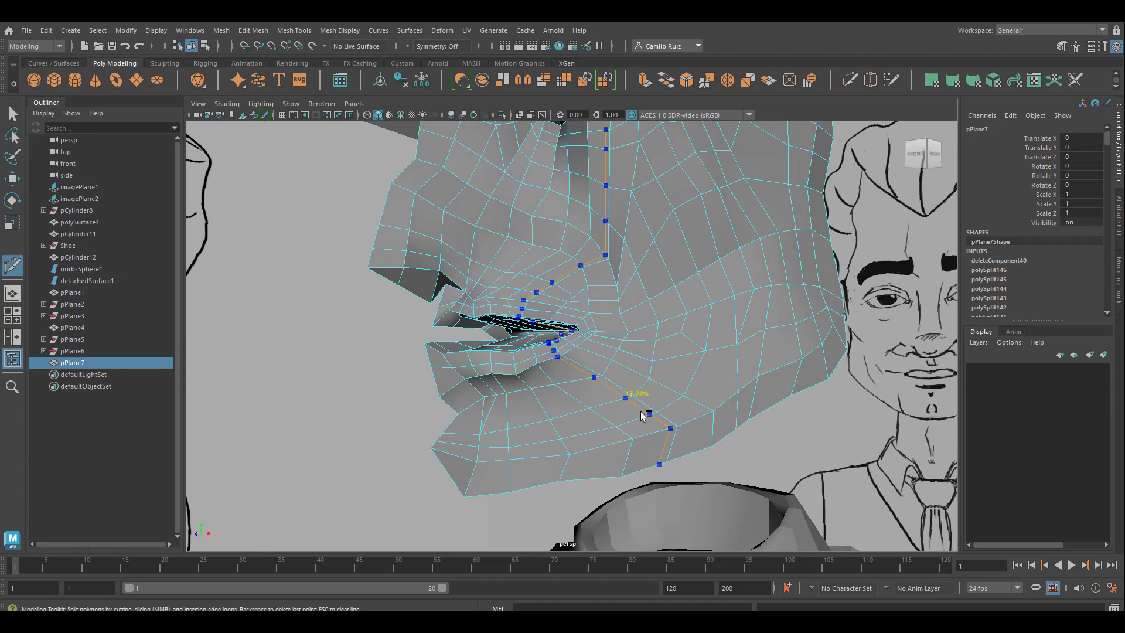
pyautogui.keyDown('ctrl'); pyautogui.click(581, 364); pyautogui.keyUp('ctrl')
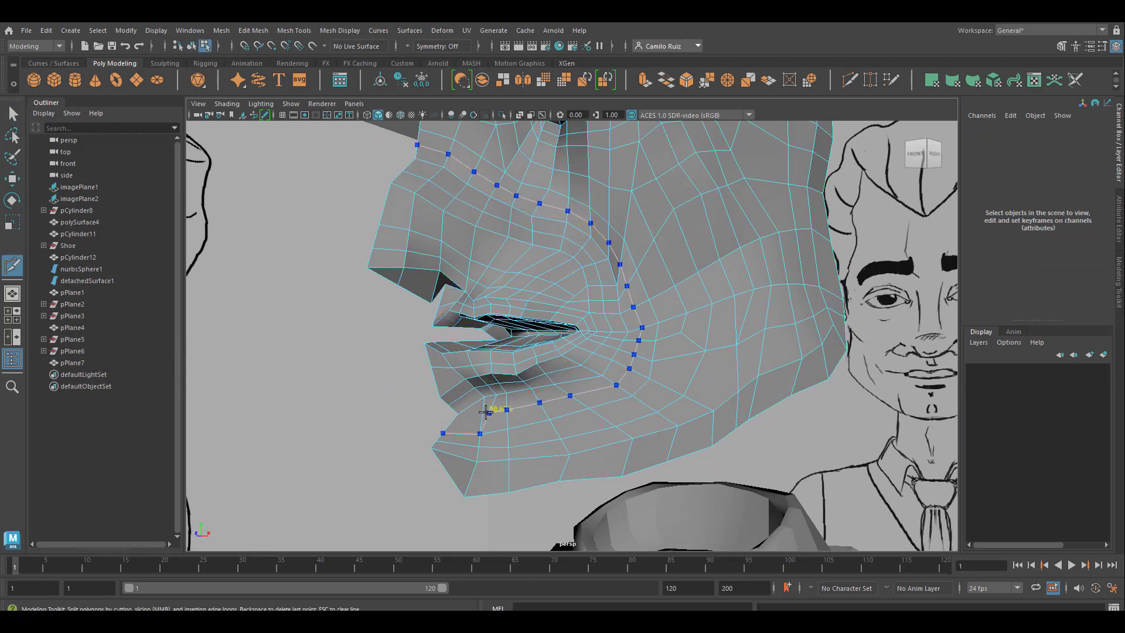
pyautogui.keyDown('alt'); pyautogui.moveTo(683, 290); pyautogui.dragTo(610, 457, button='middle'); pyautogui.keyUp('alt')
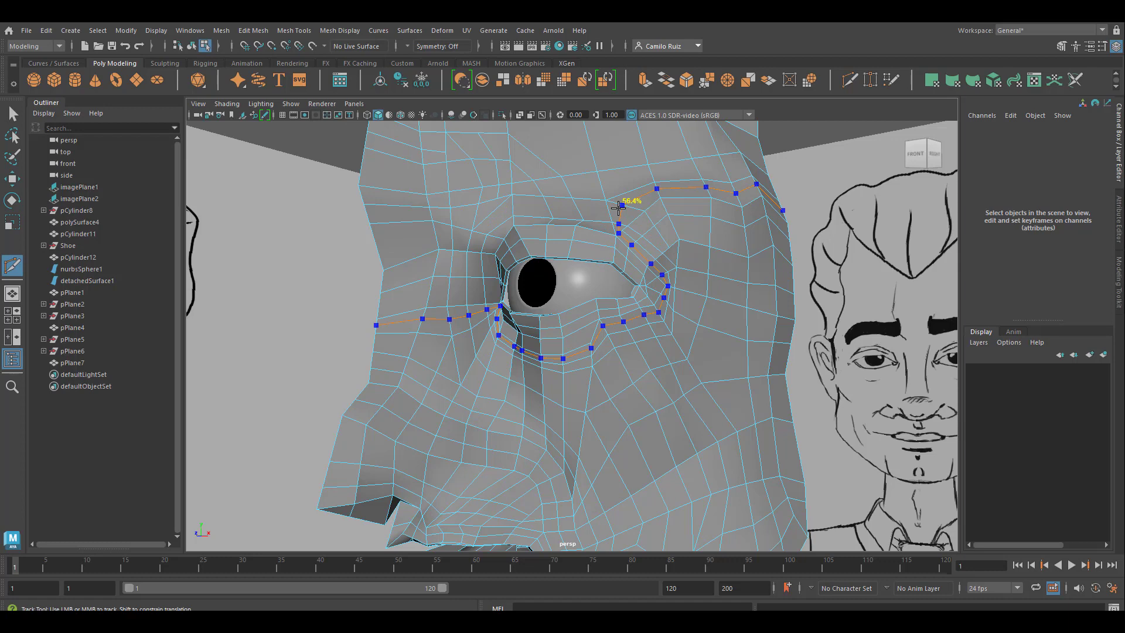
pyautogui.keyDown('ctrl'); pyautogui.click(618, 207); pyautogui.keyUp('ctrl')
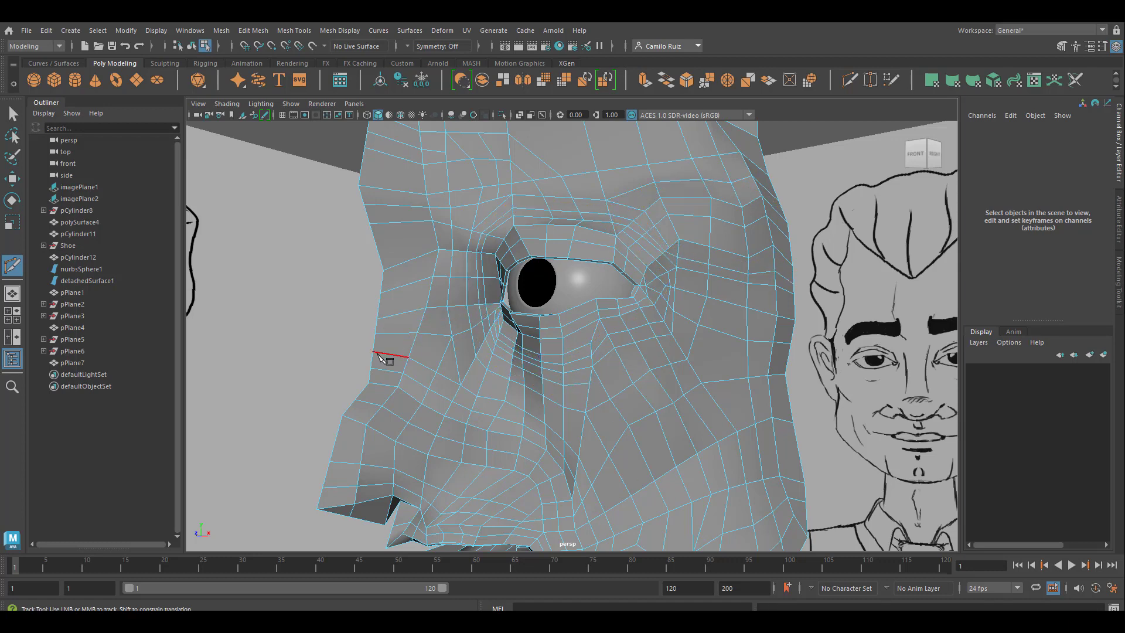
# Step: Cut two edges across the narrow end of the filled skull opening, joining its upper border vertices to the forehead row
pyautogui.keyDown('alt'); pyautogui.moveTo(621, 421); pyautogui.dragTo(580, 337, button='middle'); pyautogui.keyUp('alt')
pyautogui.scroll(-2, 609, 387)
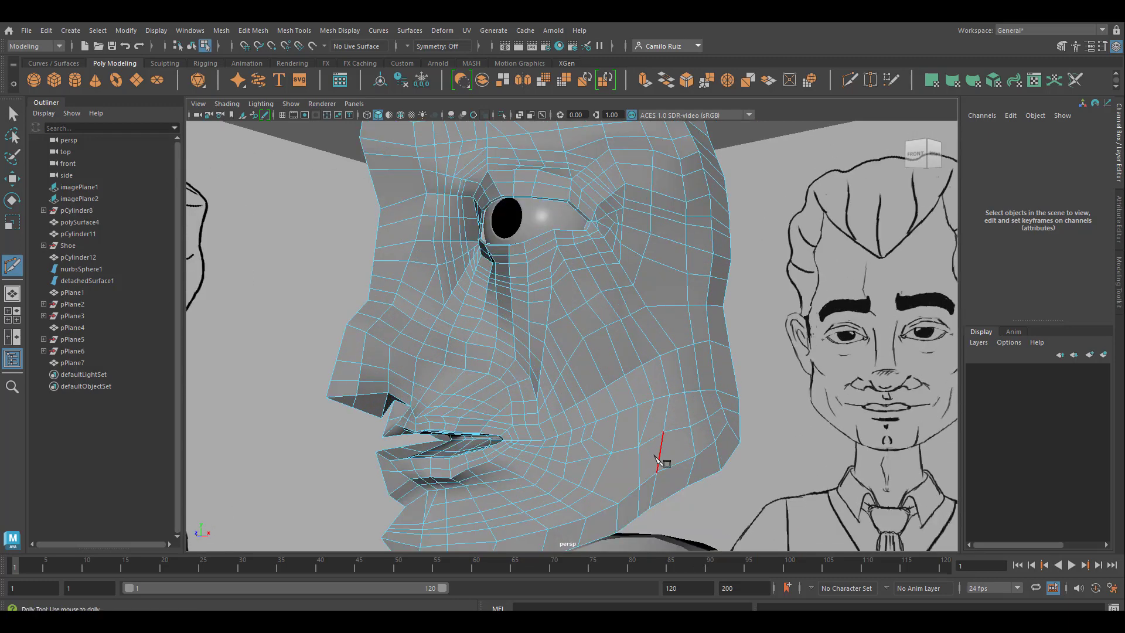
pyautogui.keyDown('alt'); pyautogui.moveTo(655, 456); pyautogui.dragTo(597, 400, button='middle'); pyautogui.keyUp('alt')
pyautogui.scroll(-4, 665, 445)
pyautogui.scroll(5, 538, 346)
pyautogui.keyDown('alt'); pyautogui.moveTo(544, 188); pyautogui.dragTo(528, 348, button='middle'); pyautogui.keyUp('alt')
pyautogui.click(459, 392)
pyautogui.click(461, 433)
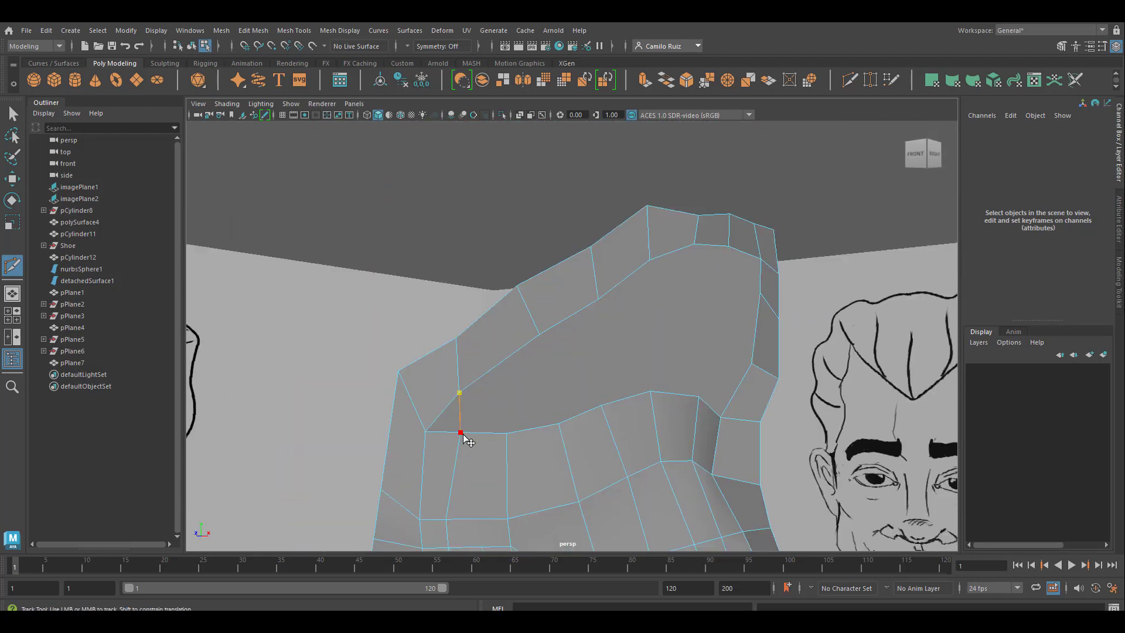
pyautogui.rightClick(463, 434)
pyautogui.click(539, 335)
pyautogui.click(506, 433)
pyautogui.rightClick(507, 434)
# Step: Cut the remaining edges across the wide end of the skull opening, connecting each upper border vertex to the forehead row
pyautogui.click(594, 303)
pyautogui.click(559, 424)
pyautogui.rightClick(559, 424)
pyautogui.click(649, 260)
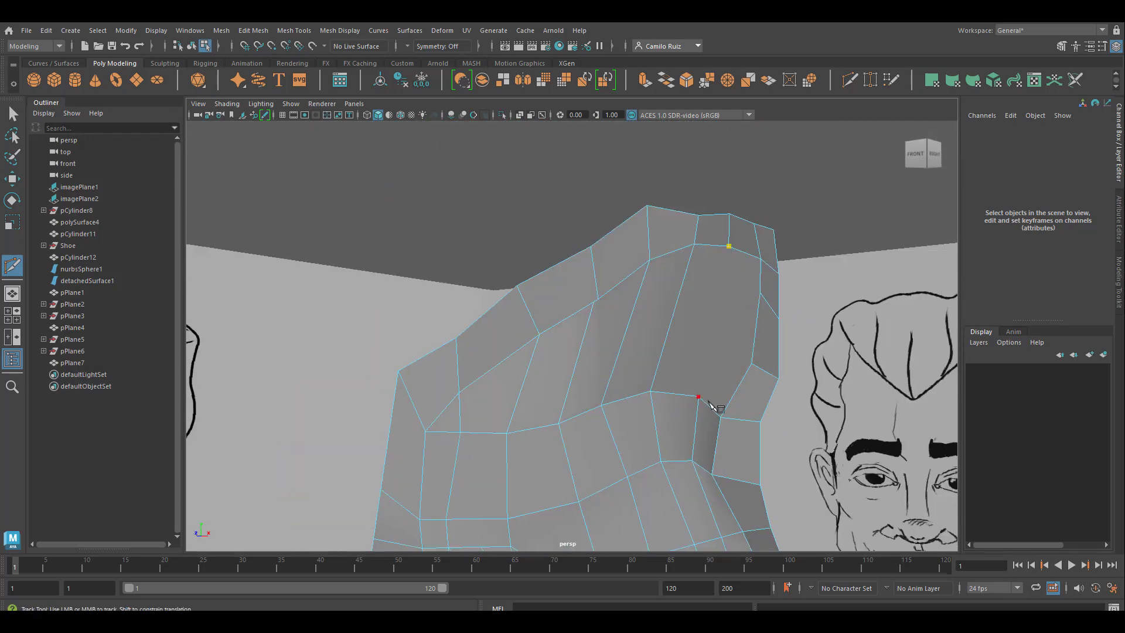
pyautogui.click(699, 398)
pyautogui.rightClick(700, 398)
# Step: Cut a crosswise edge row through the new skull faces, from the side border vertex to the narrow front end
pyautogui.click(760, 293)
pyautogui.click(717, 306)
pyautogui.click(667, 336)
pyautogui.click(575, 367)
pyautogui.click(521, 388)
pyautogui.click(460, 415)
# Step: Insert an edge loop across the upper forehead and cut a second crosswise edge row through the skull faces above it
pyautogui.keyDown('alt'); pyautogui.moveTo(567, 324); pyautogui.dragTo(557, 349); pyautogui.keyUp('alt')
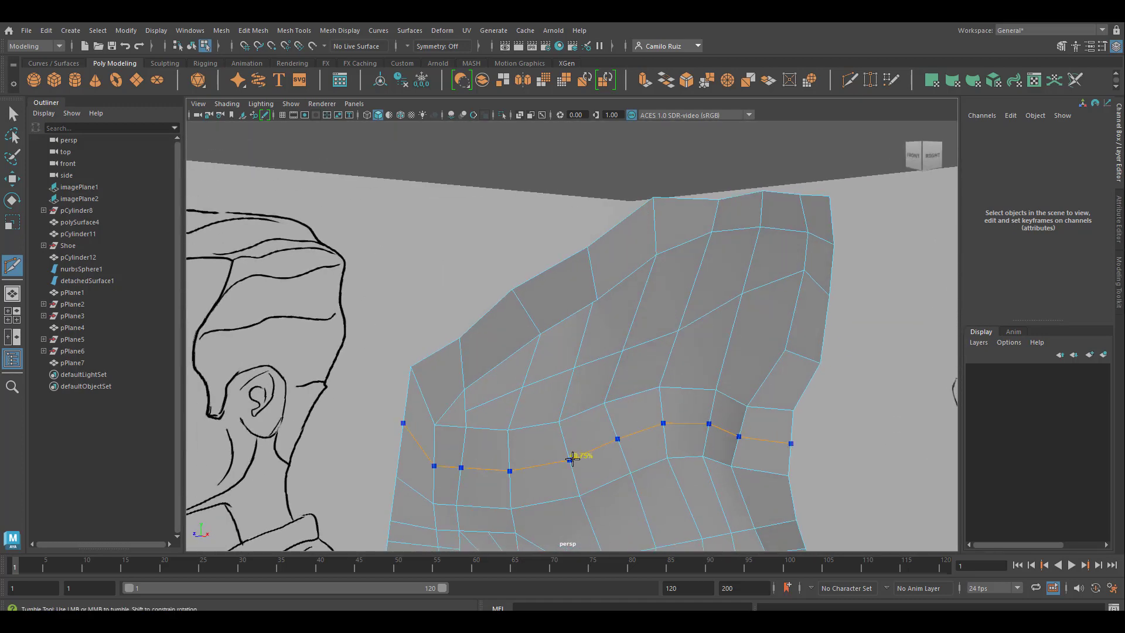
pyautogui.keyDown('ctrl'); pyautogui.click(569, 457); pyautogui.keyUp('ctrl')
pyautogui.click(785, 349)
pyautogui.click(726, 350)
pyautogui.click(669, 356)
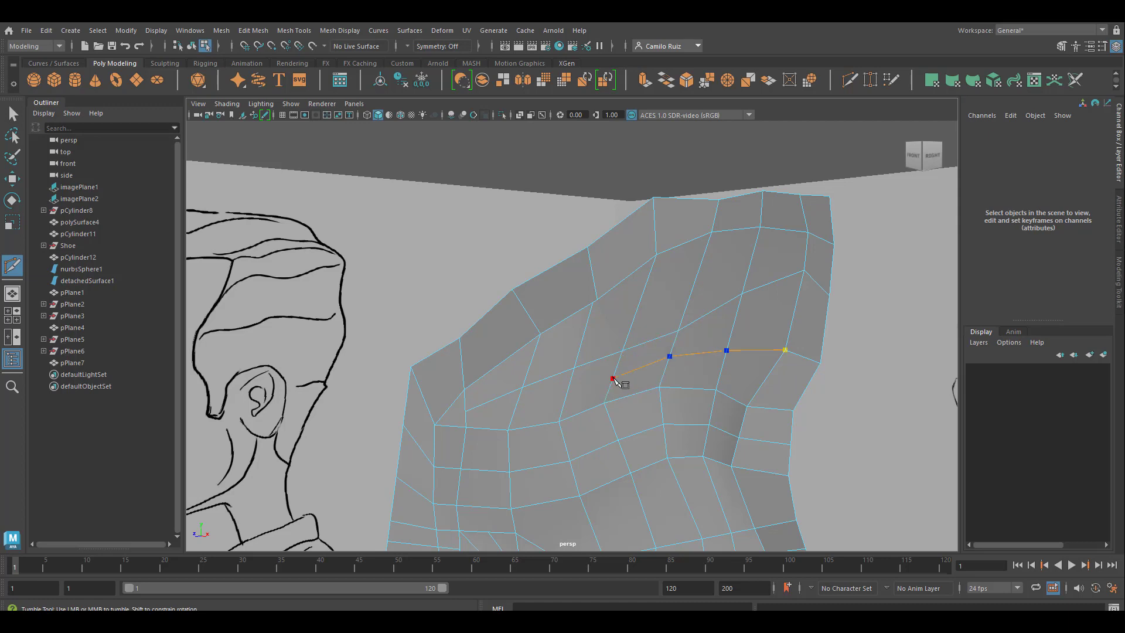
pyautogui.click(612, 379)
pyautogui.click(564, 402)
pyautogui.click(516, 407)
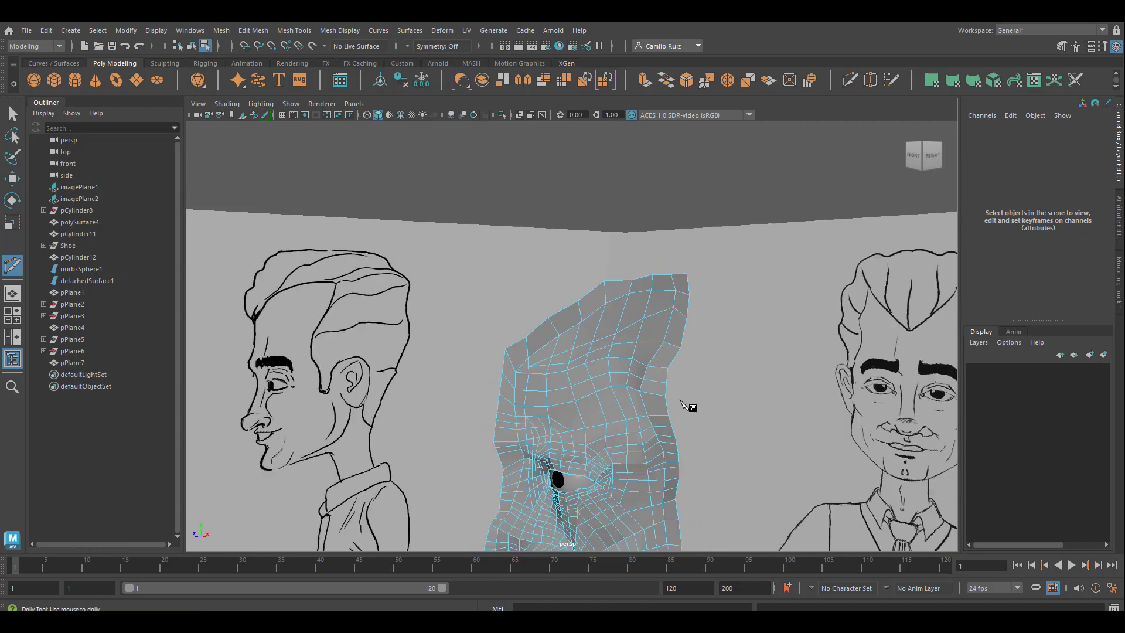
# Step: Merge the overlapping vertices on the head mesh around the cheek and beyond the mouth corner
pyautogui.click(10, 118)
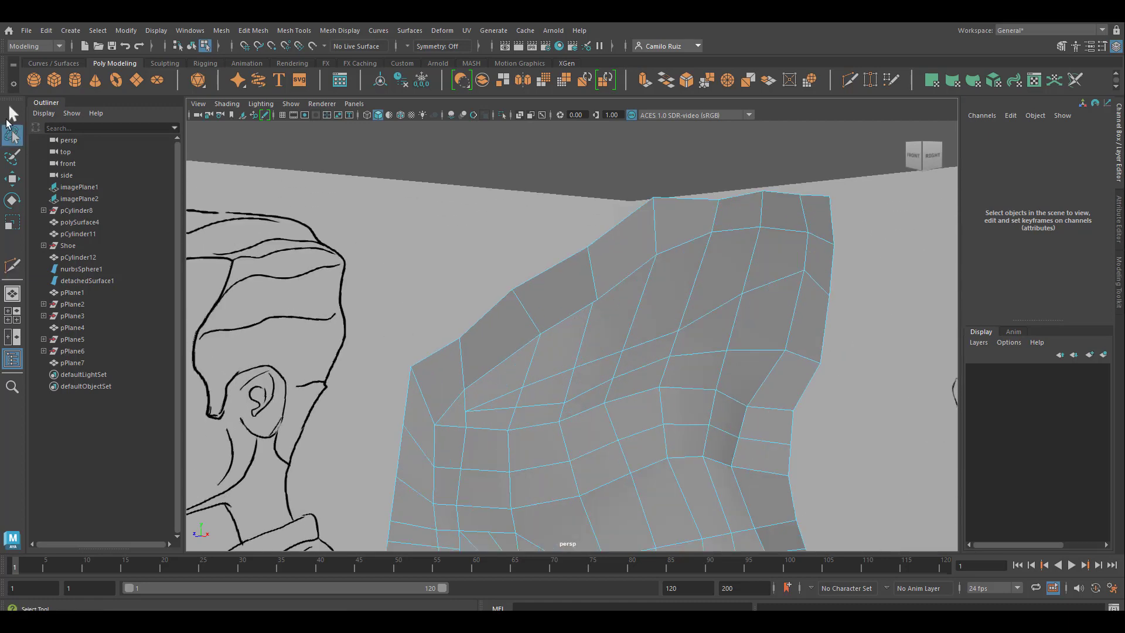
pyautogui.moveTo(591, 280); pyautogui.dragTo(565, 282, button='right')
pyautogui.click(328, 30)
pyautogui.click(267, 156)
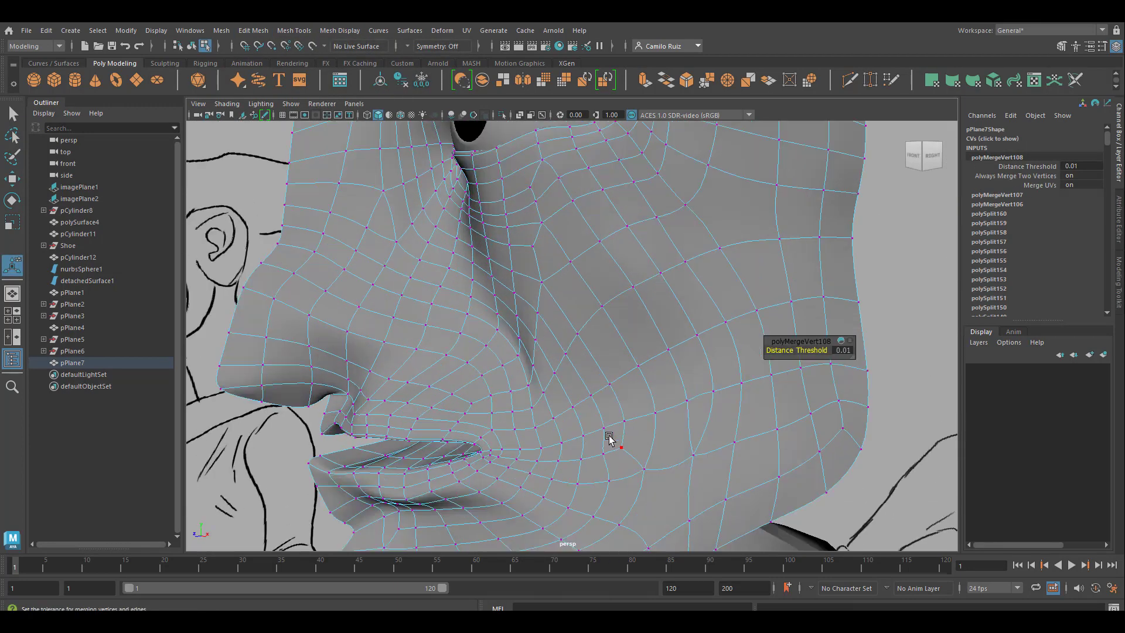
pyautogui.hotkey('ctrl', 'm')
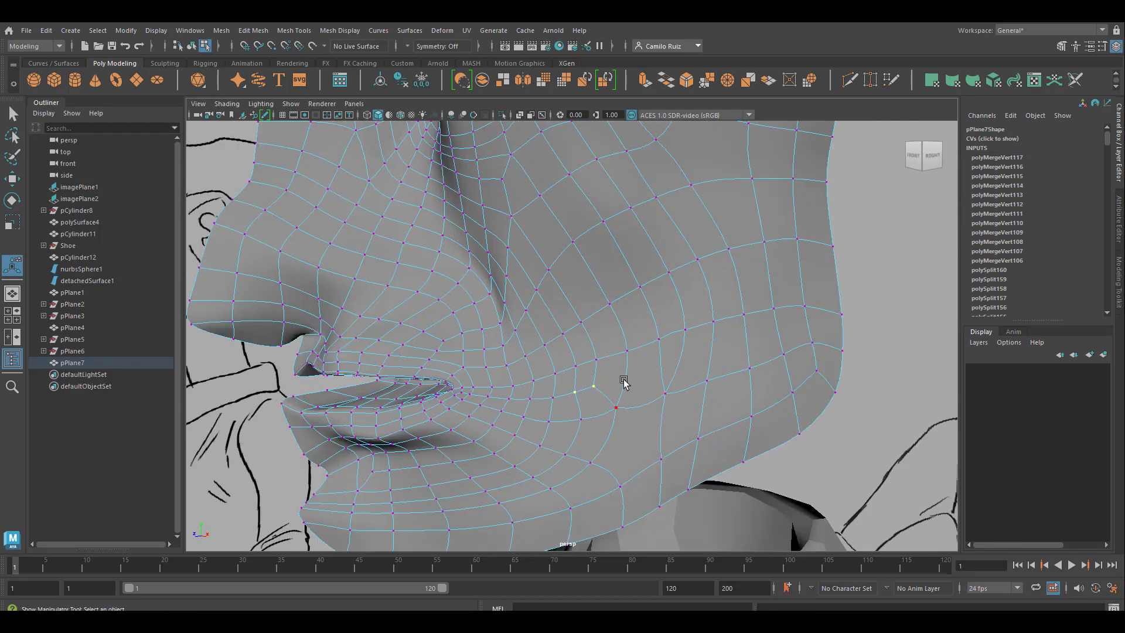
# Step: Cut an edge row from the cheek vertex beyond the mouth corner down through the jaw faces to the jaw border
pyautogui.press('1')
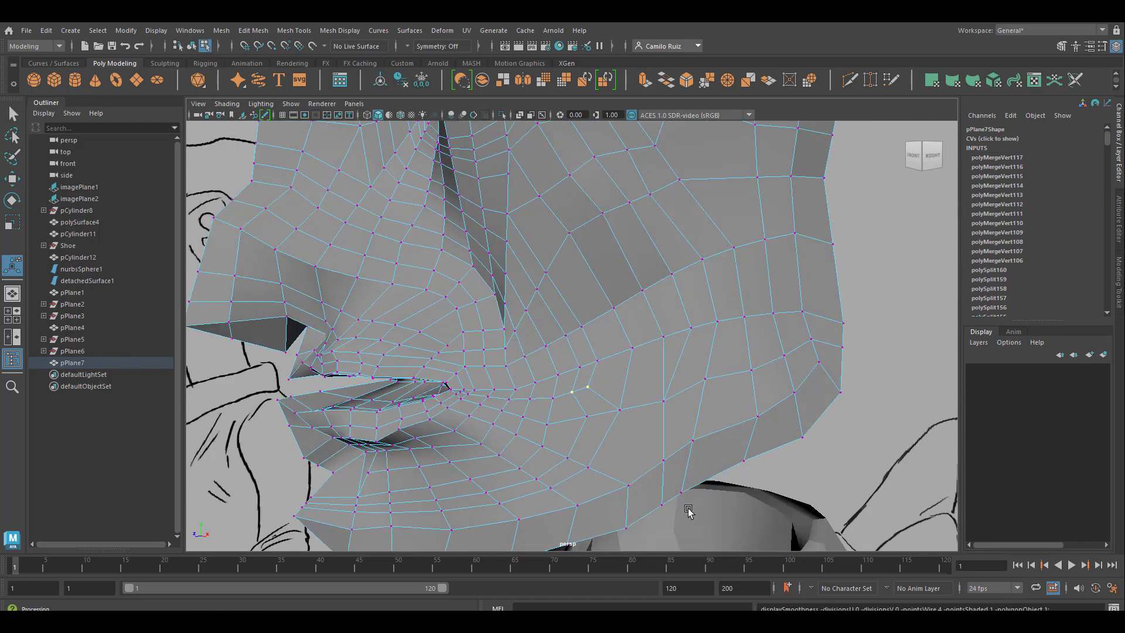
pyautogui.click(849, 79)
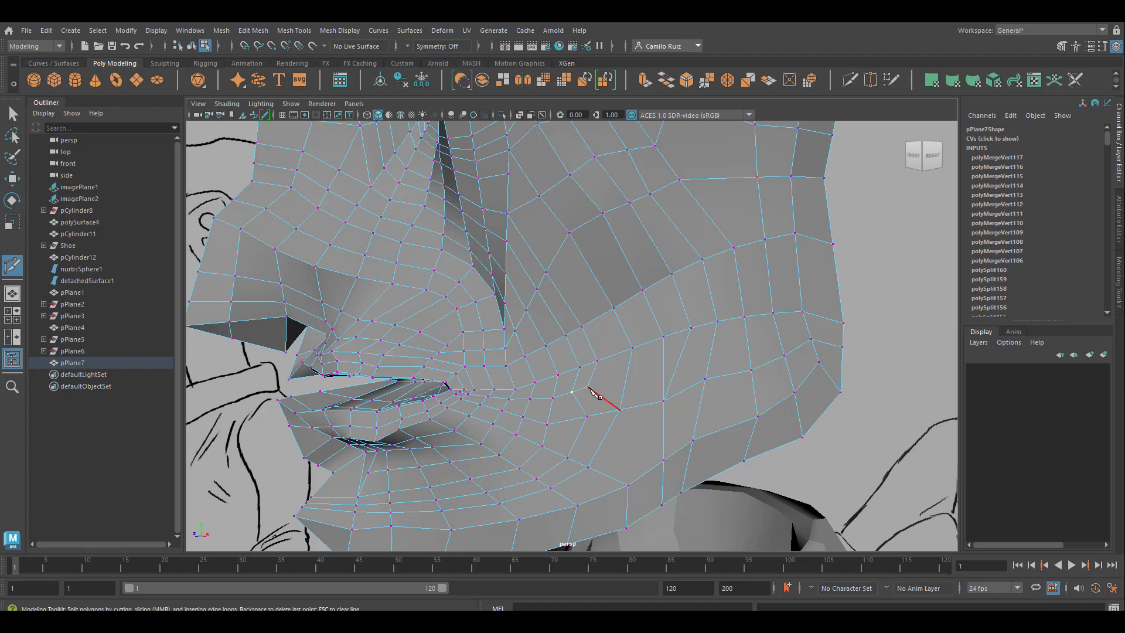
pyautogui.press('3')
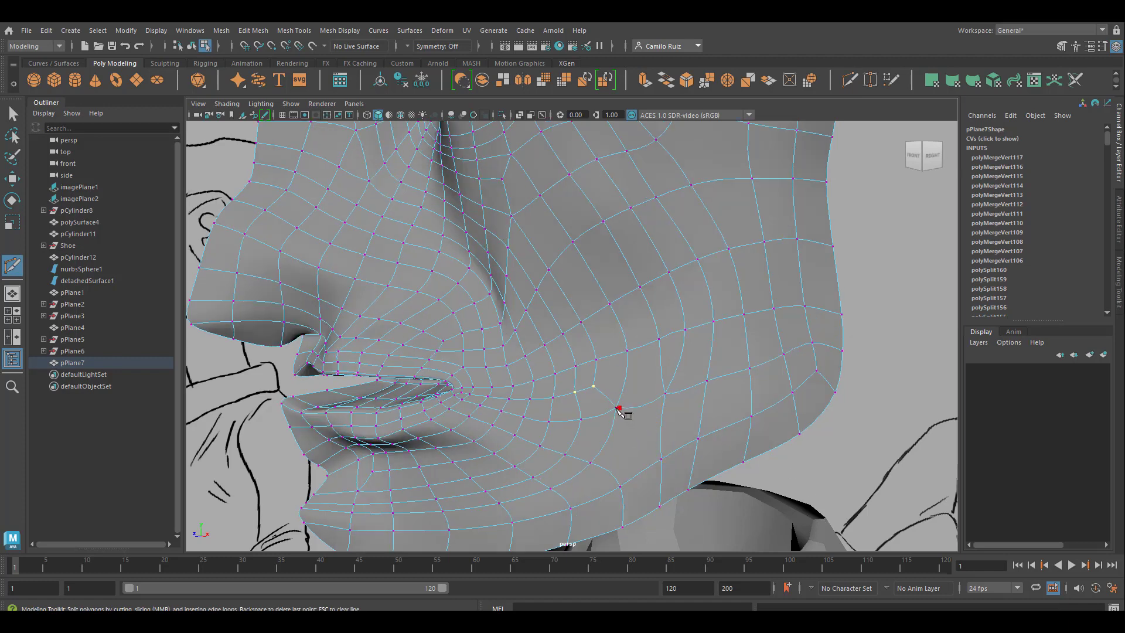
pyautogui.click(619, 407)
pyautogui.press('1')
pyautogui.click(644, 472)
pyautogui.click(648, 514)
pyautogui.rightClick(647, 513)
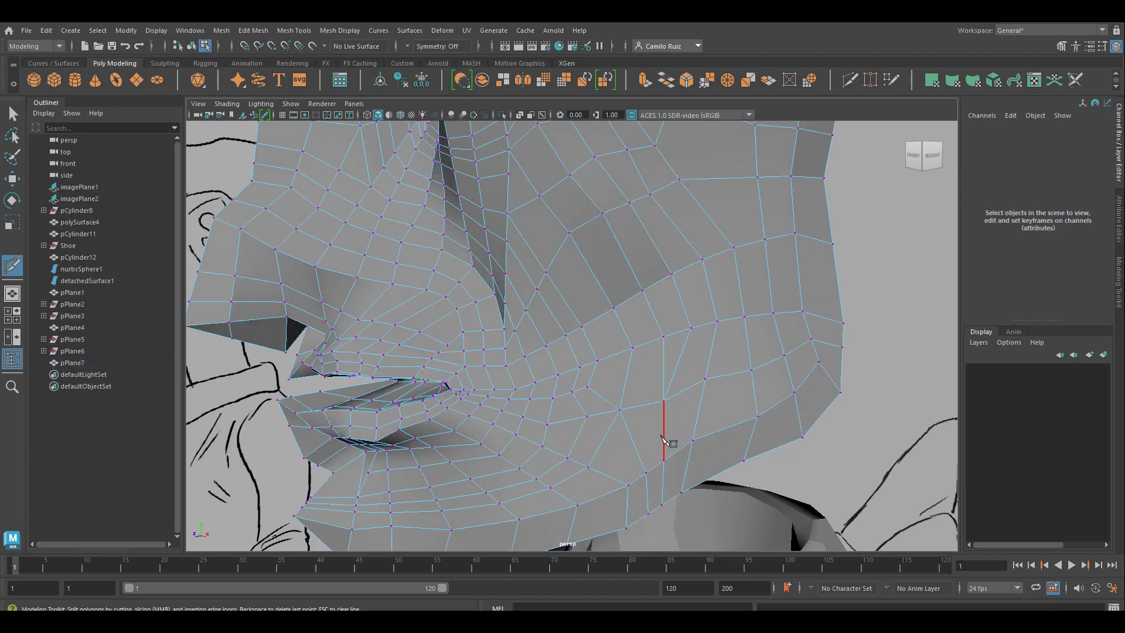
pyautogui.press('3')
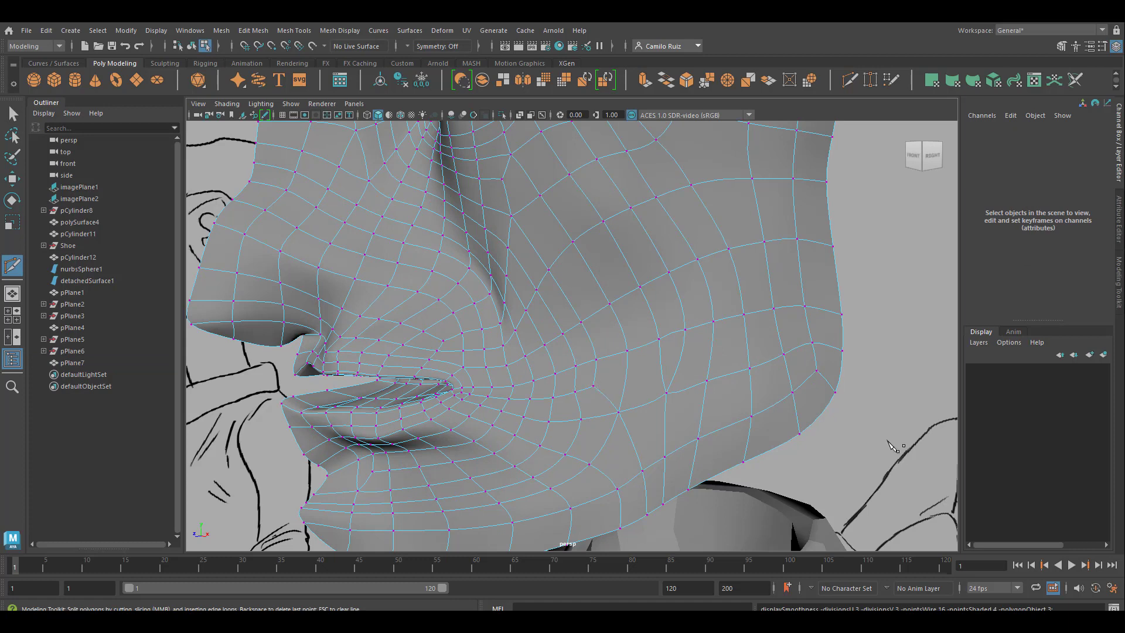
# Step: Cut an edge row from the vertex beyond the mouth corner across the cheek, bending it up and back down at the end
pyautogui.press('1')
pyautogui.click(588, 386)
pyautogui.click(626, 380)
pyautogui.click(664, 373)
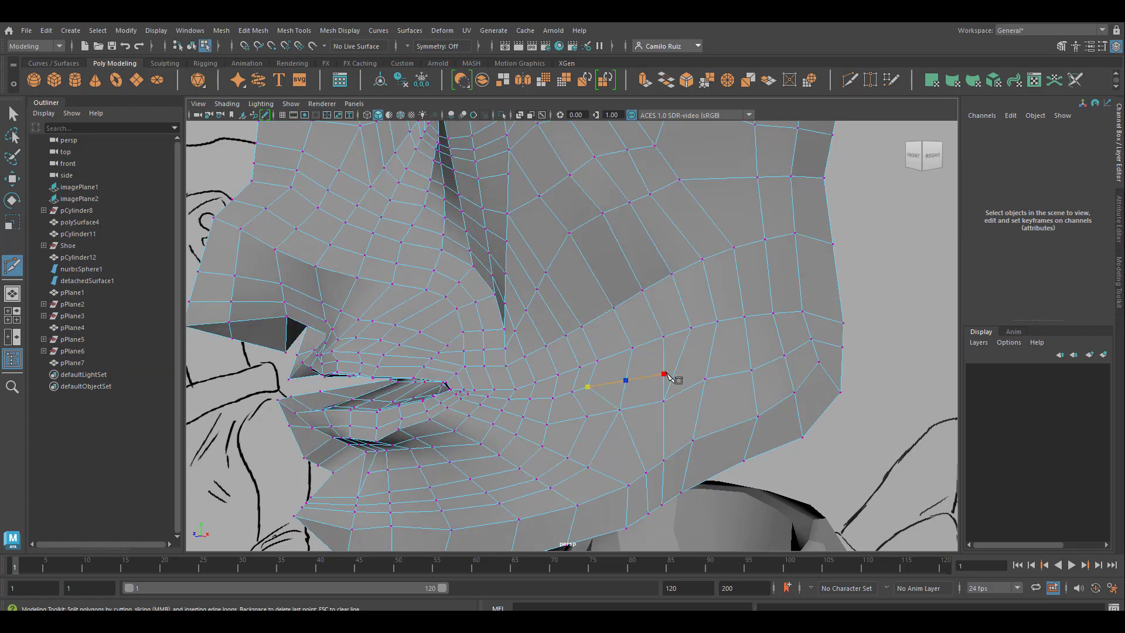
pyautogui.click(681, 354)
pyautogui.click(705, 379)
pyautogui.rightClick(704, 379)
pyautogui.press('q')
pyautogui.moveTo(674, 285); pyautogui.dragTo(617, 285, button='right')
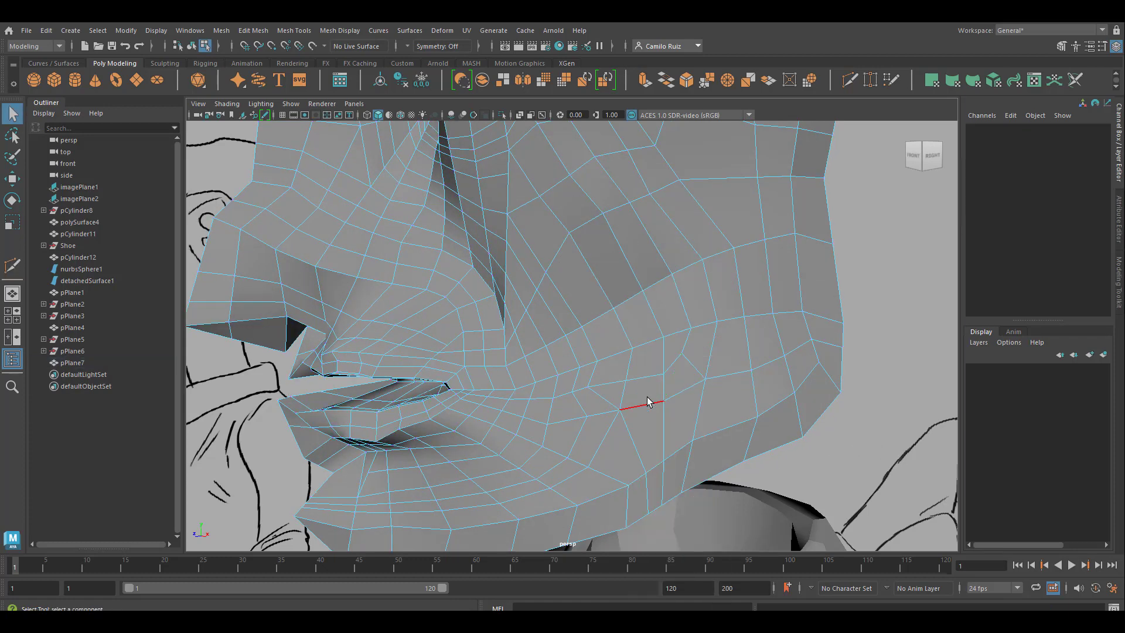
# Step: Cut a rerouted edge downward from the vertex beyond the mouth corner and delete the redundant edges beside it
pyautogui.press('3')
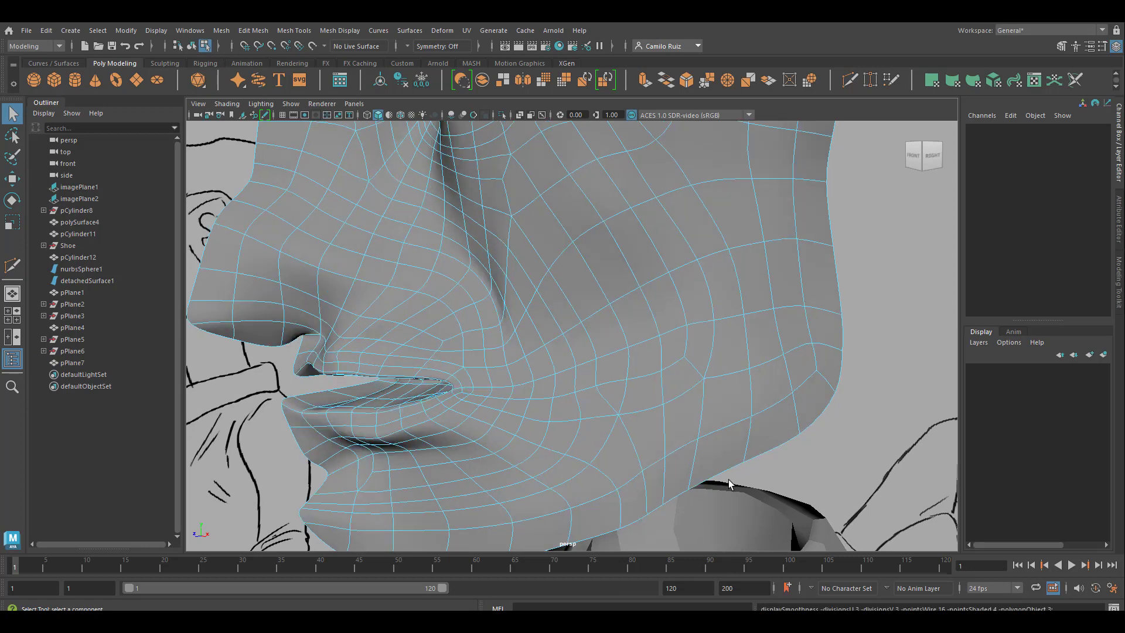
pyautogui.press('1')
pyautogui.keyDown('shift'); pyautogui.moveTo(706, 417); pyautogui.dragTo(787, 205, button='right'); pyautogui.keyUp('shift')
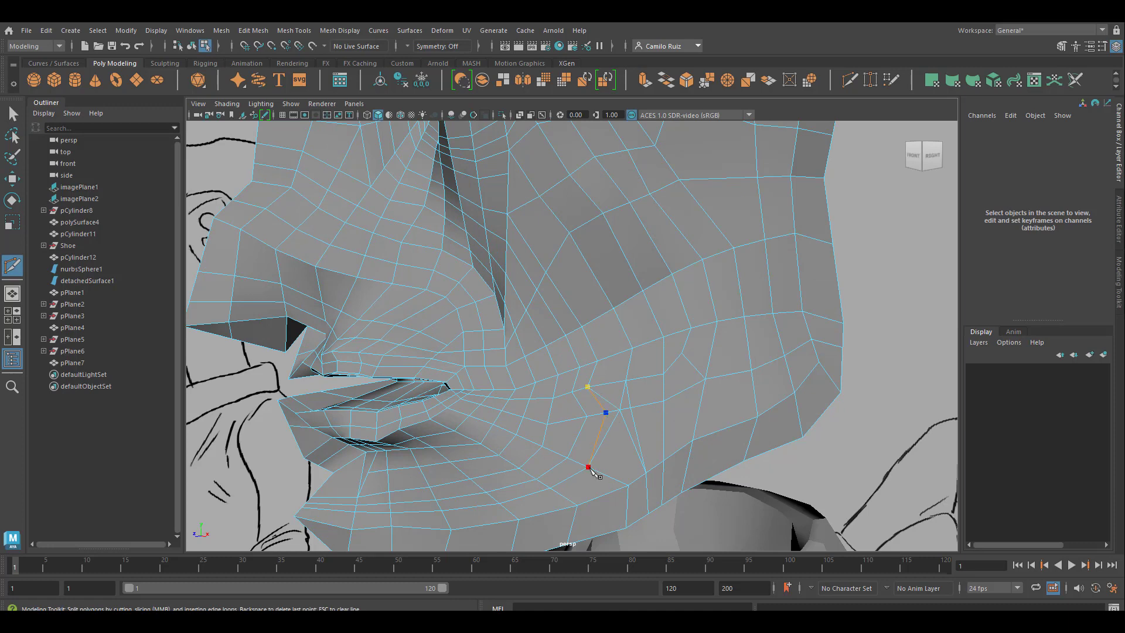
pyautogui.press('q')
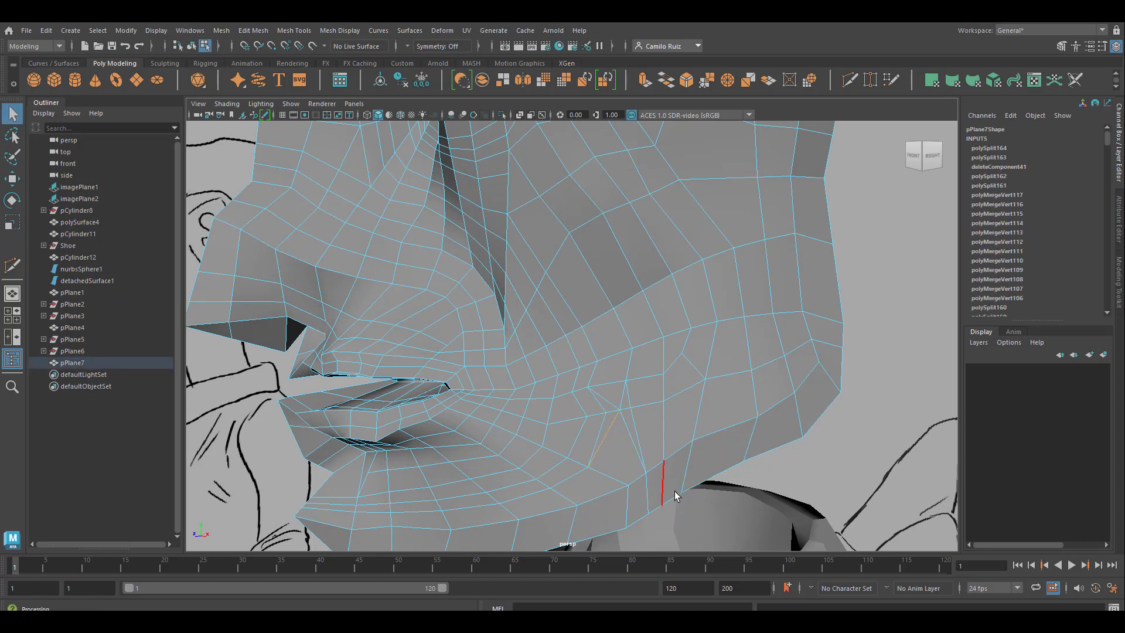
pyautogui.press('Delete')
pyautogui.doubleClick(606, 400)
pyautogui.press('Delete')
pyautogui.moveTo(607, 416); pyautogui.dragTo(597, 332, button='right')
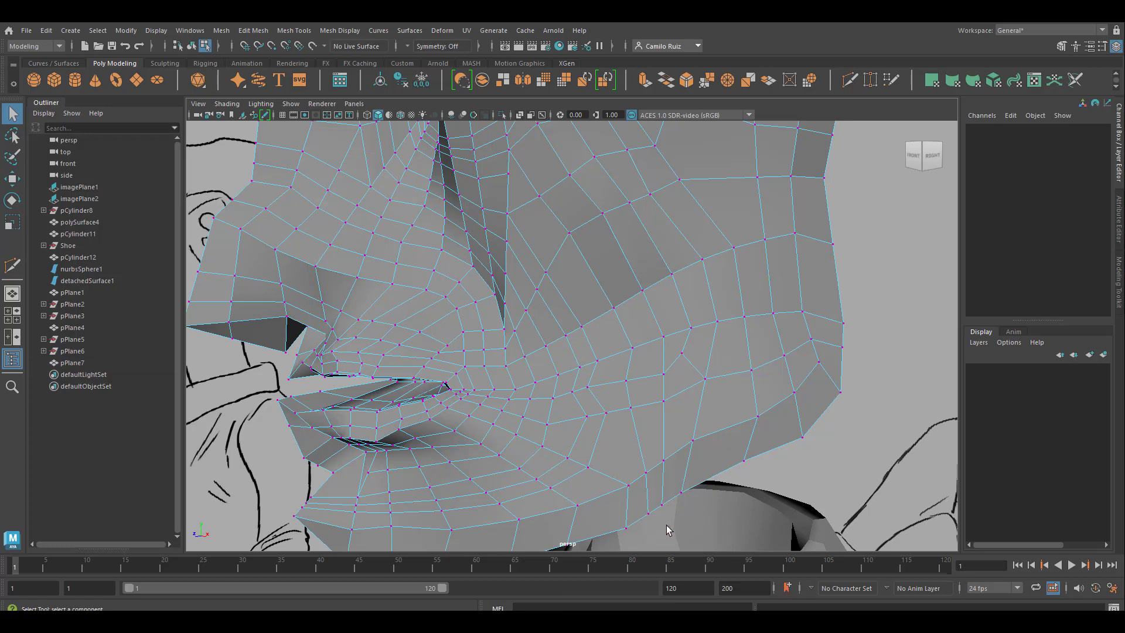
# Step: Cut an edge across the lower cheek at the vertex above the jaw border, and merge the doubled vertices around it
pyautogui.hotkey('ctrl', 'shift', 'x')
pyautogui.click(664, 461)
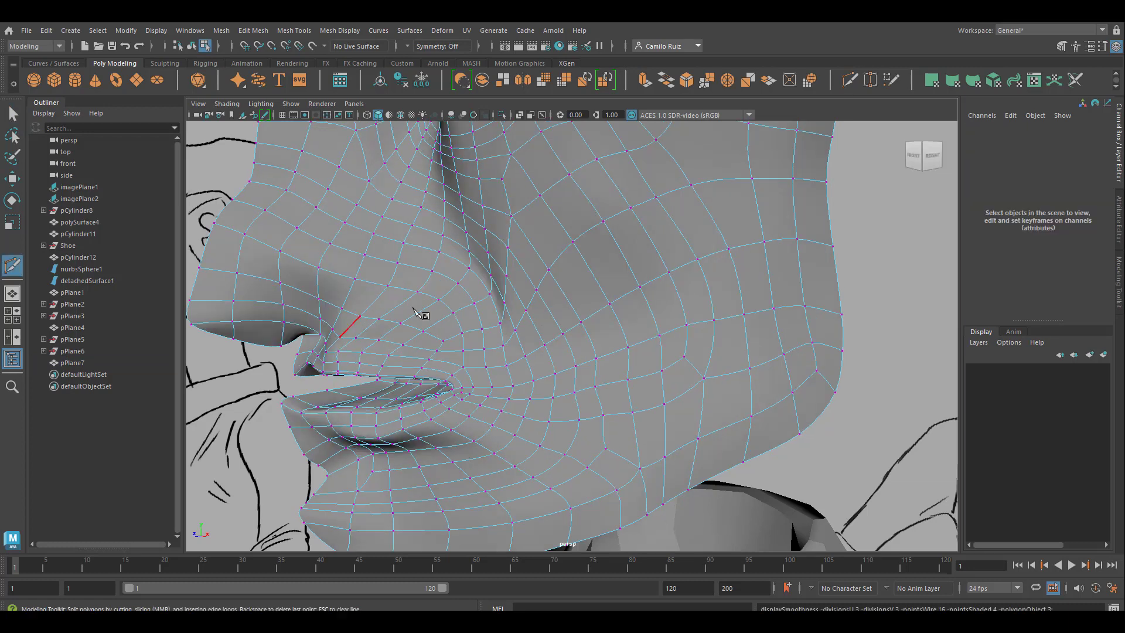
pyautogui.press('q')
pyautogui.click(598, 444)
pyautogui.press('t')
pyautogui.press('g')
pyautogui.click(632, 412)
pyautogui.press('g')
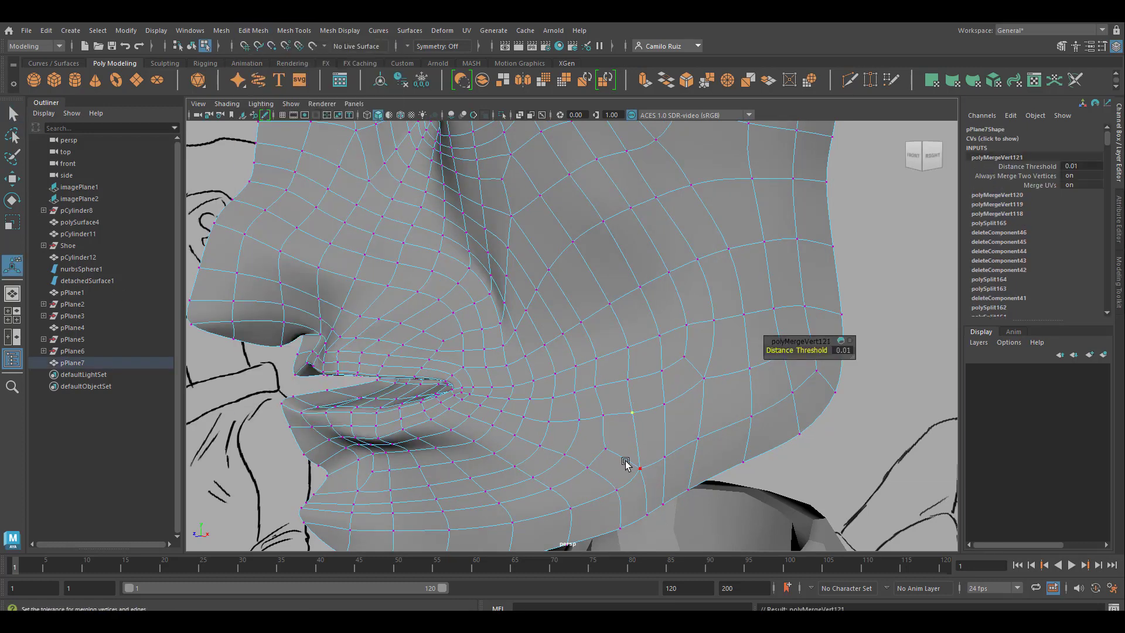
pyautogui.click(604, 415)
pyautogui.press('g')
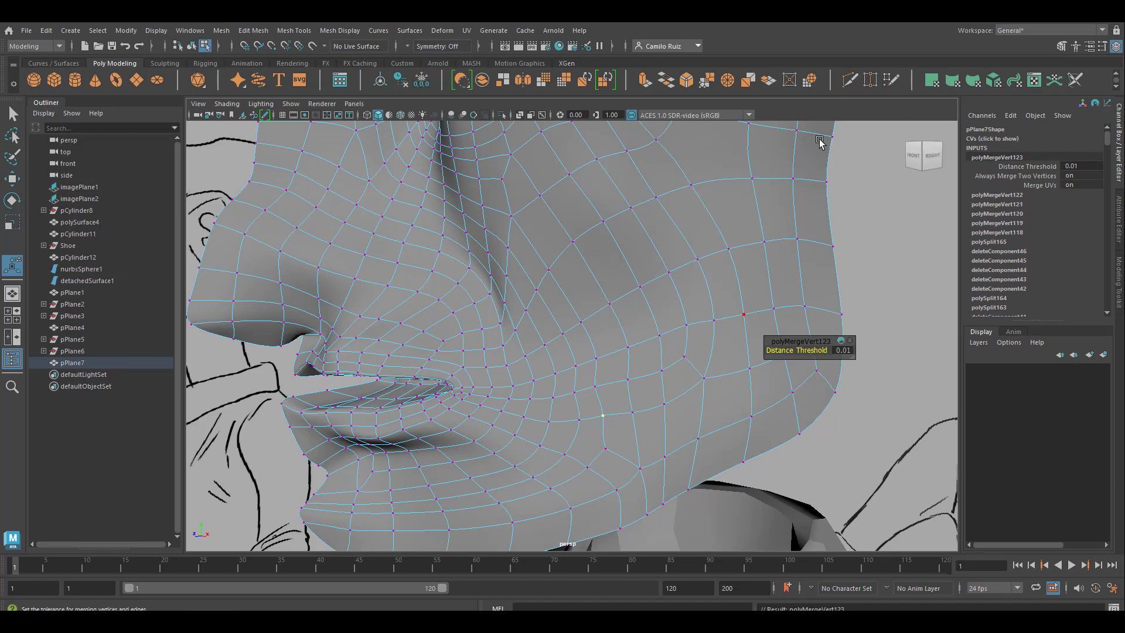
# Step: Cut a short edge row below the lower lip, from the front border of the chin to the inner chin vertex
pyautogui.click(850, 80)
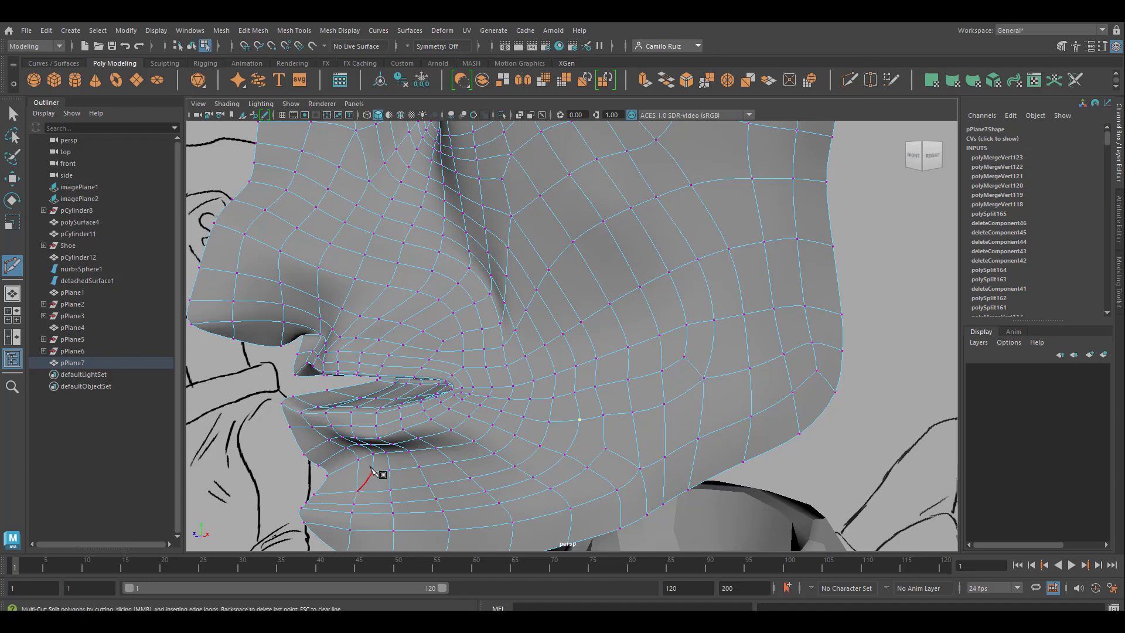
pyautogui.press('1')
pyautogui.click(321, 486)
pyautogui.click(361, 474)
pyautogui.click(368, 471)
pyautogui.rightClick(368, 472)
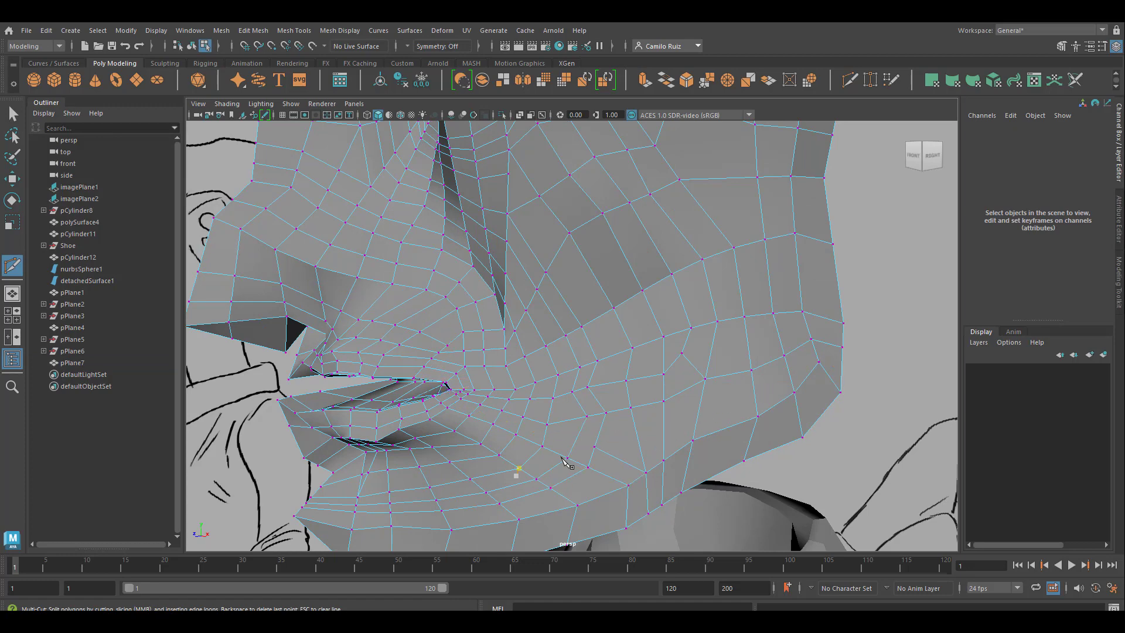
# Step: Cut a short edge row joining the lower cheek vertex to the mouth loop, and select the head mesh in smooth preview
pyautogui.press('q')
pyautogui.hotkey('ctrl', 'shift', 'x')
pyautogui.click(573, 444)
pyautogui.click(547, 425)
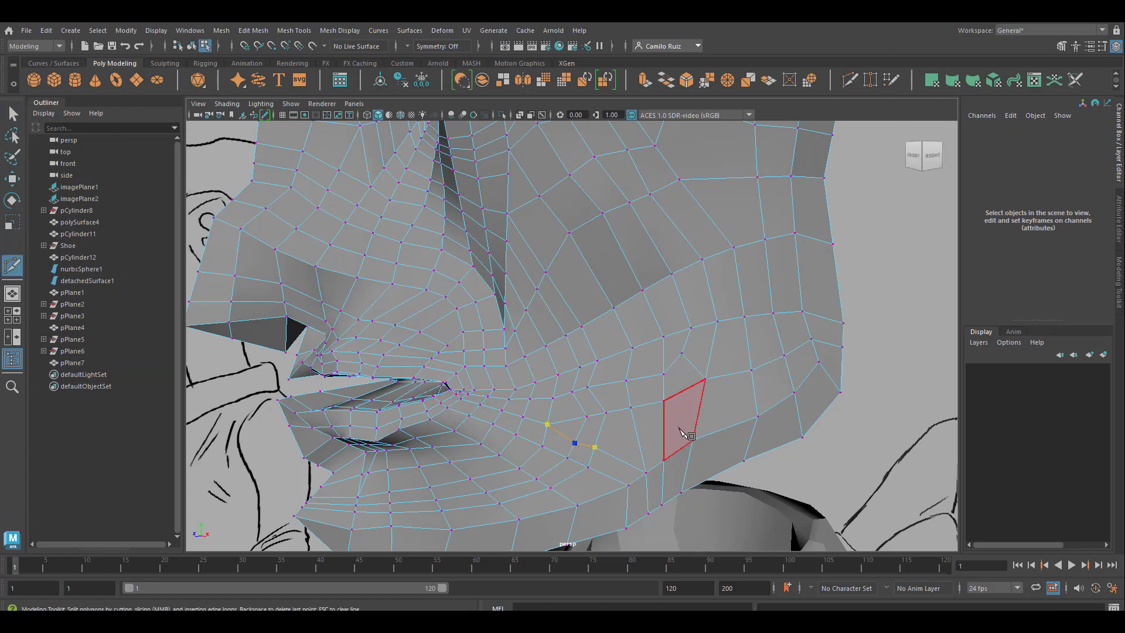
pyautogui.rightClick(685, 433)
pyautogui.click(12, 113)
pyautogui.moveTo(434, 300); pyautogui.dragTo(483, 274, button='right')
pyautogui.press('3')
pyautogui.scroll(-3, 814, 339)
pyautogui.scroll(2, 814, 340)
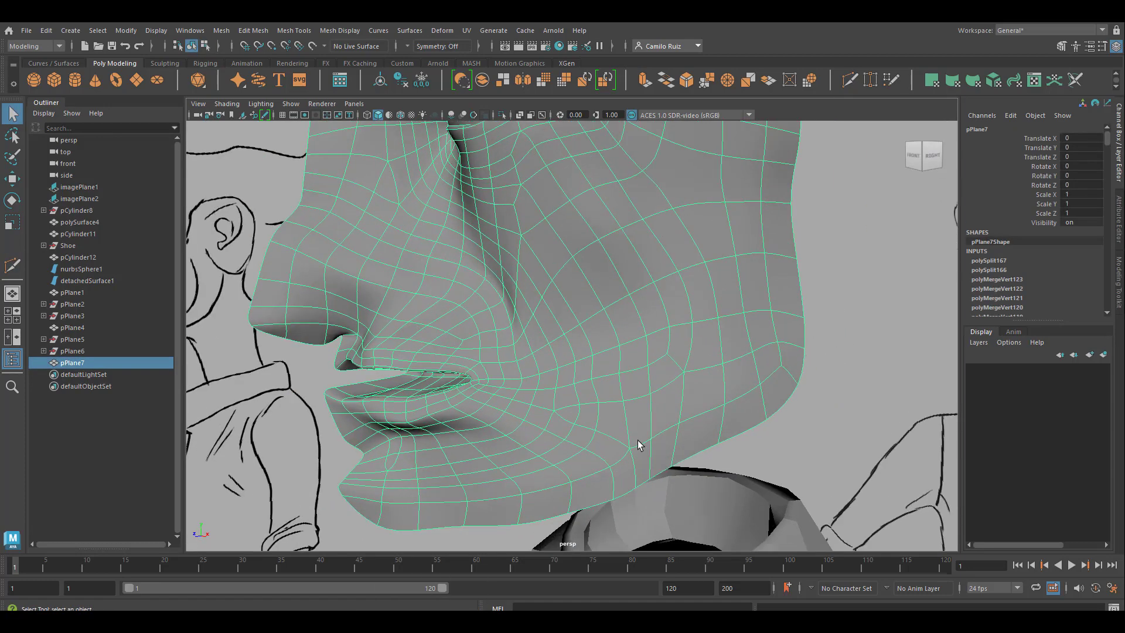
# Step: Merge the doubled vertices one spot at a time below the mouth corner, along the lower jaw and on the cheek
pyautogui.moveTo(638, 444); pyautogui.dragTo(597, 444, button='right')
pyautogui.moveTo(620, 437); pyautogui.dragTo(638, 457)
pyautogui.click(253, 30)
pyautogui.click(281, 156)
pyautogui.moveTo(585, 420); pyautogui.dragTo(604, 443)
pyautogui.press('g')
pyautogui.moveTo(539, 397); pyautogui.dragTo(552, 409)
pyautogui.press('g')
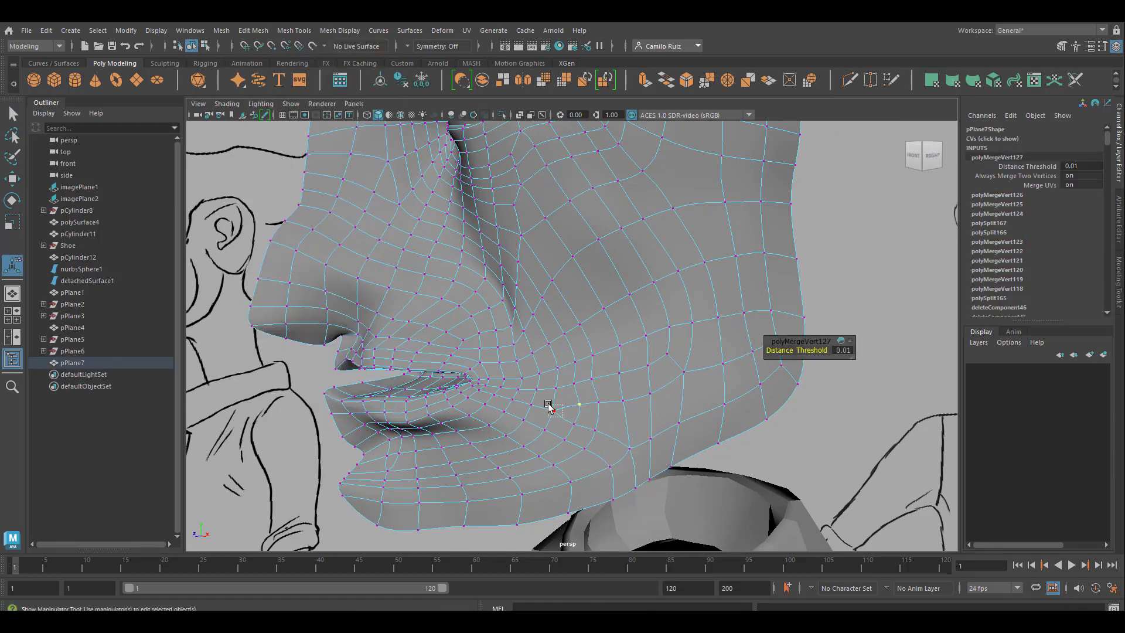
pyautogui.moveTo(615, 469); pyautogui.dragTo(631, 485)
pyautogui.press('g')
pyautogui.moveTo(614, 392); pyautogui.dragTo(627, 406)
pyautogui.moveTo(659, 344); pyautogui.dragTo(673, 359)
pyautogui.press('g')
# Step: Check the smoothed head surface without its wireframe from several angles, and reselect the head mesh
pyautogui.moveTo(673, 359); pyautogui.dragTo(724, 333, button='right')
pyautogui.click(858, 317)
pyautogui.scroll(-6, 564, 367)
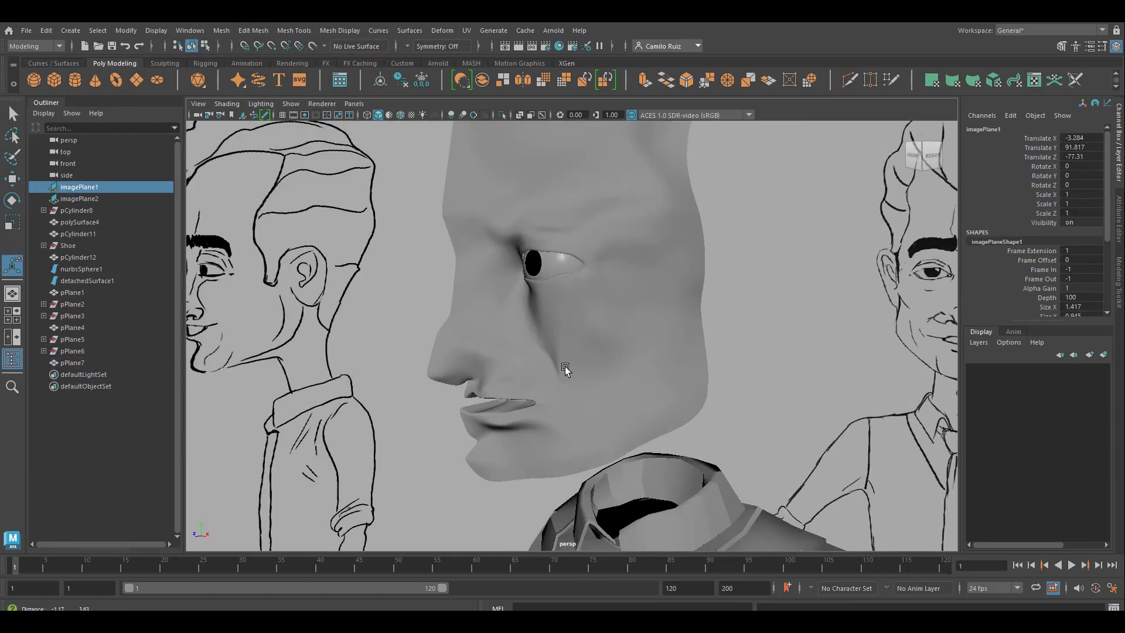
pyautogui.keyDown('alt'); pyautogui.moveTo(565, 367); pyautogui.dragTo(638, 391); pyautogui.keyUp('alt')
pyautogui.scroll(5, 590, 432)
pyautogui.scroll(-3, 564, 349)
pyautogui.click(527, 328)
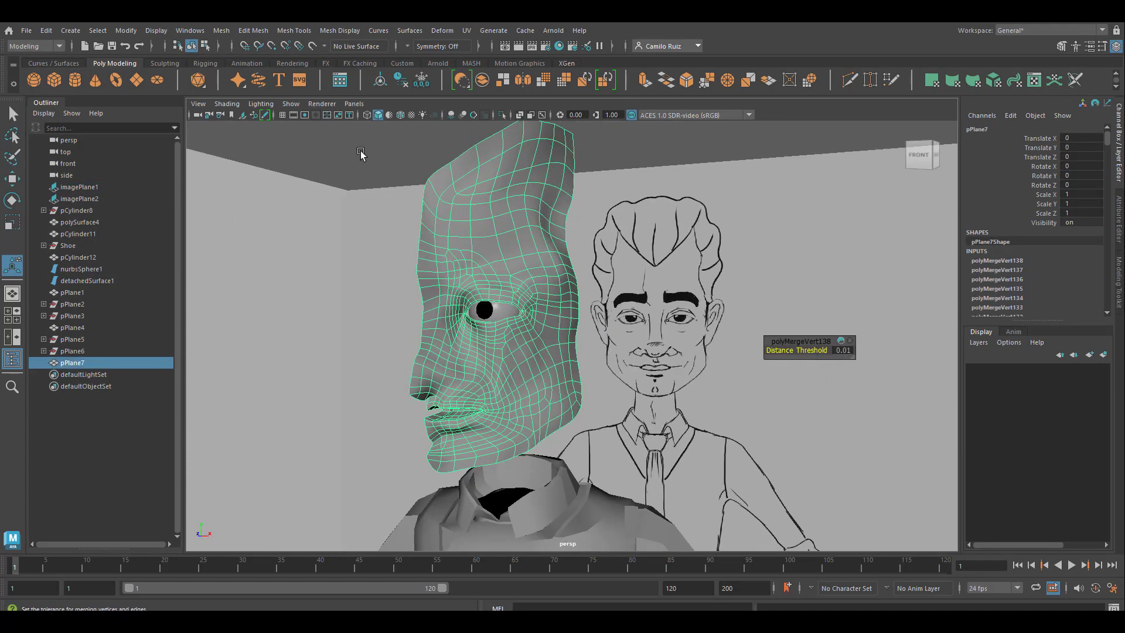